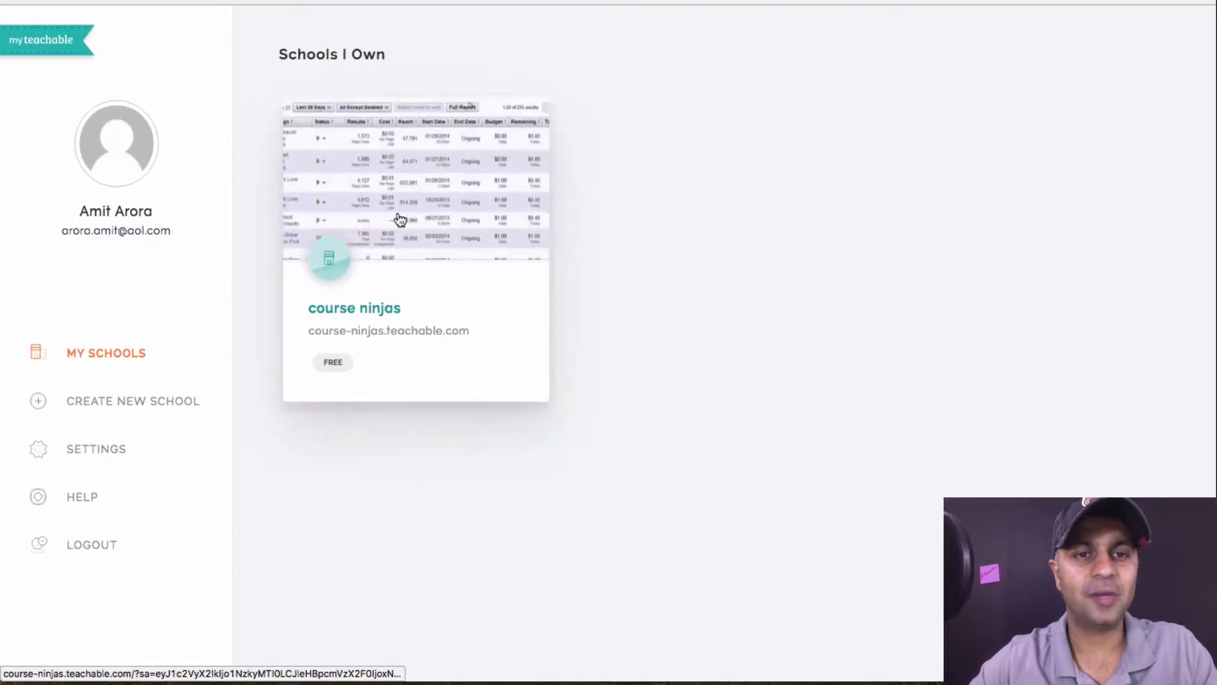
Open the Lower Your Facebook Ad Spend checkout page in course ninjas and select its bullet heading
click(399, 218)
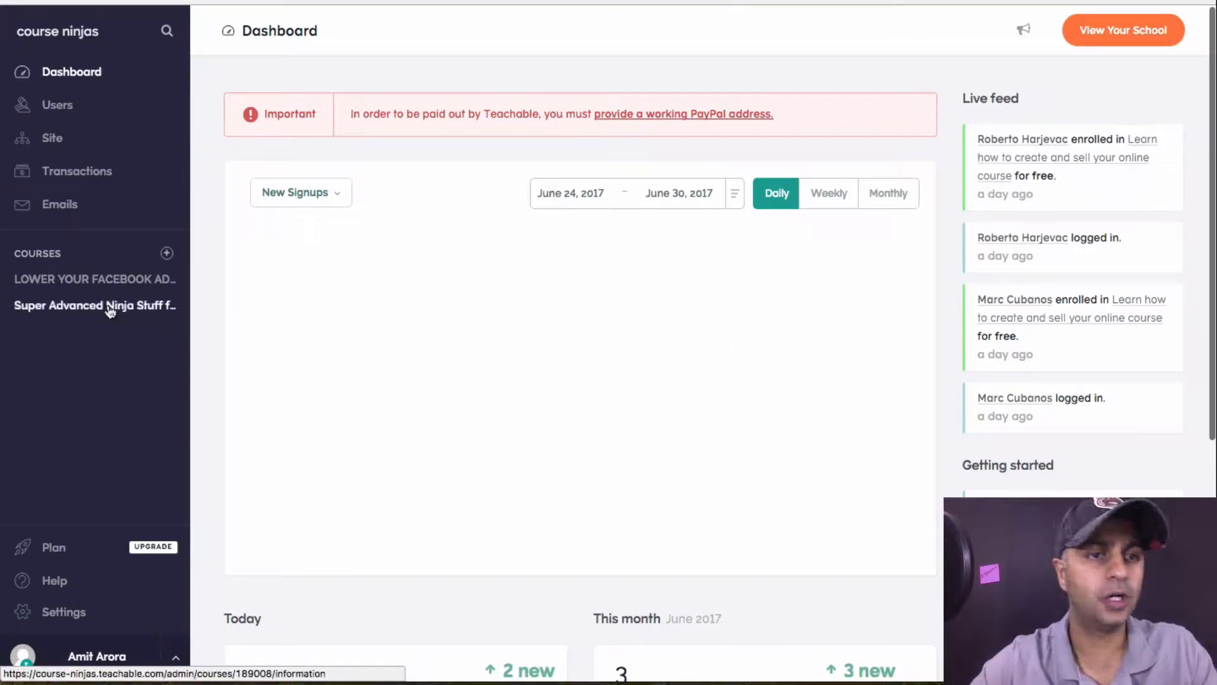
click(98, 279)
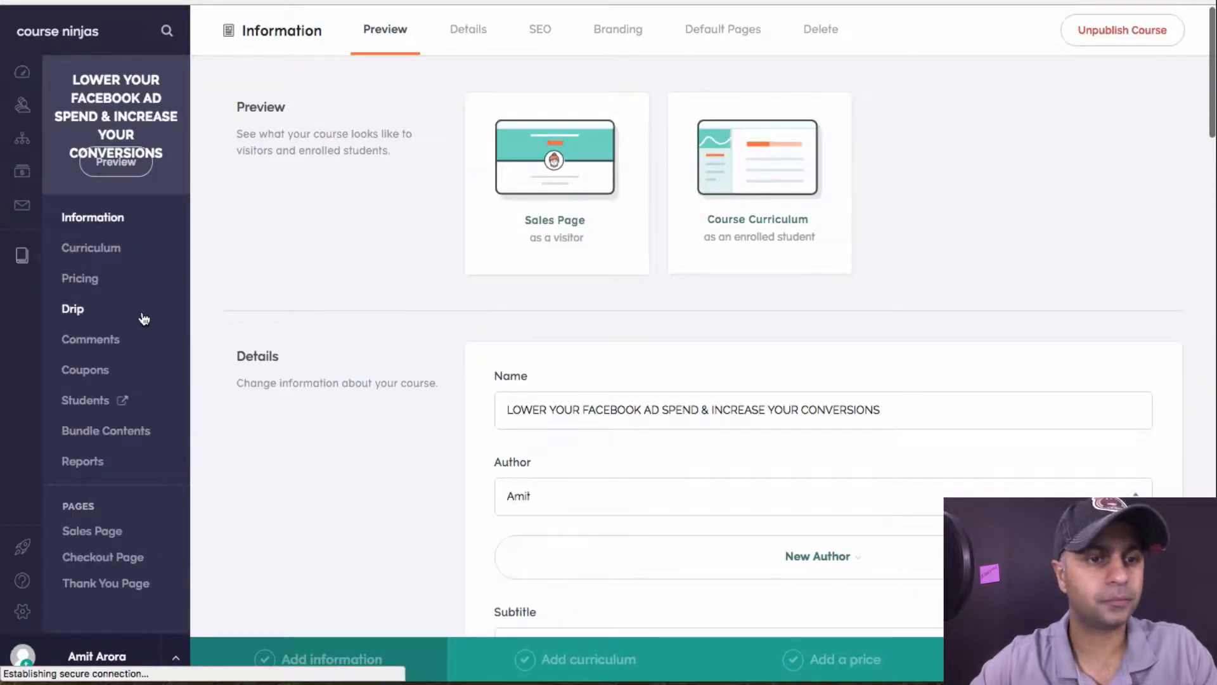
click(114, 560)
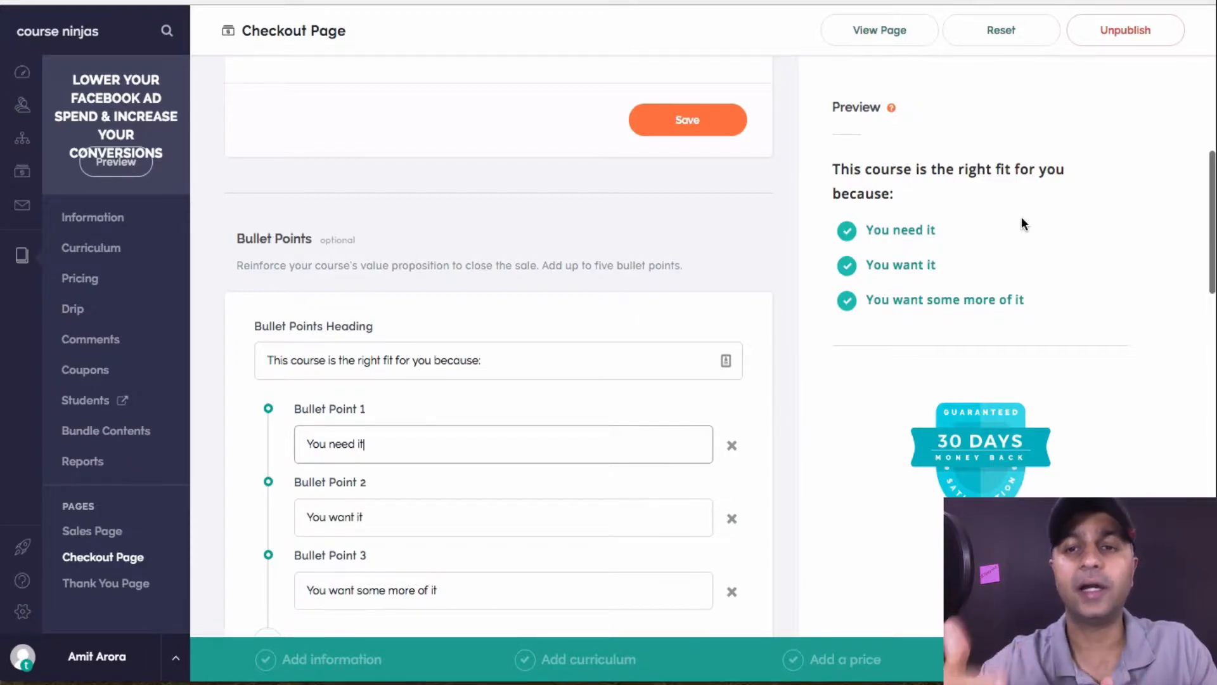
scroll(1022, 223, down, 8)
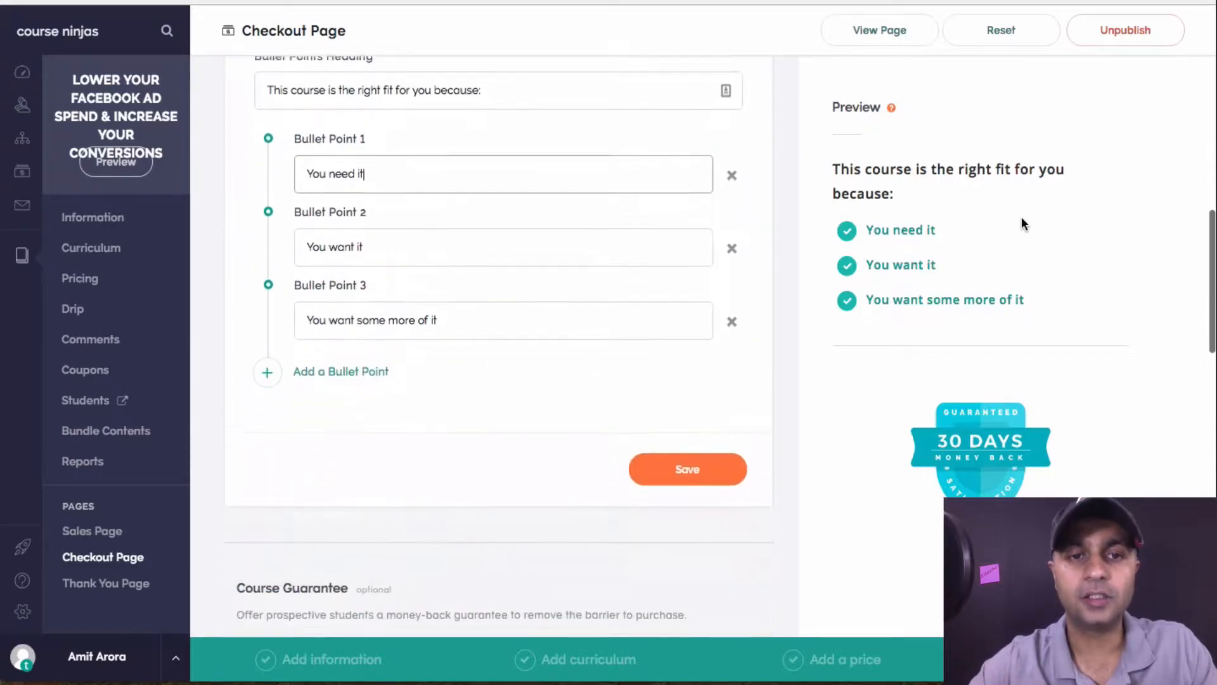
scroll(1021, 223, up, 6)
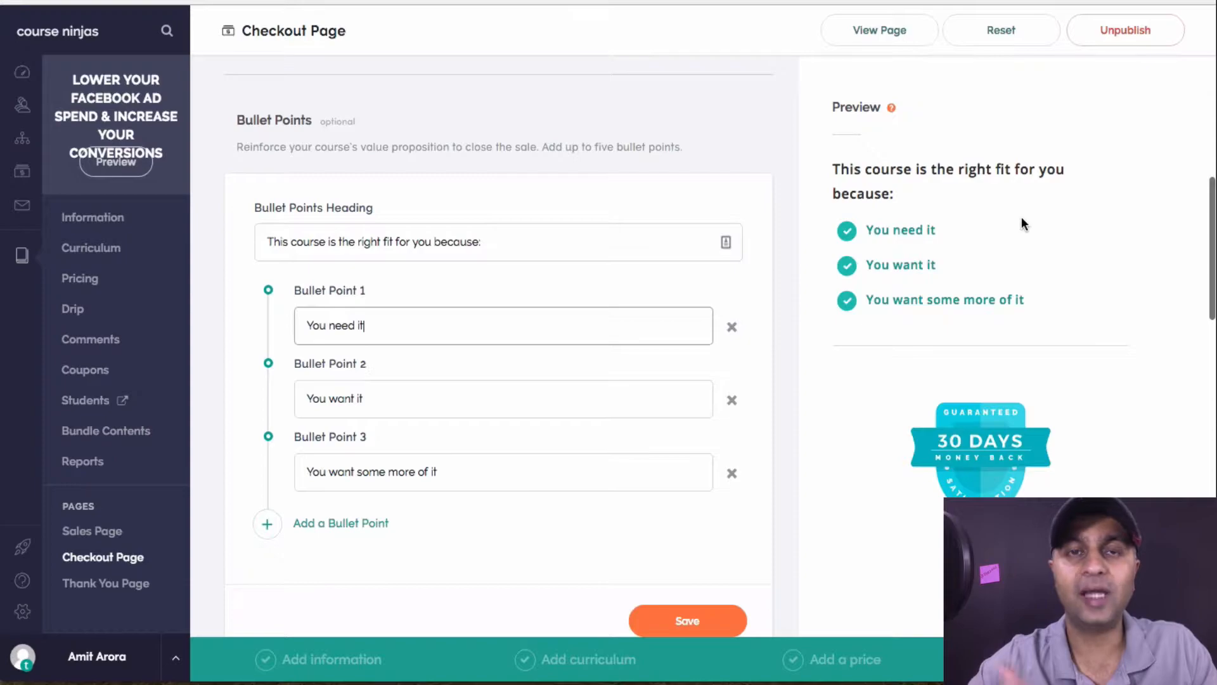
drag(488, 241, 267, 243)
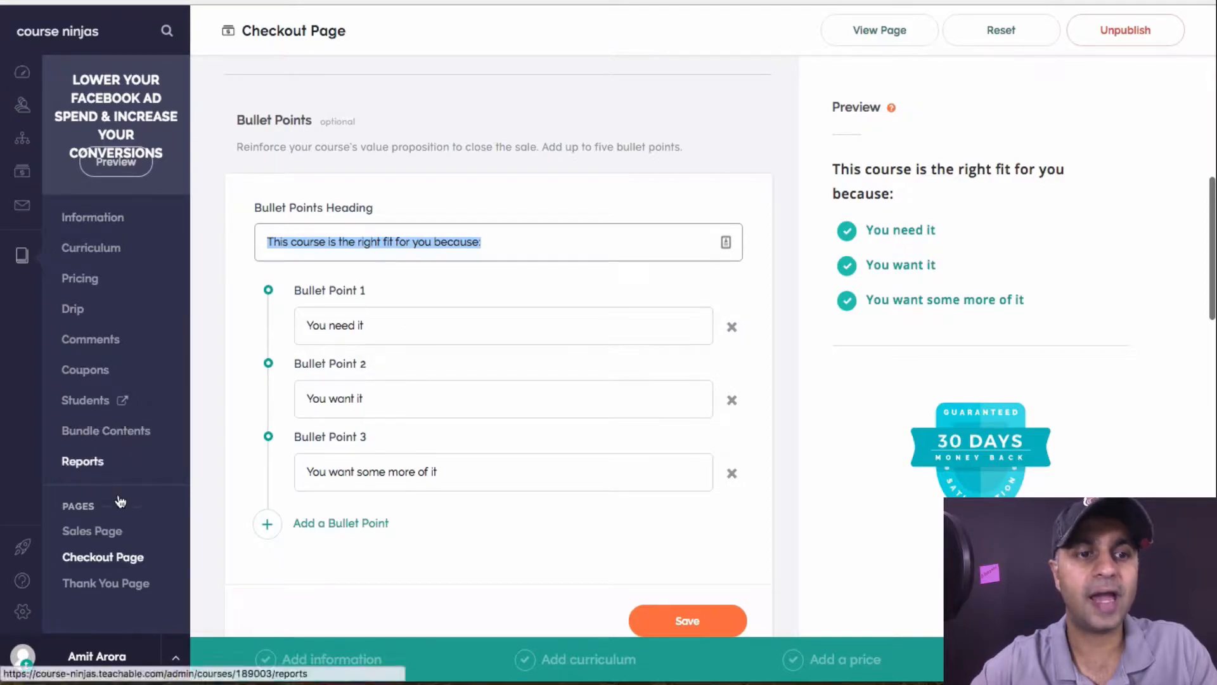
click(108, 530)
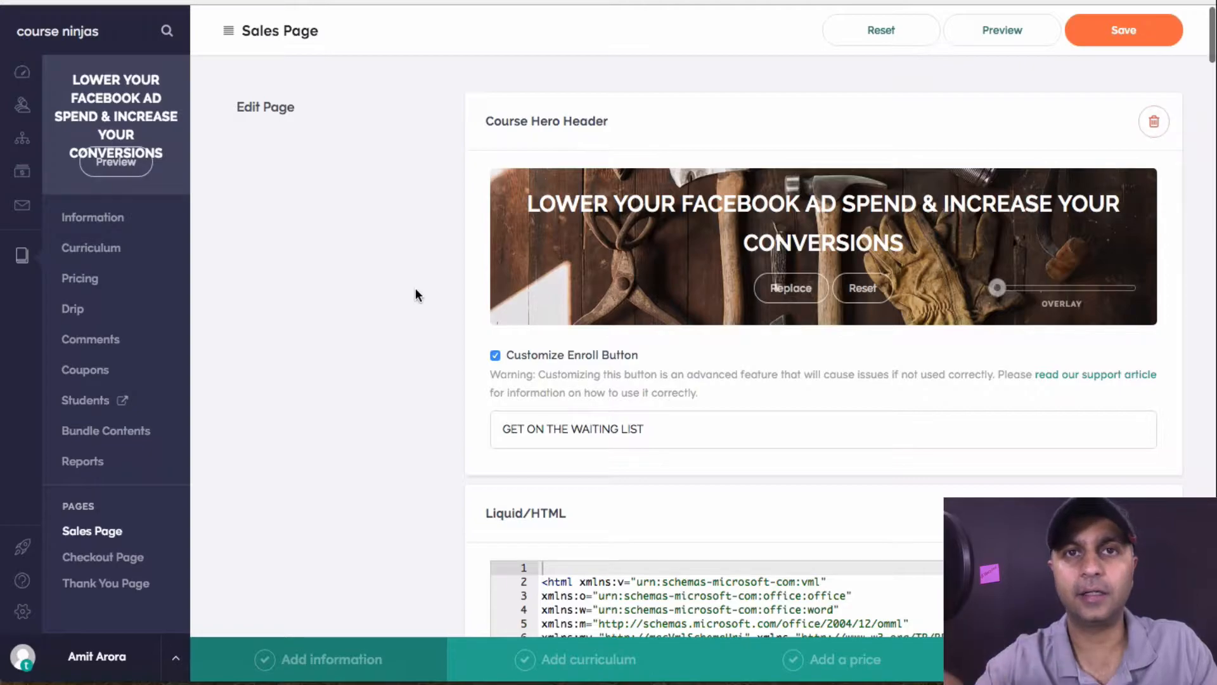
click(993, 33)
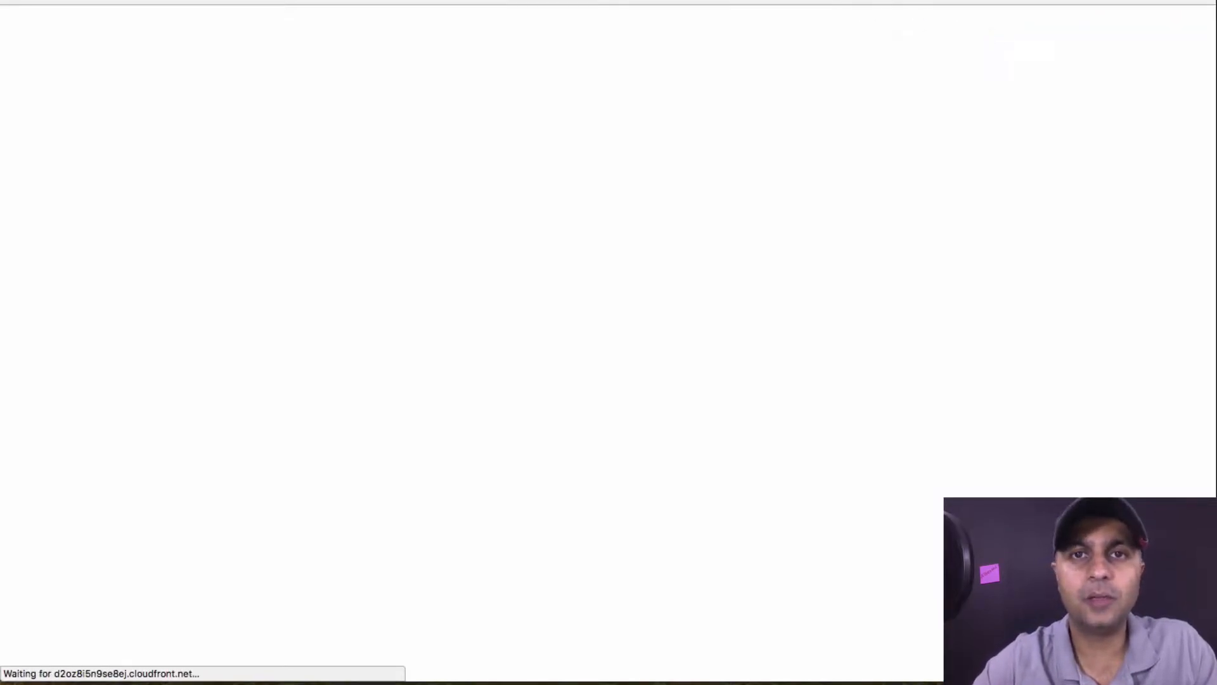
scroll(881, 299, down, 15)
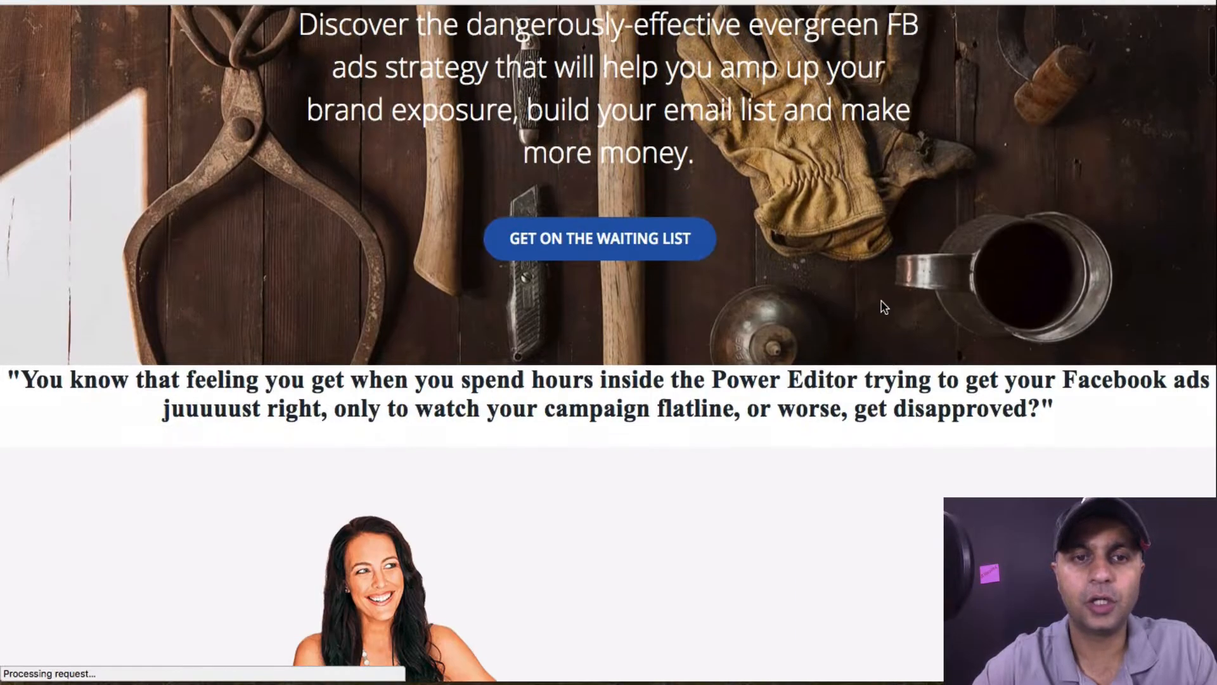
scroll(881, 305, down, 15)
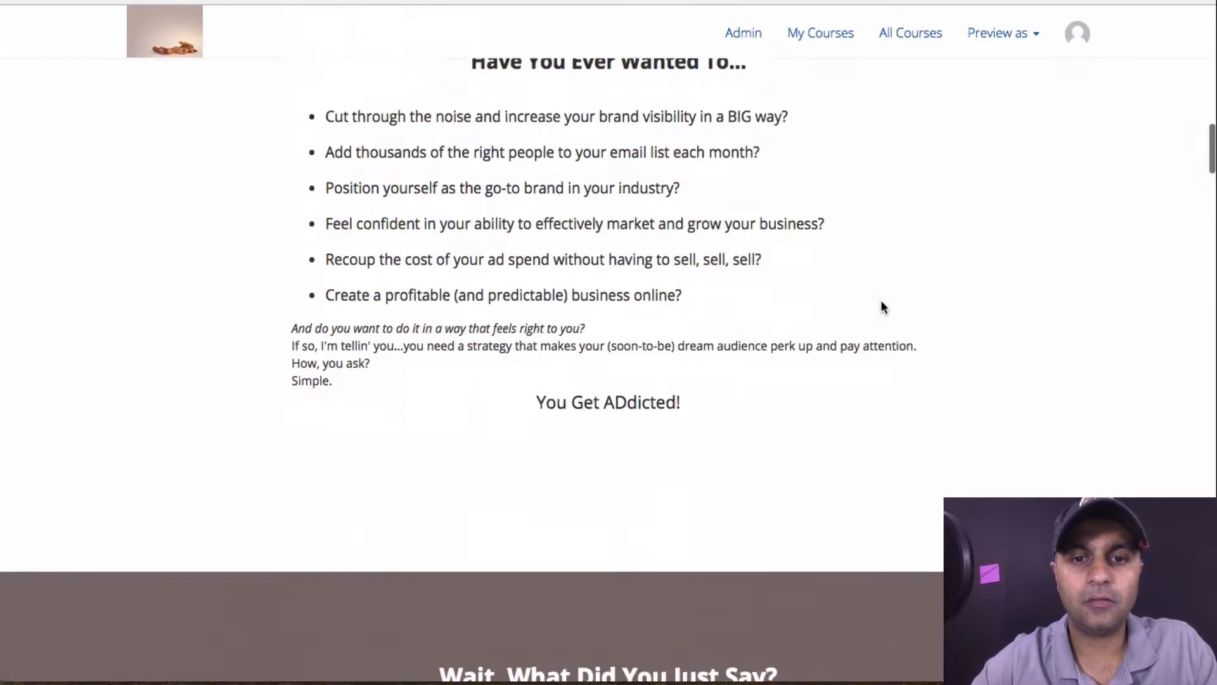
scroll(881, 306, down, 15)
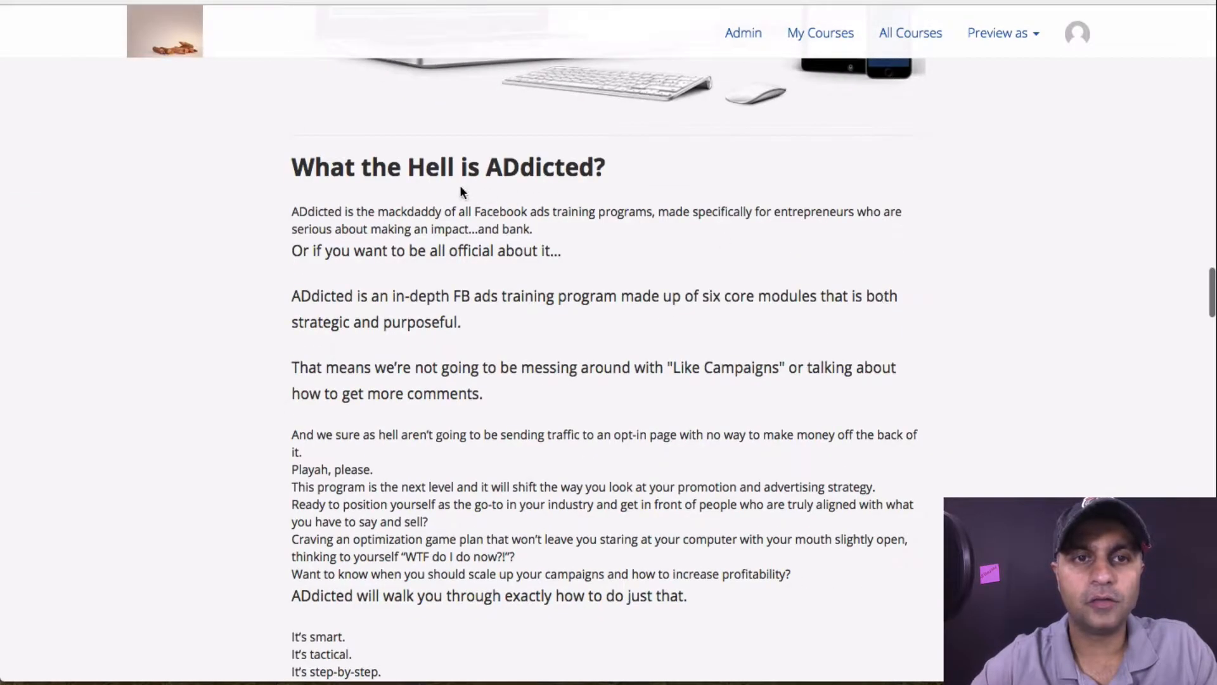
scroll(749, 385, down, 5)
scroll(748, 380, down, 13)
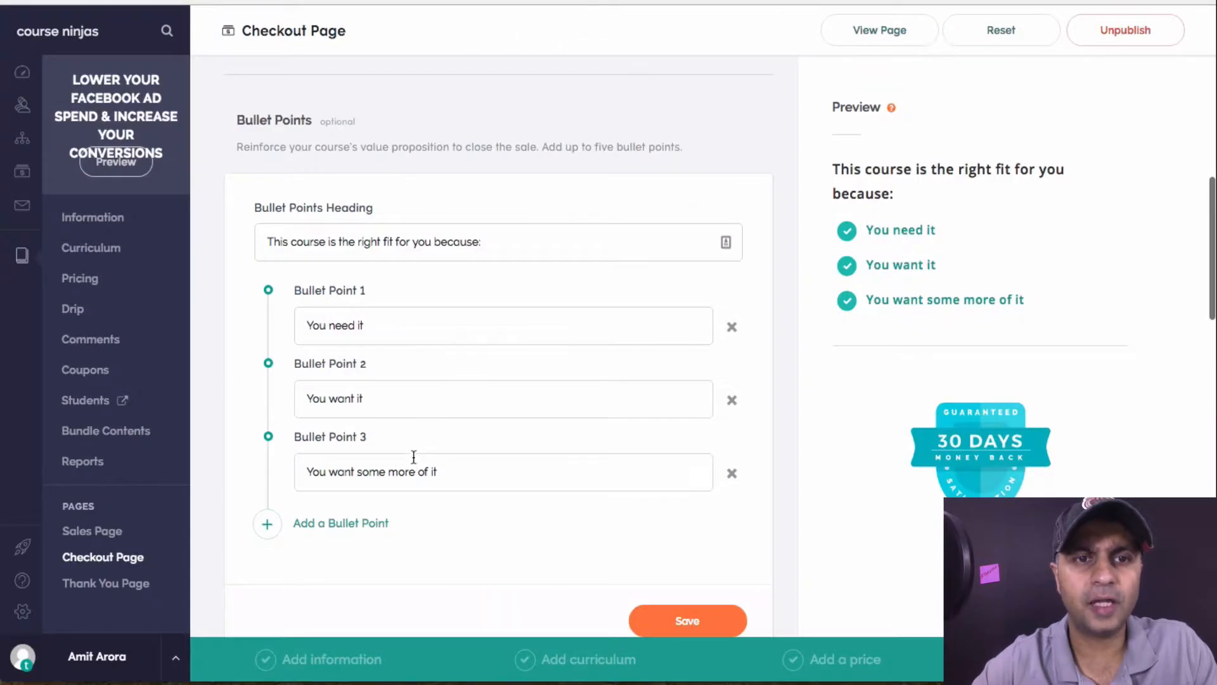
Change the bullet points heading to 'Within this course you will learn how to:'
drag(363, 325, 277, 324)
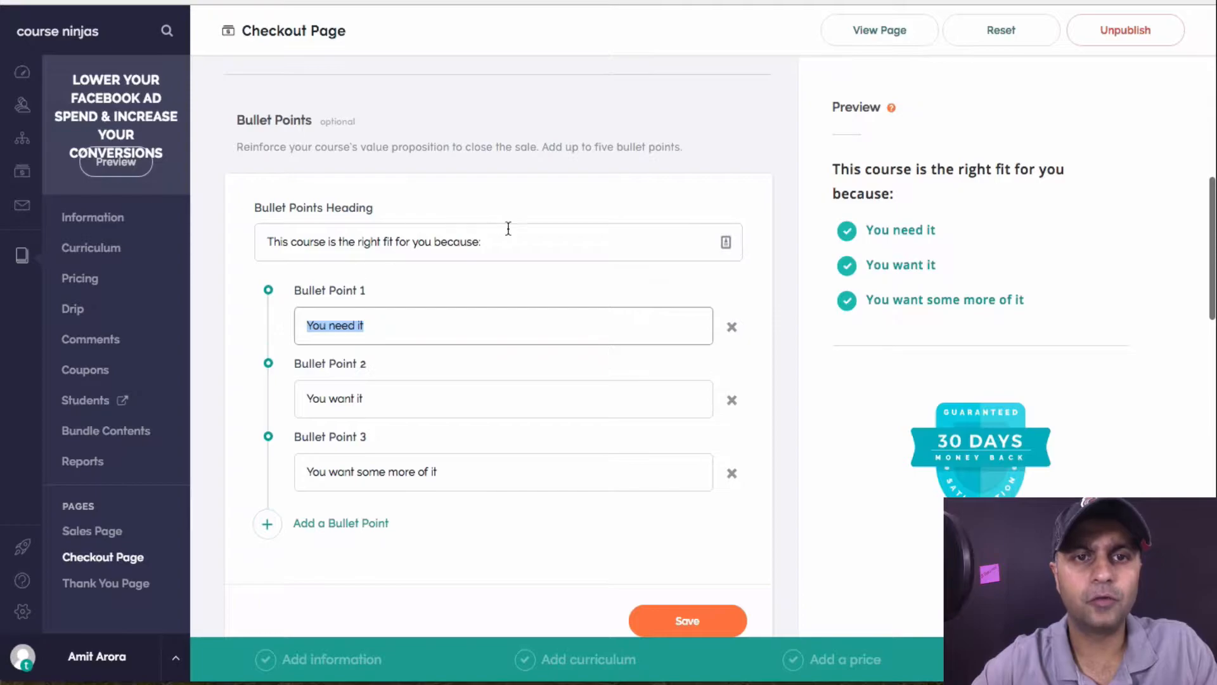
drag(505, 247, 240, 247)
text(Within)
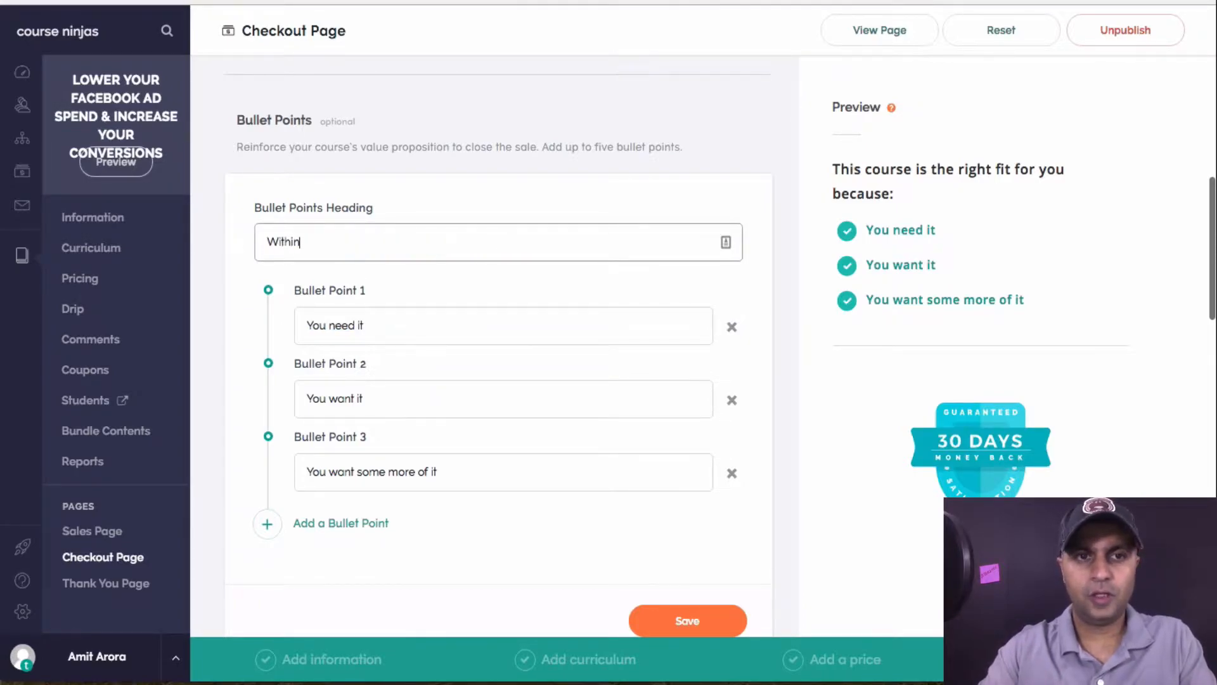
text( this cou)
key(BackSpace)
key(BackSpace)
key(BackSpace)
text(course you will learn how to:)
Fill the three bullets: 'Install the FB pixel', 'Use Laser Focus Targeting Options', 'Leverage the audience insight'
key(Tab)
key(Tab)
text(Install the FB pixel)
key(Tab)
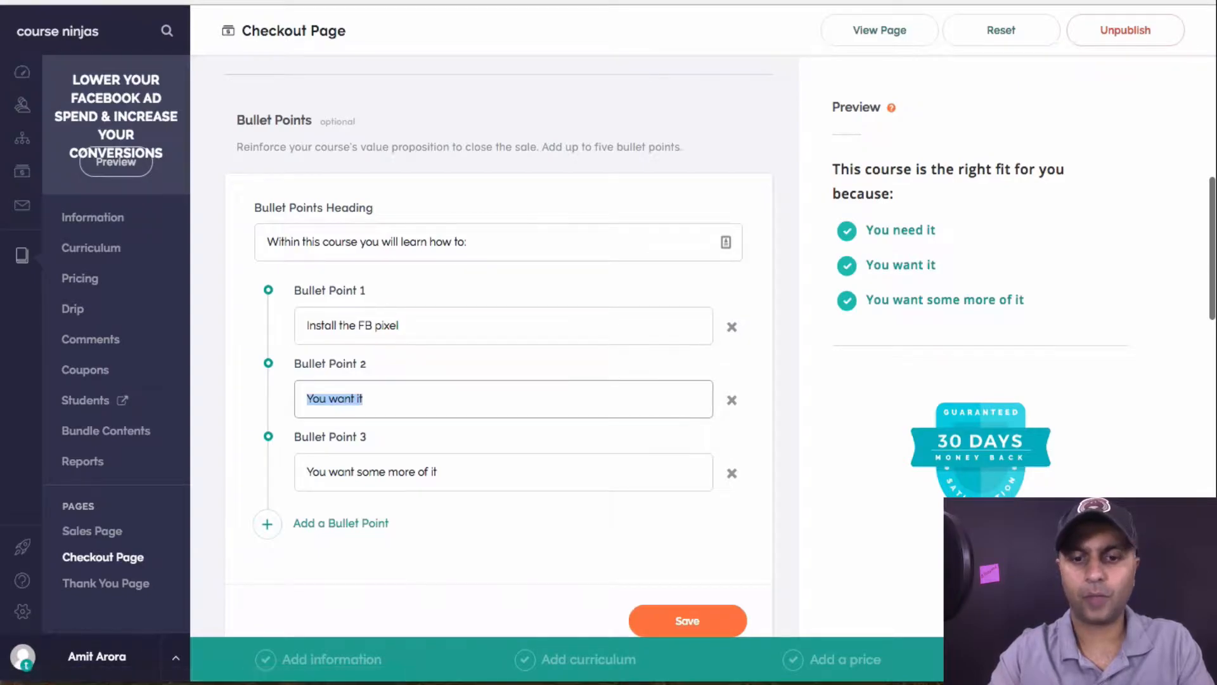
text(U)
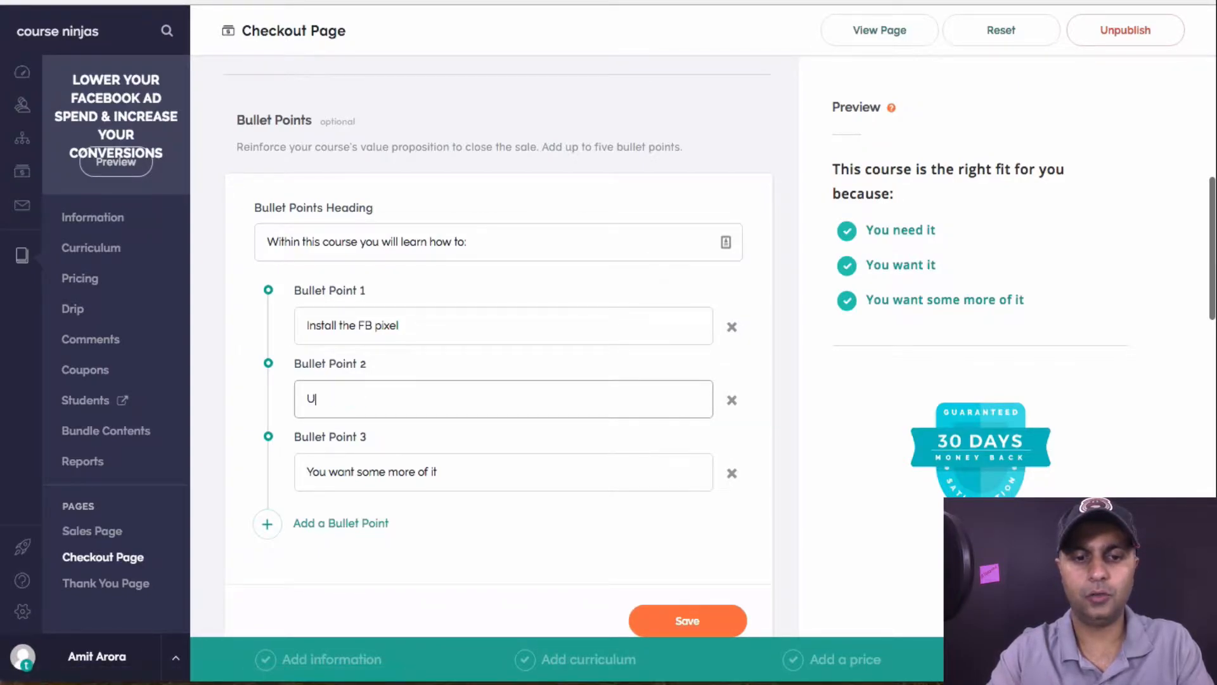
text(se Laser Focus)
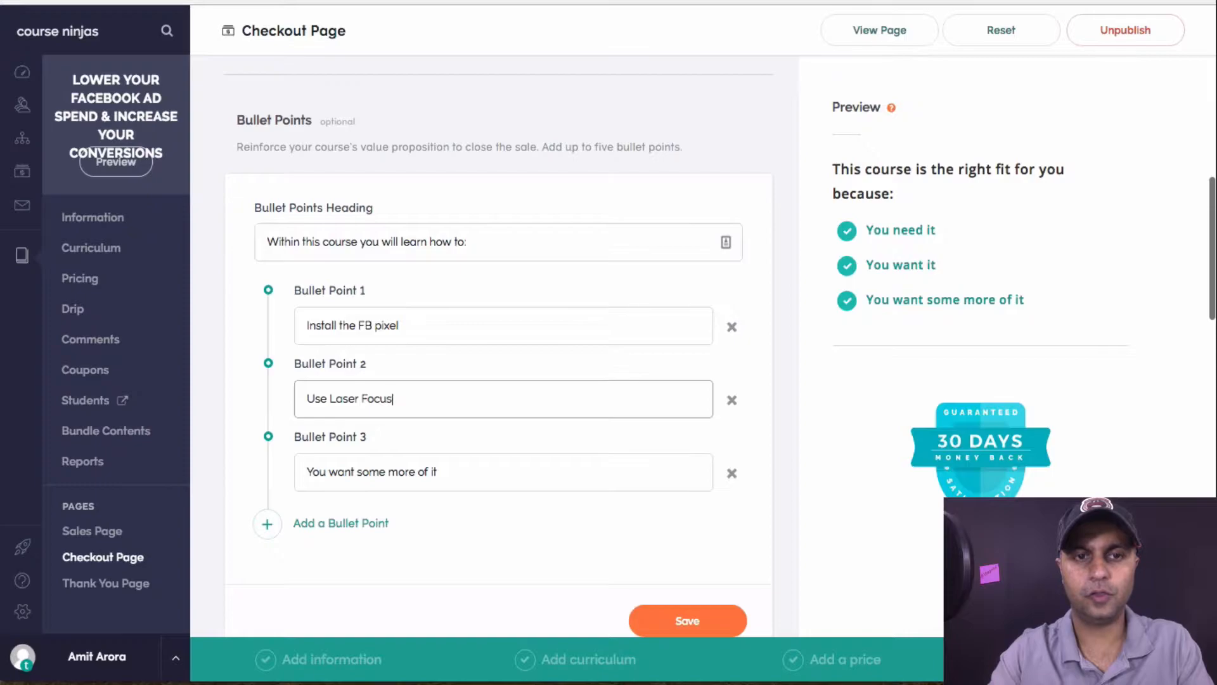
text( Targeting Options)
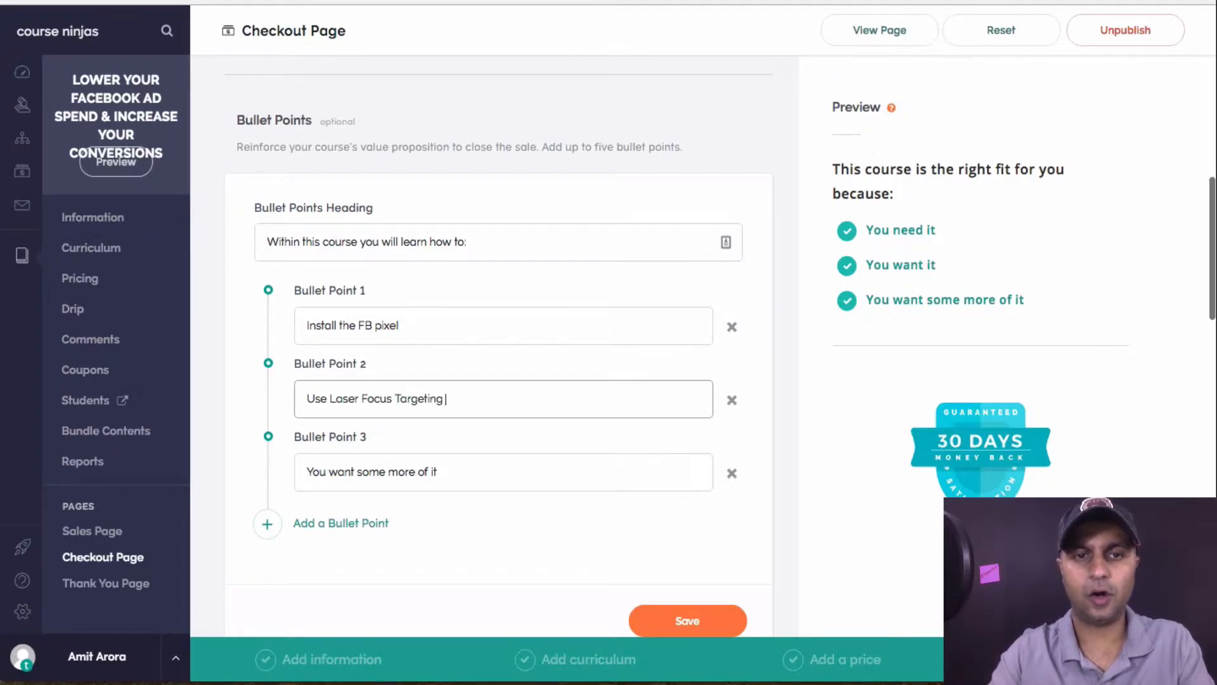
key(Tab)
key(Tab)
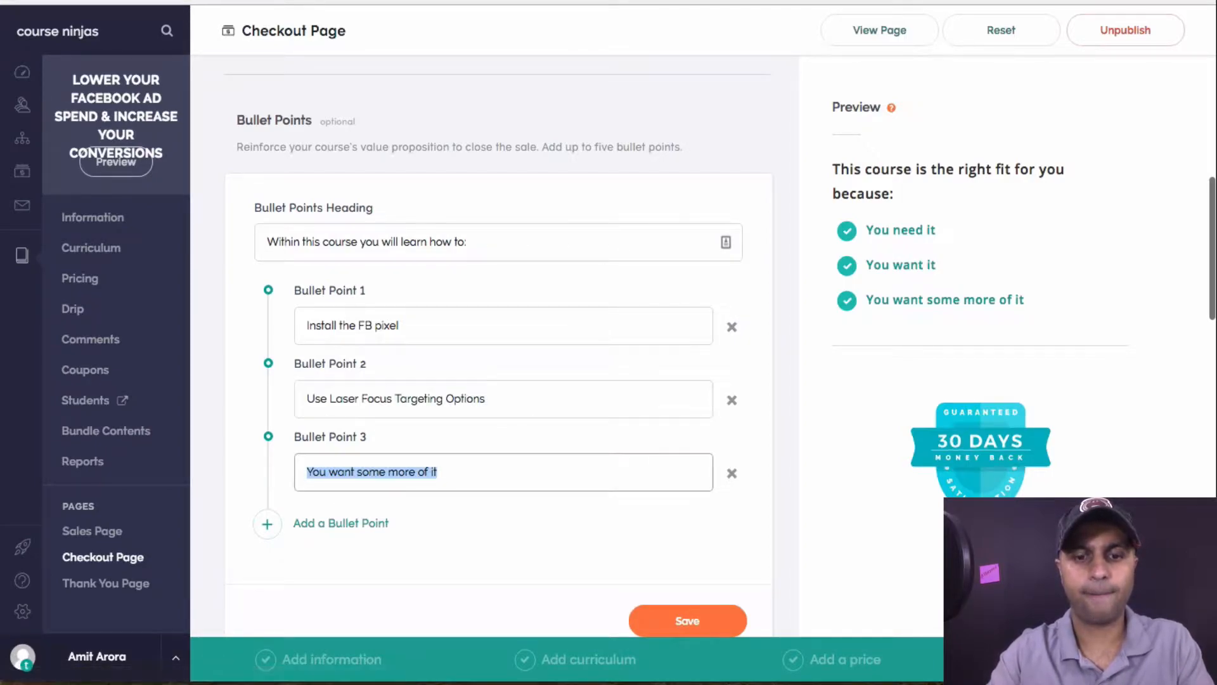
text(Leve)
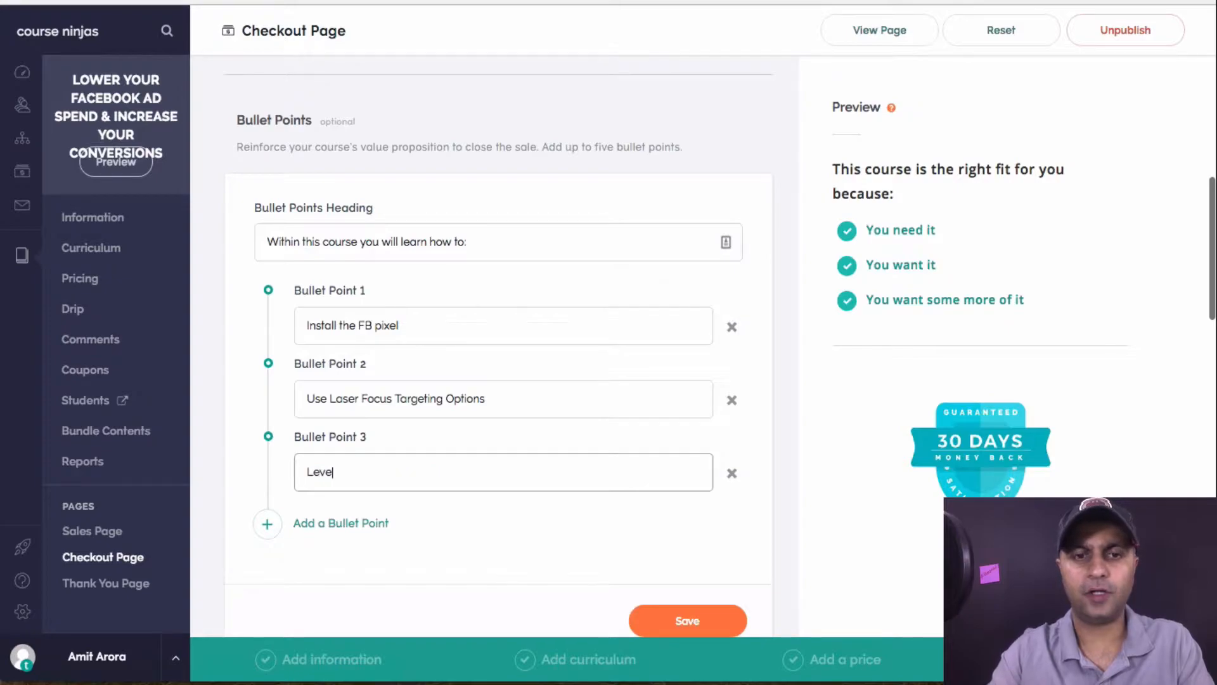
text(rage the)
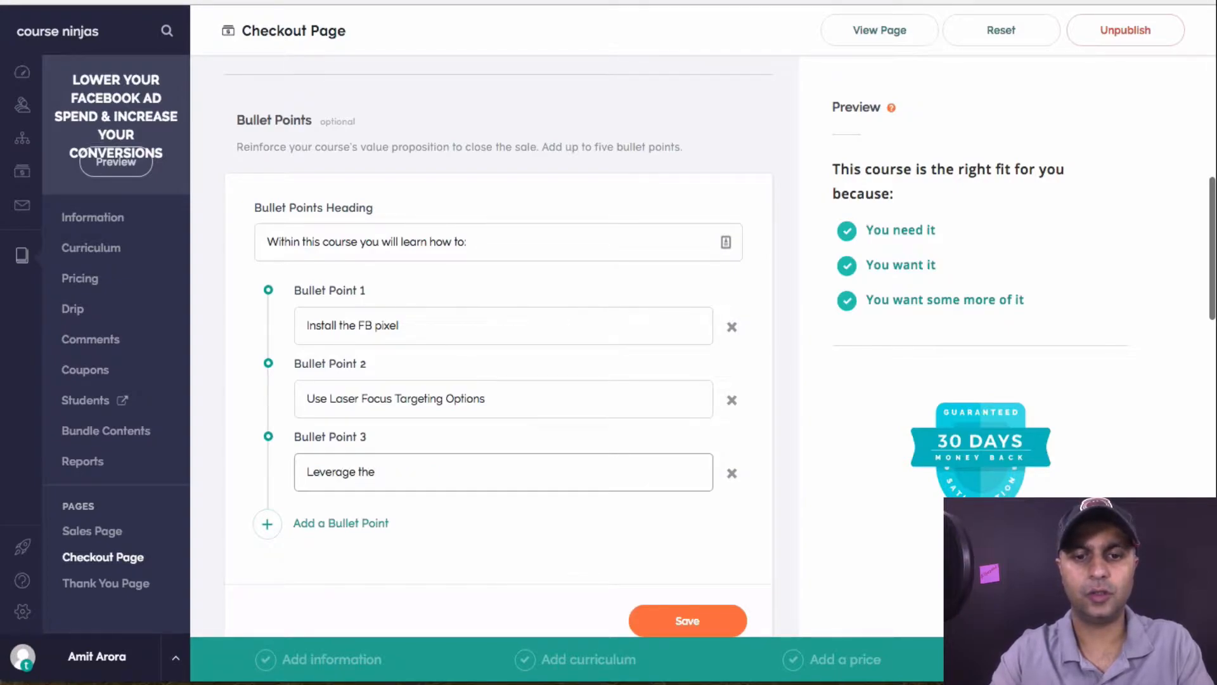
text( audienc)
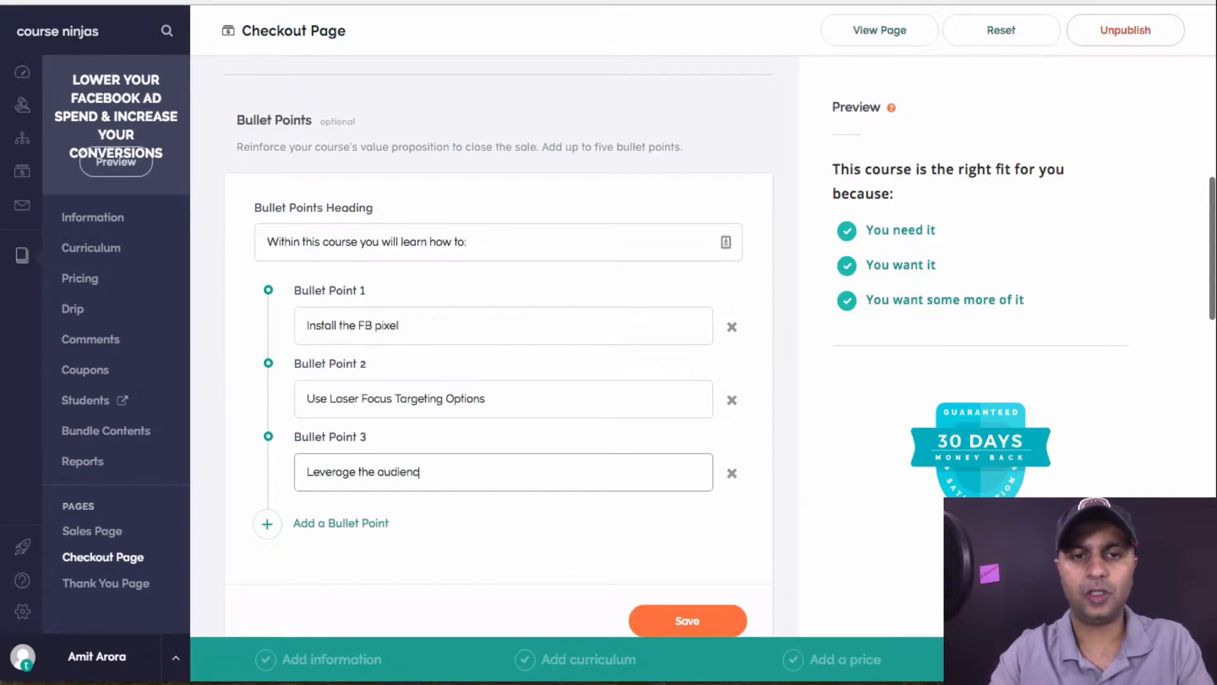
text(e insights)
key(Tab)
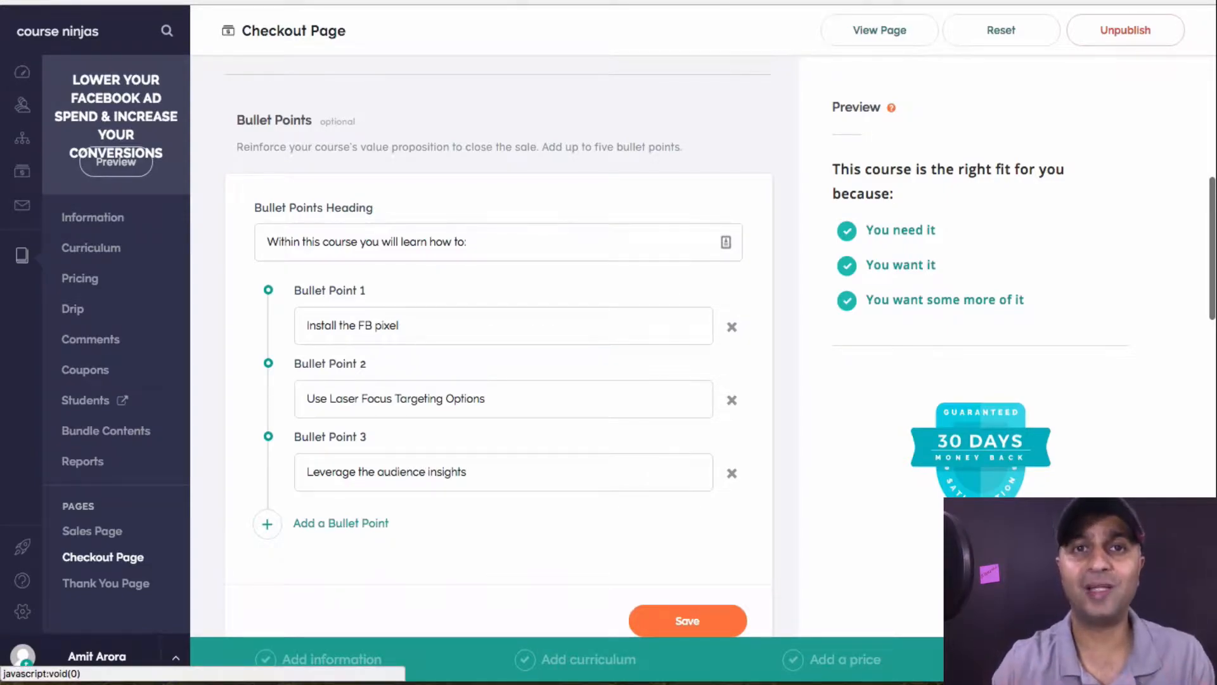
scroll(525, 439, down, 4)
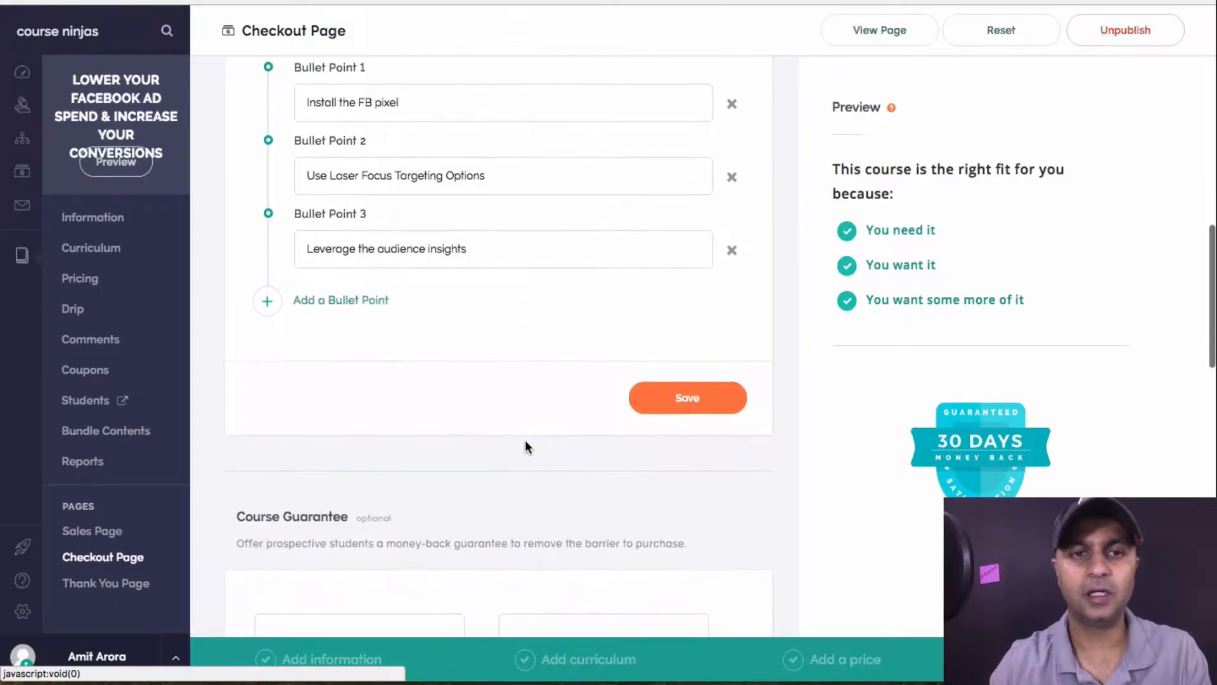
Save the bullet edits and select the boxed 30 Days guarantee badge
click(688, 398)
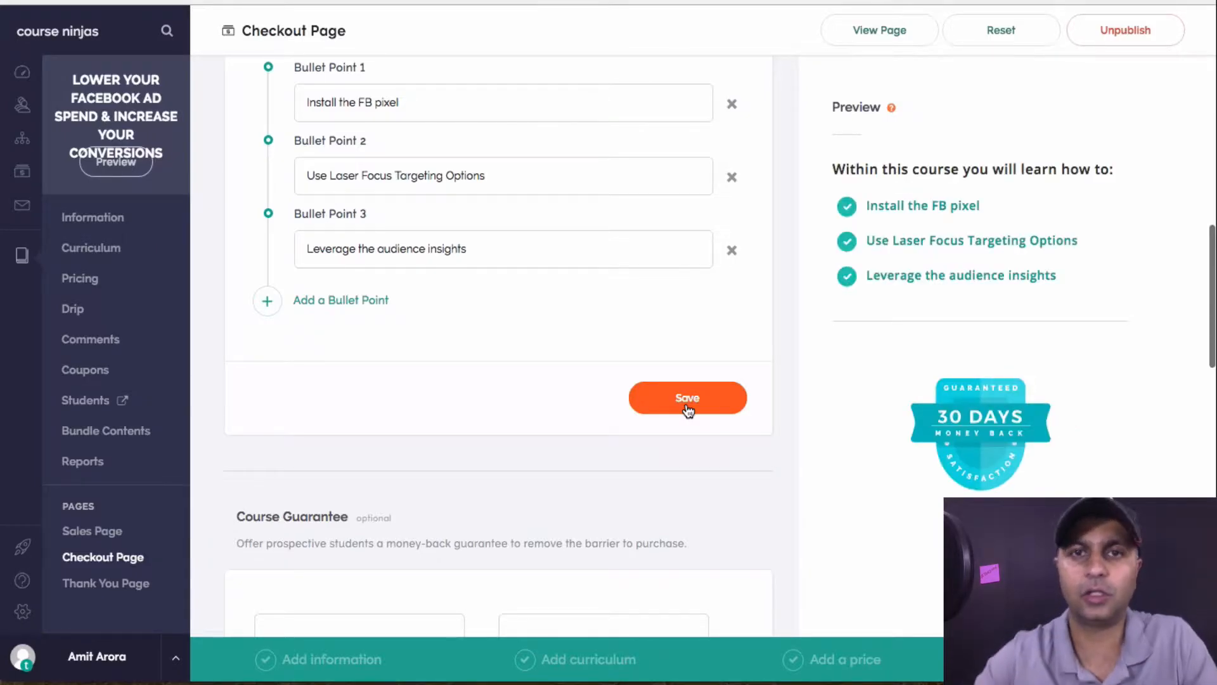
scroll(688, 410, down, 8)
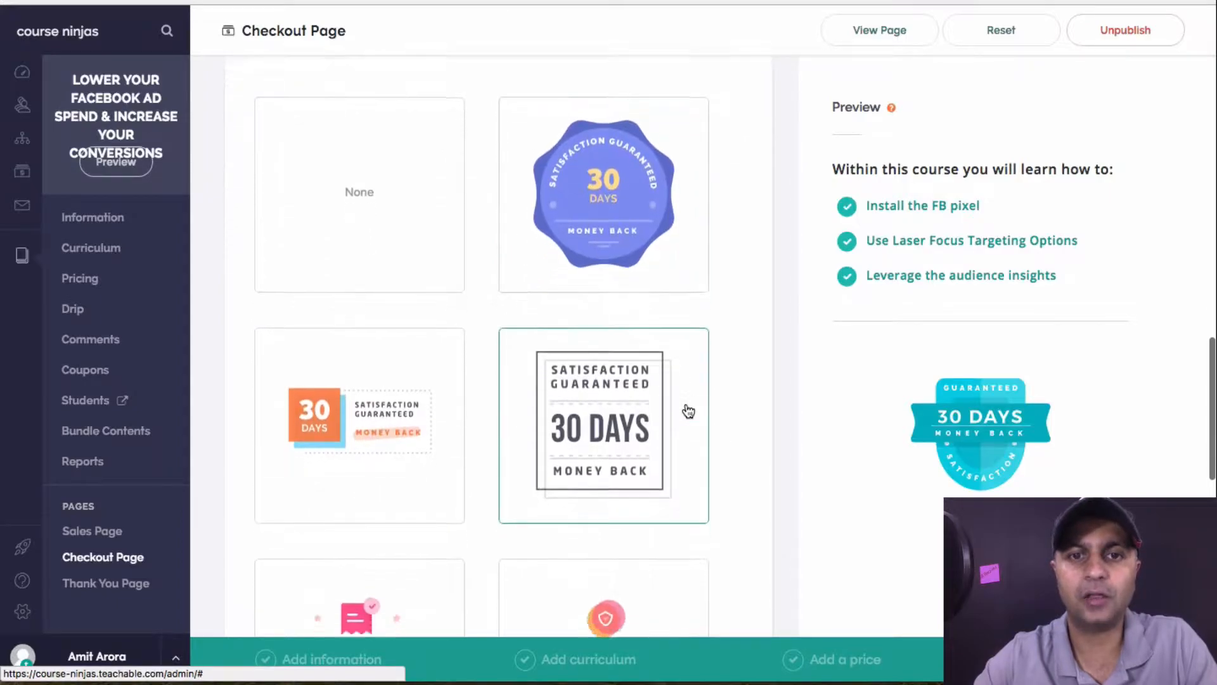
click(622, 400)
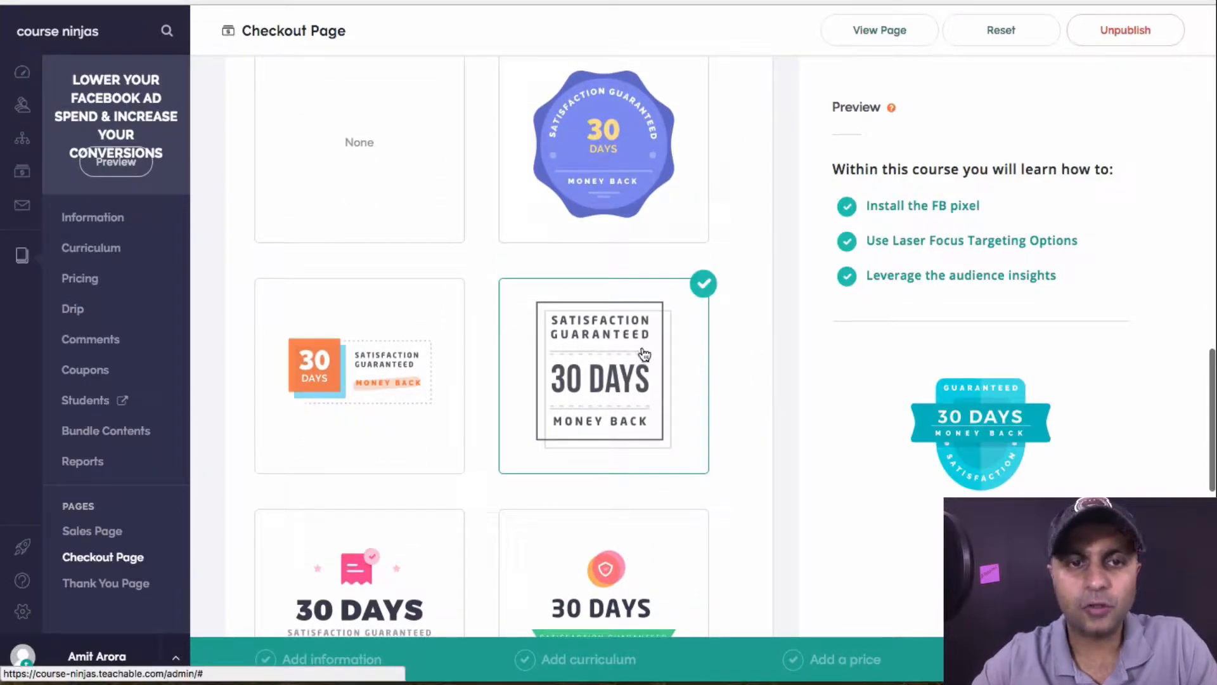
Switch to the pink hexagon 30 Days guarantee badge and save the checkout page
scroll(644, 353, down, 2)
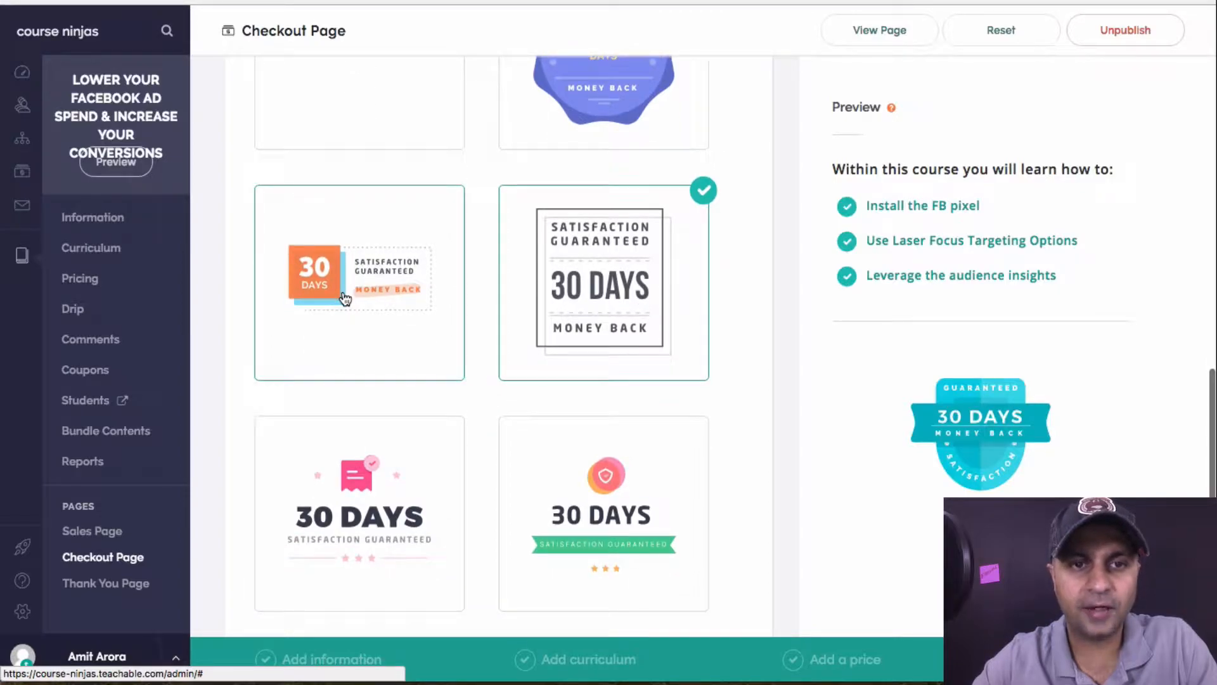
scroll(345, 299, down, 3)
scroll(621, 332, down, 5)
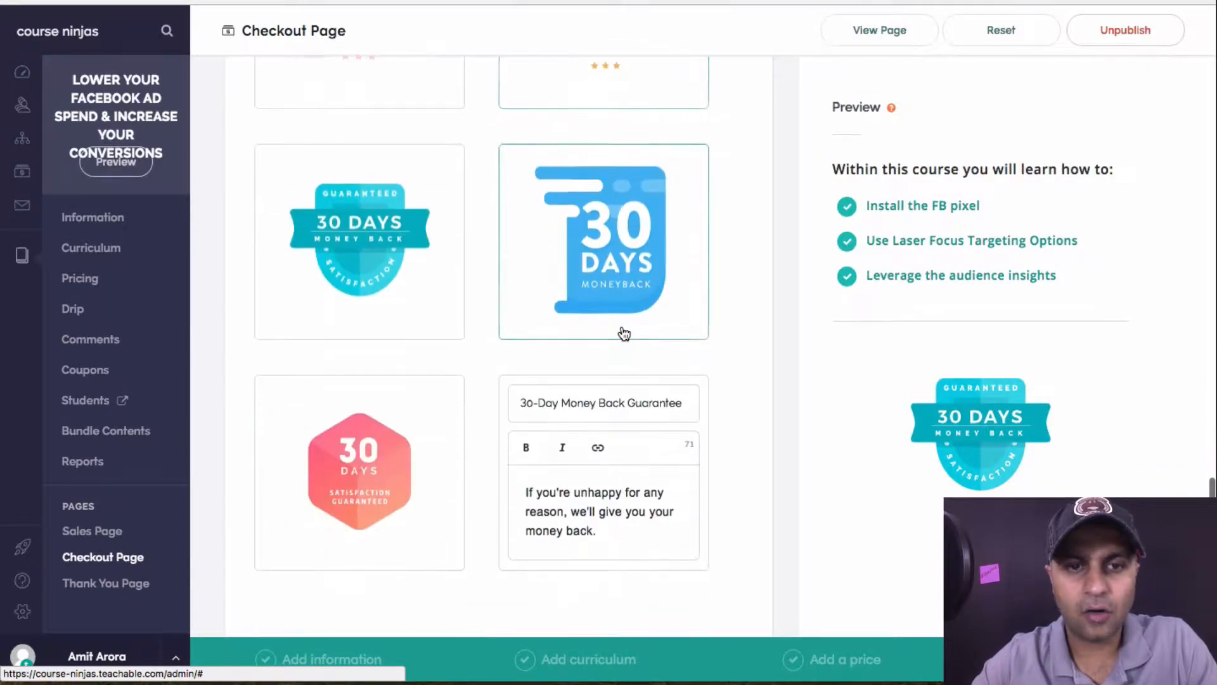
scroll(624, 333, down, 3)
click(362, 353)
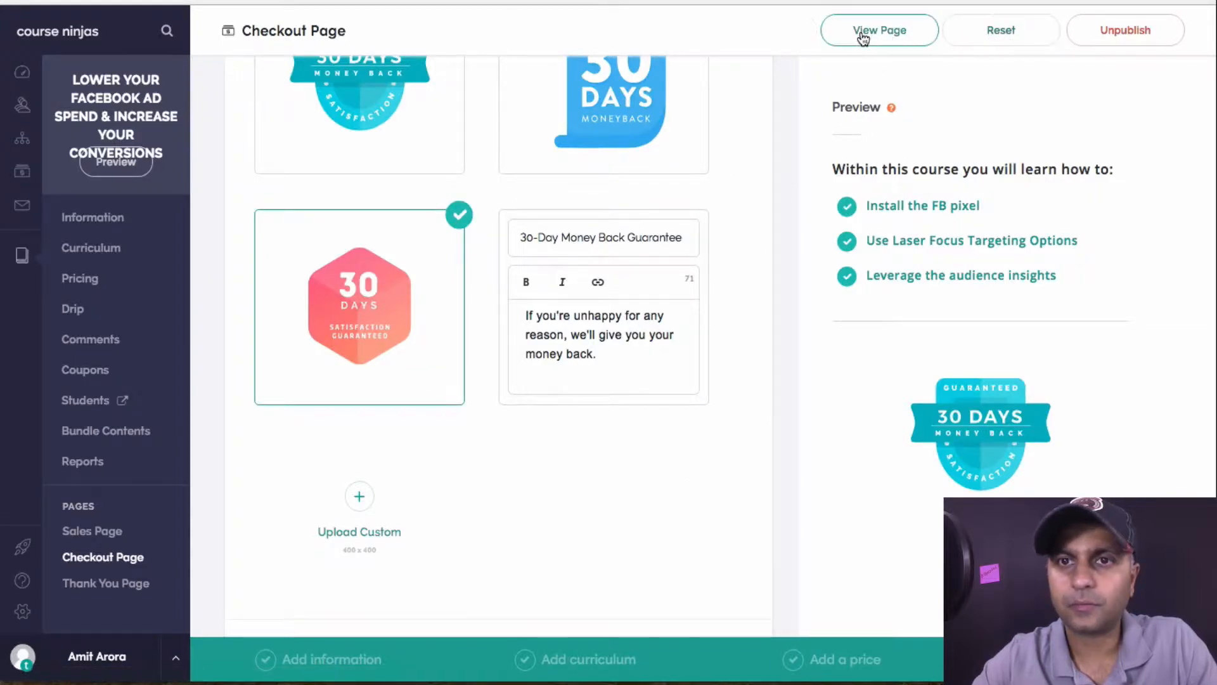
scroll(535, 437, down, 2)
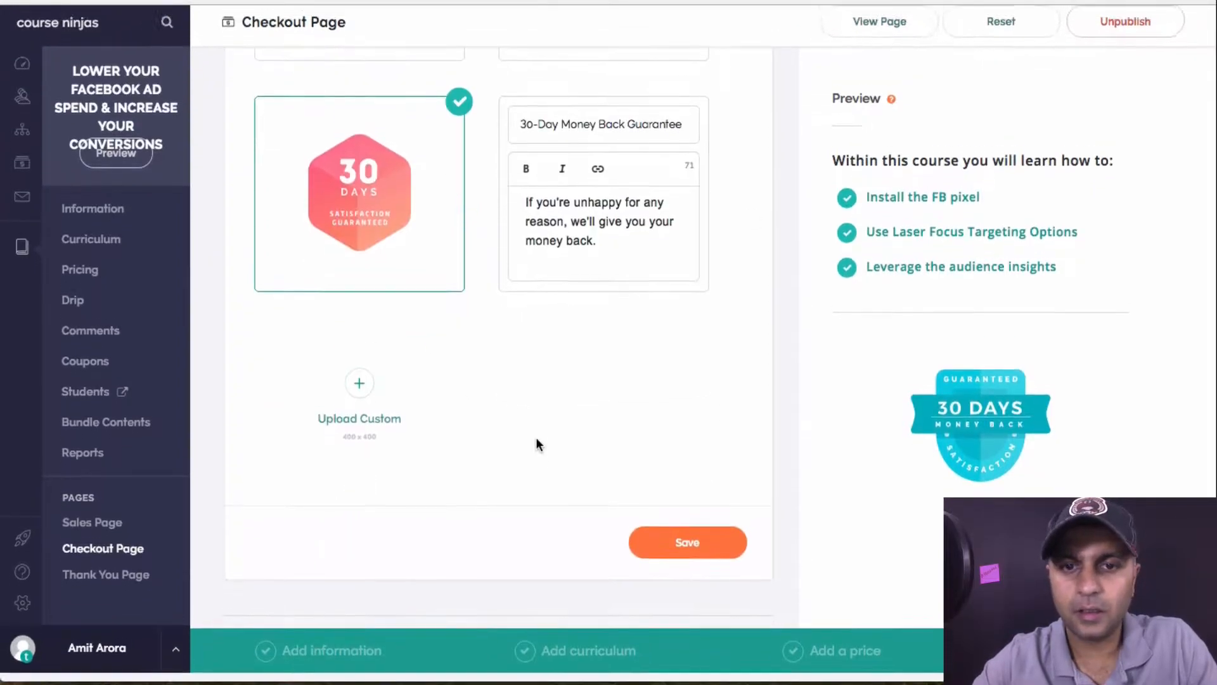
click(710, 538)
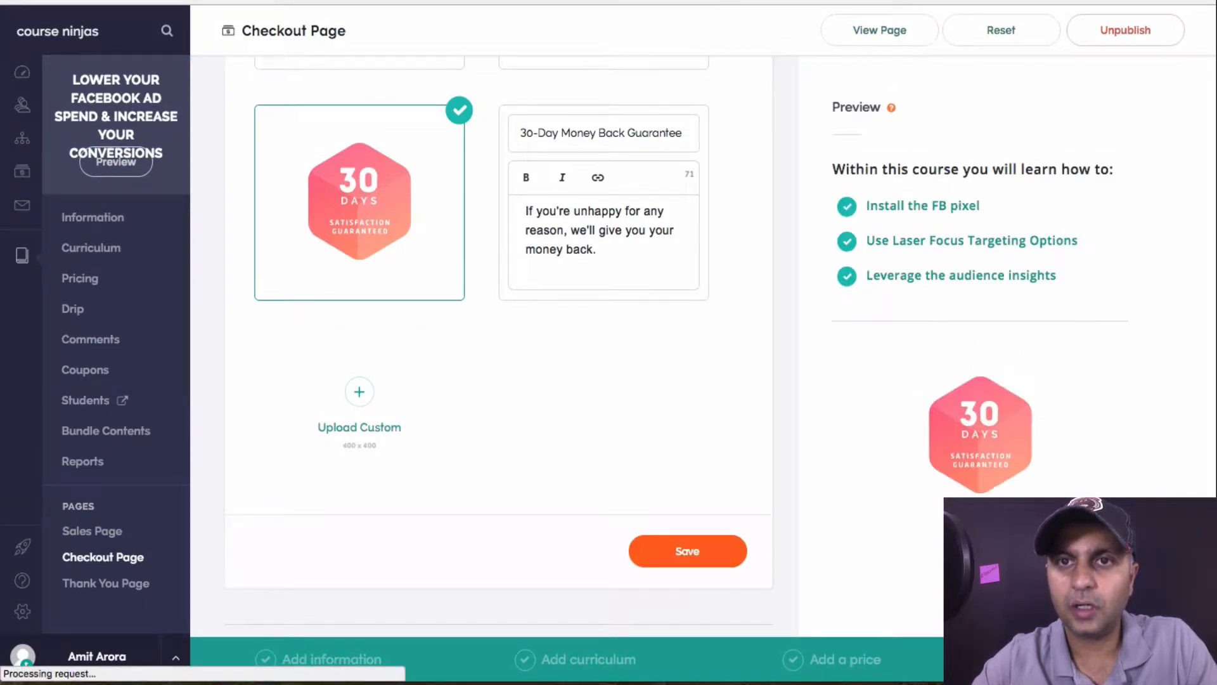
click(893, 28)
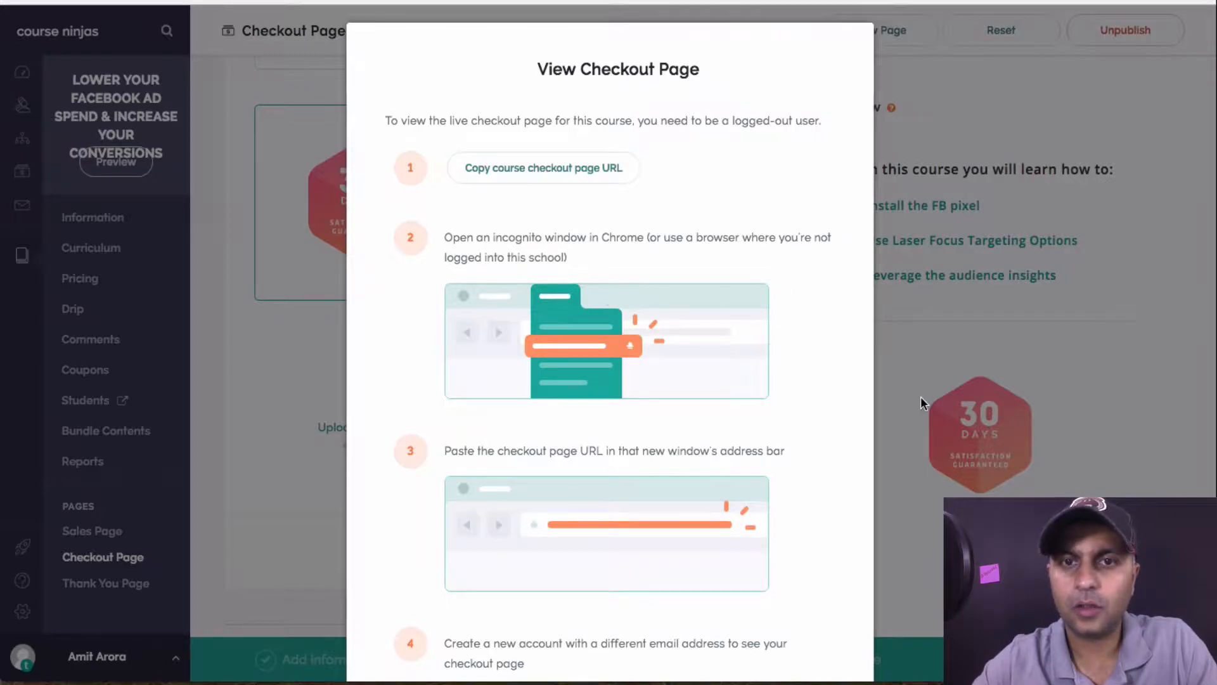
click(1203, 2)
click(1127, 75)
text(https://sso.teachable.com/secure/136620/checkout/confirmation?product_id=344841)
key(Return)
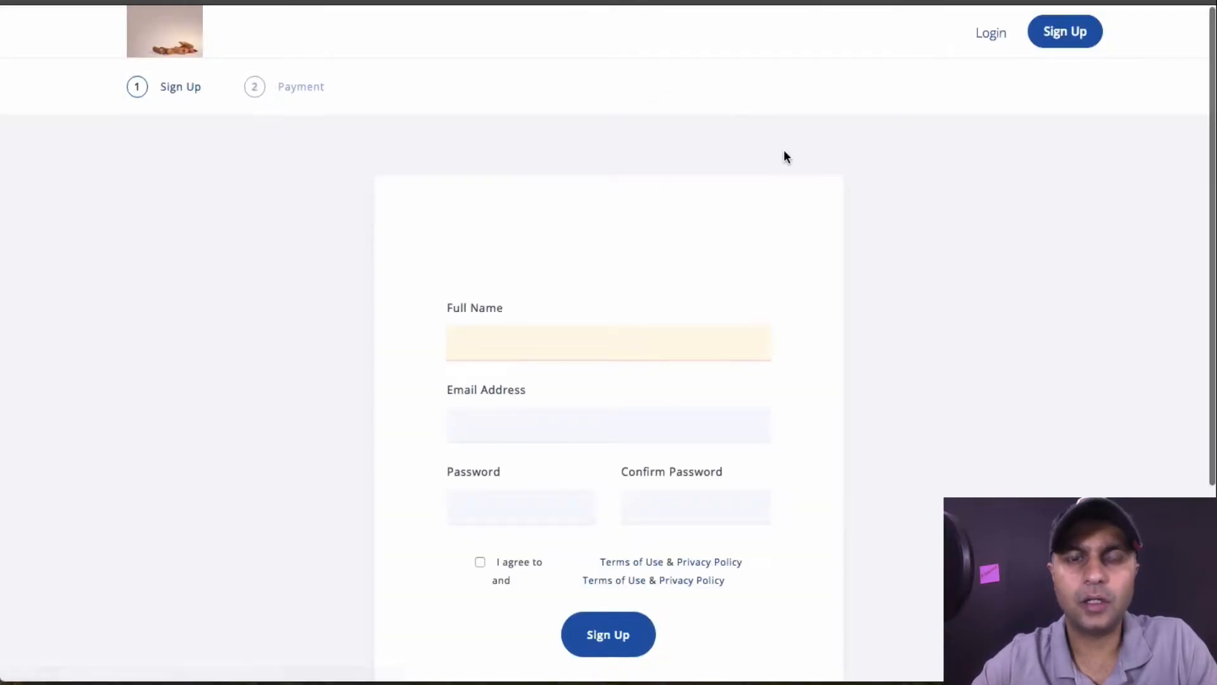
scroll(979, 277, down, 4)
scroll(979, 277, up, 4)
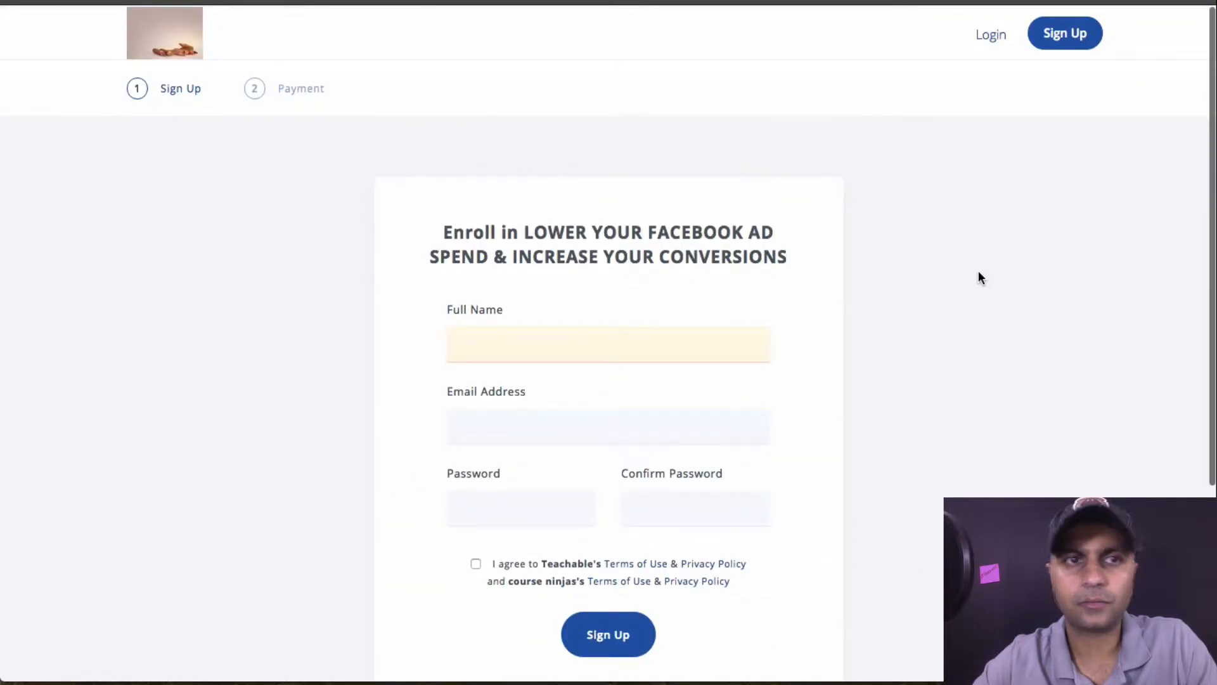
scroll(979, 273, down, 4)
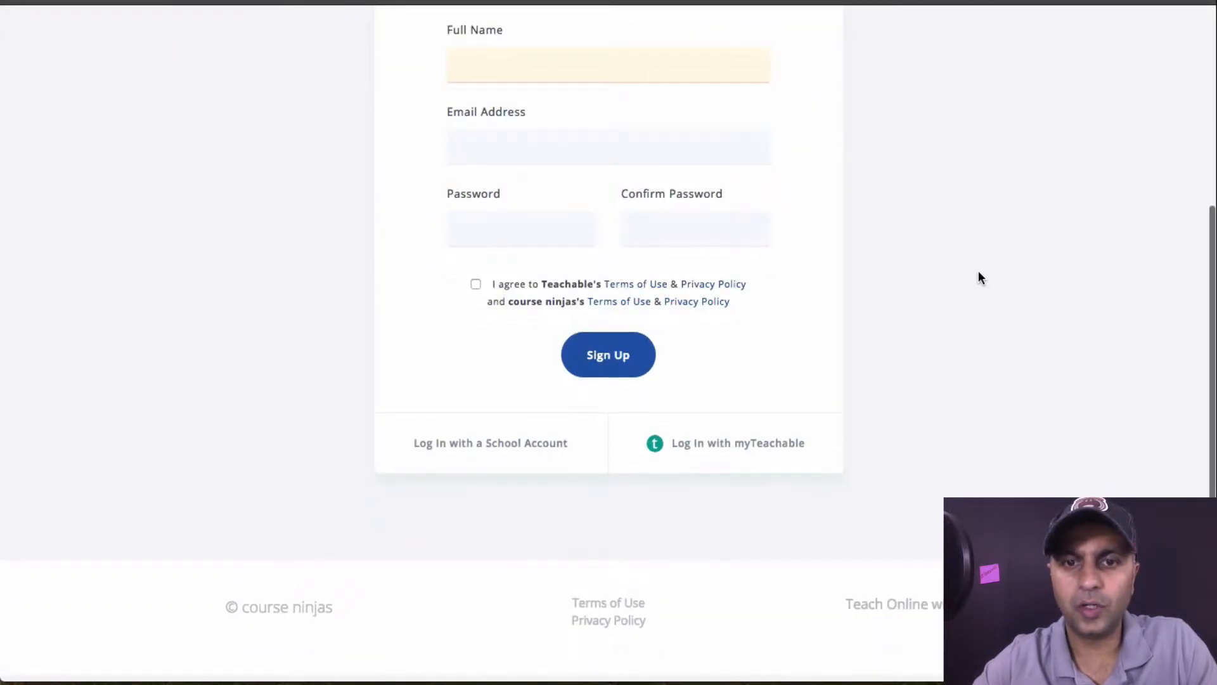
scroll(979, 278, up, 4)
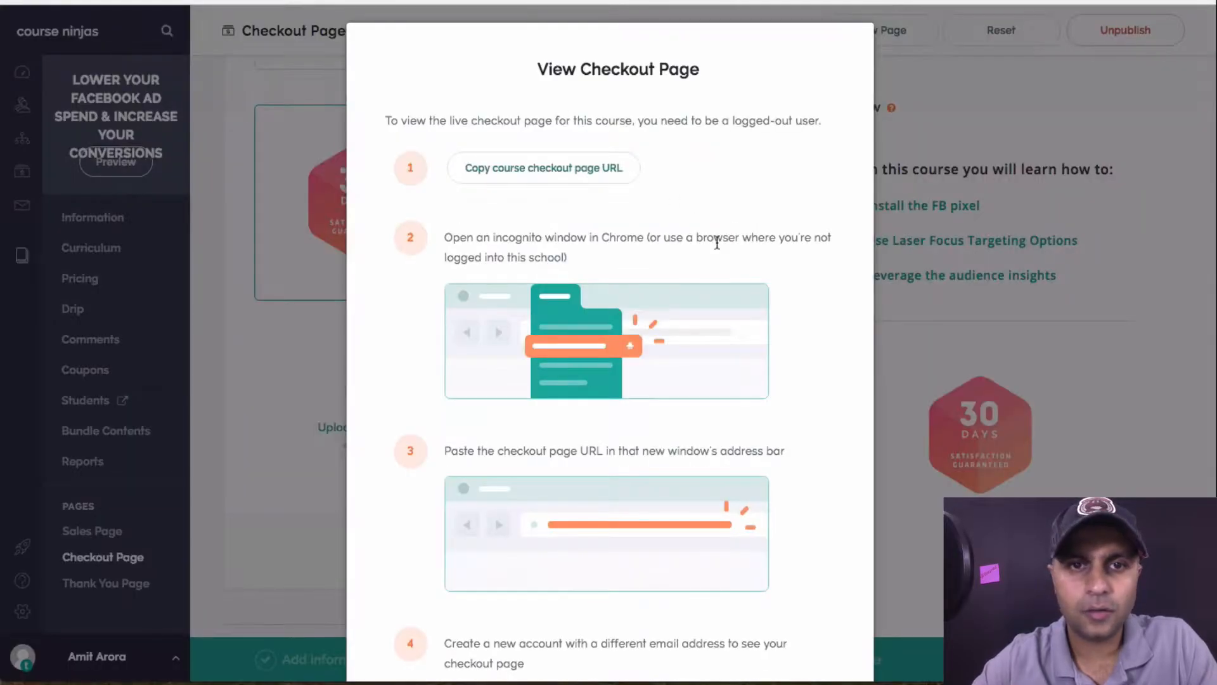
scroll(809, 311, down, 3)
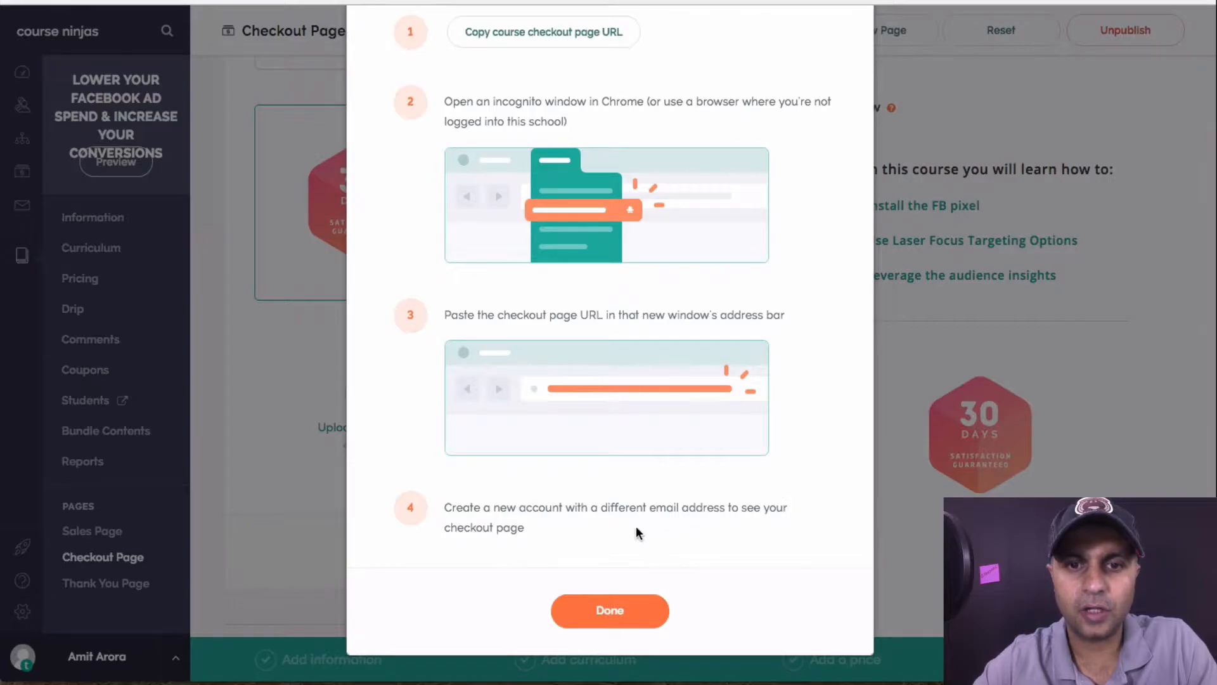
drag(626, 513, 755, 513)
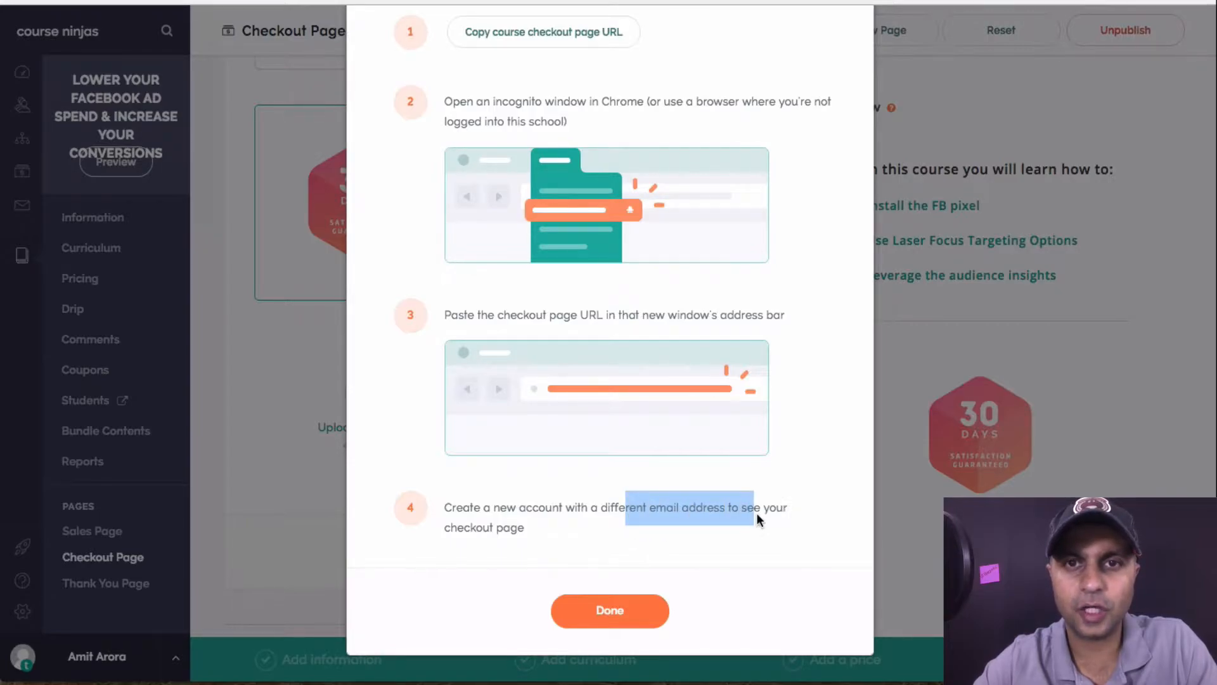
click(627, 616)
scroll(1000, 308, down, 10)
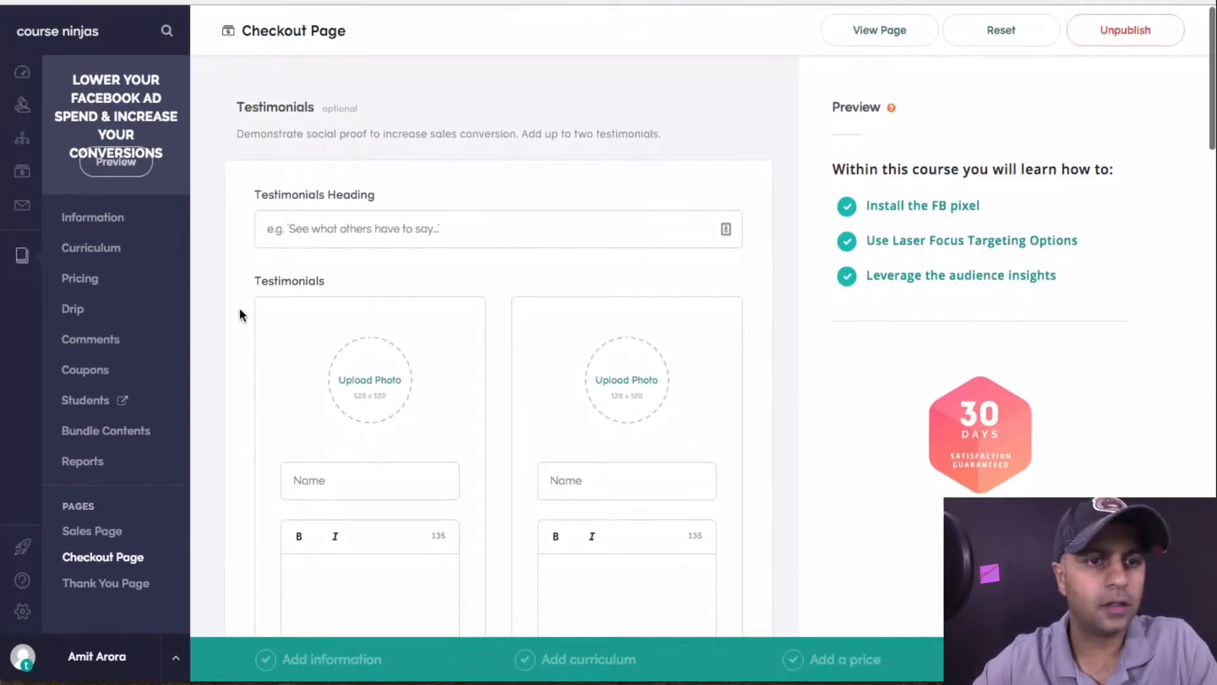
Open the Thank You Page editor and review its settings, toggling Add Custom <head> Code on and off
click(97, 601)
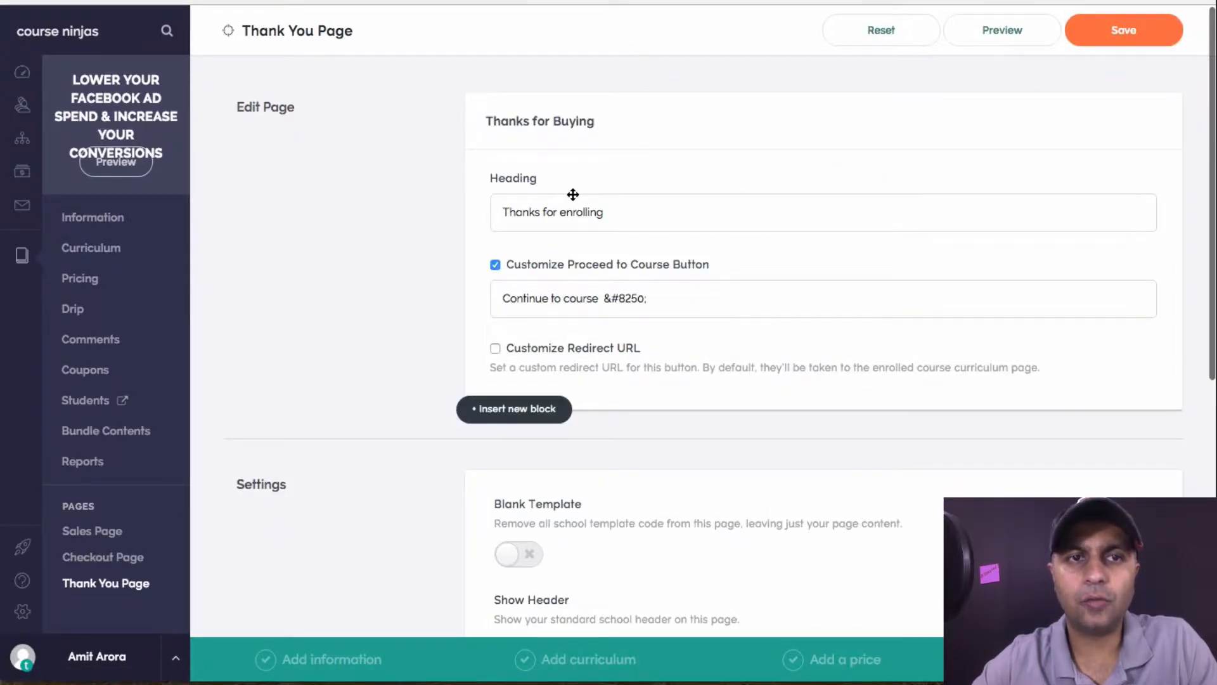
scroll(639, 261, down, 5)
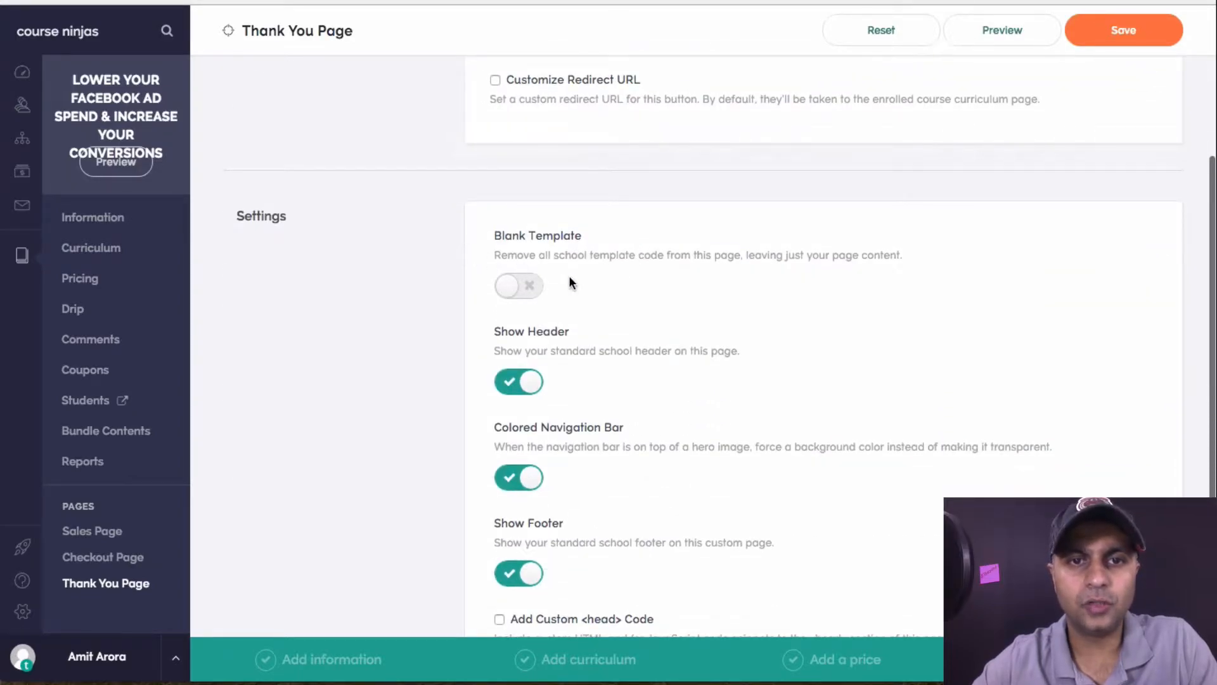
scroll(569, 279, down, 1)
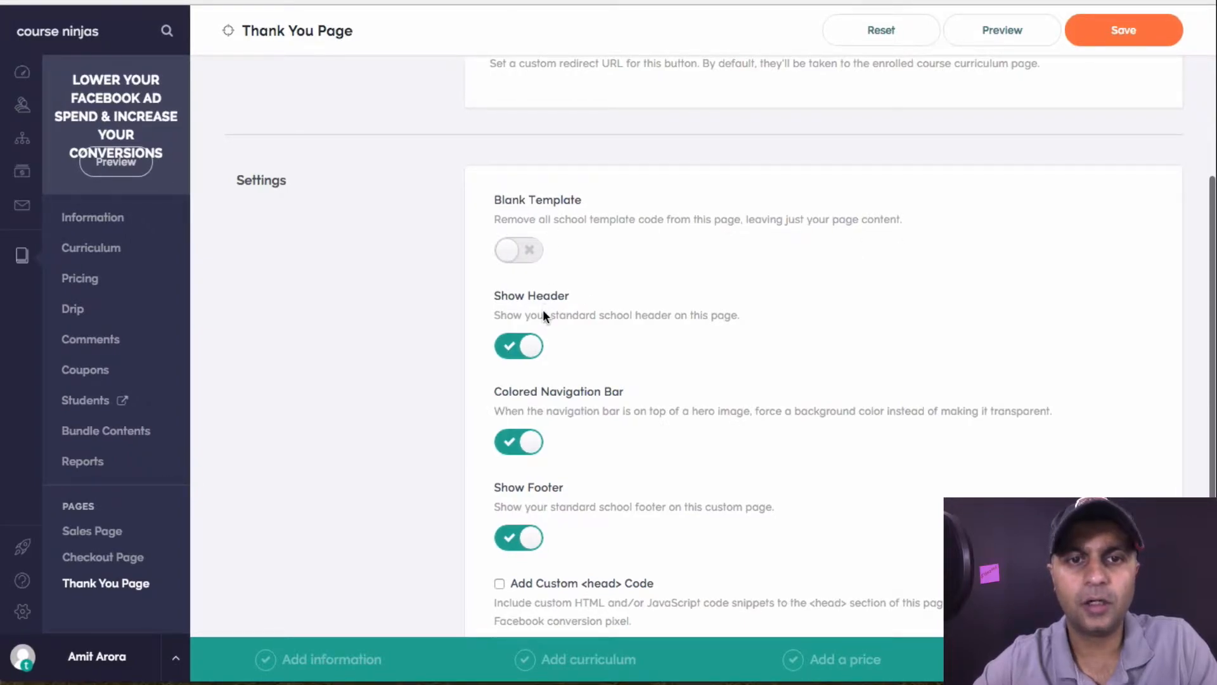
scroll(543, 309, down, 1)
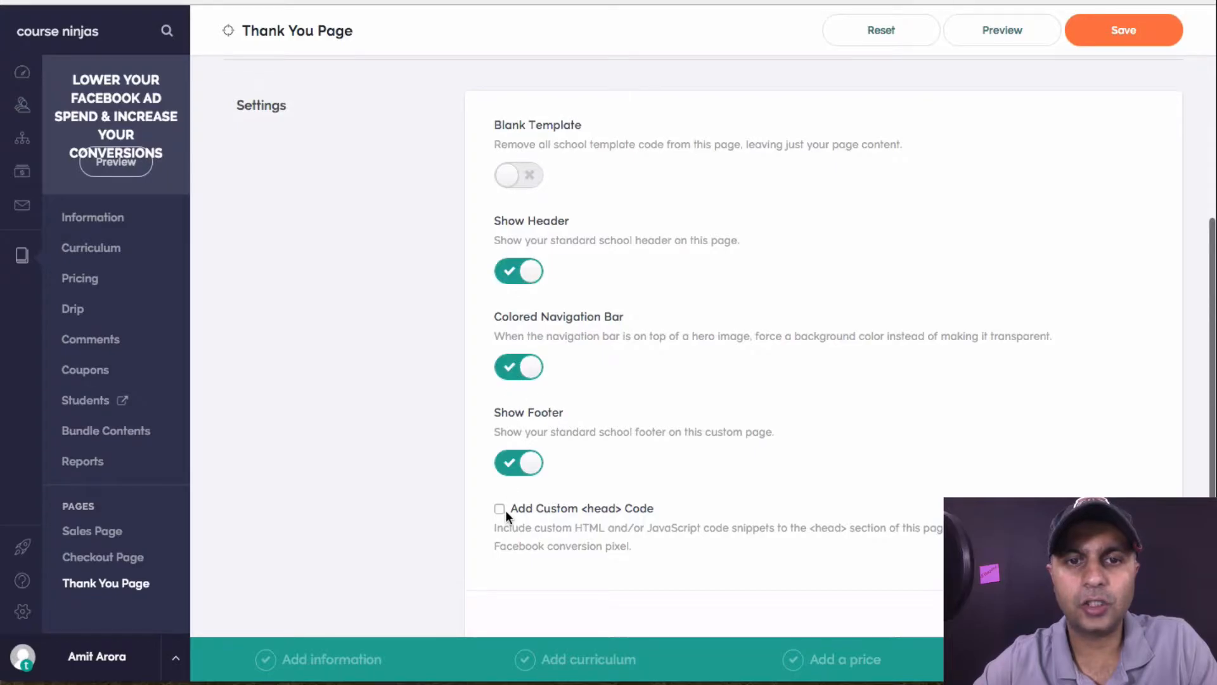
scroll(683, 333, down, 3)
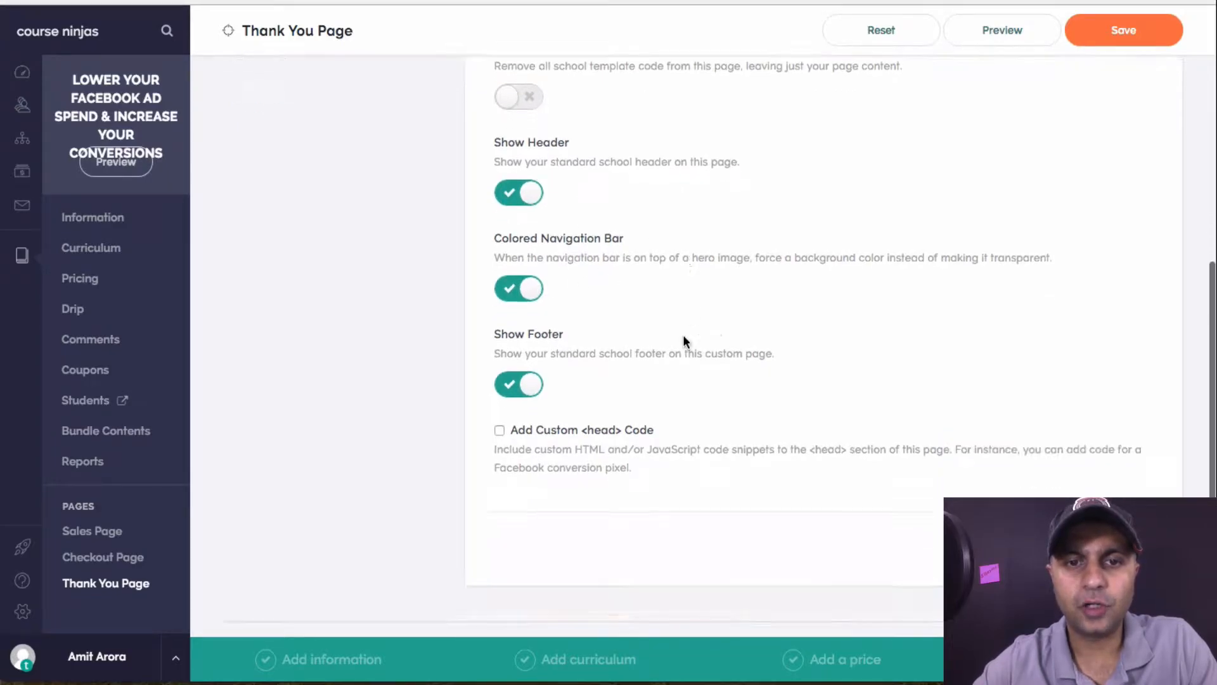
click(499, 350)
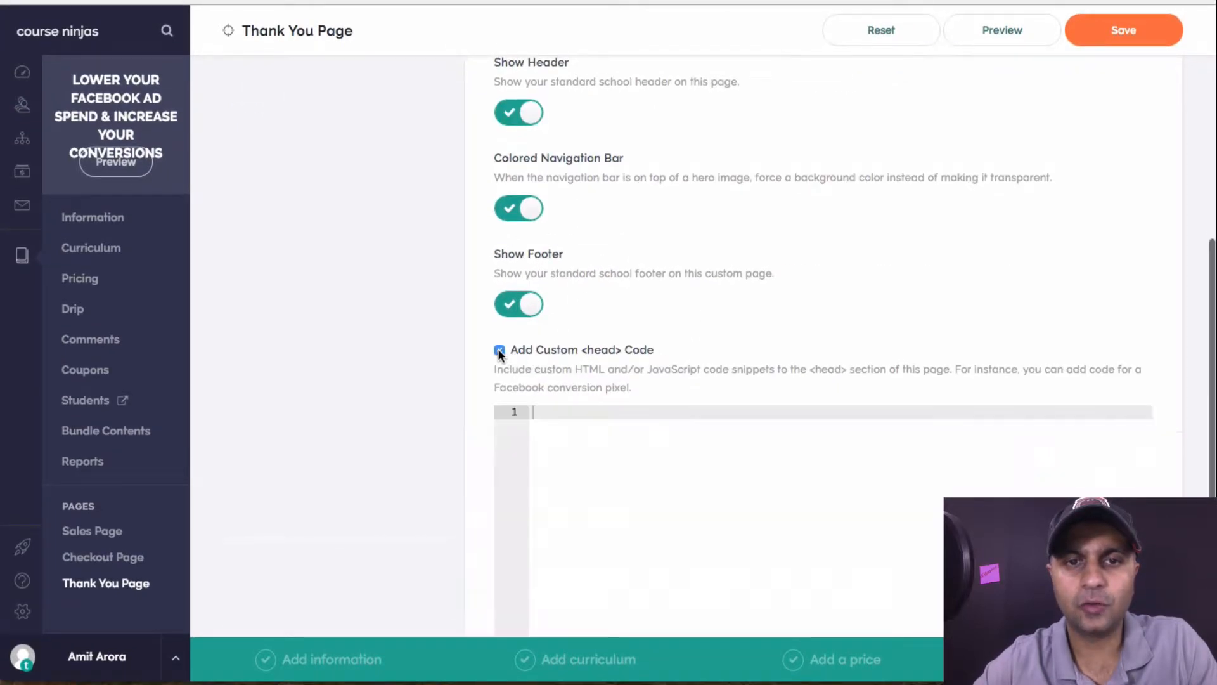
click(499, 350)
scroll(672, 371, down, 1)
scroll(672, 374, up, 9)
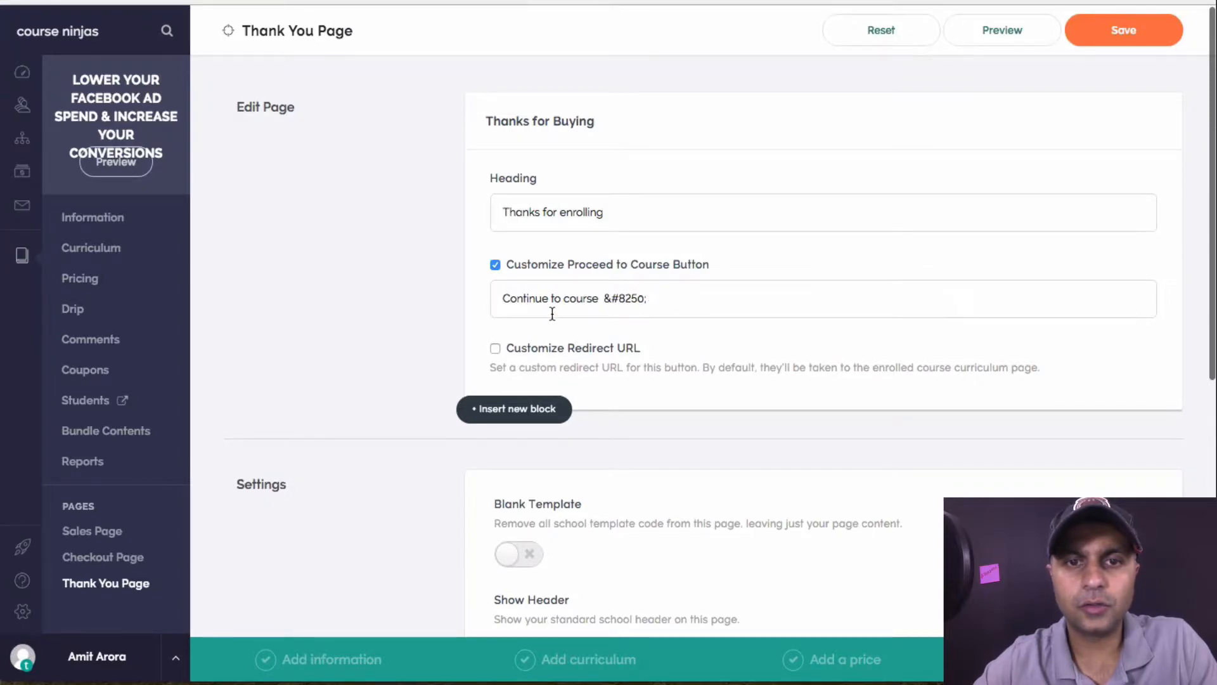
click(495, 350)
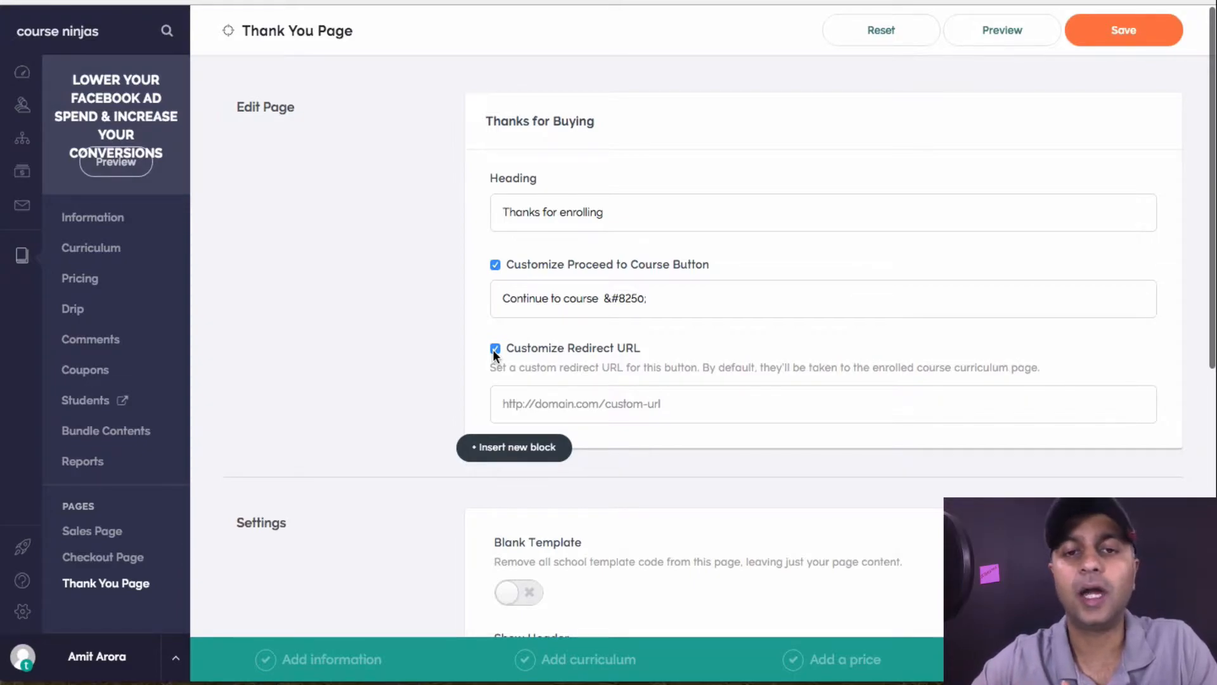
click(601, 408)
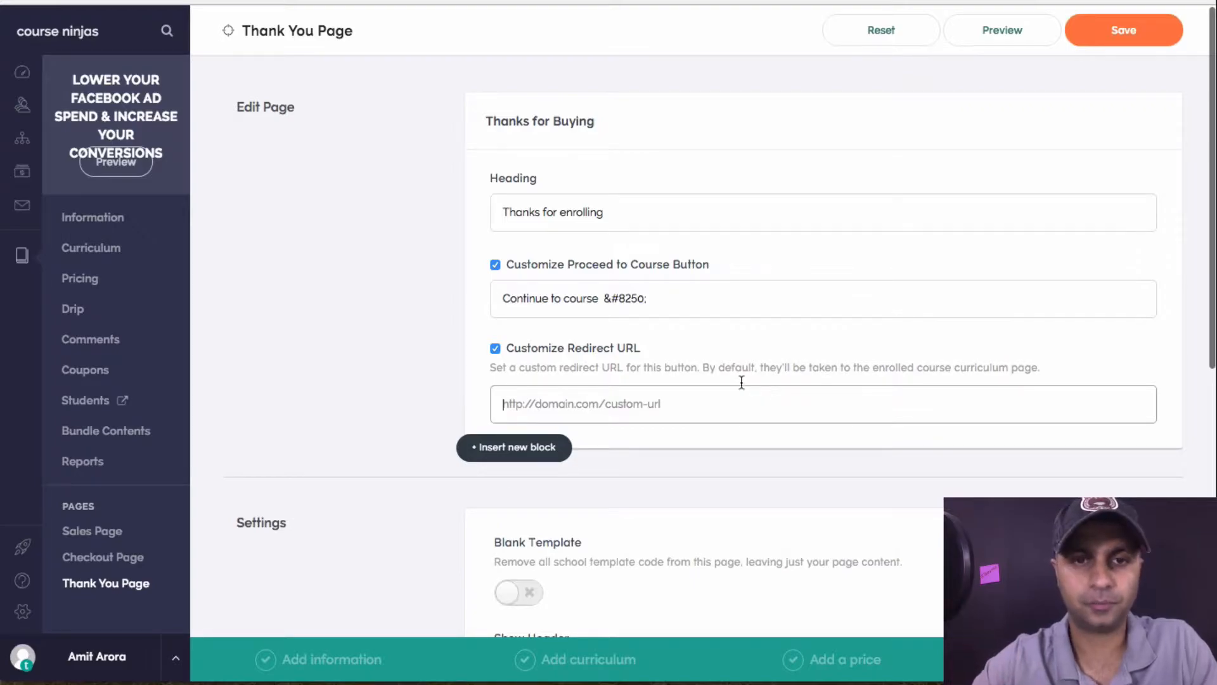
click(495, 349)
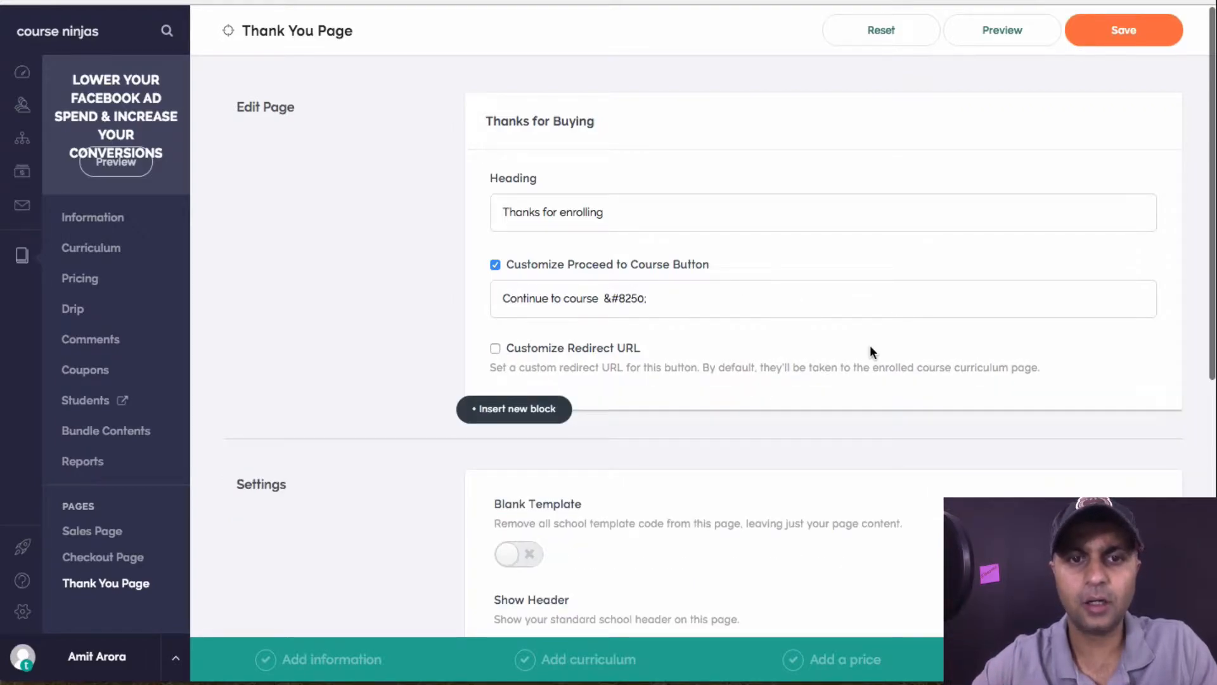
Browse the Other Blocks types available under Insert new block on the Thank You Page
scroll(682, 267, down, 2)
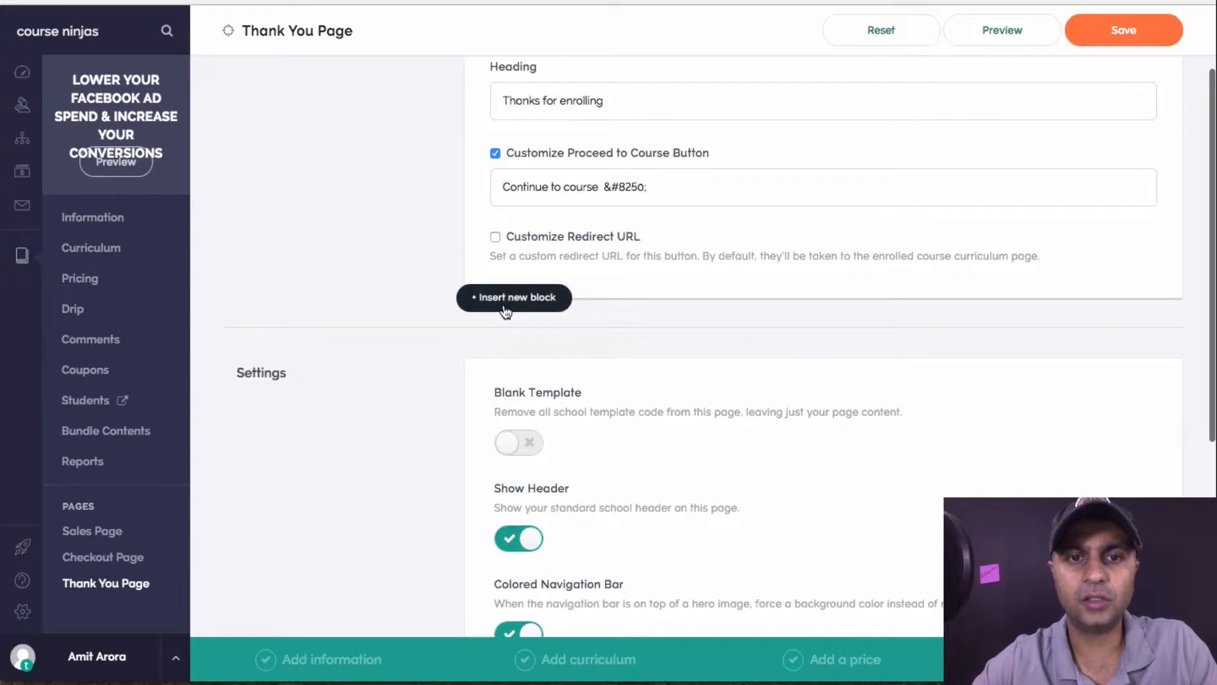
mouse_move(506, 310)
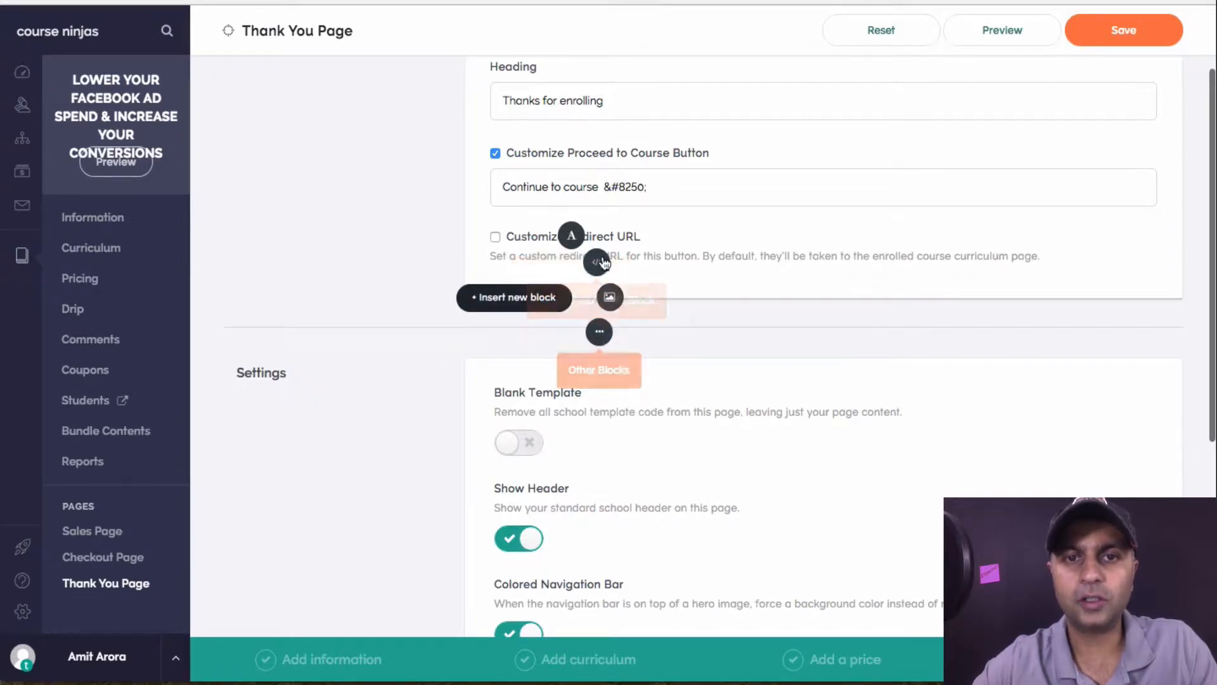
click(599, 331)
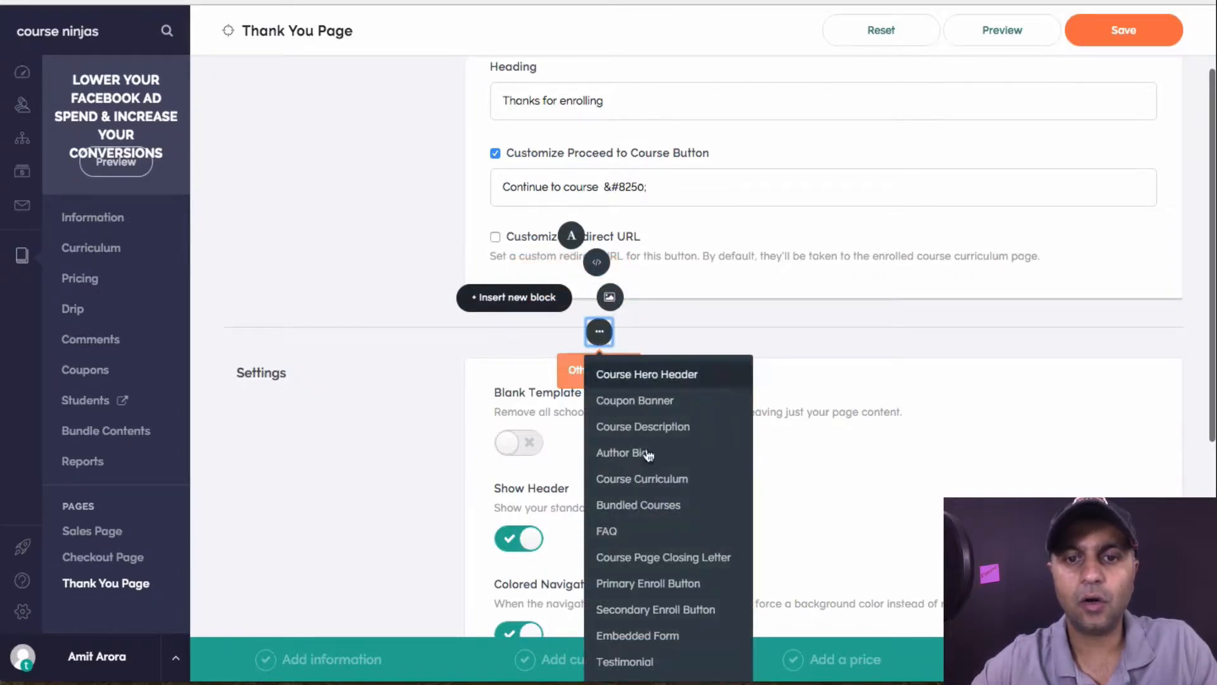
scroll(665, 622, down, 3)
scroll(666, 625, up, 1)
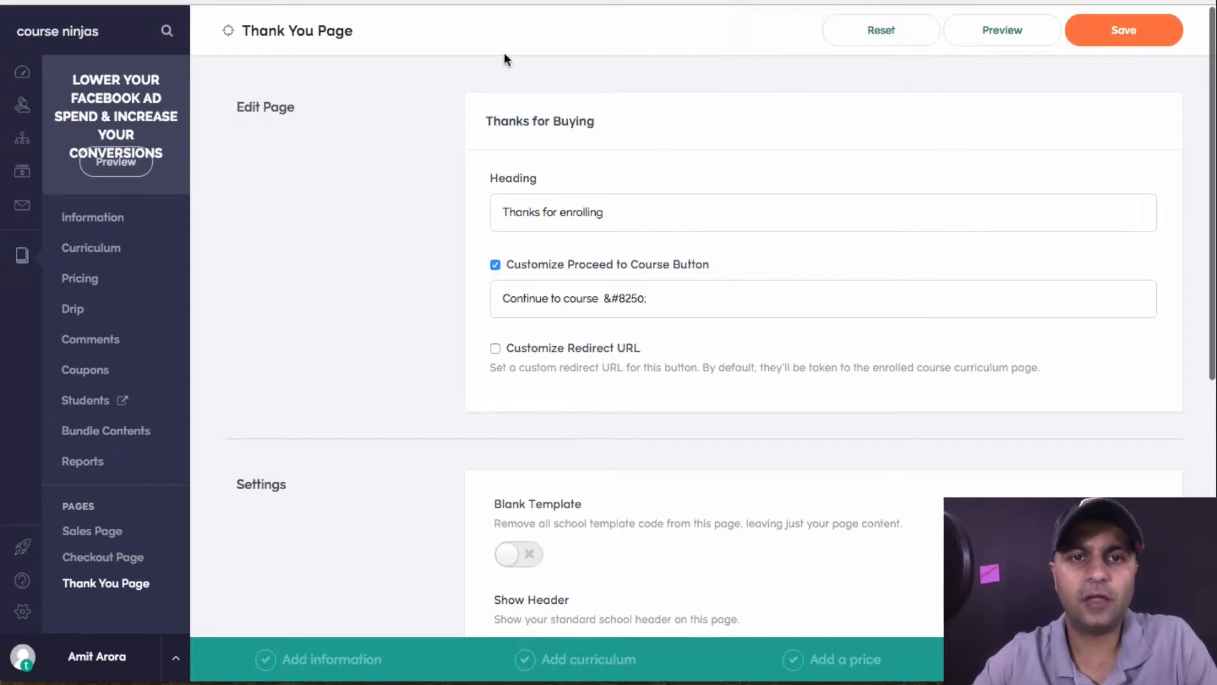
scroll(632, 140, down, 9)
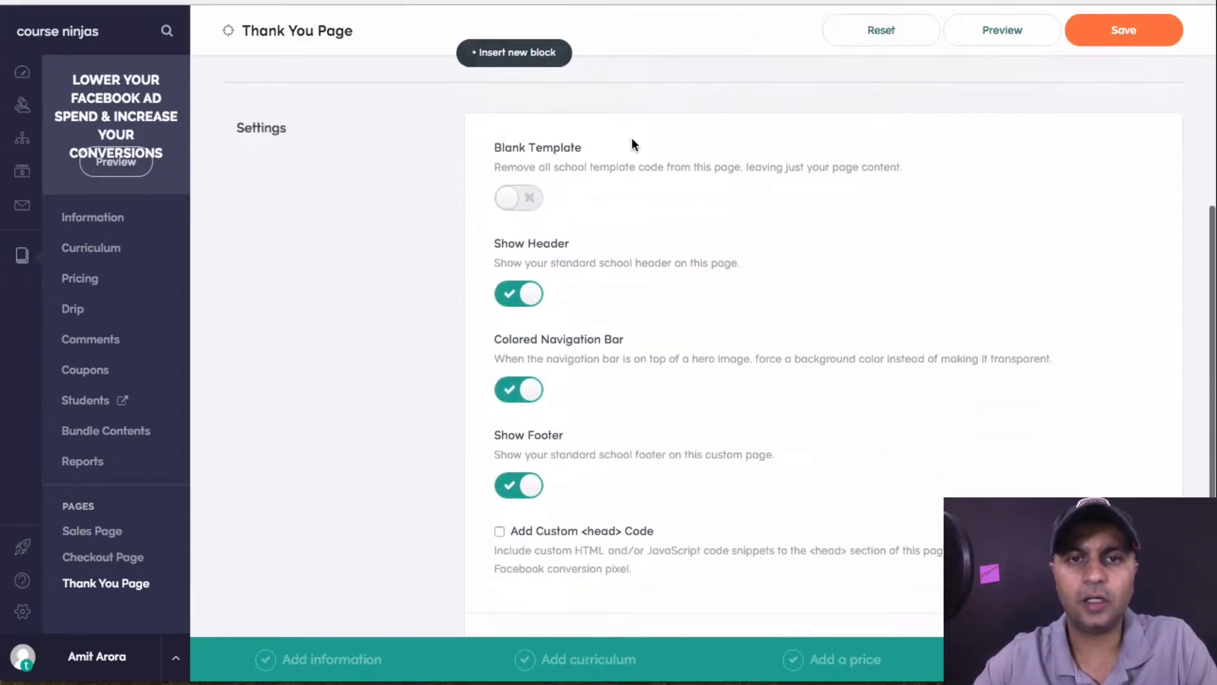
scroll(632, 139, up, 8)
scroll(632, 139, up, 1)
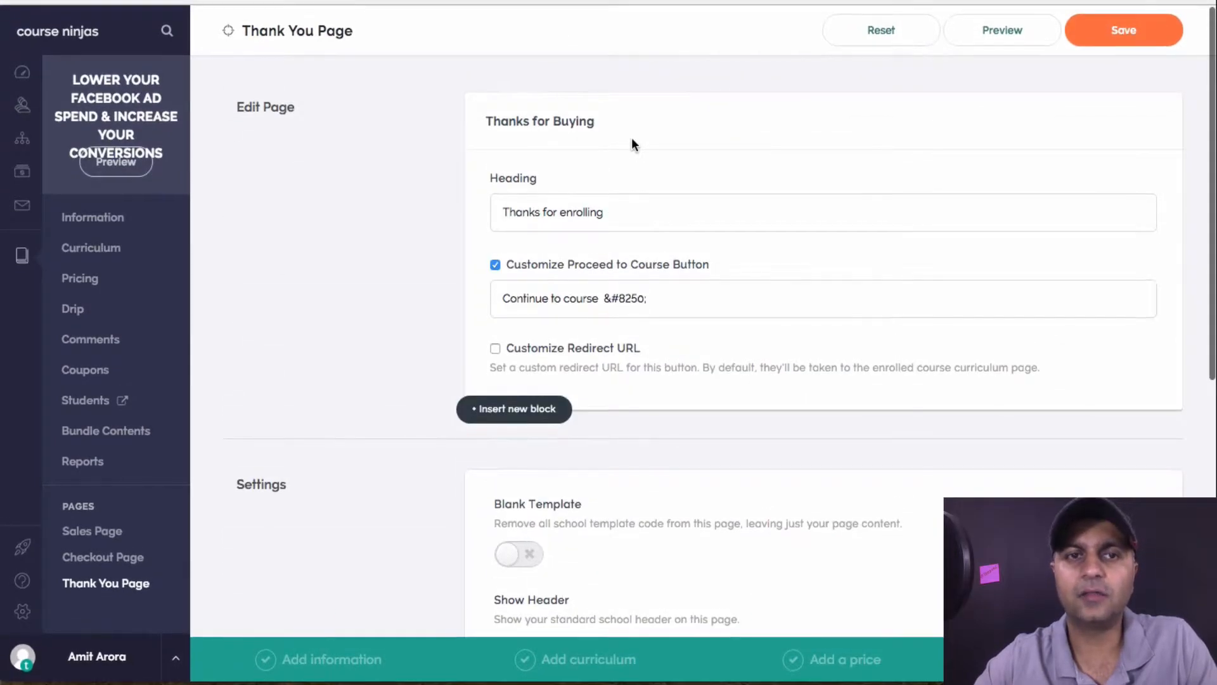
mouse_move(530, 419)
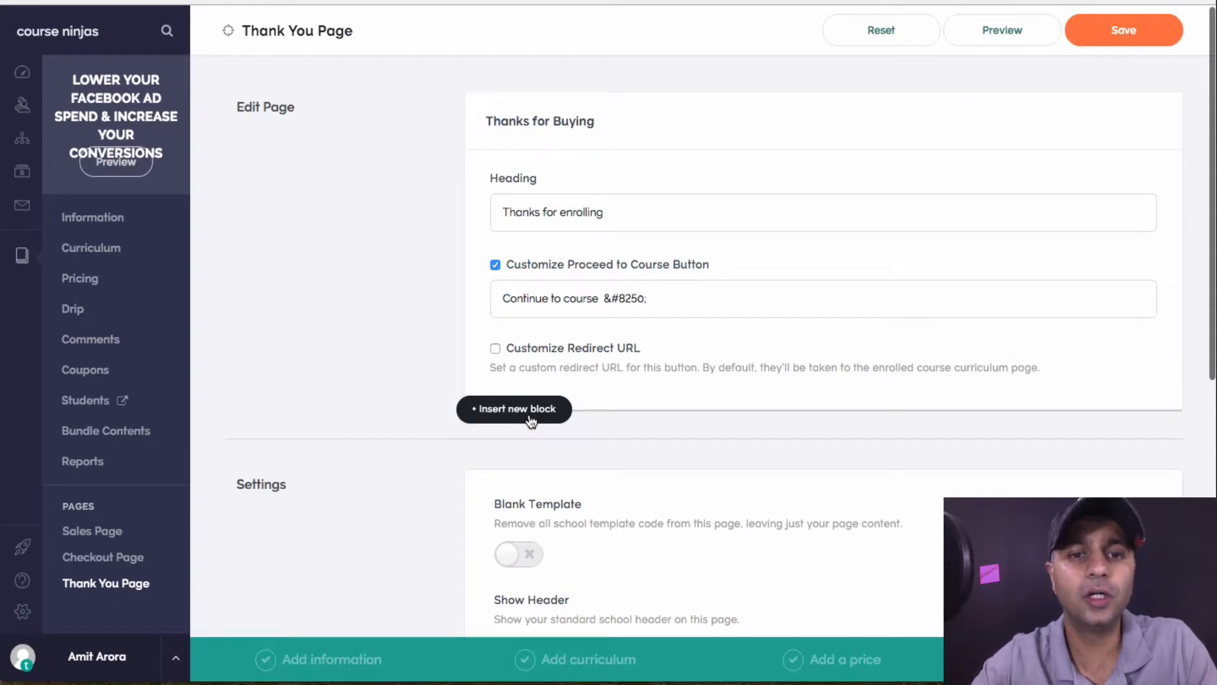
scroll(531, 422, down, 4)
scroll(531, 421, up, 4)
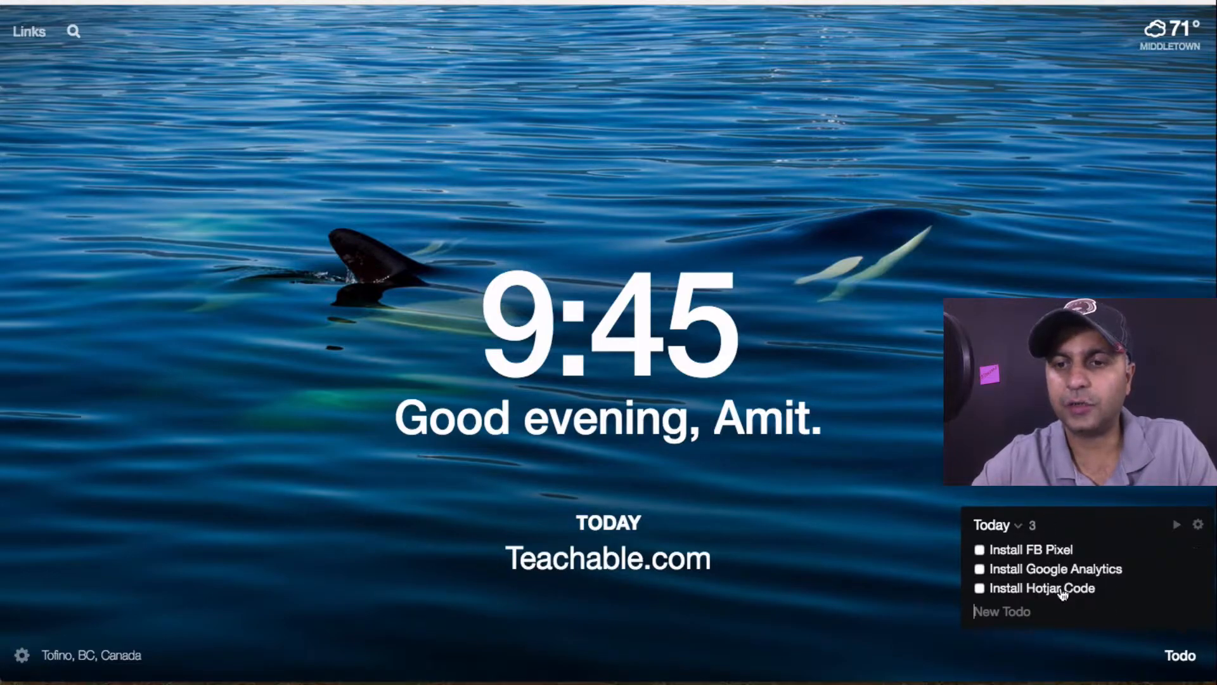
Switch back to the Teachable tab with the Thank You Page editor
key(ctrl+Tab)
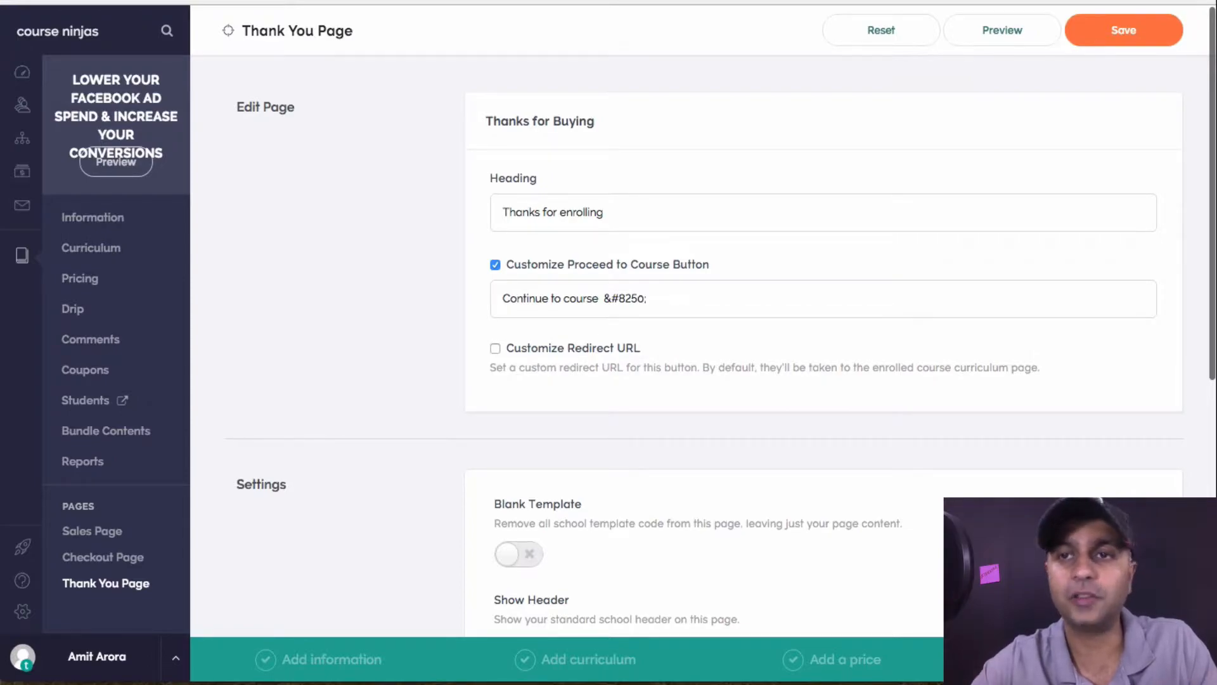
Save the Thank You Page, keeping its 'Thanks for enrolling' heading
click(1134, 46)
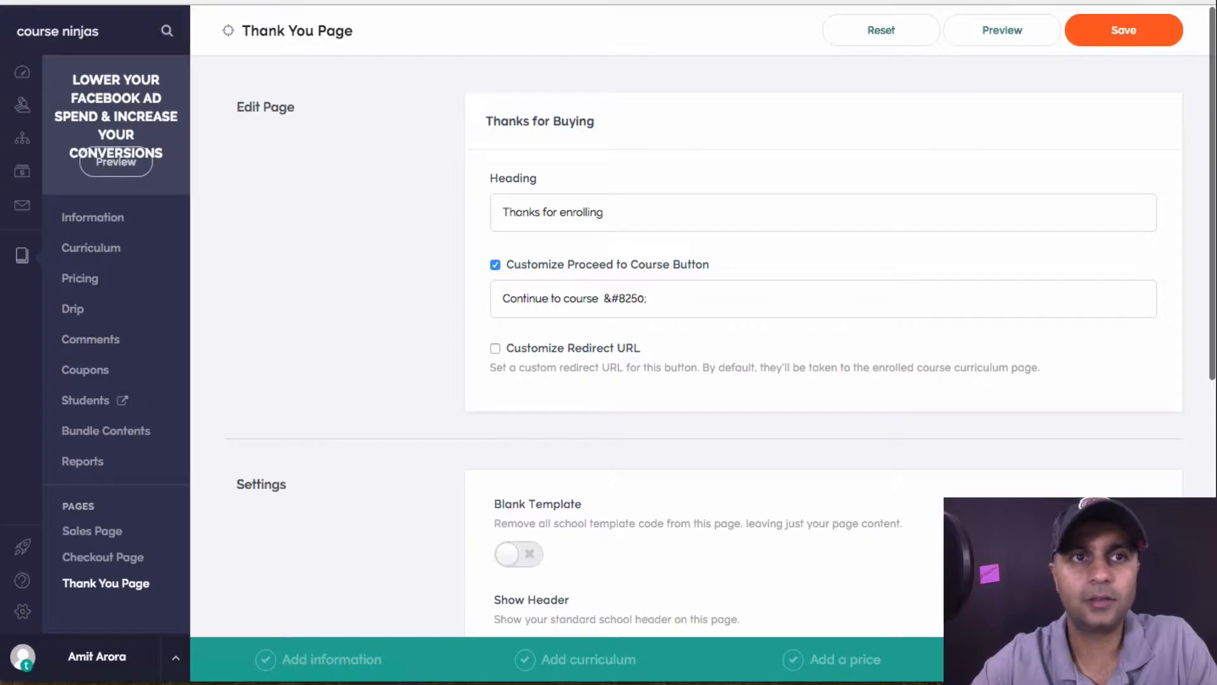
Load the Facebook Ads Manager bookmark from the FB Ads folder in a new tab
key(super+t)
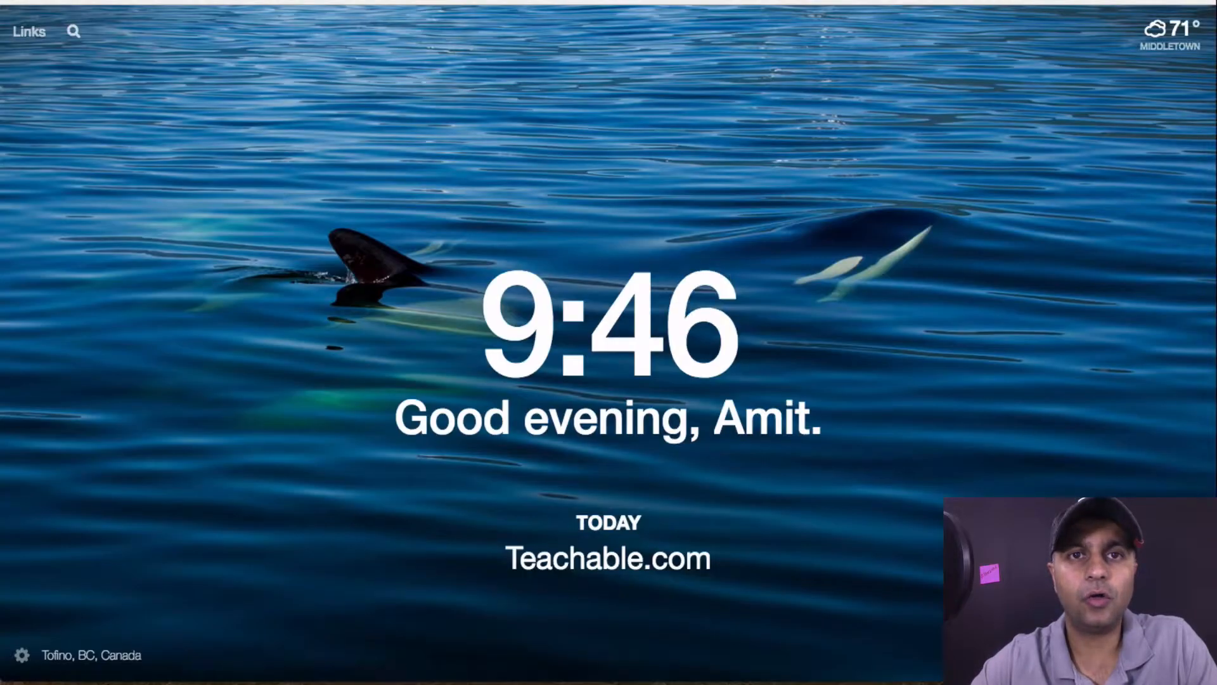
click(154, 1)
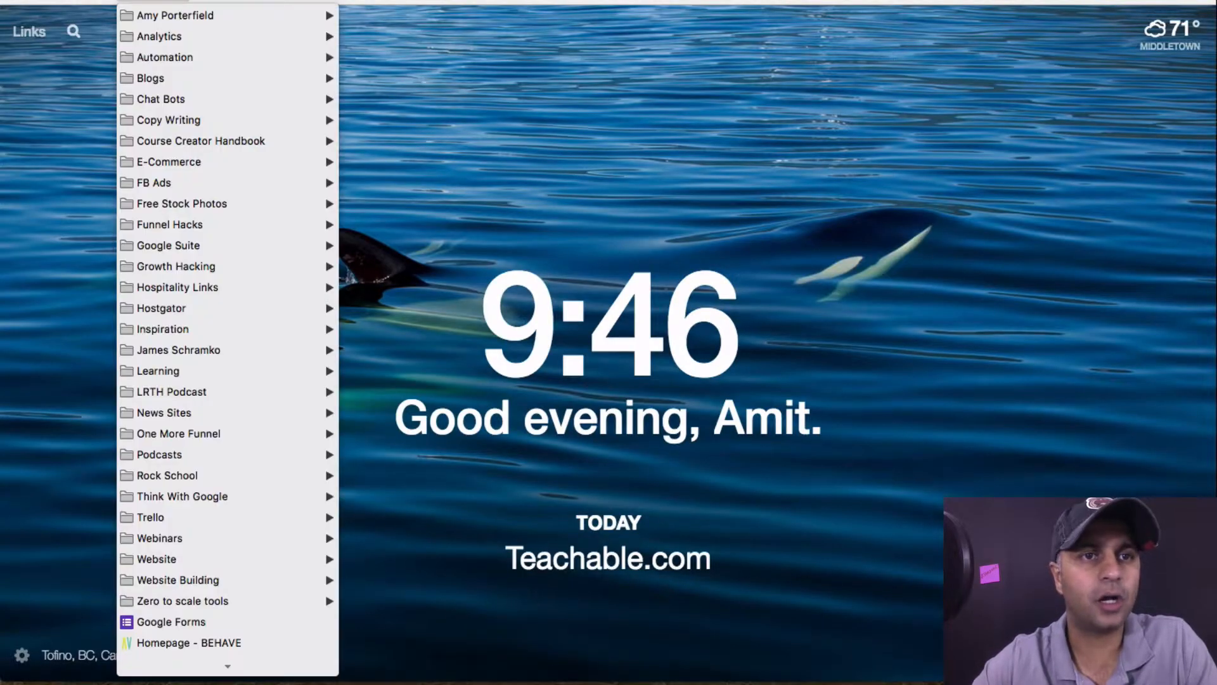
mouse_move(211, 192)
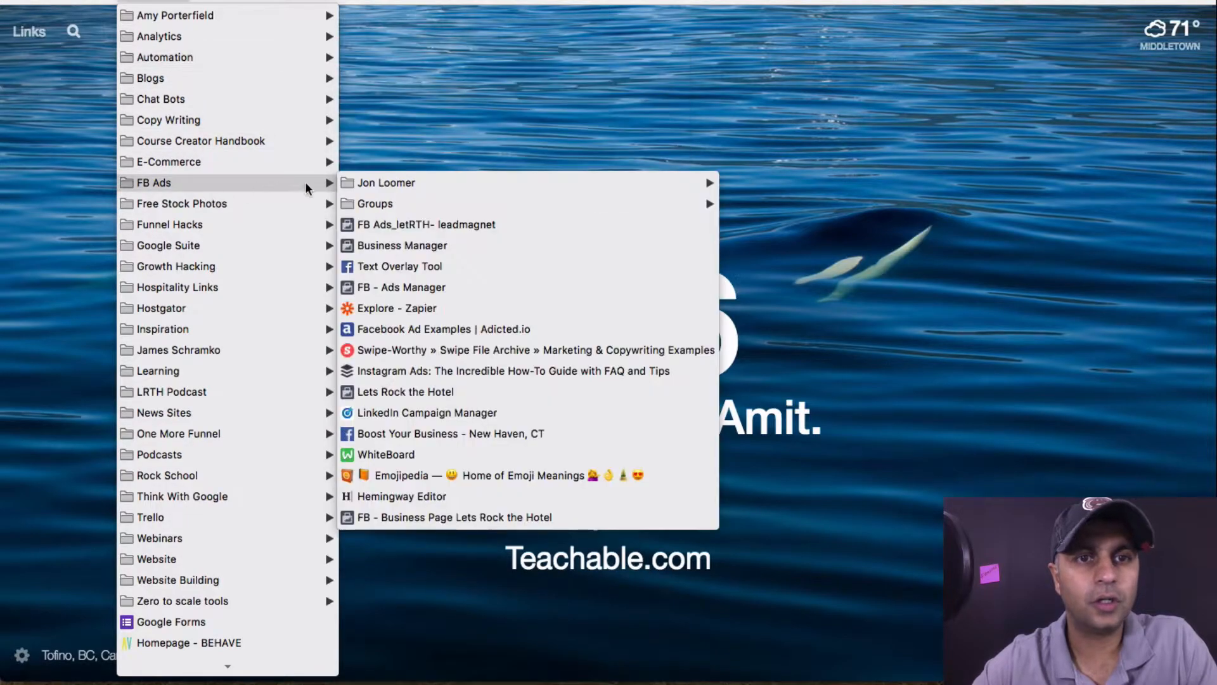
click(383, 224)
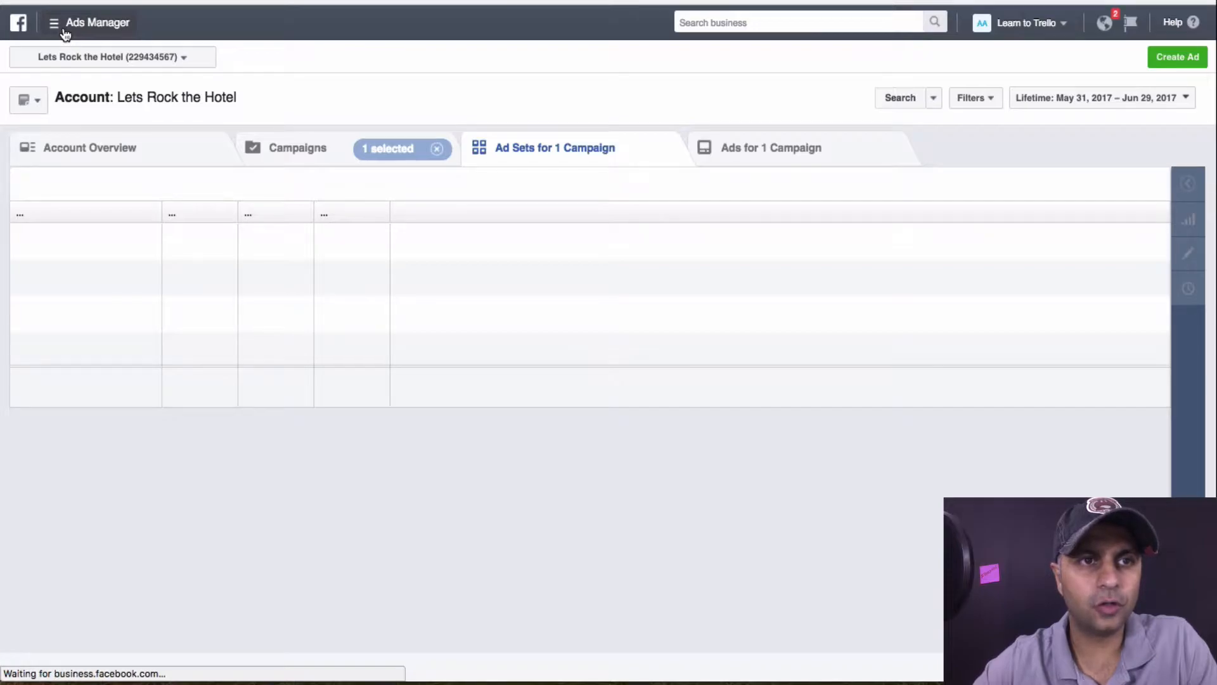
Switch Ads Manager to the Messenger Bots ad account
click(65, 32)
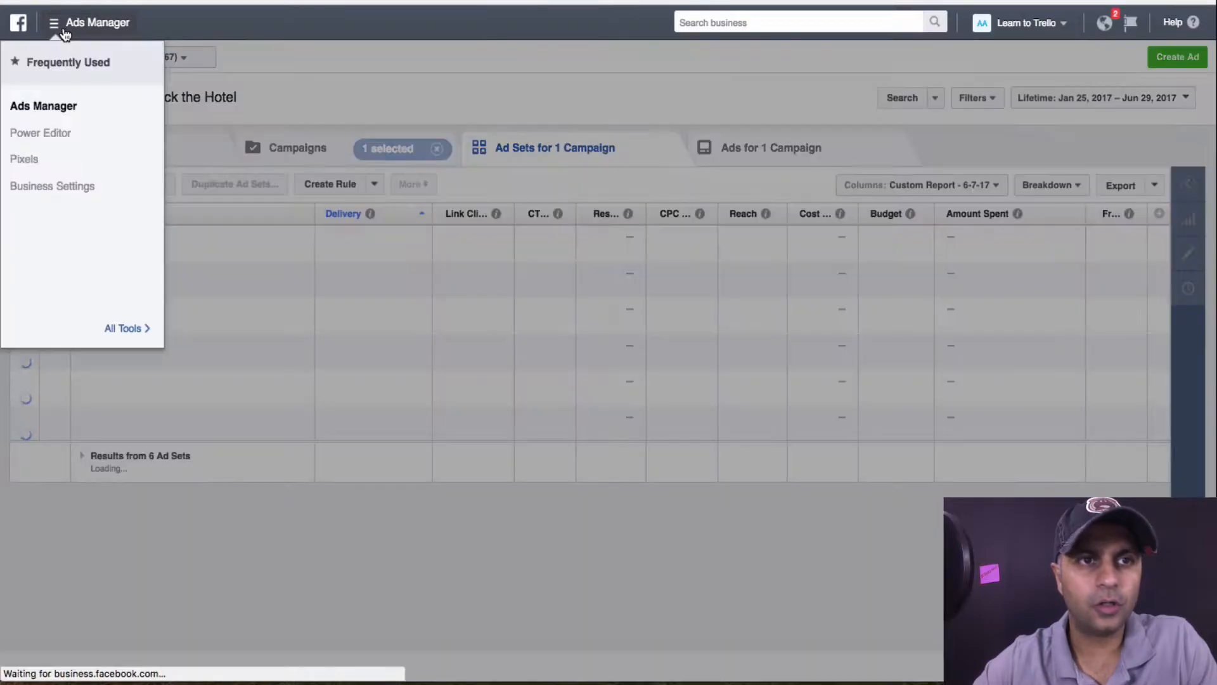
click(187, 59)
click(187, 63)
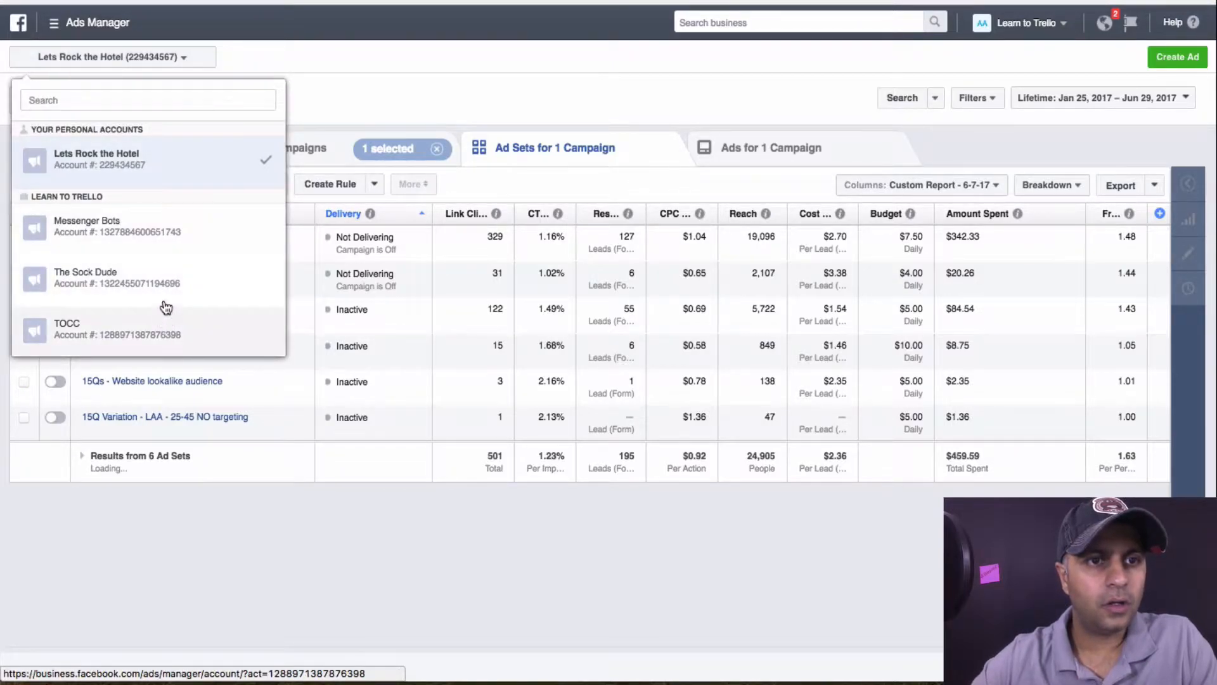
click(163, 230)
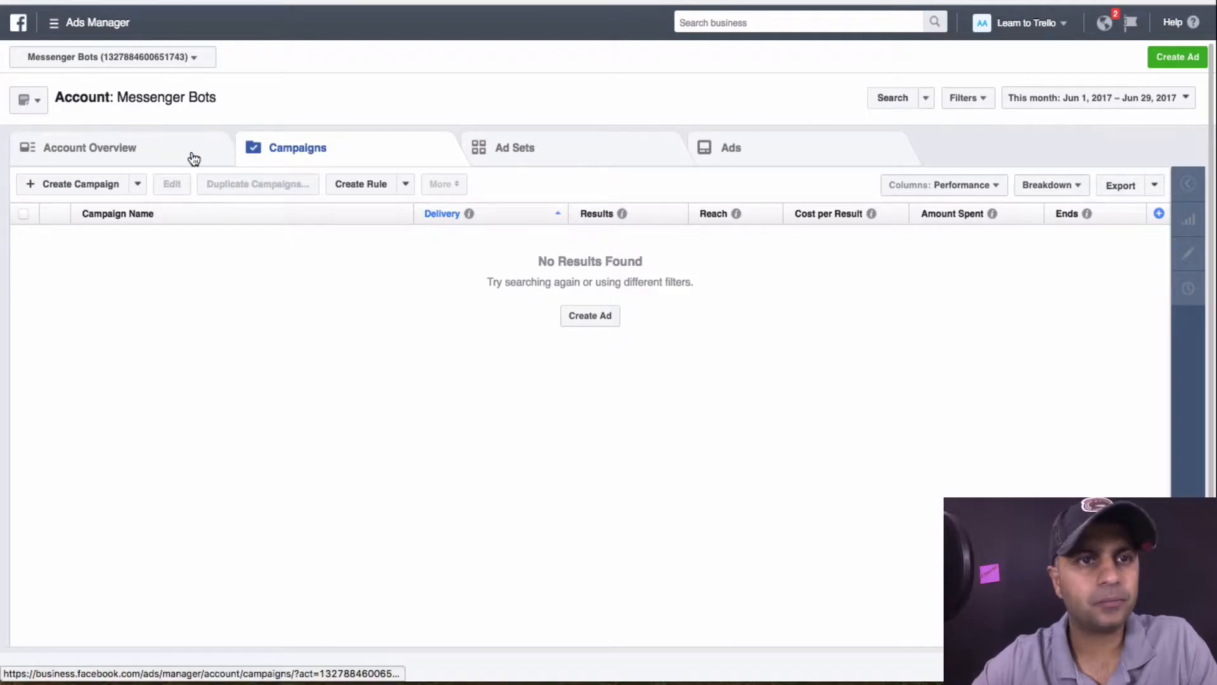
Bring up the Ads Manager navigation menu expanded to All Tools
click(189, 58)
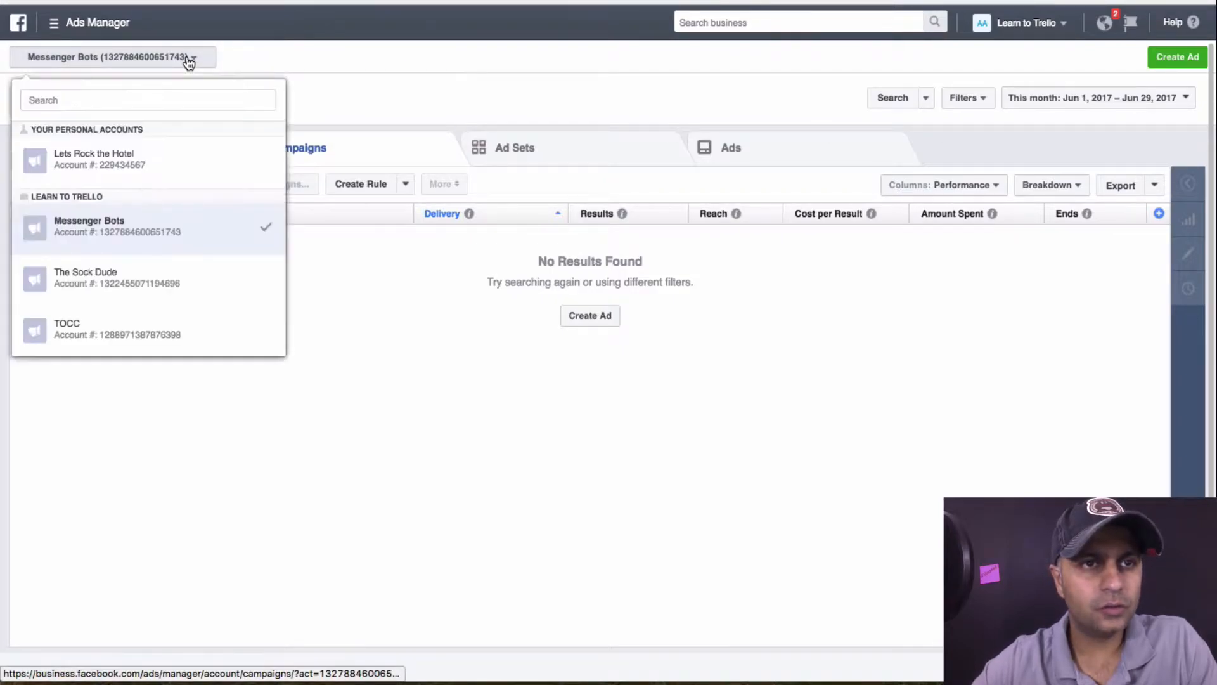
click(189, 62)
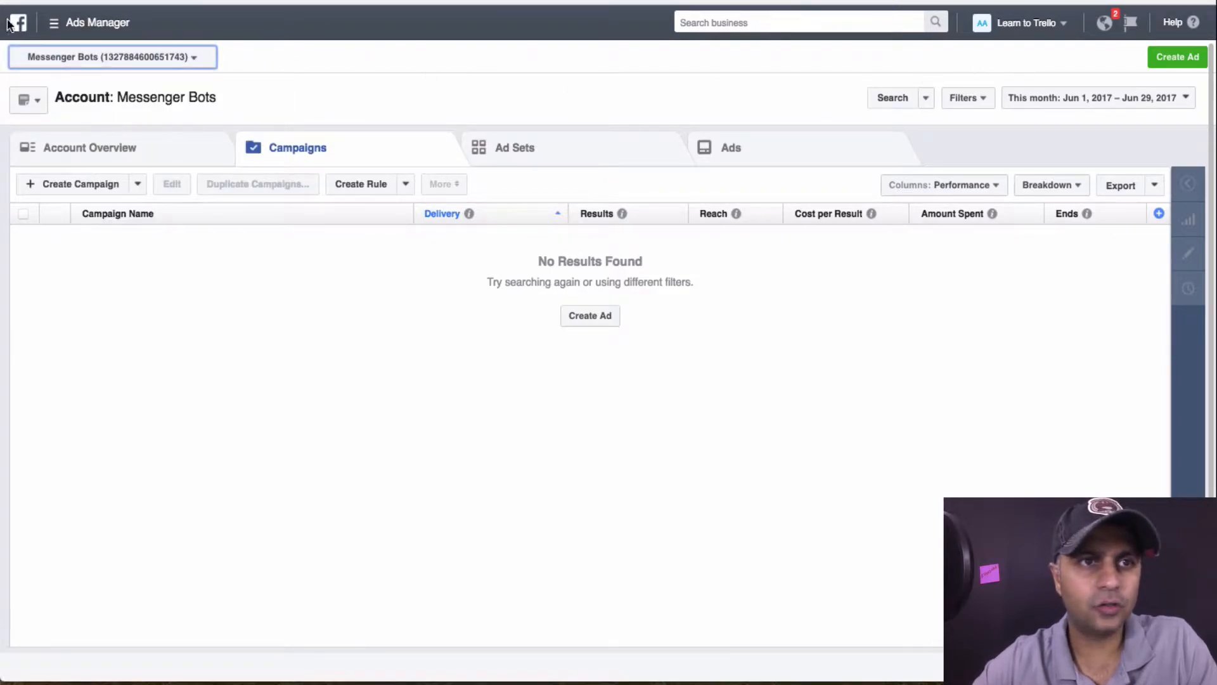
click(69, 23)
click(114, 330)
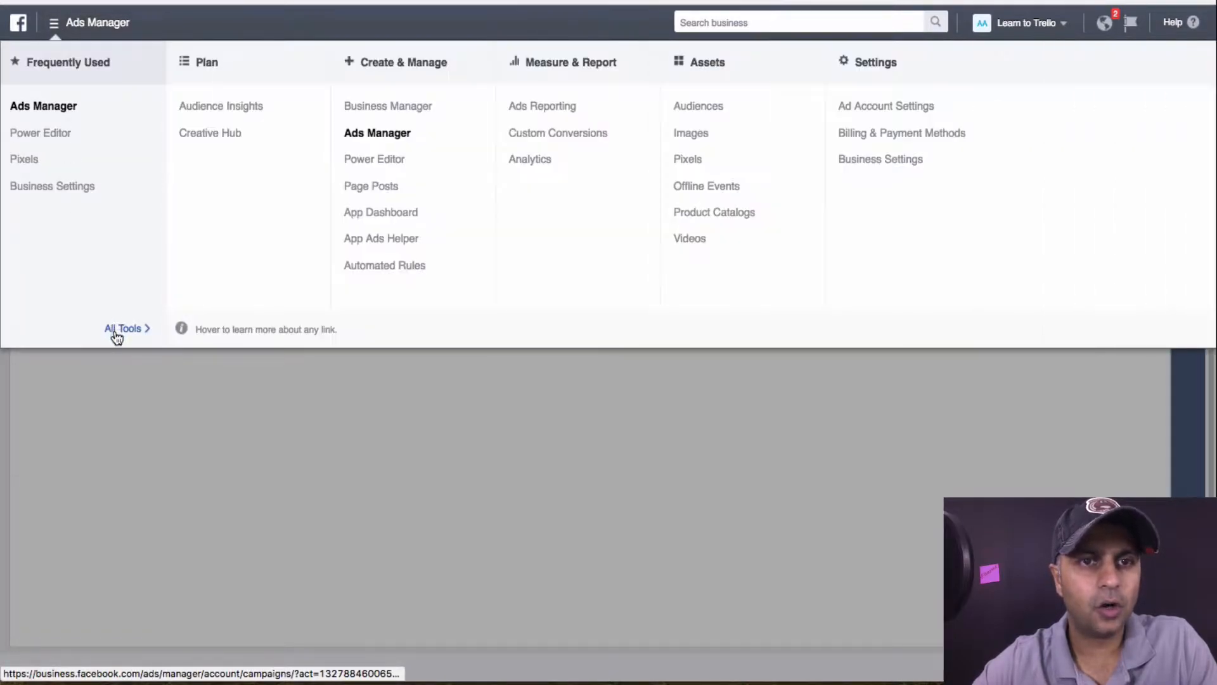
Go to the Messenger Bots Pixels page and start Set Up Pixel to install the code
click(688, 160)
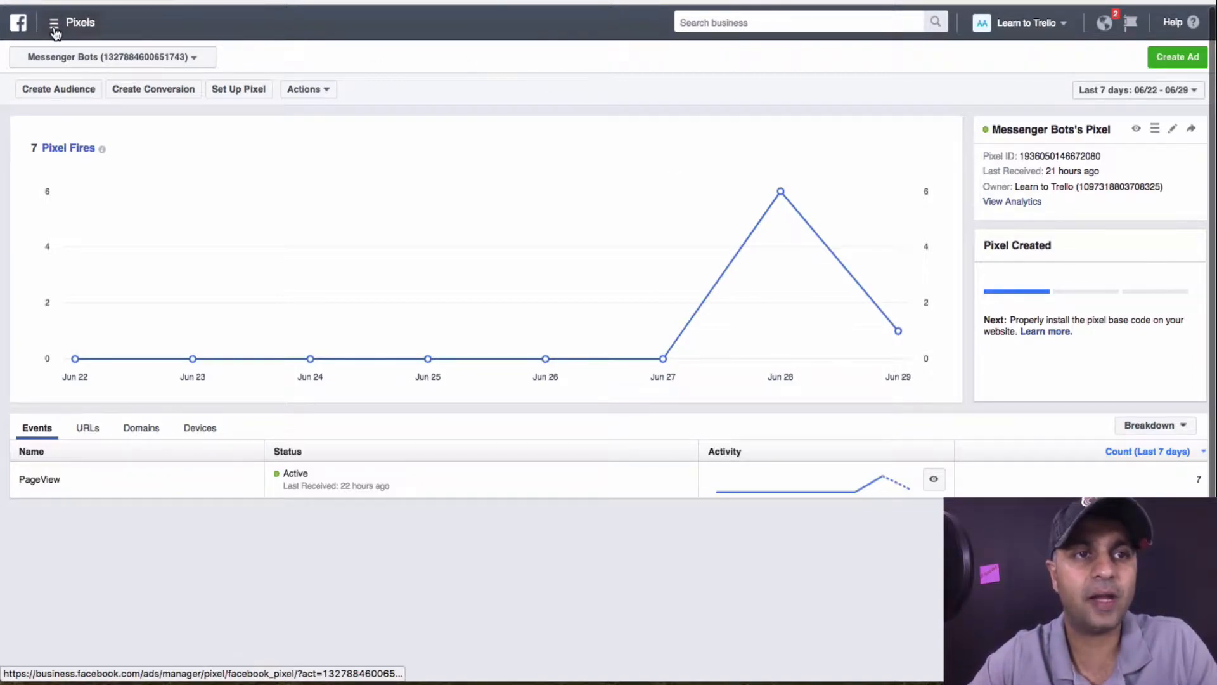
click(242, 96)
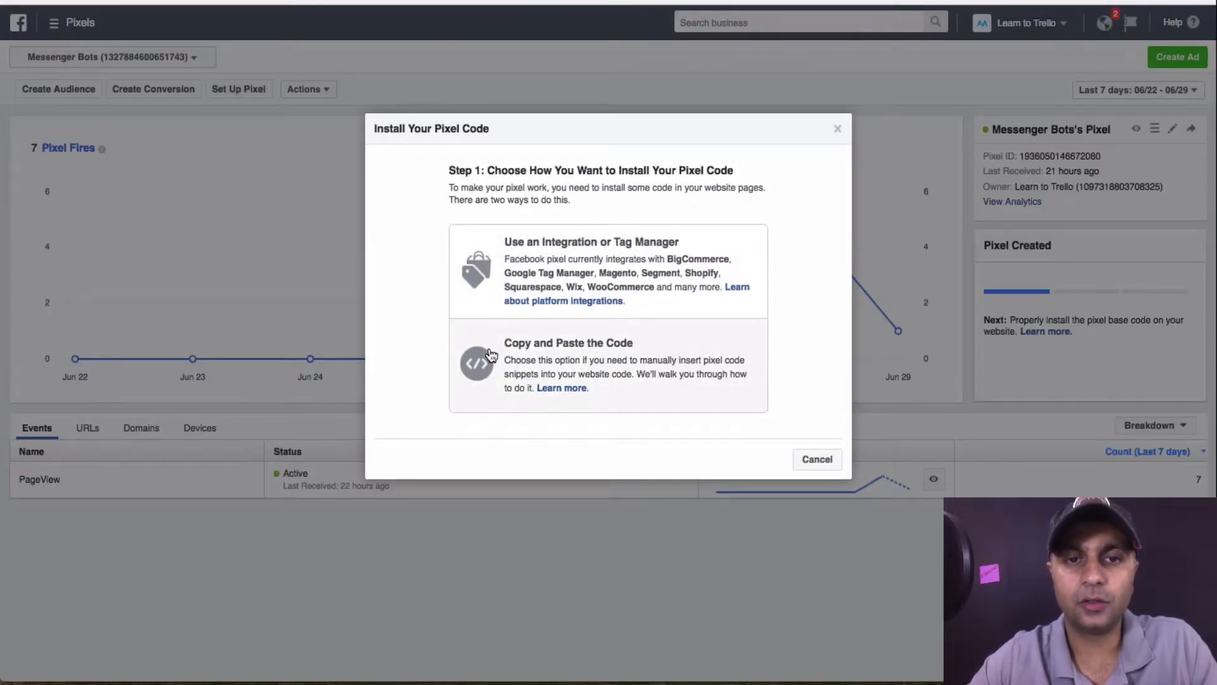
Copy the Facebook pixel base code via the manual-install option and close the Install Pixel dialog
click(480, 368)
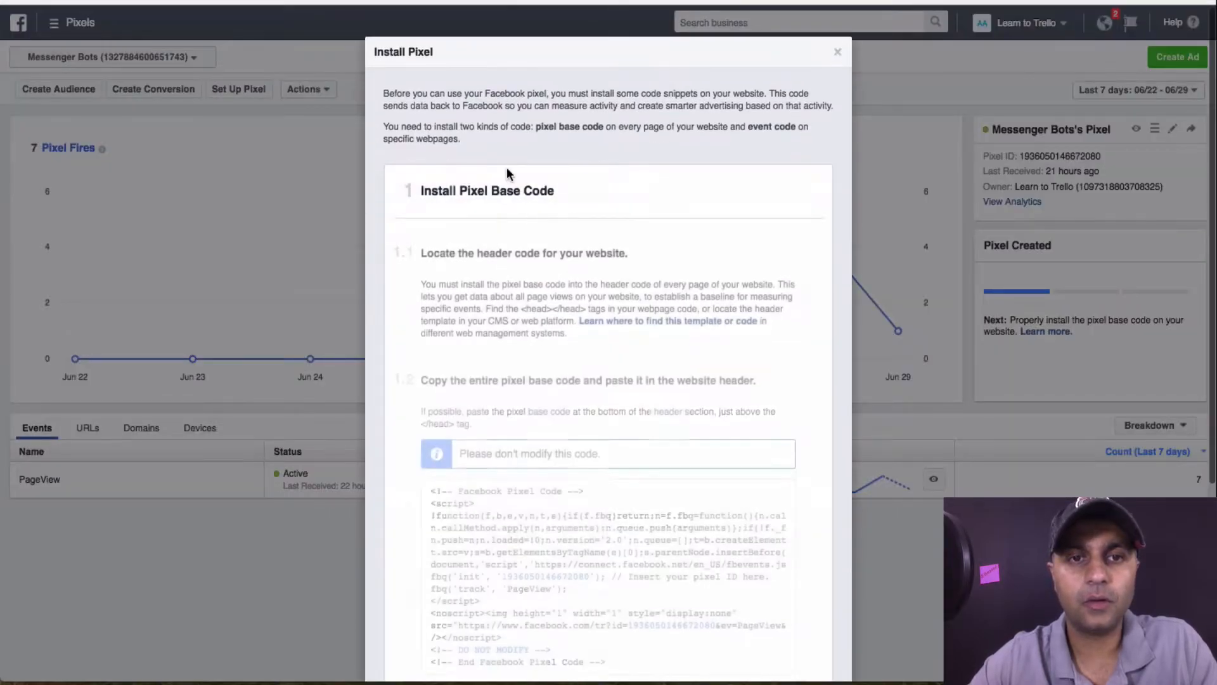
scroll(558, 317, down, 5)
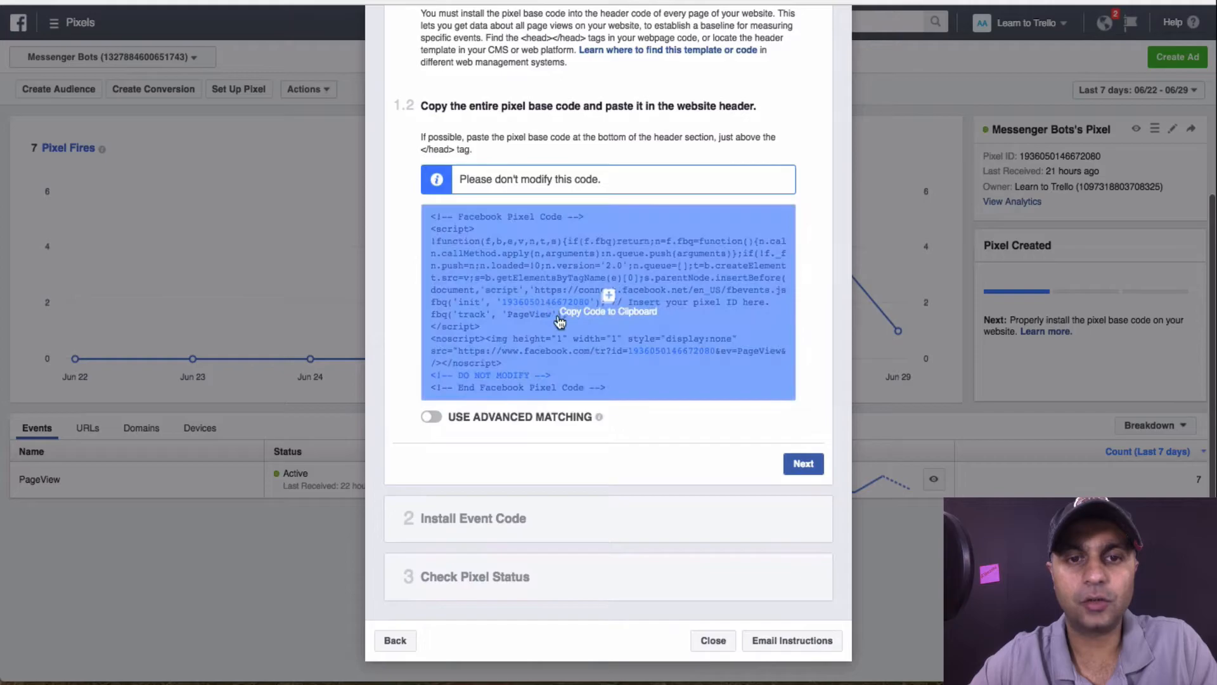
click(614, 307)
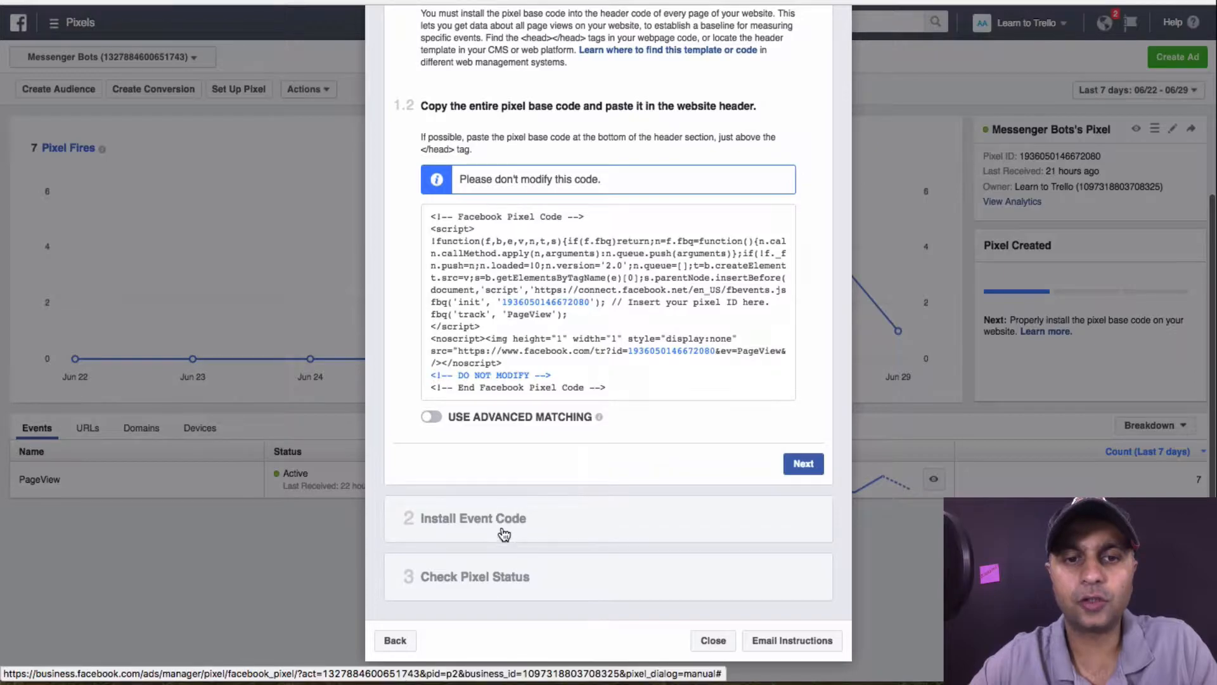
scroll(764, 249, up, 5)
click(837, 52)
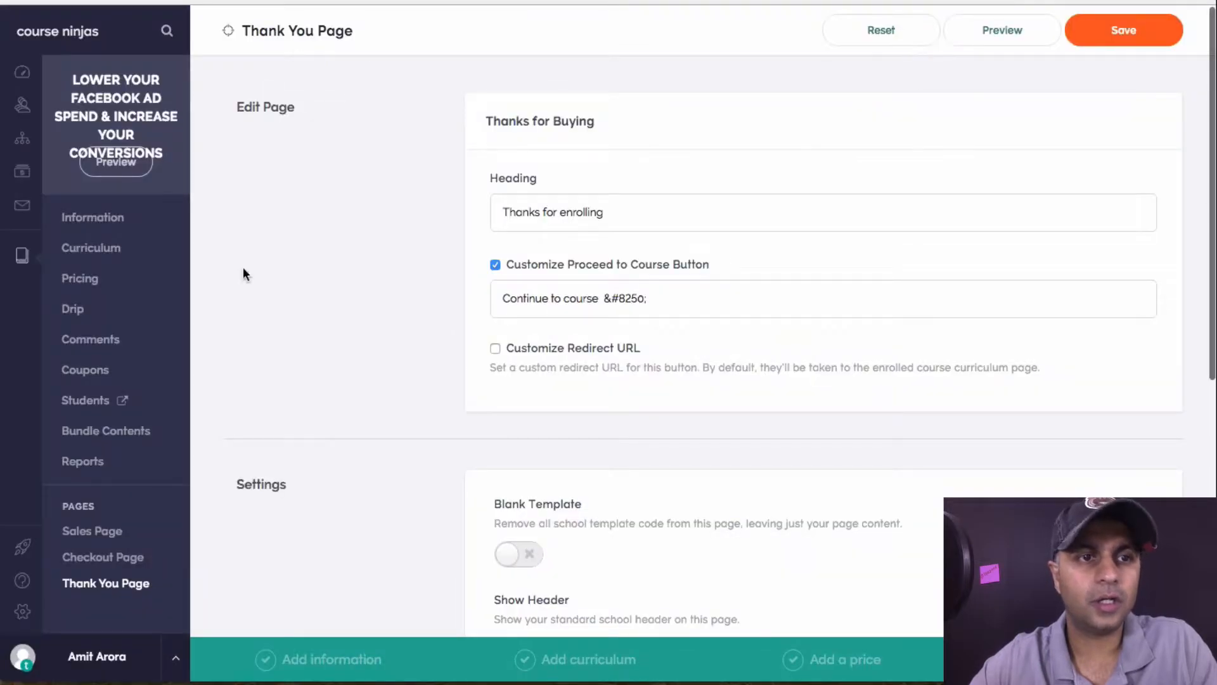
Open the course Sales Page and start inserting a new block beneath the Embedded Form block
click(108, 533)
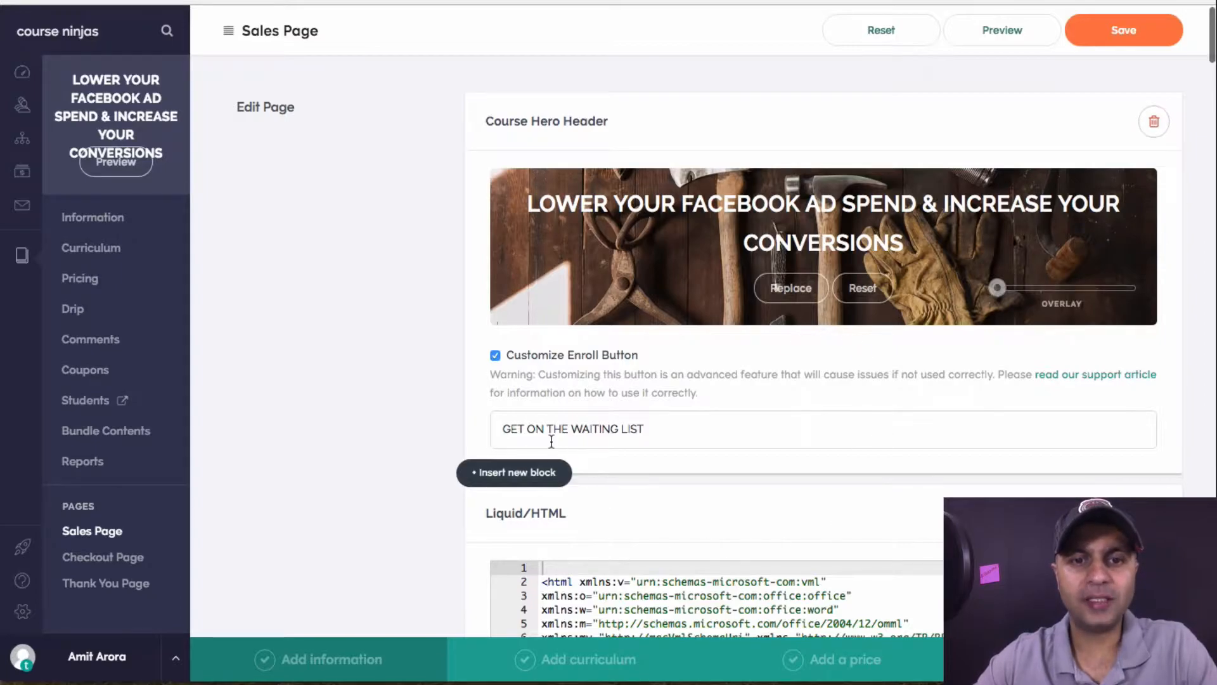
scroll(402, 400, down, 7)
scroll(402, 401, down, 15)
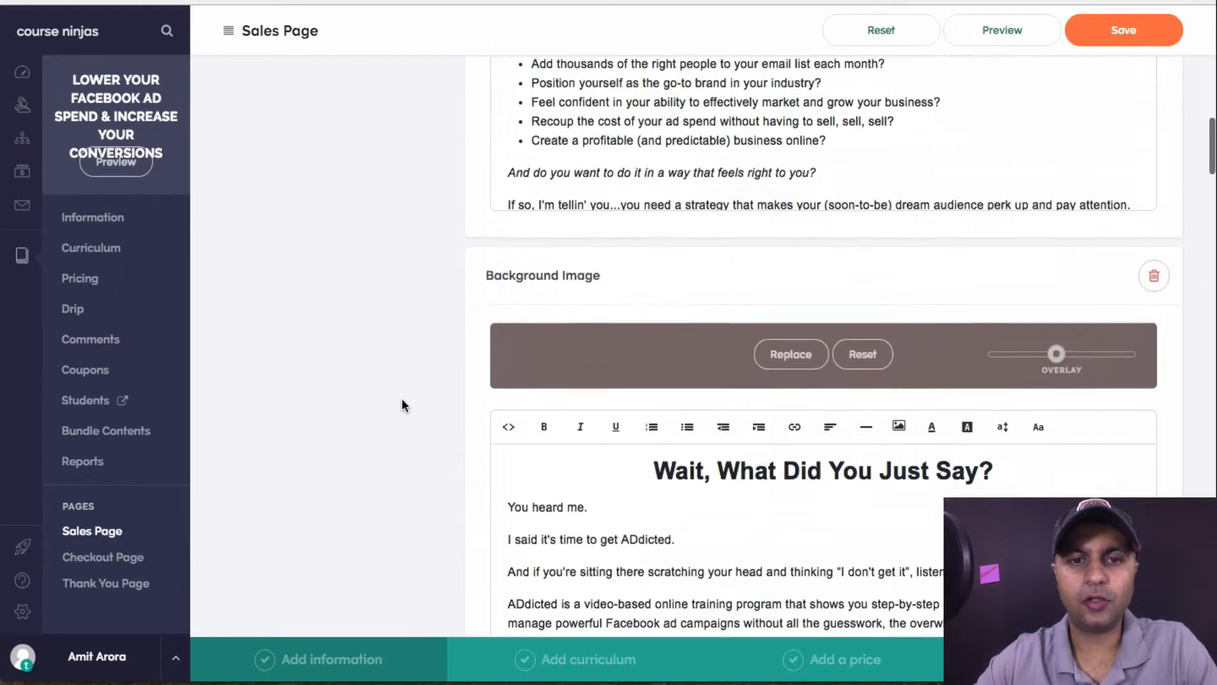
scroll(402, 405, down, 20)
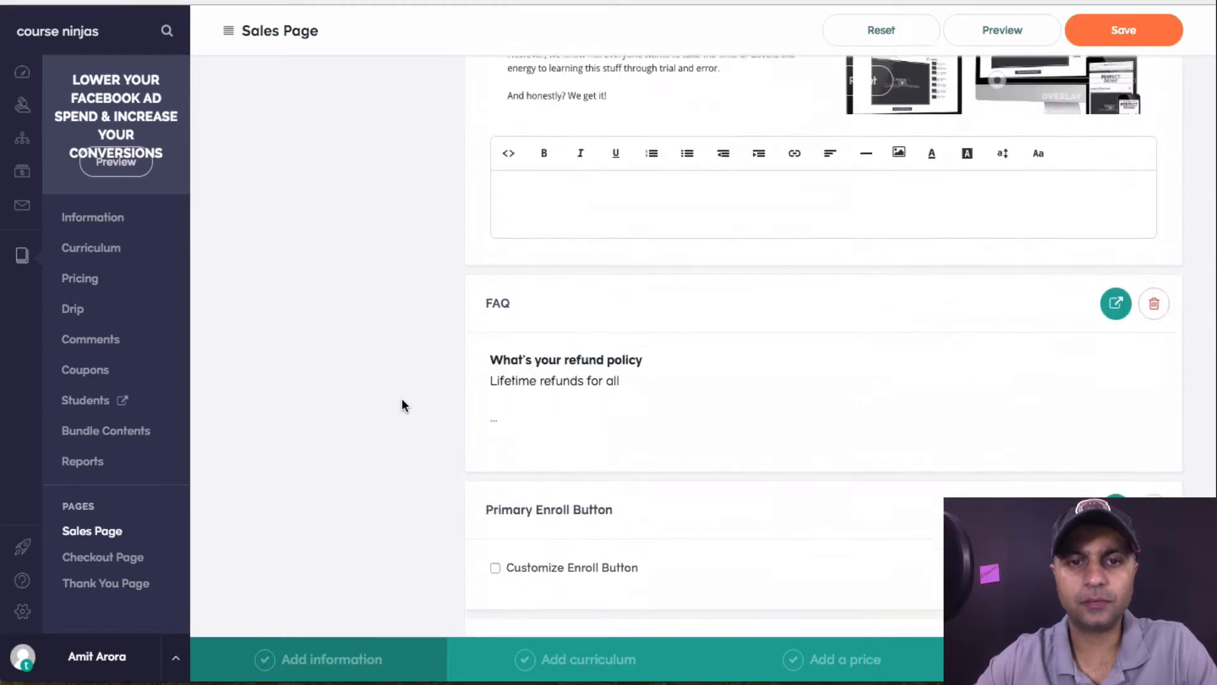
scroll(402, 405, down, 2)
scroll(401, 405, up, 4)
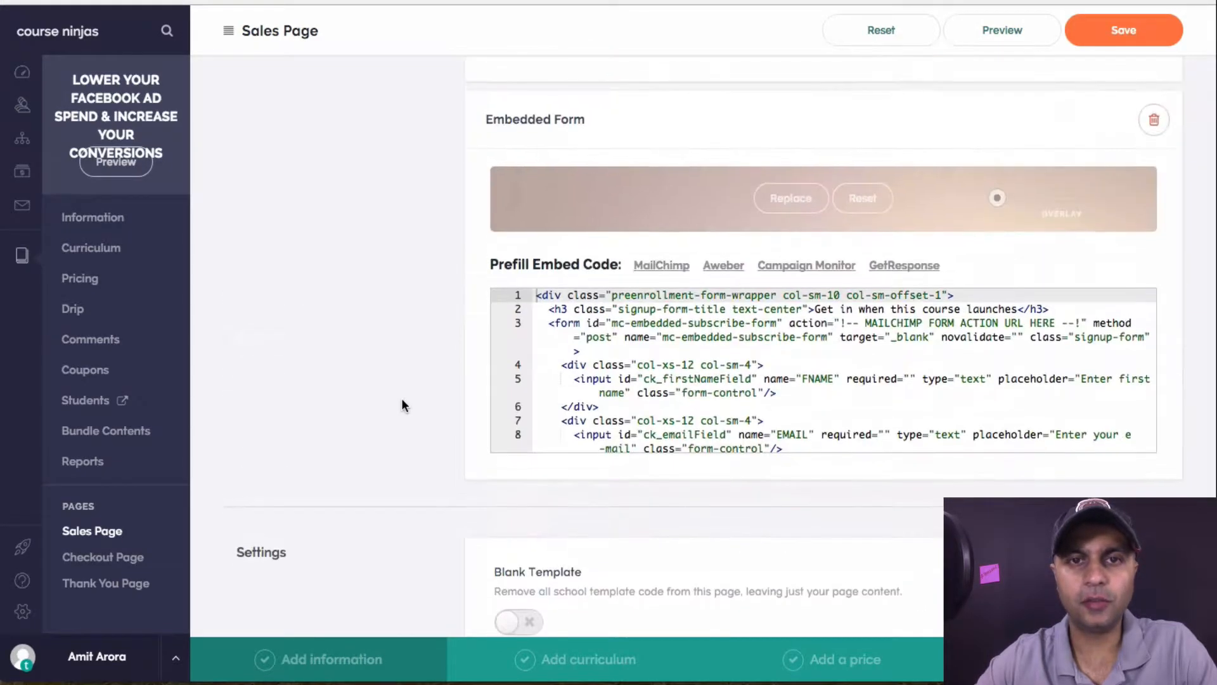
scroll(435, 278, down, 3)
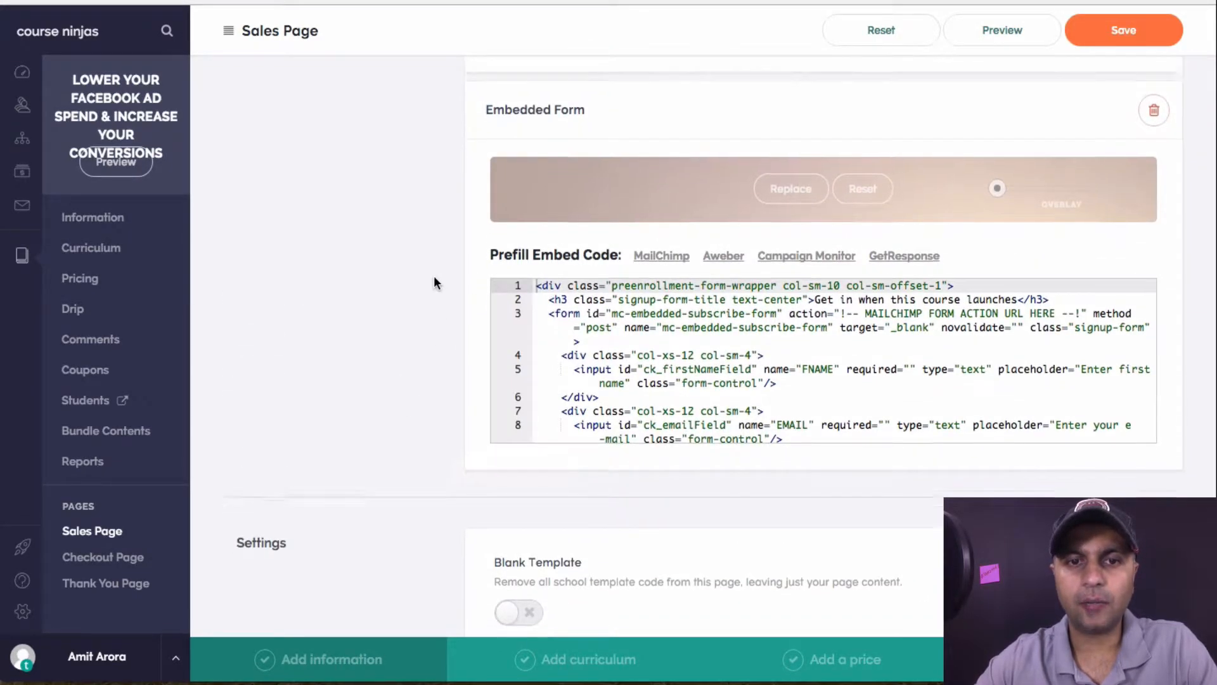
click(521, 343)
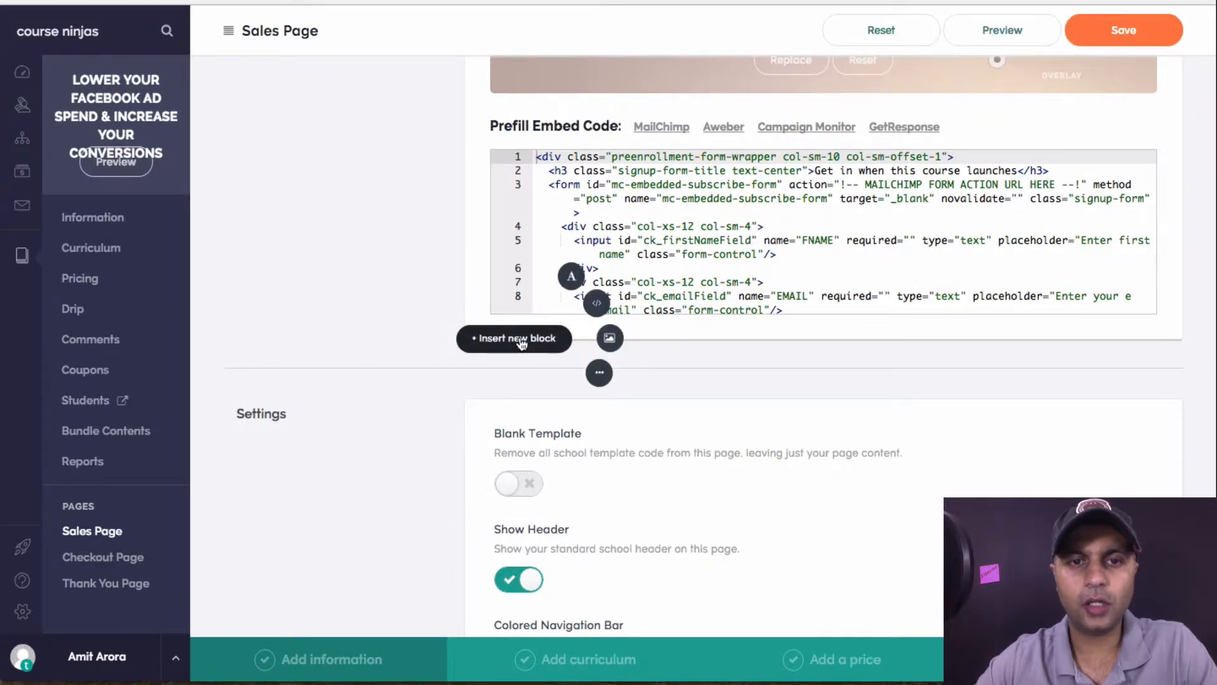
Add a Liquid/HTML block below the embedded form and paste the Facebook pixel code into it
click(596, 306)
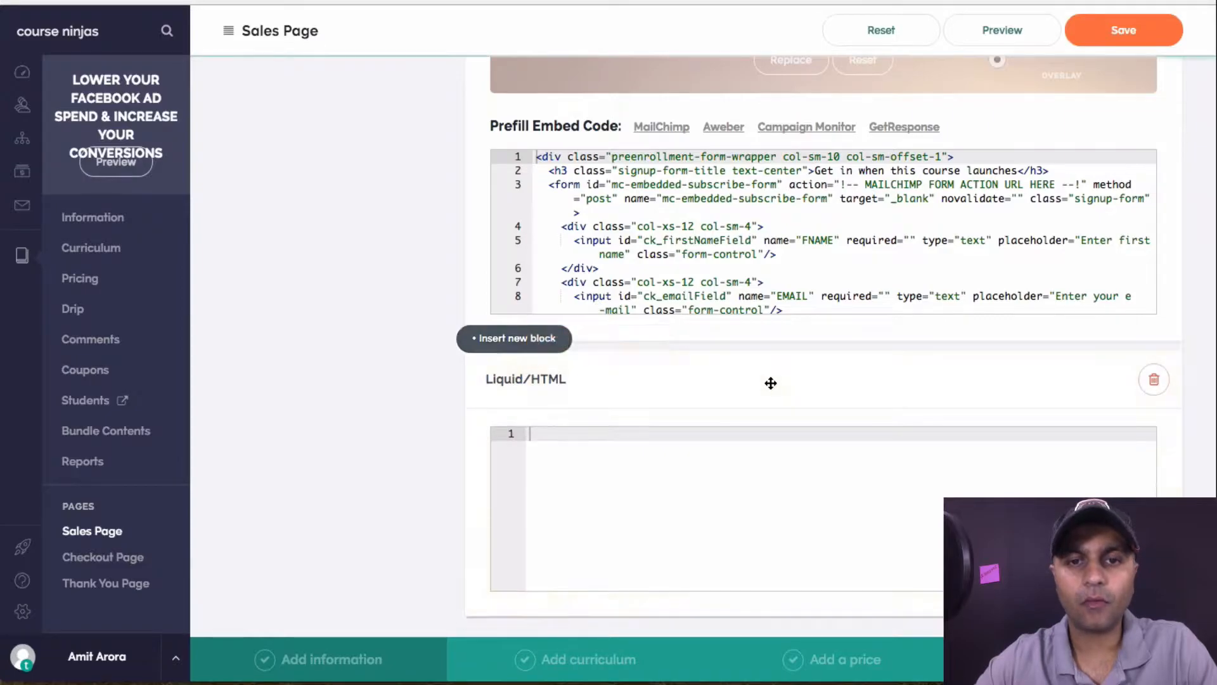
scroll(771, 383, down, 2)
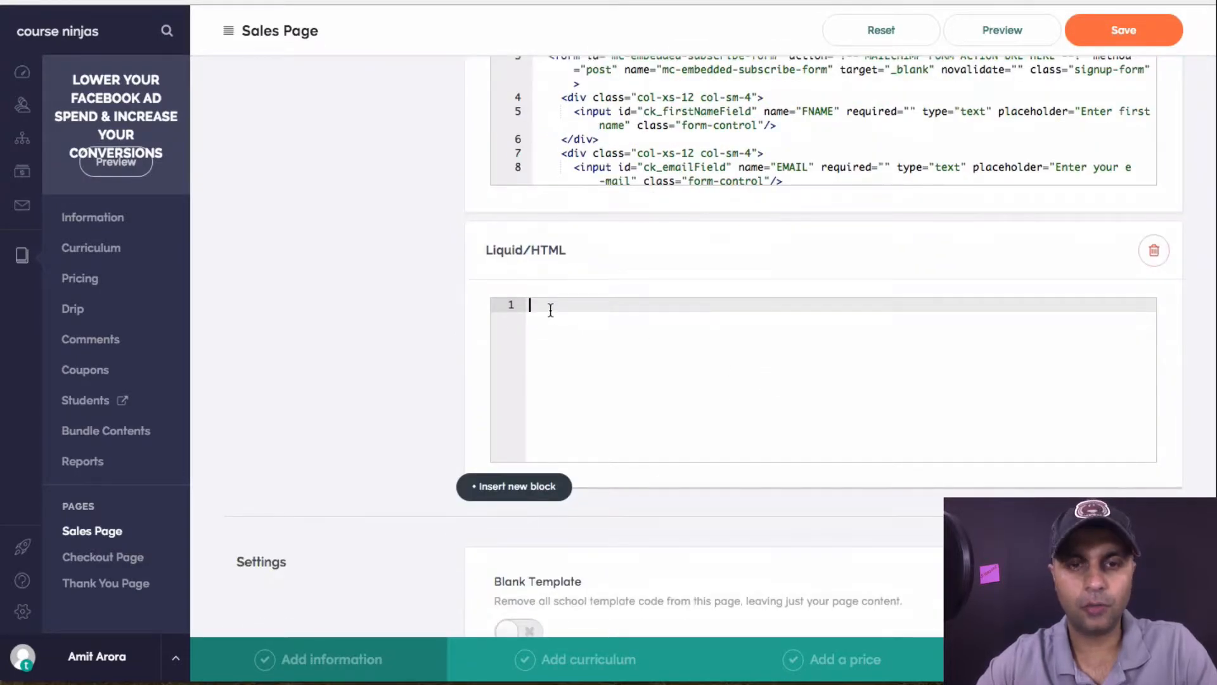
key(super+v)
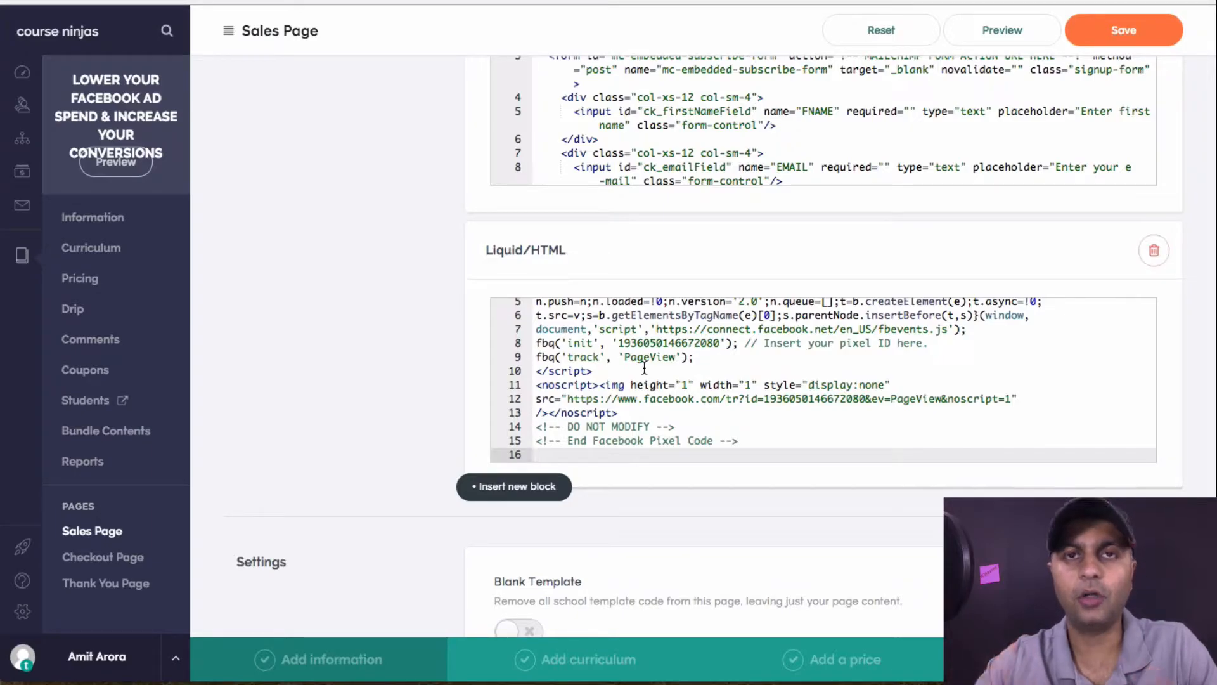
Check the pasted code's script tags and add blank lines after the End Facebook Pixel Code comment
drag(740, 441, 535, 416)
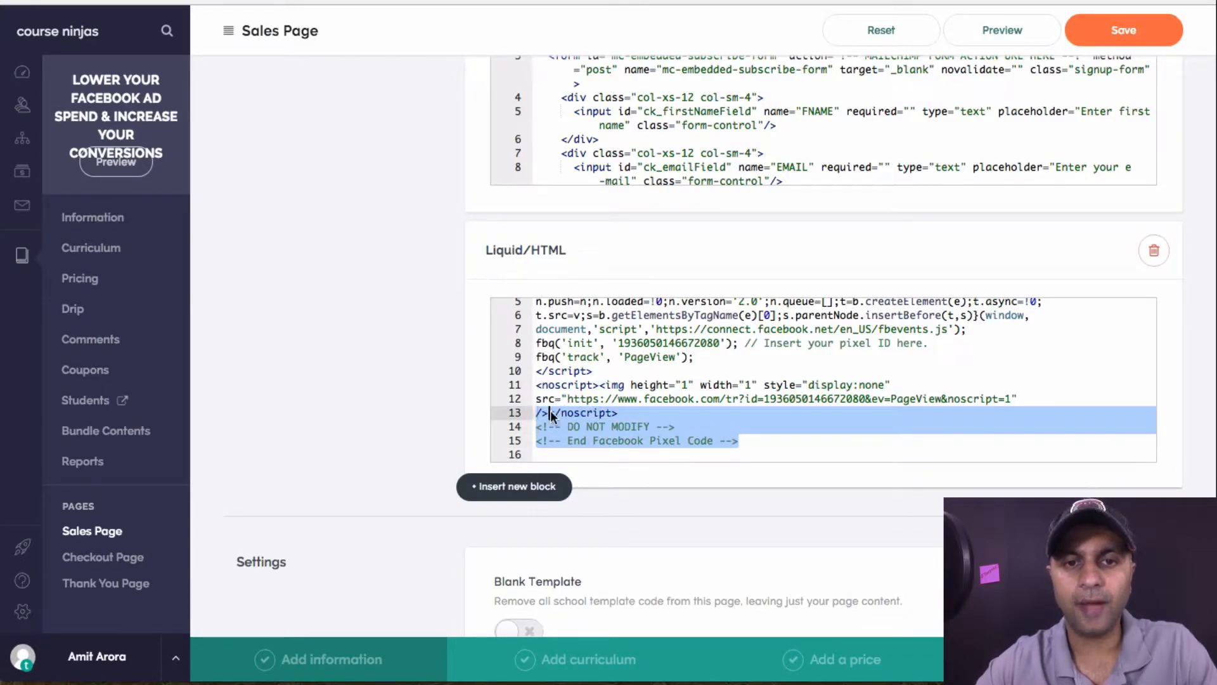
click(560, 414)
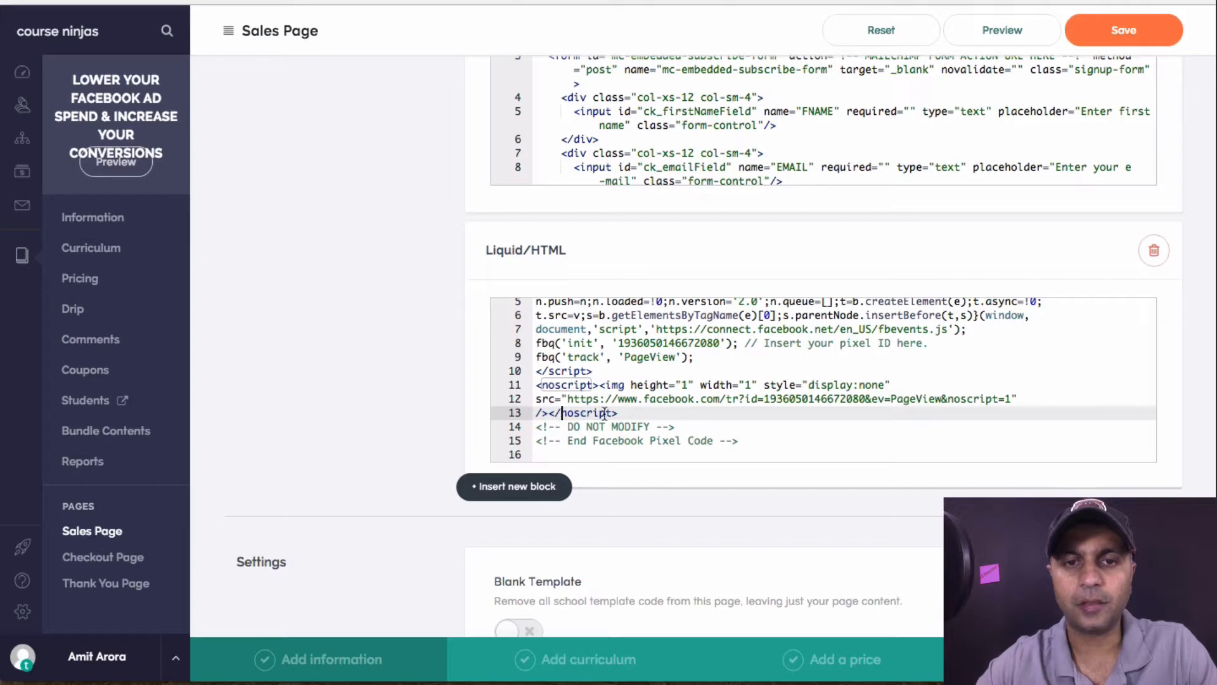
scroll(624, 414, up, 2)
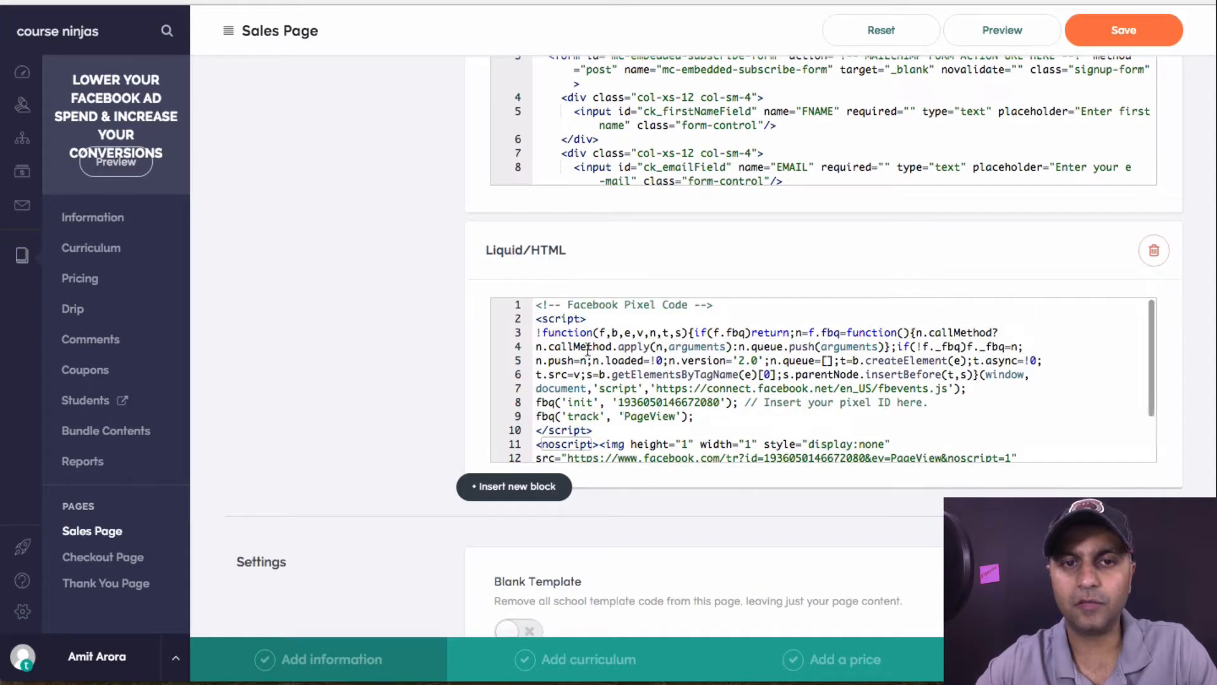
click(536, 318)
drag(537, 318, 588, 318)
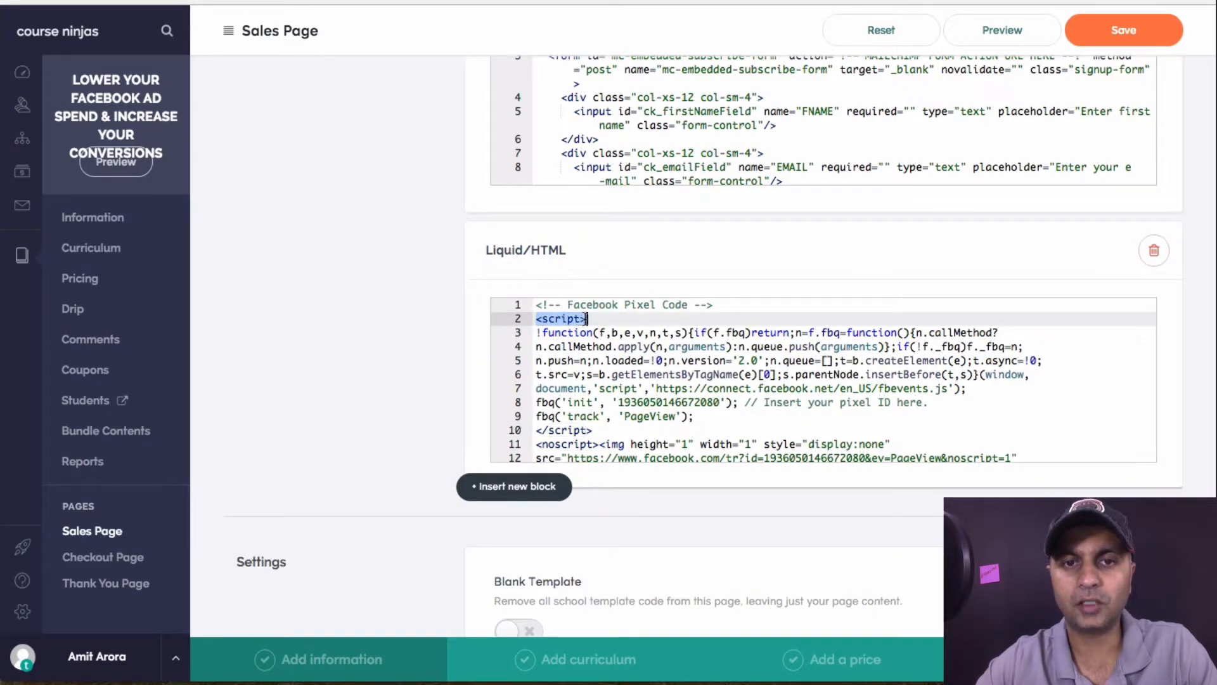
scroll(686, 413, down, 2)
drag(619, 413, 560, 414)
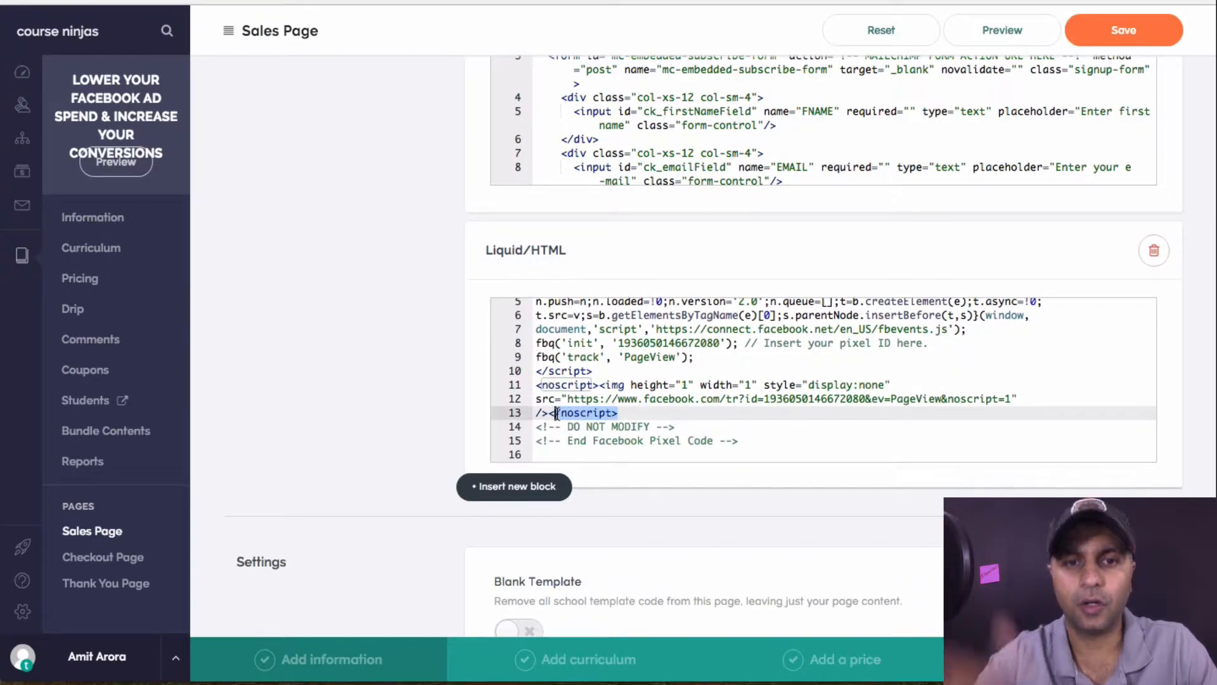
click(751, 443)
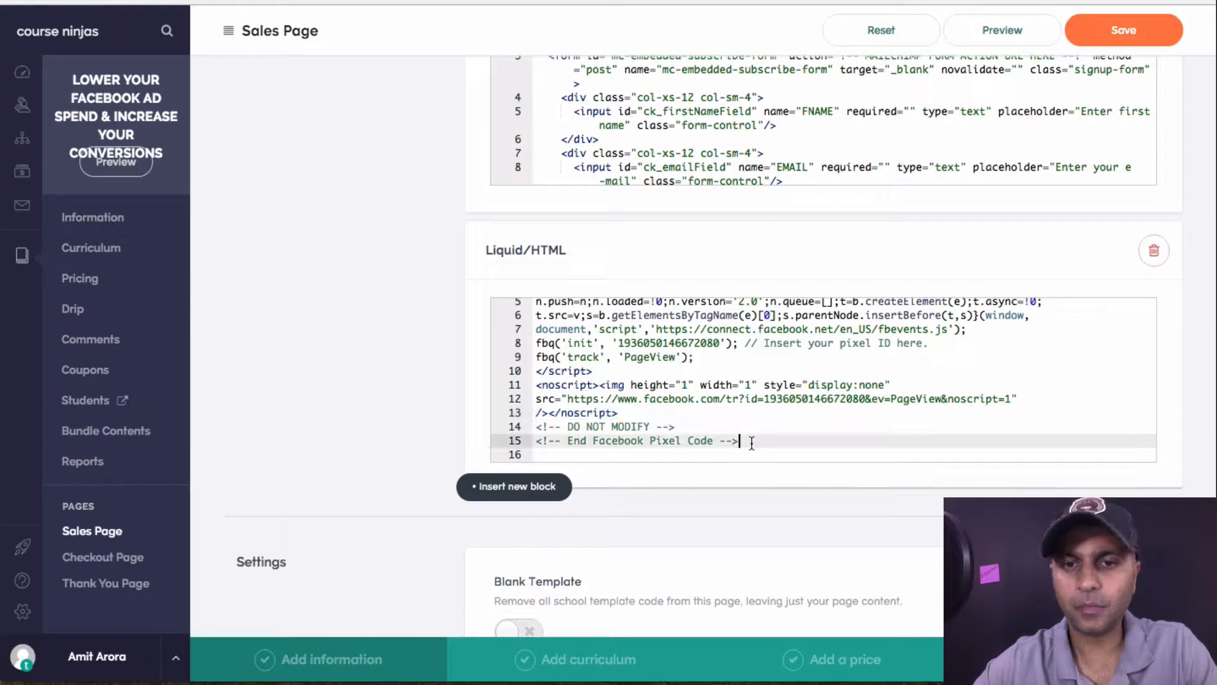
key(Down)
key(Return)
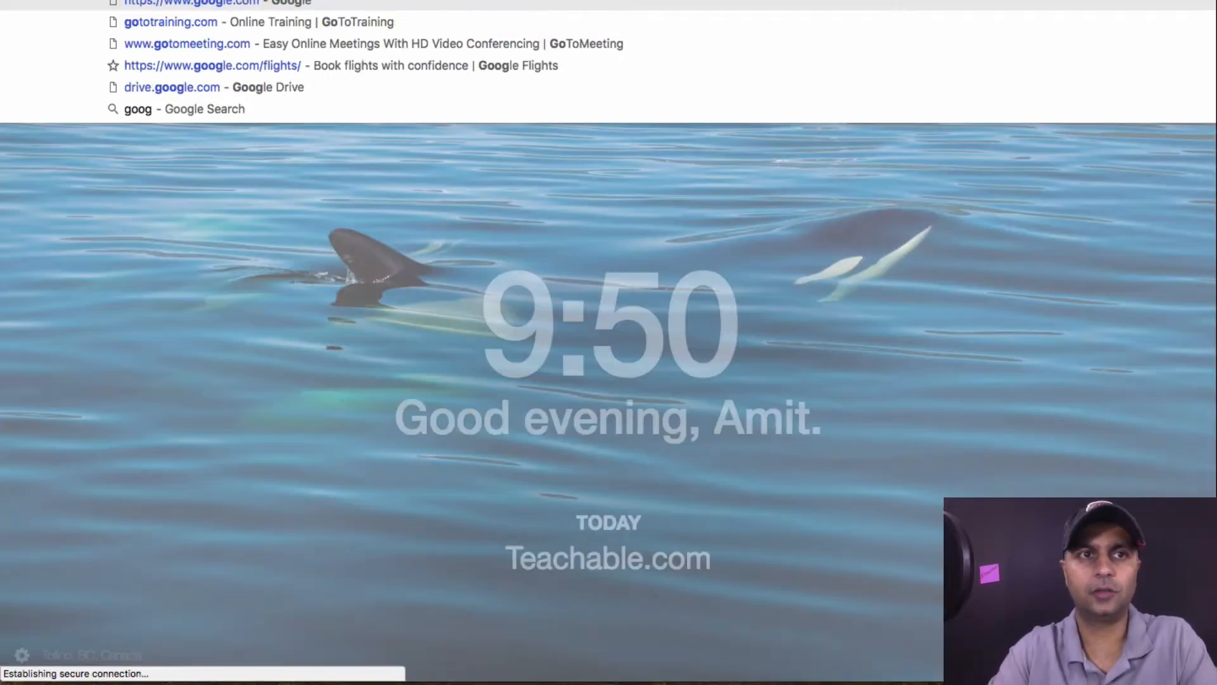
Search for 'google analytics' and open Analytics for messenger-bots.com from the Google product list
text(gle ana)
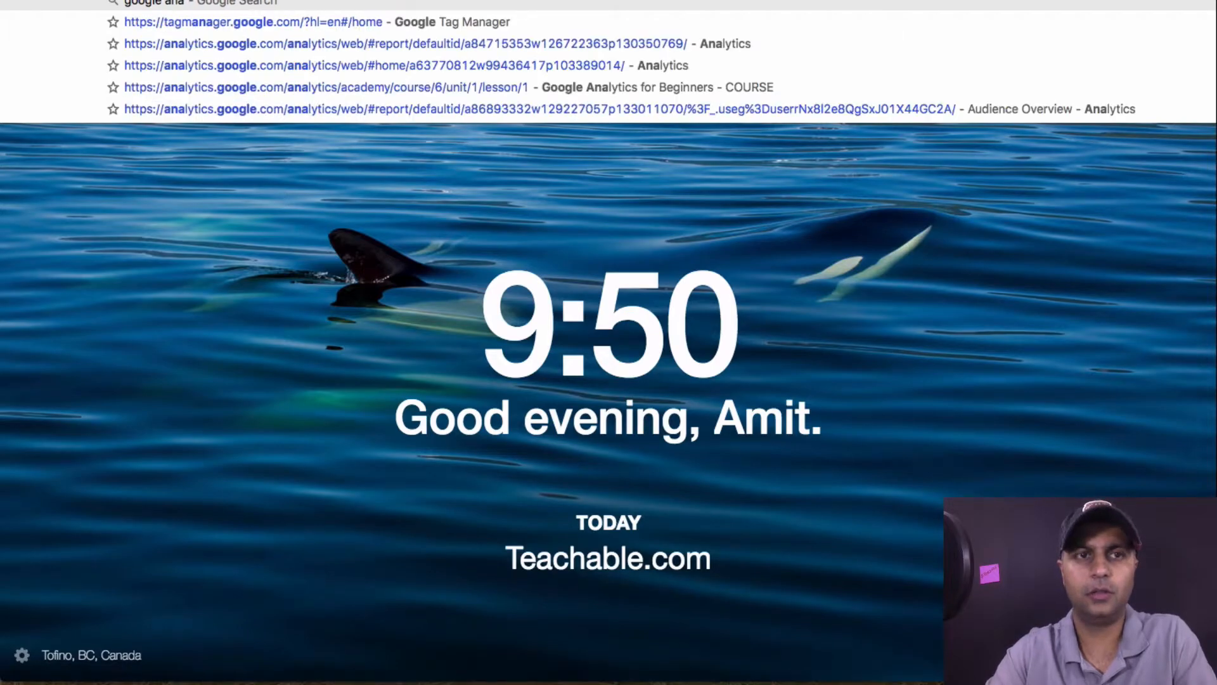
text(lyt)
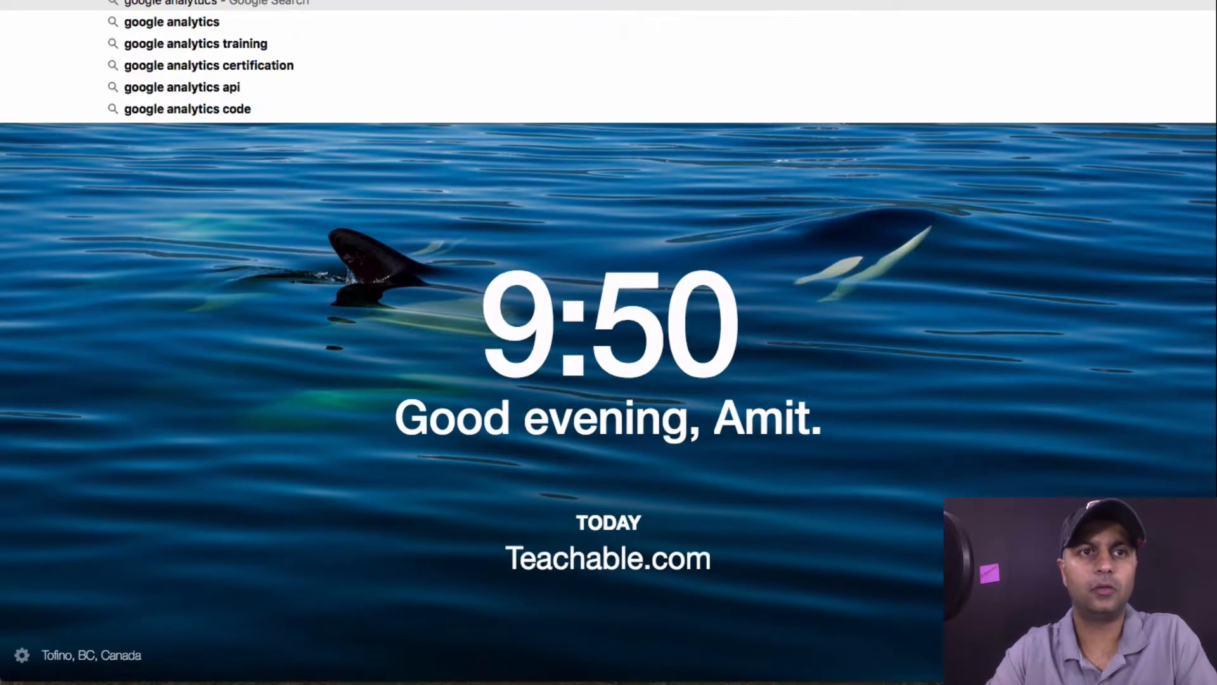
text(ics)
key(Return)
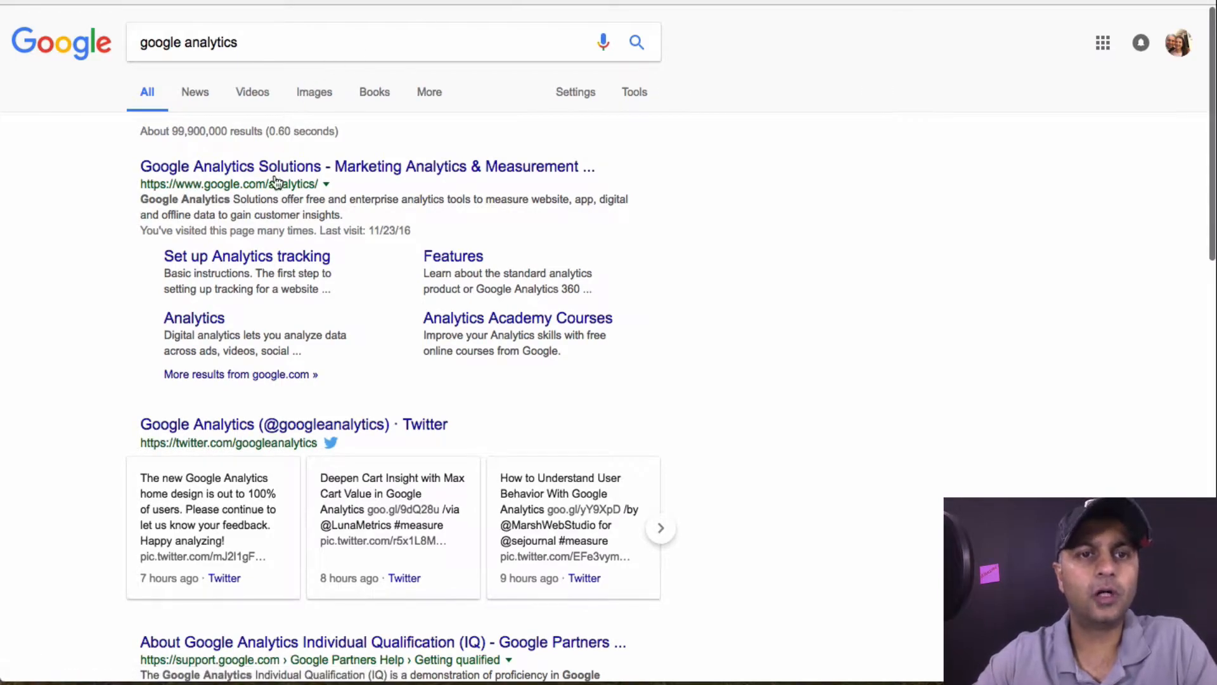
click(340, 172)
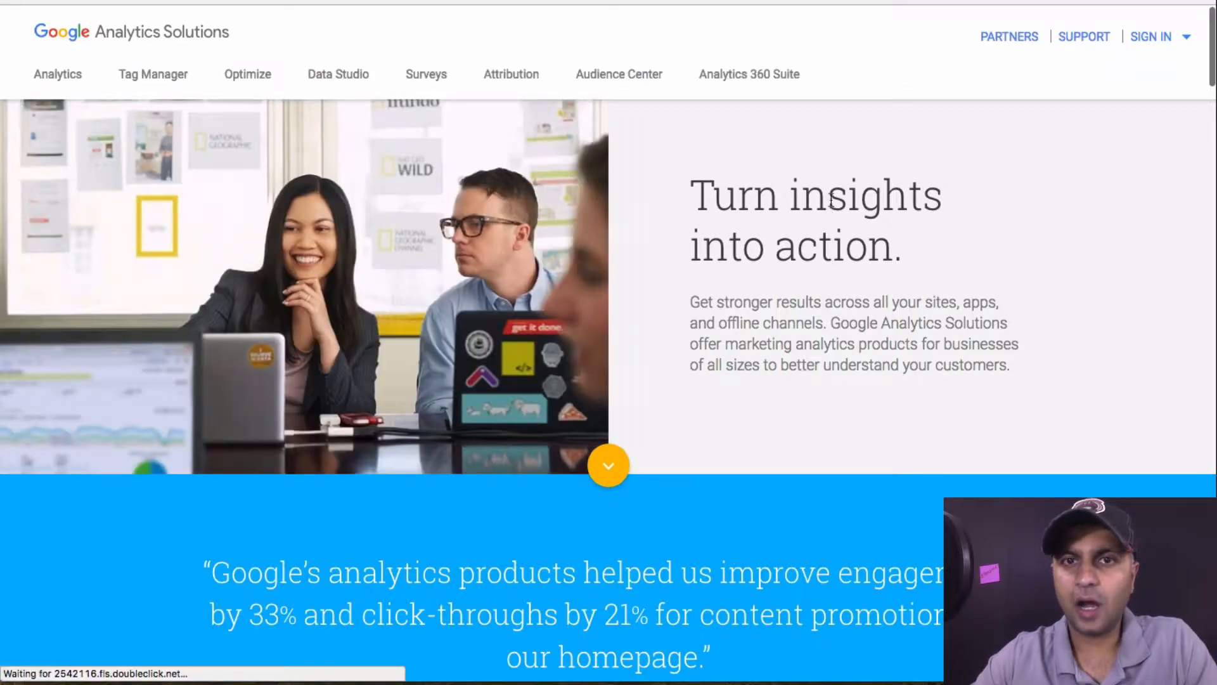
click(1183, 38)
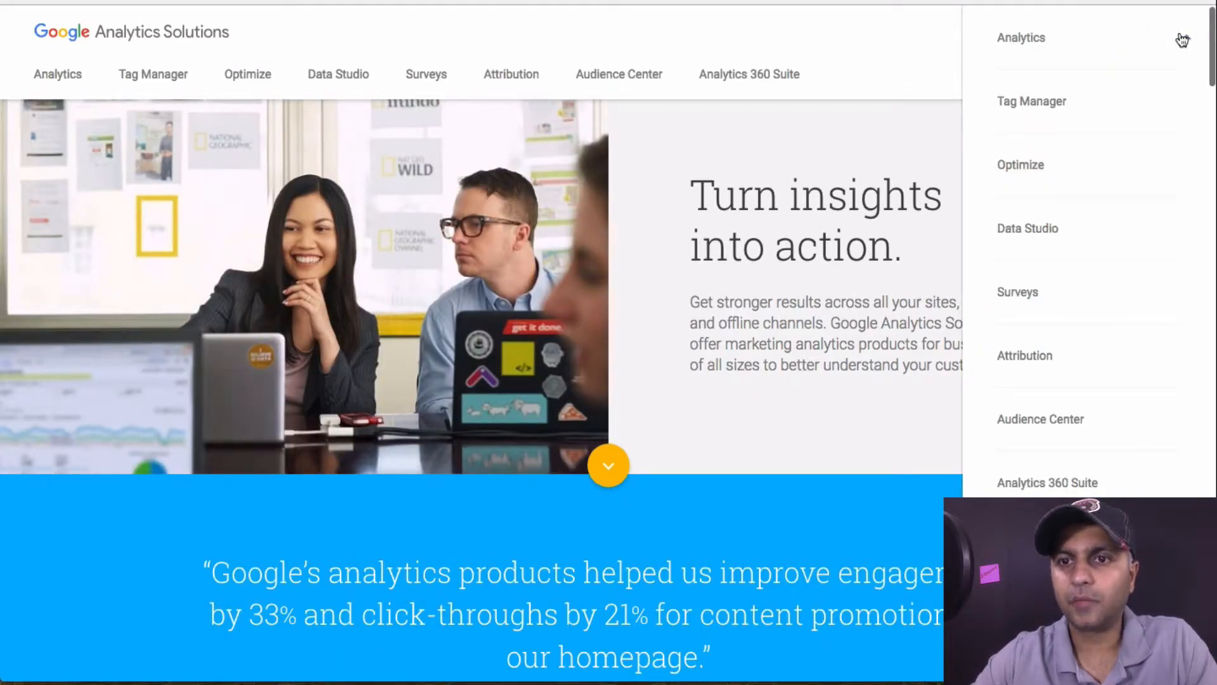
click(1037, 38)
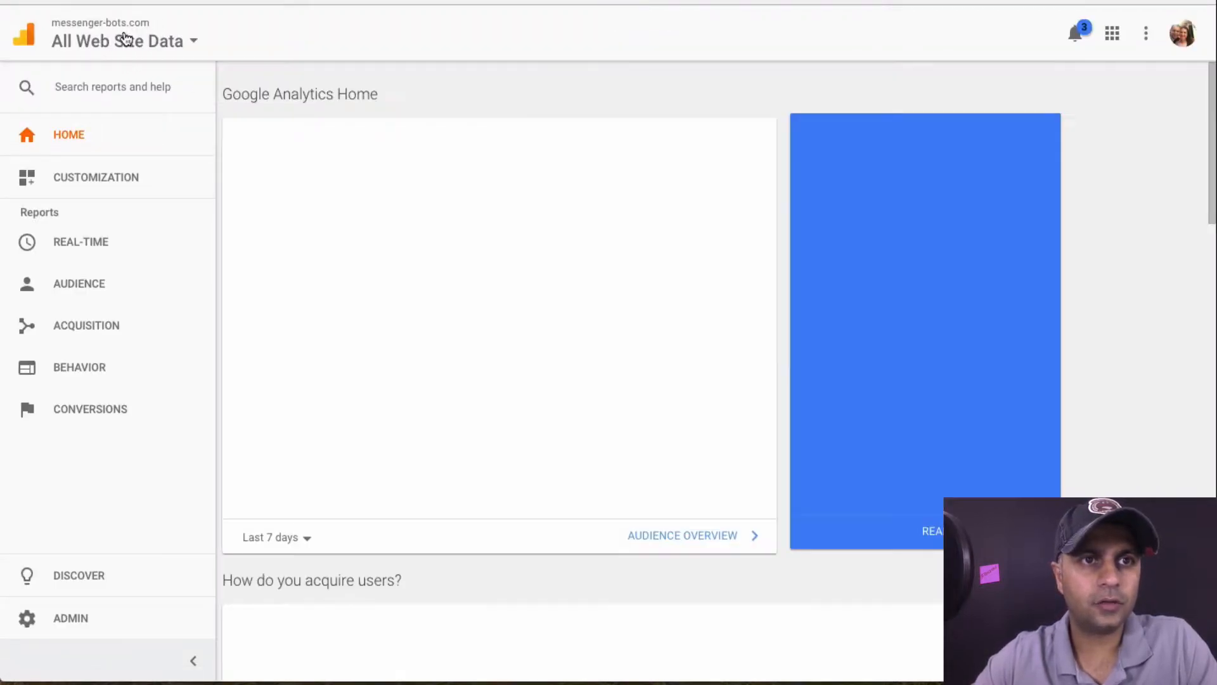
Select the CCH account in the account picker and go to Admin, dismissing the data snapshots tip
click(185, 43)
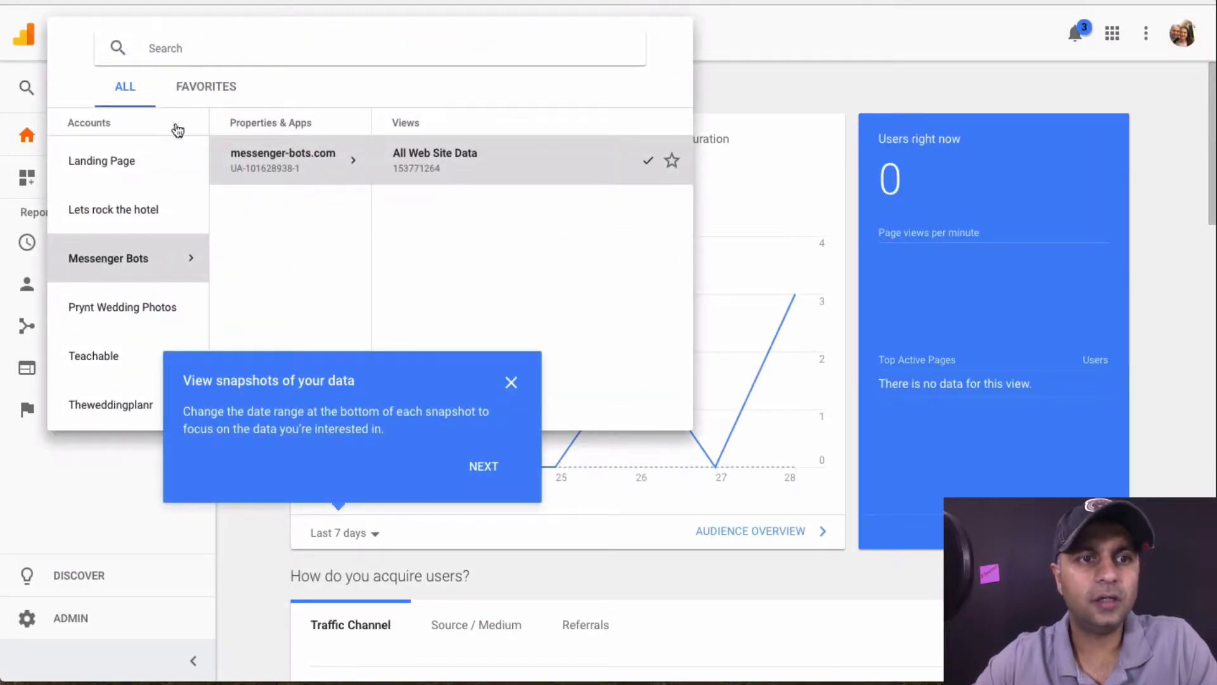
scroll(151, 328, down, 1)
scroll(151, 327, up, 4)
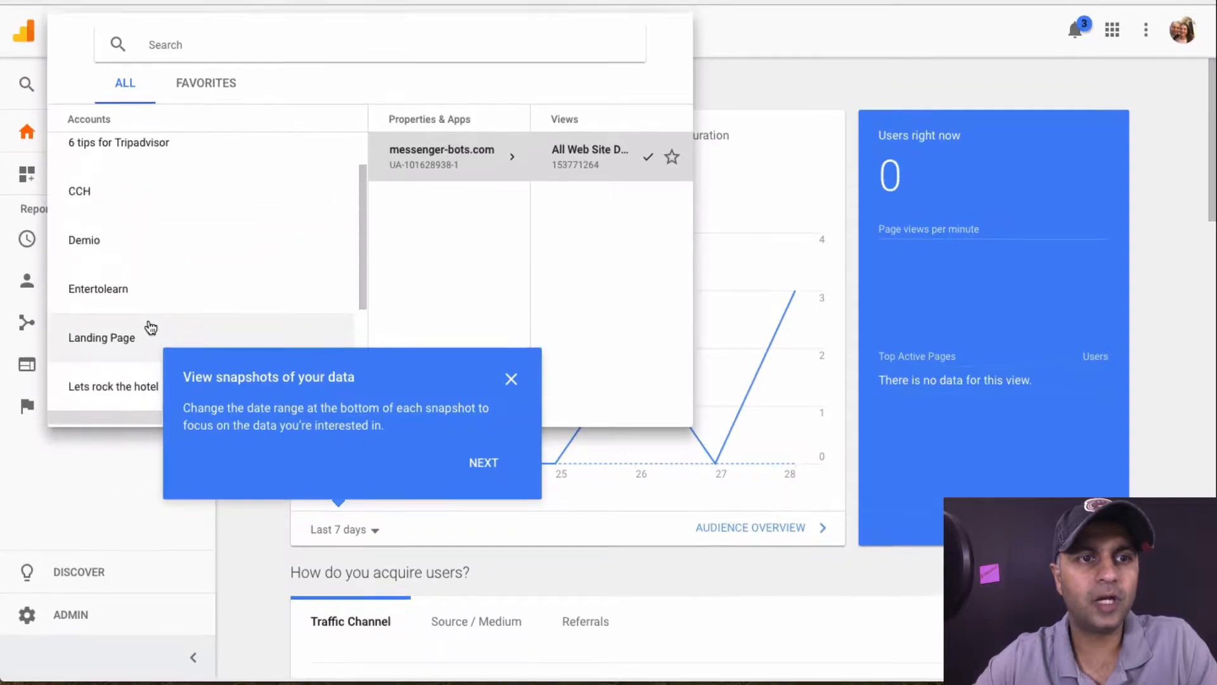
scroll(150, 327, up, 2)
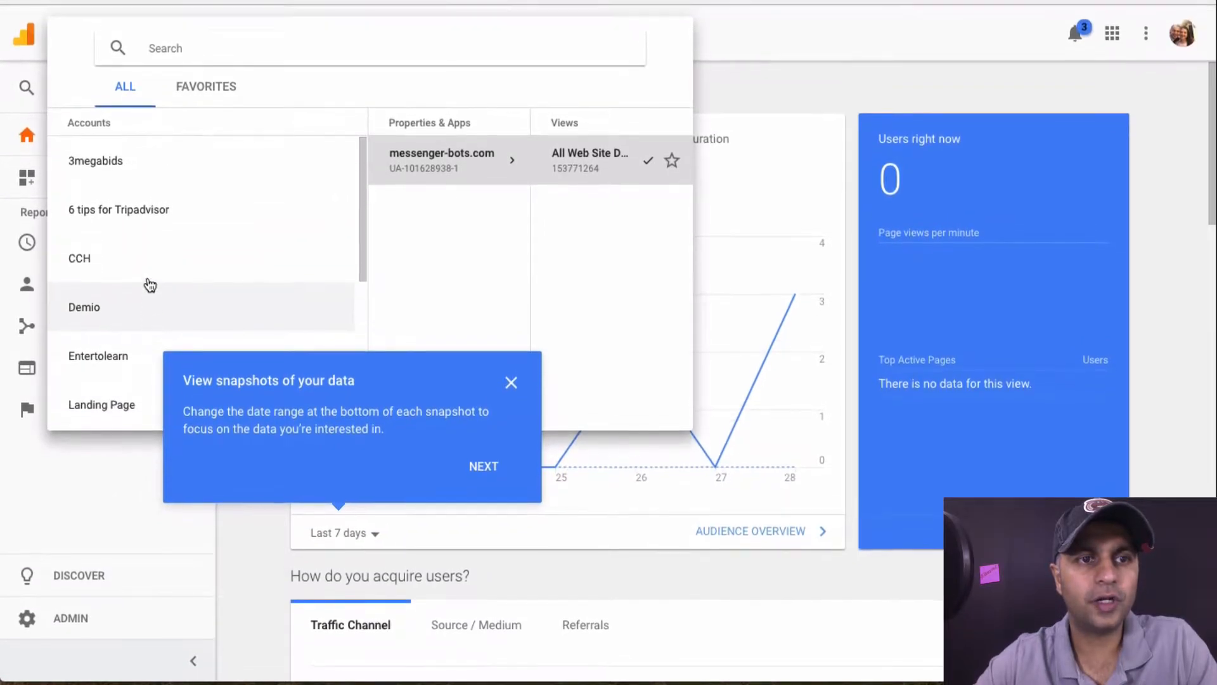
click(145, 273)
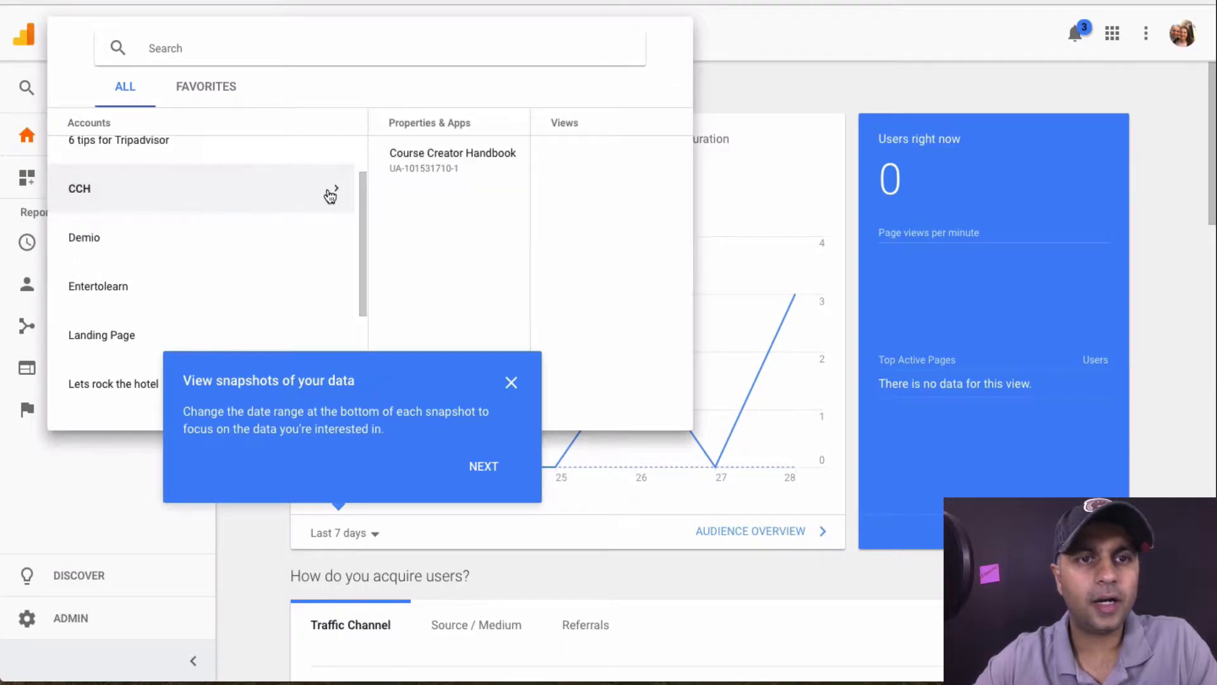
scroll(339, 195, up, 1)
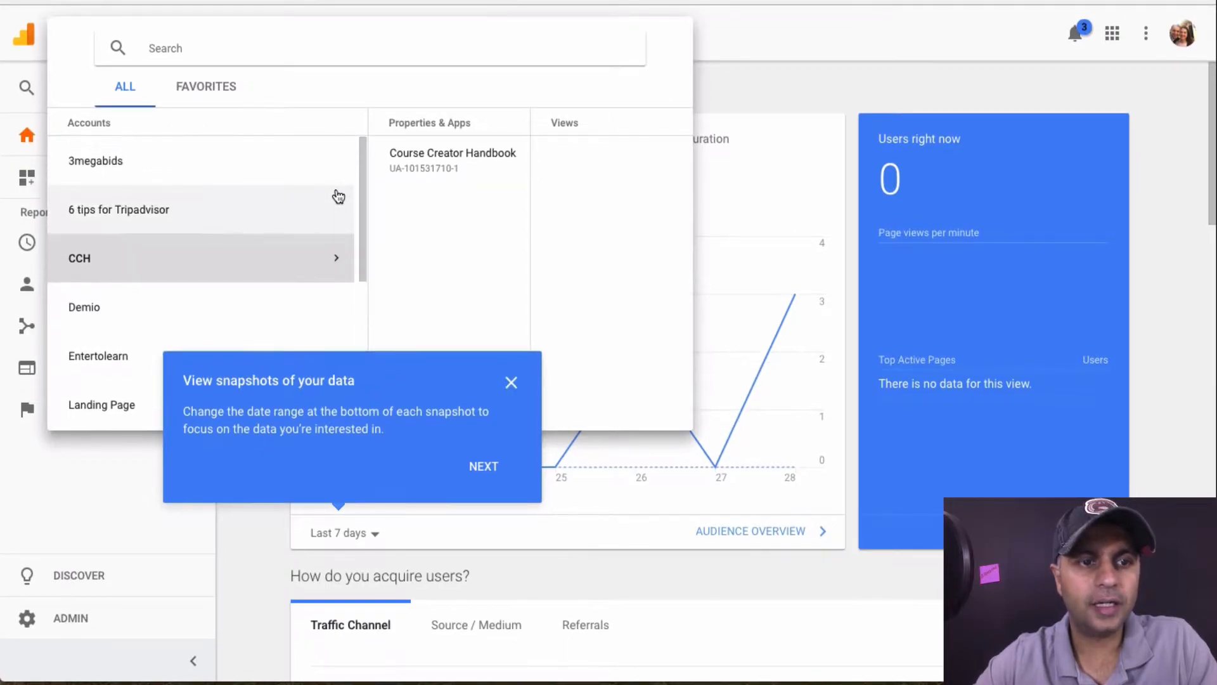
click(73, 619)
click(81, 618)
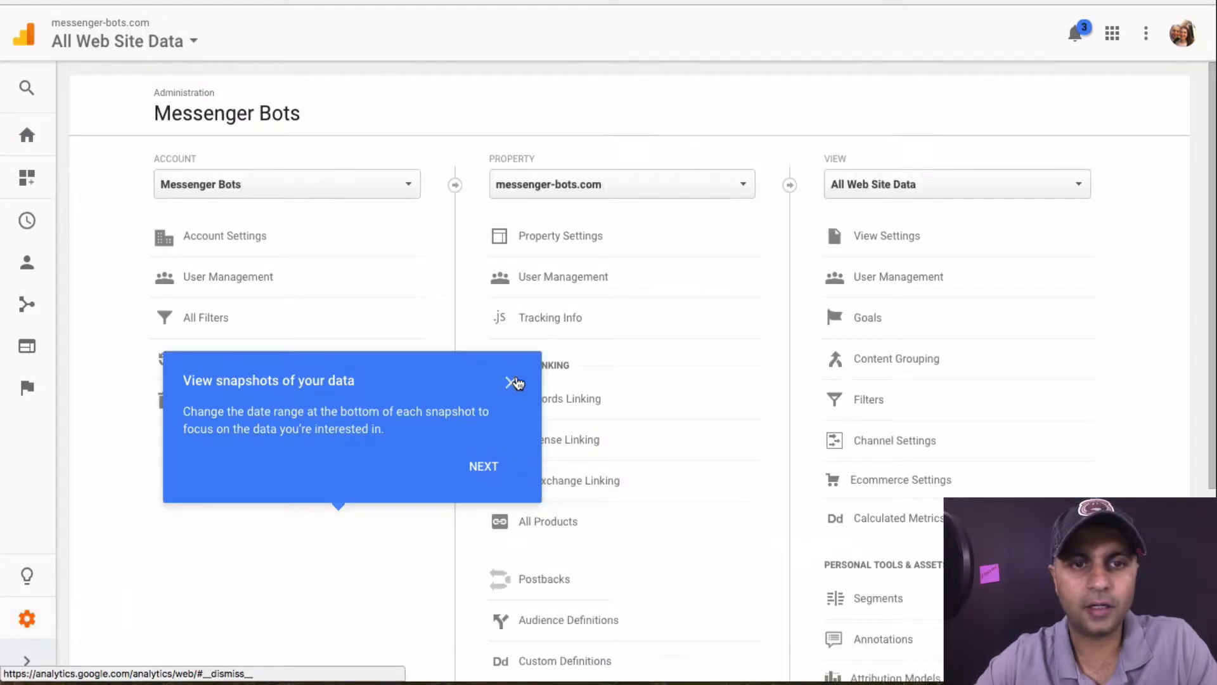
click(512, 382)
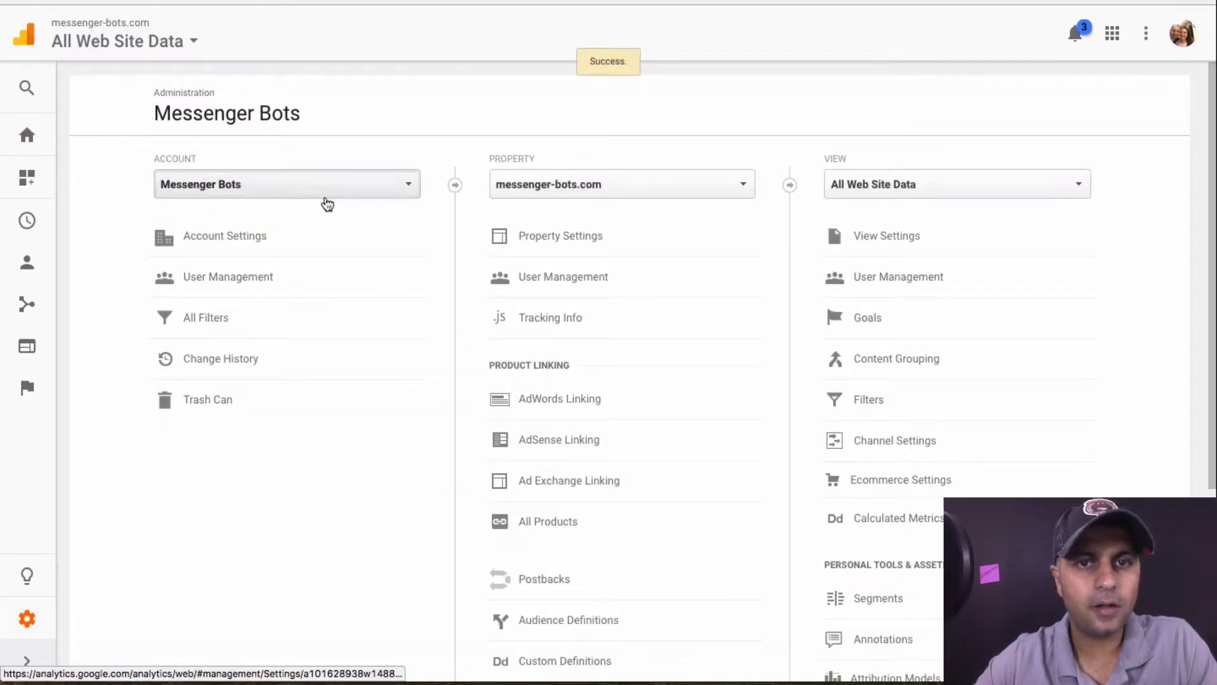
Switch Admin to the CCH account and reopen its account list from the Course Creator Handbook home
click(324, 192)
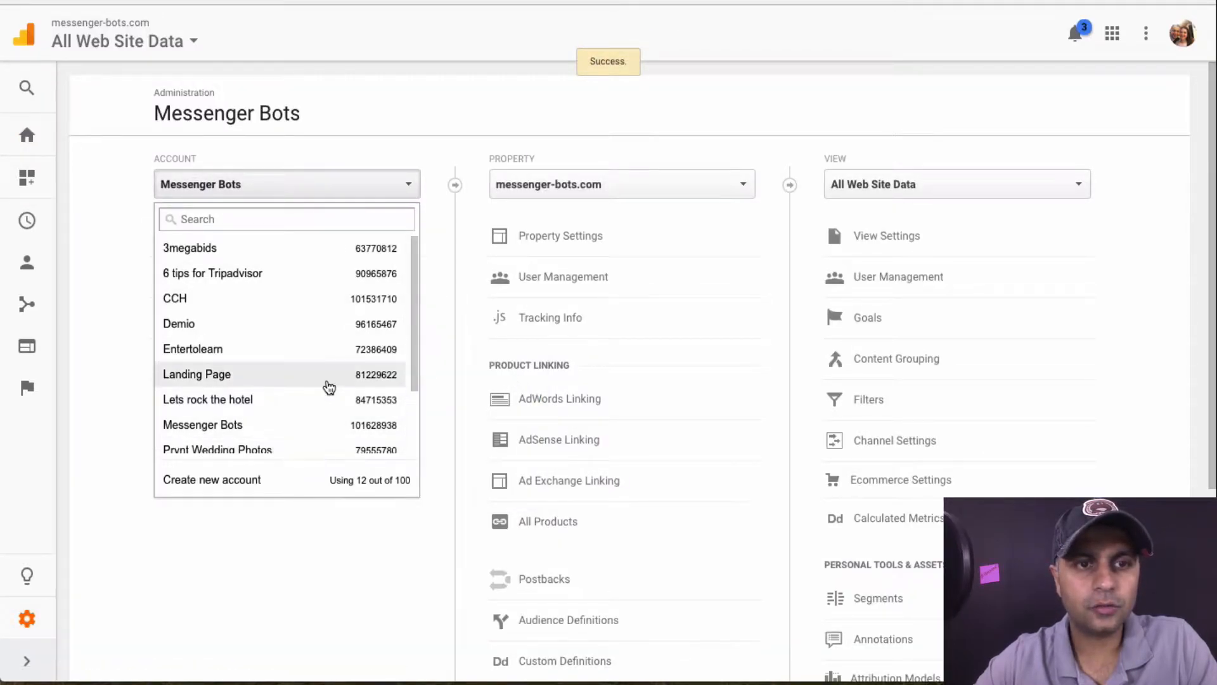
click(325, 303)
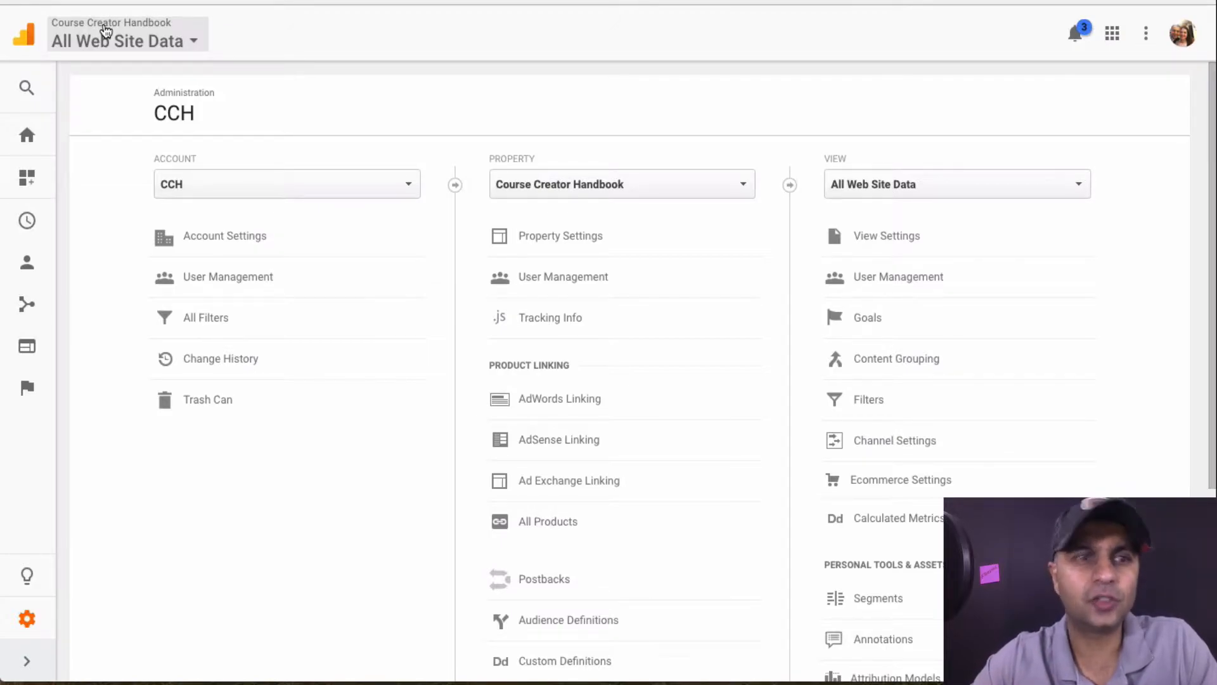
click(27, 48)
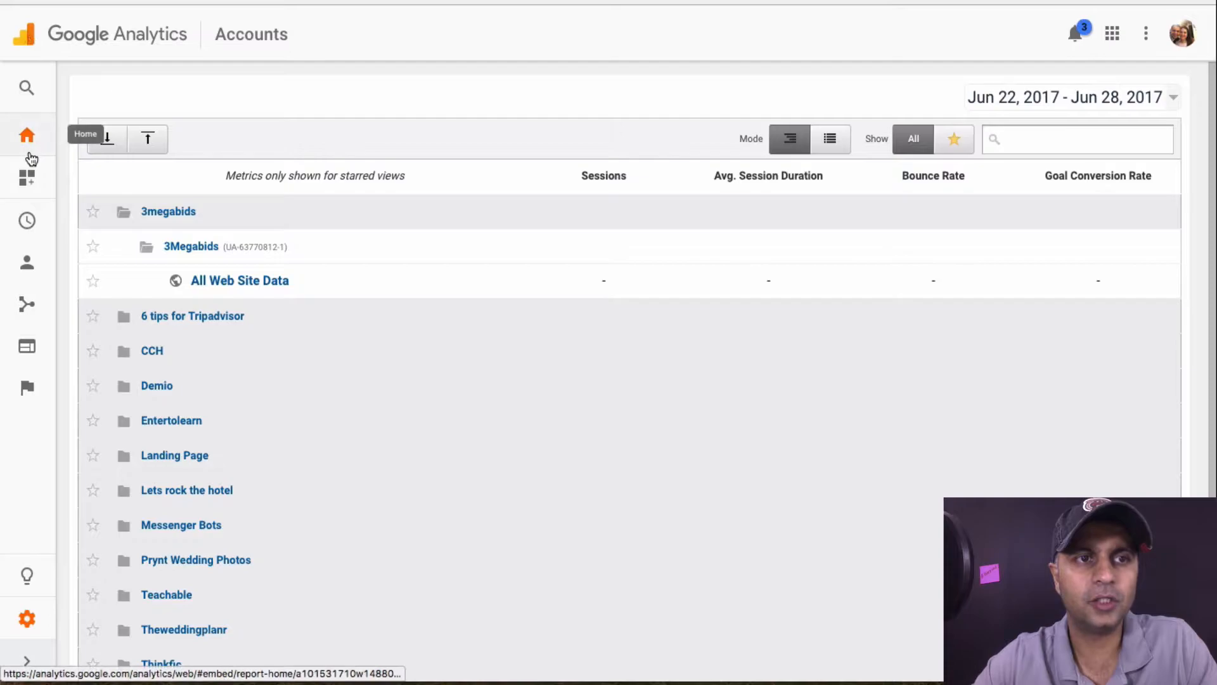
click(27, 141)
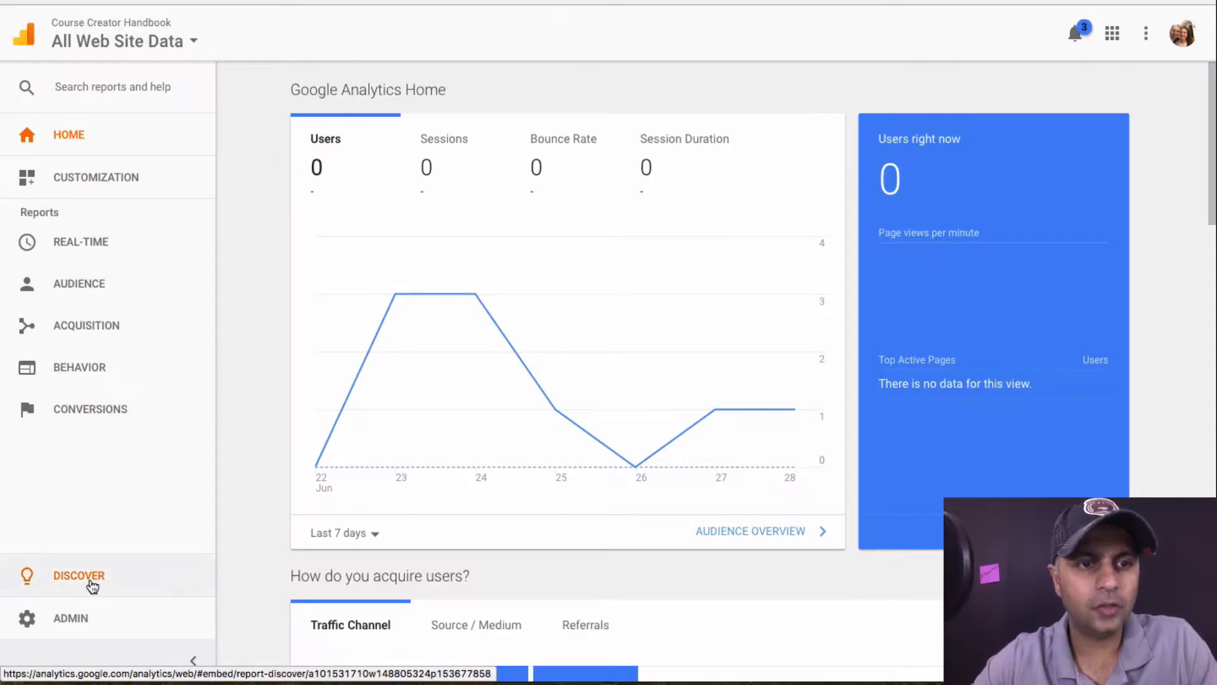
click(55, 621)
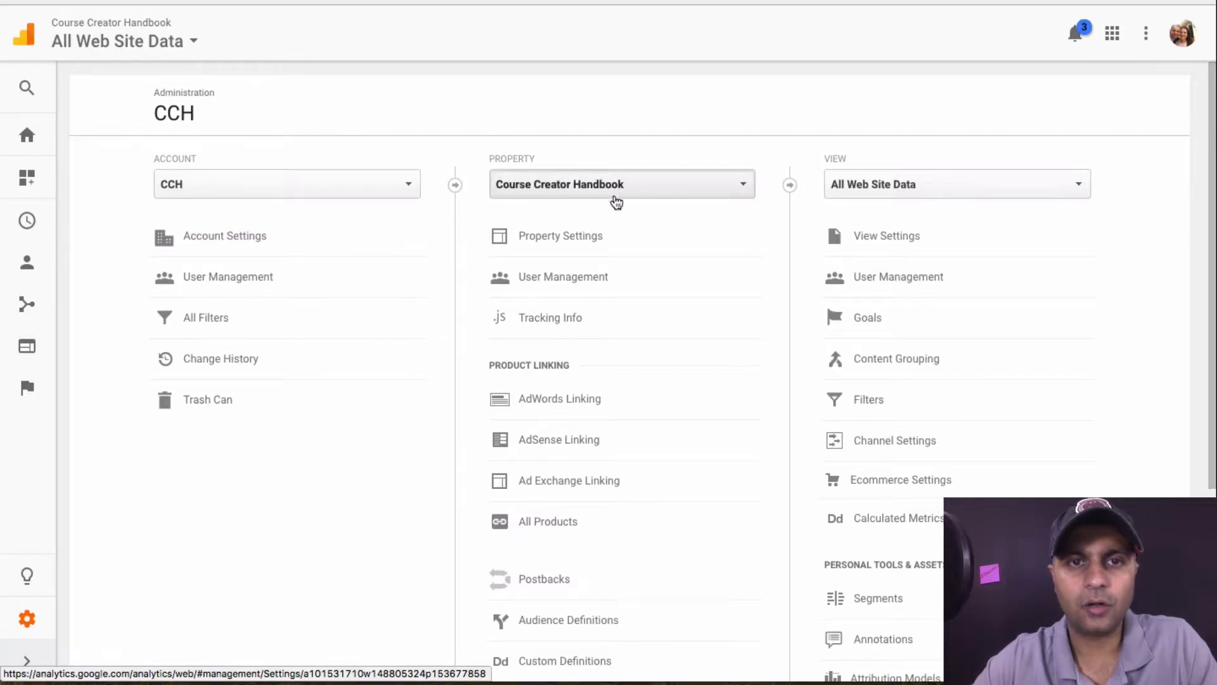
click(268, 189)
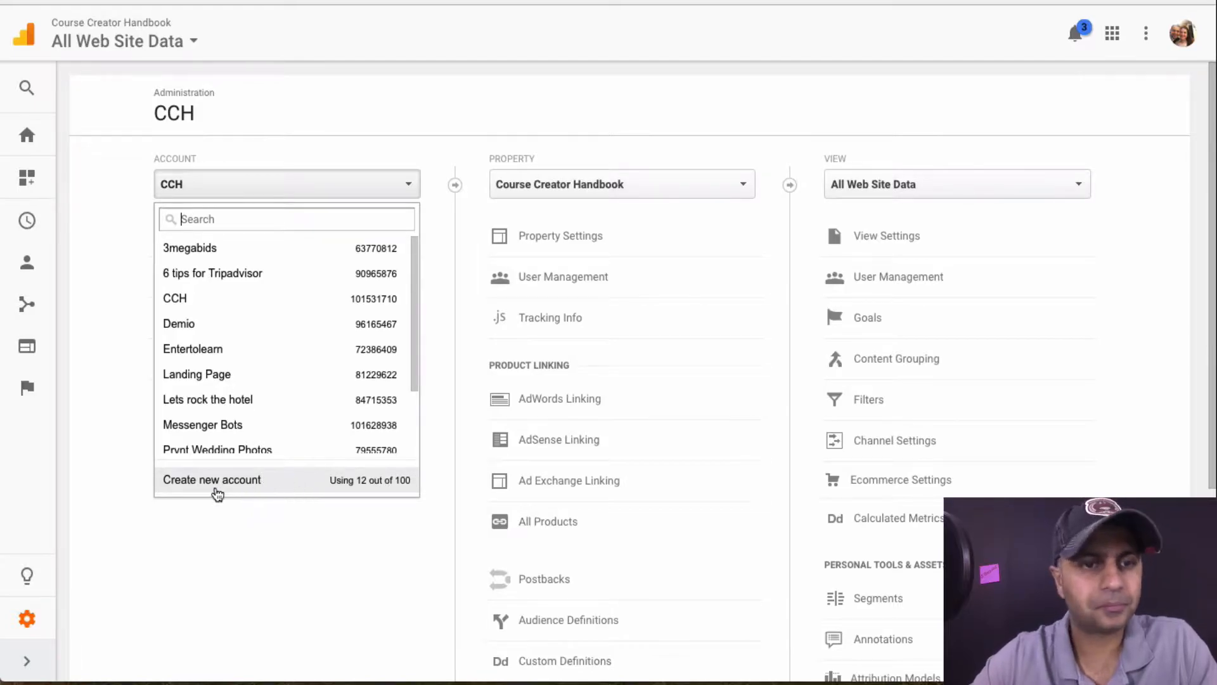
Start a new account 'Teachable Course ( Course Ninjas)' with website name and URL course-ninjas.teachable.com
click(216, 487)
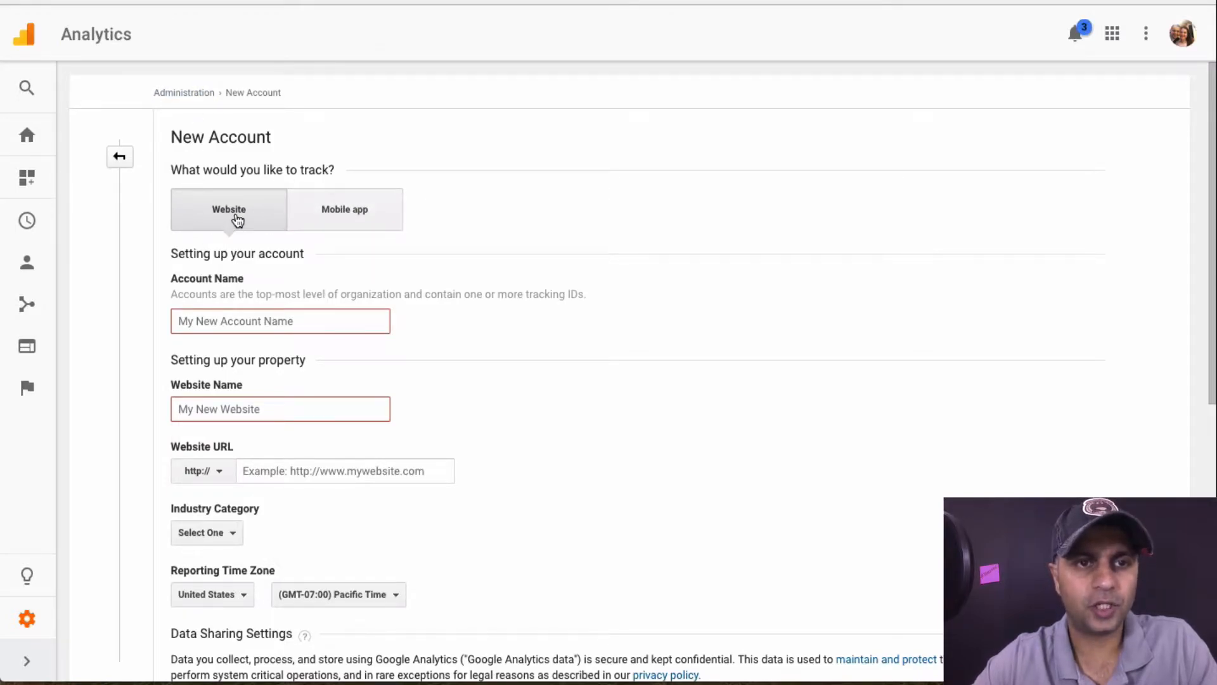
click(247, 321)
text(Teachable Course ( Course Ninjas)
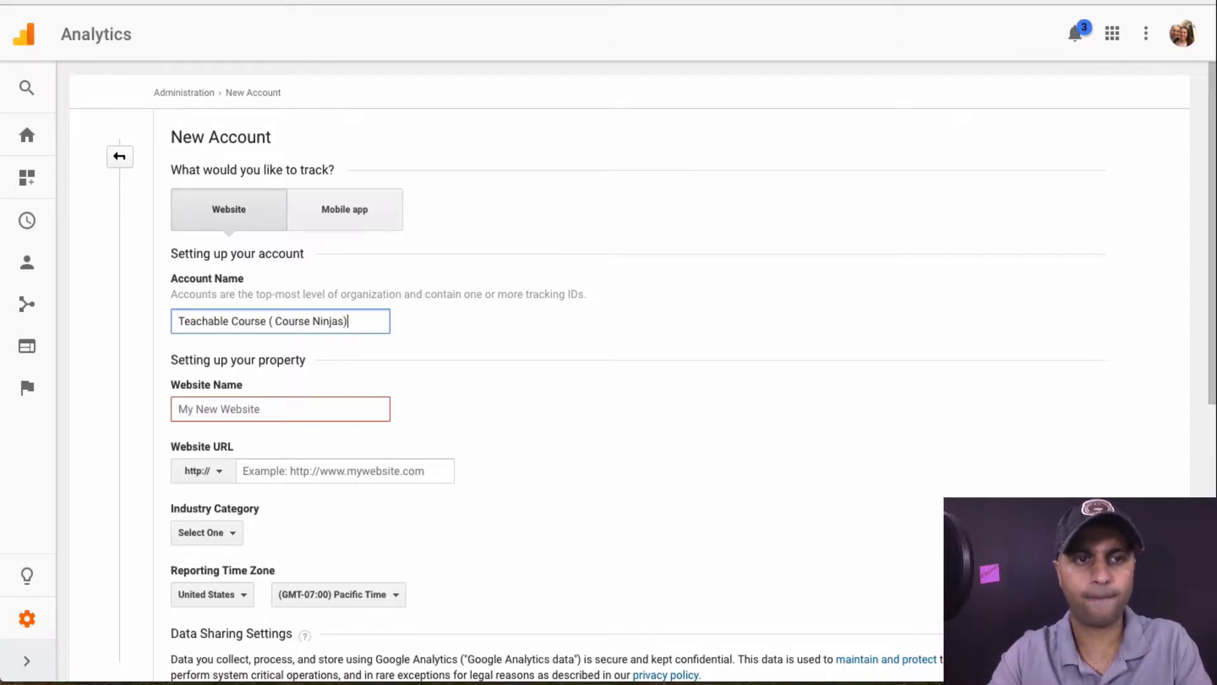
key(Tab)
text(https://course-ninjas.teachable.com)
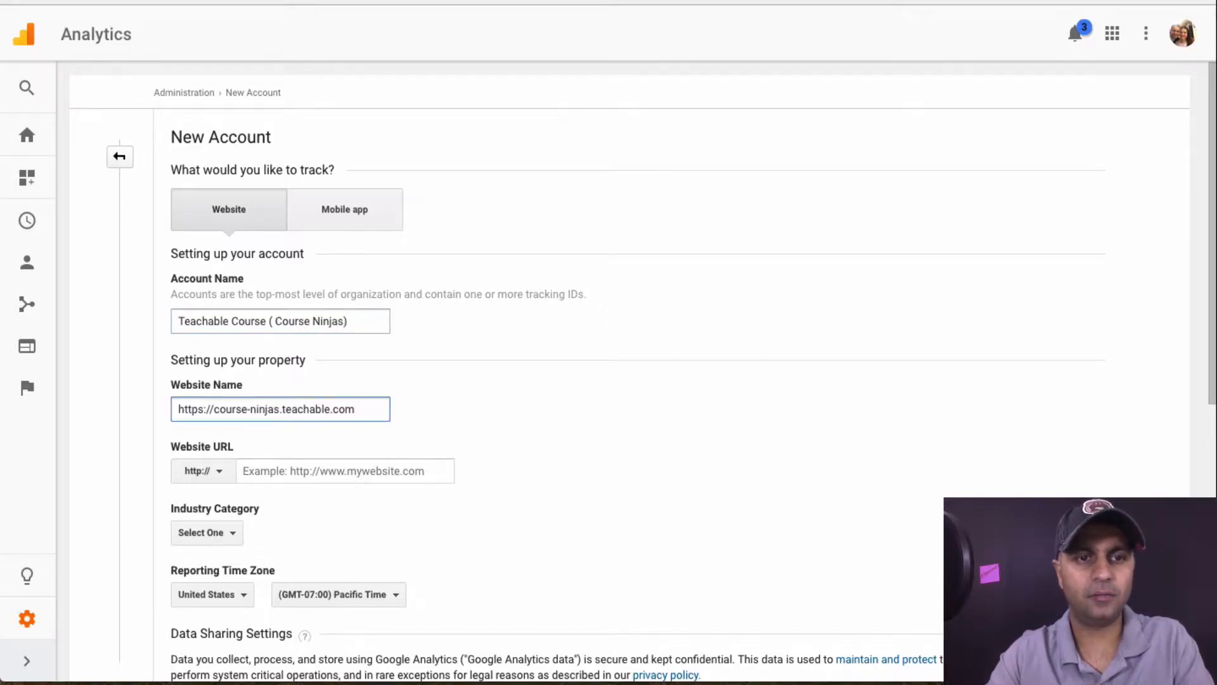
key(Tab)
key(Tab)
text(https://course-ninjas.teachable.com)
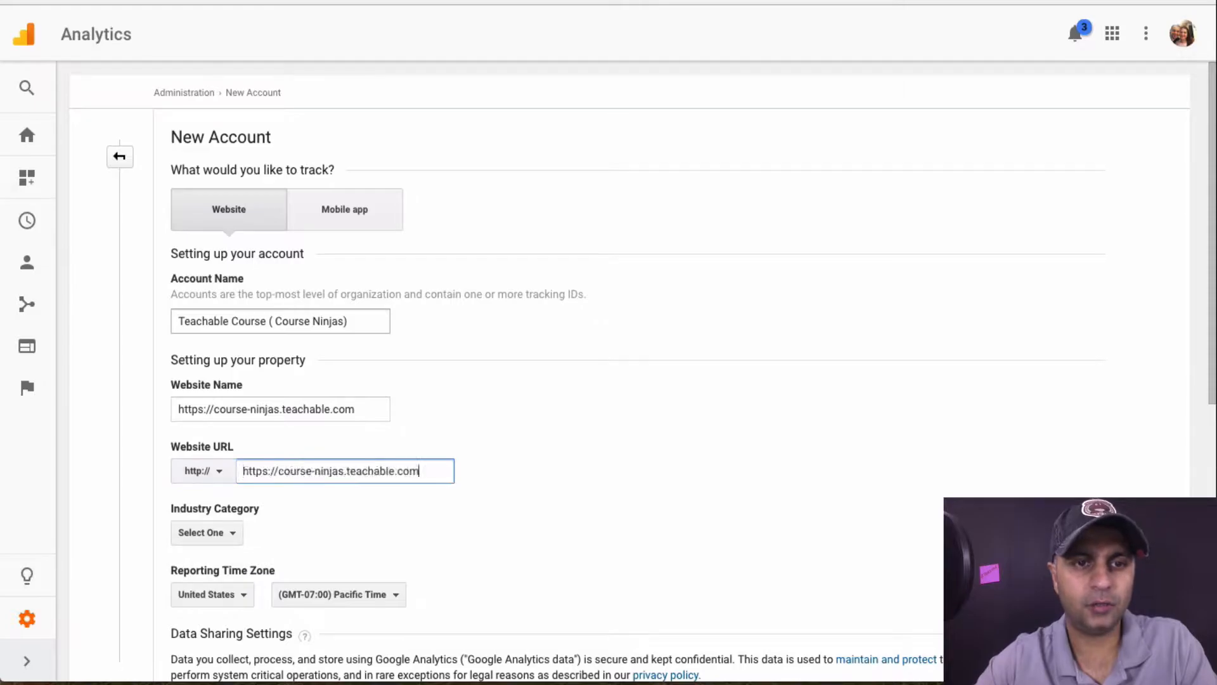
drag(256, 471, 237, 475)
key(BackSpace)
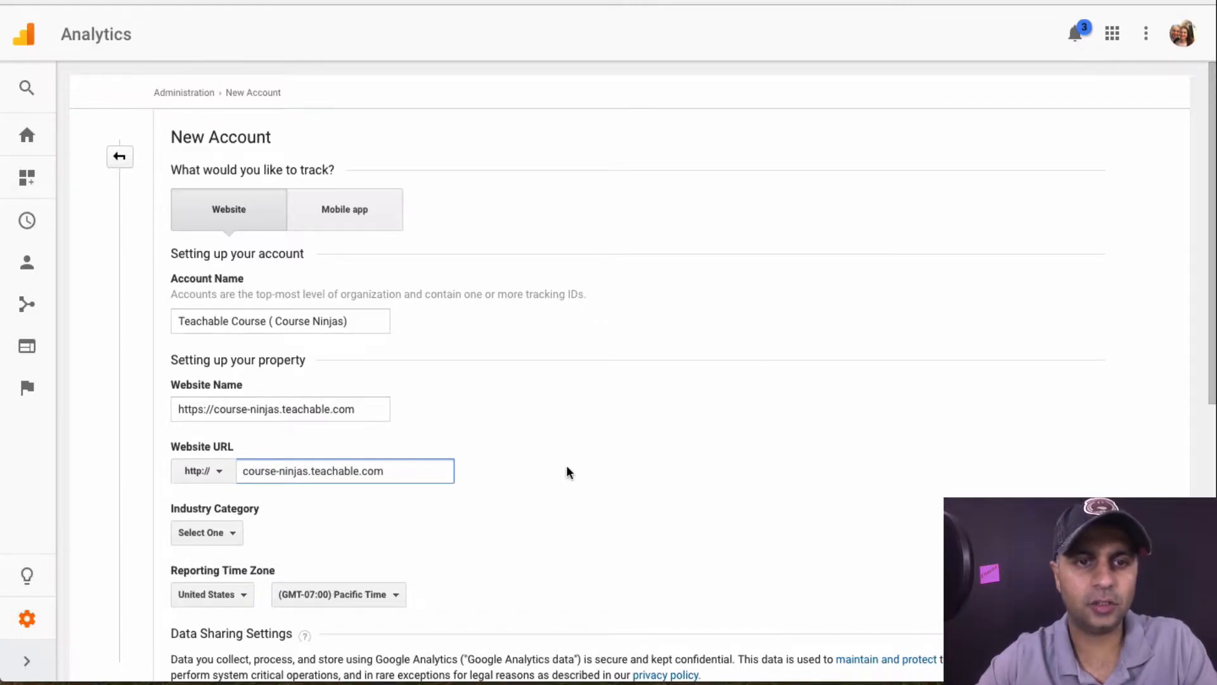
Set industry to Jobs and Education and time zone to Eastern Time, then request the tracking ID
scroll(567, 473, down, 3)
click(218, 358)
text(edu)
click(227, 423)
scroll(402, 345, down, 4)
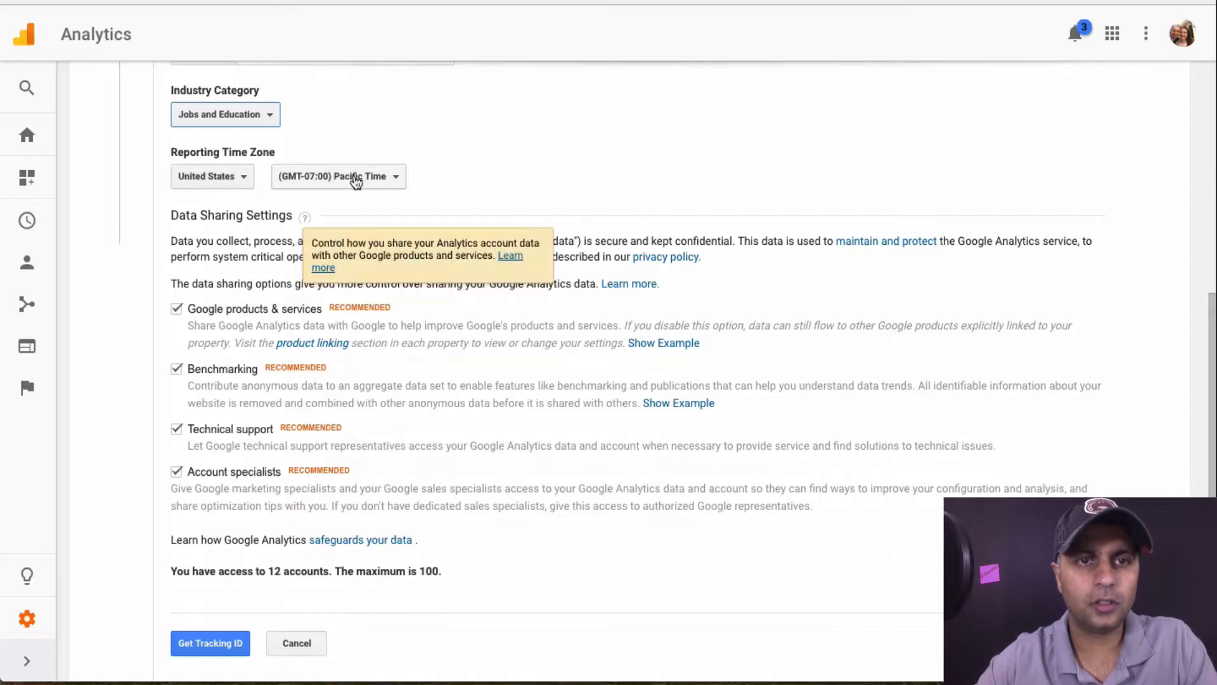
click(353, 182)
click(393, 390)
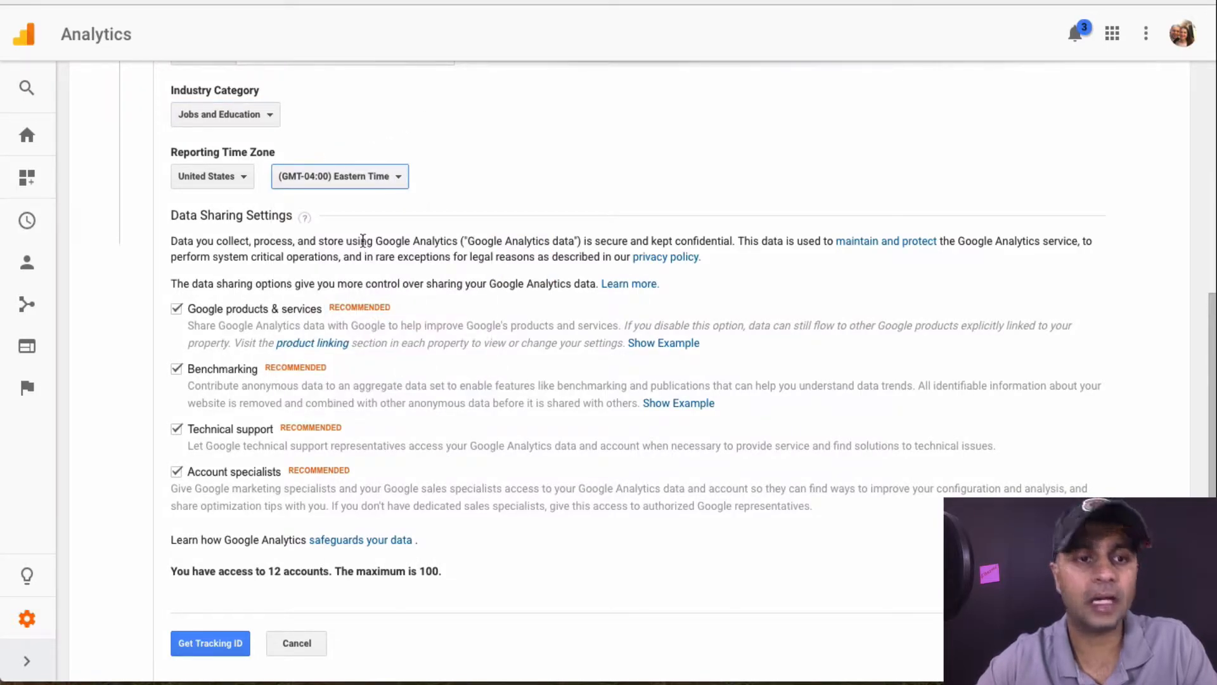
scroll(232, 282, down, 2)
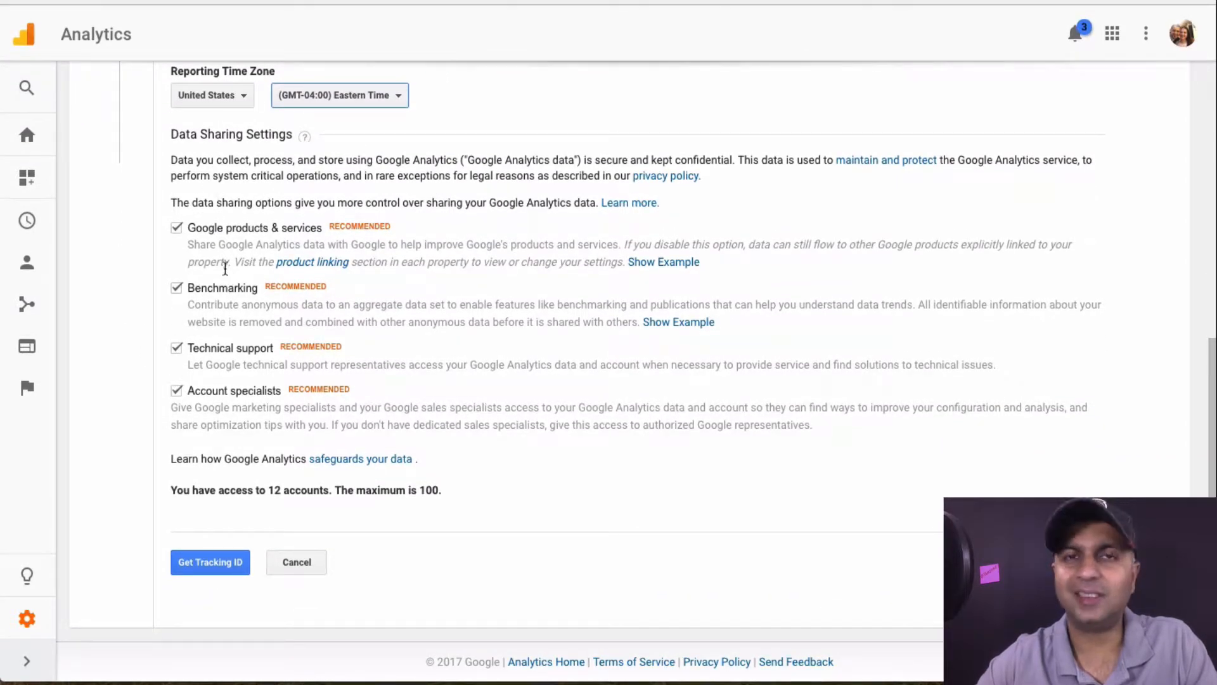
click(222, 570)
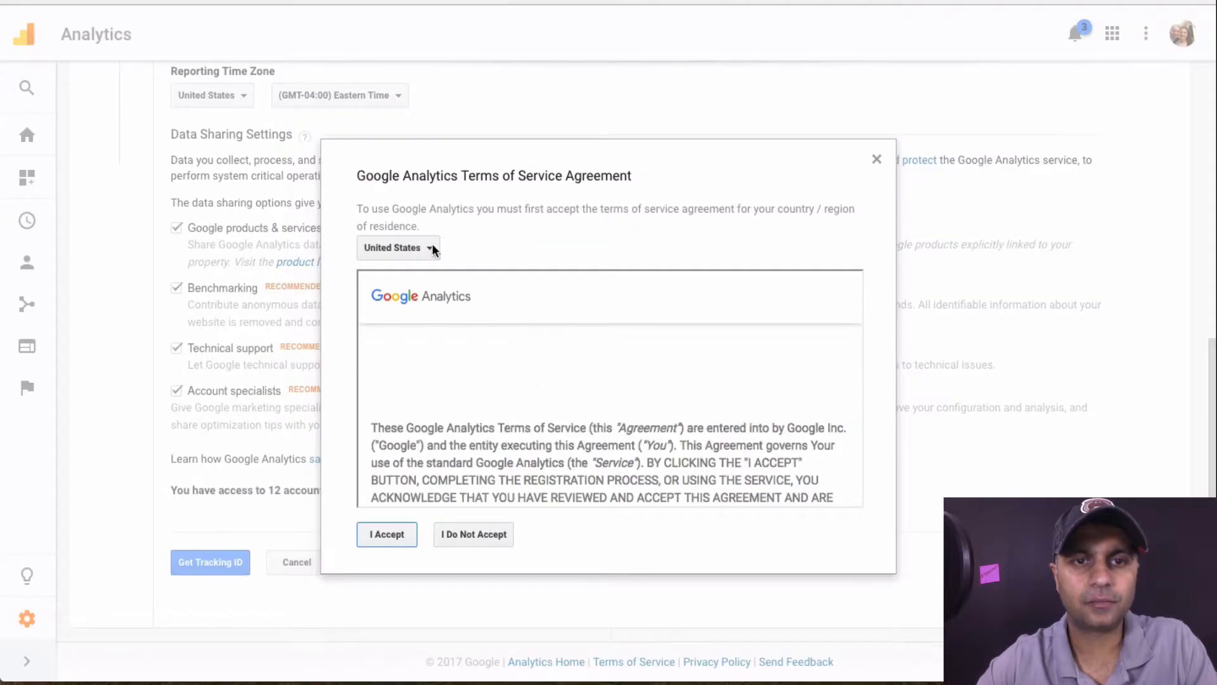
Accept the Google Analytics terms of service and select the new tracking ID
click(392, 532)
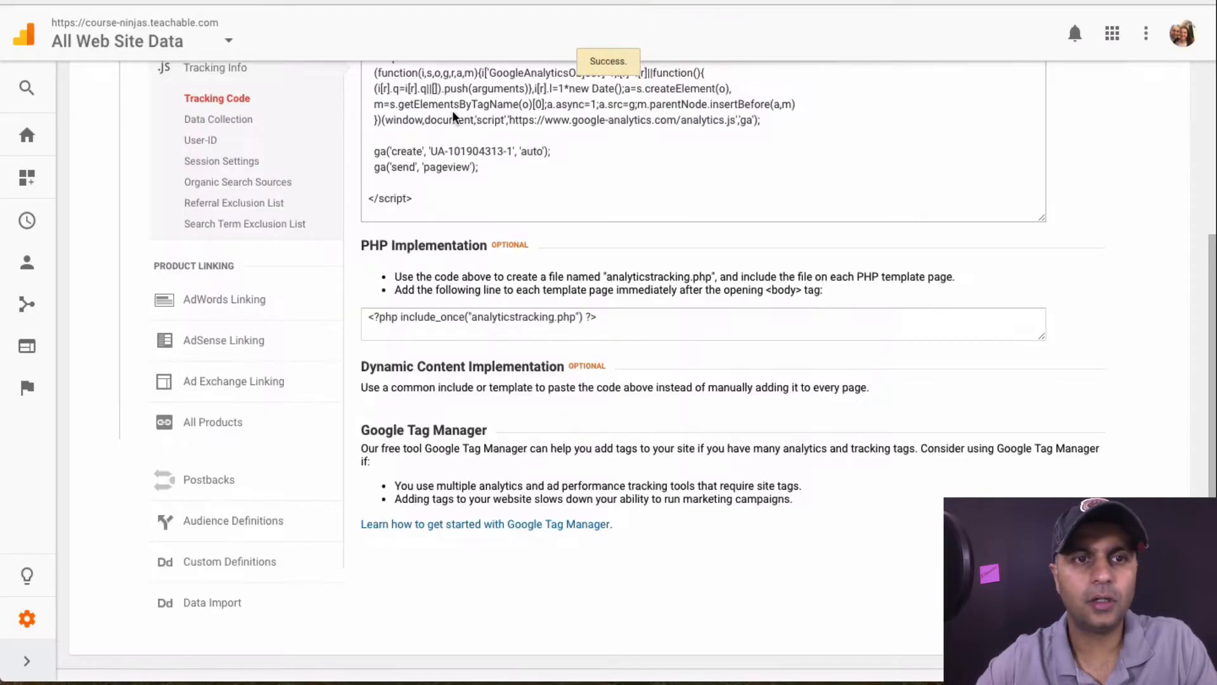
scroll(507, 184, up, 4)
drag(366, 170, 493, 175)
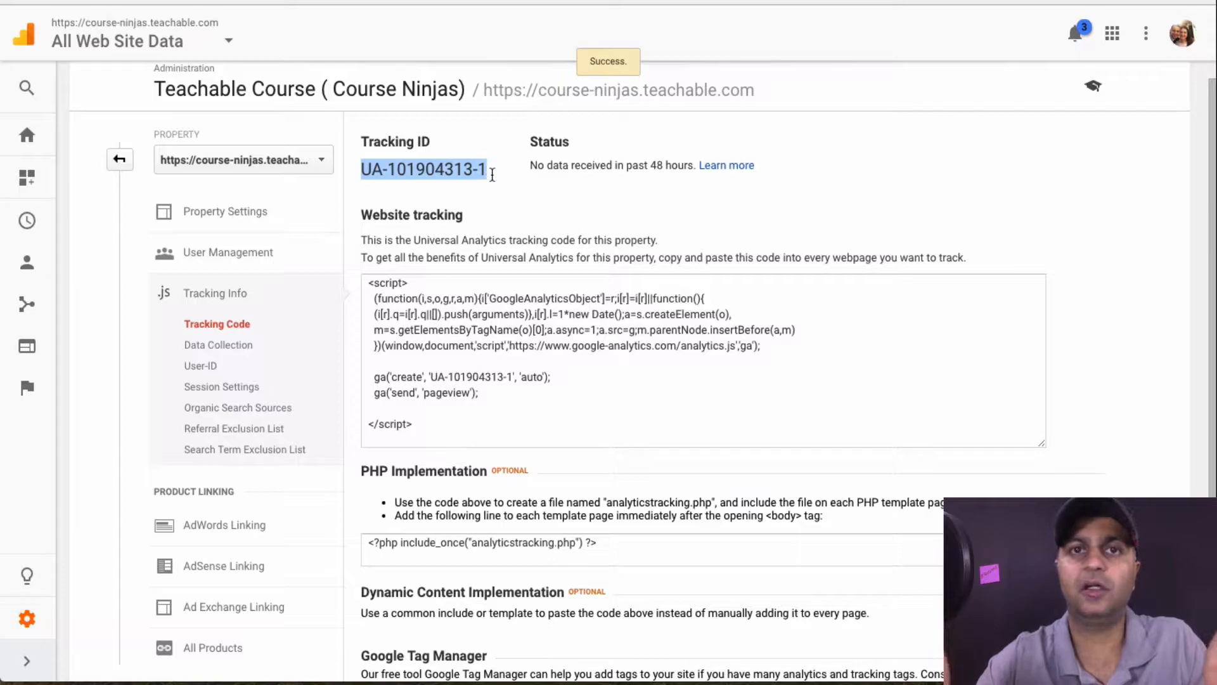
Select the entire website tracking script and copy it
click(471, 343)
key(super+c)
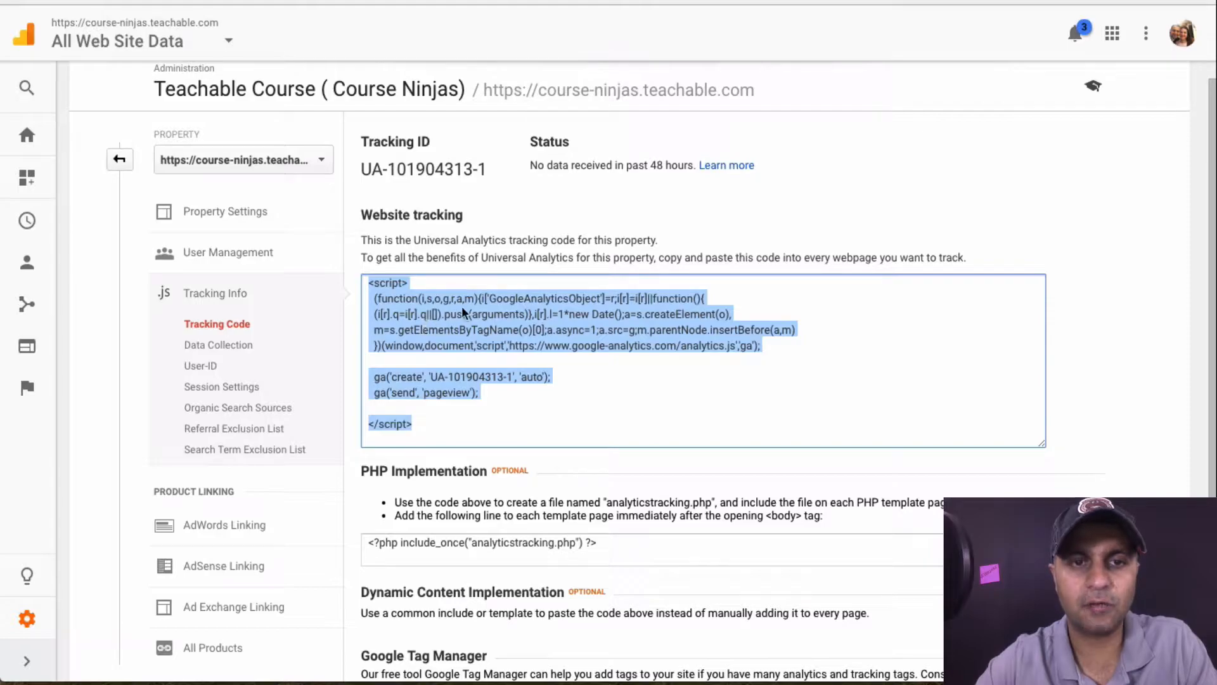
click(409, 289)
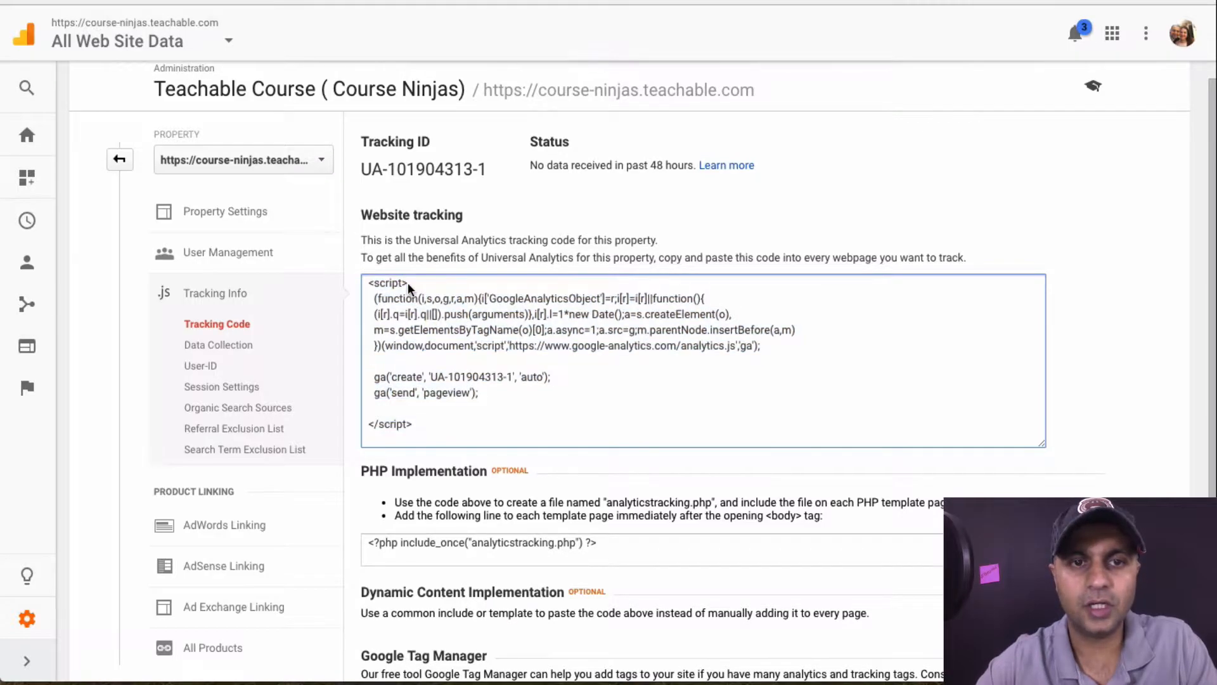
drag(409, 282, 355, 282)
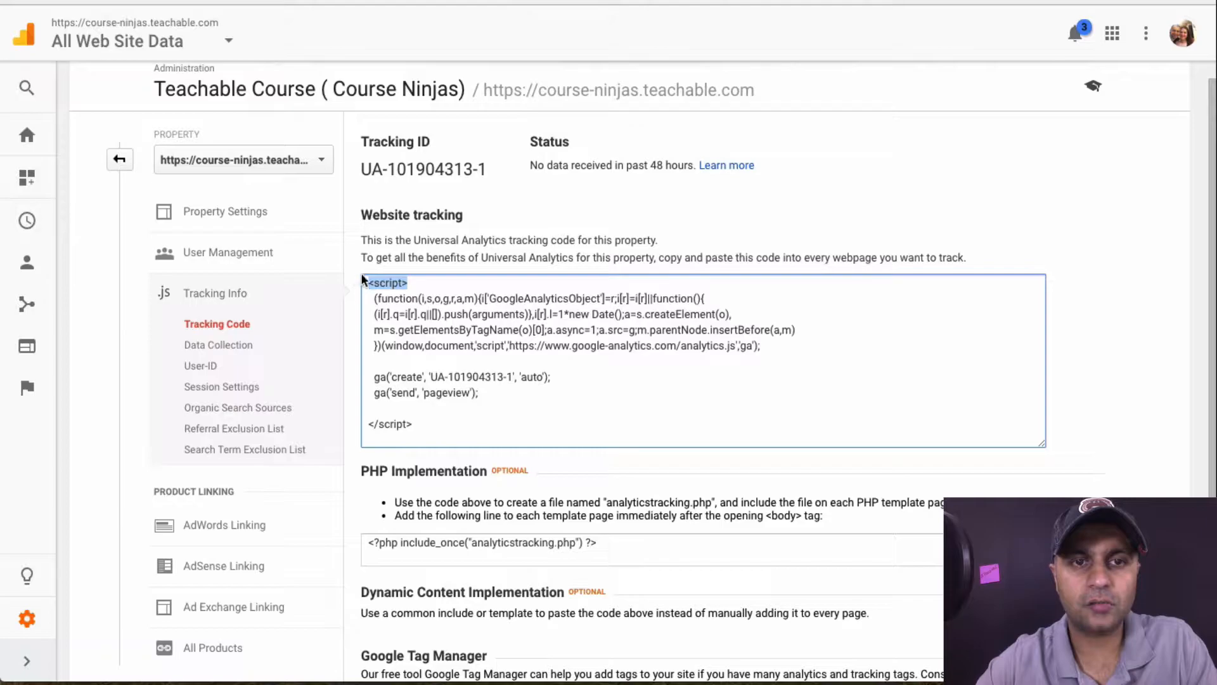
drag(419, 425, 352, 422)
key(ctrl+a)
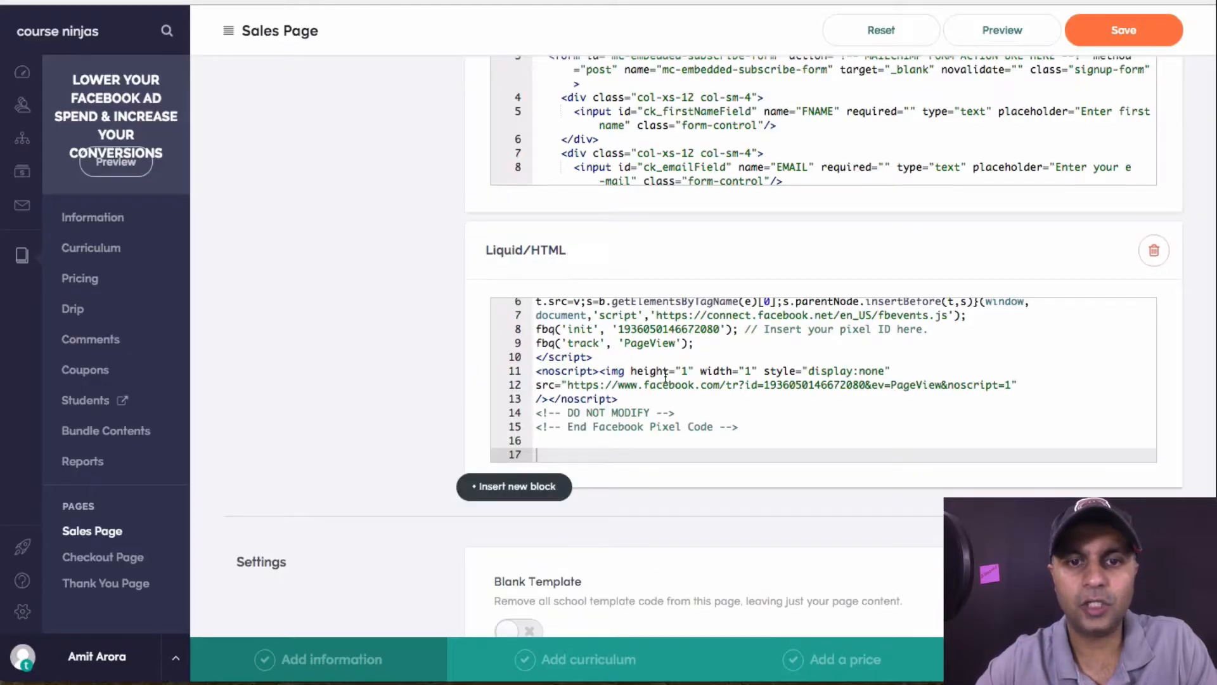
Paste the Analytics script below the pixel code in the Liquid/HTML block, then return to Analytics Home
key(super+v)
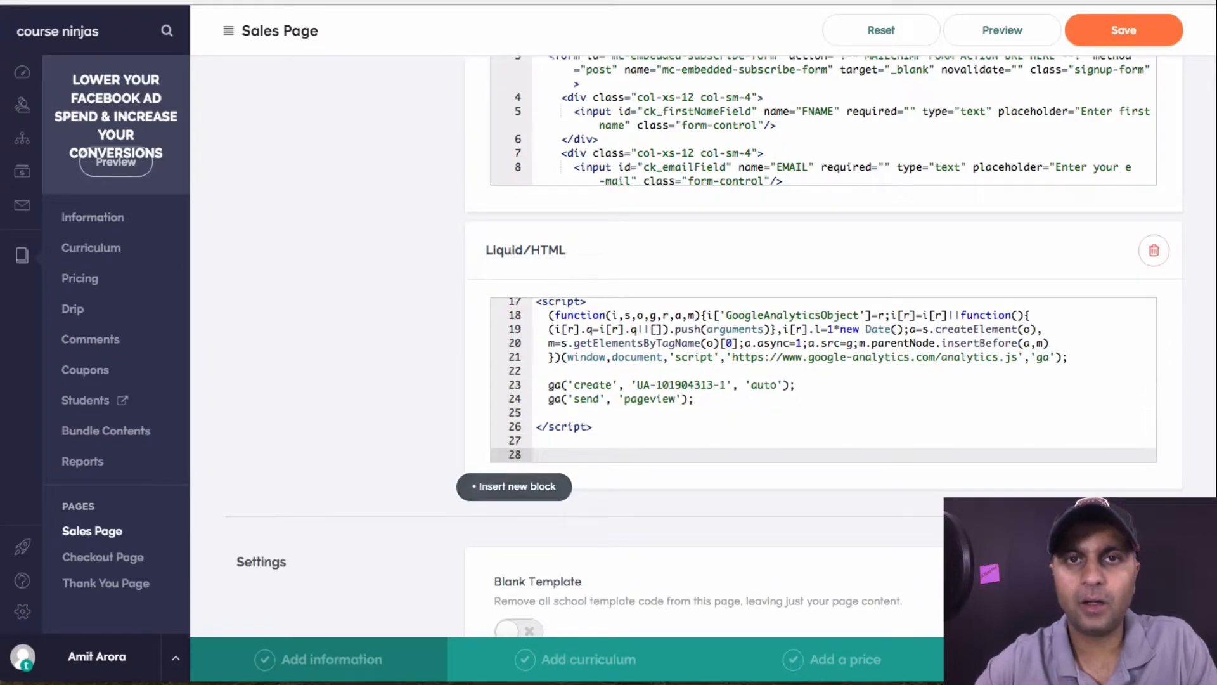
click(82, 2)
click(27, 134)
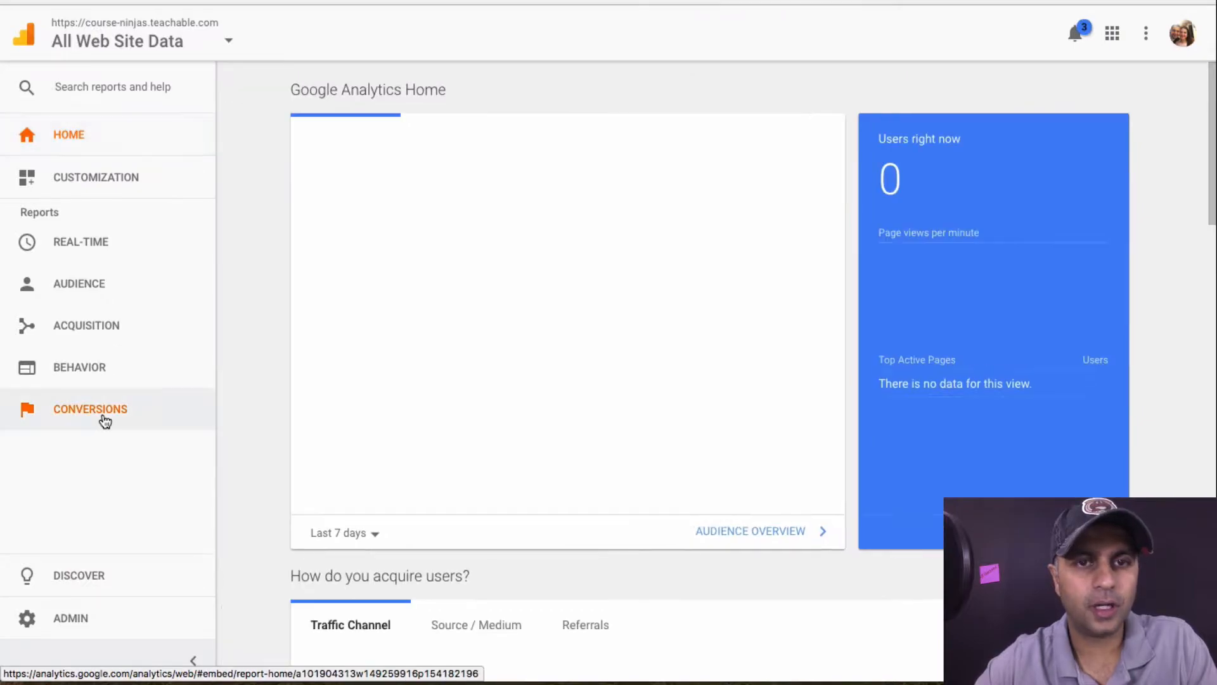
In Admin, switch the account to Lets rock the hotel and expand the Audience reports
click(79, 619)
click(277, 190)
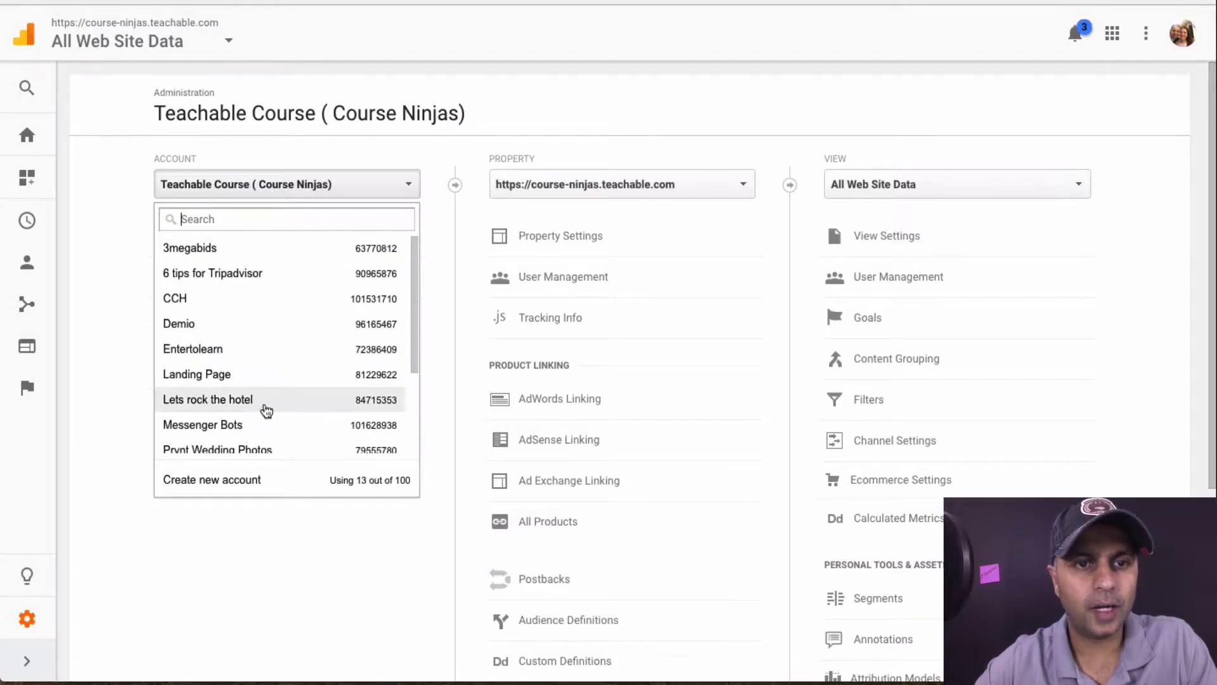
click(266, 401)
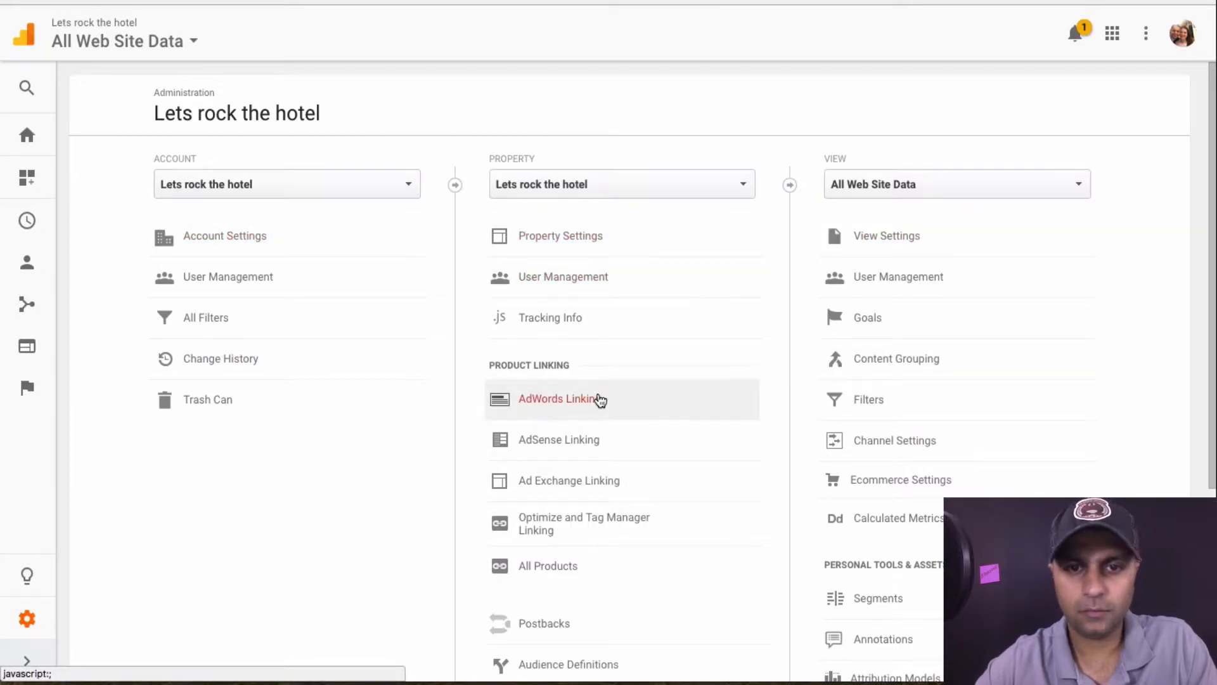
scroll(598, 398, down, 4)
scroll(598, 398, up, 4)
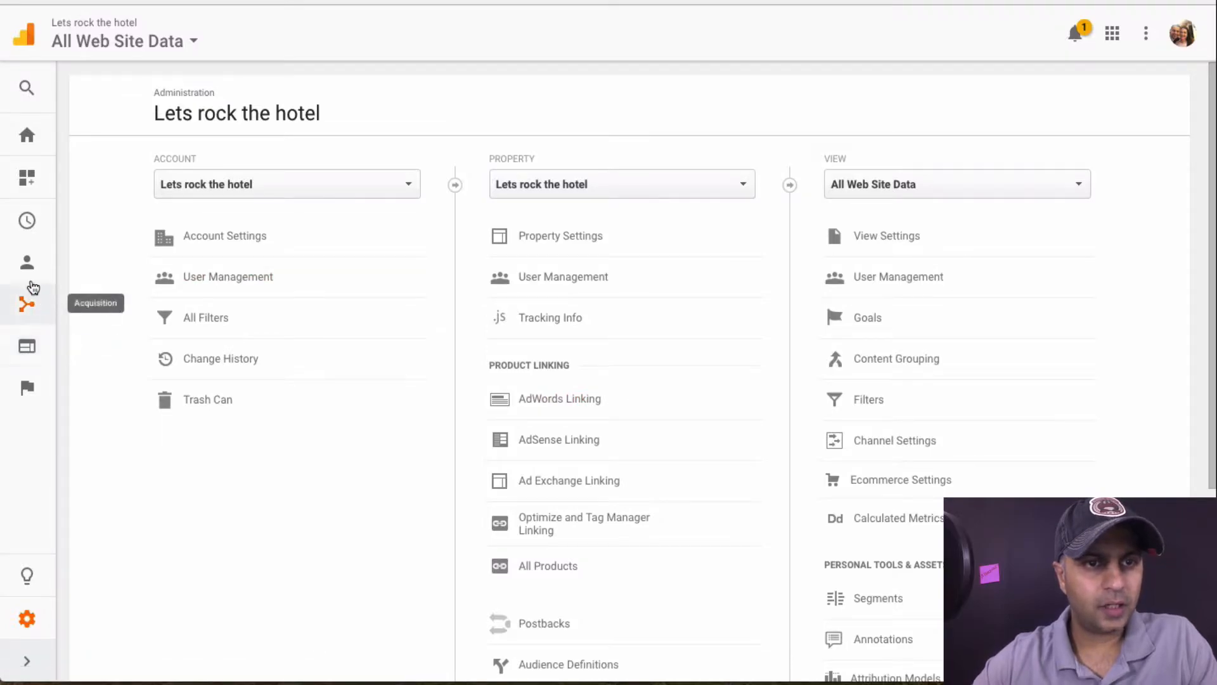
click(28, 266)
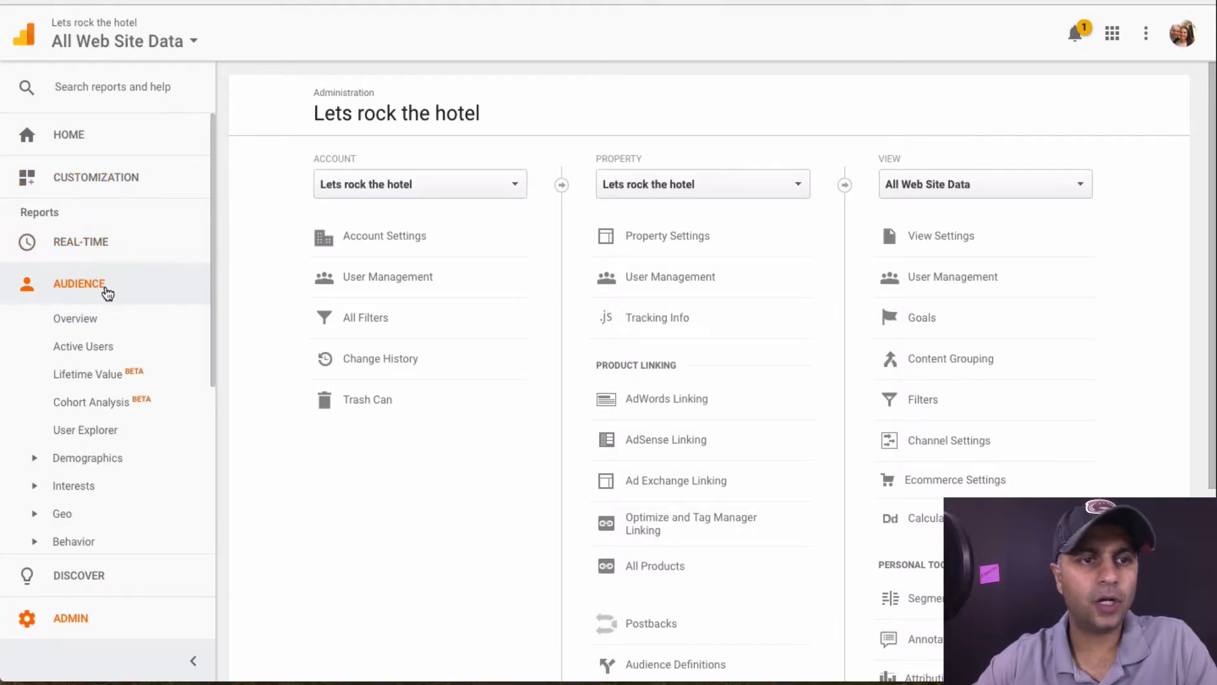
Open Audience Overview for Jun 22–28, 2017 and inspect the daily session points on the chart
click(97, 332)
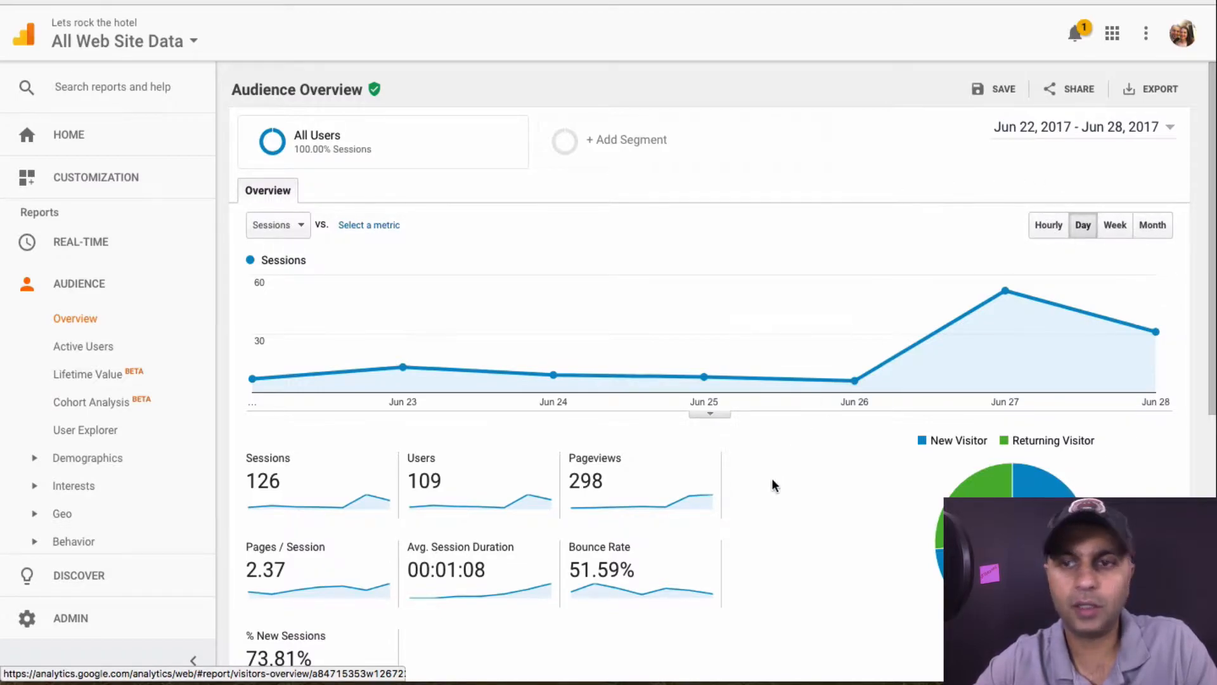
mouse_move(1032, 307)
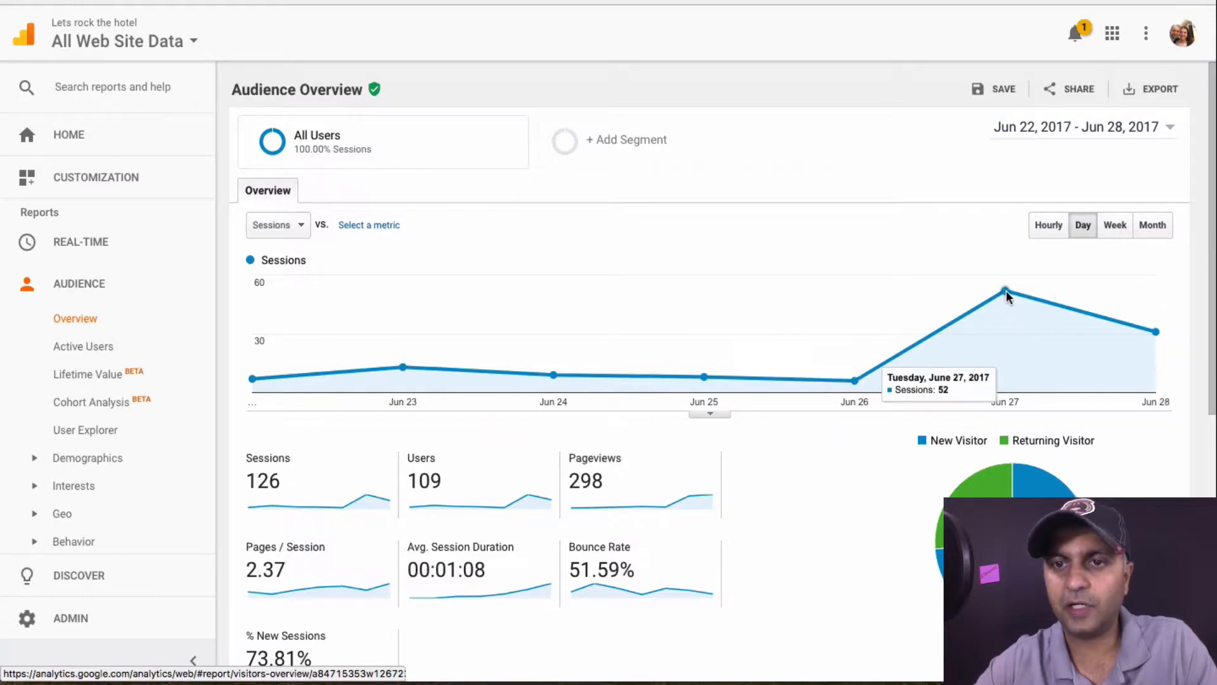
mouse_move(1150, 338)
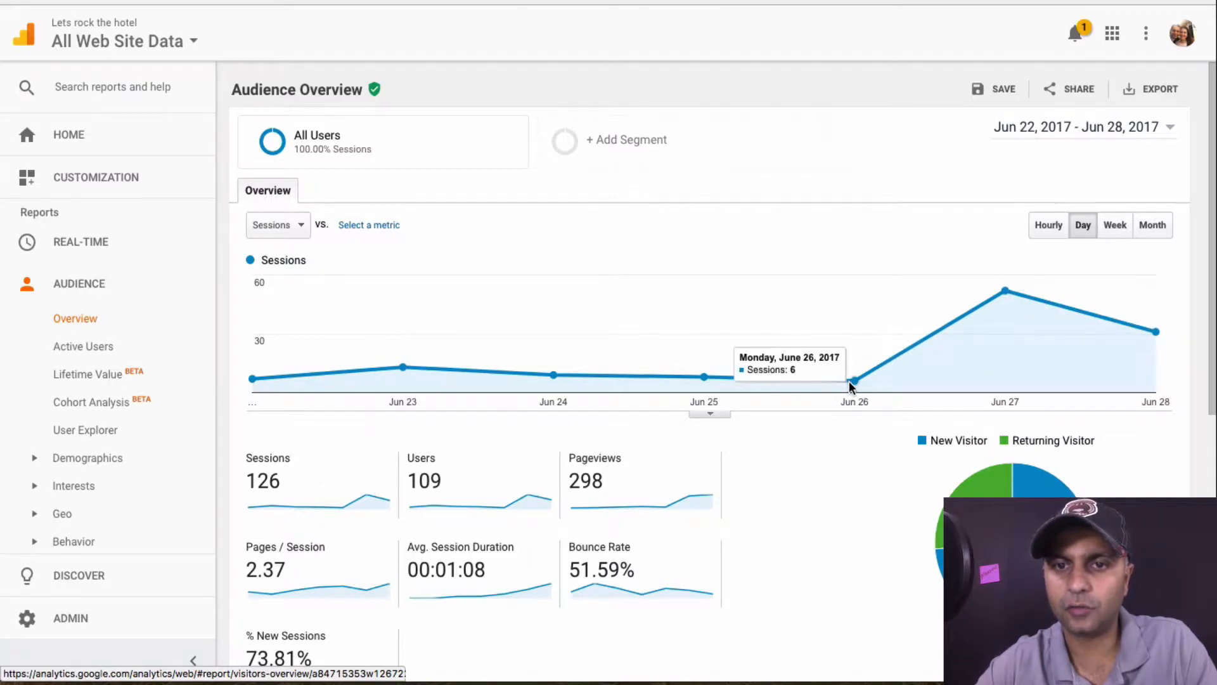
mouse_move(636, 383)
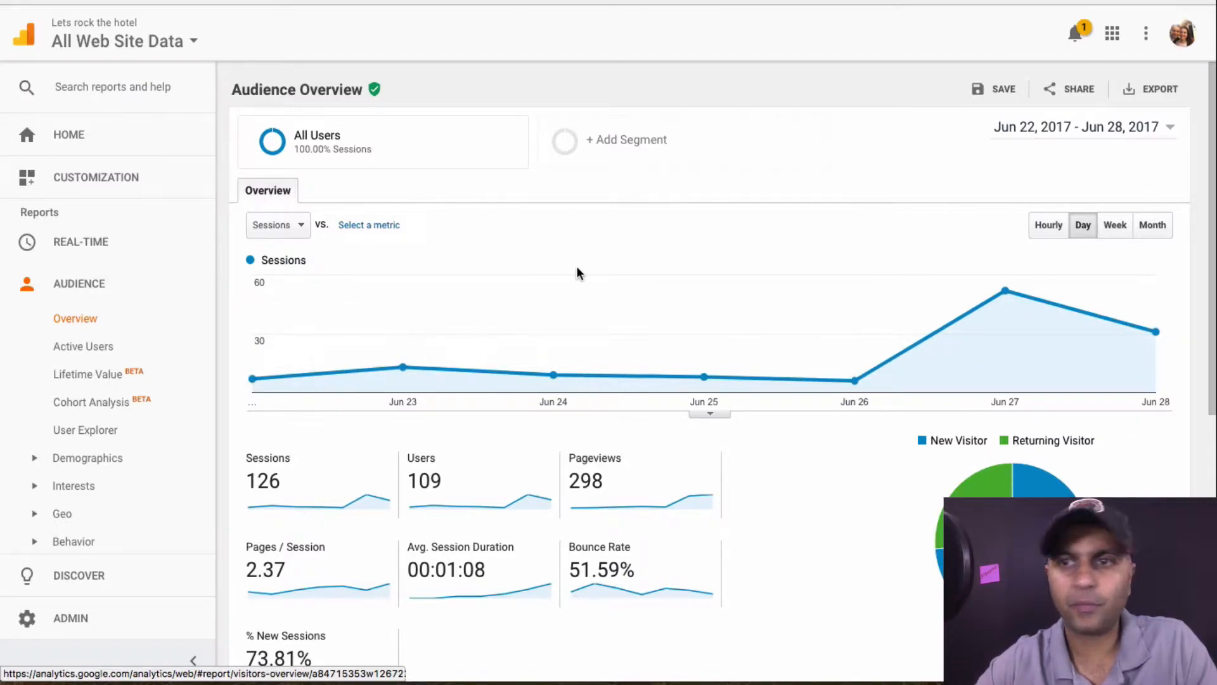
click(1159, 231)
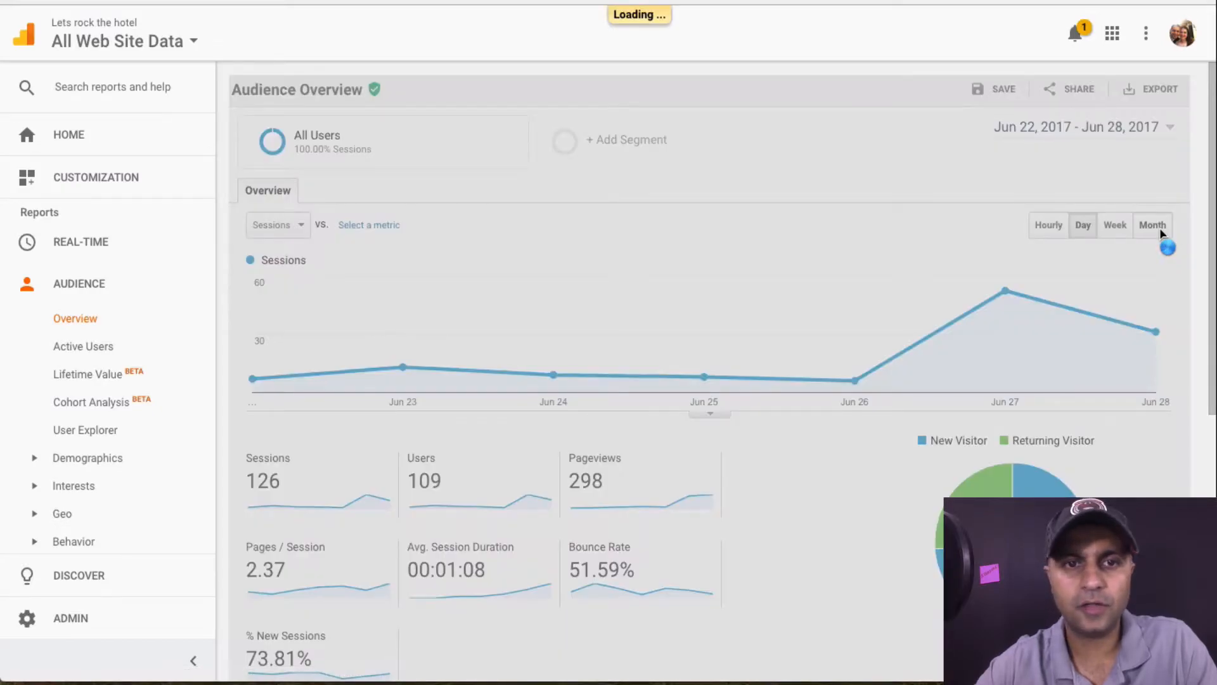
scroll(801, 381, down, 3)
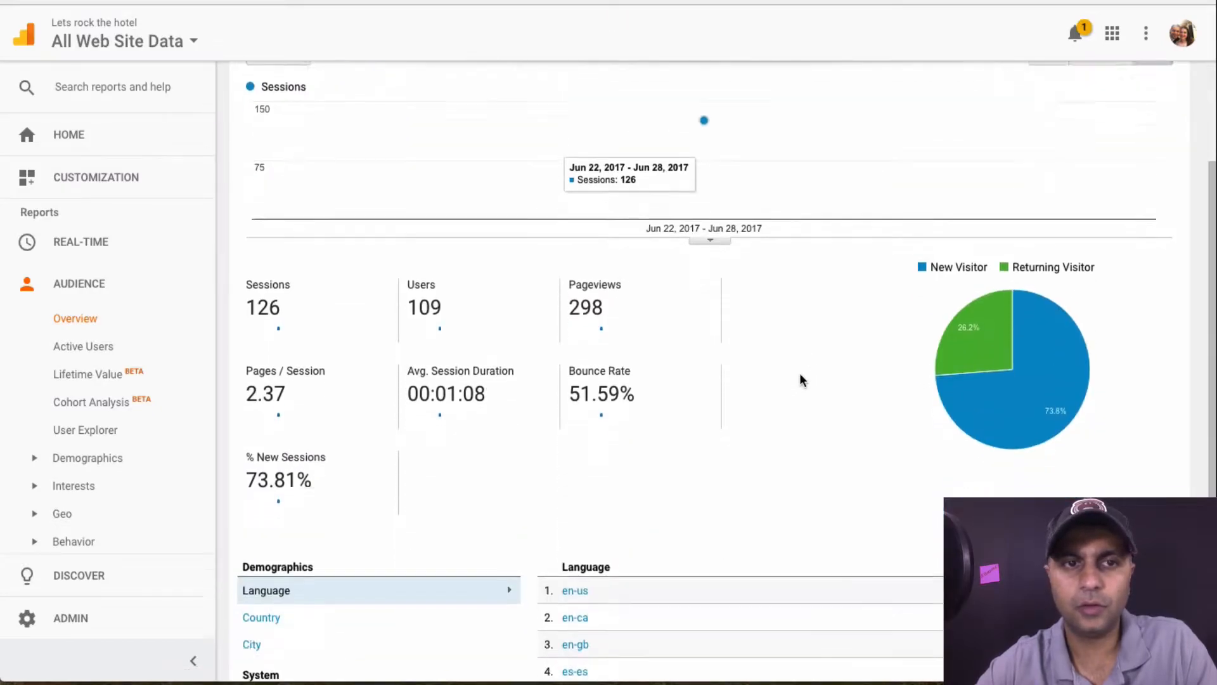
scroll(802, 380, up, 3)
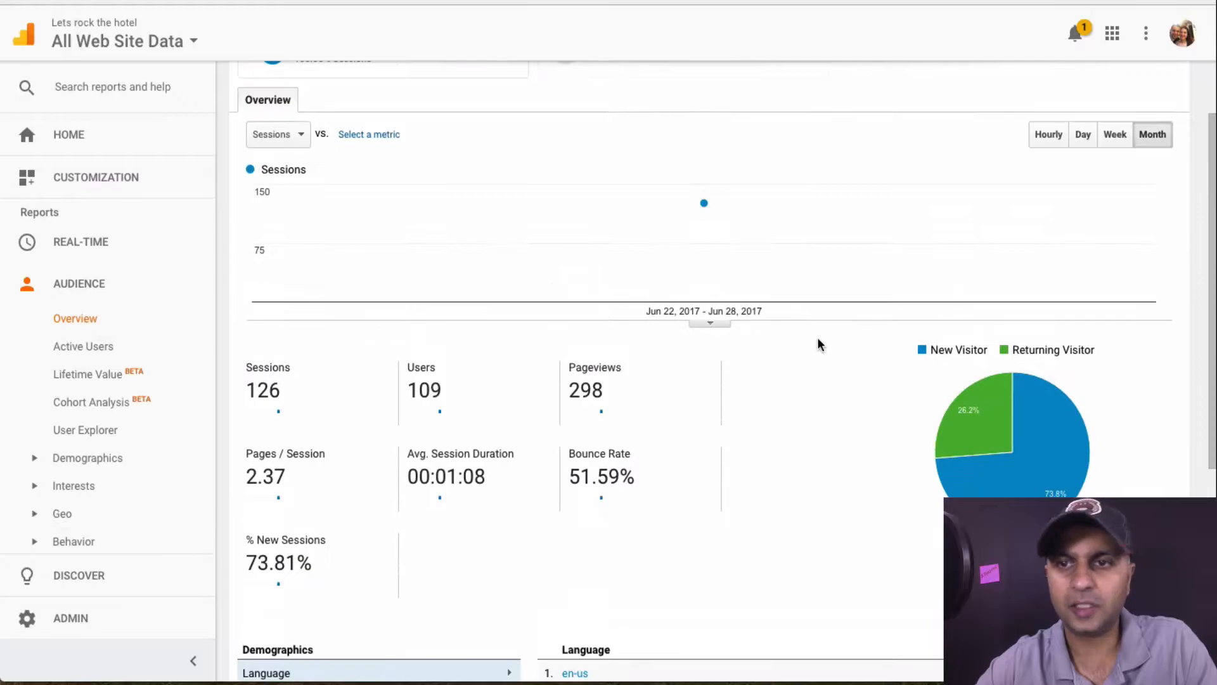
click(1086, 141)
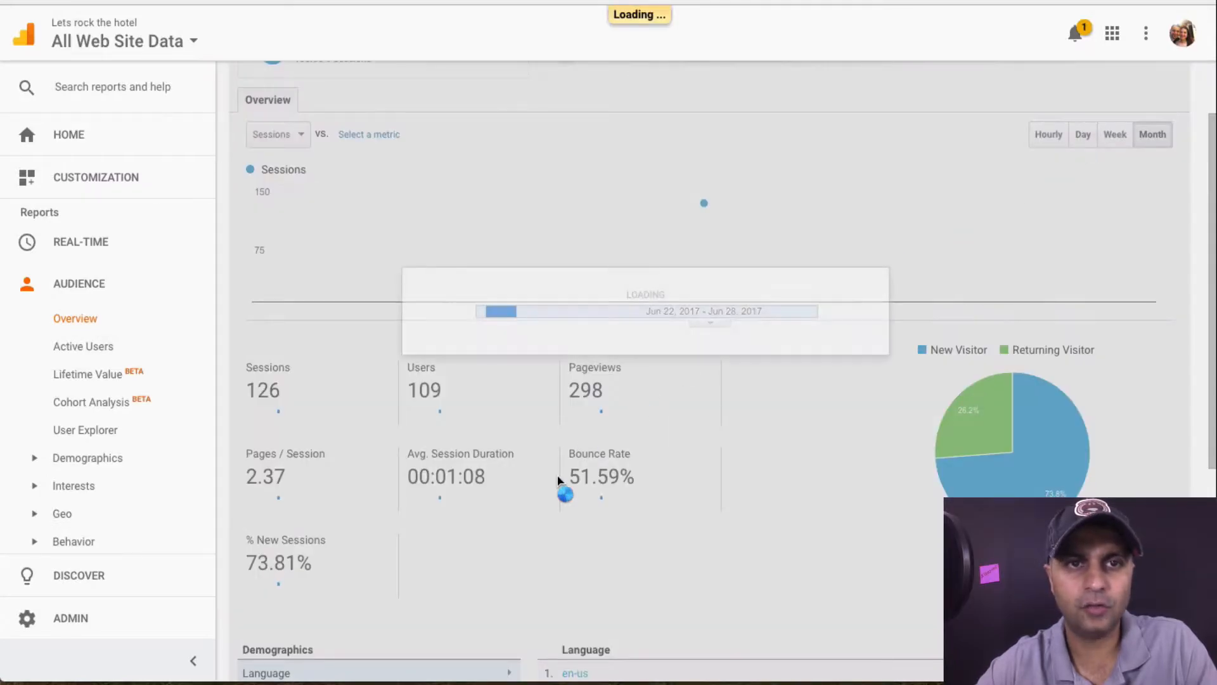
scroll(558, 482, down, 3)
scroll(558, 482, down, 3)
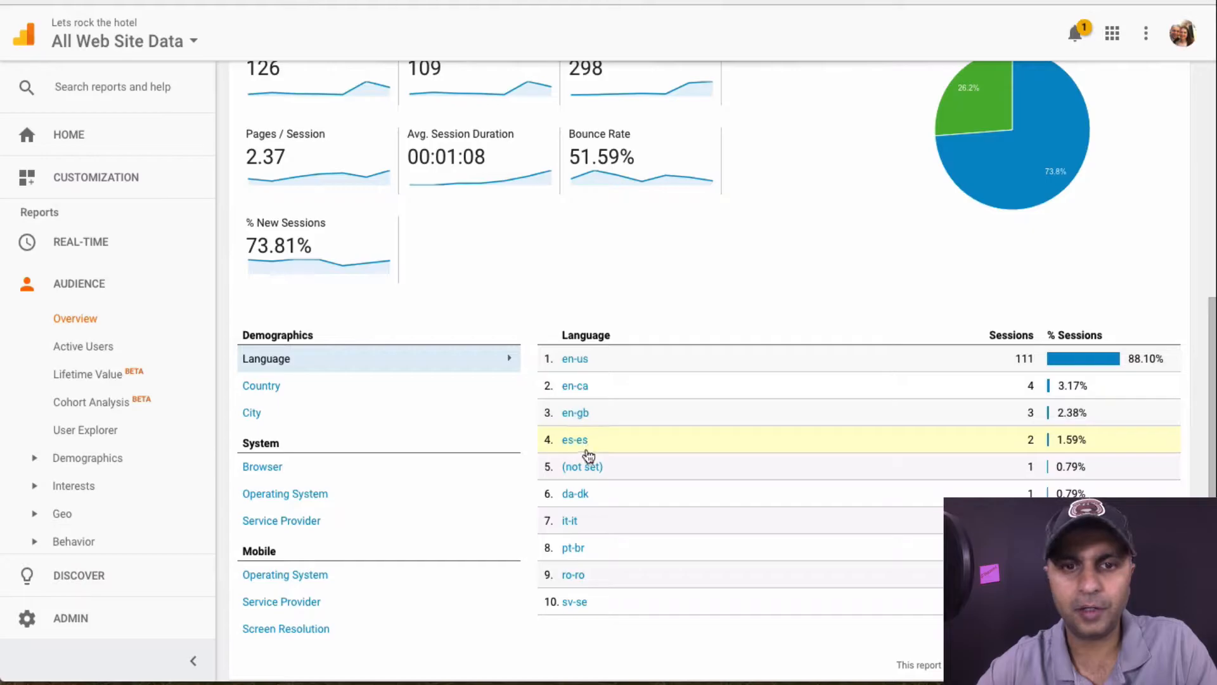
click(575, 440)
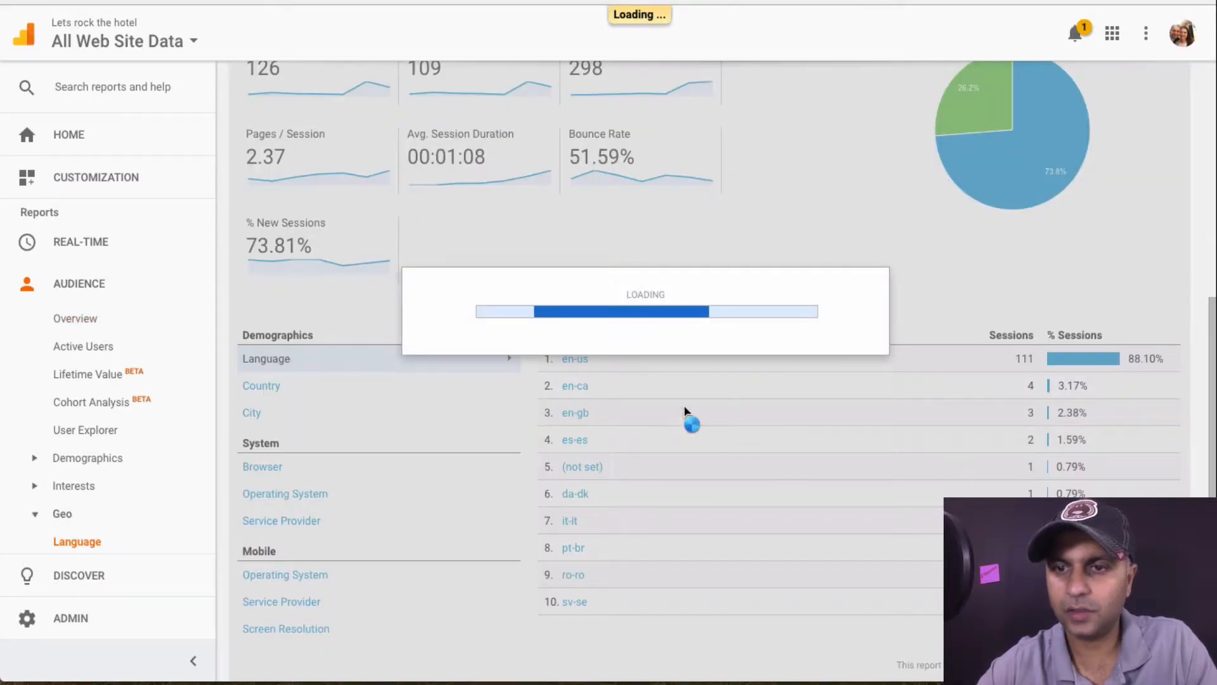
scroll(631, 288, down, 3)
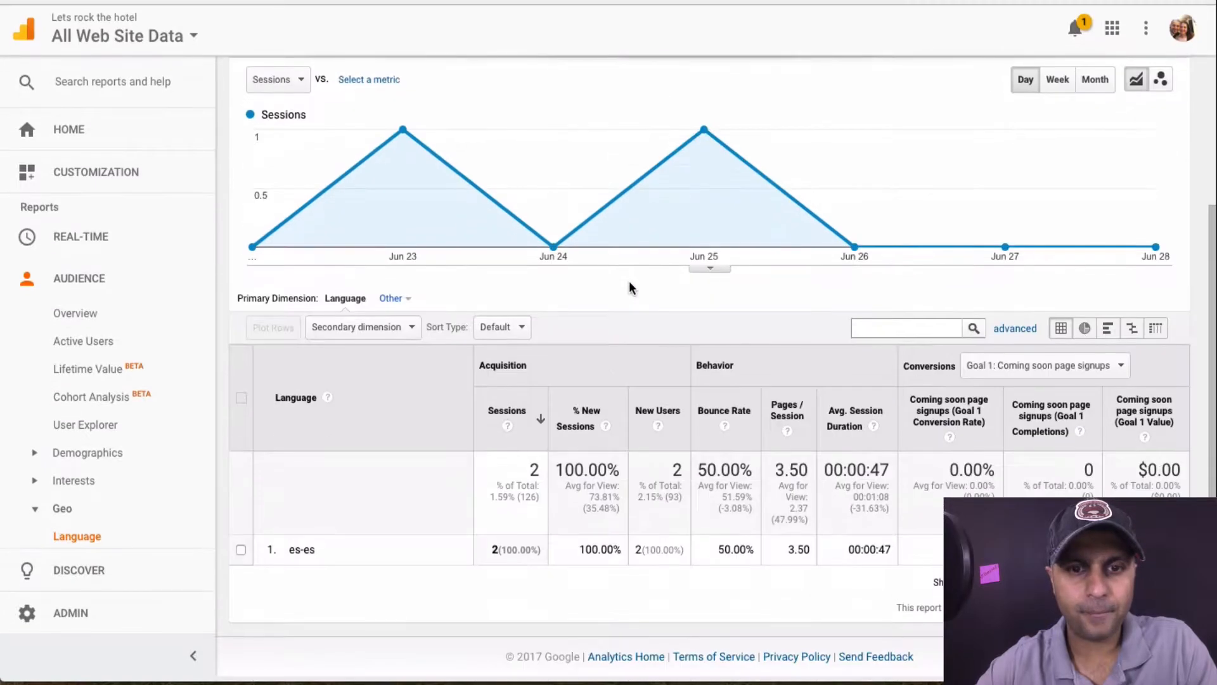
scroll(630, 288, up, 3)
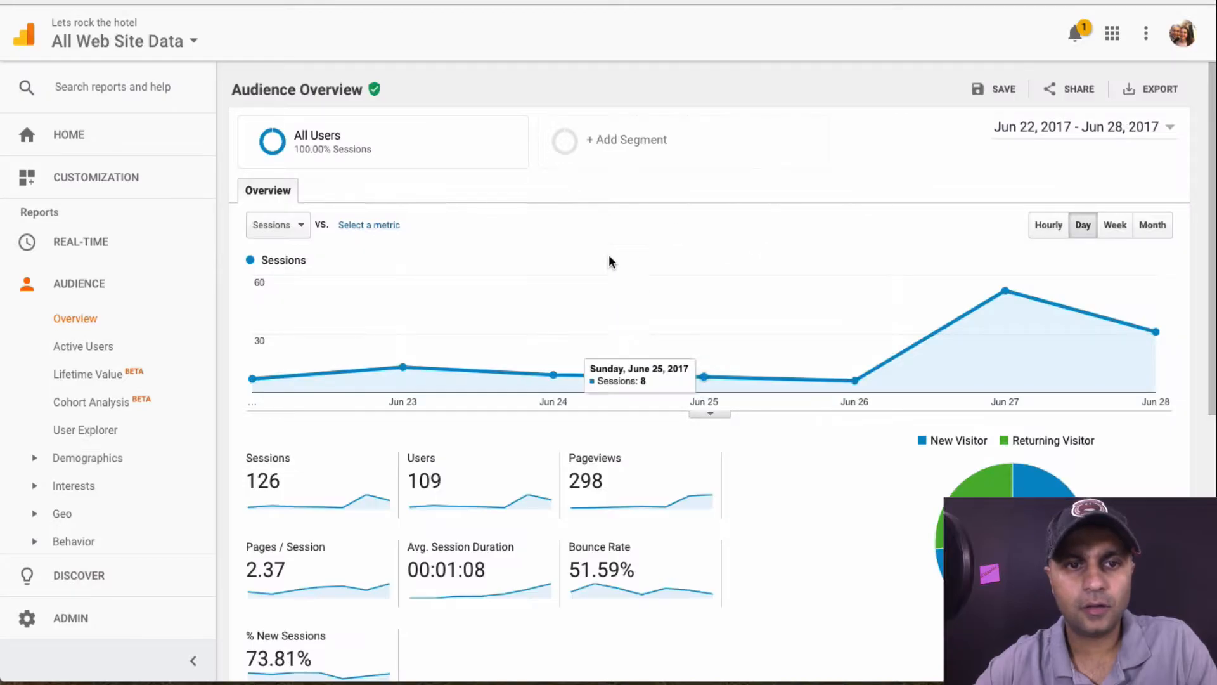
scroll(655, 318, down, 4)
drag(241, 308, 305, 308)
click(347, 308)
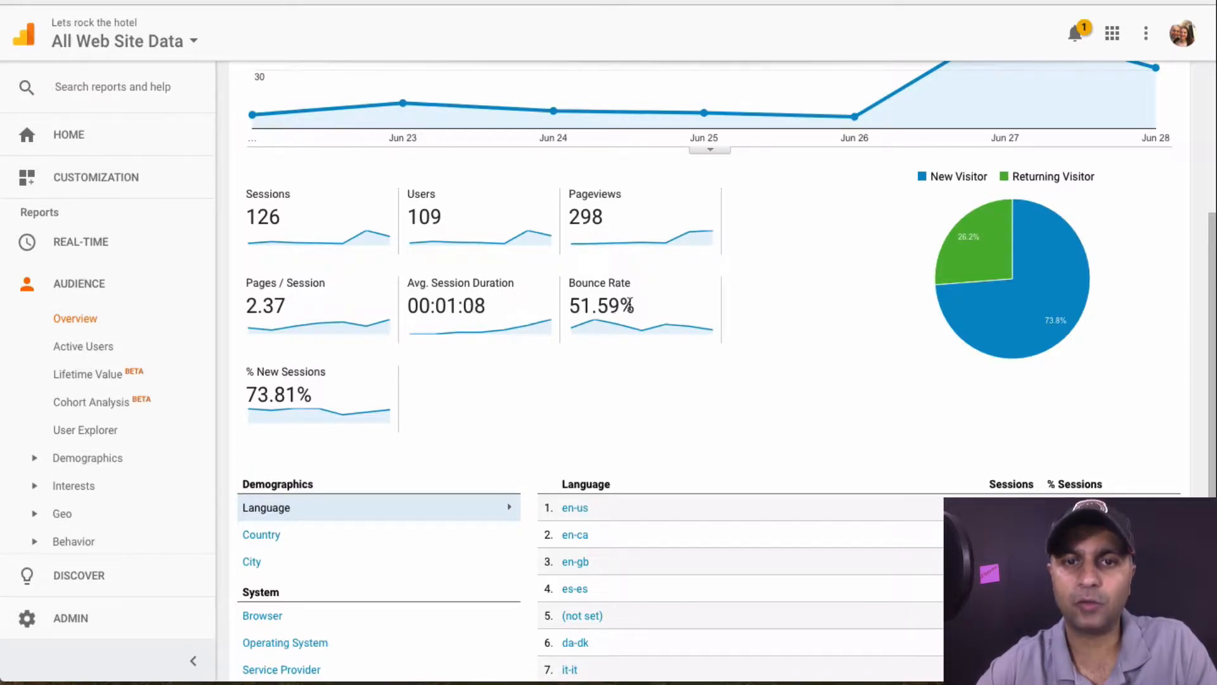
Highlight the Users figure and the 51.59% bounce rate in Audience Overview, scrolling through the metrics
drag(631, 306, 557, 302)
click(558, 388)
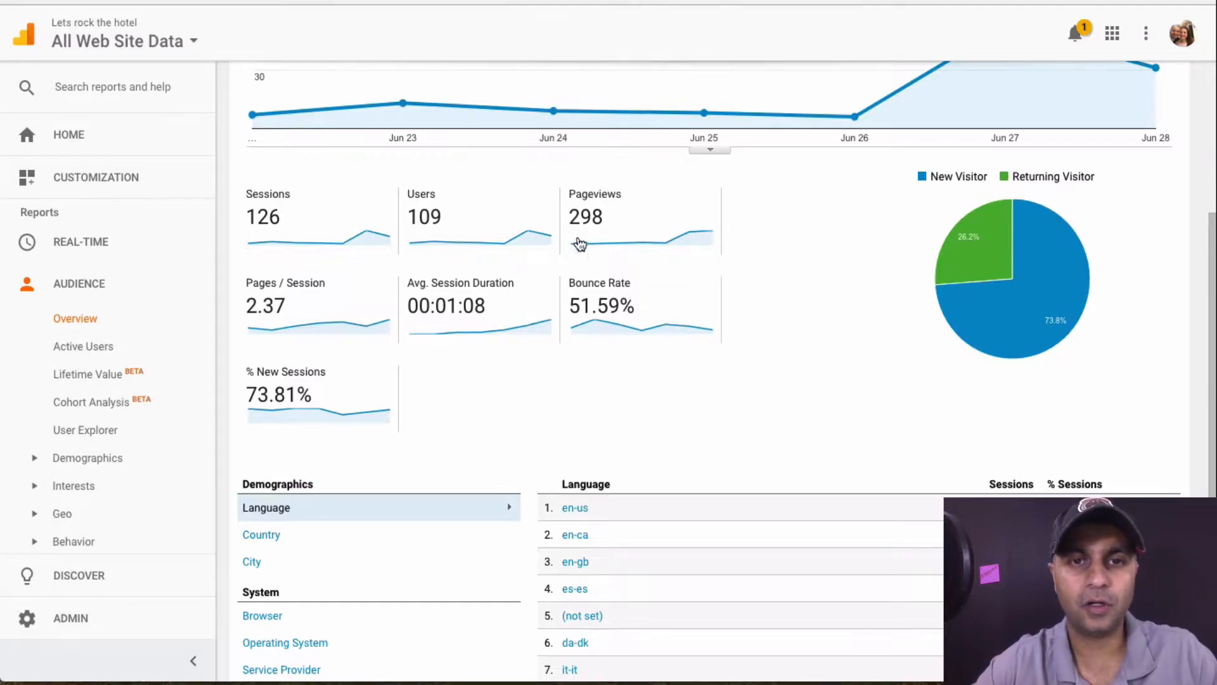
drag(450, 218, 400, 214)
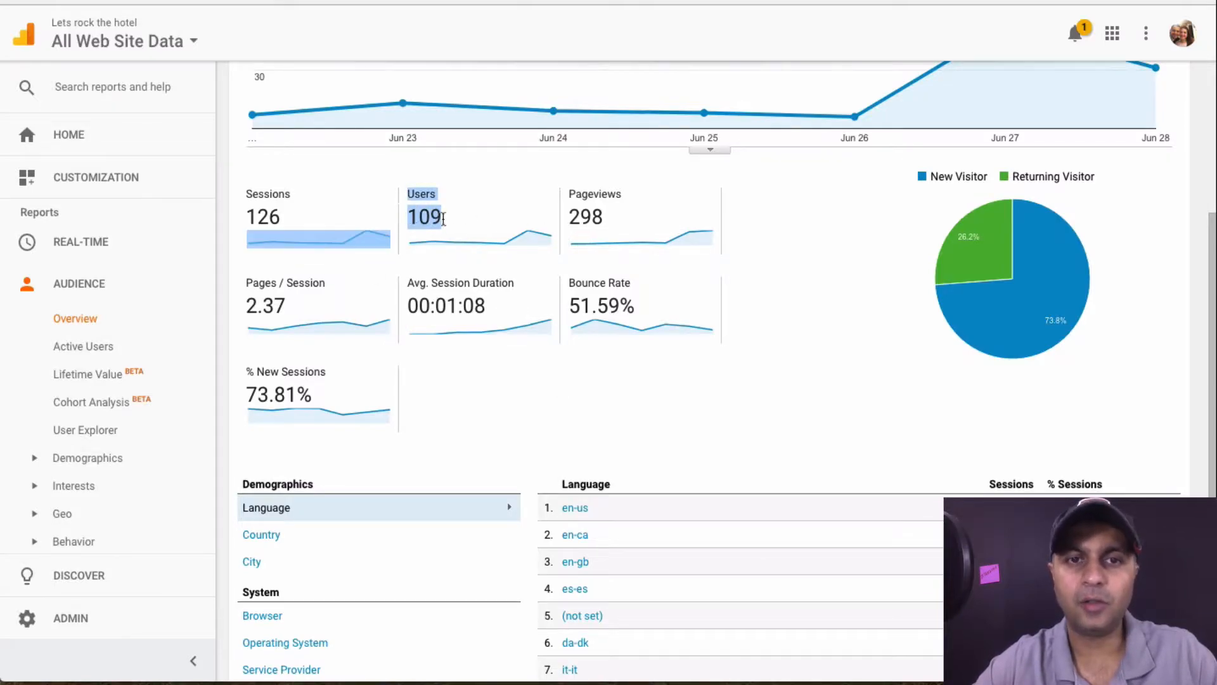
click(440, 220)
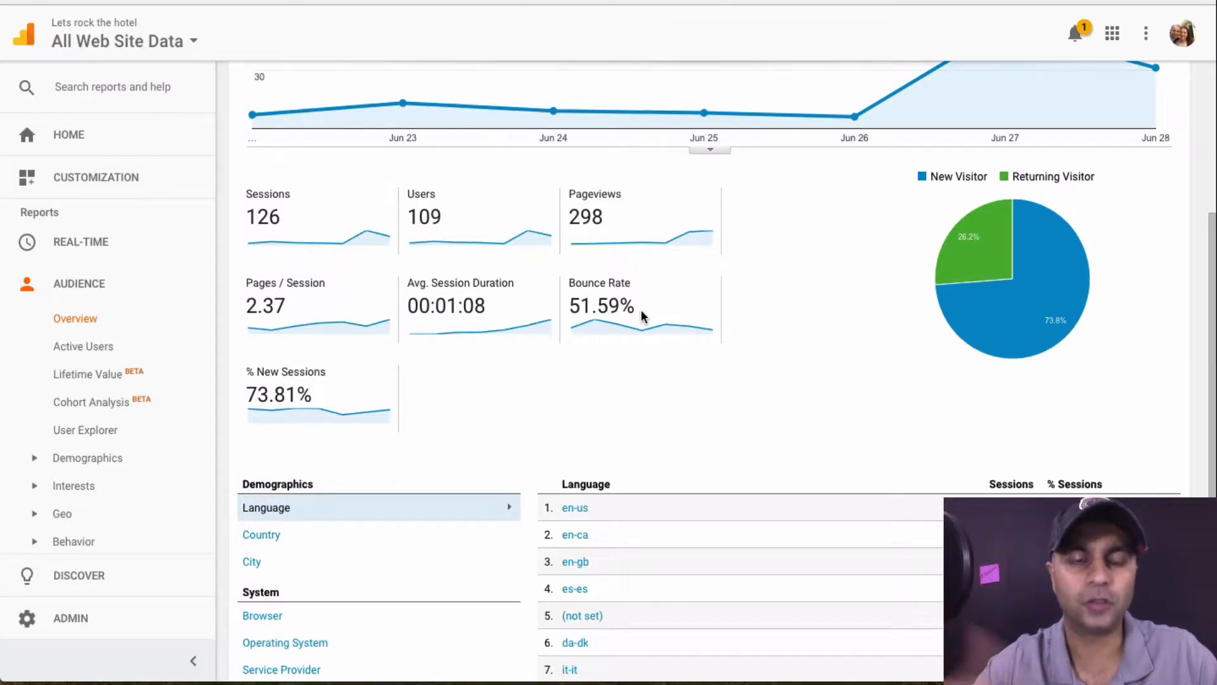
drag(571, 305, 632, 307)
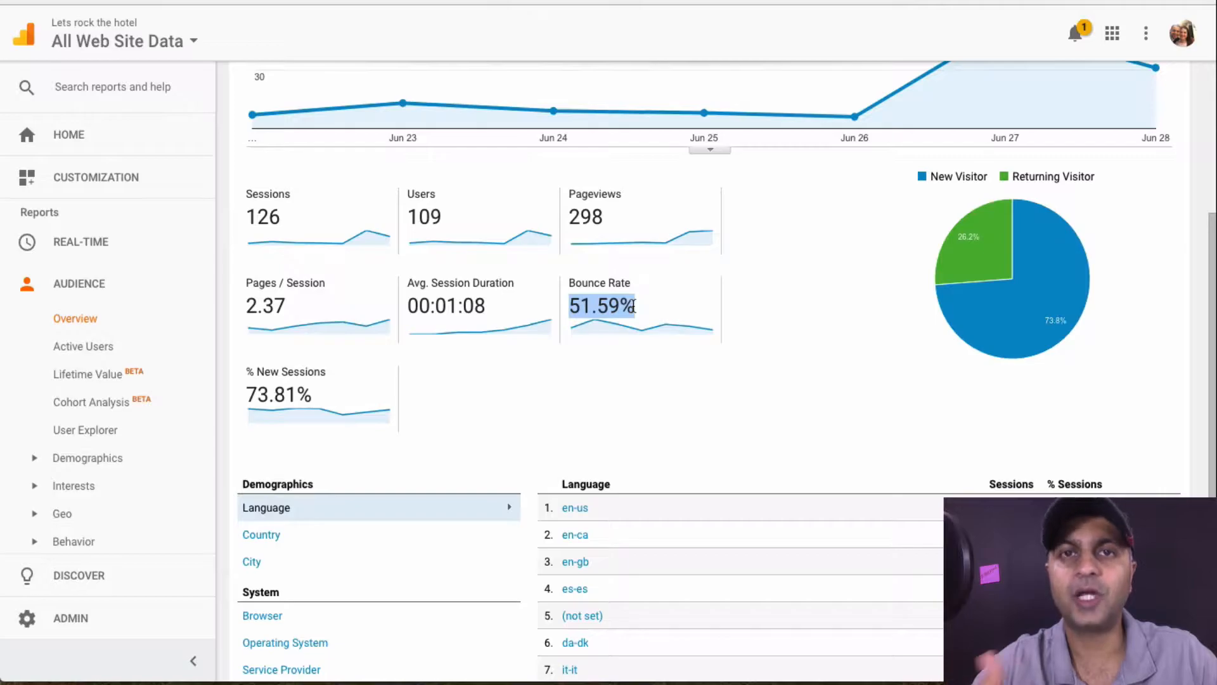
scroll(632, 307, down, 3)
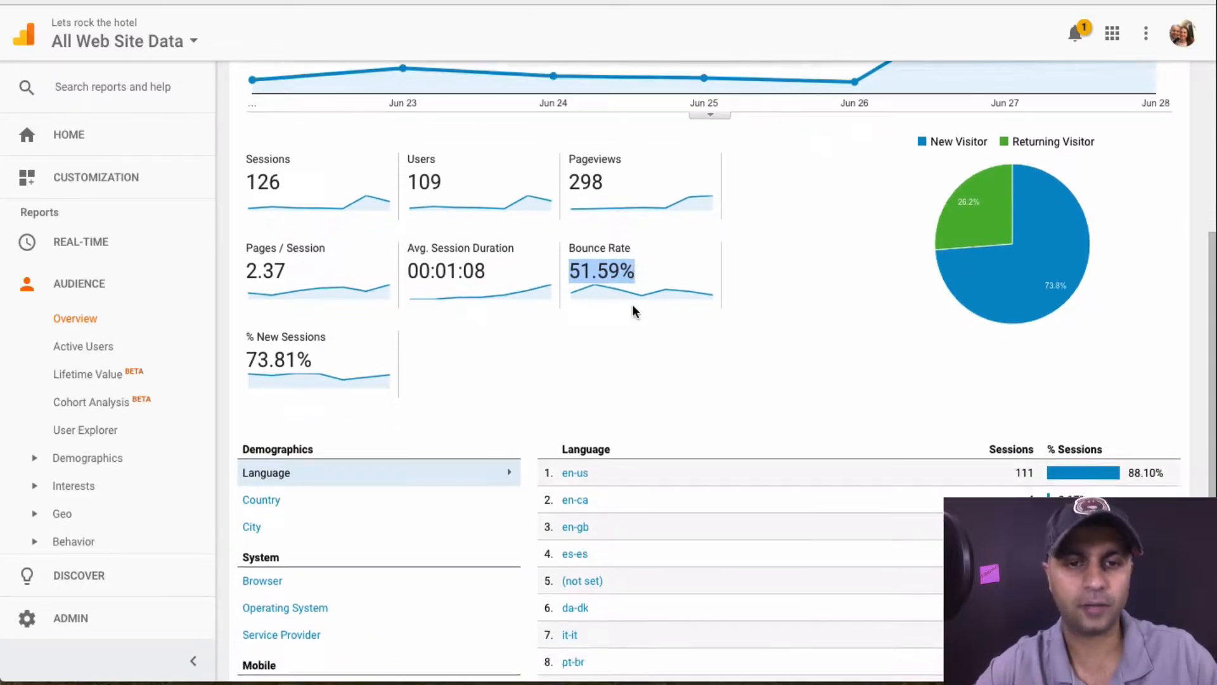
scroll(632, 313, up, 7)
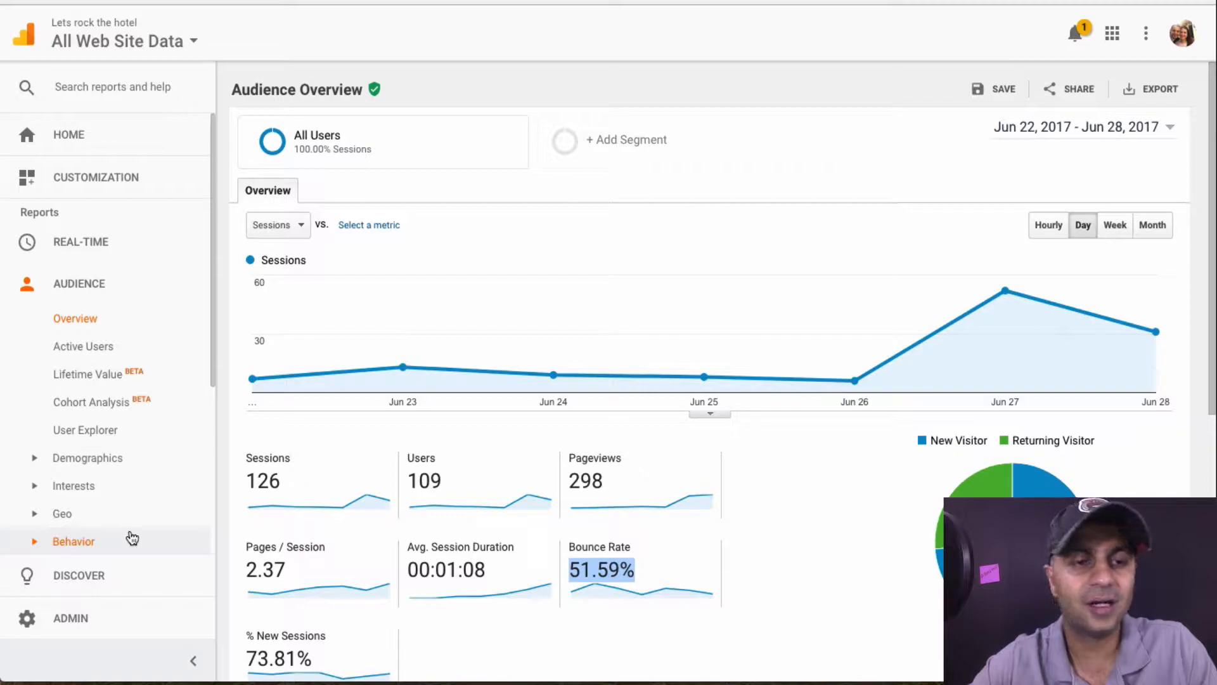
scroll(128, 535, down, 4)
scroll(128, 535, up, 5)
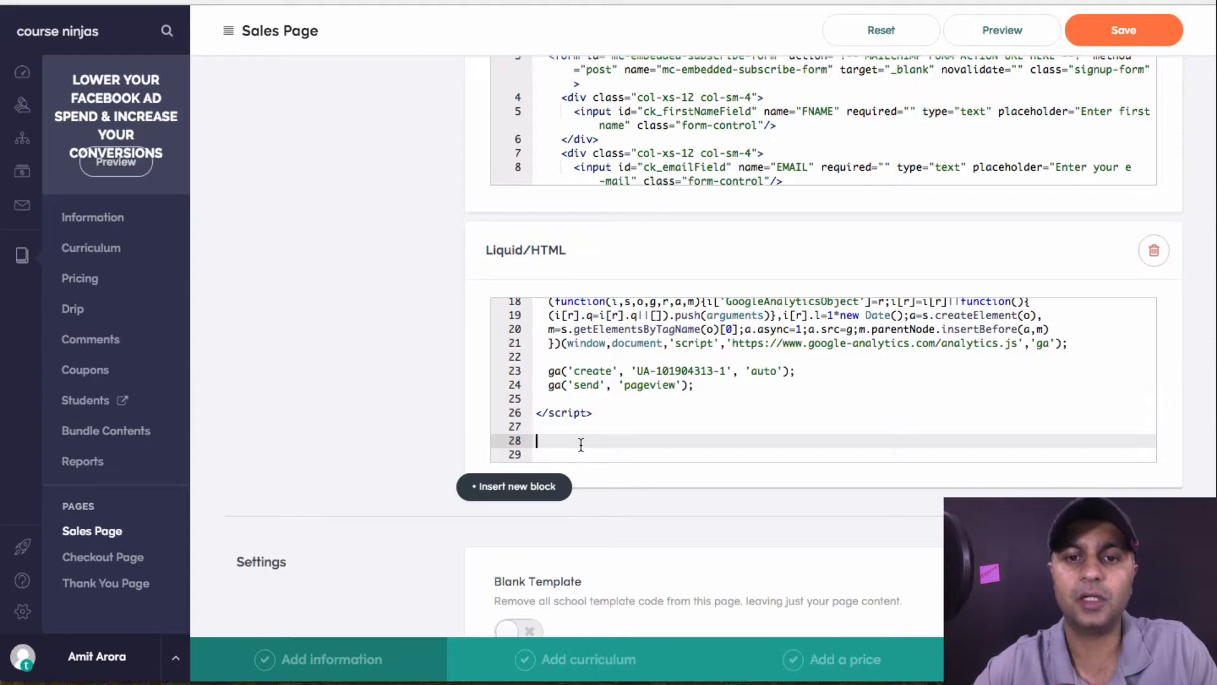
Open a new browser tab and go to hotjar.com
key(super+t)
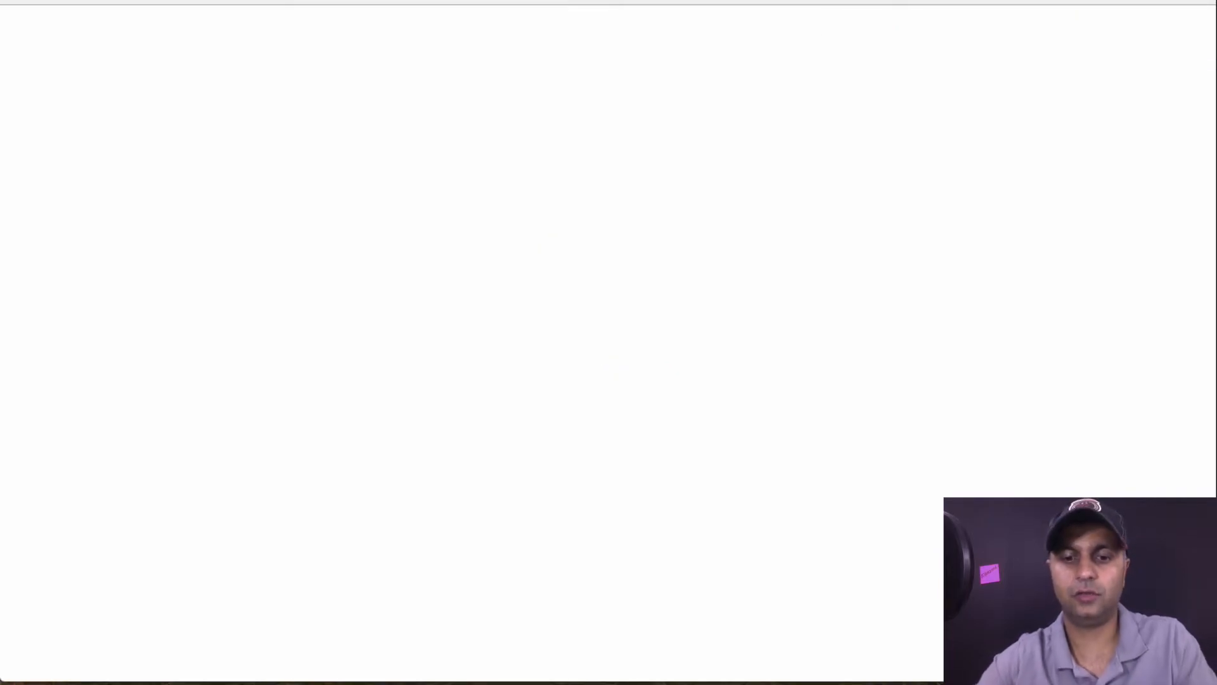
text(ht)
key(BackSpace)
key(BackSpace)
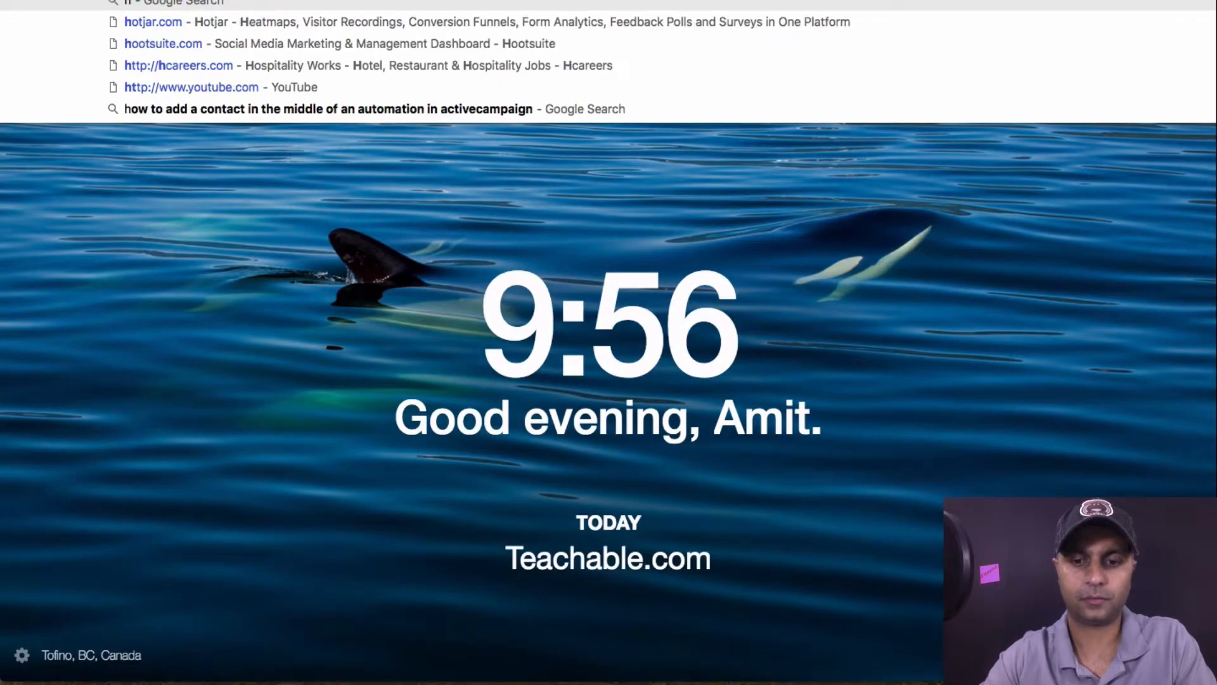
text(ot)
key(Return)
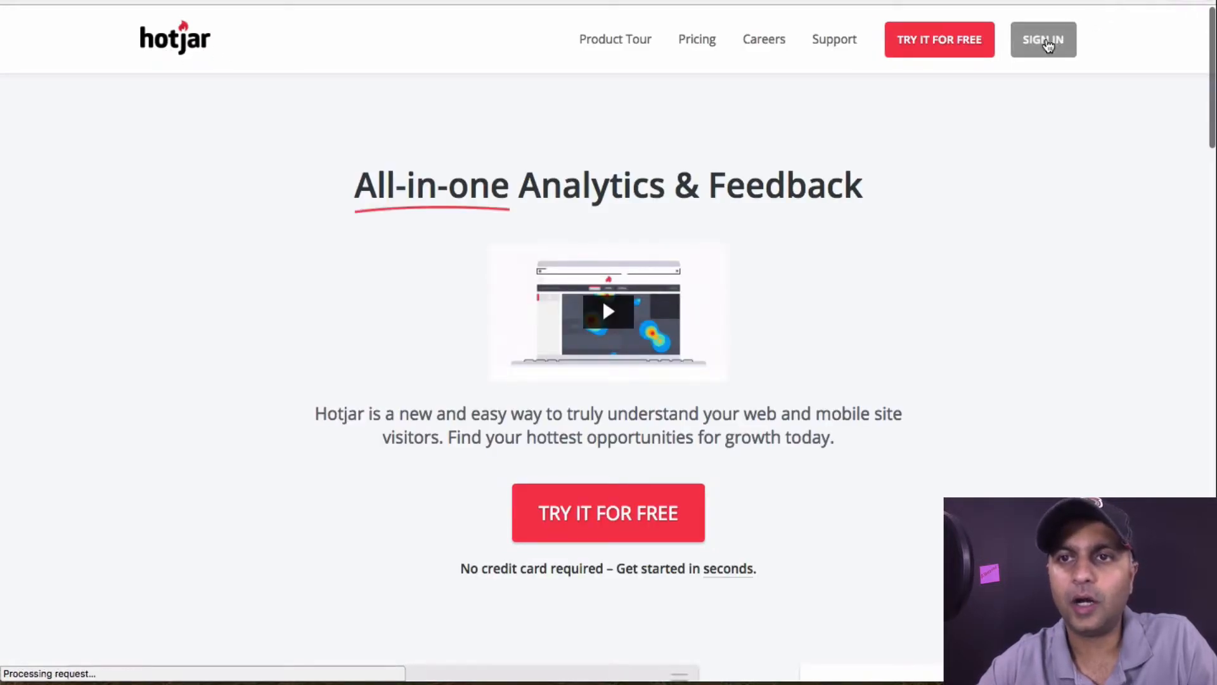
Sign in to Hotjar, open the Heatmaps list and highlight a heatmap's creation date
click(941, 42)
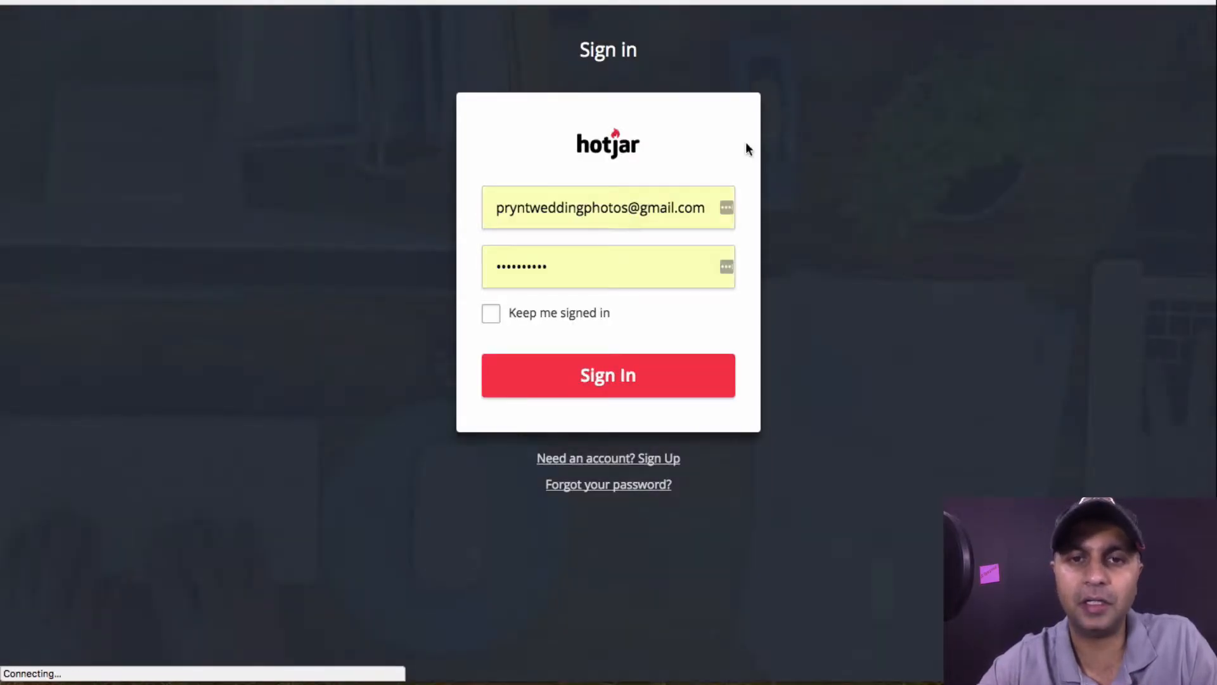
click(599, 389)
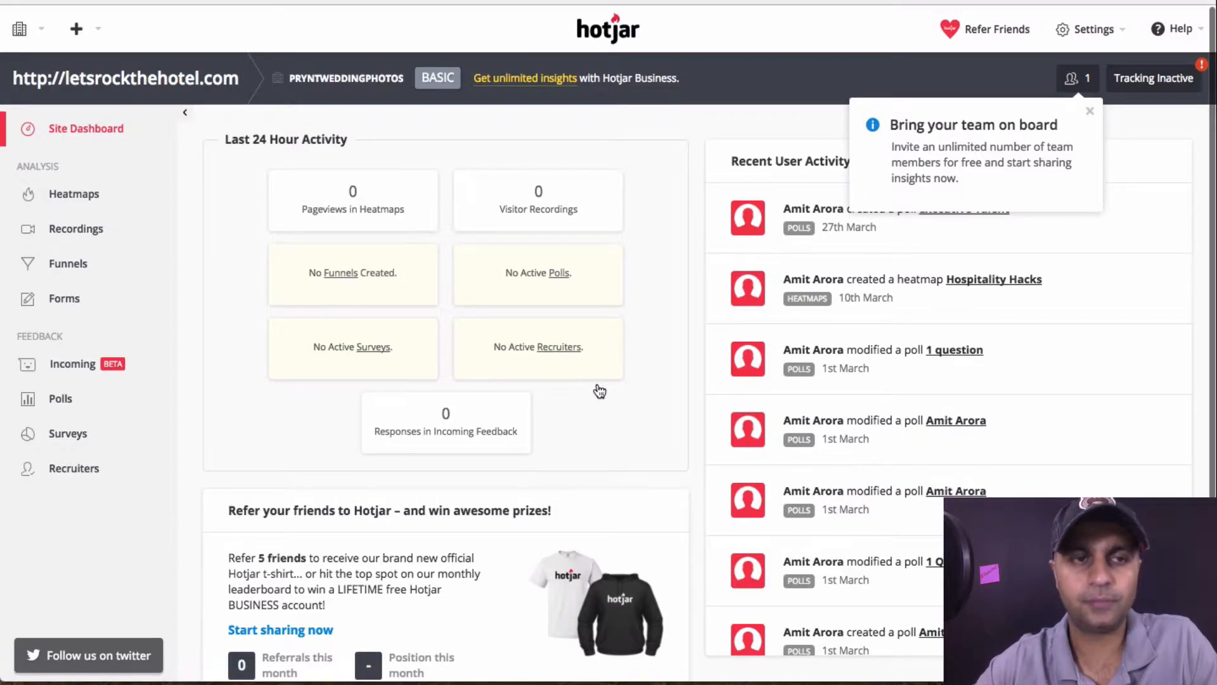
click(69, 201)
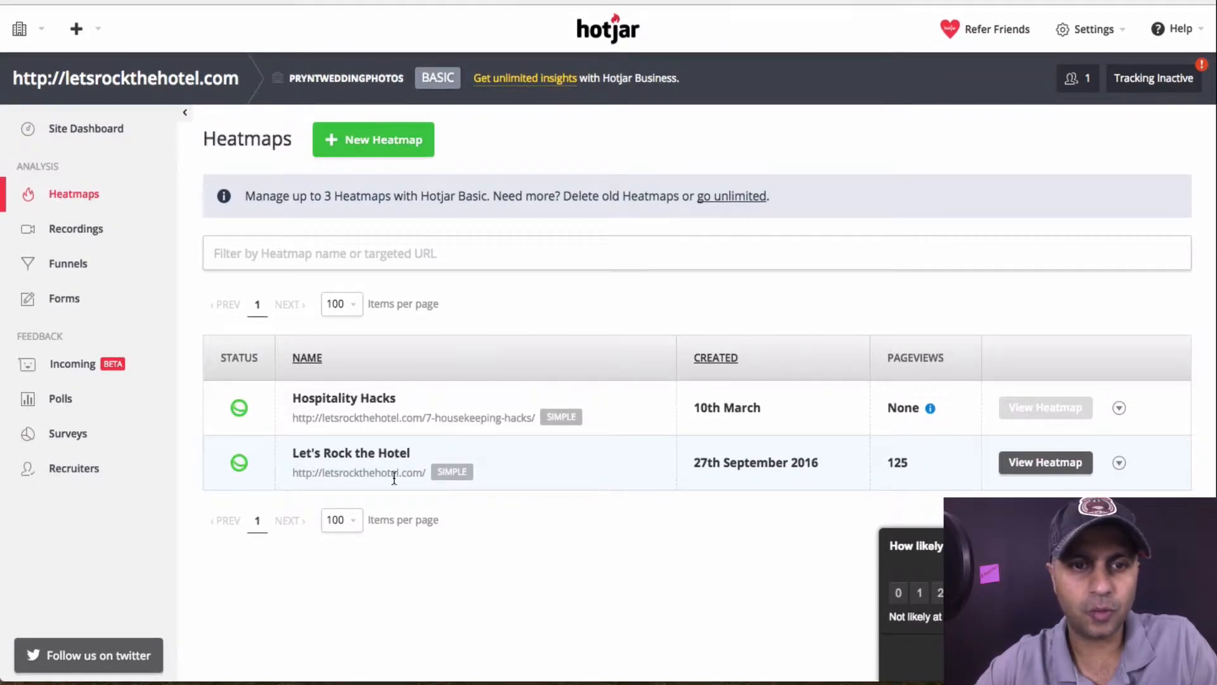
mouse_move(711, 465)
drag(706, 466, 820, 465)
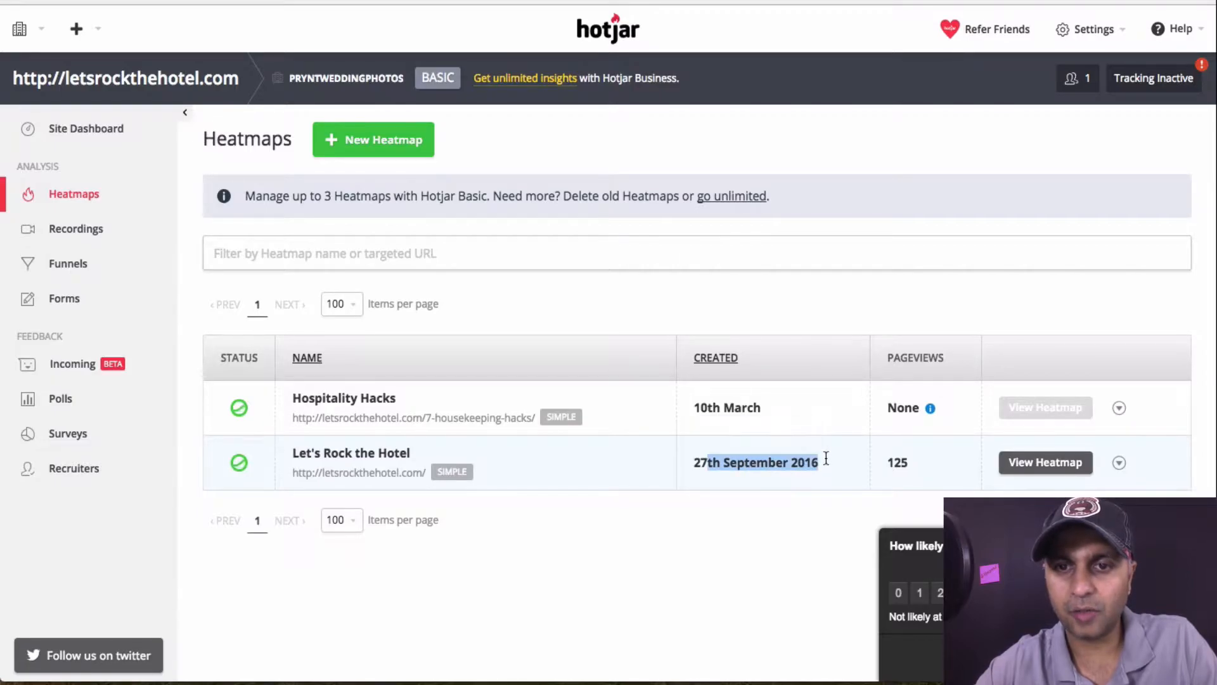
Open the Let's Rock the Hotel heatmap and scroll through its desktop click map and back
click(1046, 462)
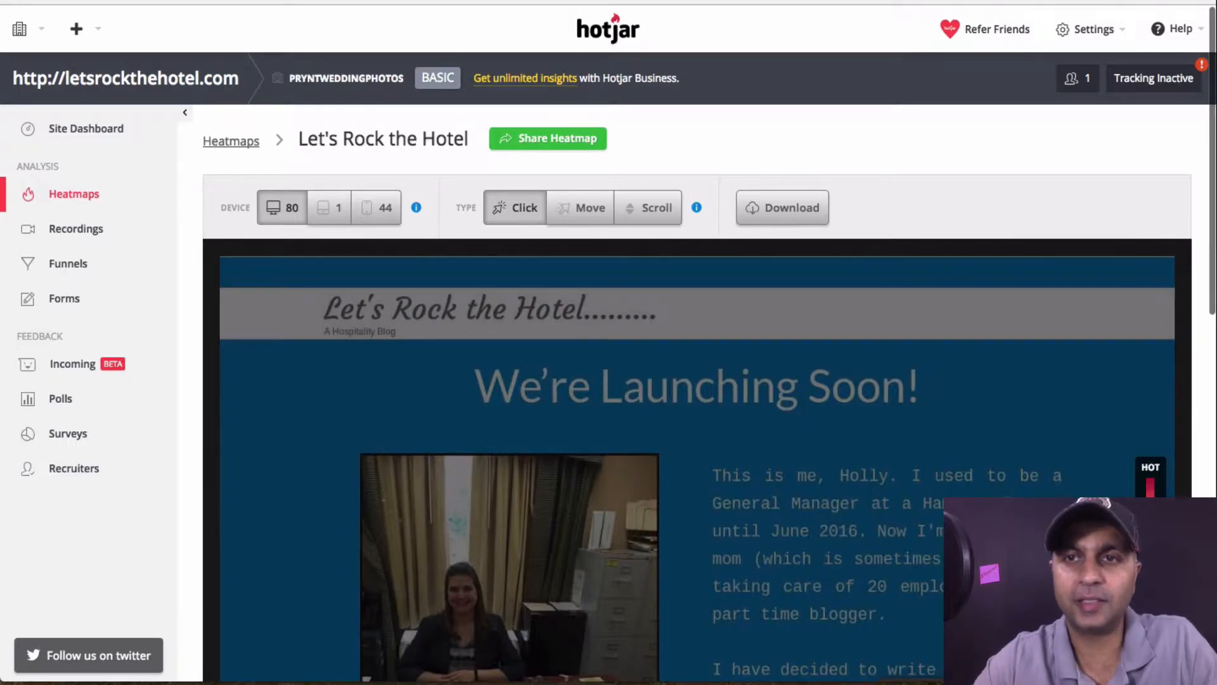
mouse_move(916, 465)
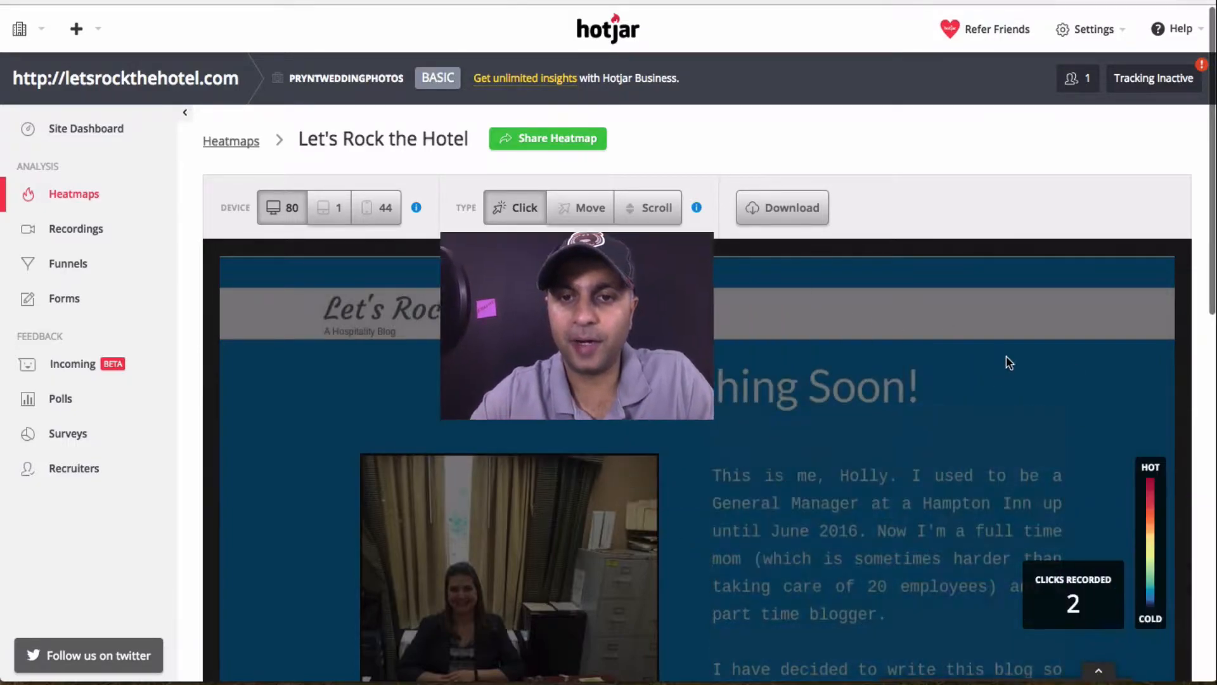
scroll(1008, 355, down, 5)
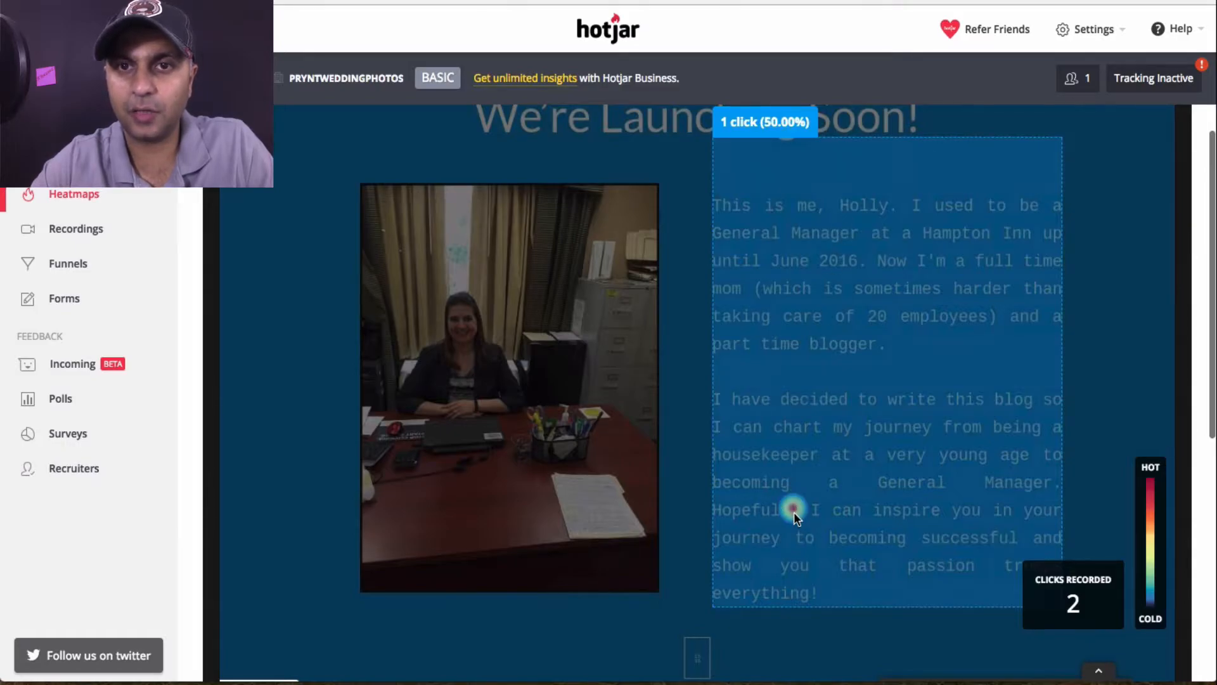
scroll(794, 507, down, 9)
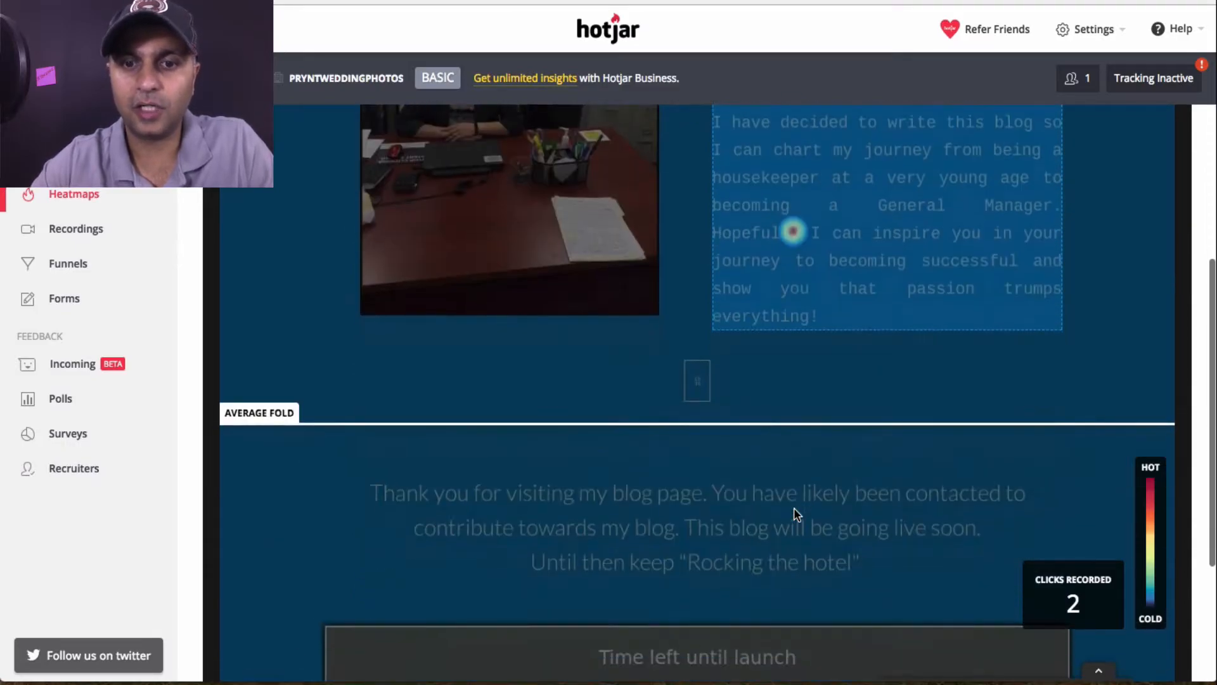
mouse_move(1006, 622)
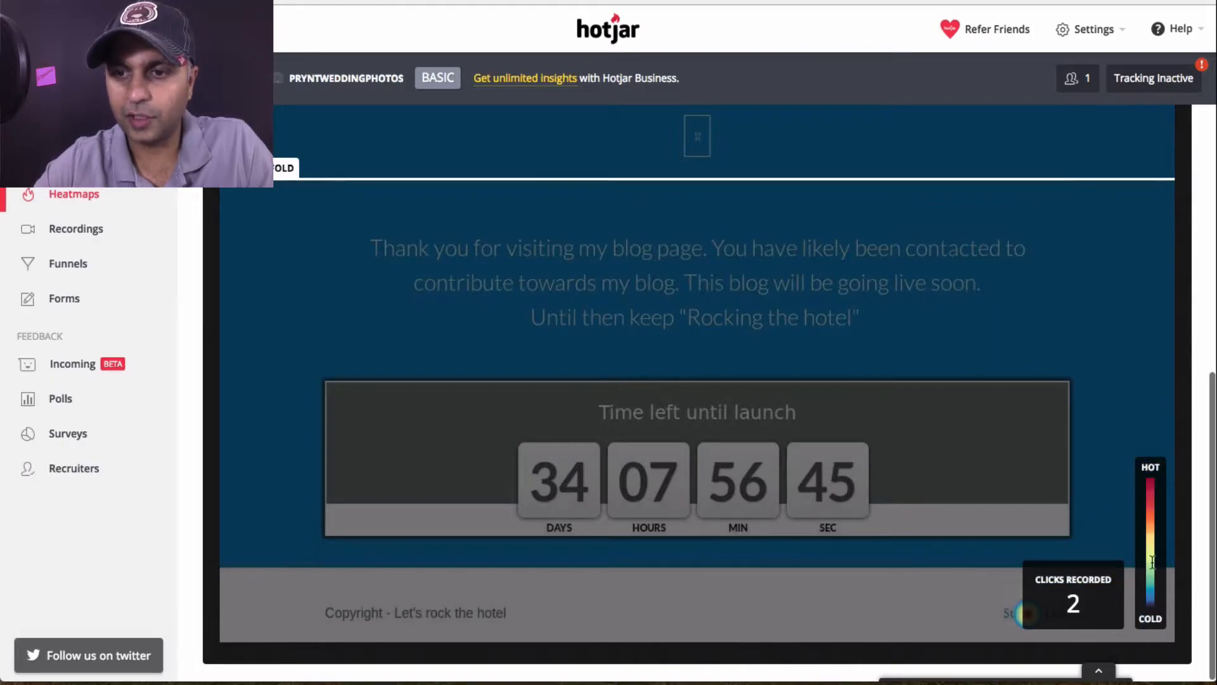
scroll(872, 446, up, 8)
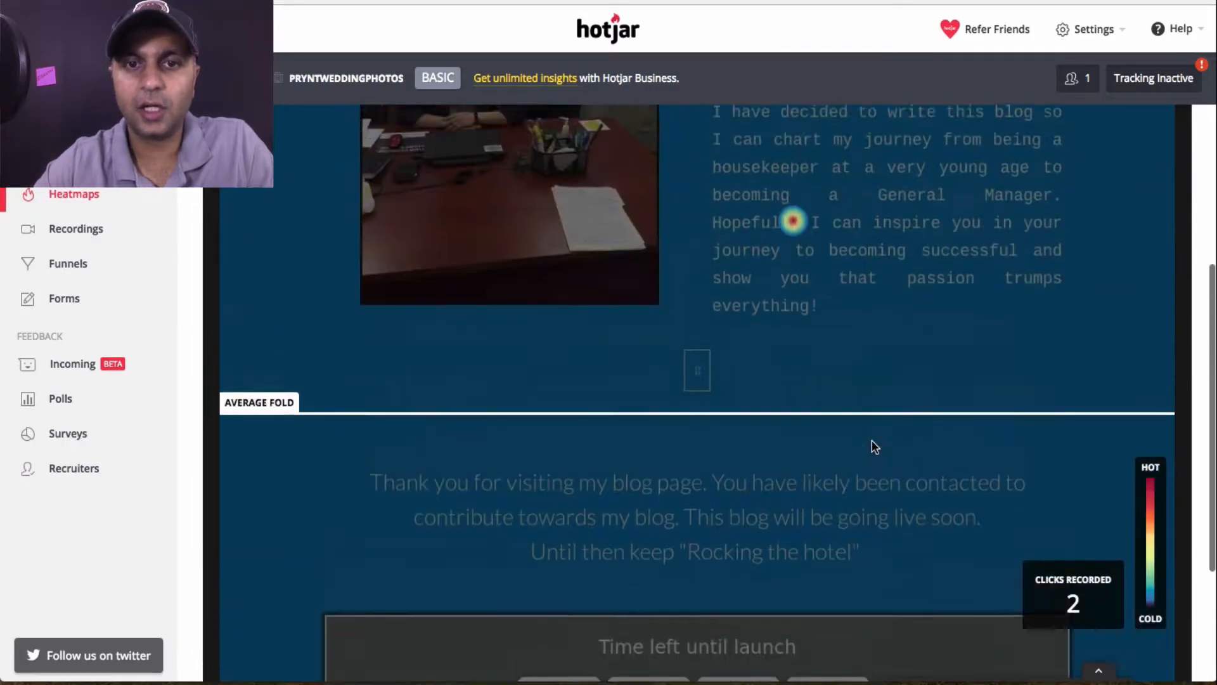
scroll(872, 440, up, 5)
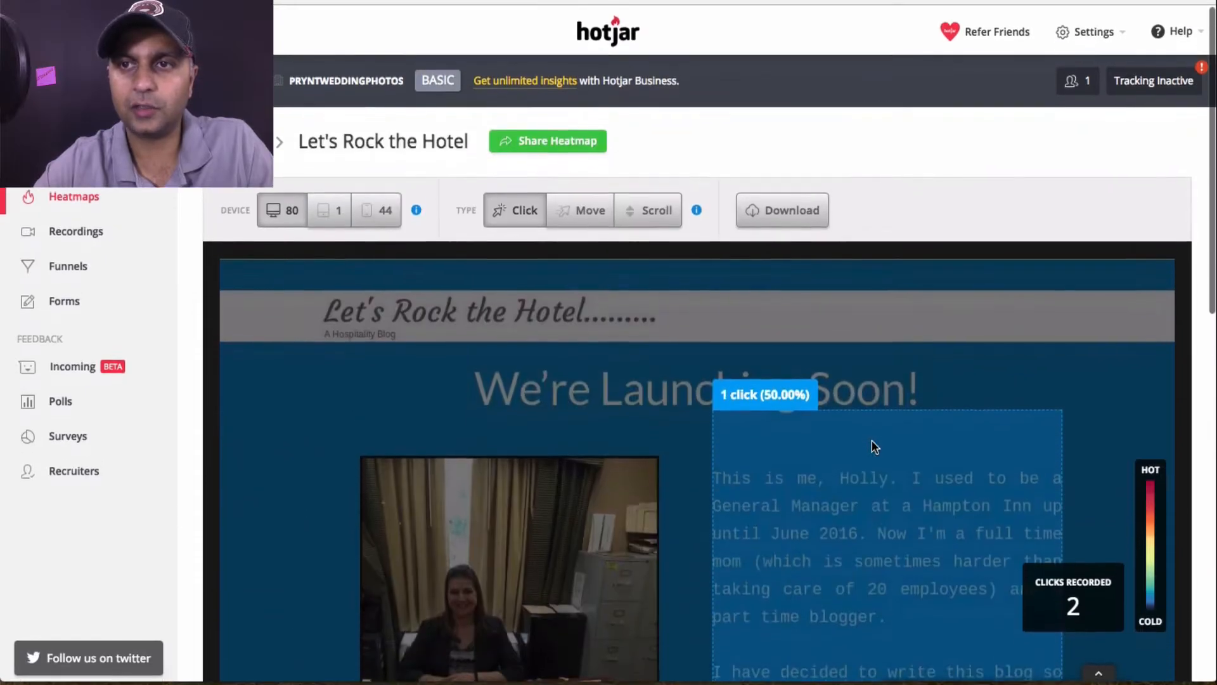
mouse_move(1154, 84)
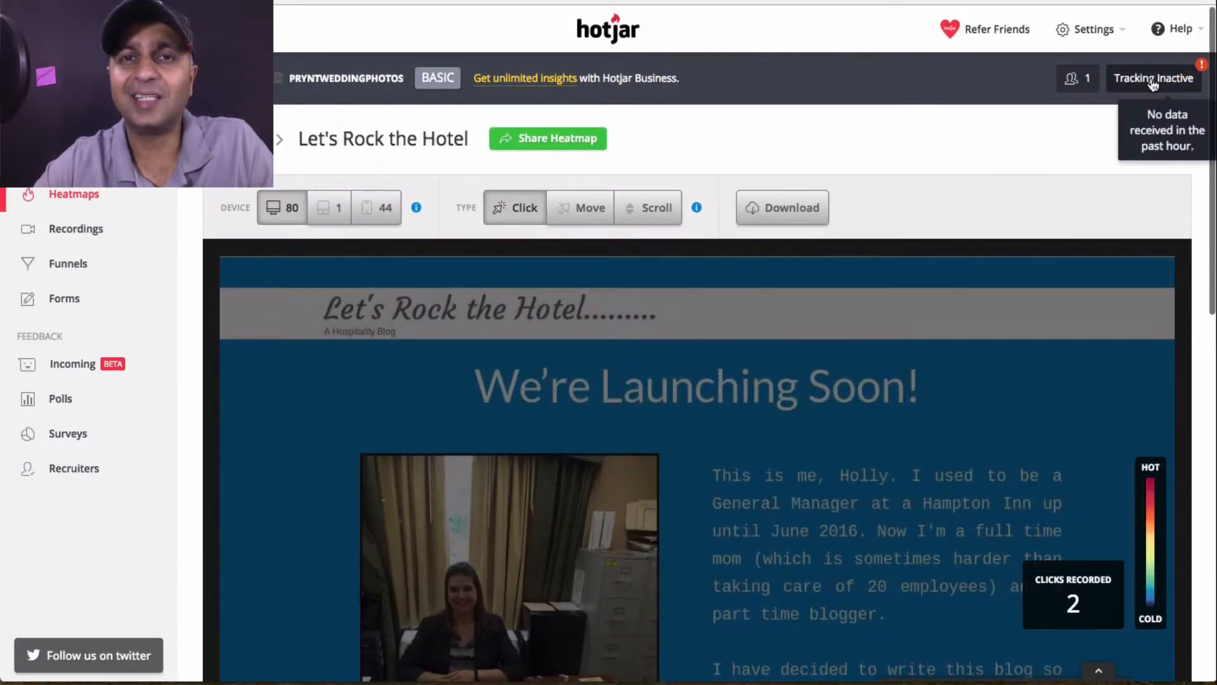
Switch the heatmap to phone visitors and scroll through its 8 recorded taps
click(383, 207)
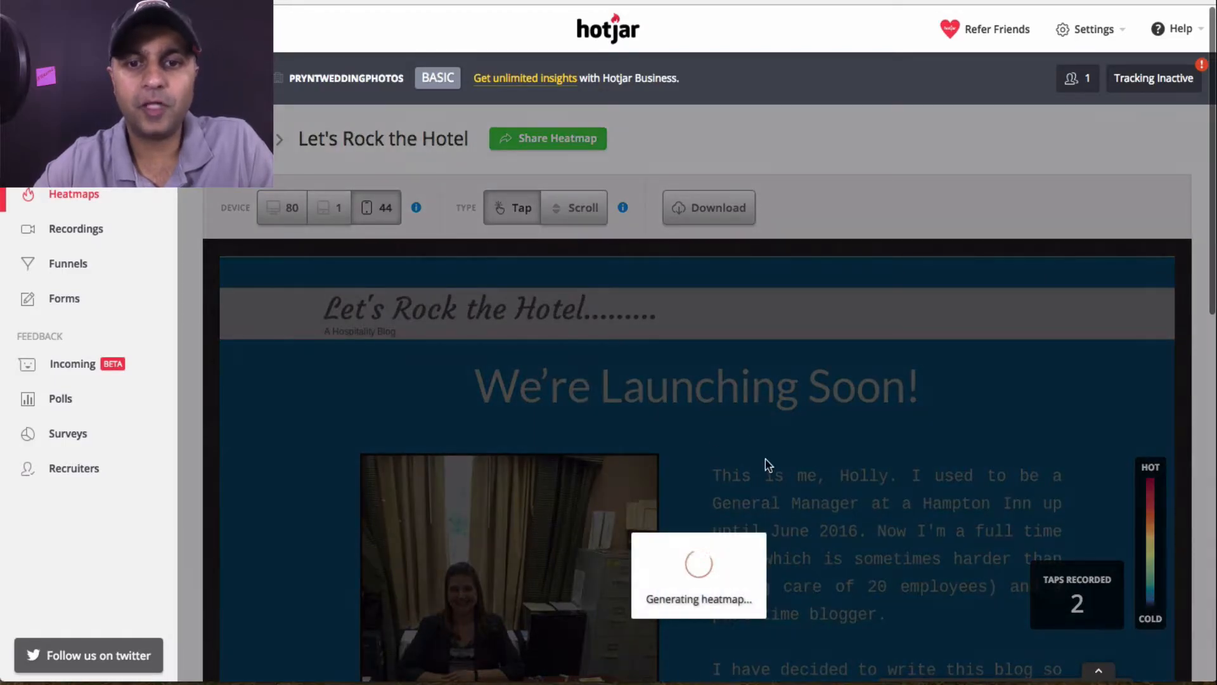
scroll(767, 464, down, 15)
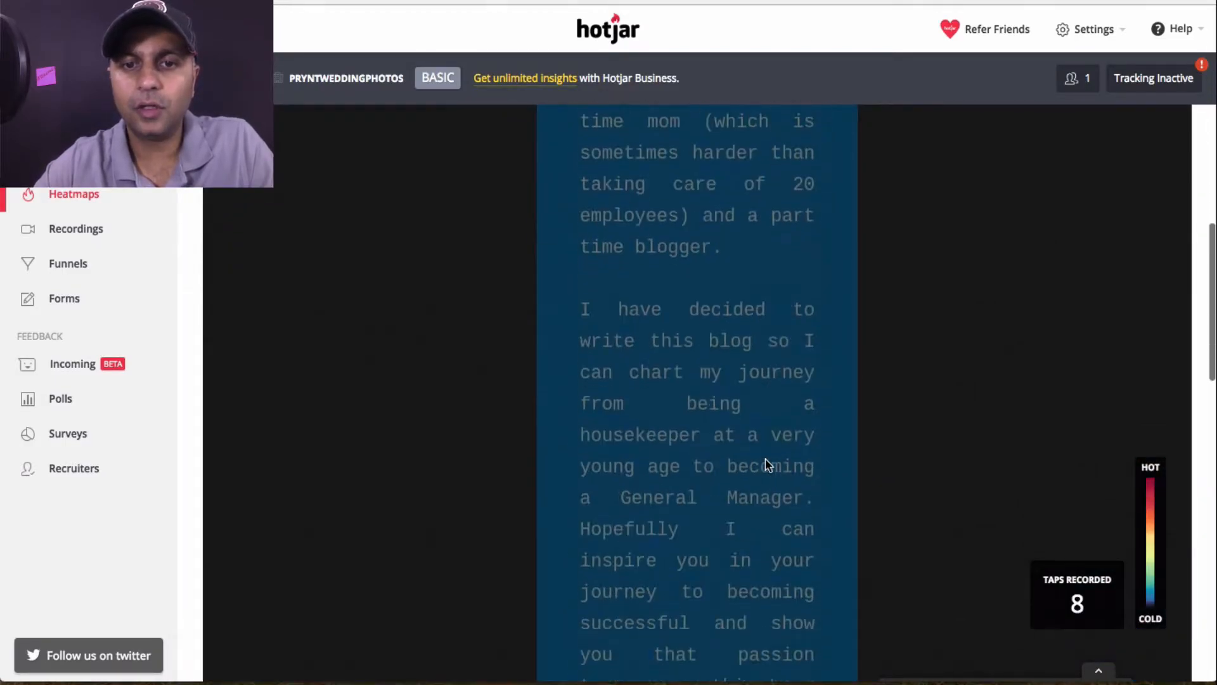
scroll(767, 465, down, 7)
mouse_move(764, 474)
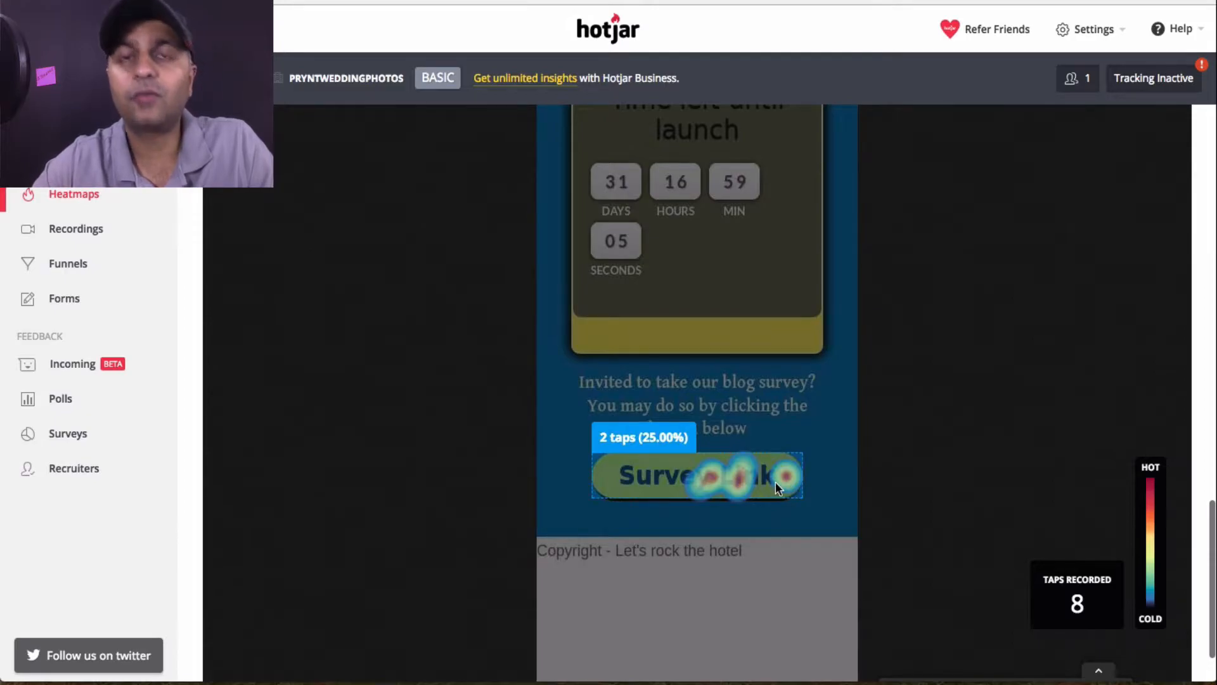
scroll(742, 419, up, 10)
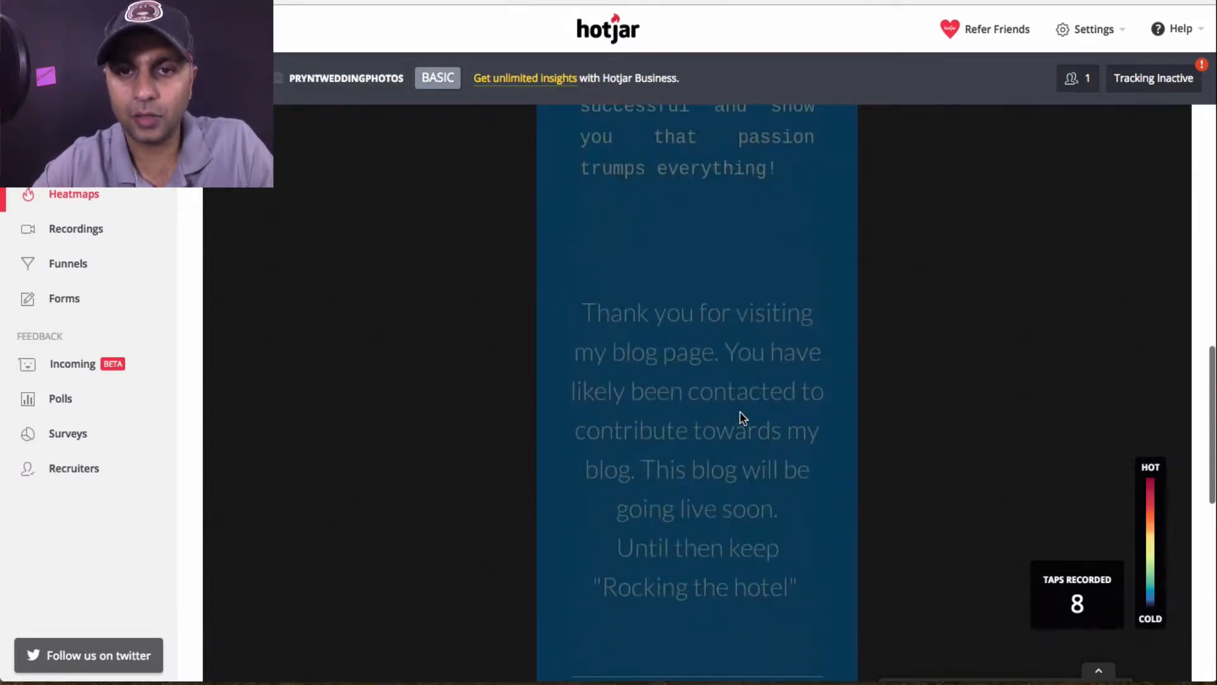
scroll(742, 418, up, 15)
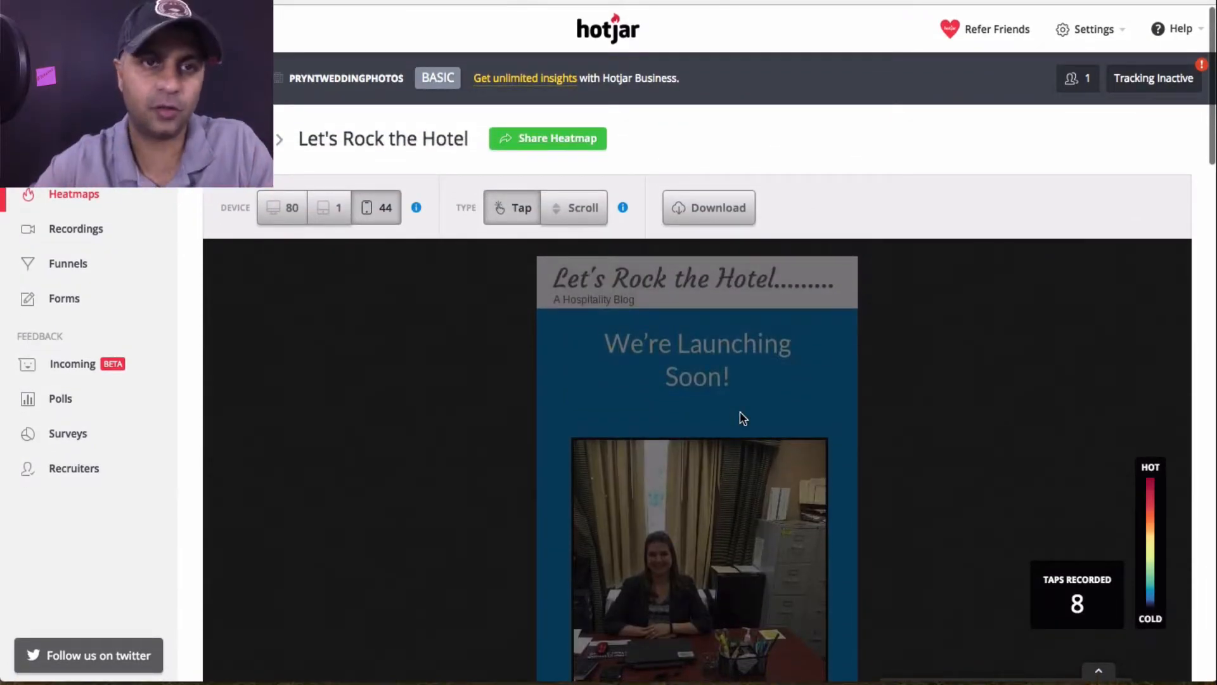
Switch to the tablet view, which shows no recorded tap data
click(338, 211)
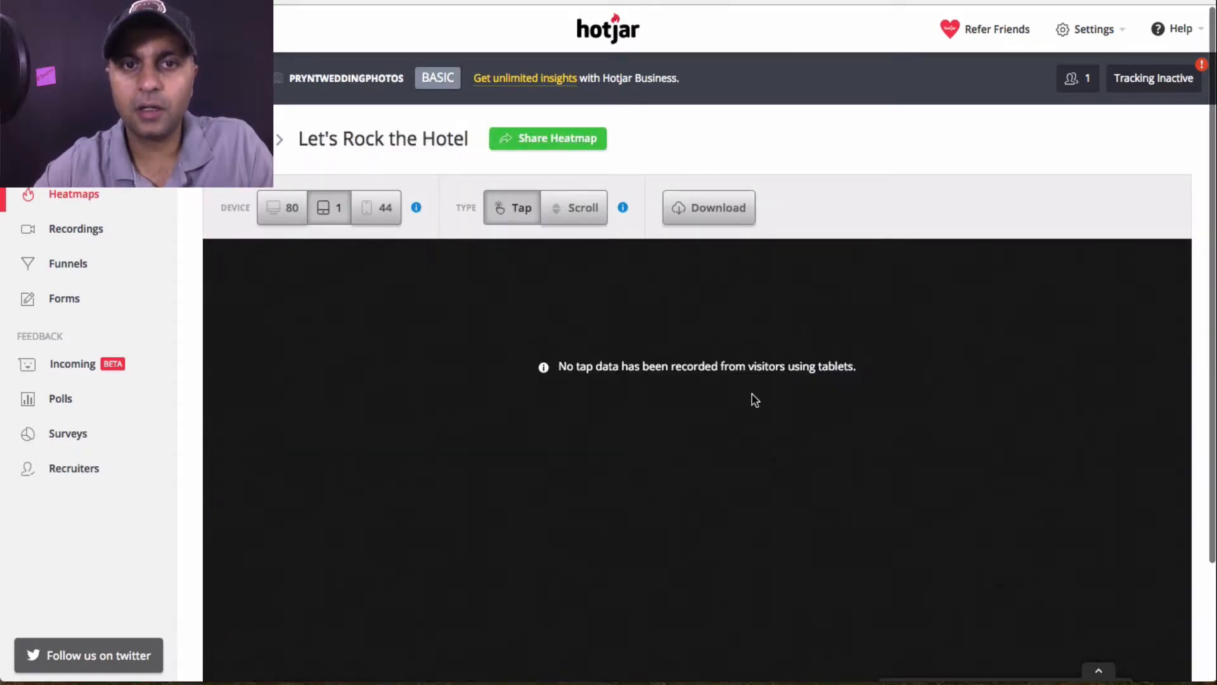
scroll(754, 400, down, 2)
scroll(754, 400, up, 2)
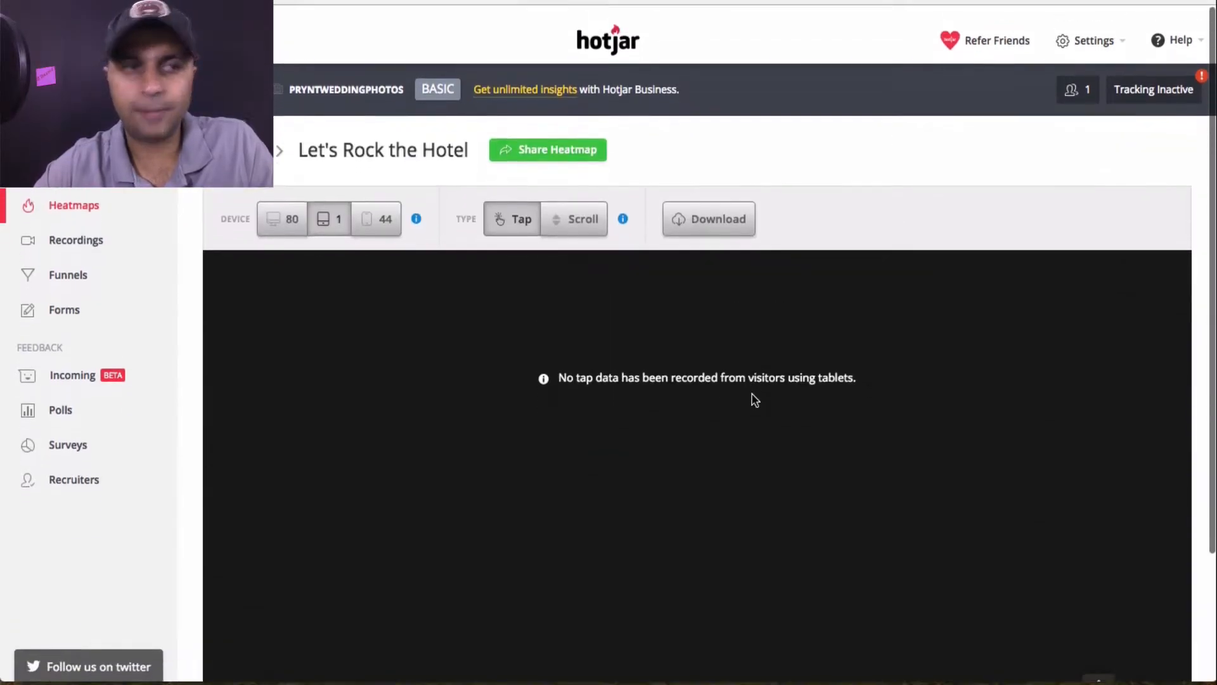
Open Recordings, play recording 83, then start the 0:58 recording 82
click(74, 240)
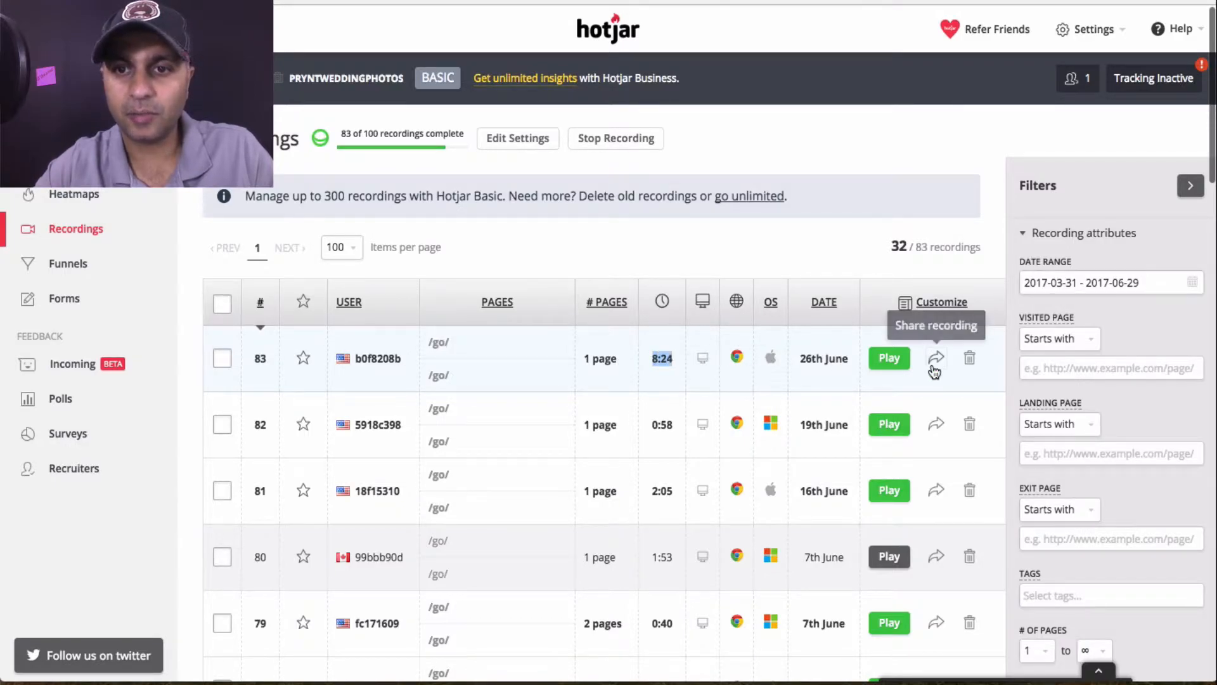
click(894, 359)
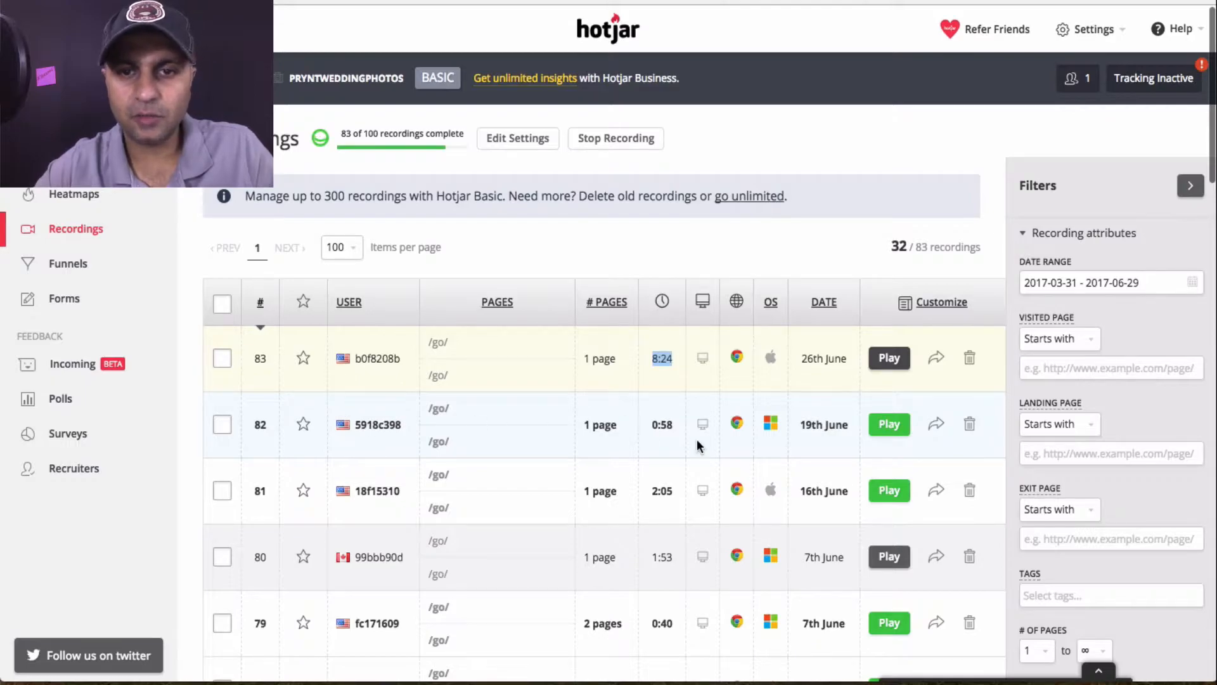
click(646, 424)
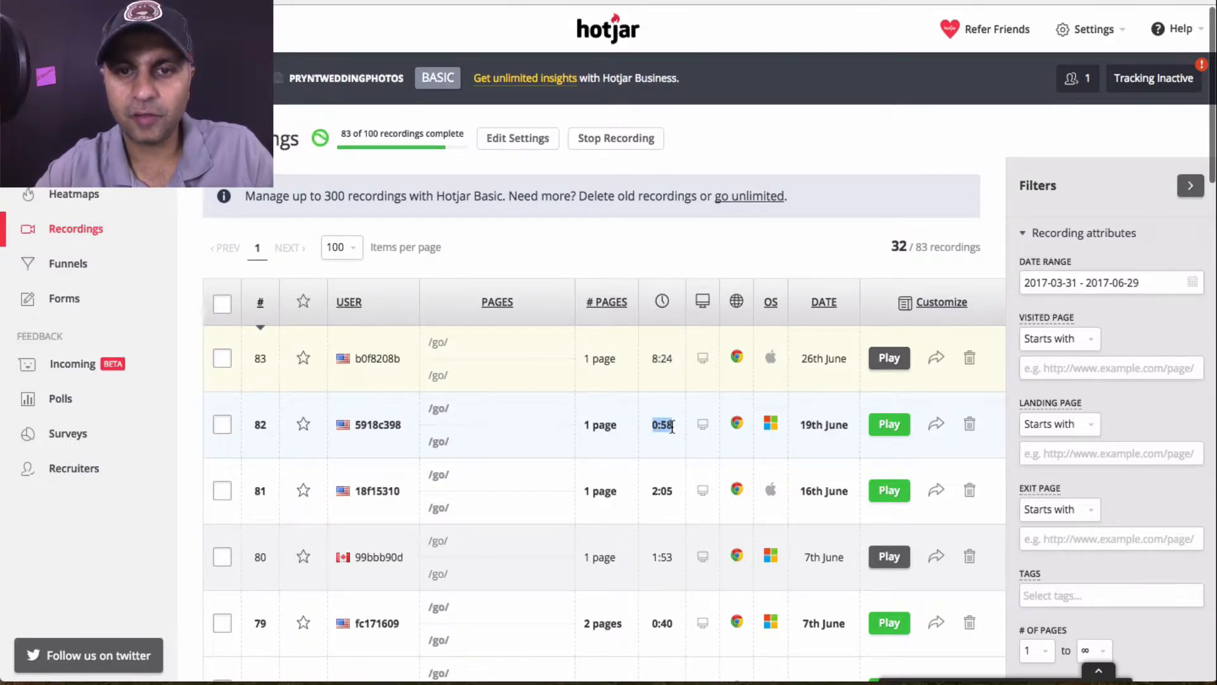
click(889, 425)
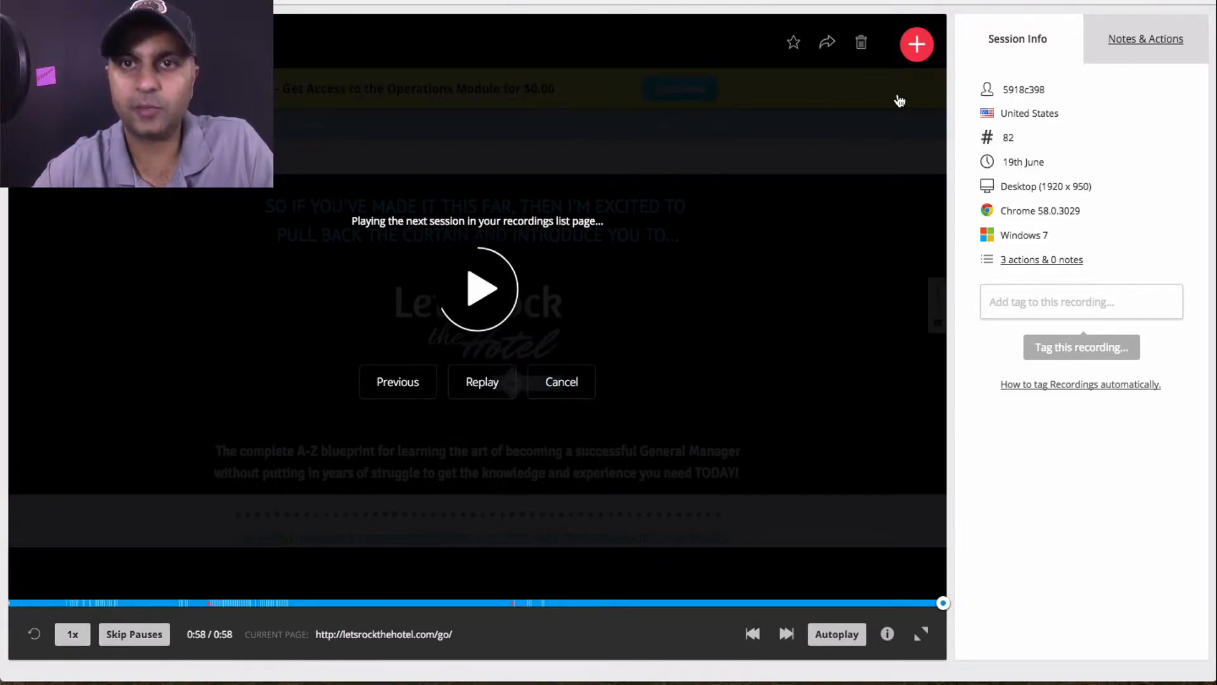
Leave the finished recording 82 player to get back to the Recordings list
key(super+w)
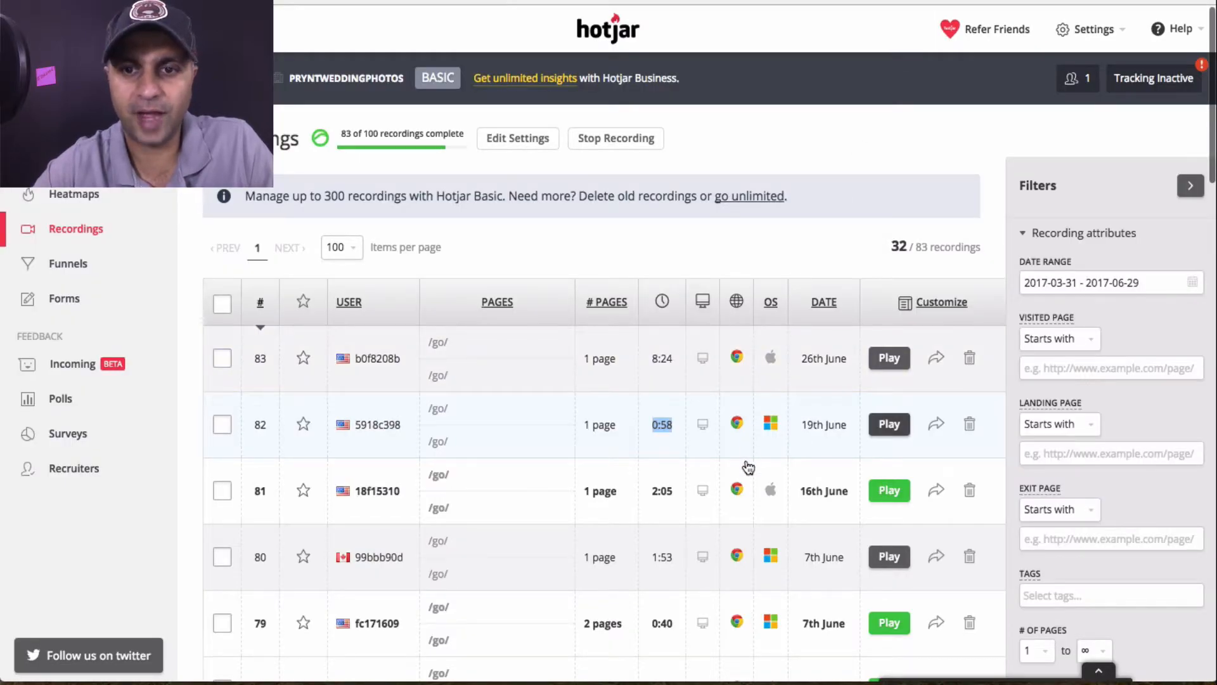
scroll(749, 468, down, 3)
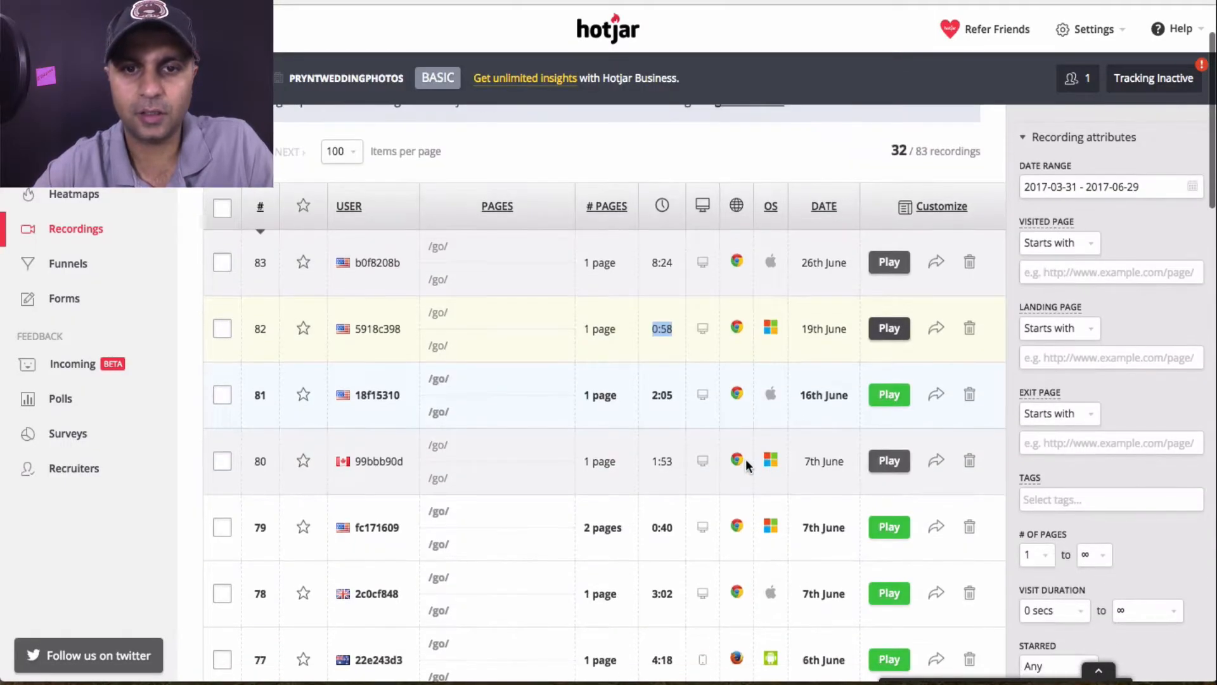
click(895, 402)
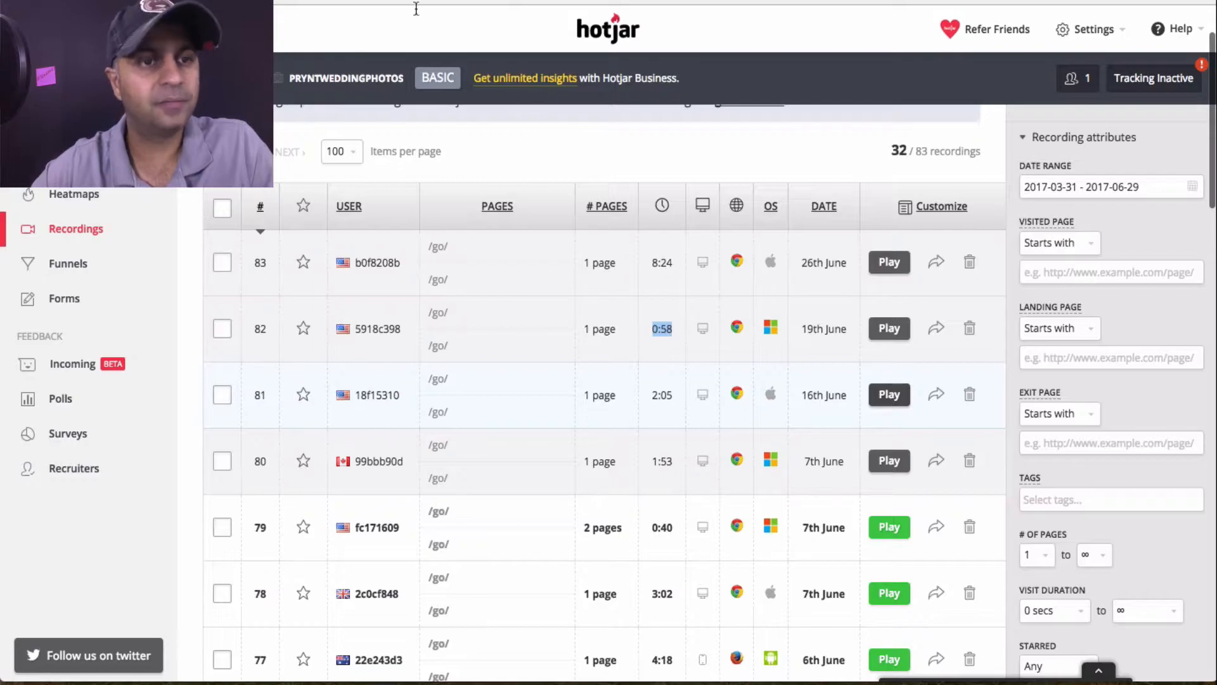
Open the Funnels page and click through its first-funnel setup screens
click(75, 268)
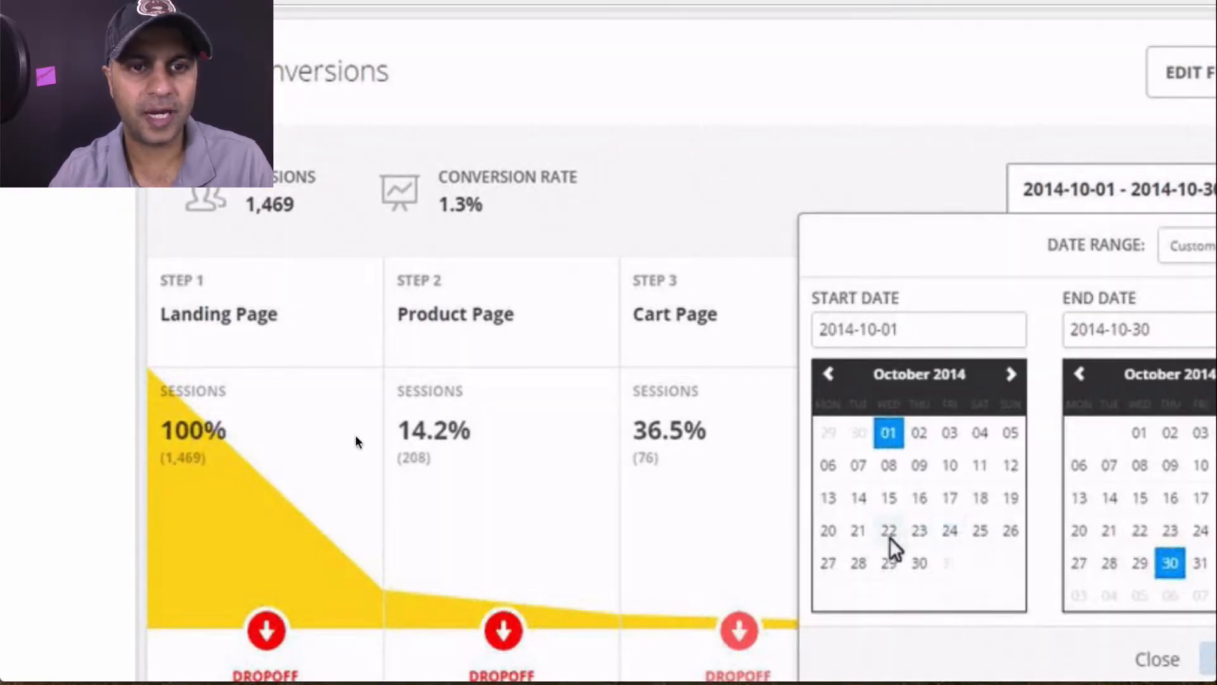
click(859, 563)
click(1207, 659)
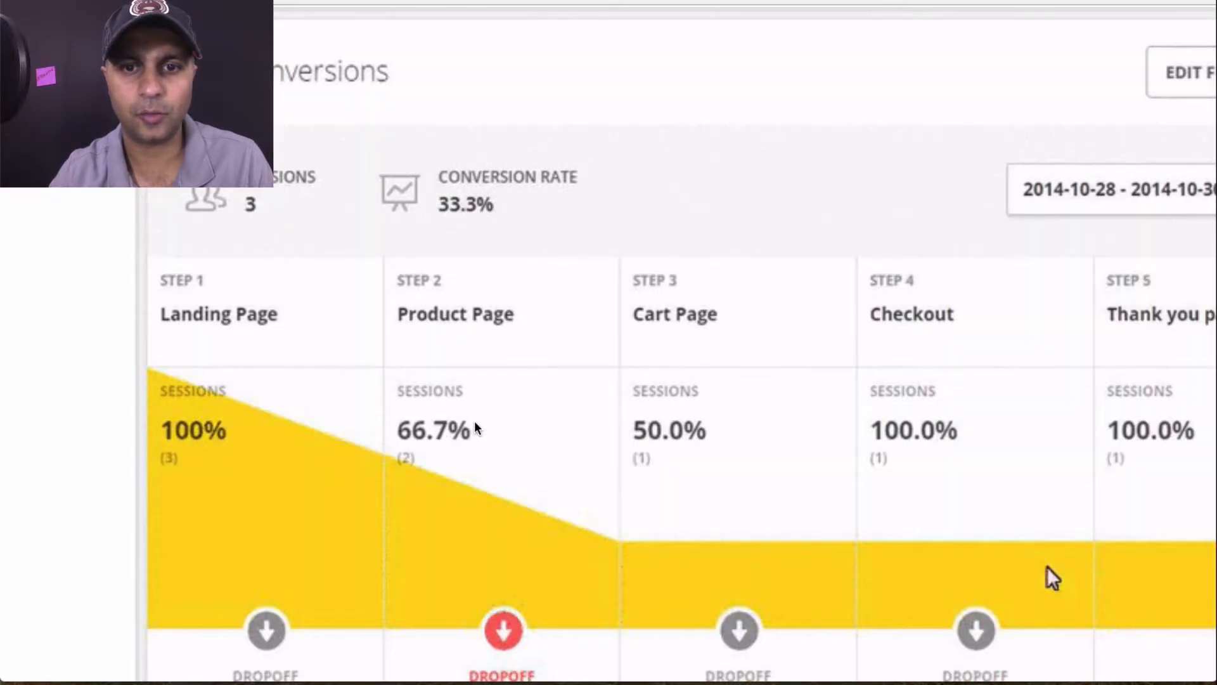
click(1076, 209)
click(980, 498)
click(648, 463)
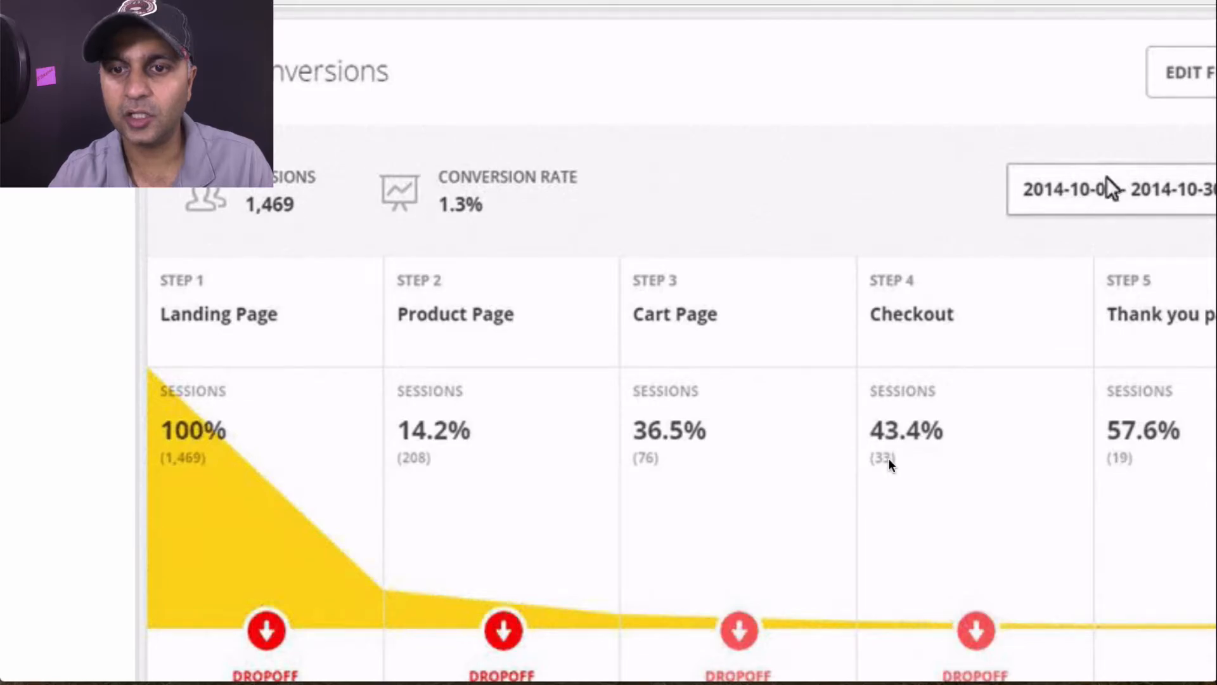
click(1111, 189)
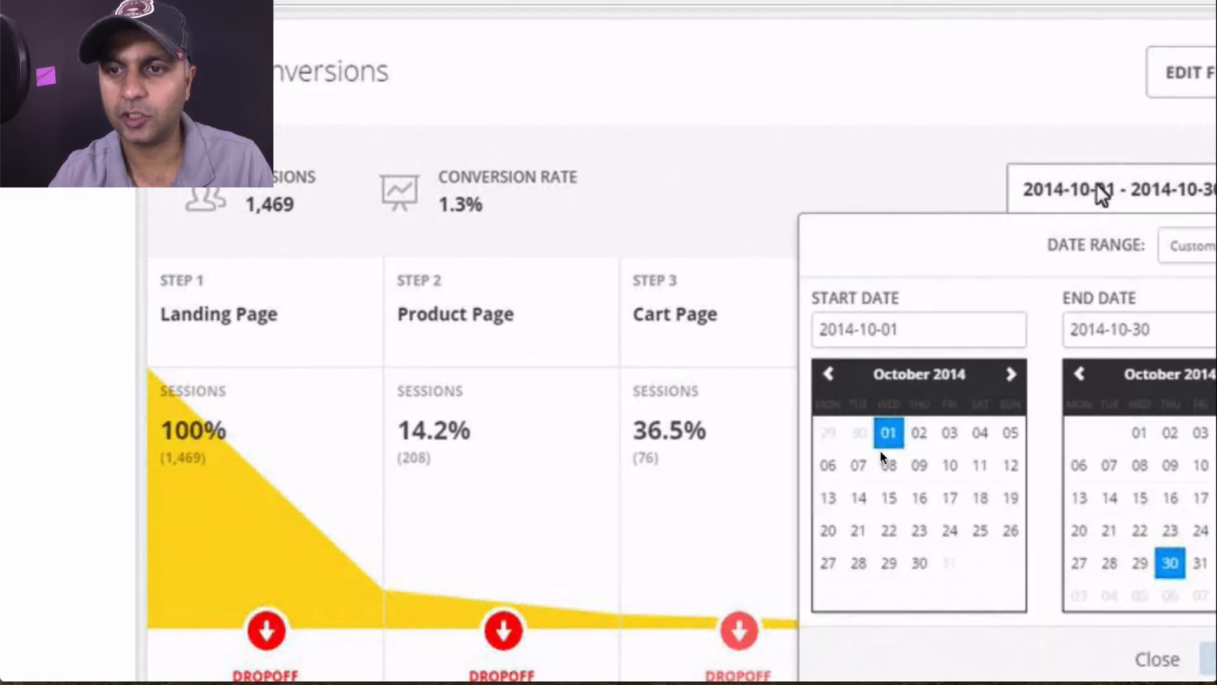
click(579, 563)
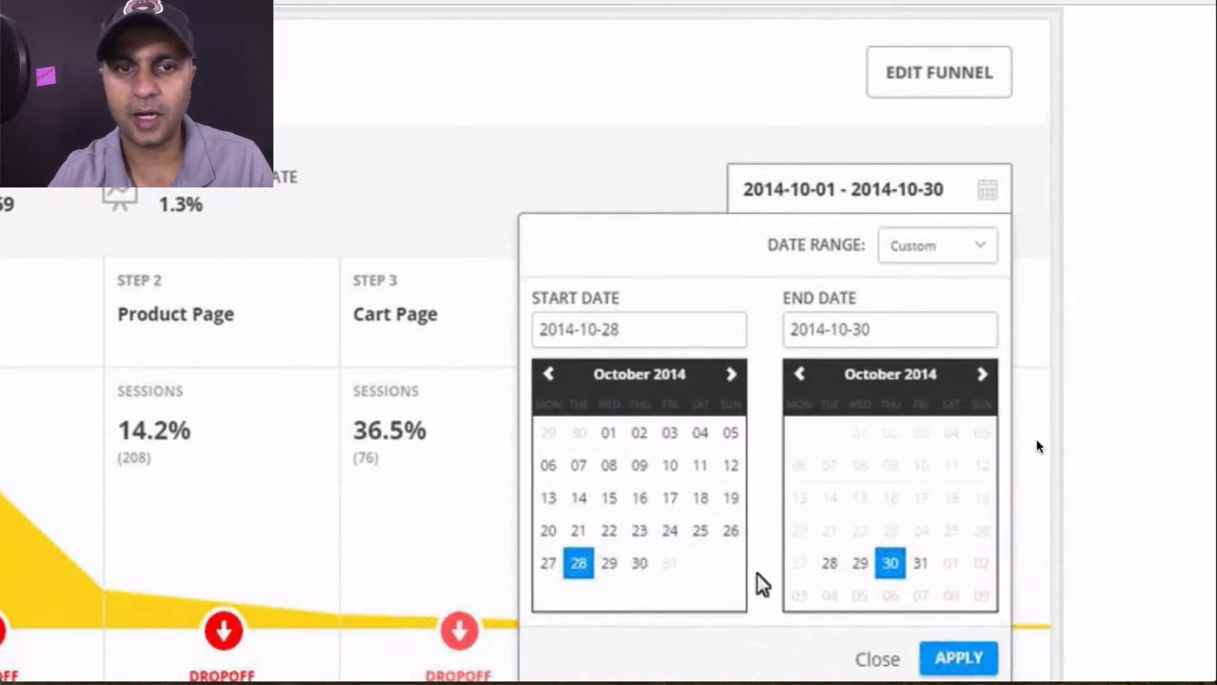
click(957, 657)
click(800, 190)
click(701, 495)
click(956, 658)
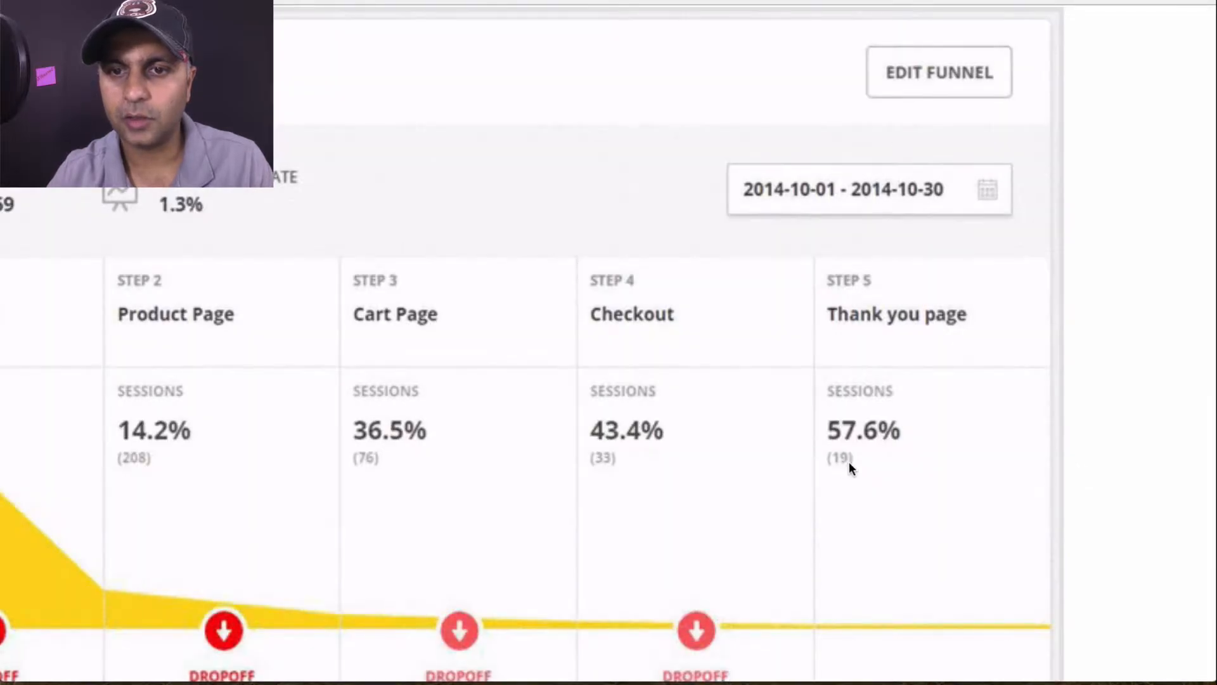
click(818, 190)
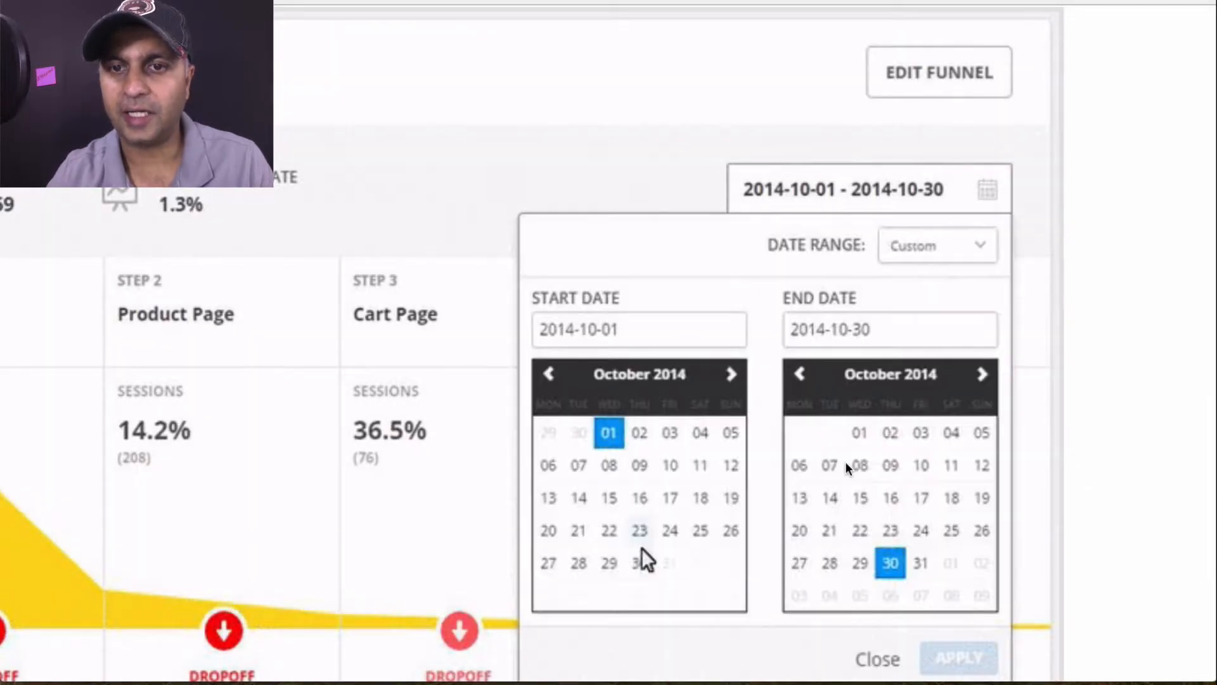
Scroll the Funnels page, then move to the Forms analysis section
scroll(846, 463, down, 5)
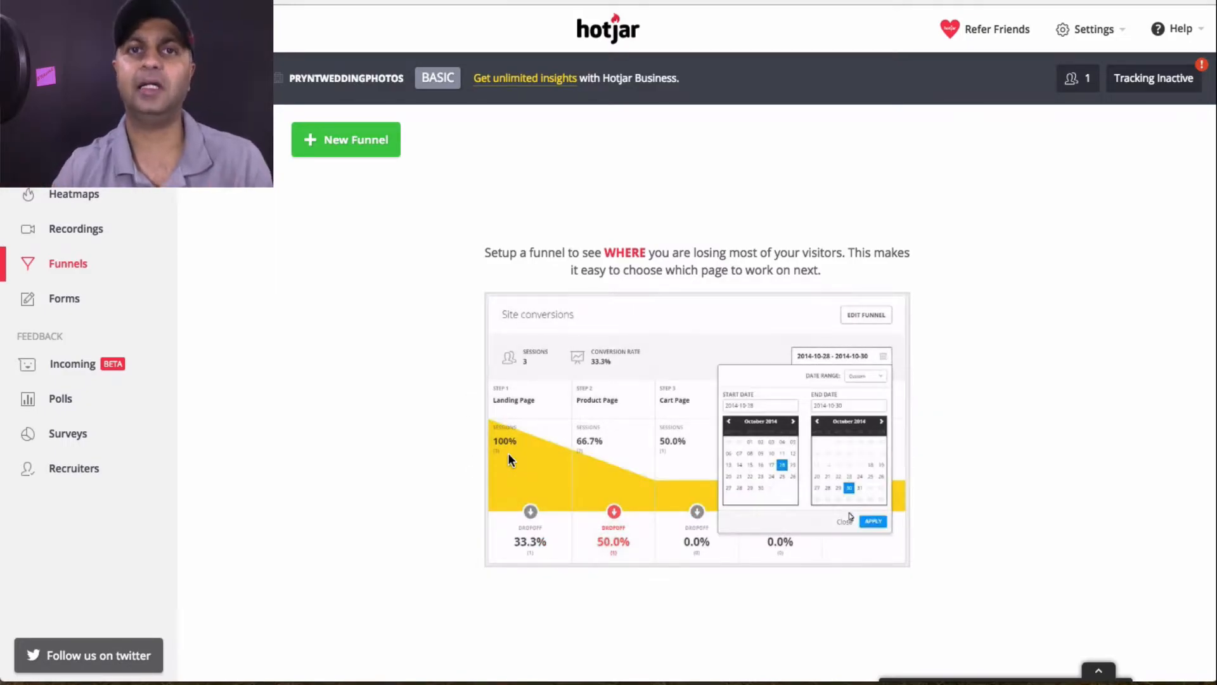
scroll(509, 454, down, 1)
scroll(466, 371, up, 1)
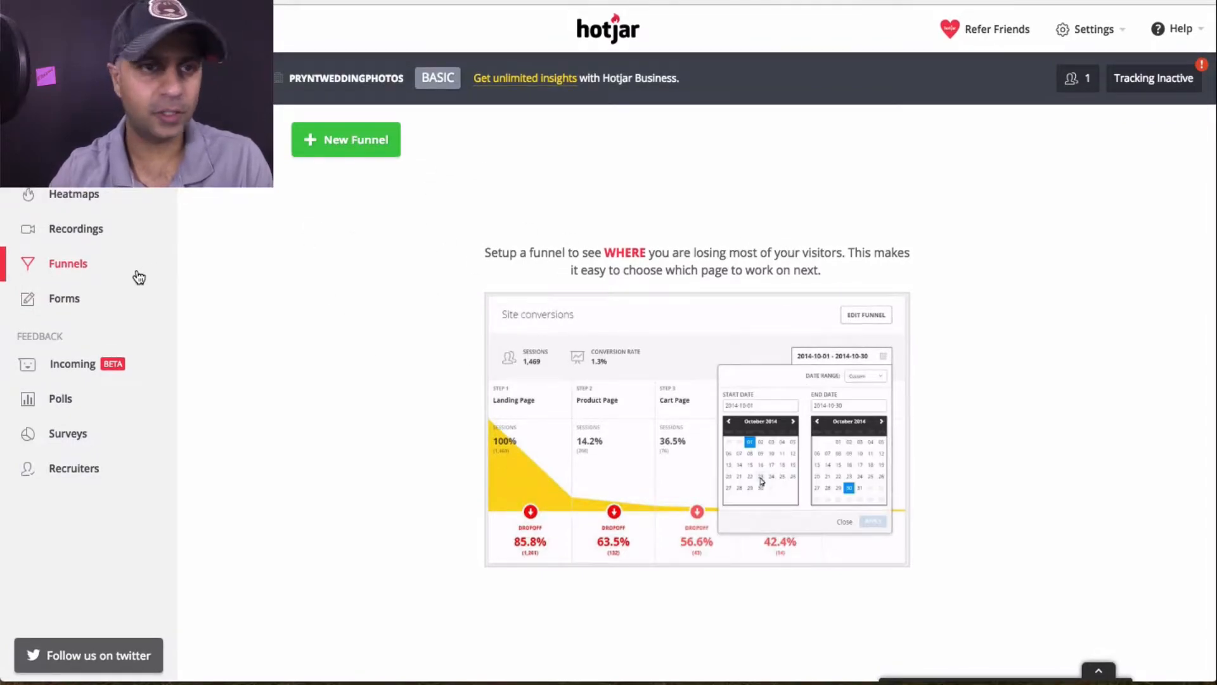
click(73, 299)
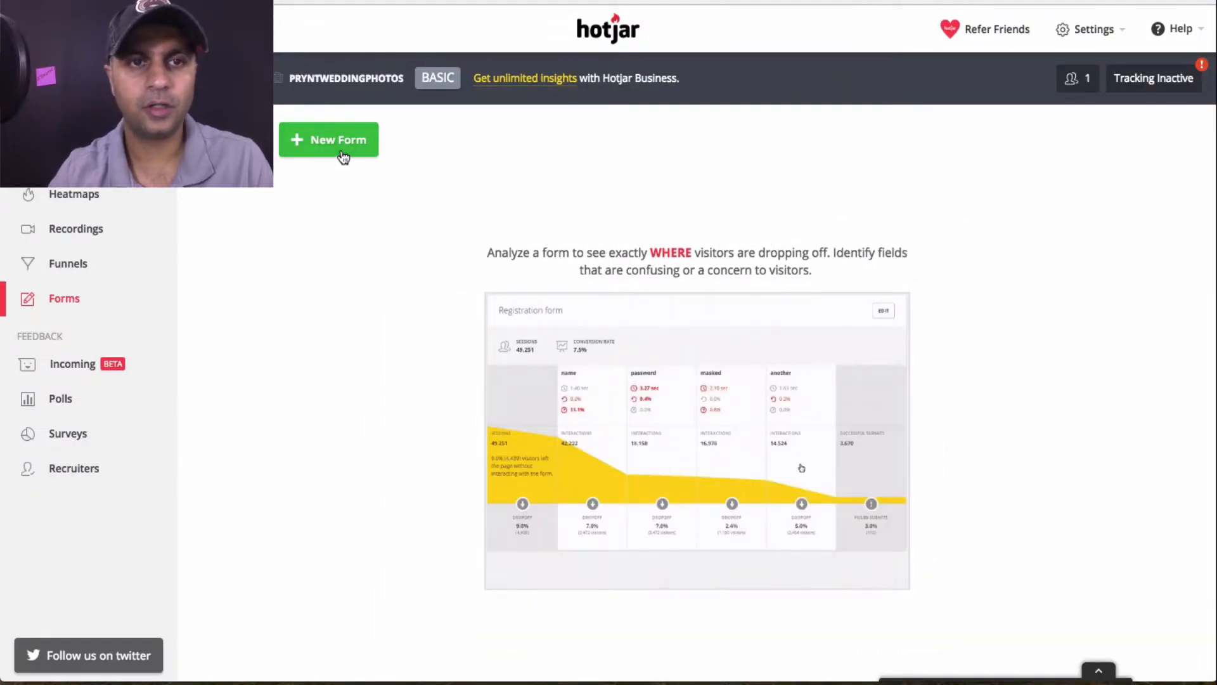
Preview the New Form setup, then switch to the empty Incoming Feedback page
click(337, 152)
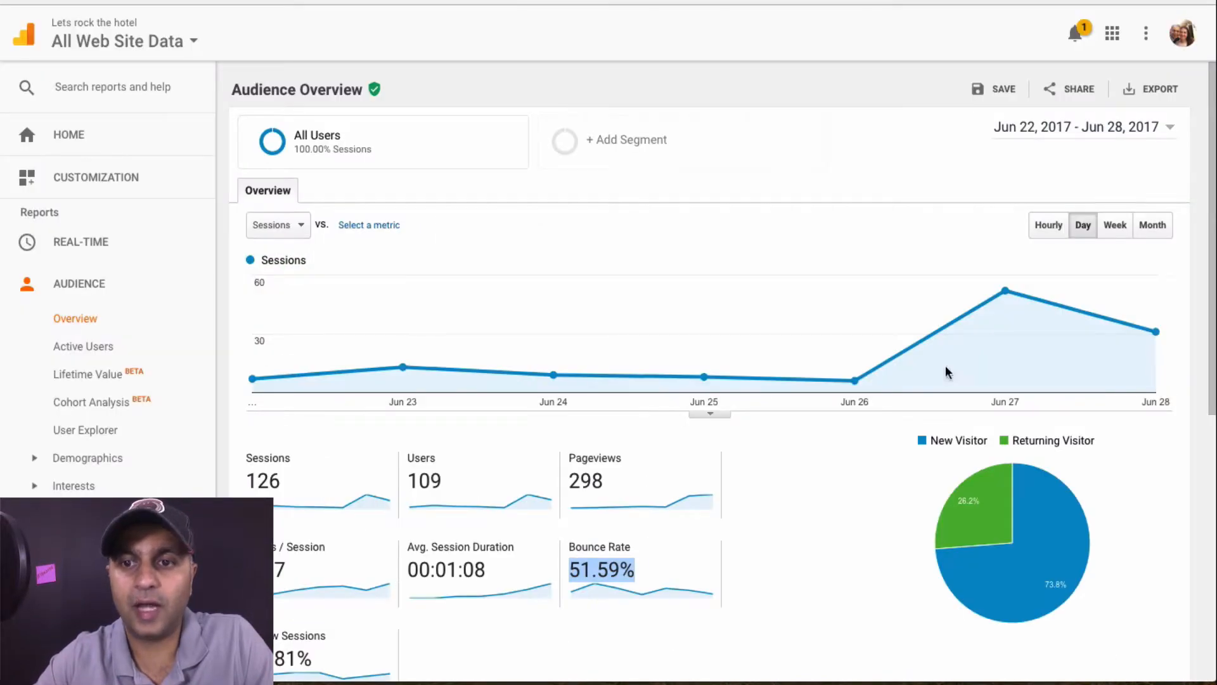
mouse_move(1003, 291)
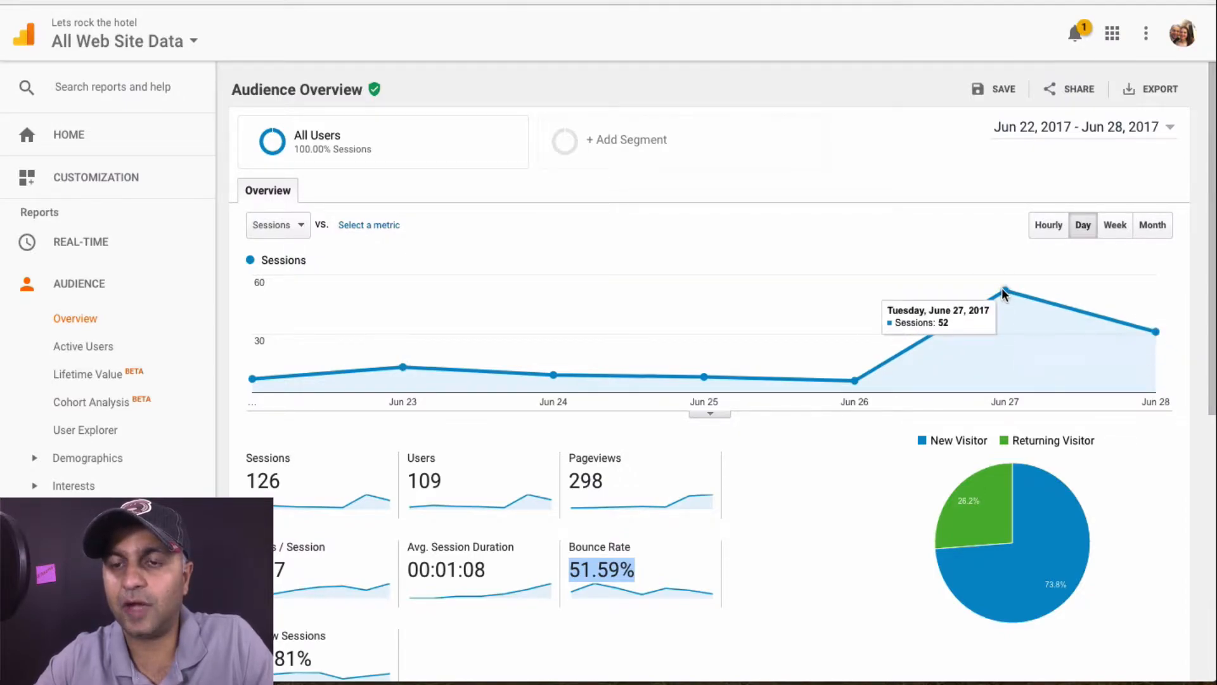
mouse_move(1152, 340)
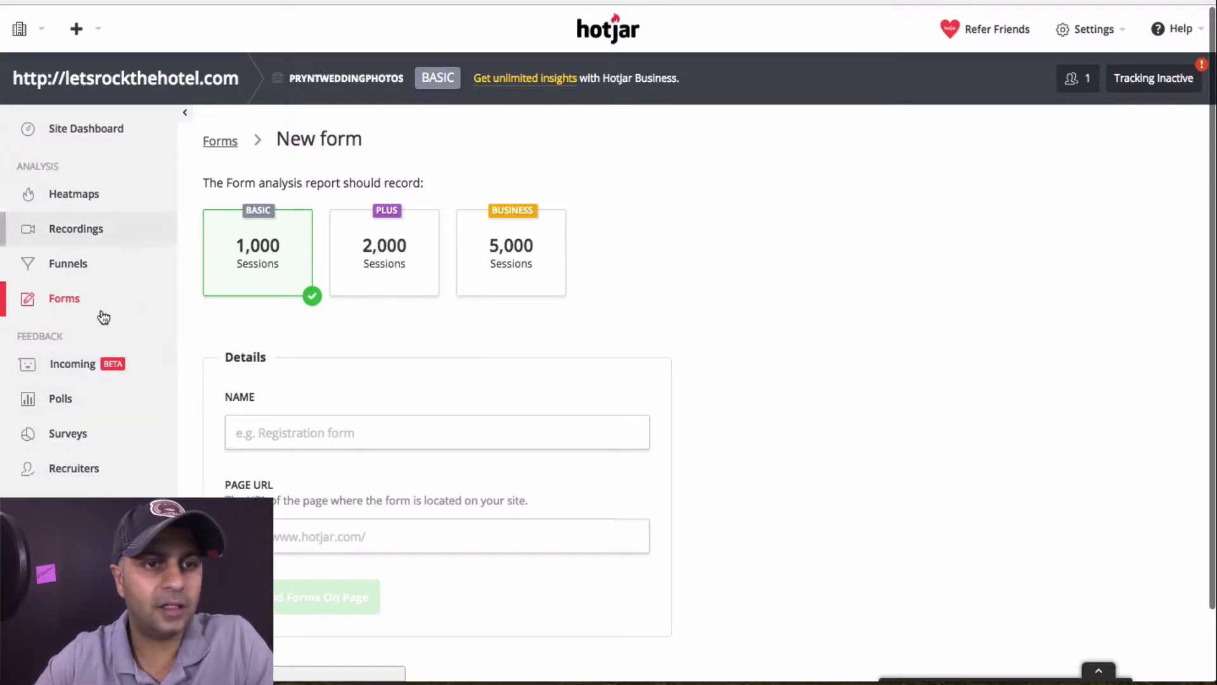
click(76, 380)
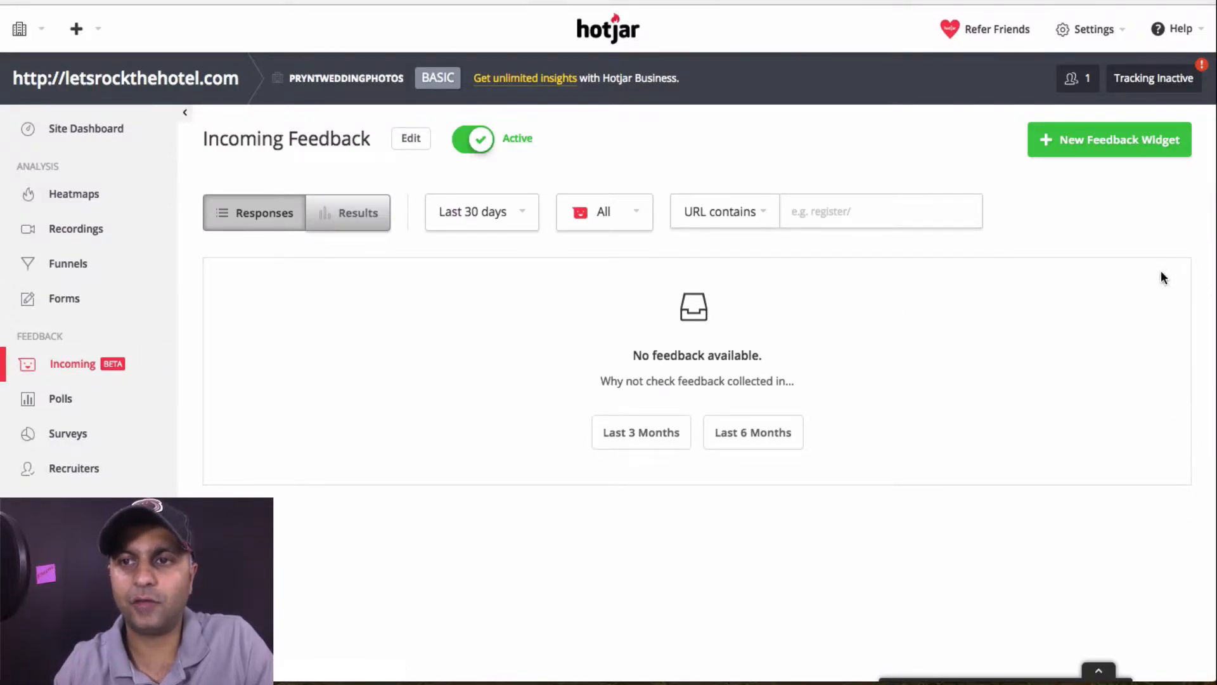
Expand and collapse the rating panel, browse Polls and Surveys, then open Recruiters
click(1100, 668)
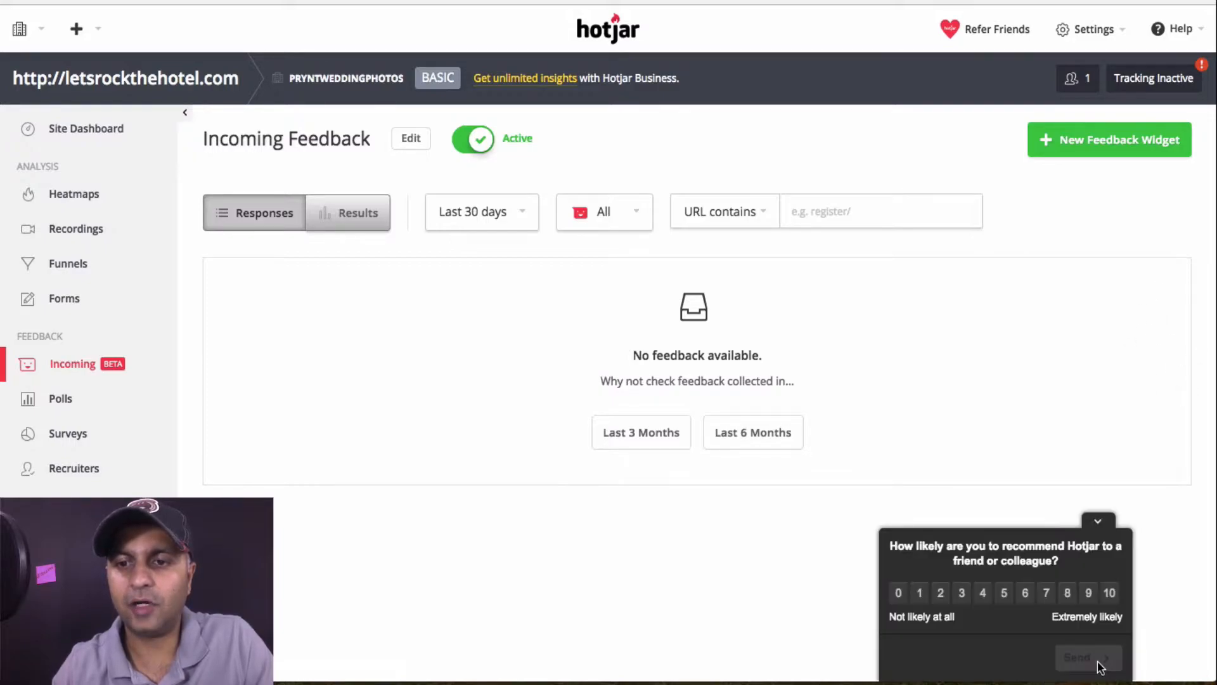
click(1098, 520)
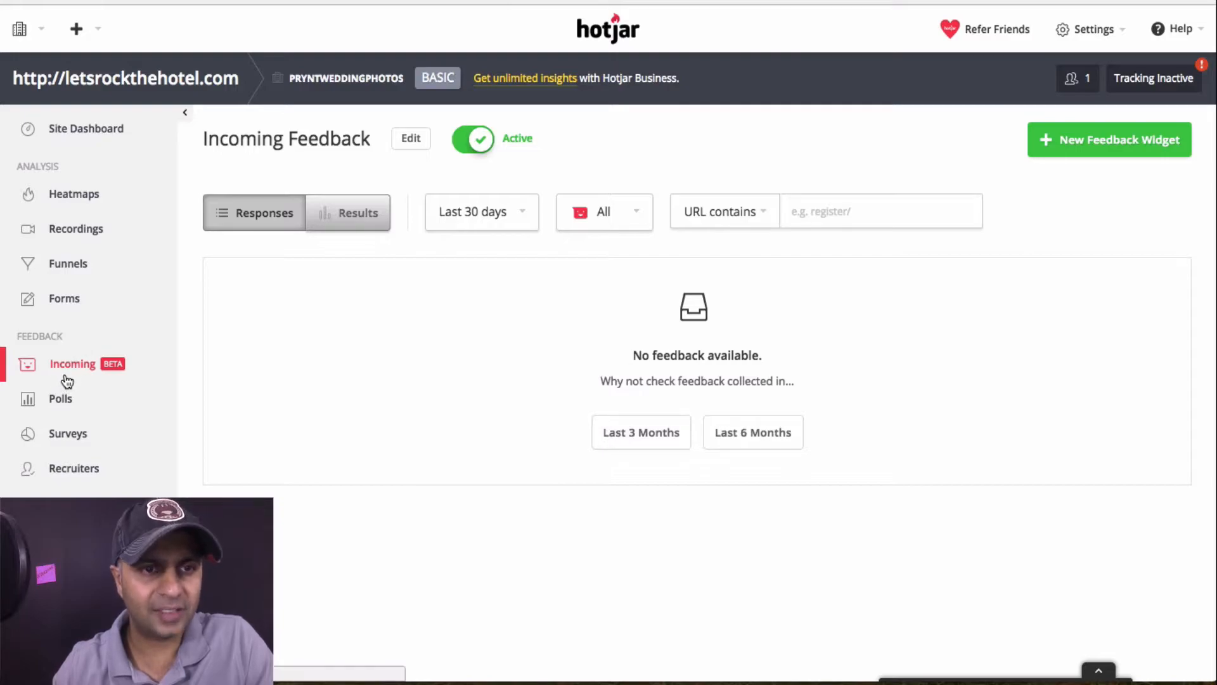
click(60, 404)
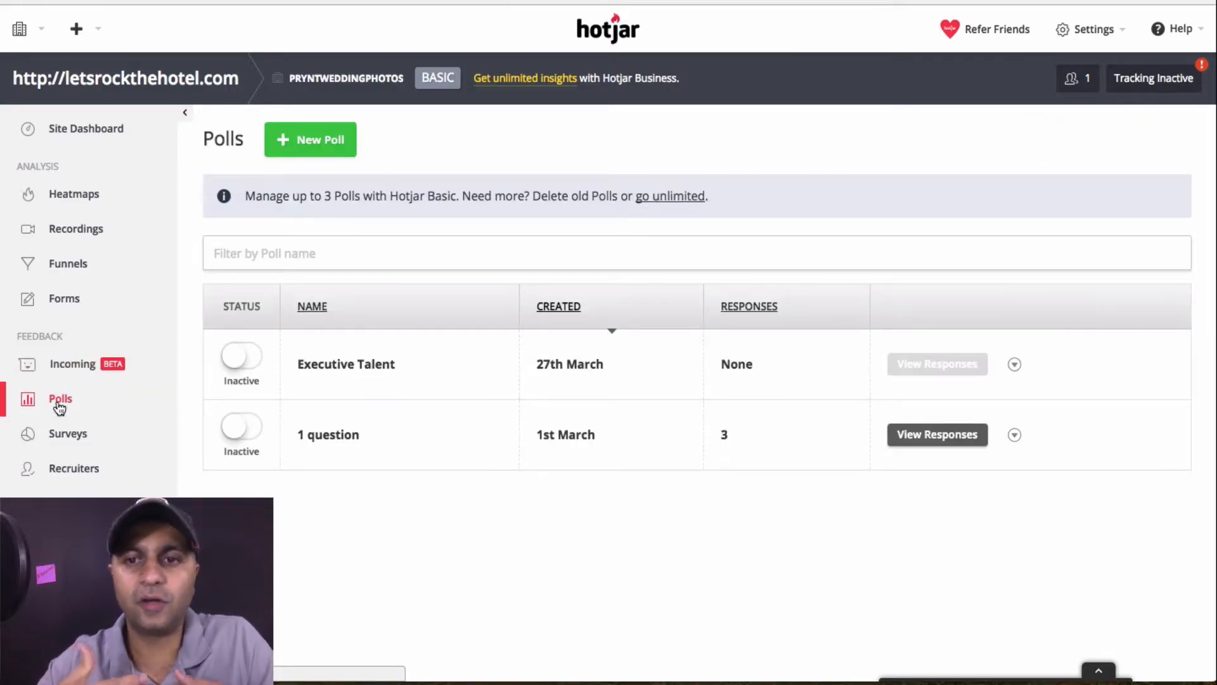
click(68, 435)
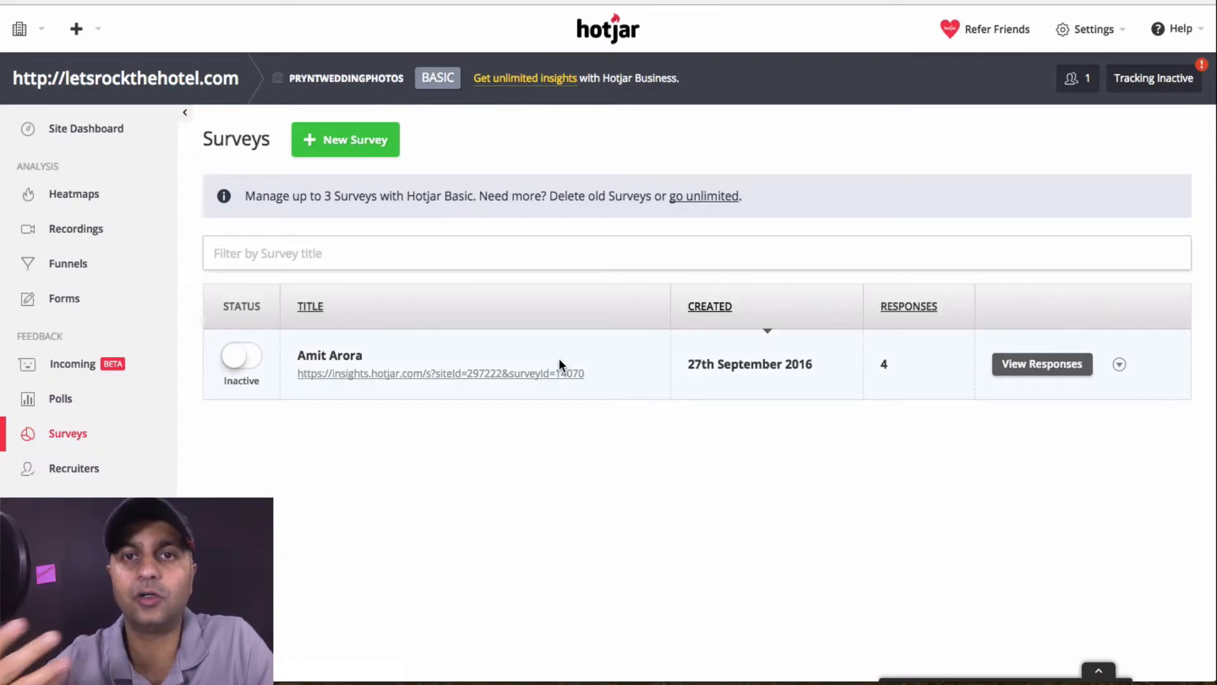
click(98, 470)
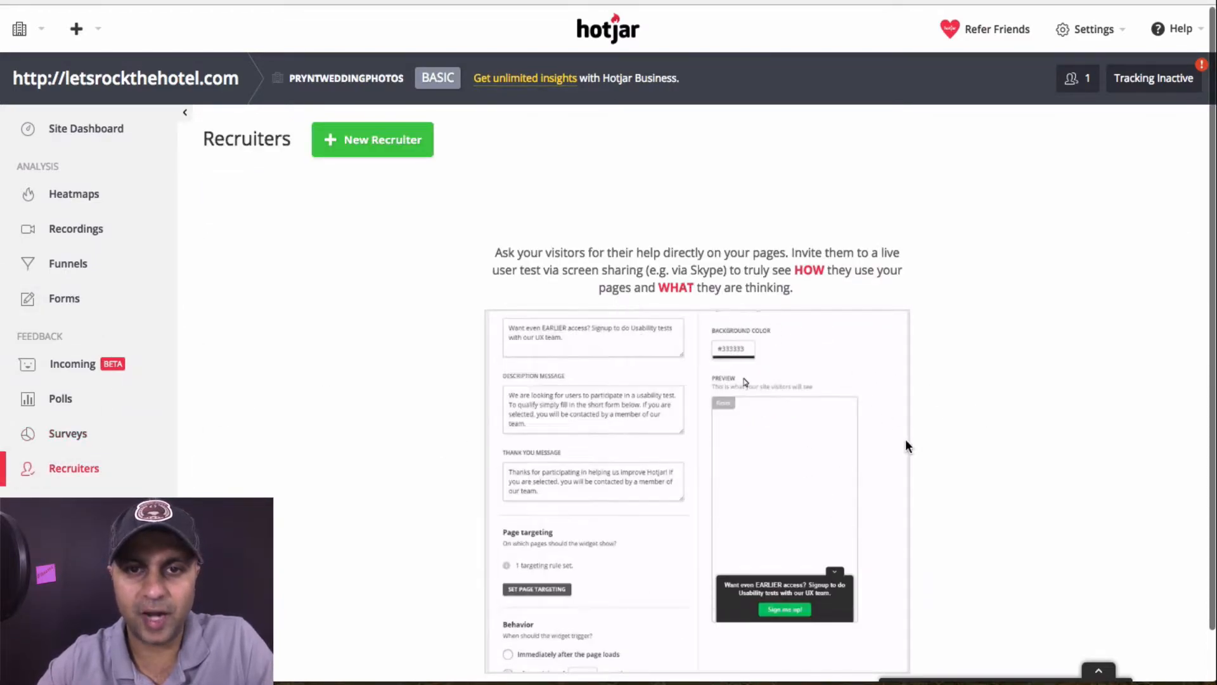
Show Hotjar's + menu with the Add new site and Add users options
drag(567, 253, 733, 255)
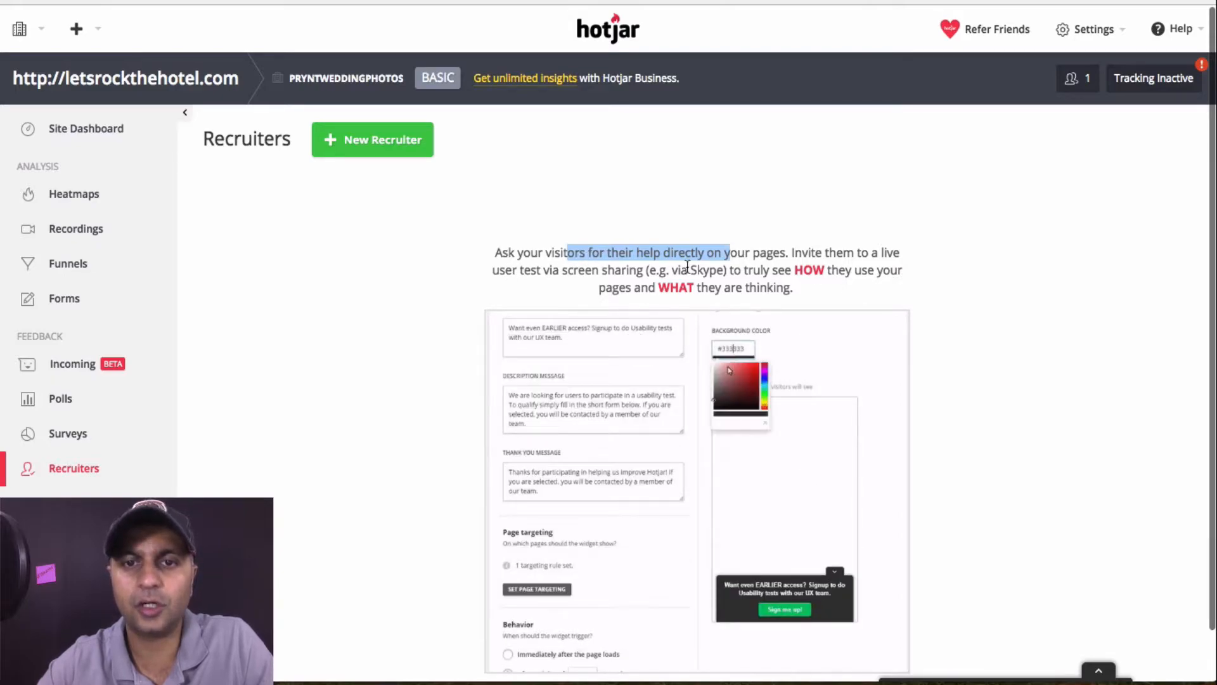
scroll(1048, 416, down, 2)
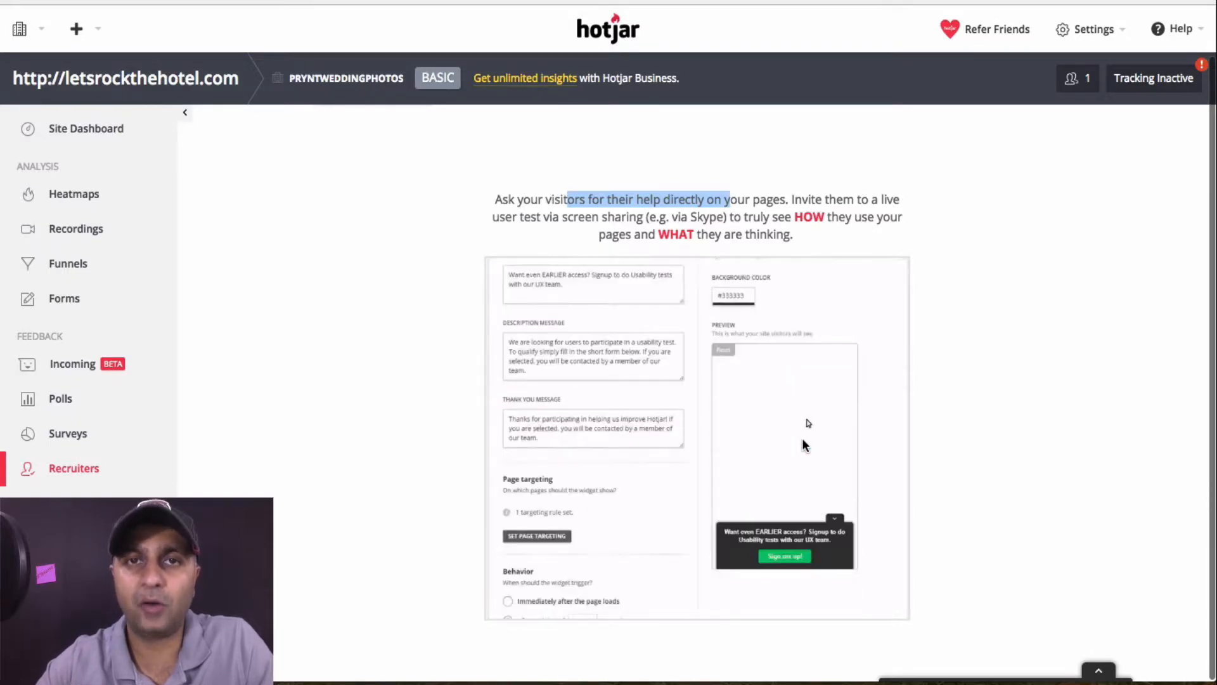
scroll(803, 444, up, 2)
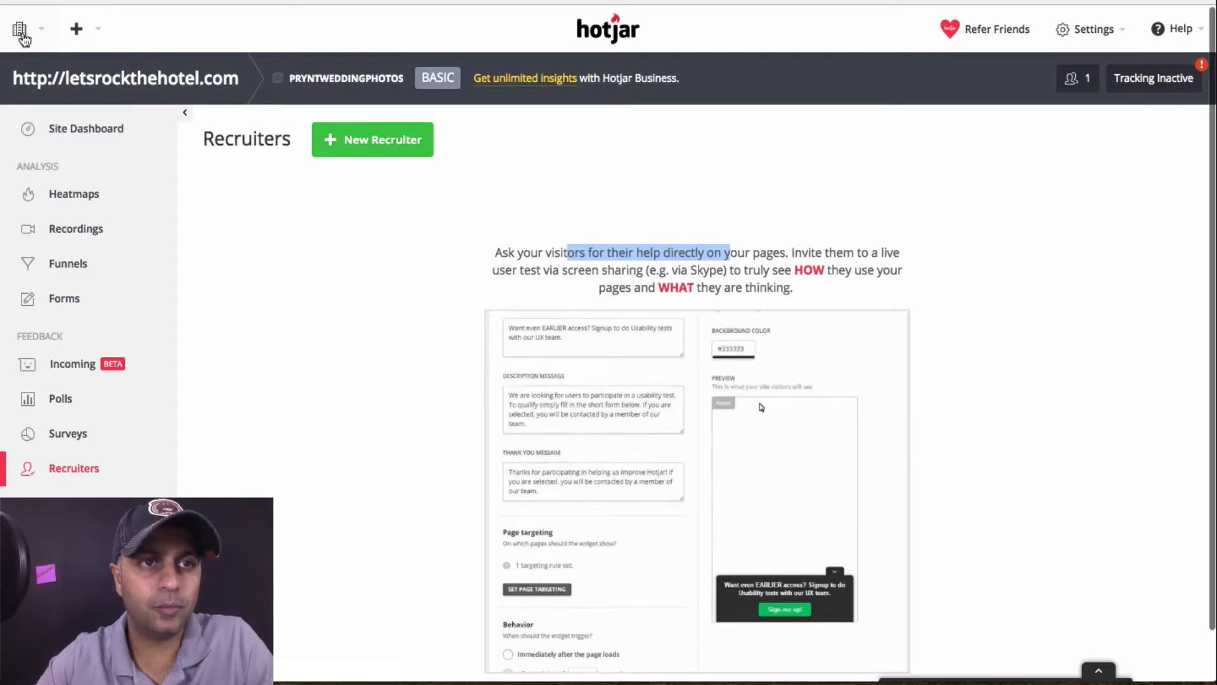
click(76, 33)
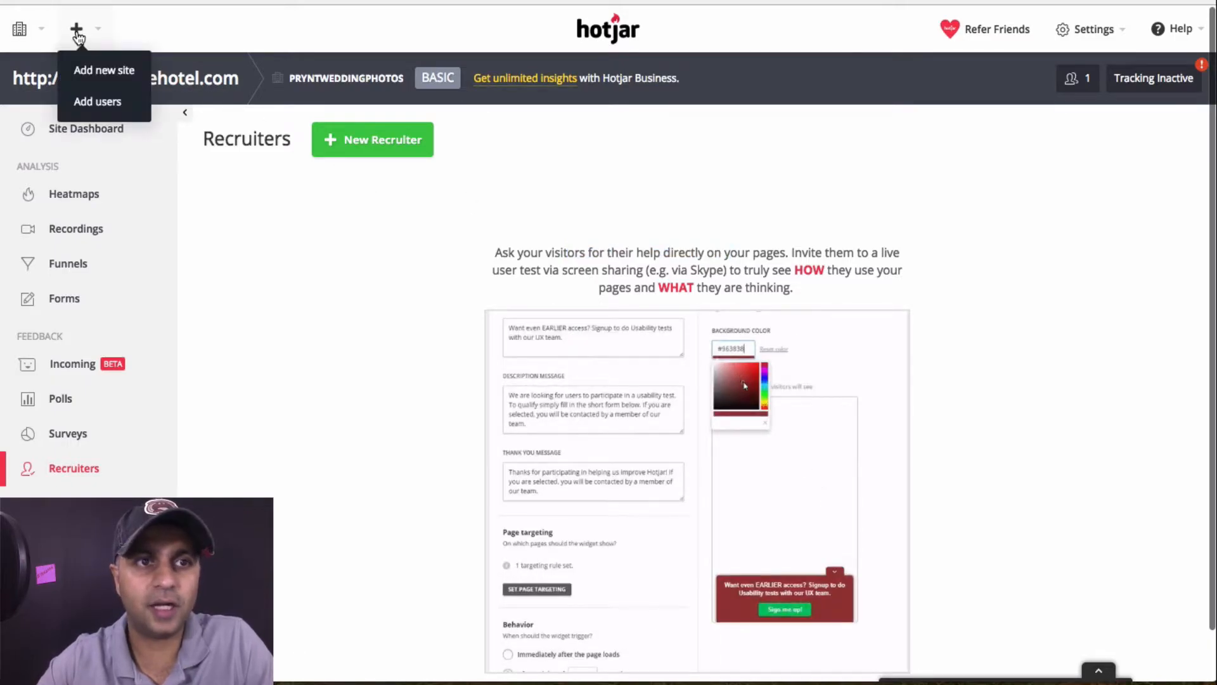
Start adding a new Hotjar site and clear the partial Website address
click(101, 71)
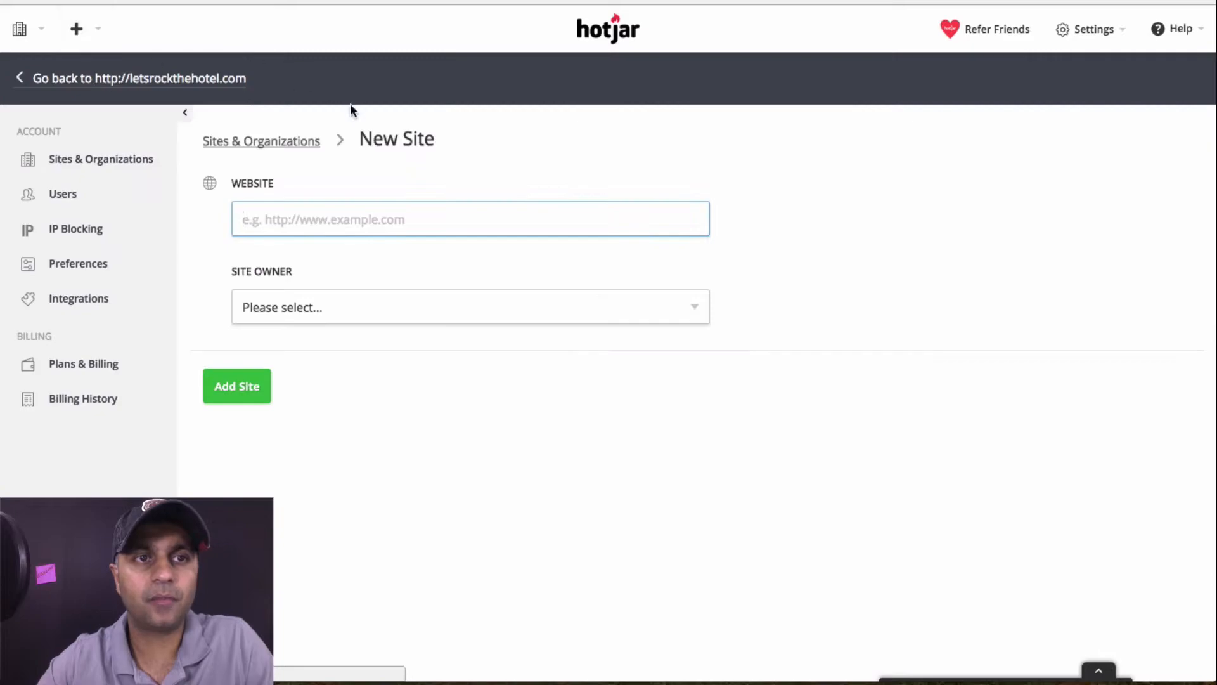
click(20, 32)
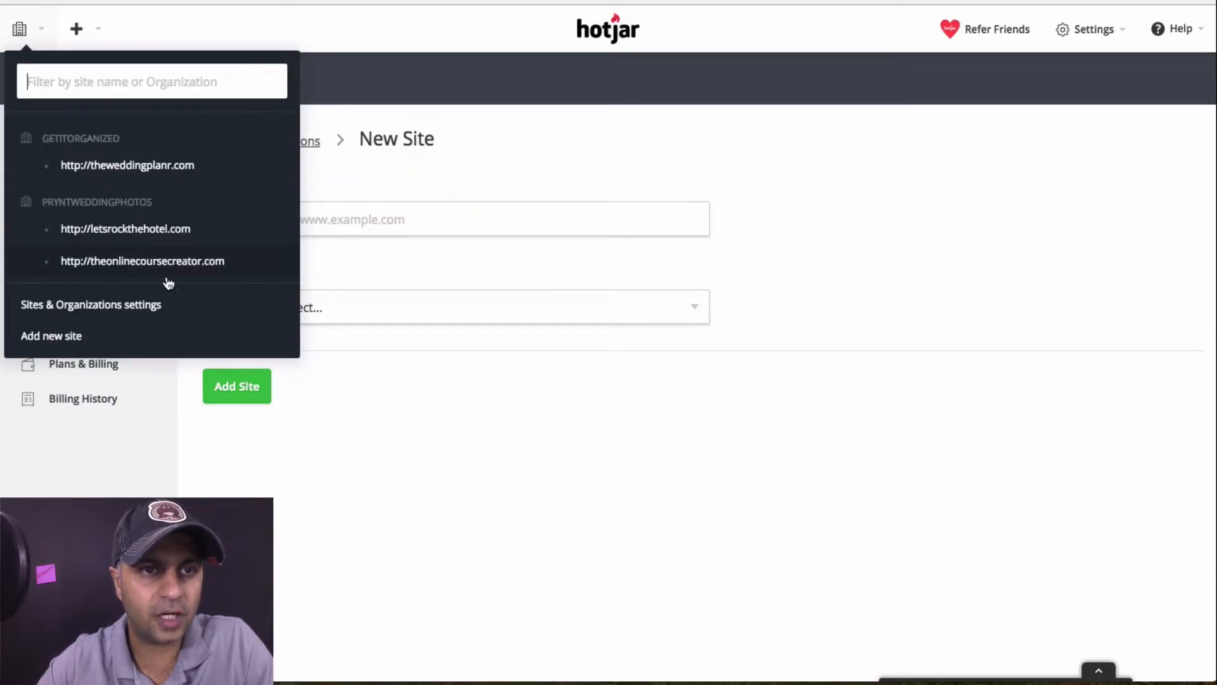
click(439, 178)
click(282, 226)
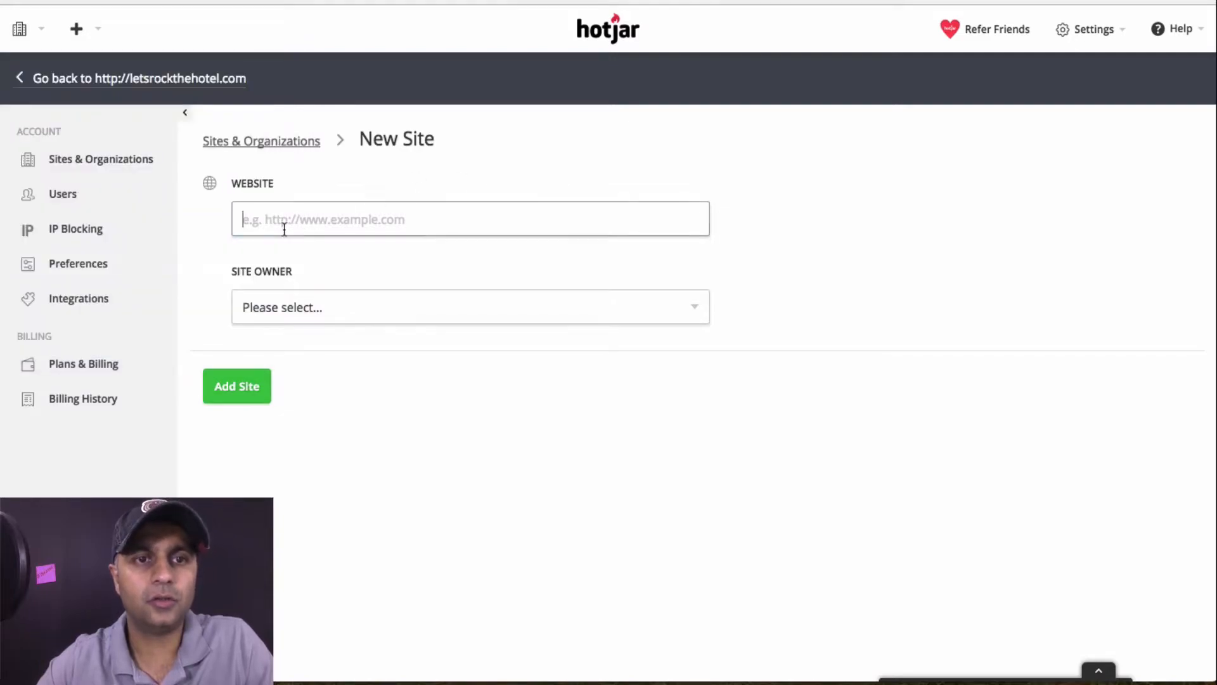
text(http://)
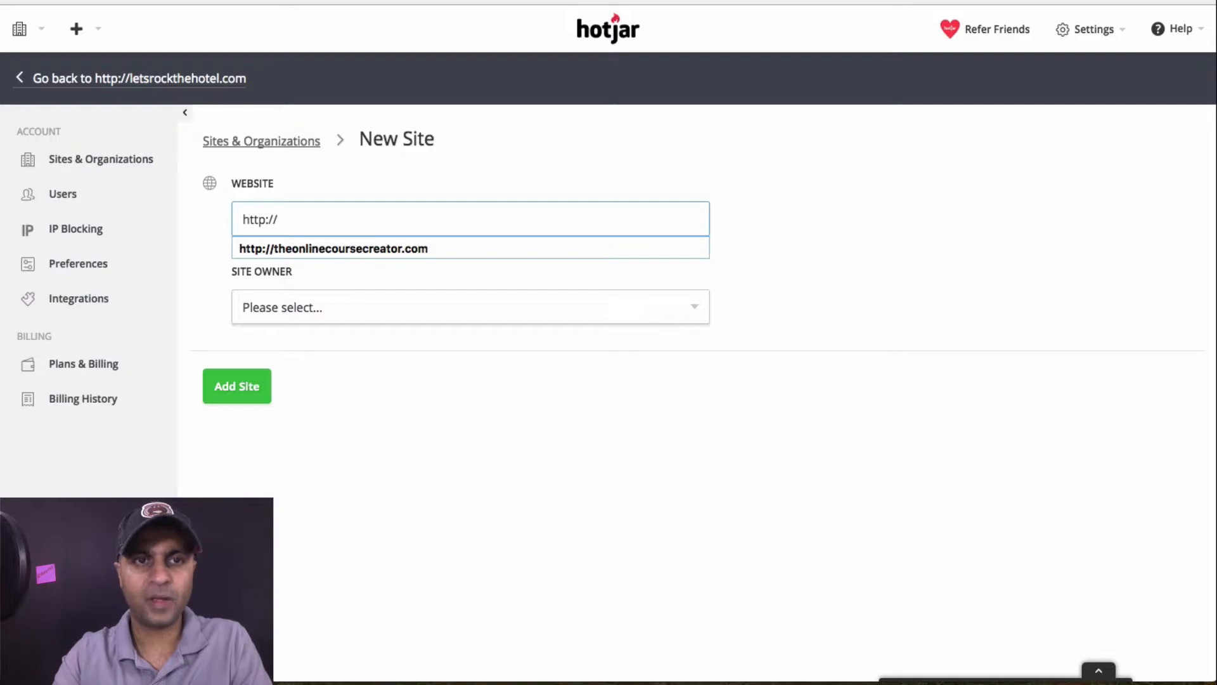
key(super+a)
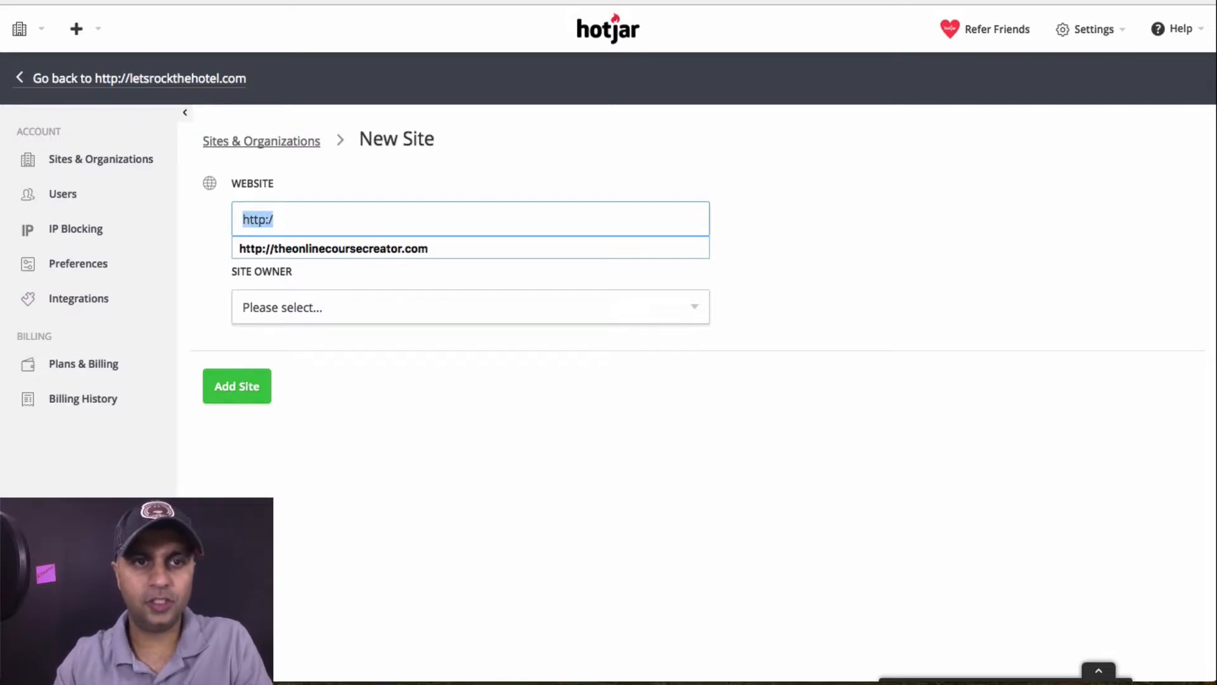
key(BackSpace)
key(super+v)
key(super+a)
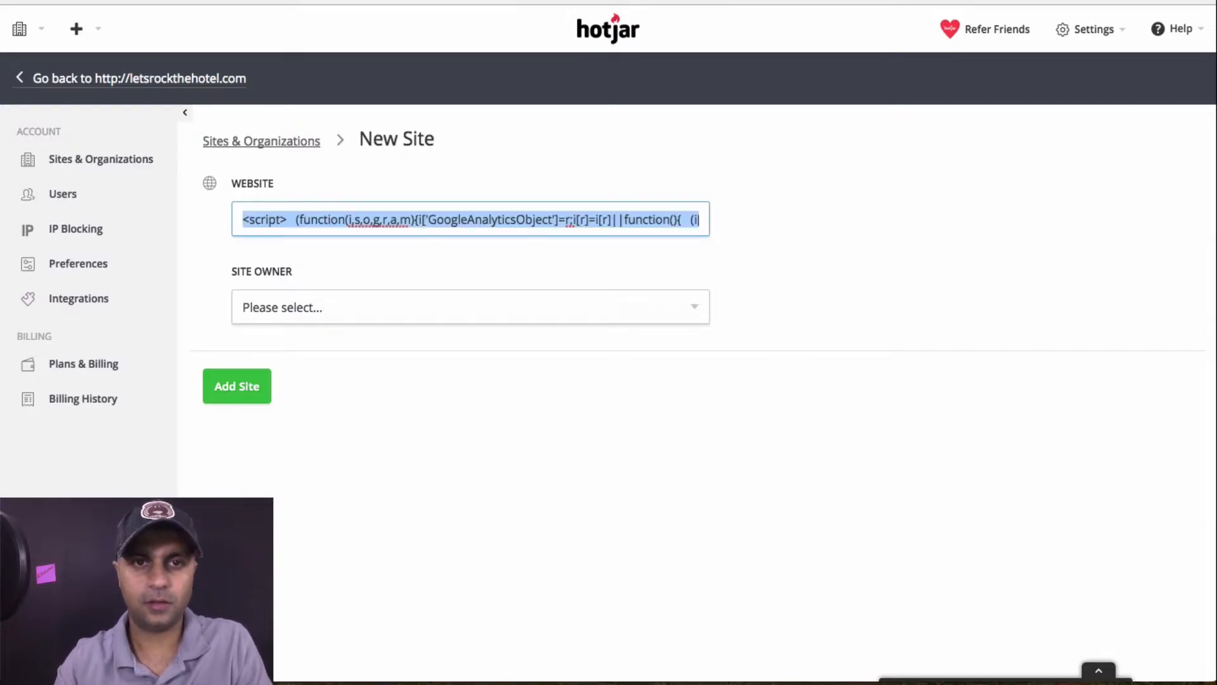
key(BackSpace)
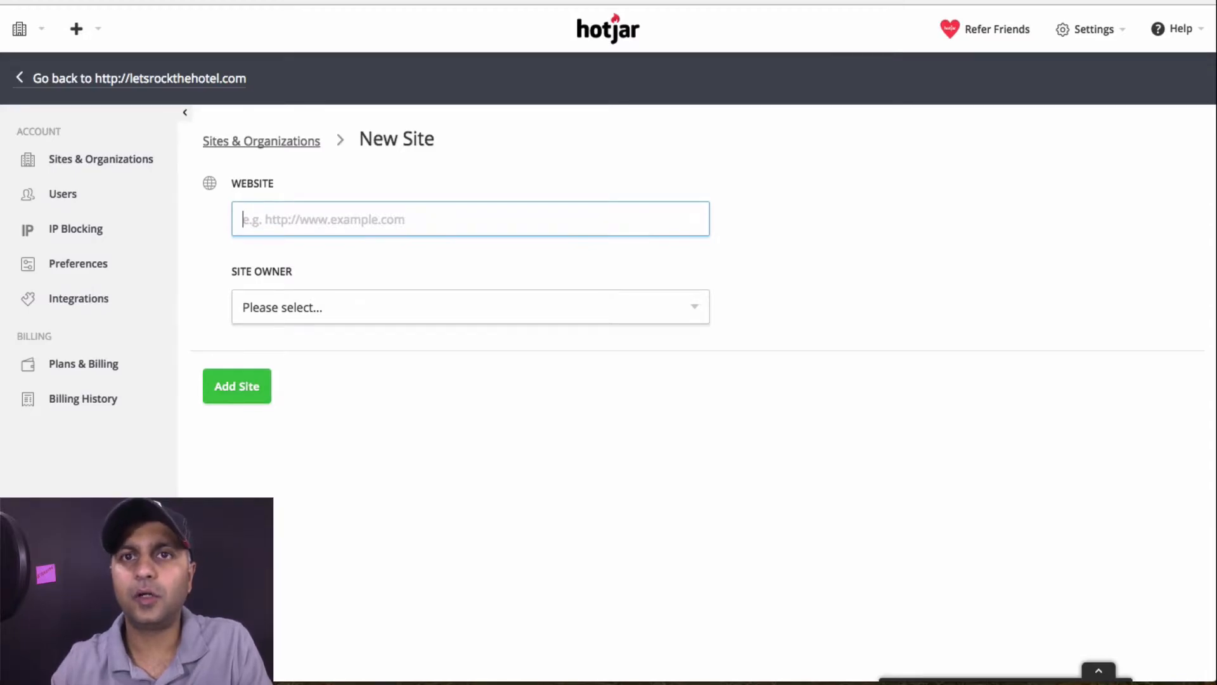
click(798, 1)
click(843, 1)
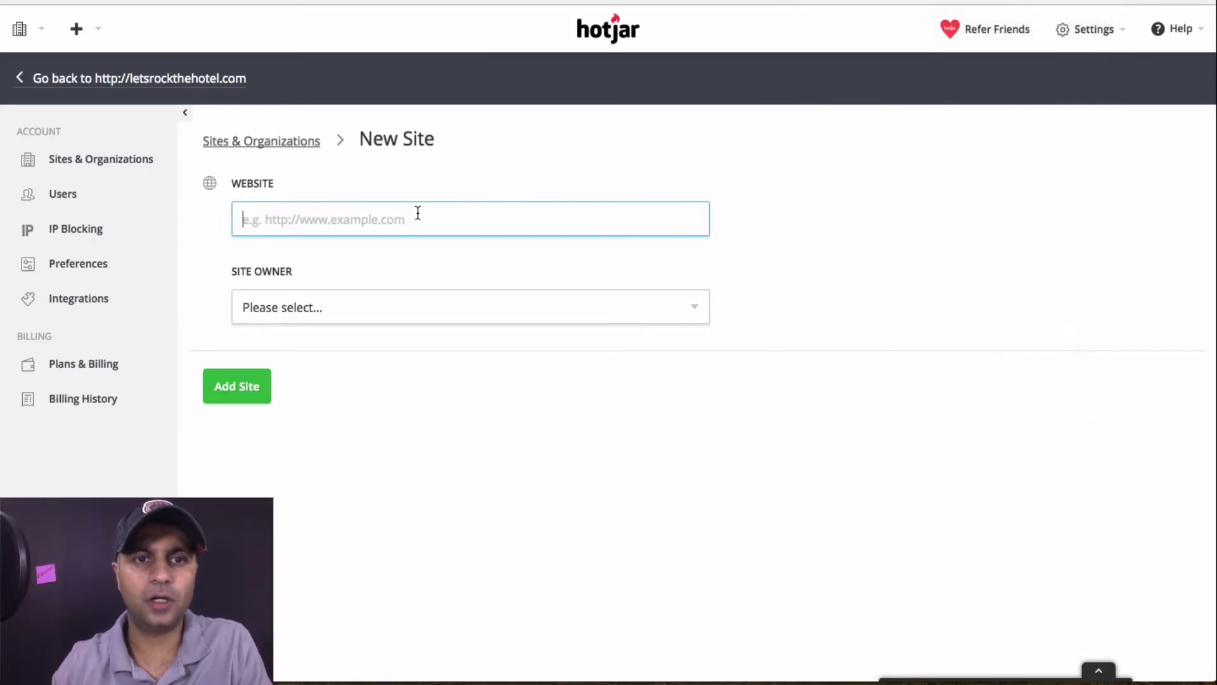
click(418, 213)
text(https://course-ninjas.teachable.com)
Set Getitorganized as site owner, confirm ownership, and add the site
click(416, 304)
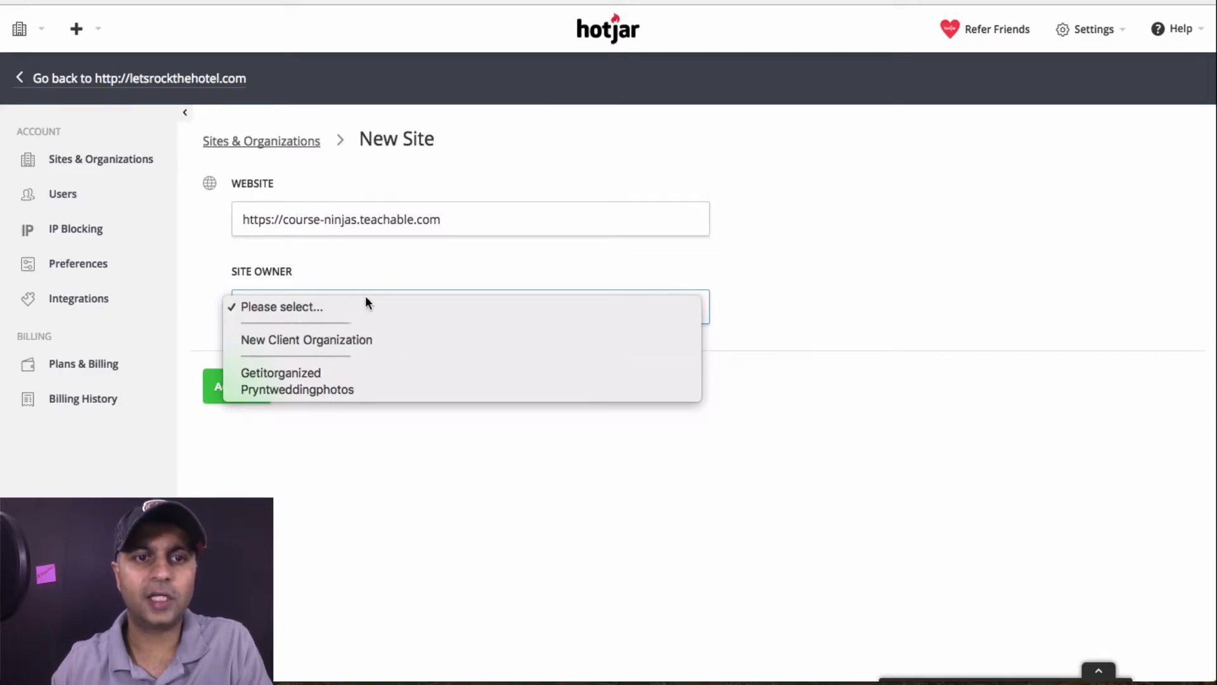
click(307, 375)
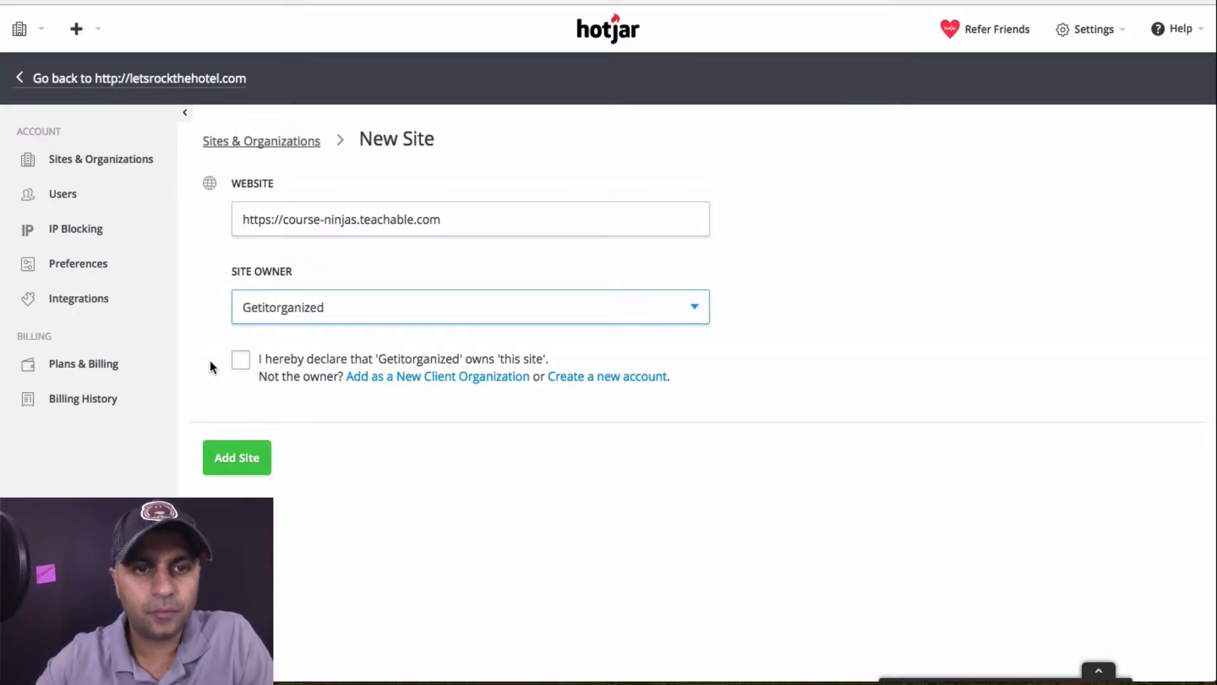
click(237, 368)
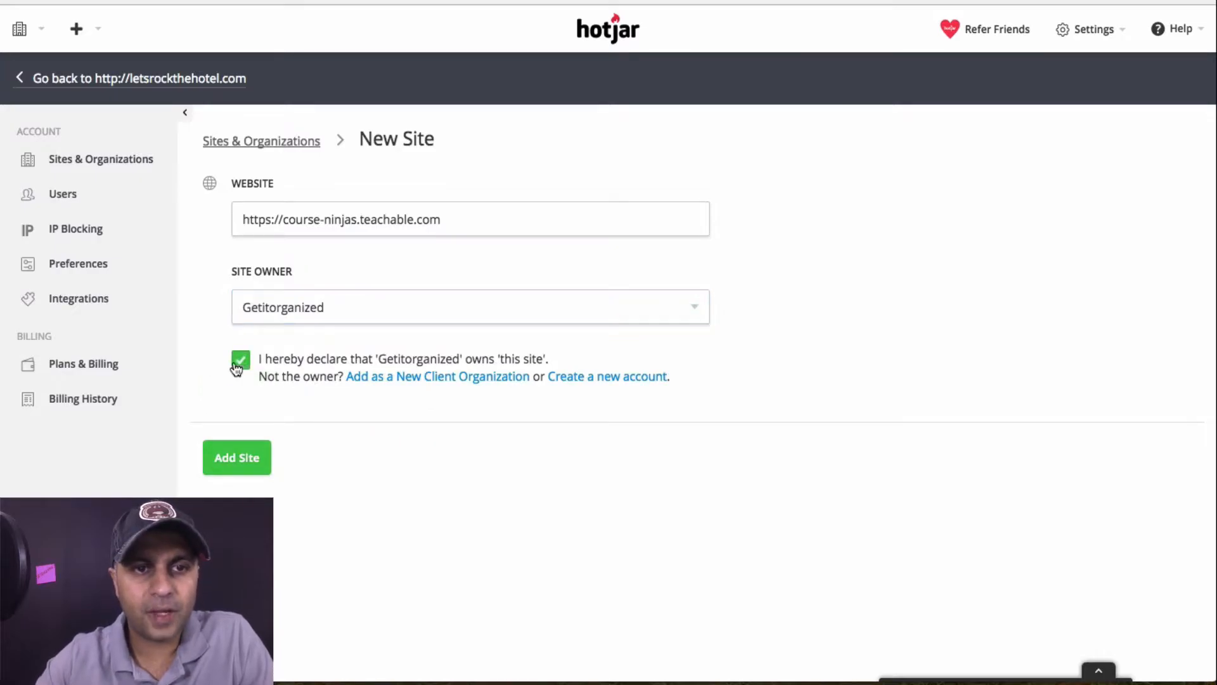
click(255, 468)
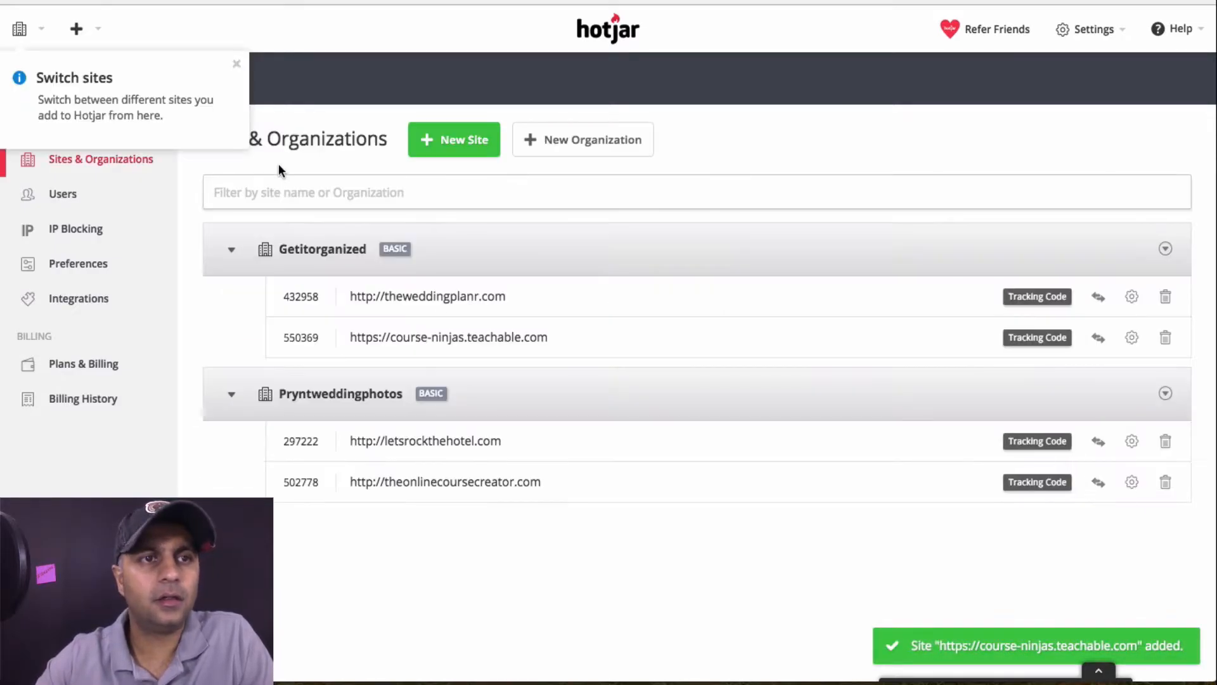
Switch to course-ninjas.teachable.com and copy its Hotjar tracking code
click(23, 33)
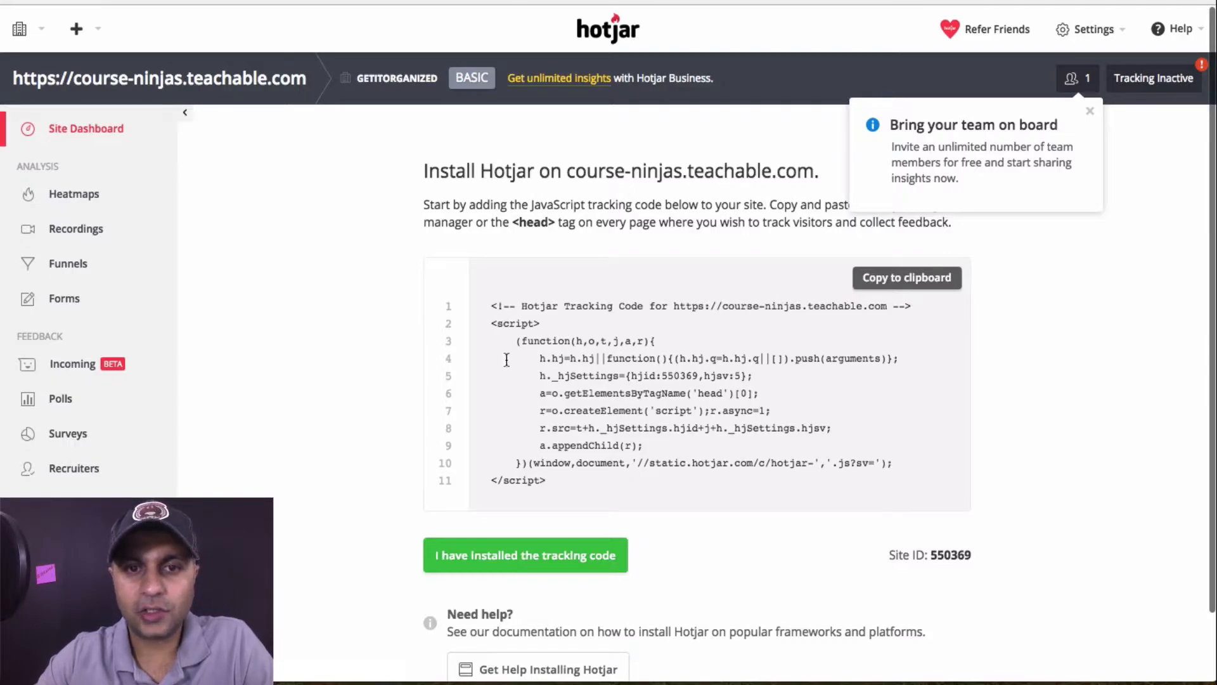
click(900, 278)
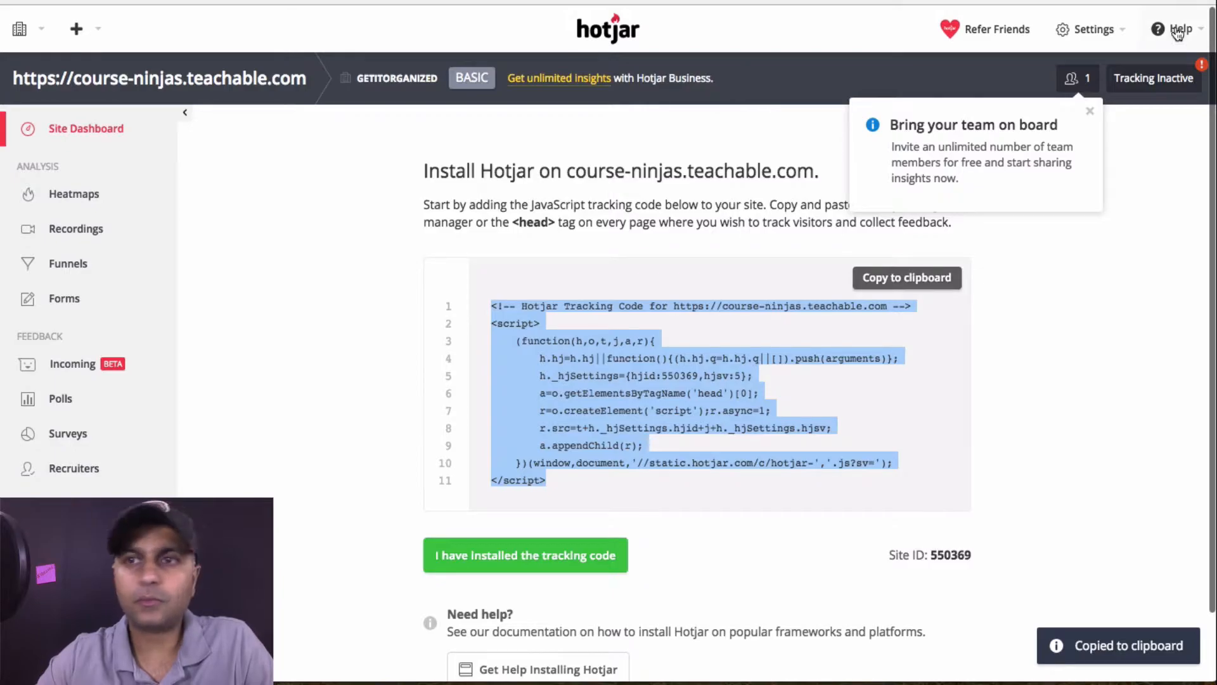
mouse_move(1155, 79)
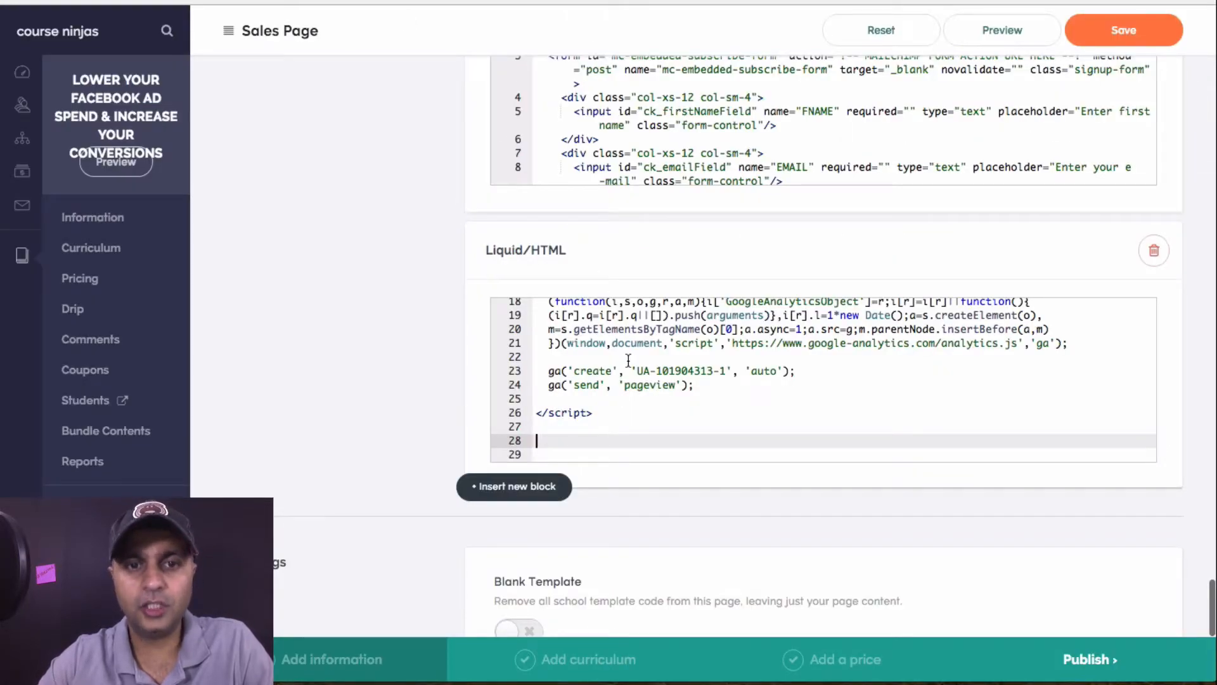
Paste the Hotjar code on line 28 of the Sales Page Liquid/HTML block and save
key(ctrl+v)
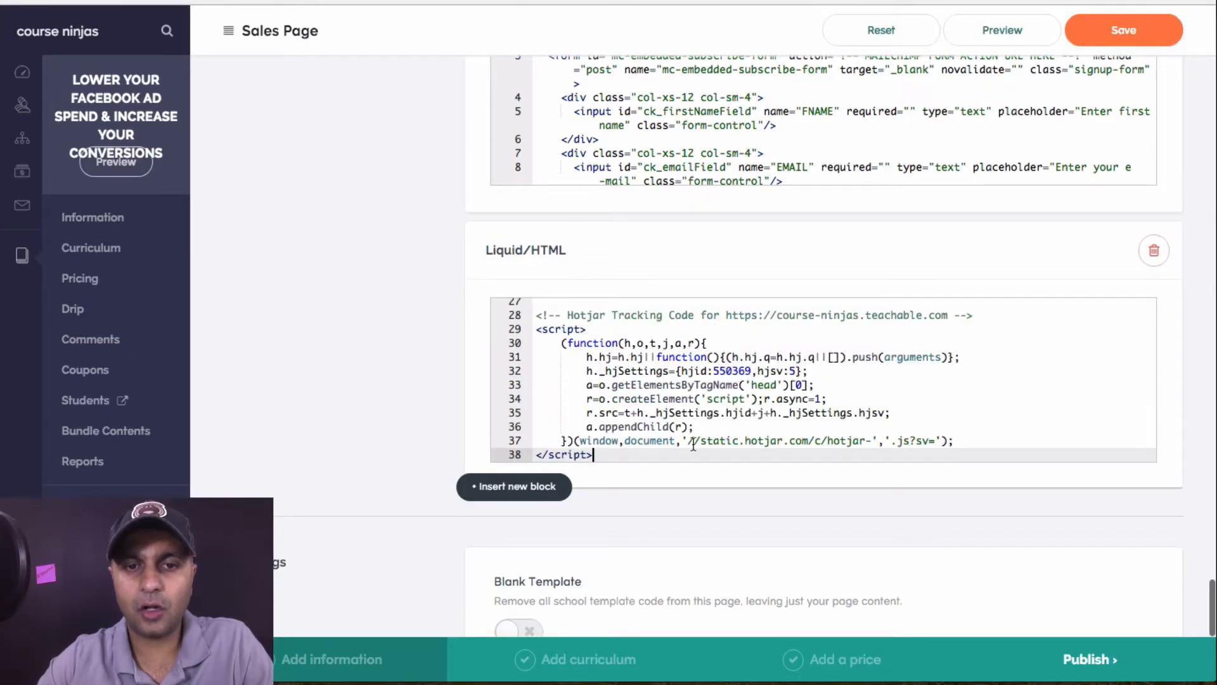
key(super+t)
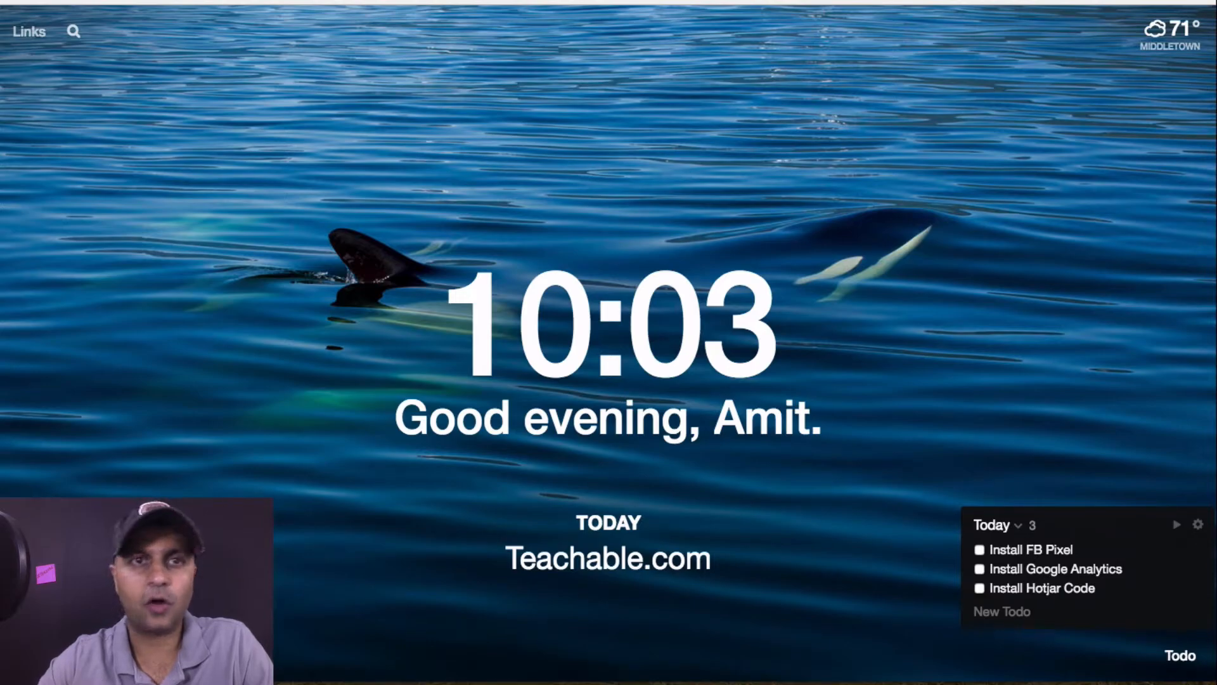
key(super+w)
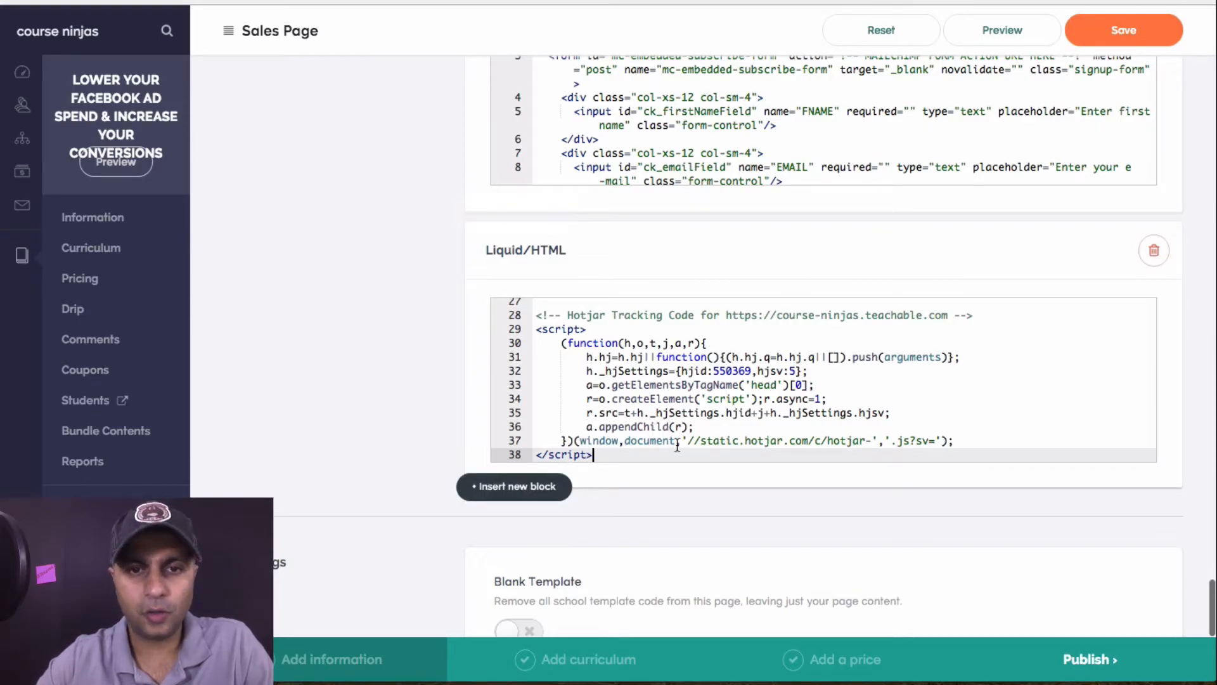
drag(624, 457, 553, 230)
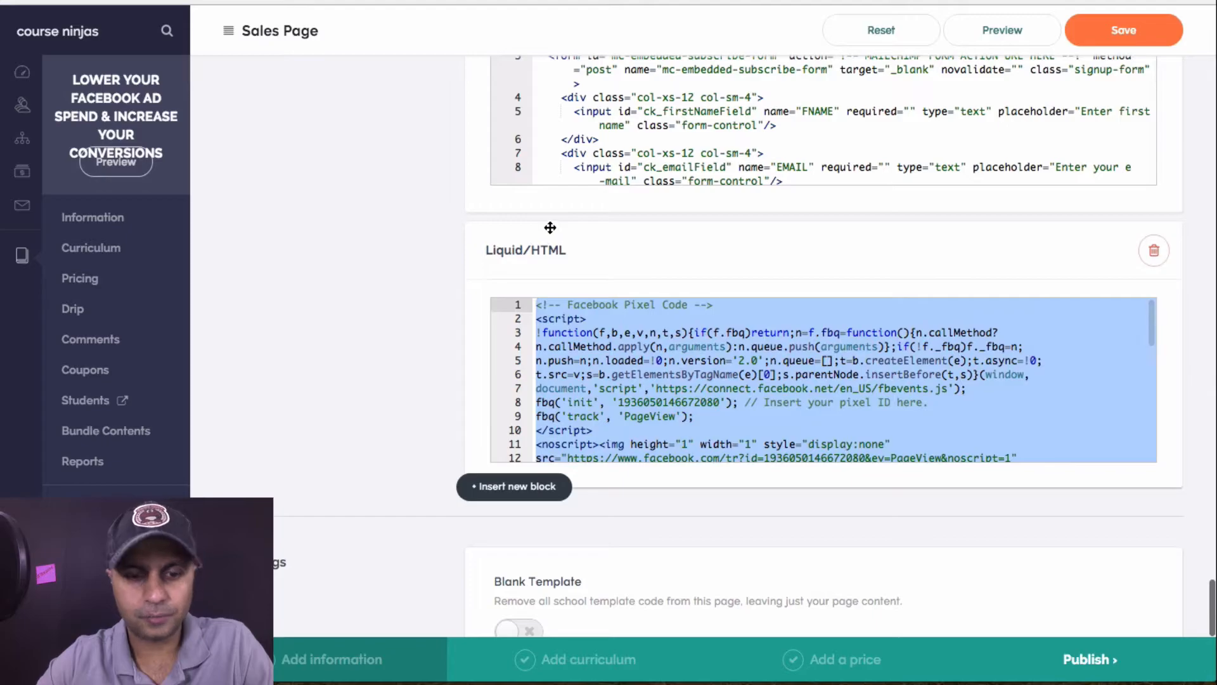
click(1105, 38)
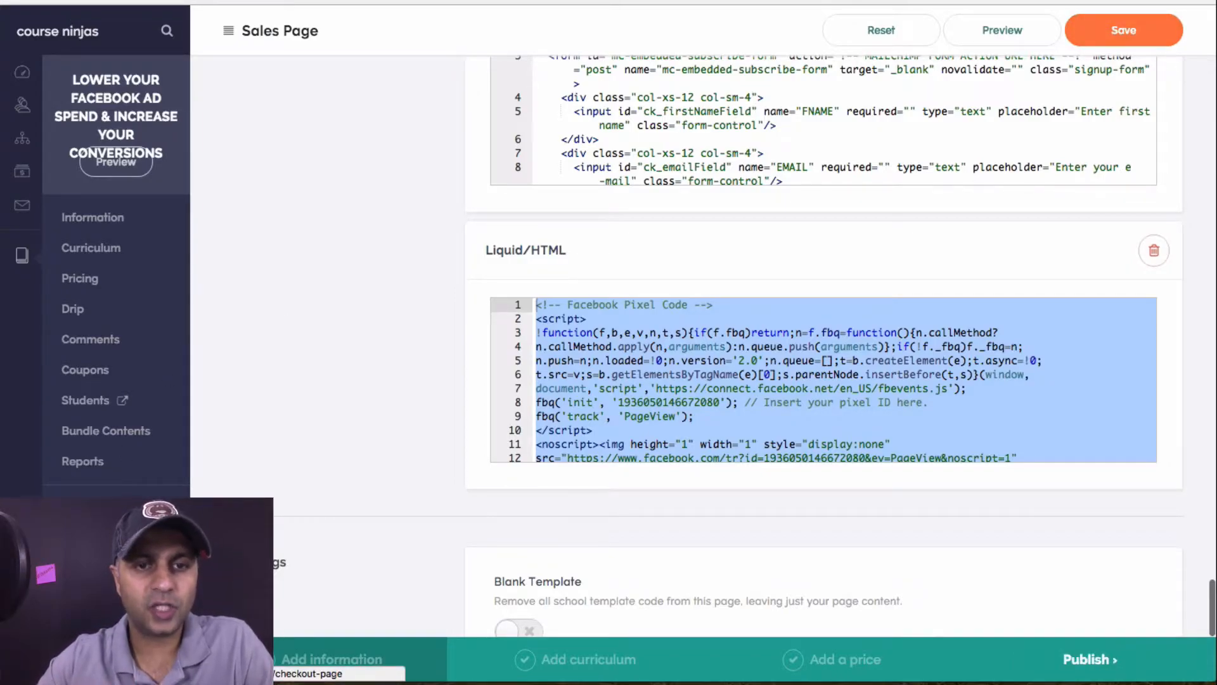
Open the Checkout Page editor and review its learning bullets and 30-day guarantee badge
click(95, 539)
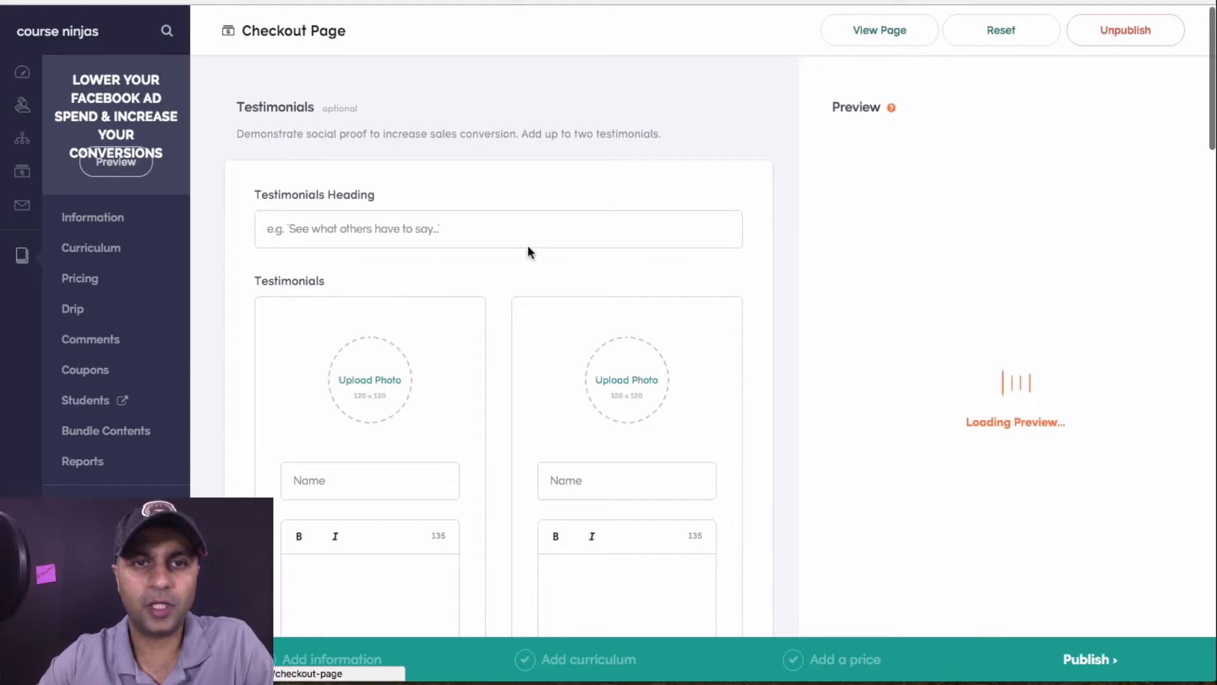
scroll(669, 288, down, 10)
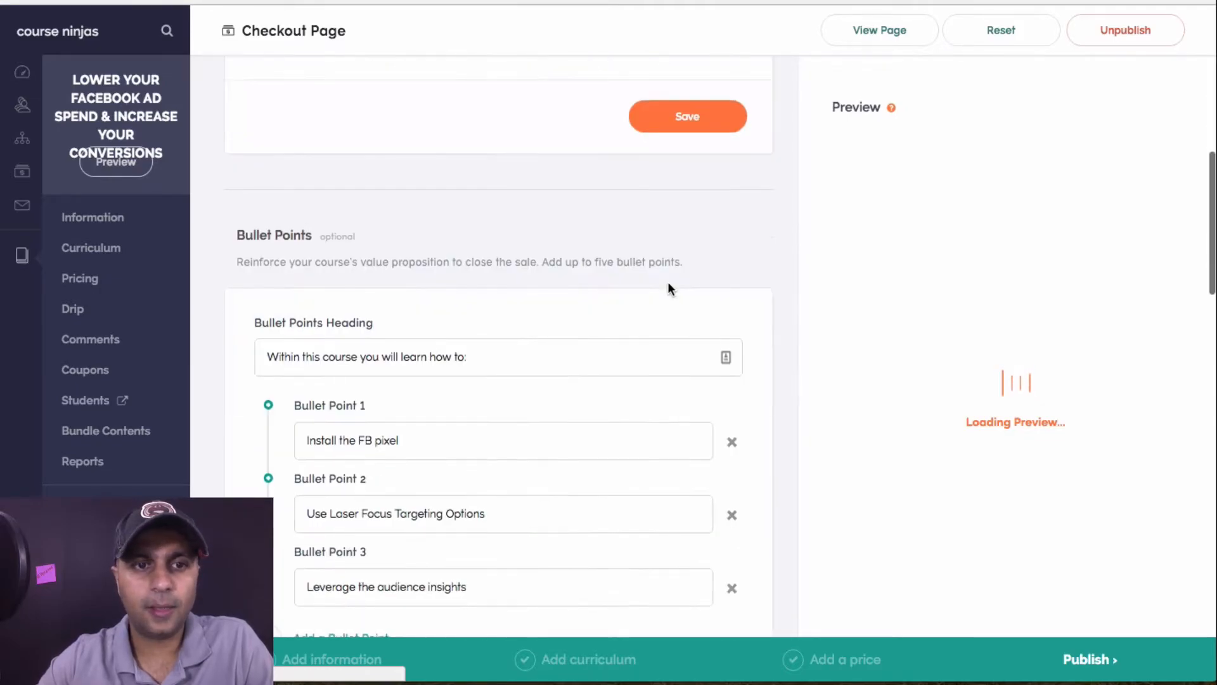
scroll(669, 288, down, 15)
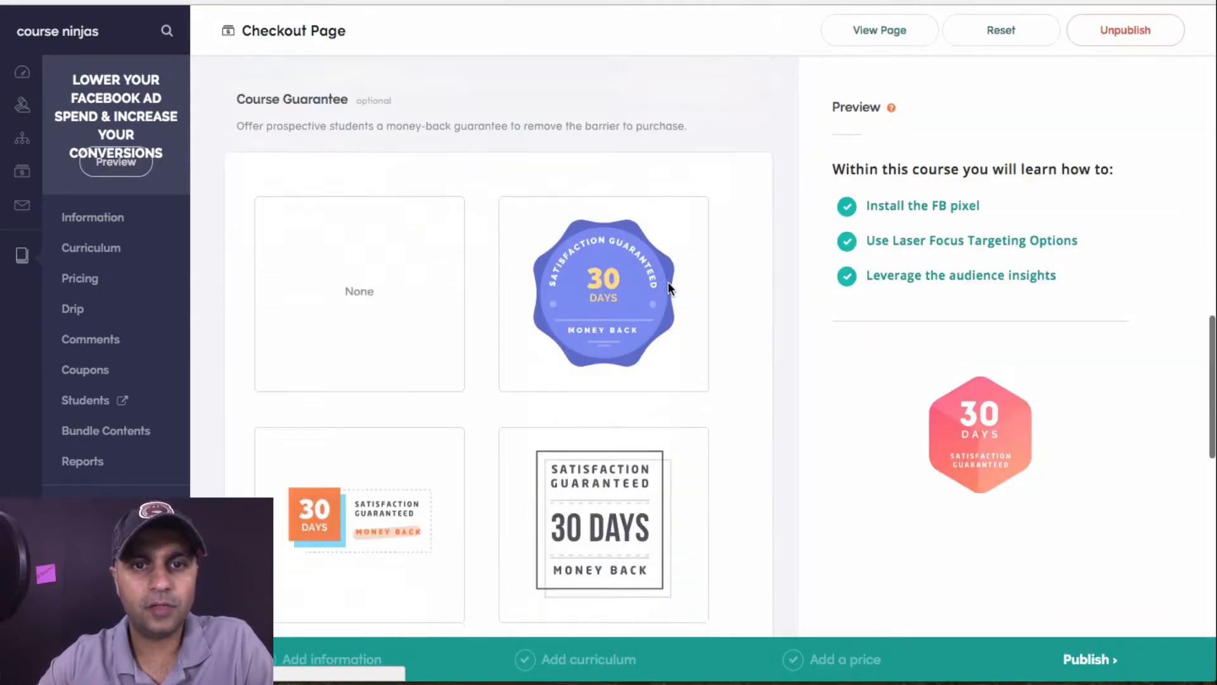
scroll(669, 283, down, 12)
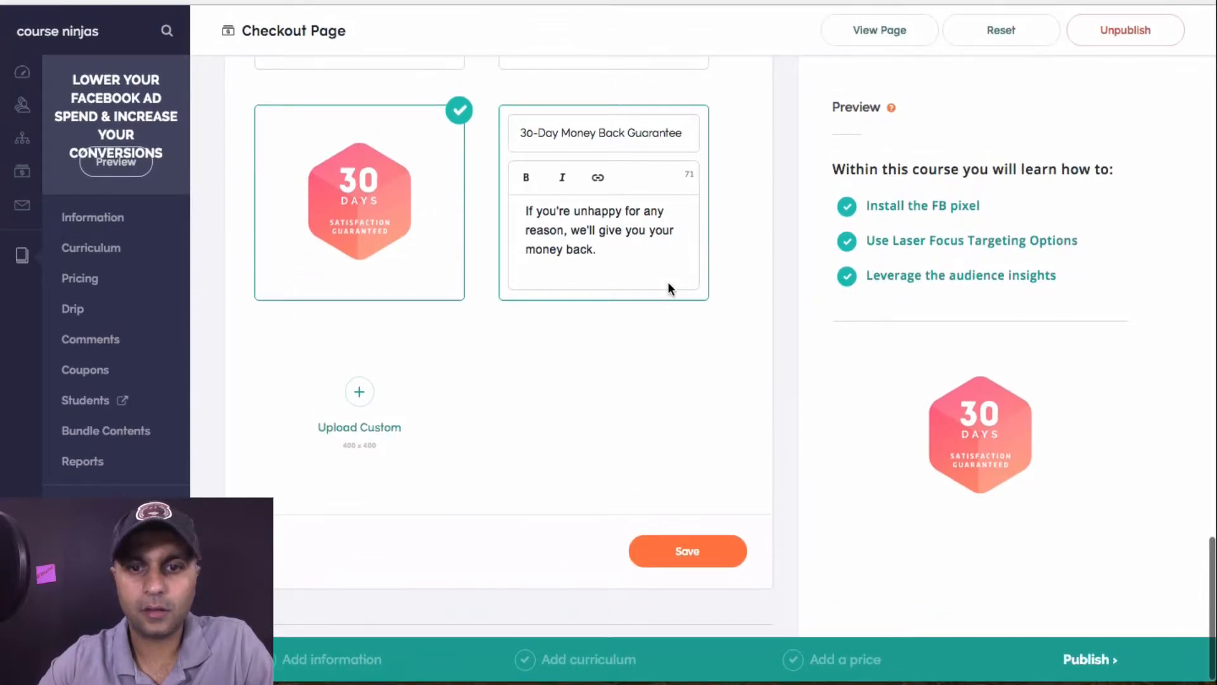
scroll(669, 283, up, 12)
scroll(668, 282, up, 6)
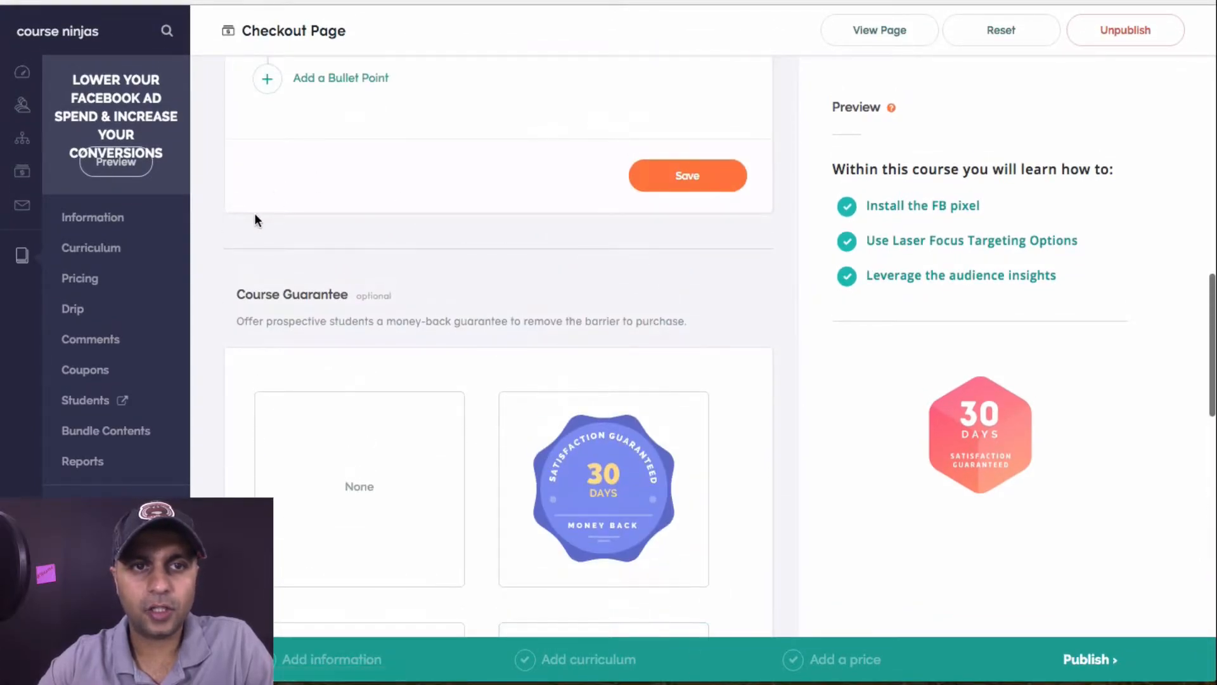
scroll(564, 216, up, 15)
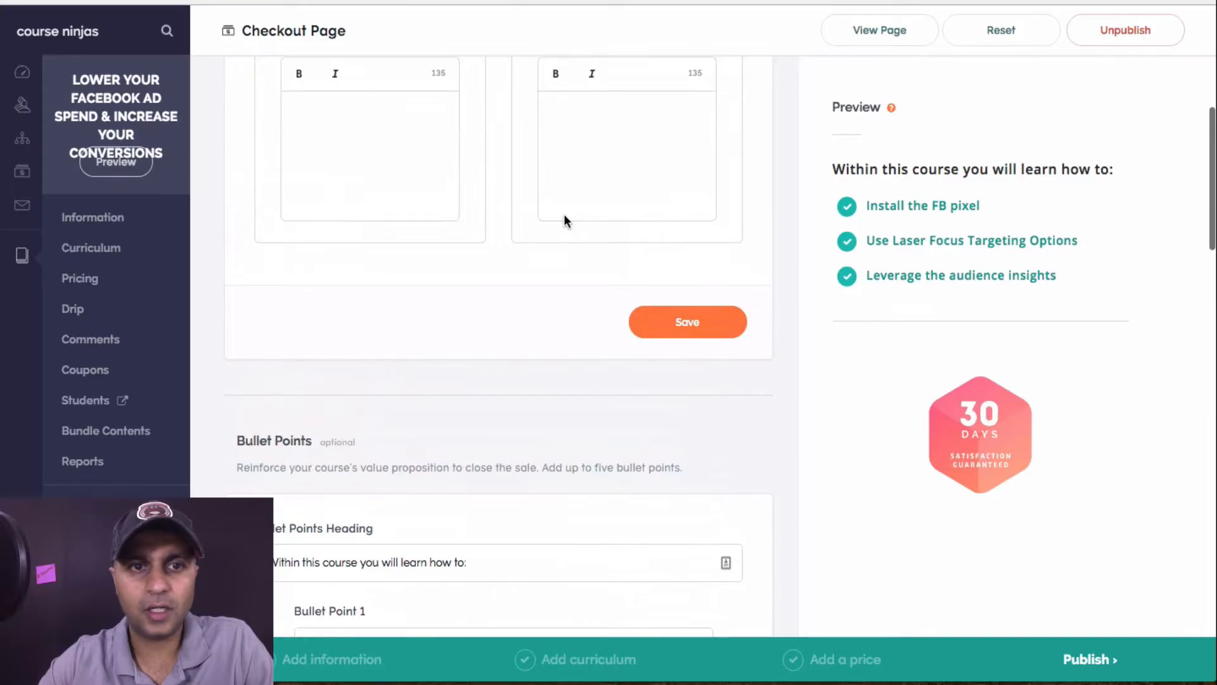
scroll(565, 216, up, 3)
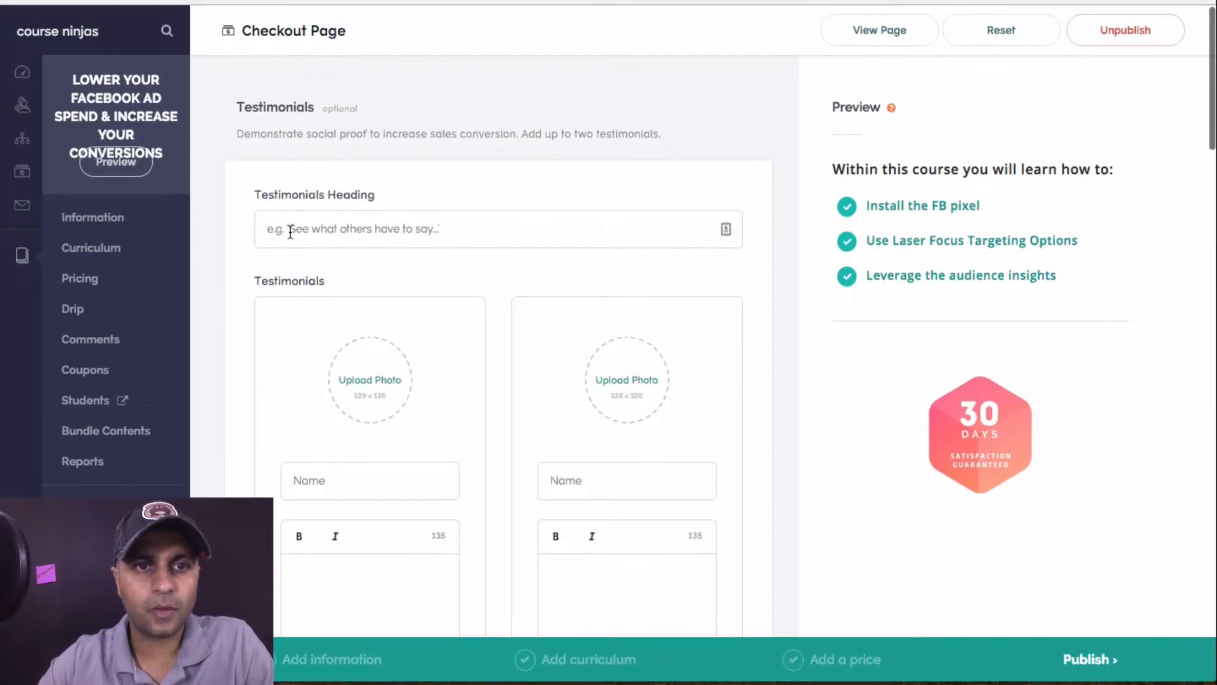
scroll(484, 300, down, 15)
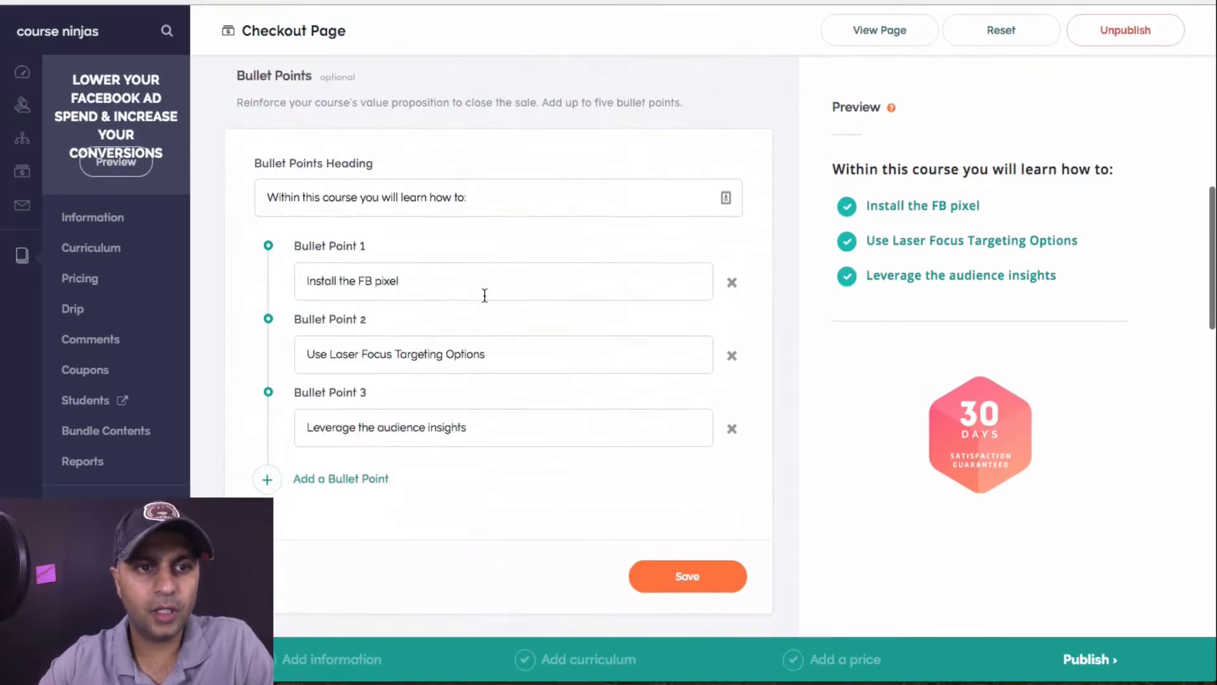
Review the empty site-wide Code Snippets editors, then go to Custom Text settings
click(30, 148)
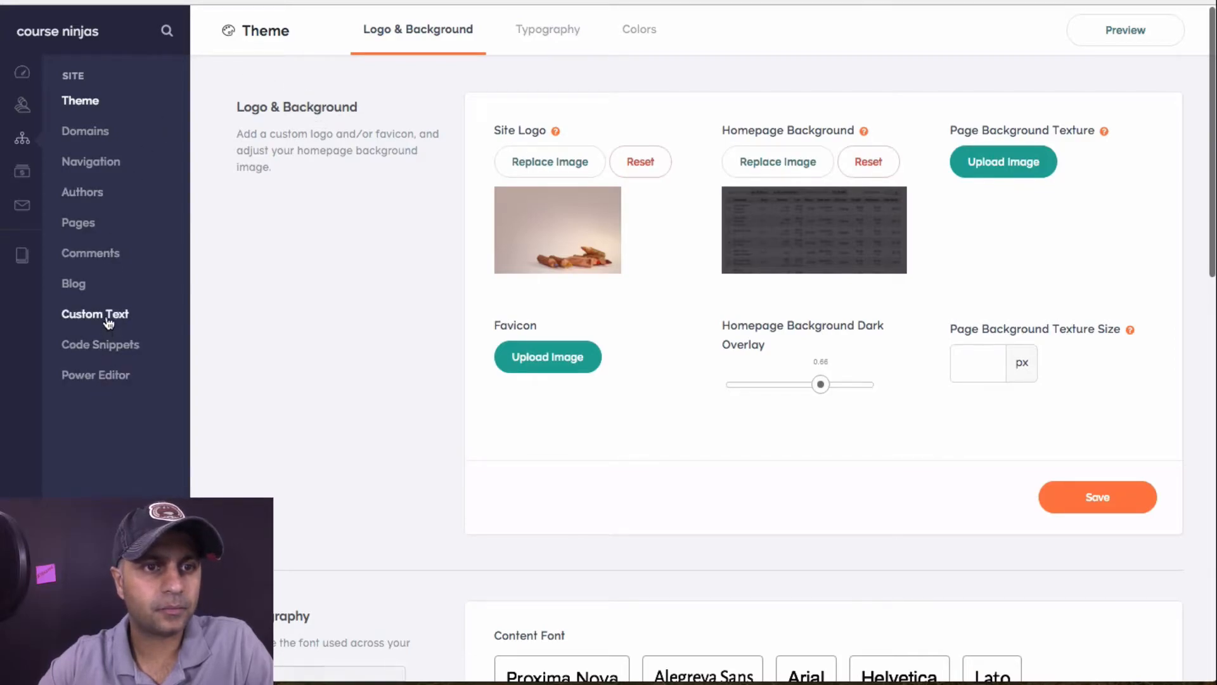
click(114, 358)
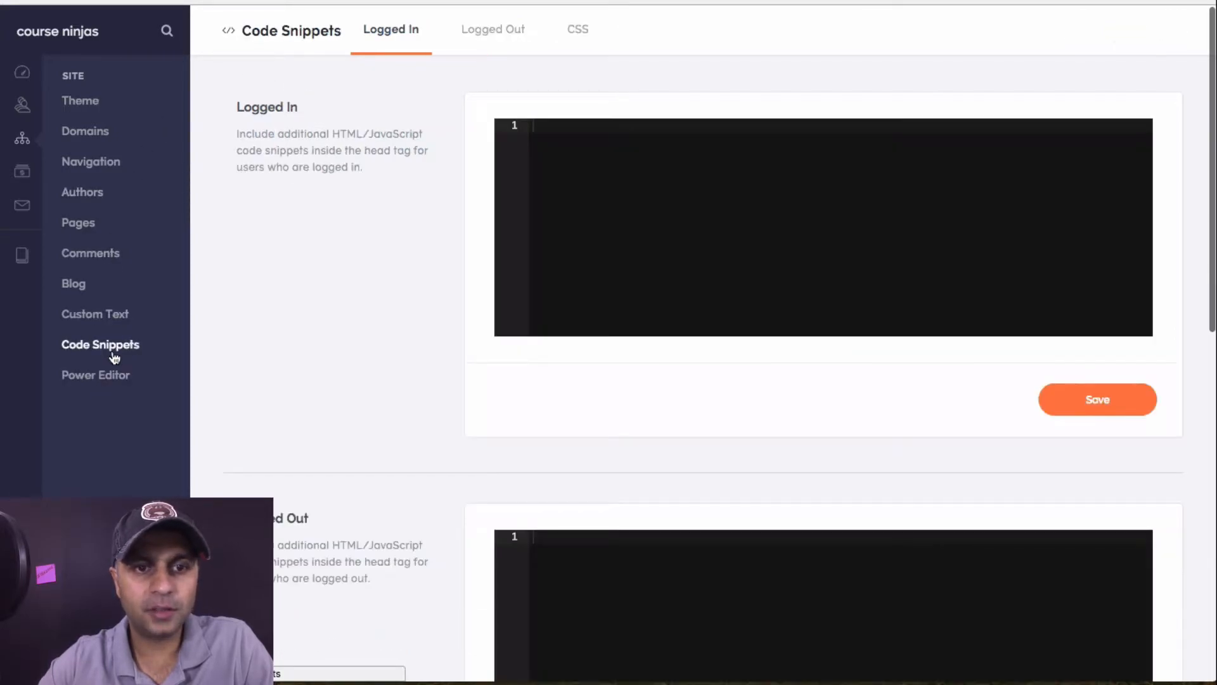
scroll(432, 310, down, 10)
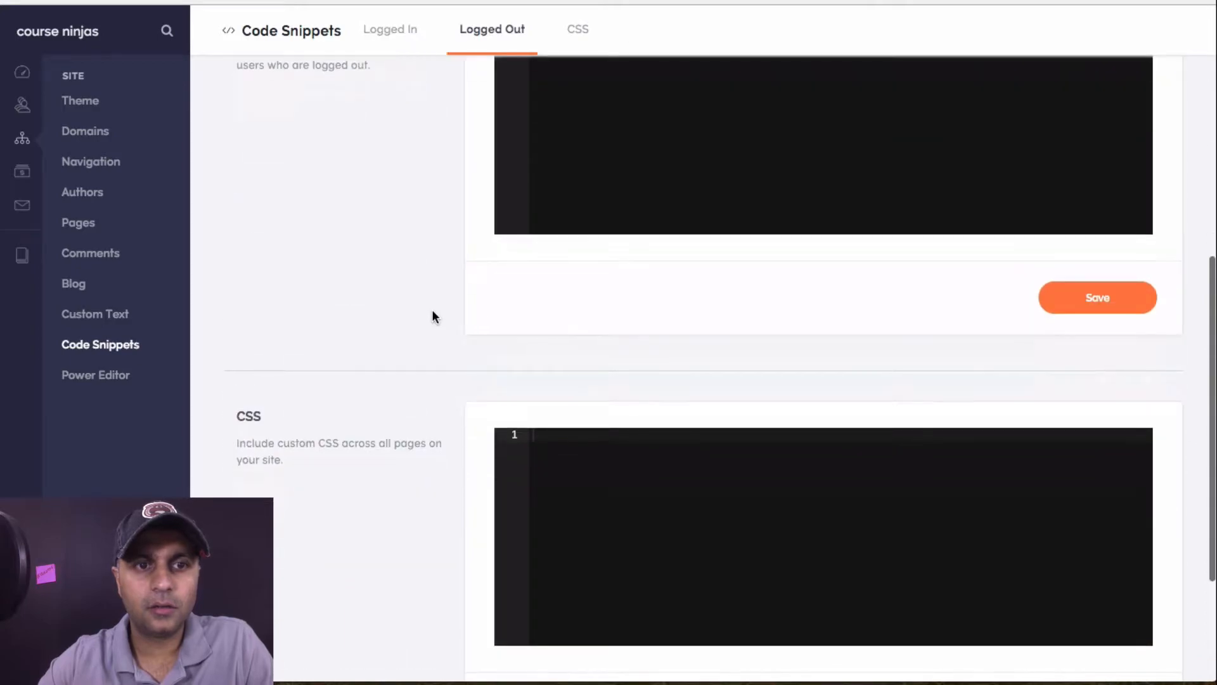
scroll(433, 313, up, 10)
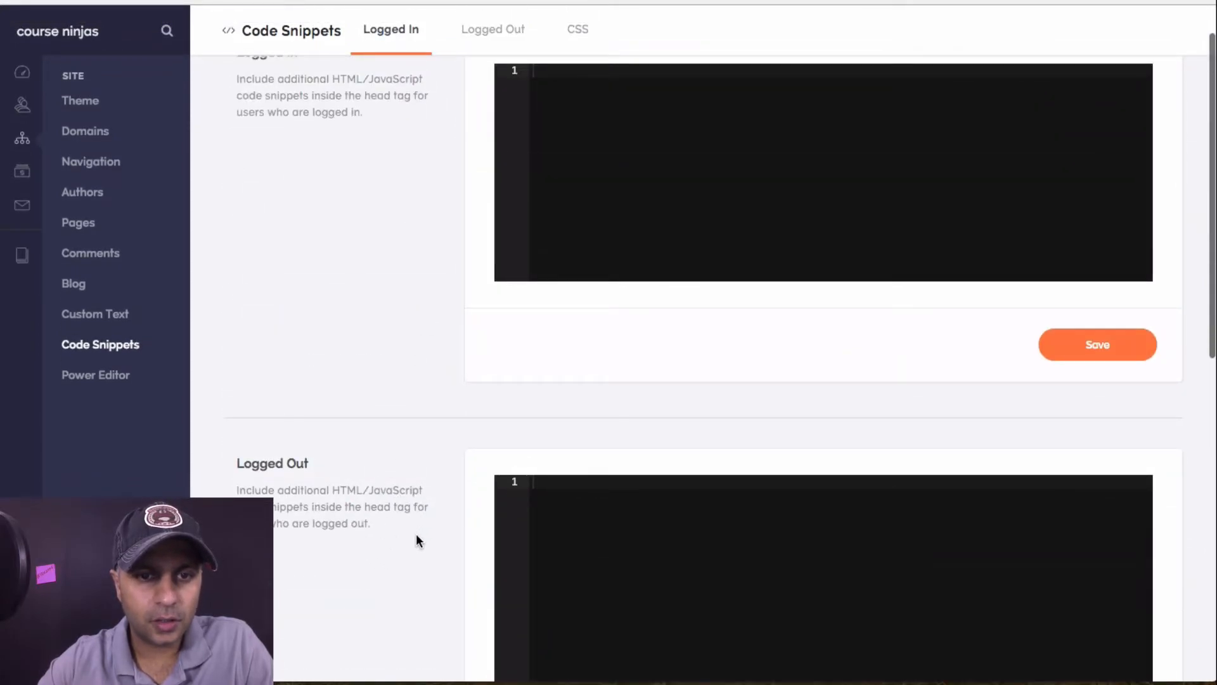
scroll(417, 243, up, 1)
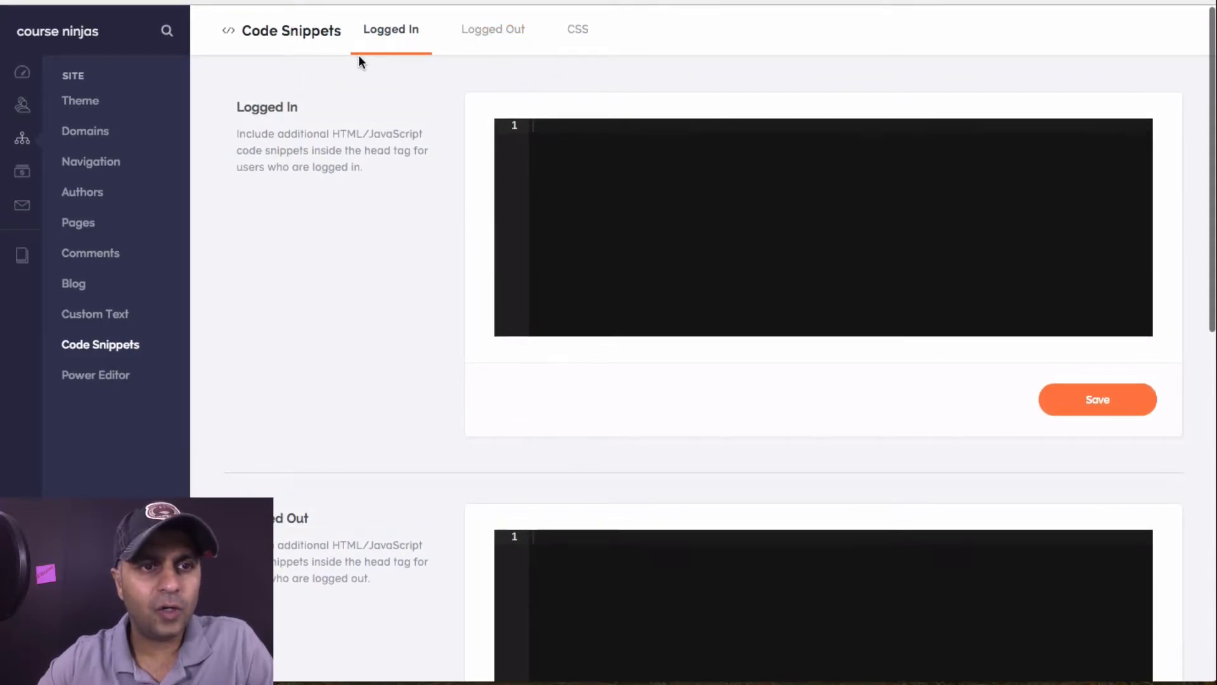
click(116, 321)
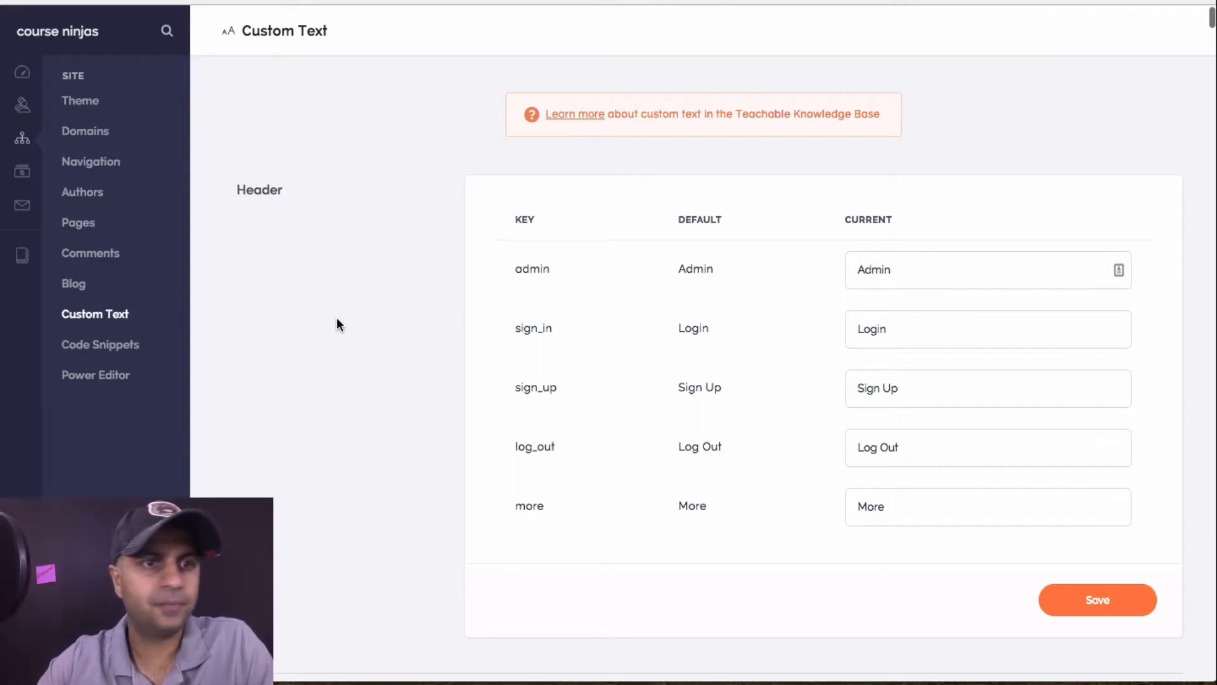
Browse Comments, Pages, Authors, Navigation, Domains and Theme settings, then open the Courses list
click(79, 283)
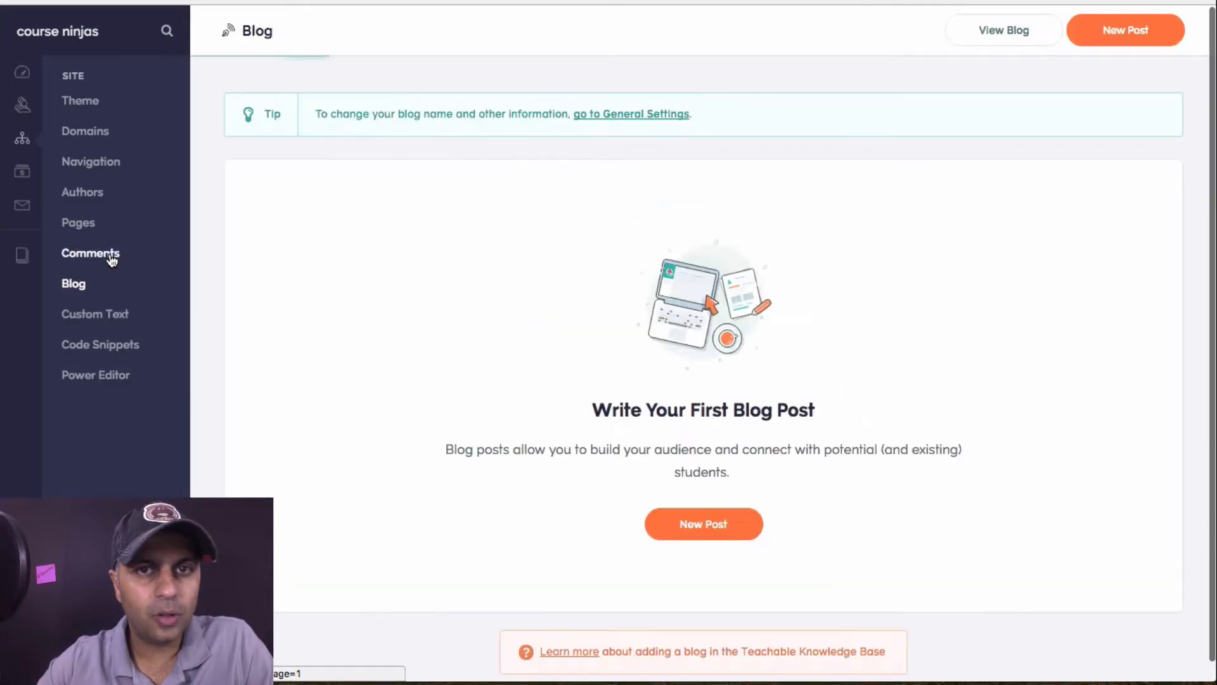
click(111, 257)
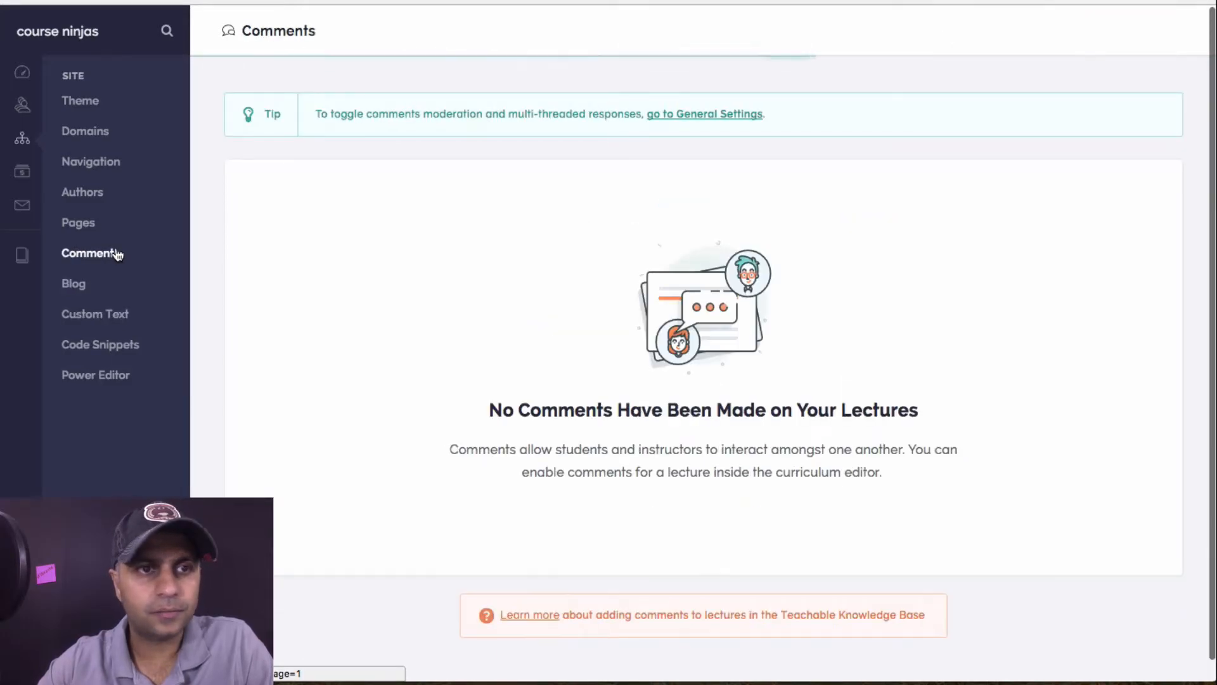
click(74, 229)
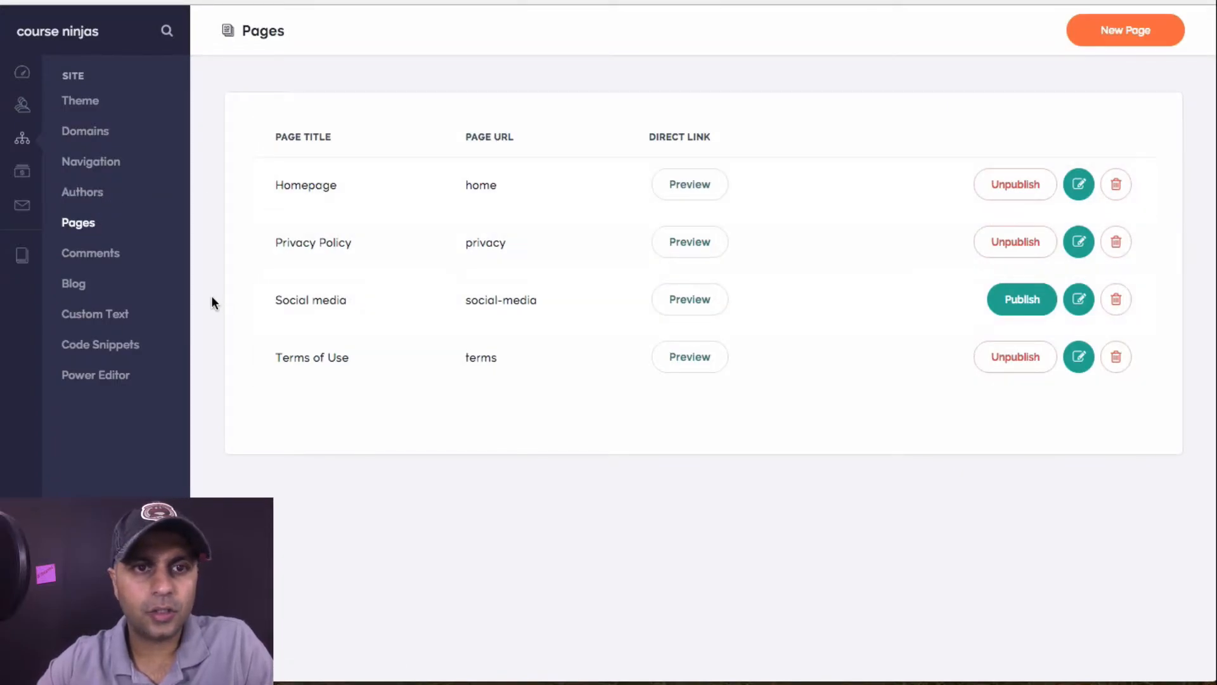
click(98, 192)
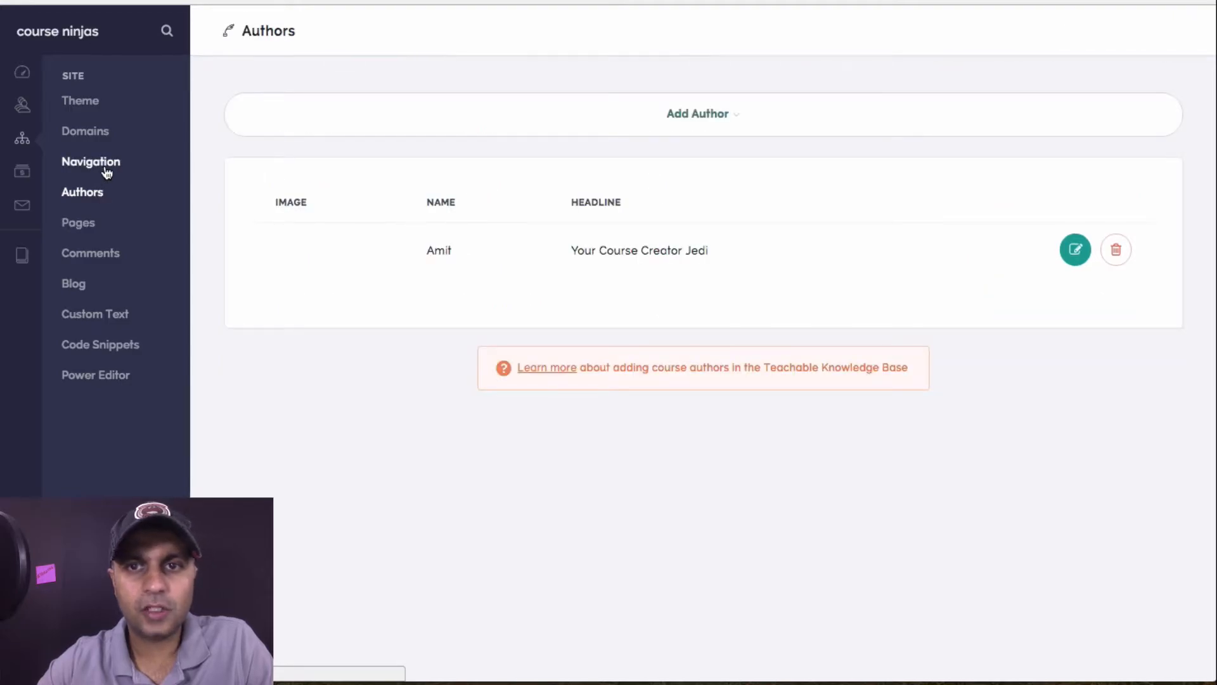
click(105, 166)
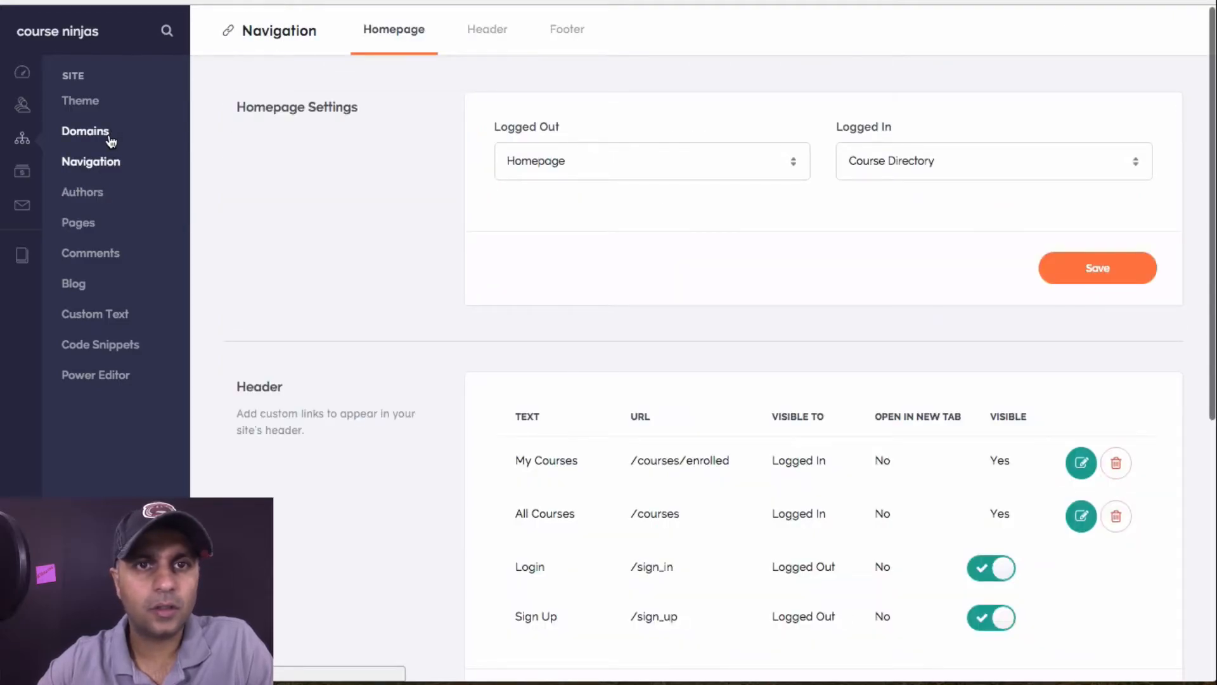
click(110, 136)
click(105, 163)
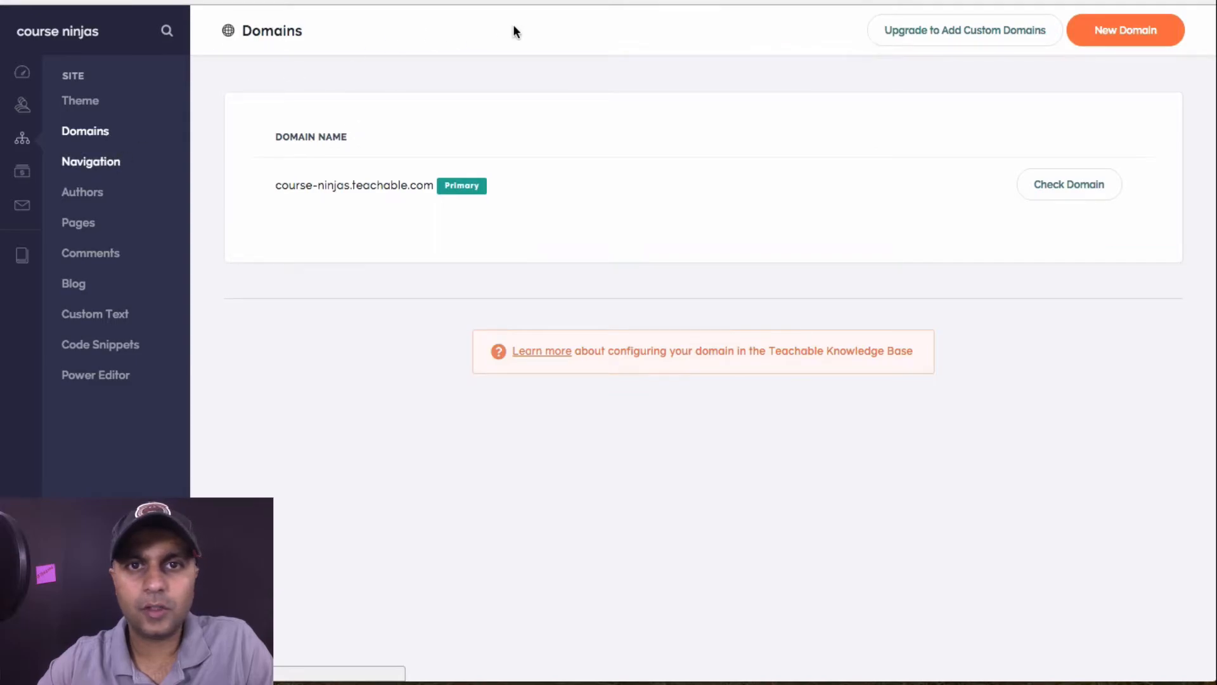
click(504, 41)
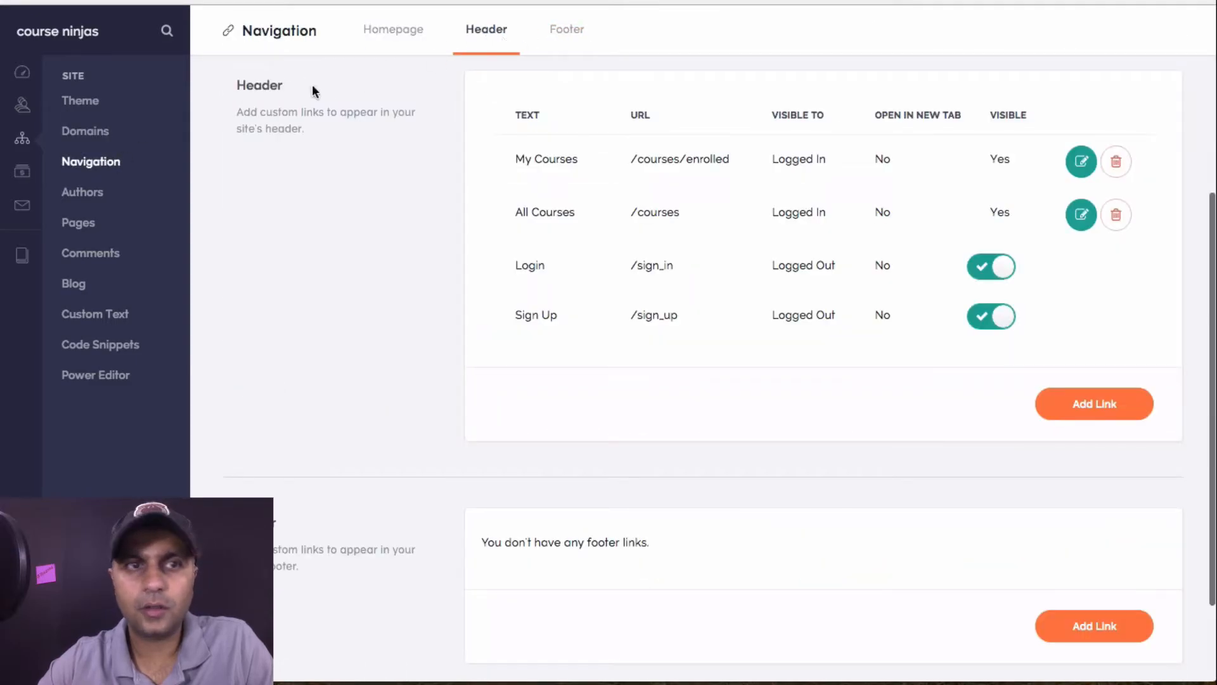
click(102, 136)
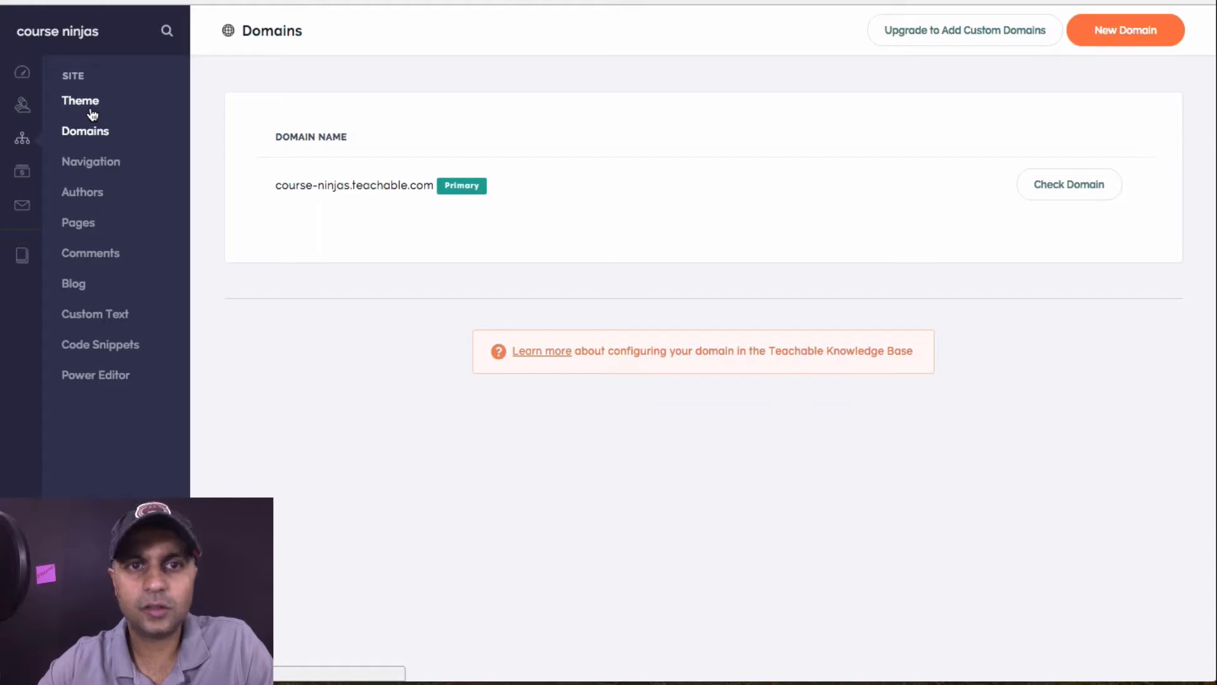
click(92, 114)
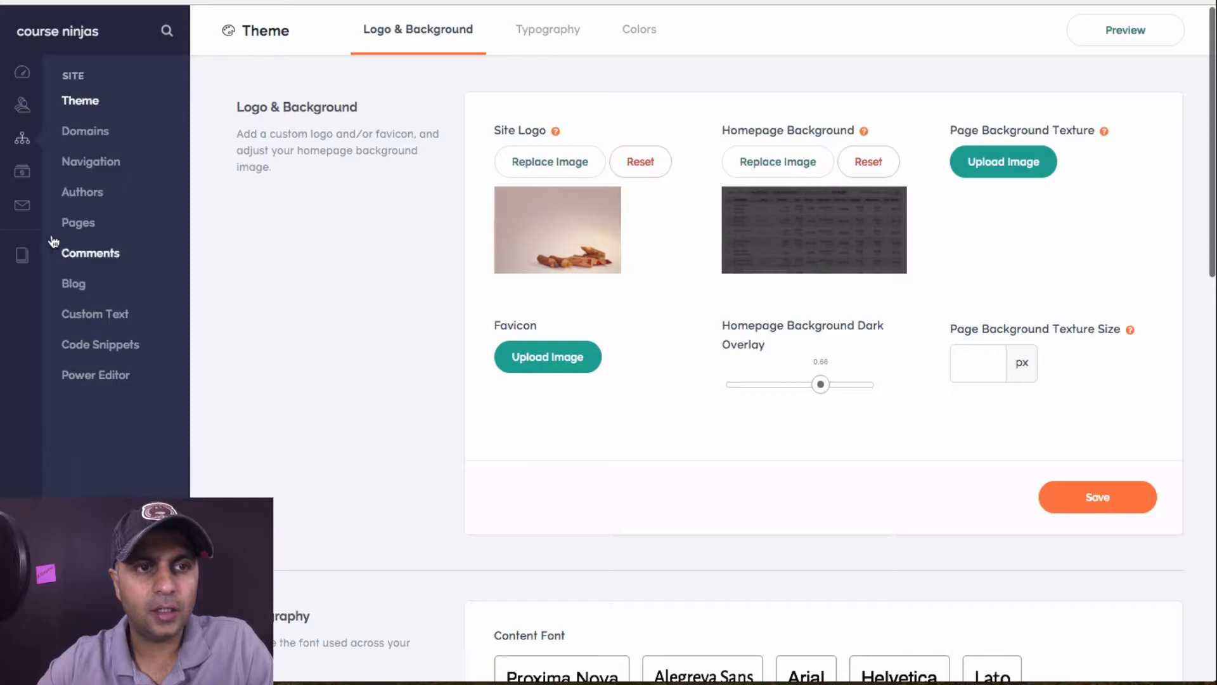
click(23, 251)
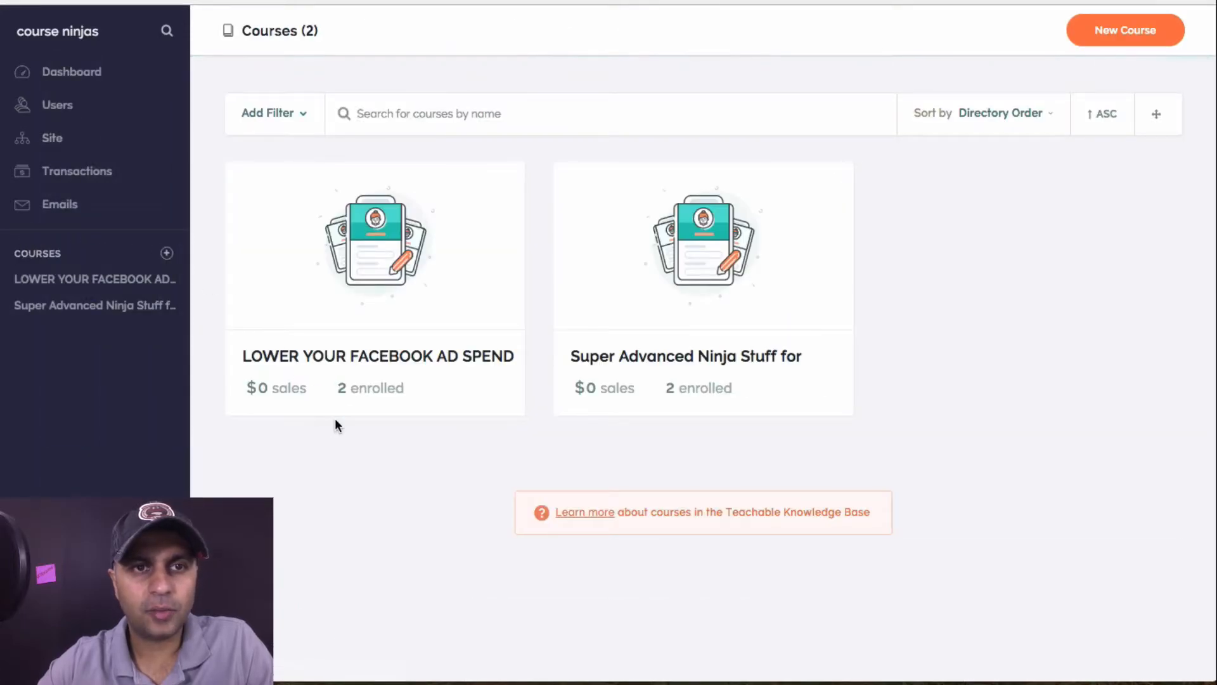
Save the 30-day Course Guarantee on LOWER YOUR FACEBOOK AD SPEND's Checkout Page
click(104, 277)
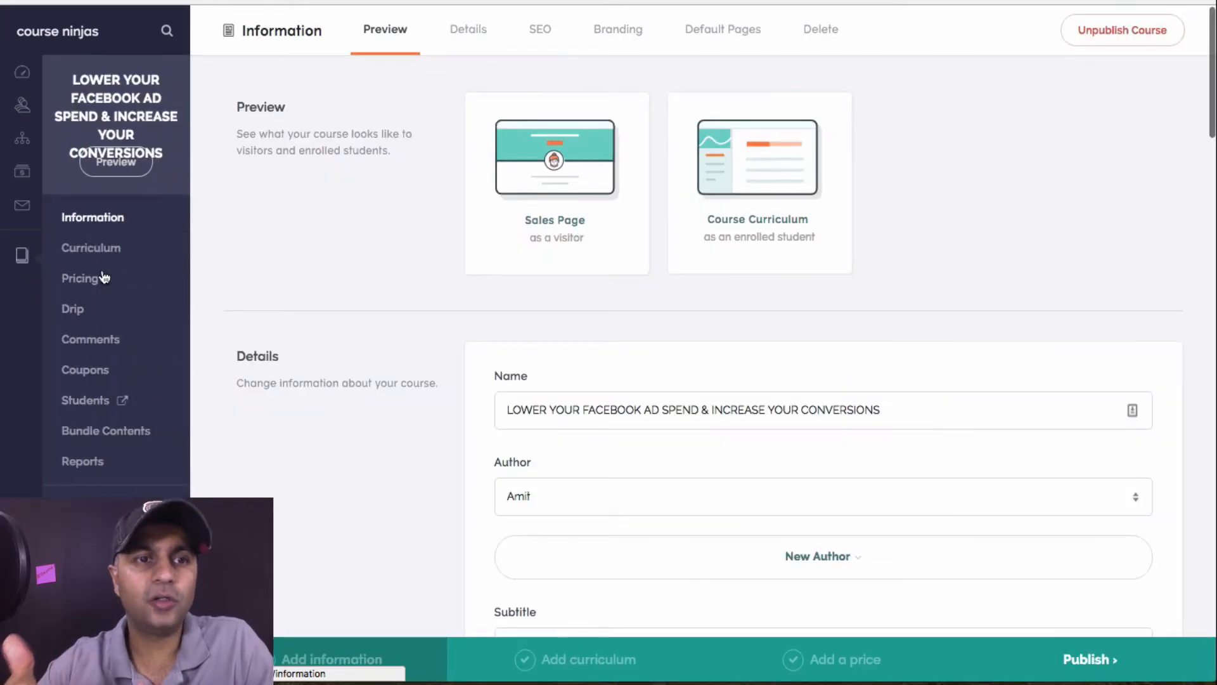
scroll(103, 277, down, 3)
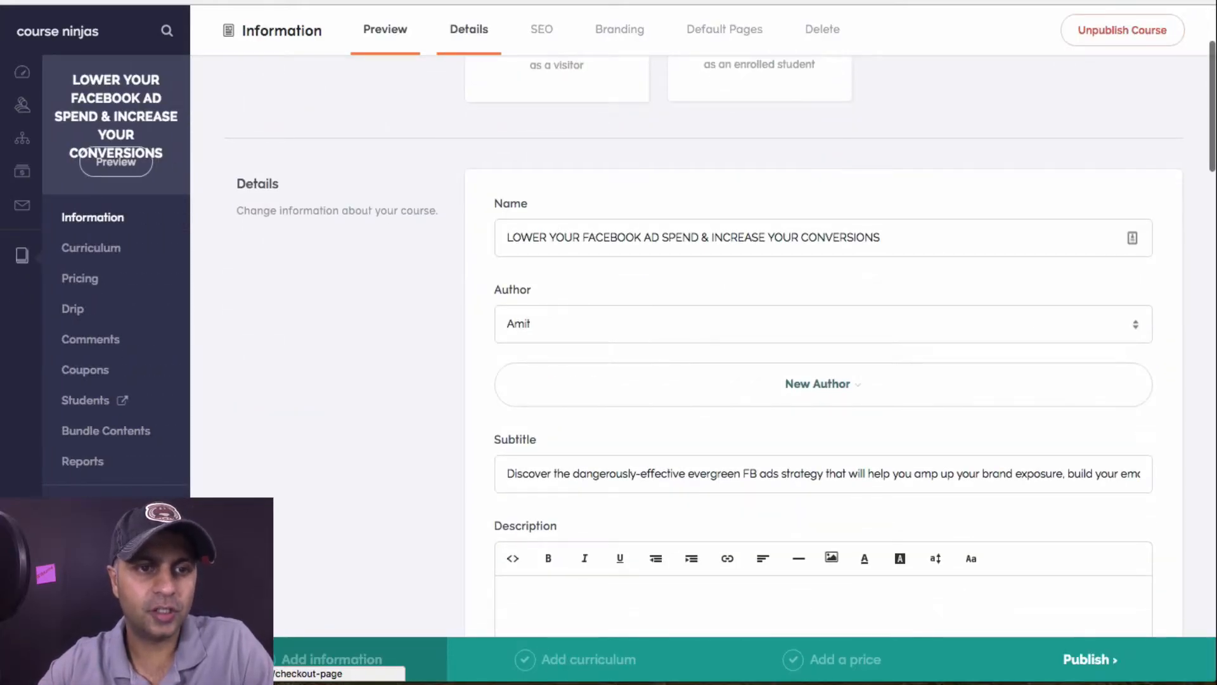
click(93, 539)
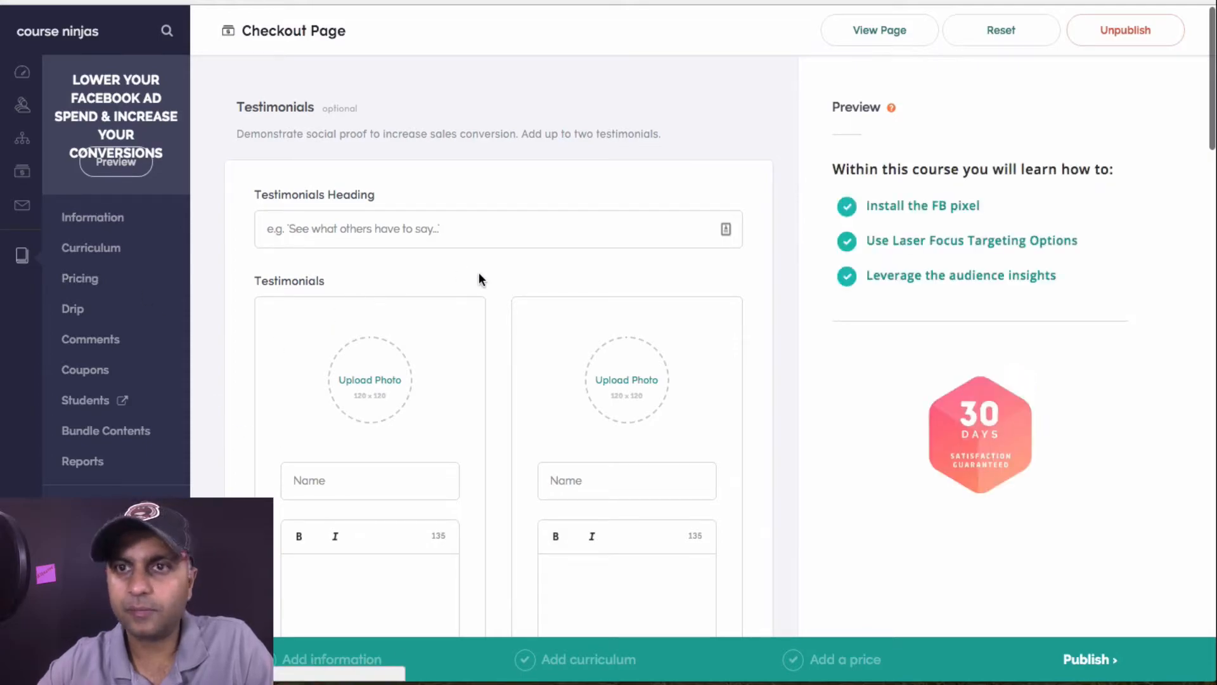
scroll(478, 272, down, 5)
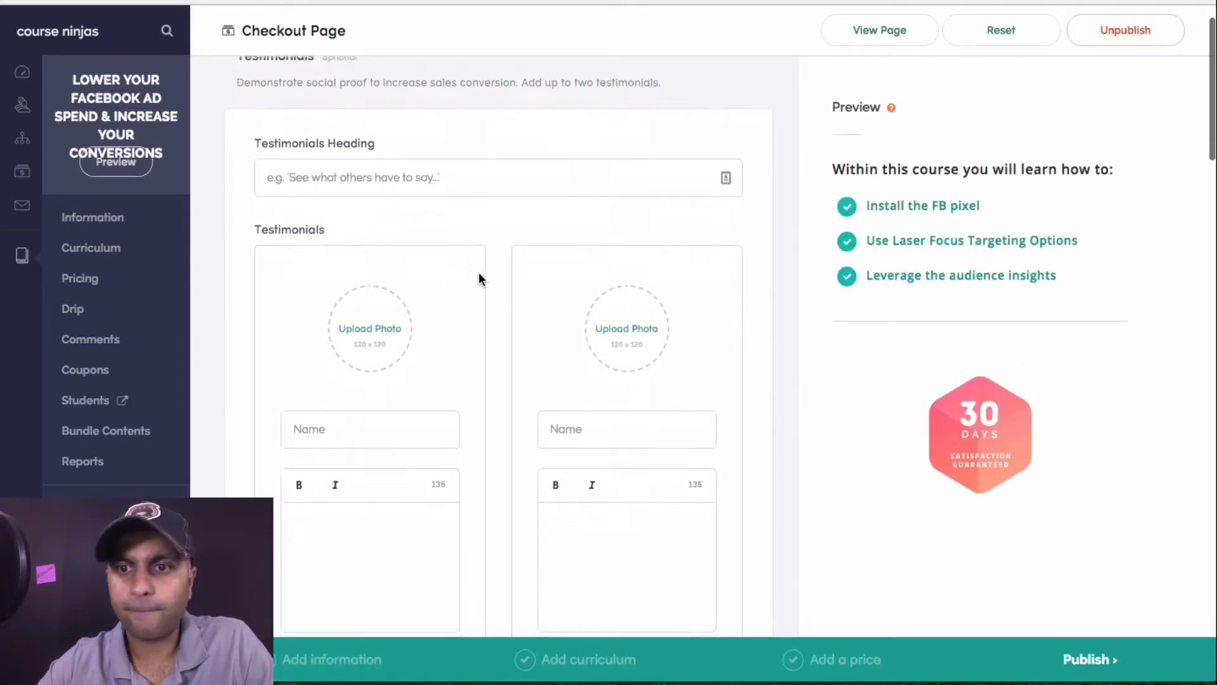
scroll(479, 272, down, 10)
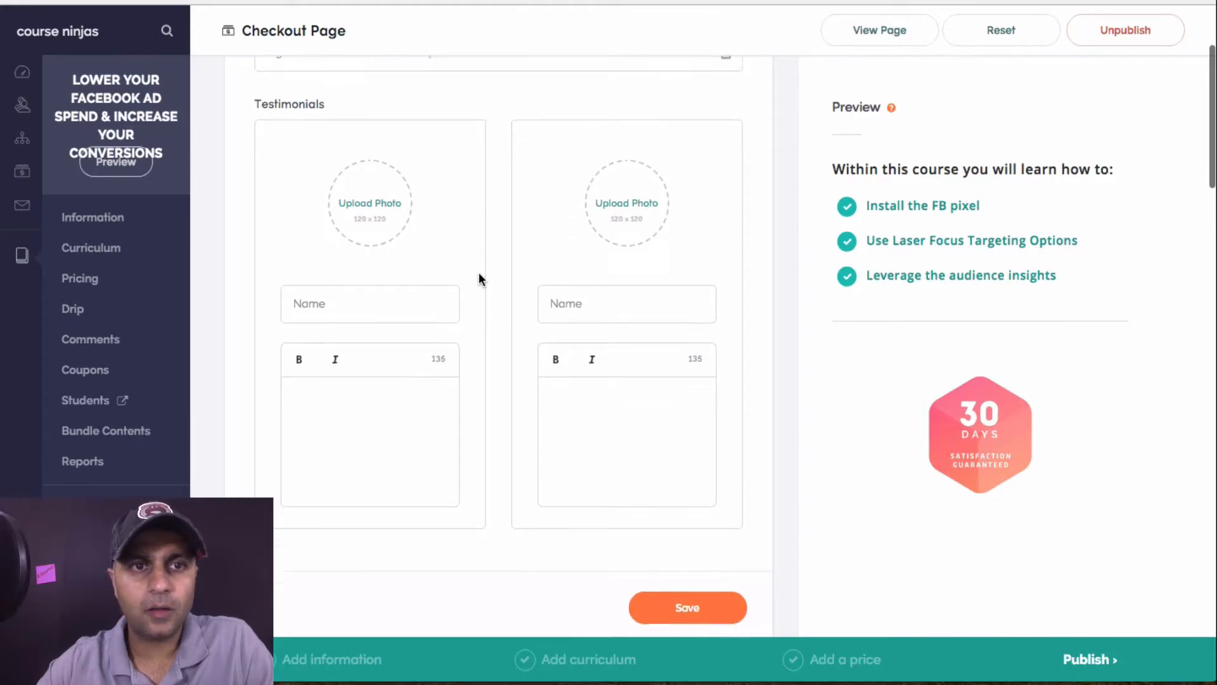
scroll(478, 272, down, 12)
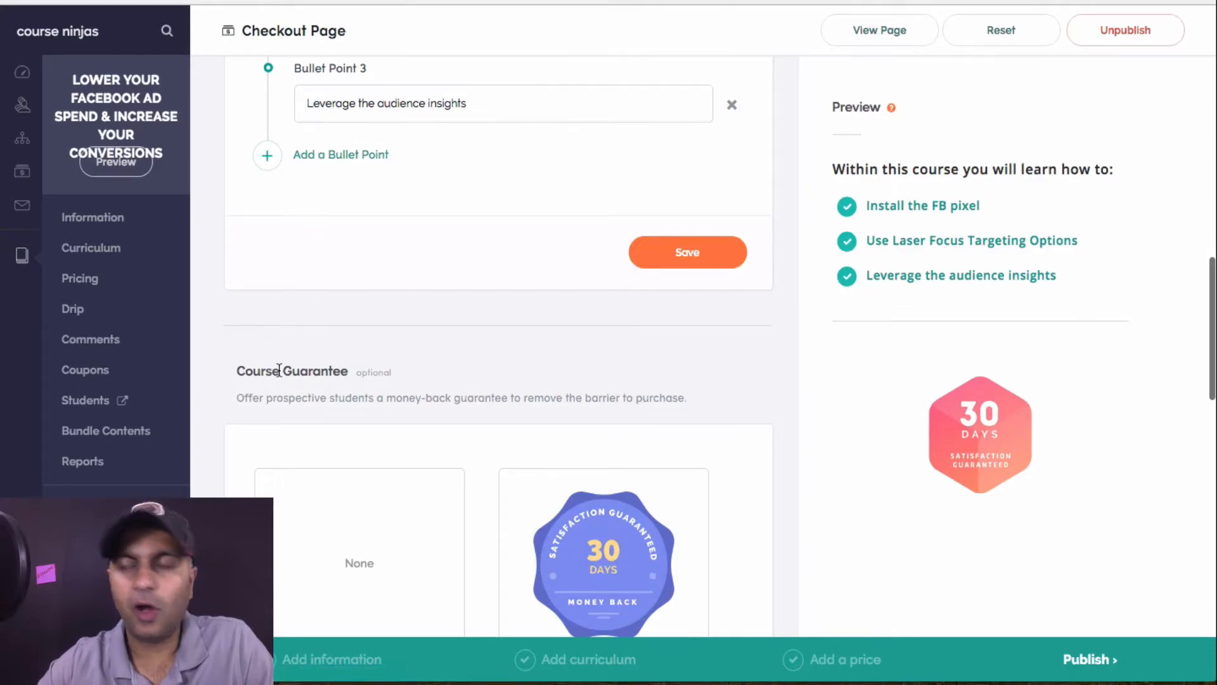
scroll(279, 370, down, 20)
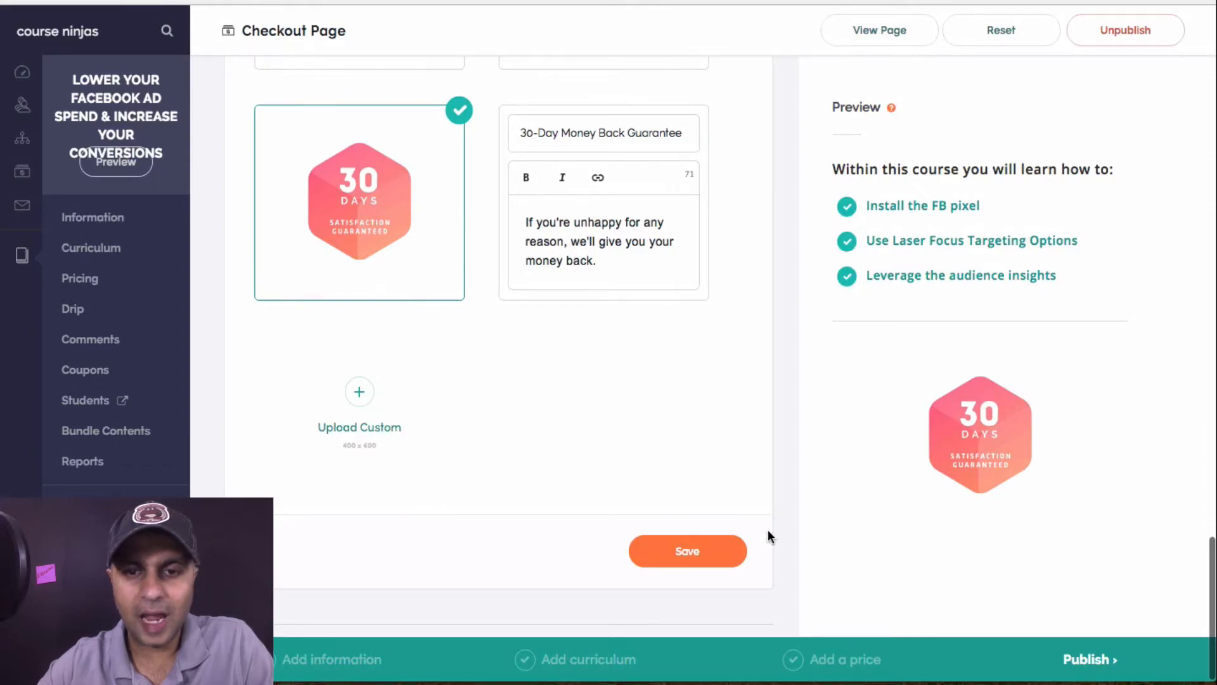
click(699, 566)
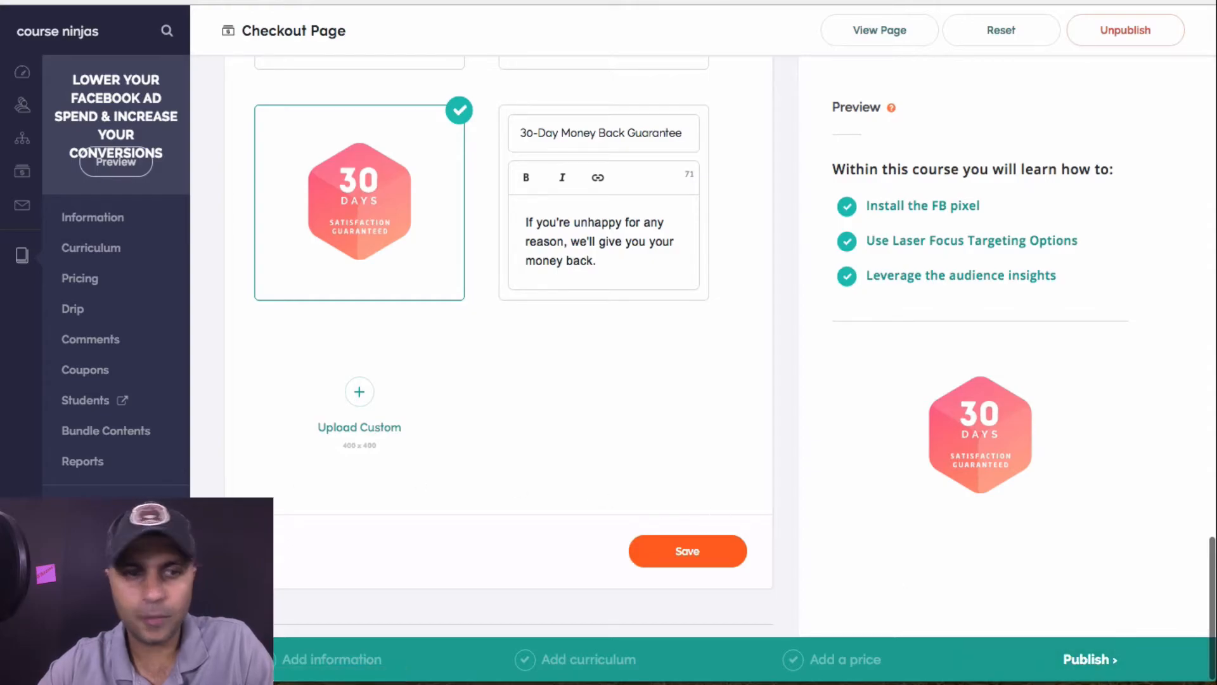
Add a Liquid/HTML block with the pasted Hotjar code to the Thank You Page and save
click(99, 570)
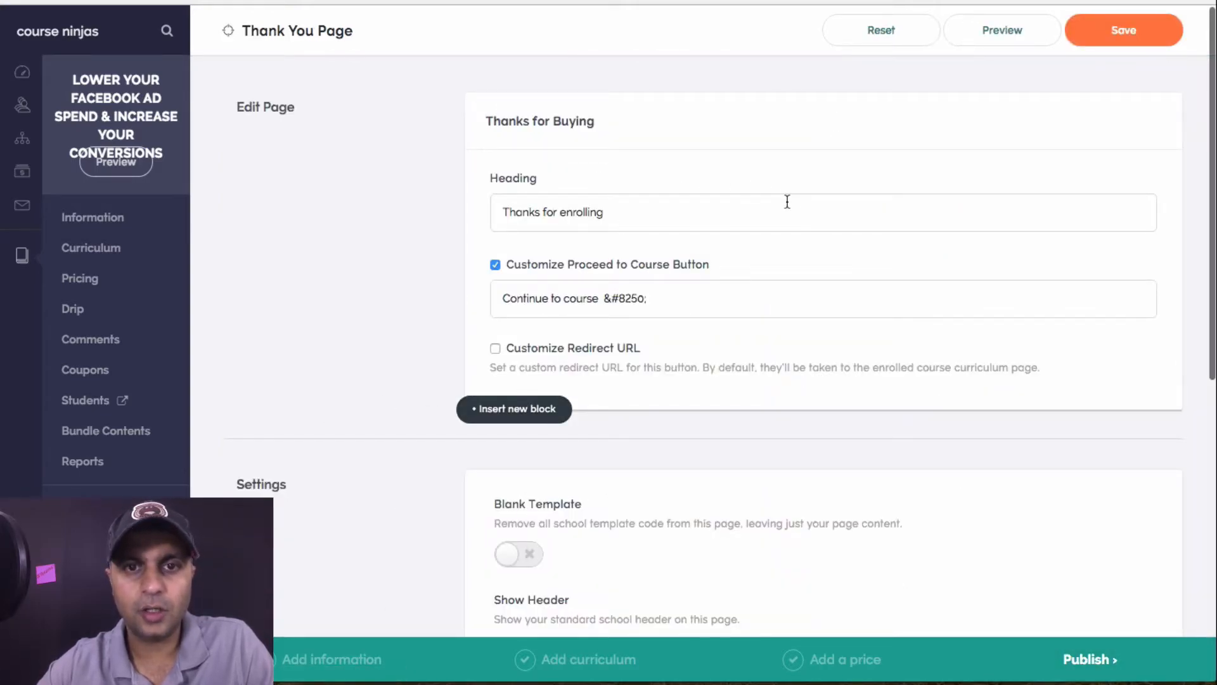
scroll(787, 201, down, 4)
scroll(788, 202, up, 3)
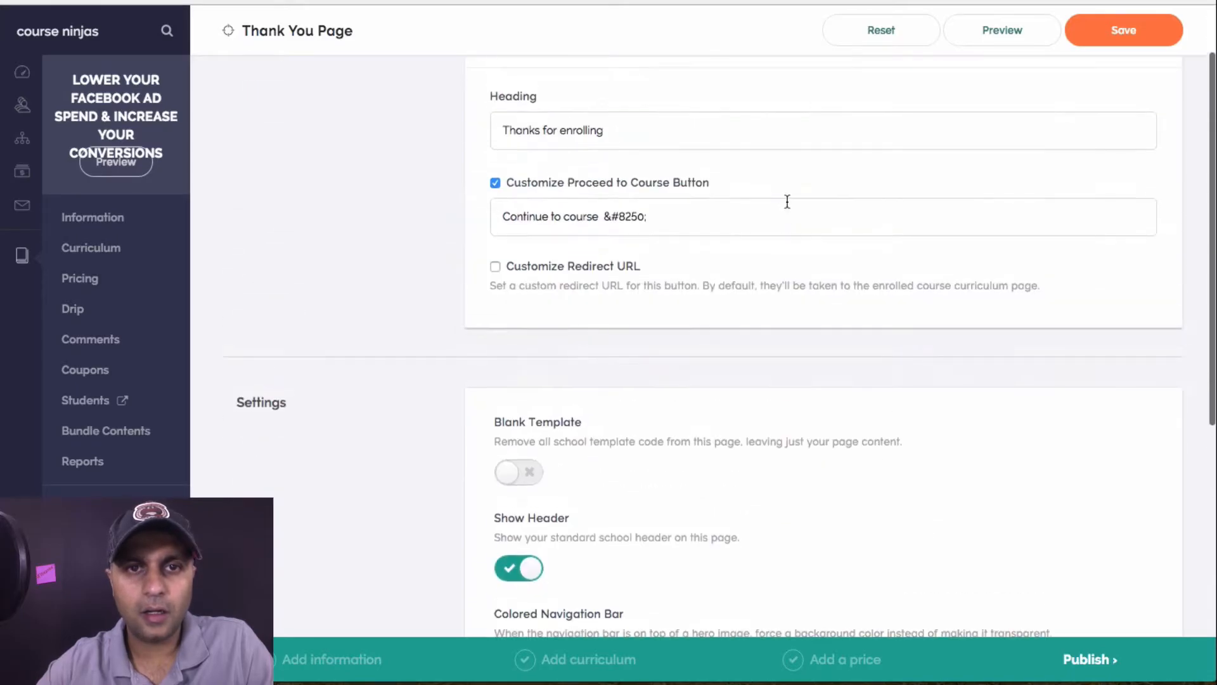
click(532, 336)
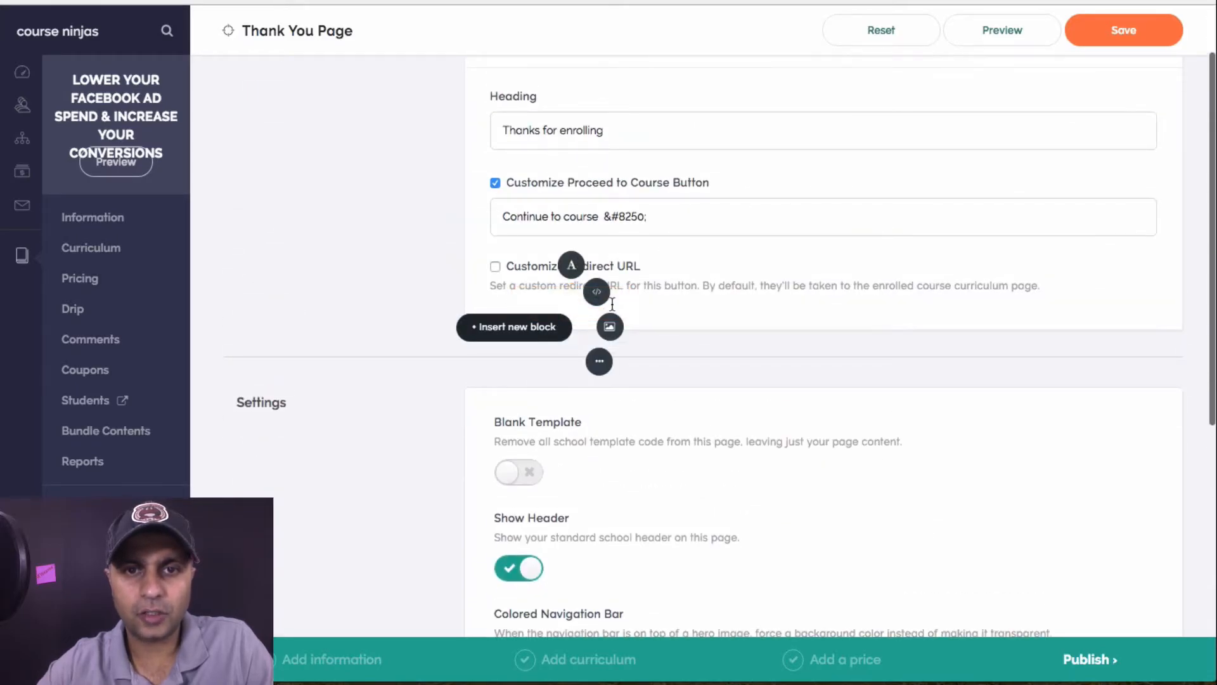
click(599, 293)
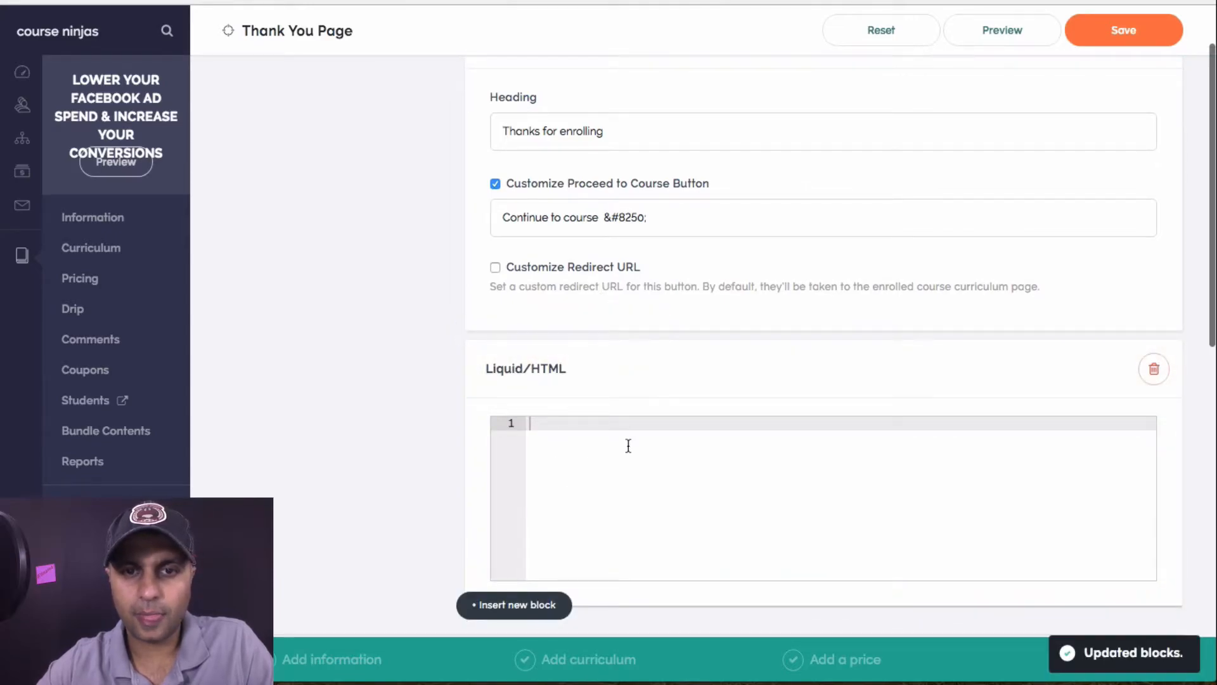
key(ctrl+v)
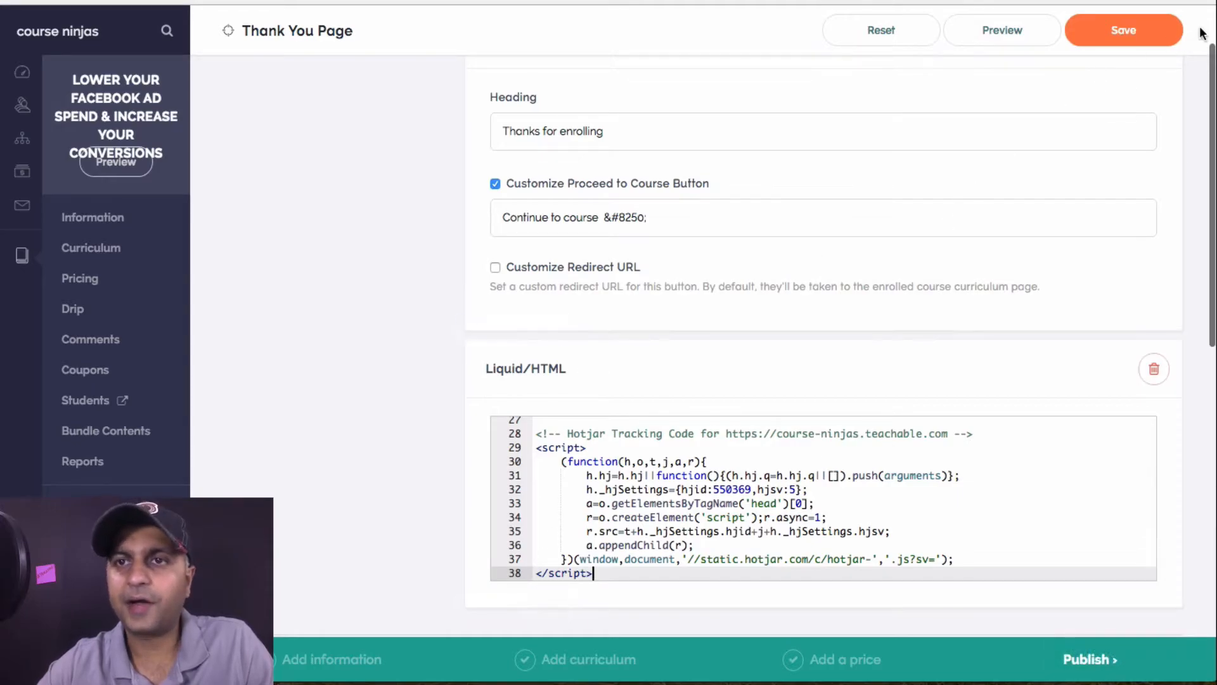
click(1156, 36)
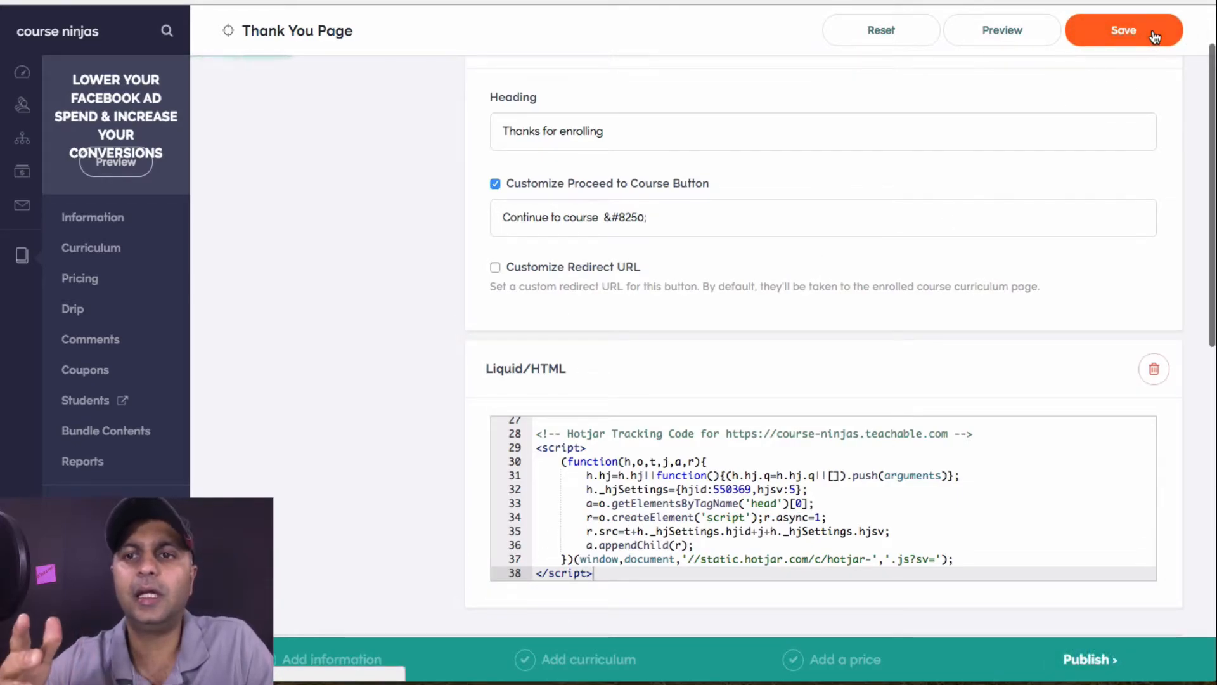
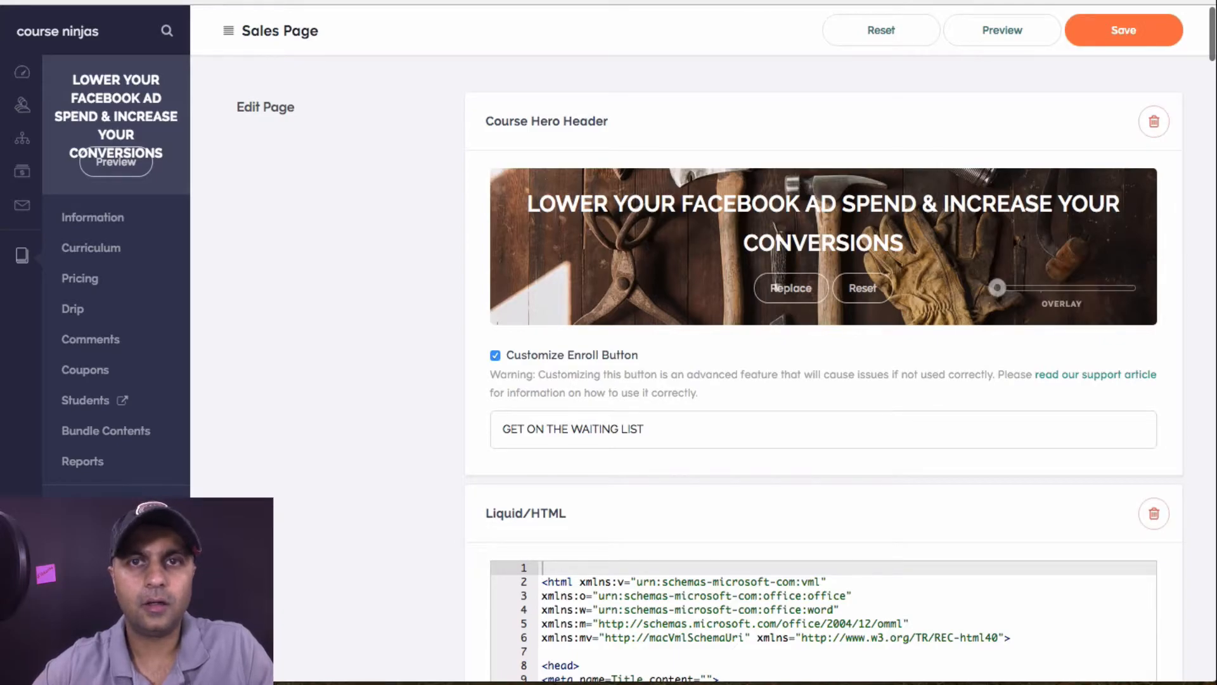
Load the pasted course-ninjas school address in a new incognito window
click(1159, 27)
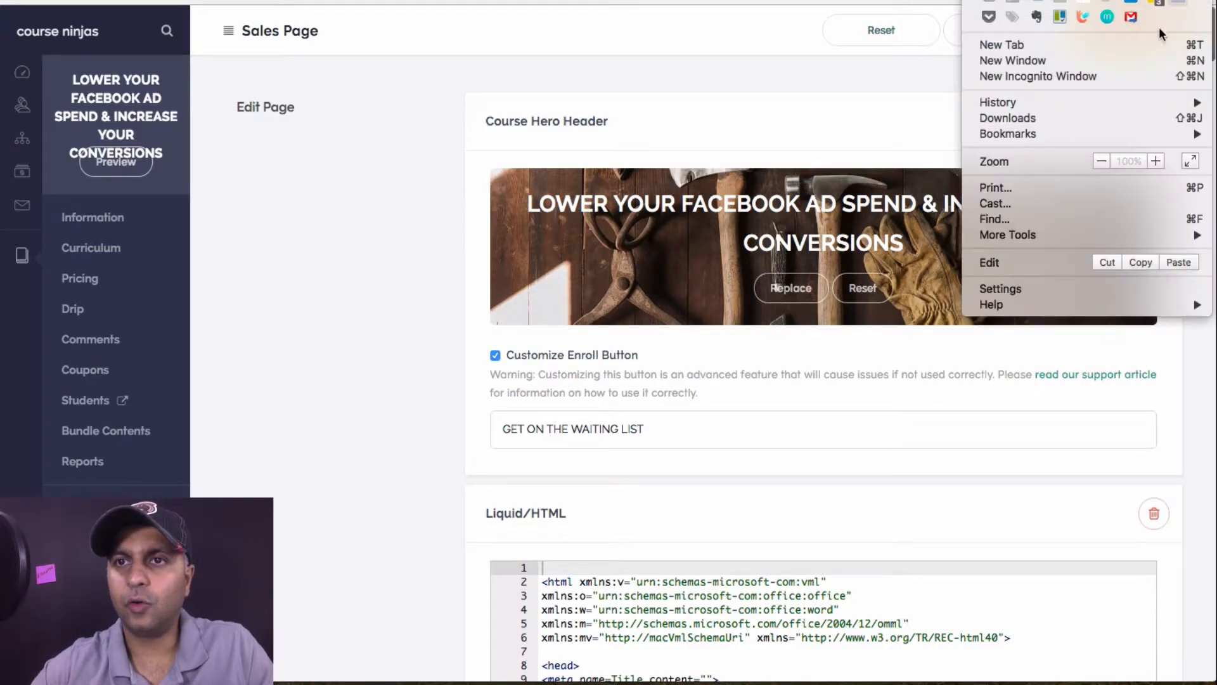
click(1083, 75)
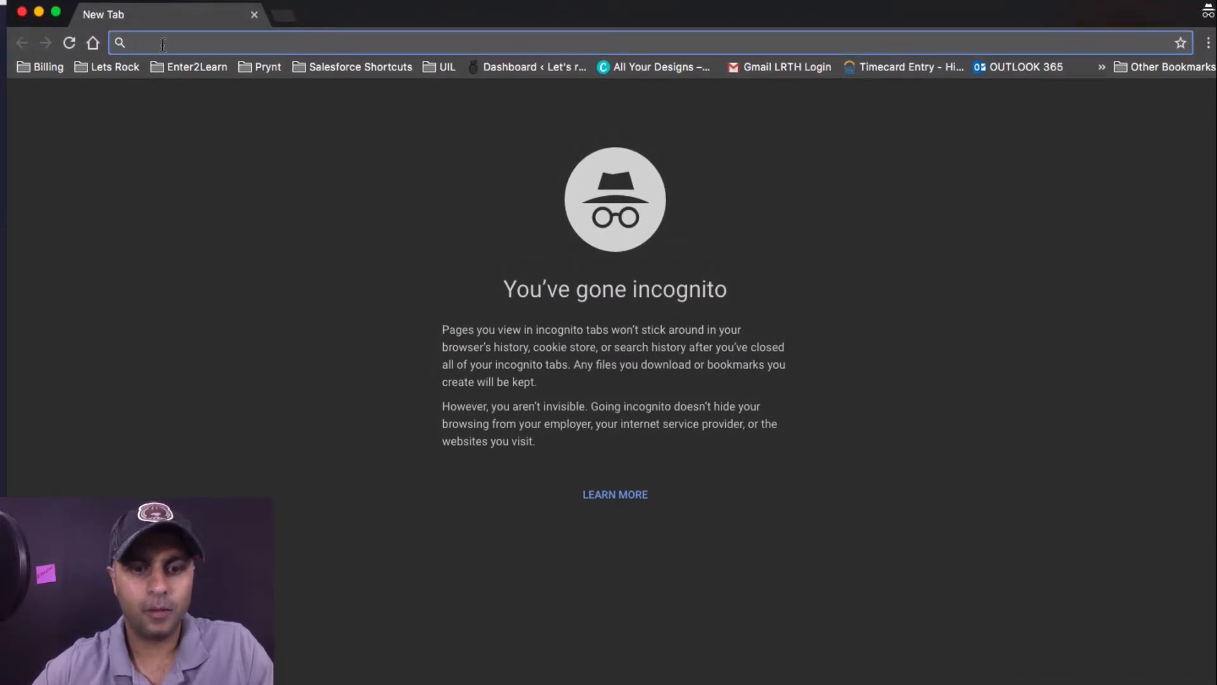
text(https://course-ninjas.teachable.com/admin/courses/189003/sales-page)
key(Return)
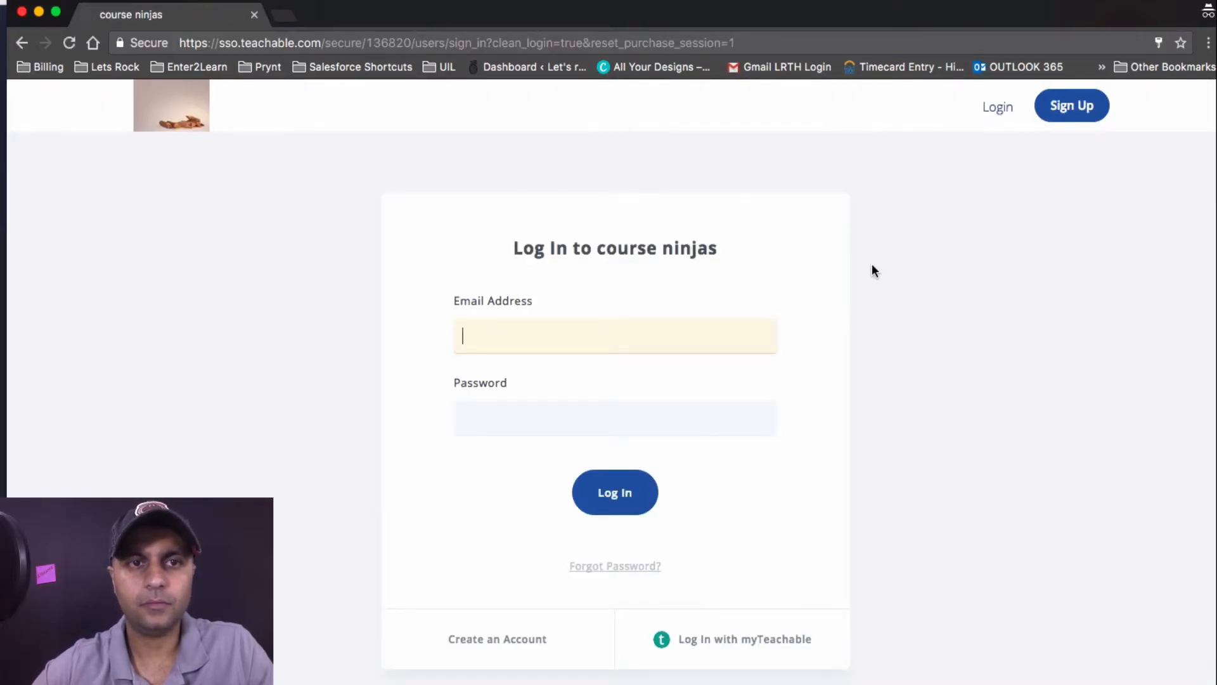
Open the featured course's sales page from the homepage and copy its web address
click(179, 126)
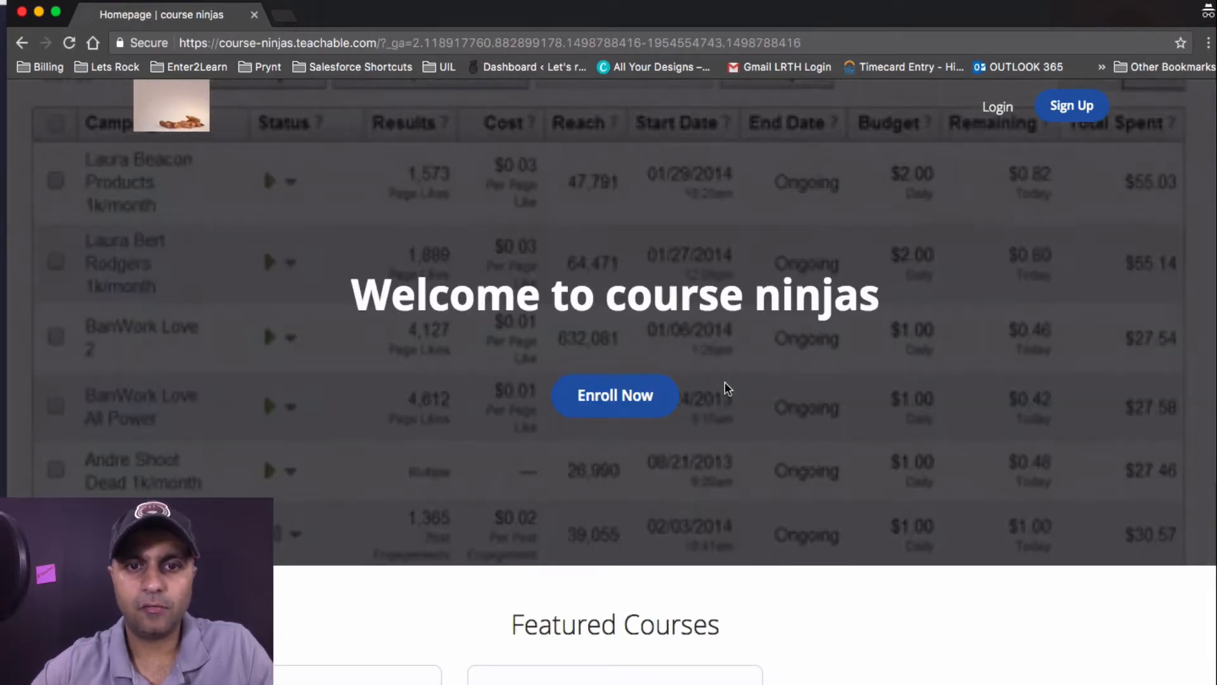
scroll(725, 388, down, 7)
click(256, 352)
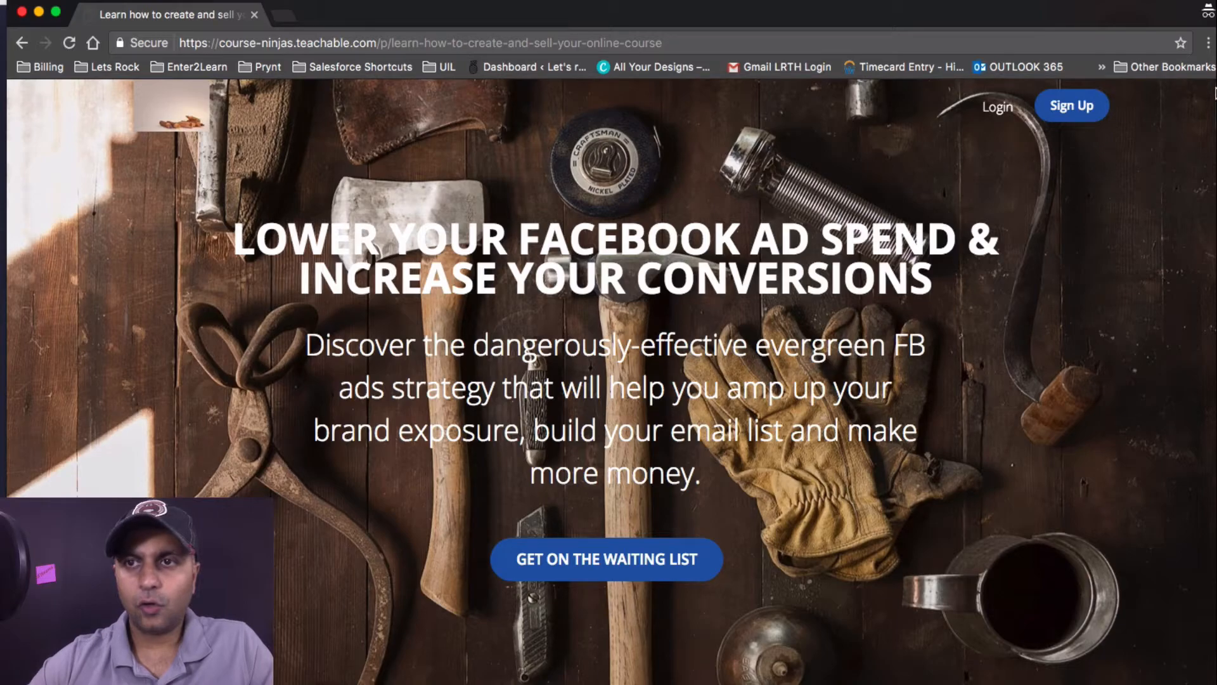
click(1209, 43)
click(1211, 58)
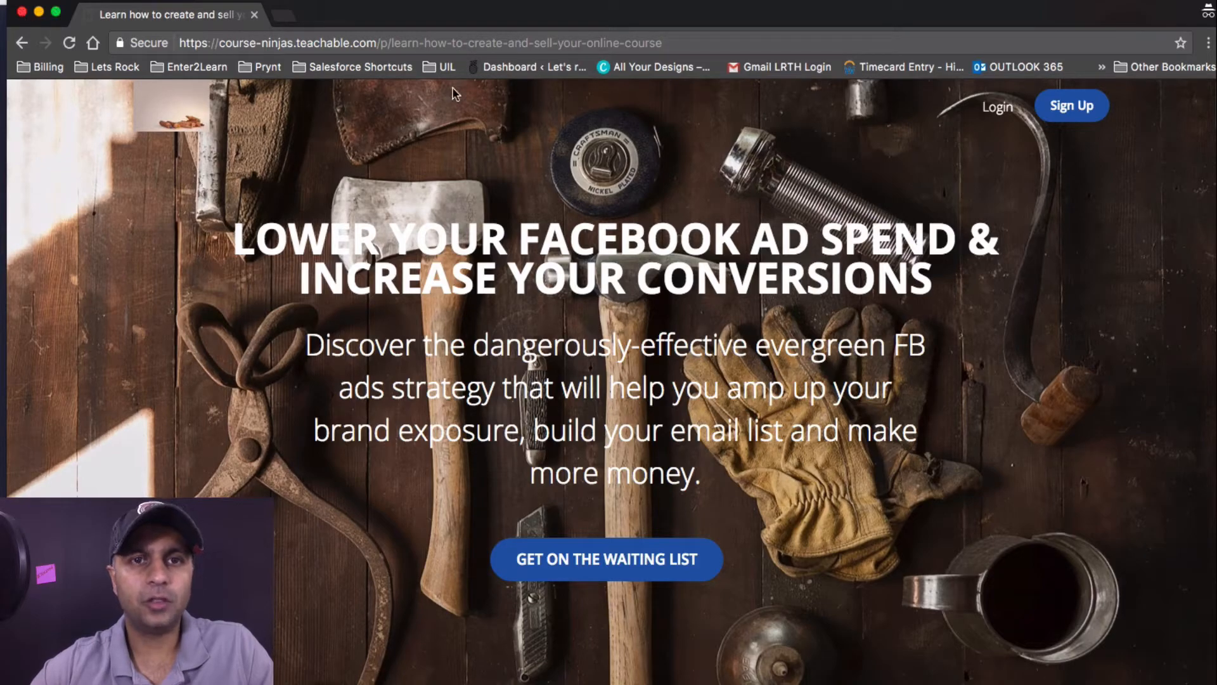
click(500, 45)
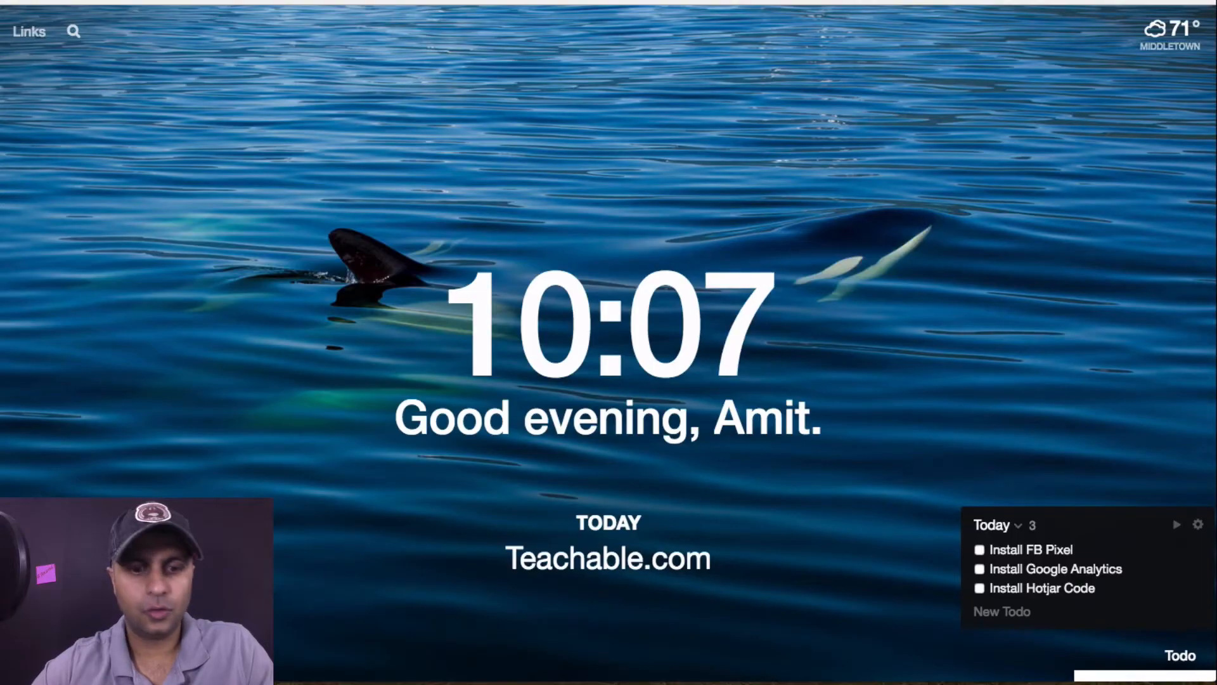
Load the sales page in a new tab and confirm Facebook Pixel Helper reports one pixel found
text(https://course-ninjas.teachable.com/p/learn-how-to-create-and-sell-your-online-course)
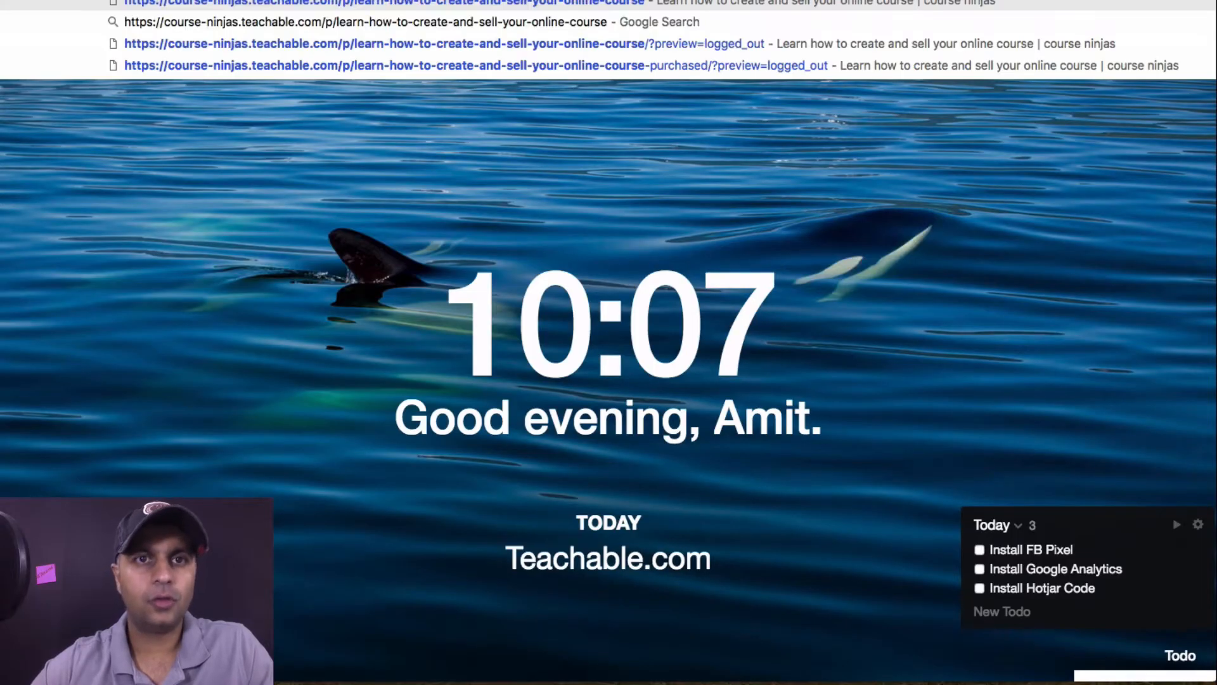
key(Return)
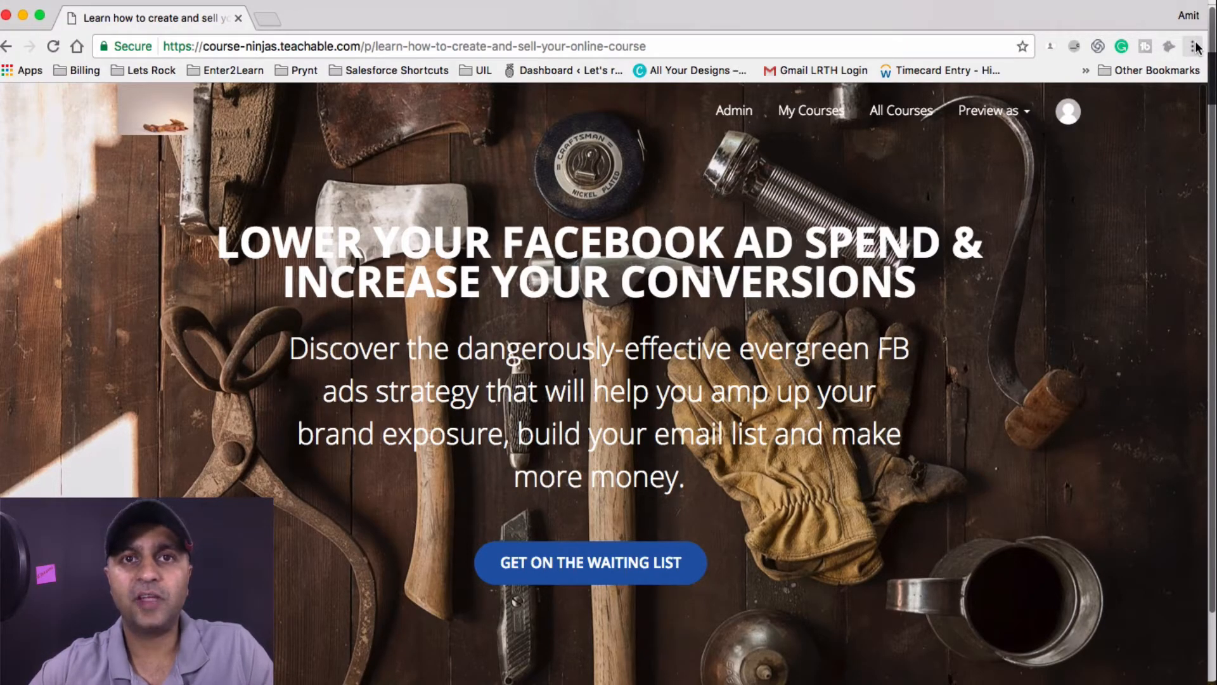
click(1195, 47)
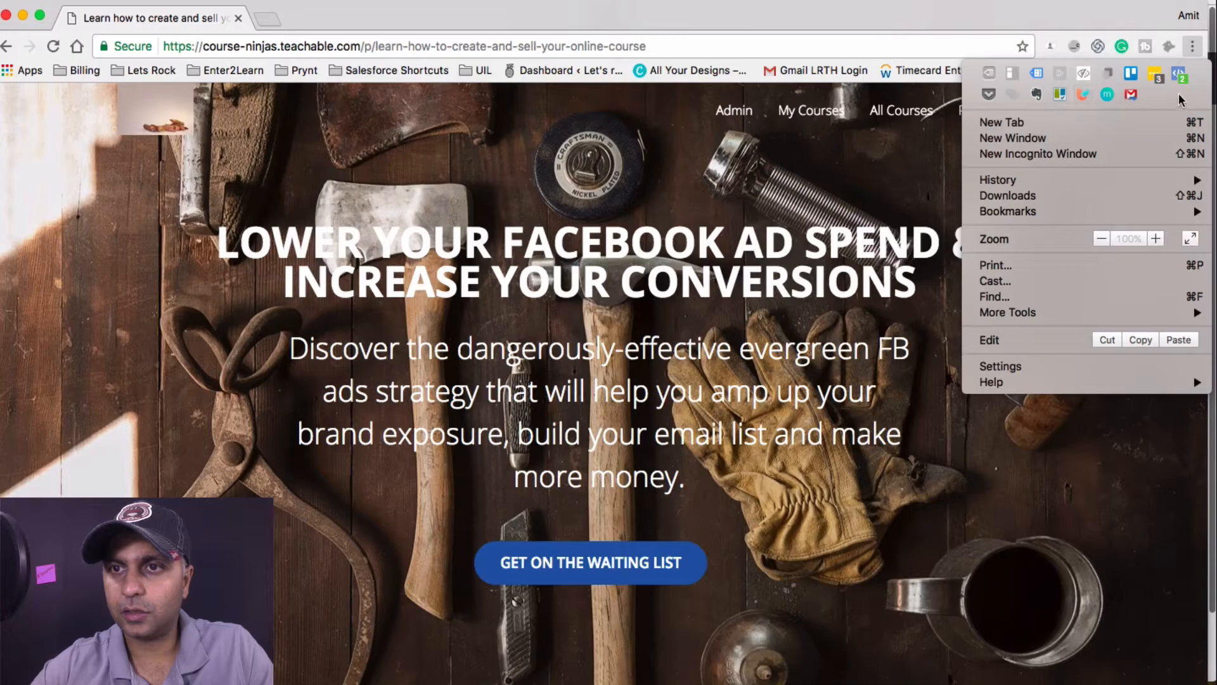
click(1178, 75)
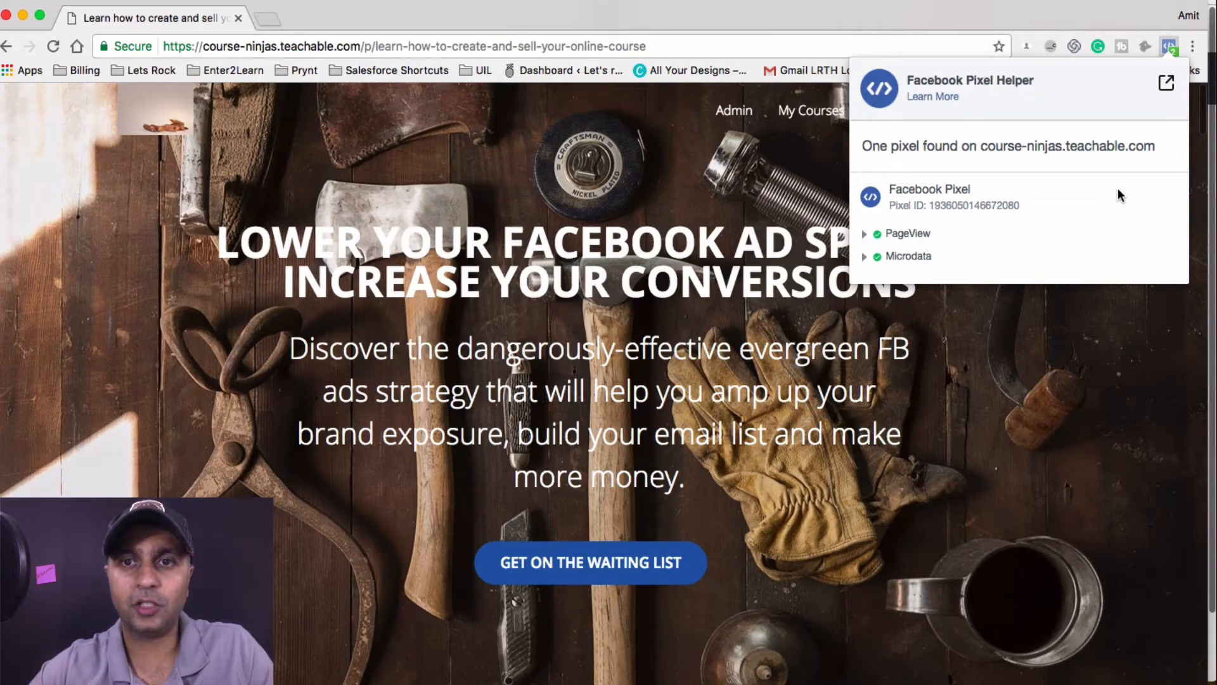
drag(870, 152, 1121, 165)
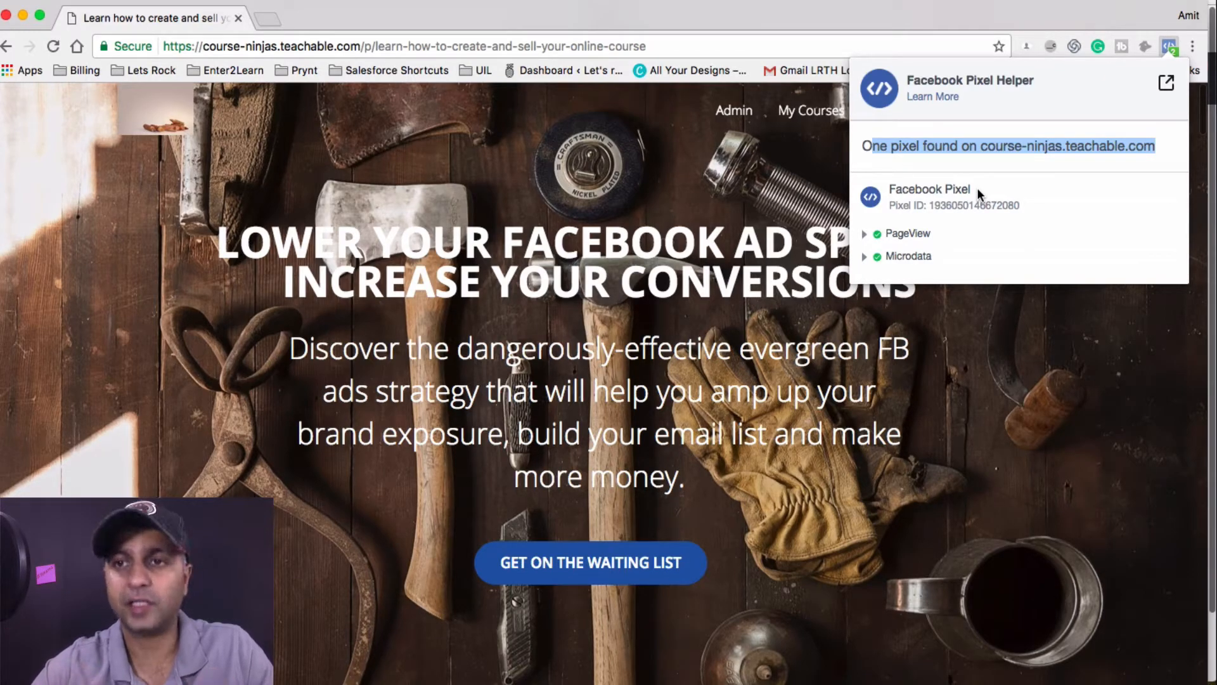
click(1151, 345)
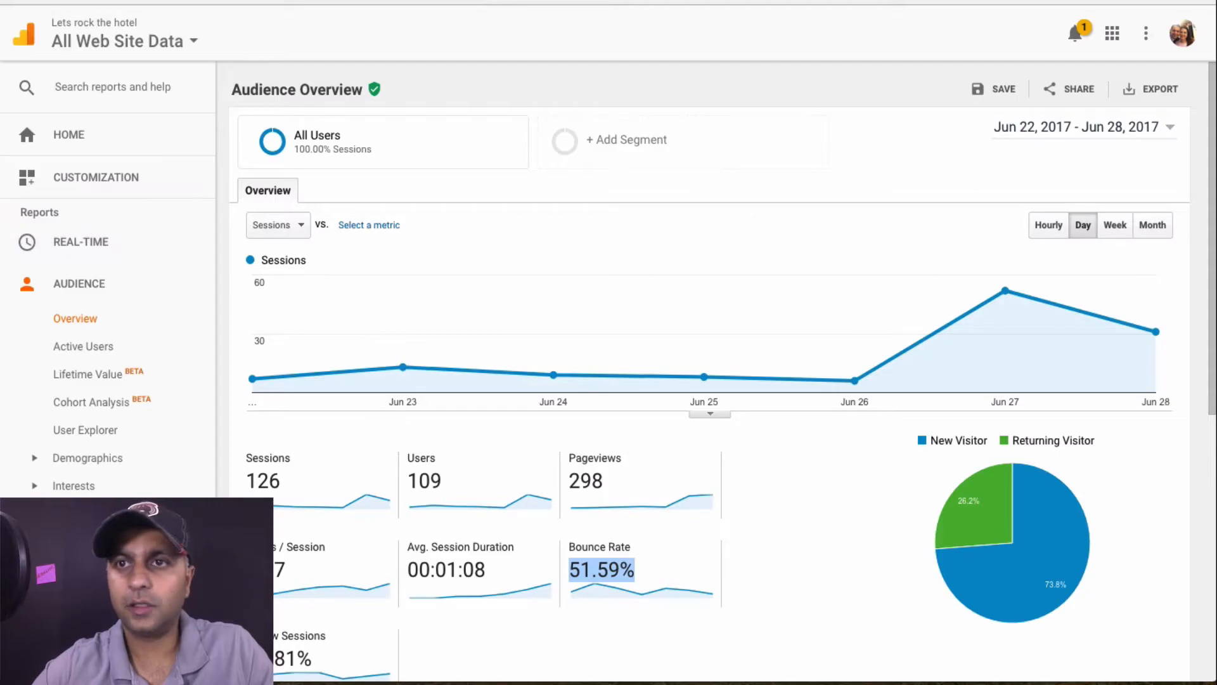
Load the course sales page in a new incognito window, then return to Google Analytics
click(1176, 8)
click(1053, 76)
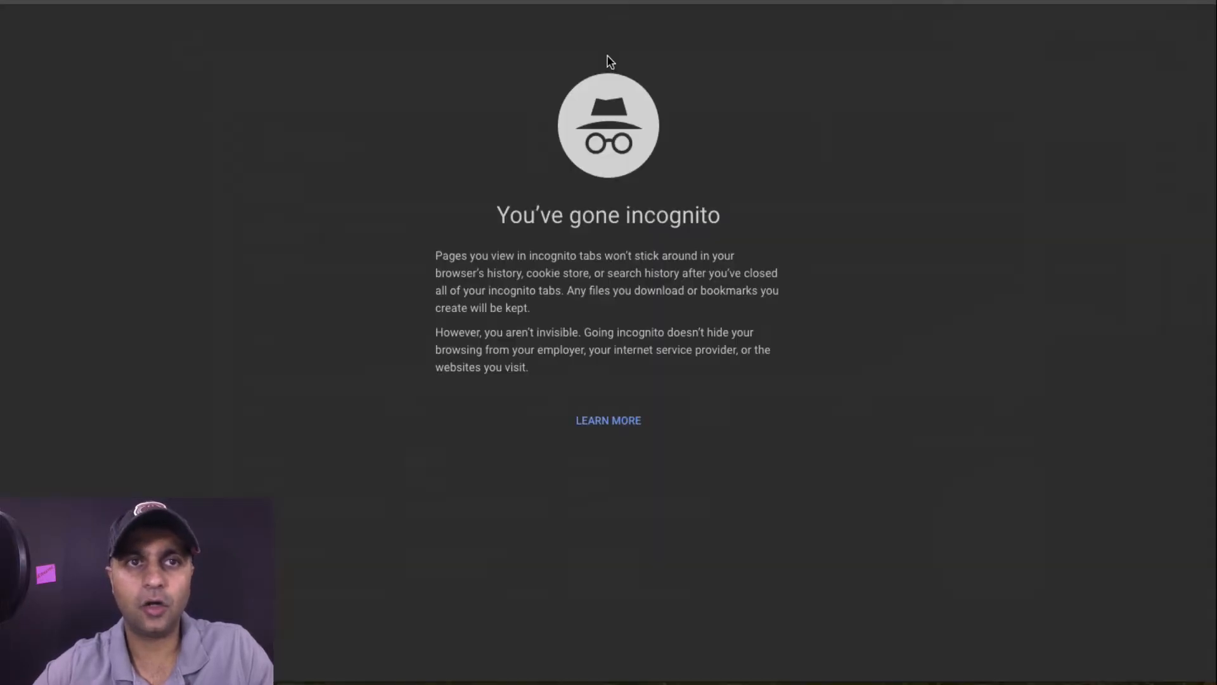
text(https://course-ninjas.teachable.com/p/learn-how-to-create-and-sell-your-online-course)
key(Return)
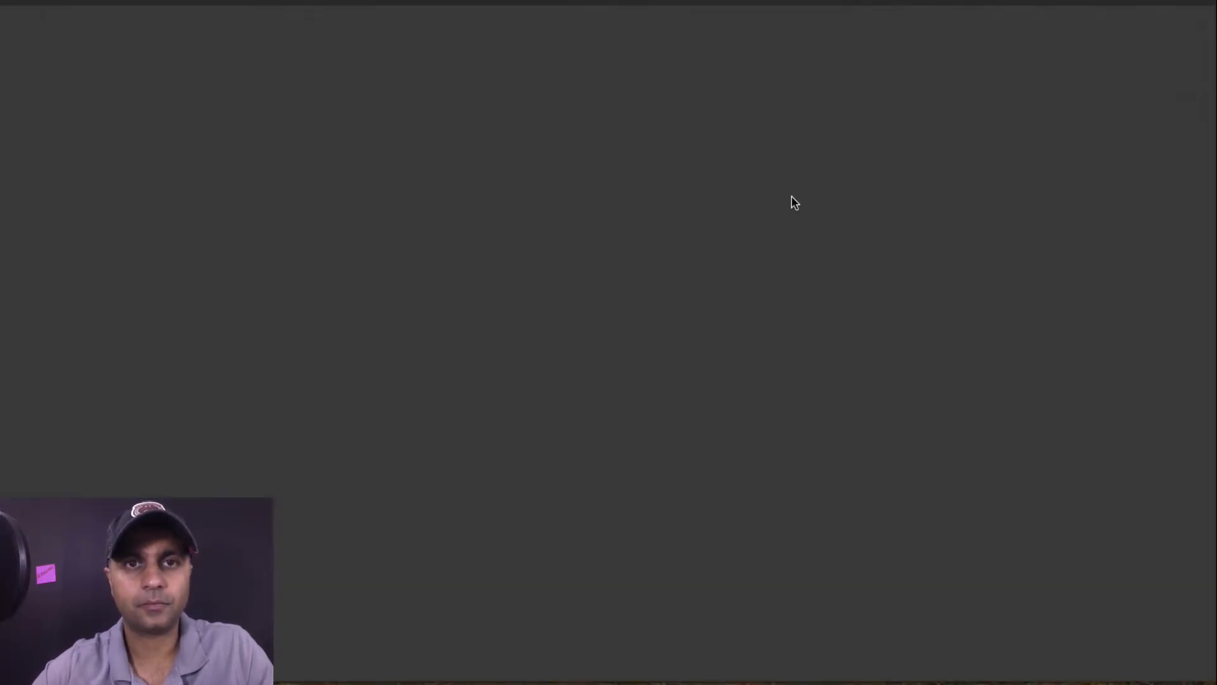
key(ctrl+Up)
click(777, 112)
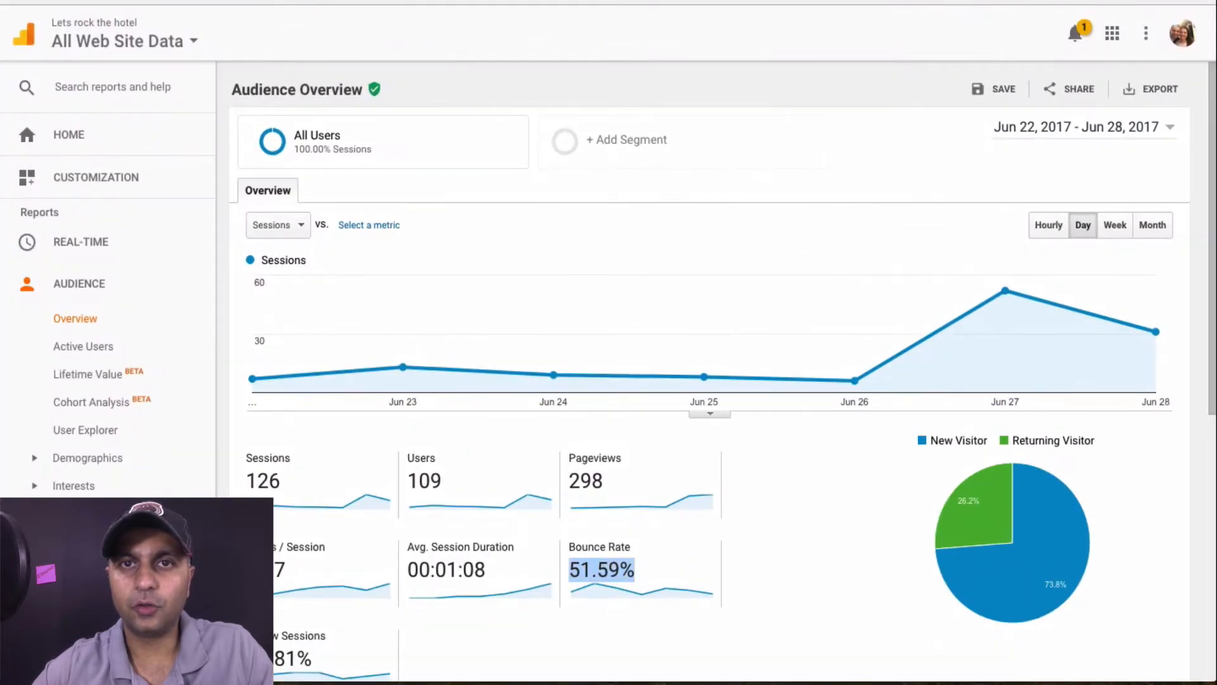
Show Real-Time Overview for Teachable Course > course-ninjas.teachable.com > All Web Site Data, with 3 active users
click(114, 43)
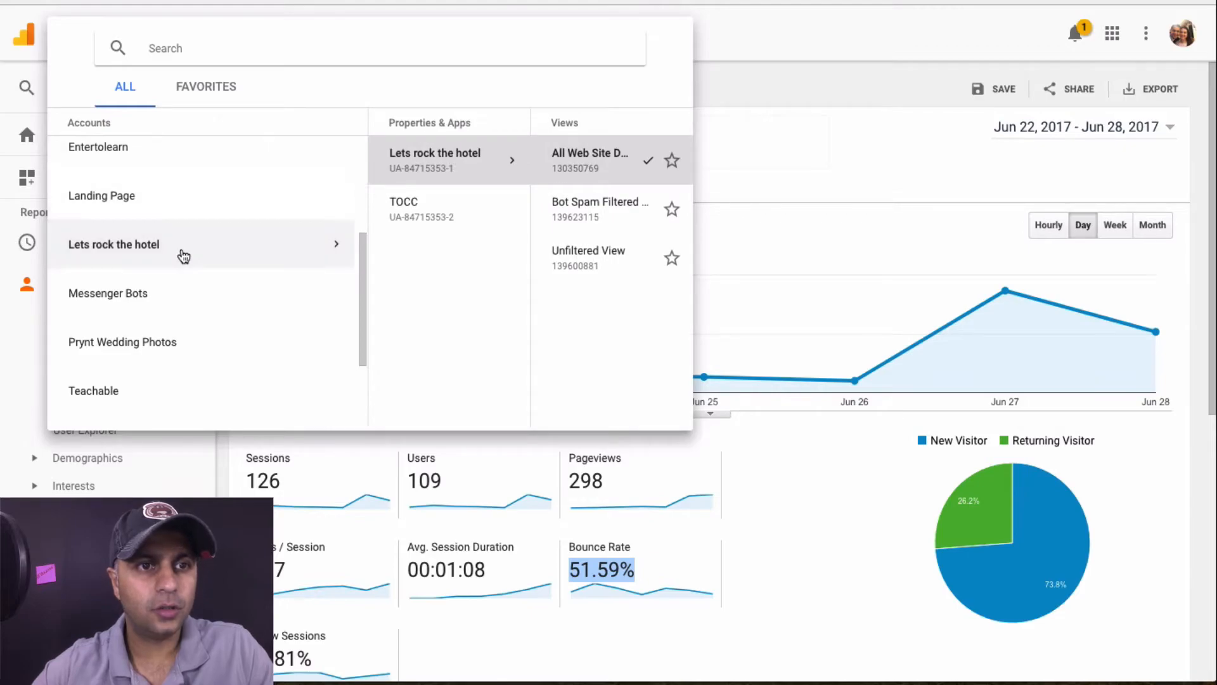
scroll(179, 254, down, 3)
click(199, 309)
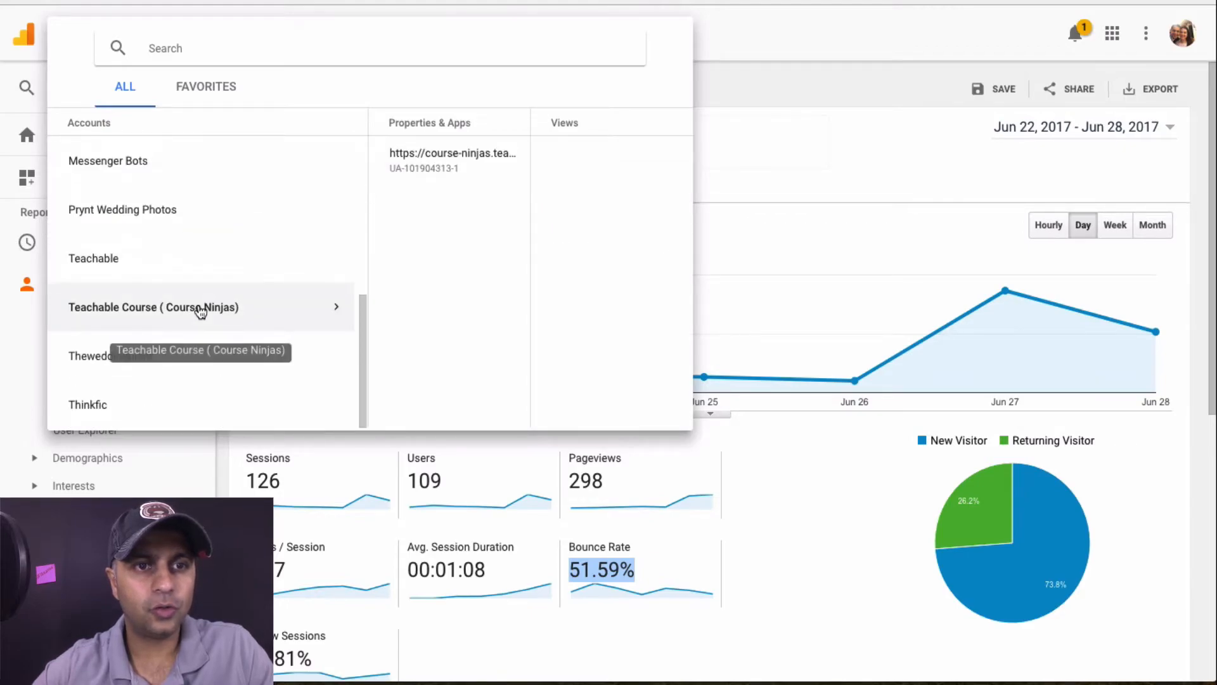
click(421, 167)
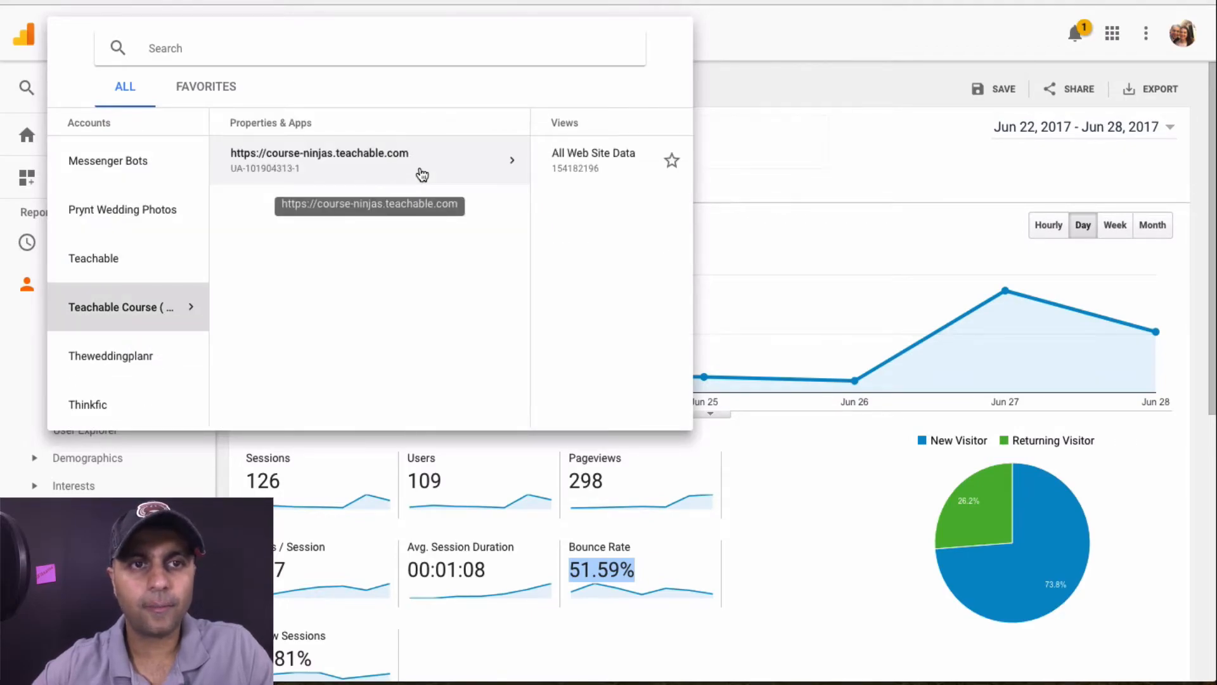
click(454, 161)
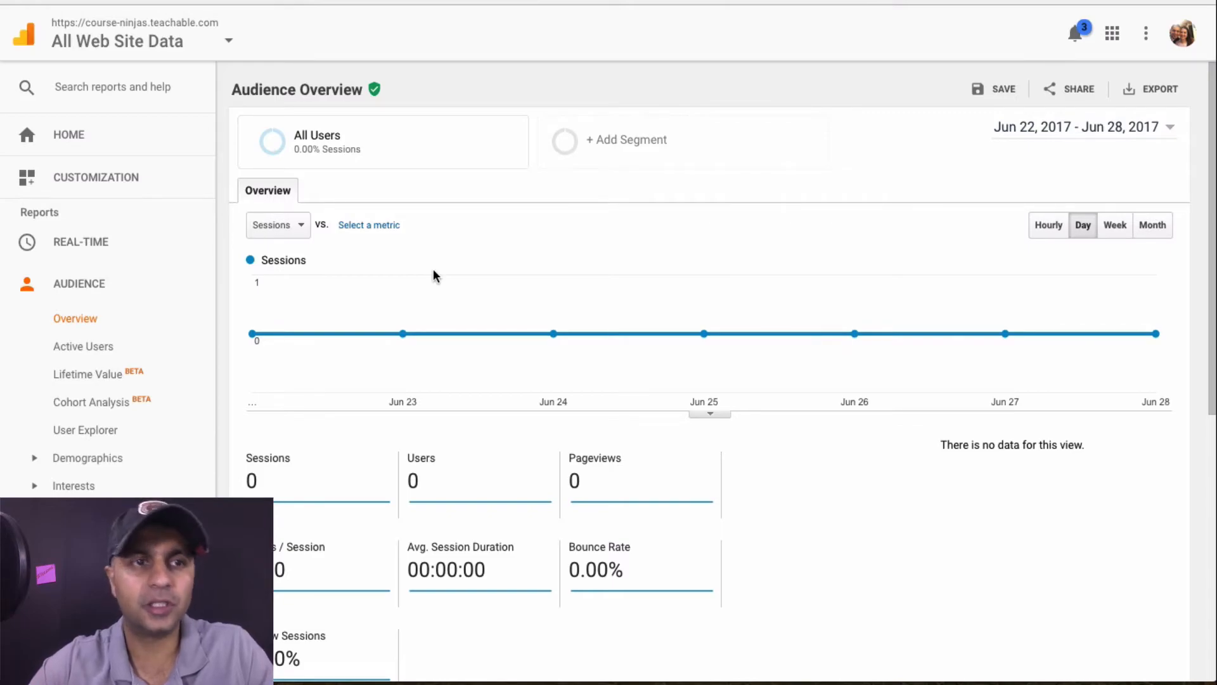
click(95, 250)
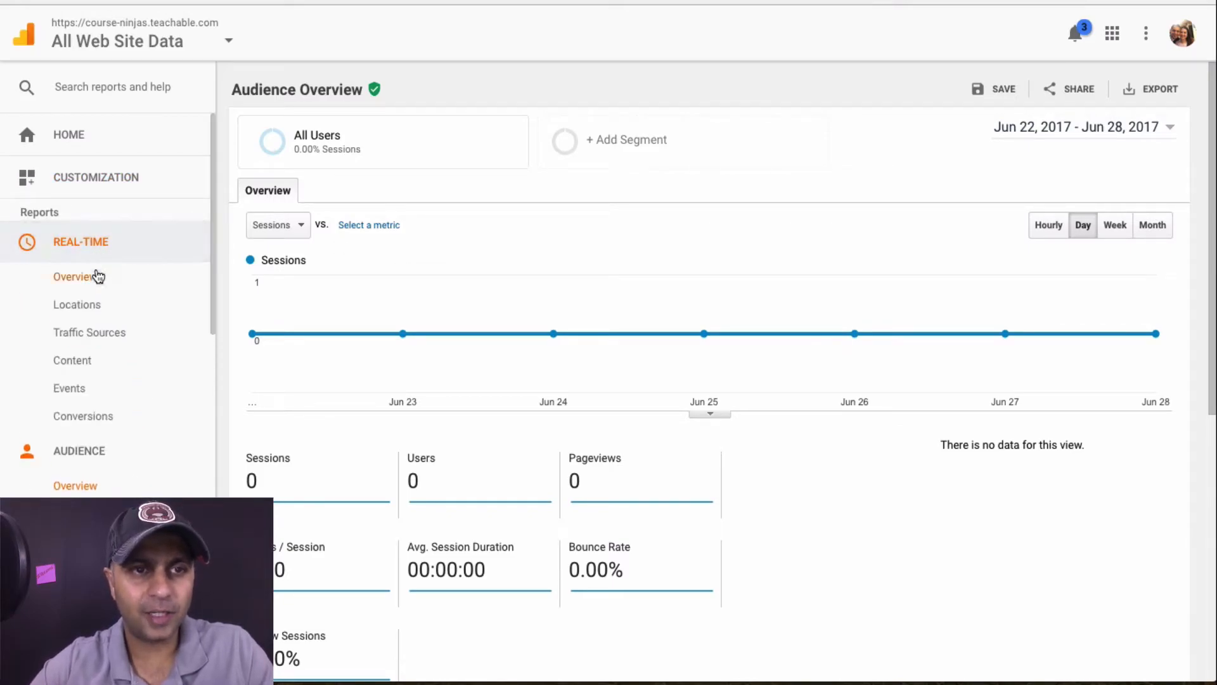
click(97, 276)
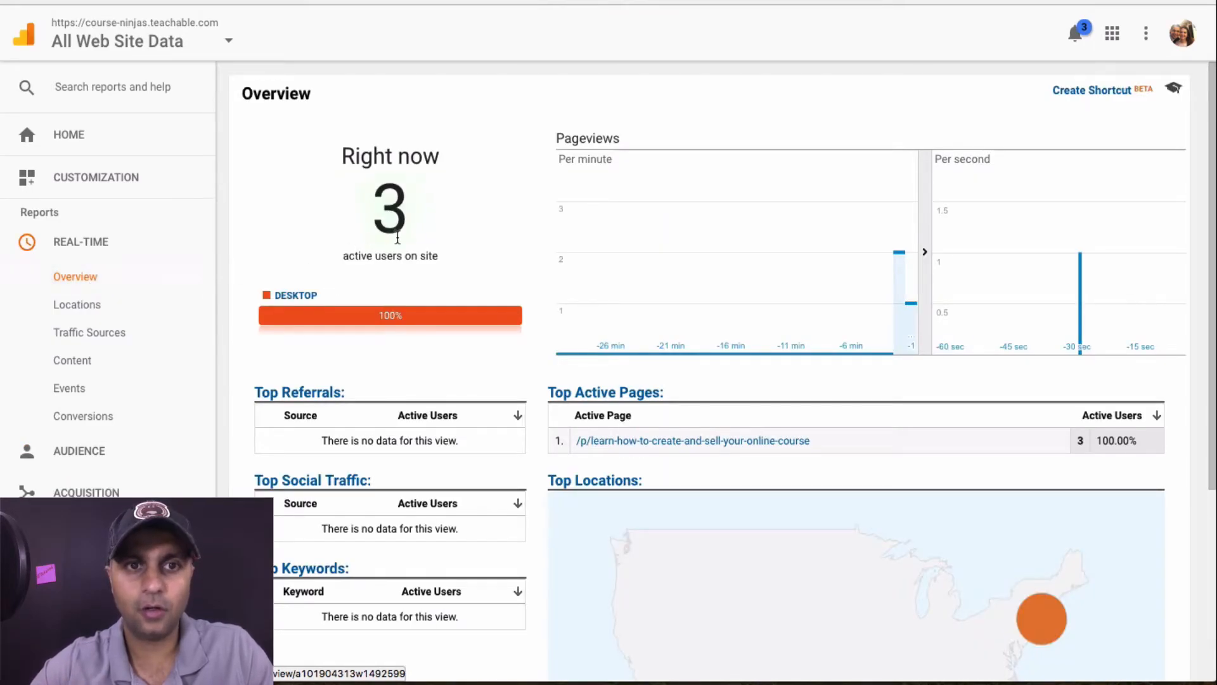
double_click(381, 222)
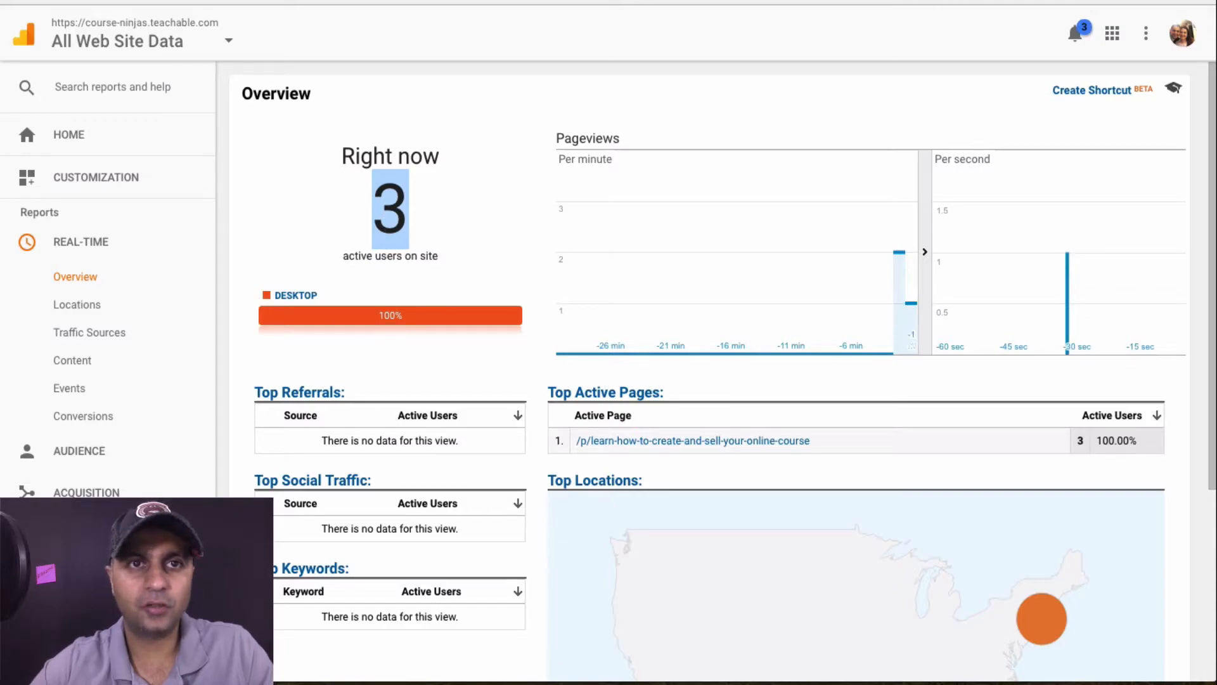
click(442, 246)
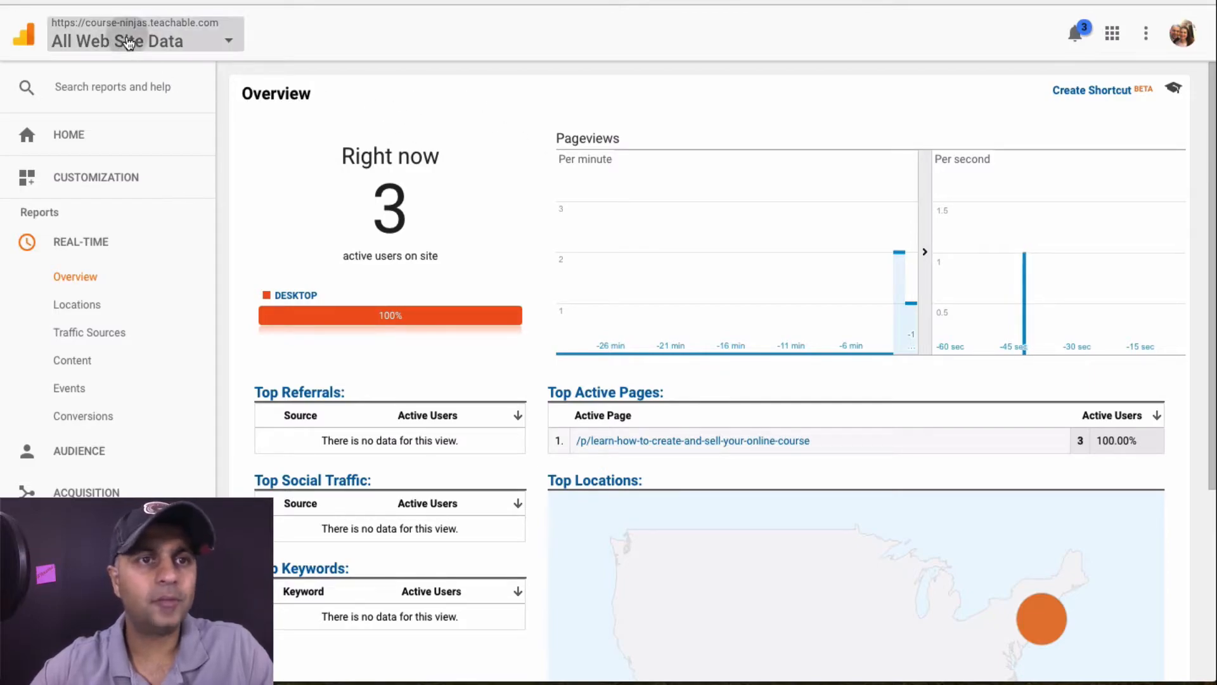
click(127, 38)
scroll(120, 196, up, 6)
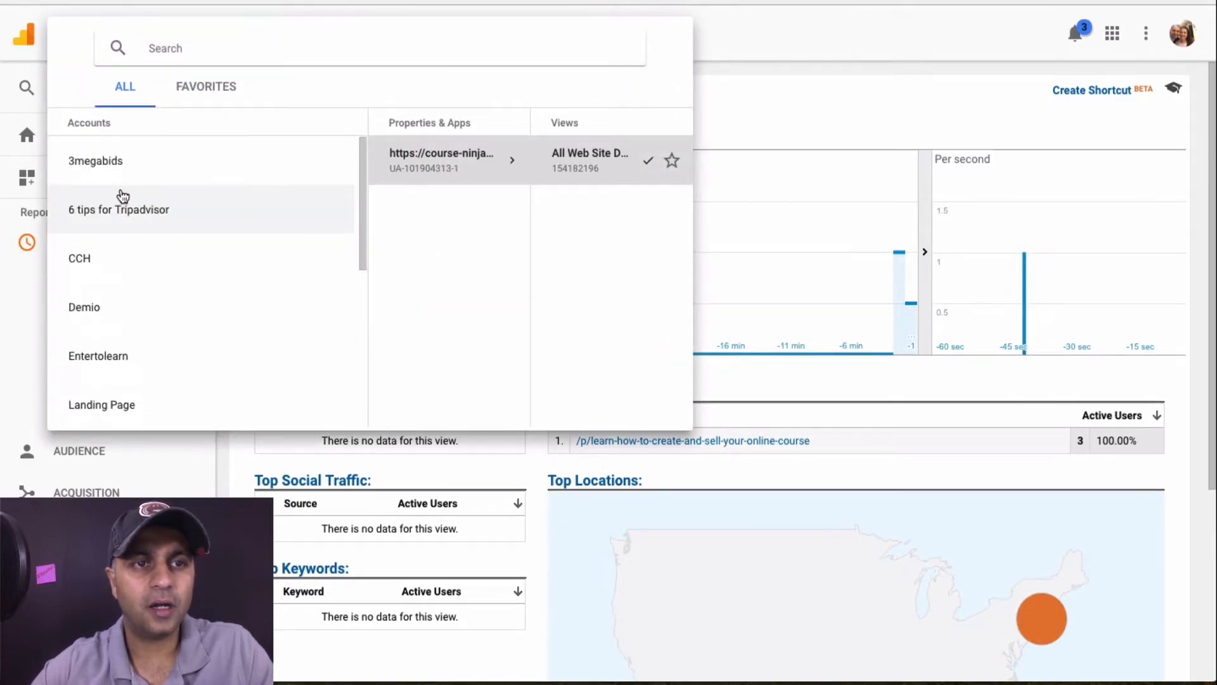
scroll(122, 195, down, 3)
click(142, 256)
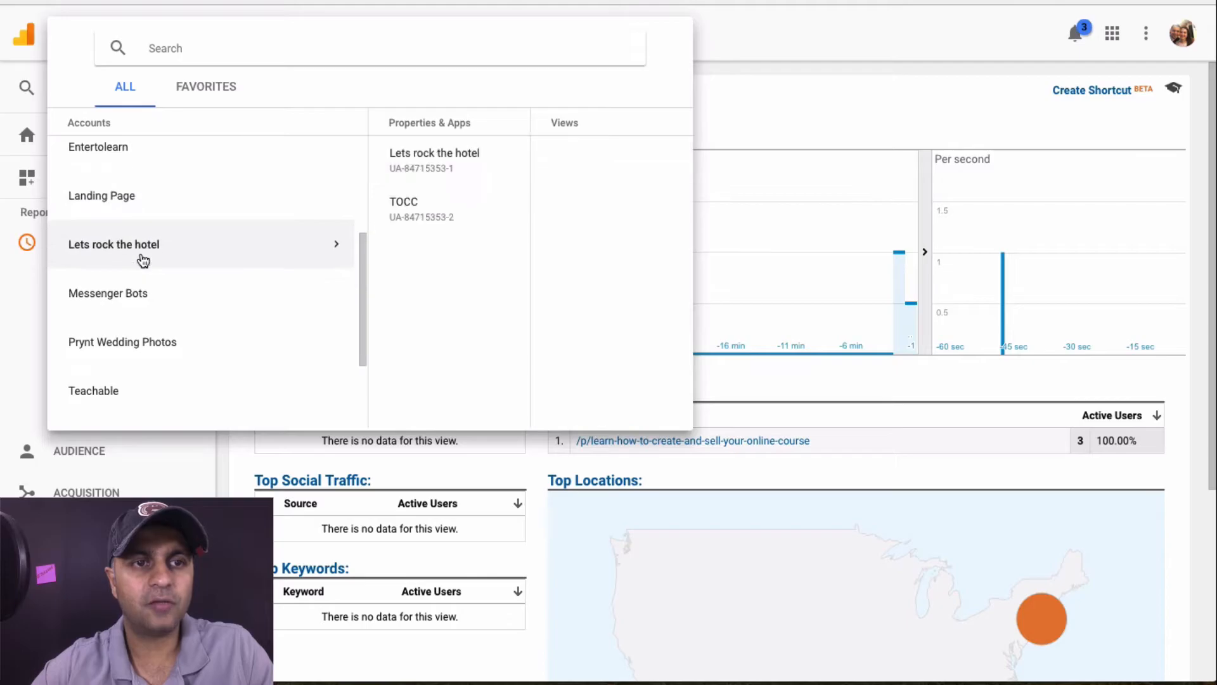
click(402, 163)
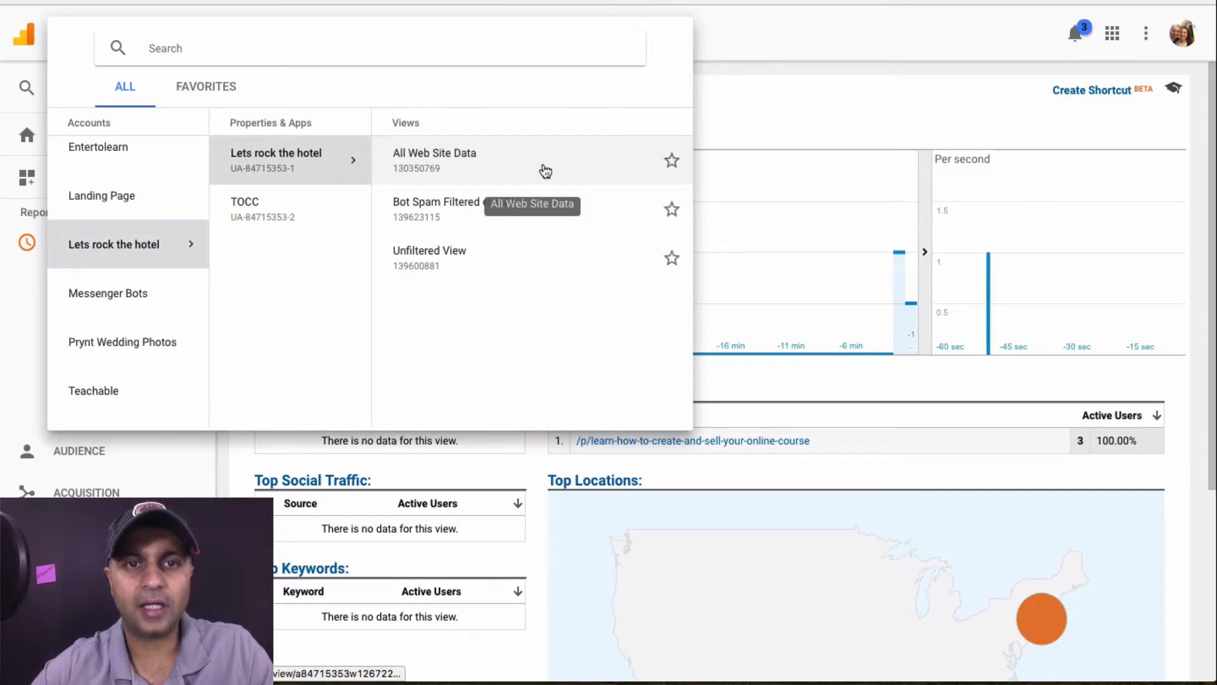
click(469, 155)
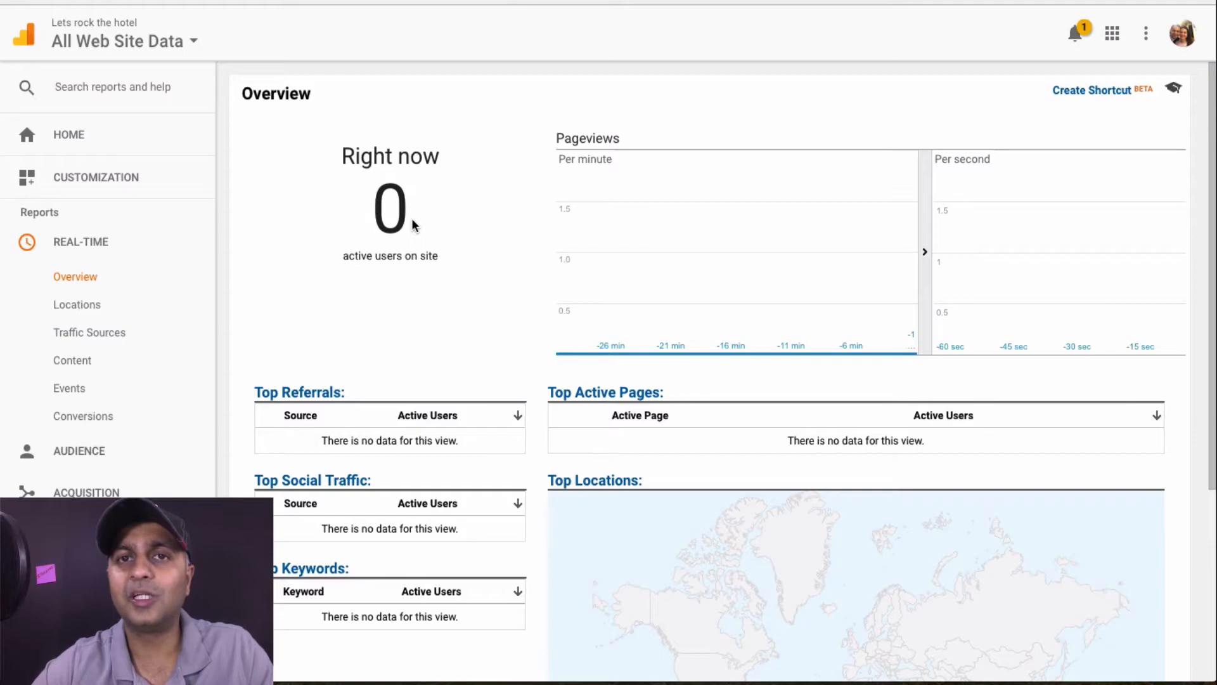
drag(413, 225, 380, 209)
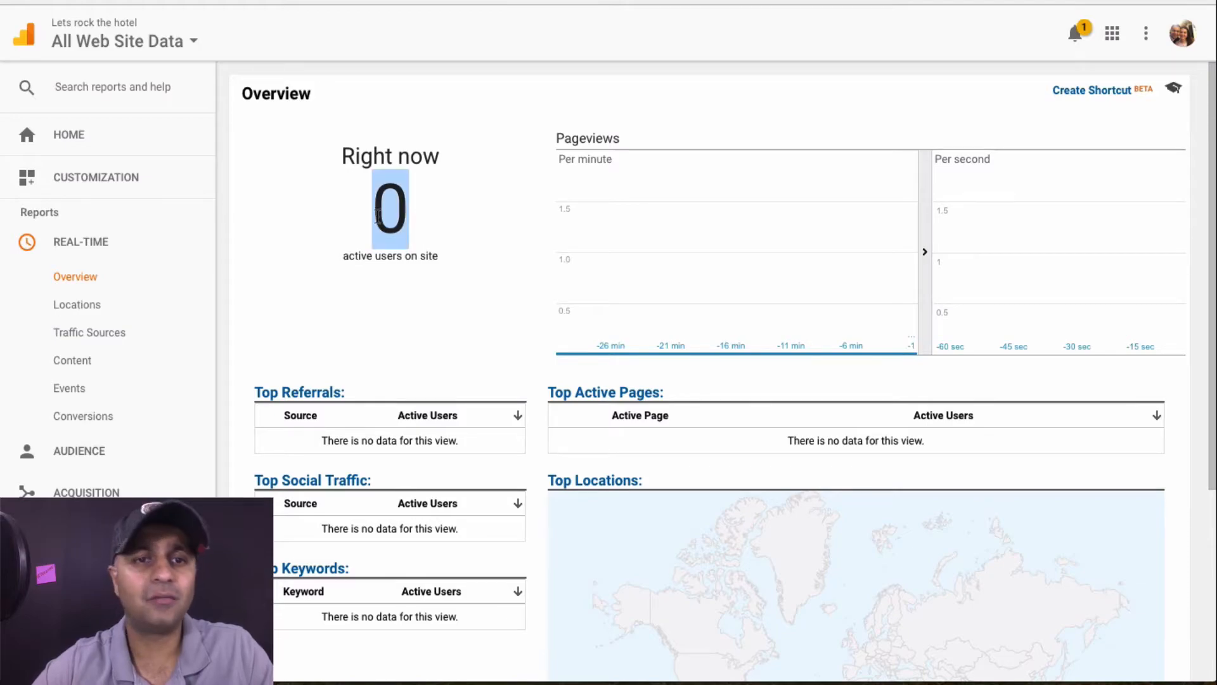
click(458, 126)
double_click(409, 205)
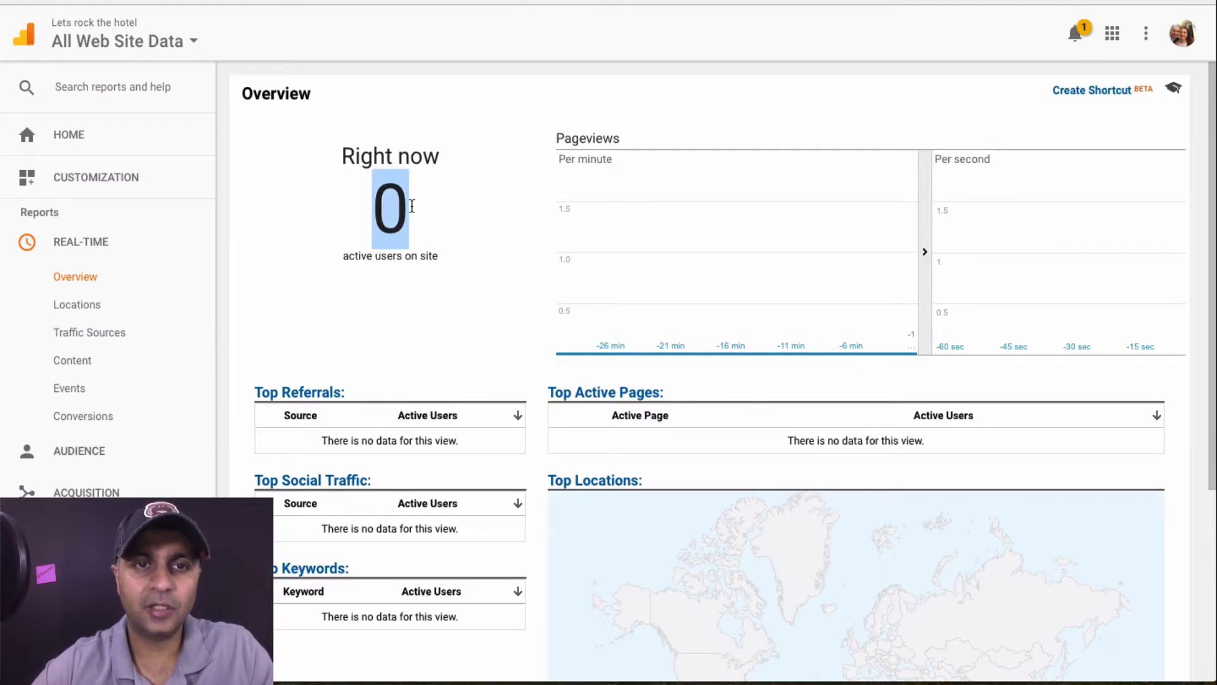
click(464, 152)
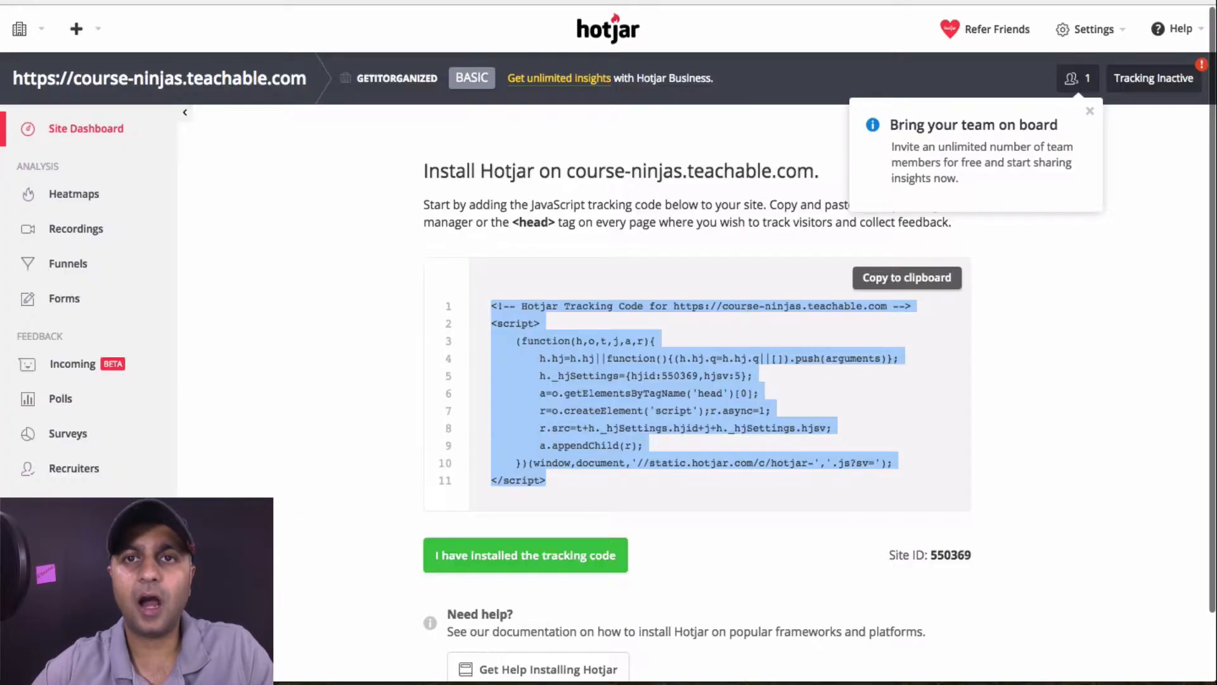
Dismiss the team and verification notices and confirm the Hotjar tracking code is installed
click(386, 209)
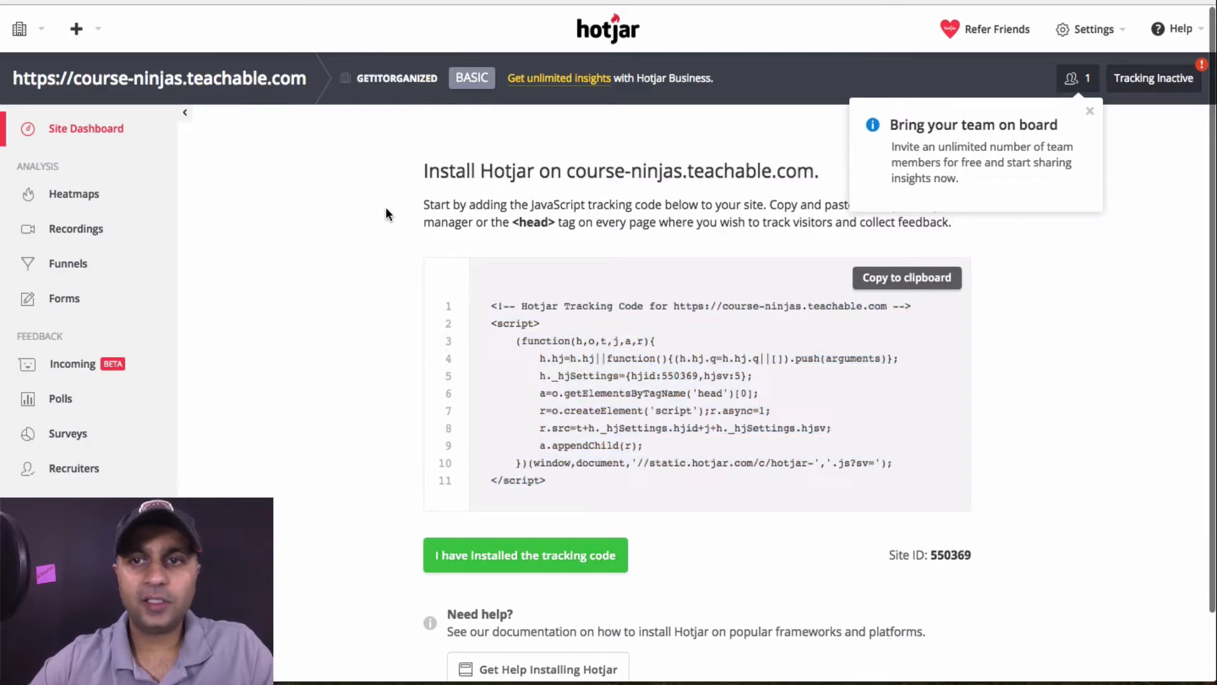
click(1090, 111)
click(1160, 82)
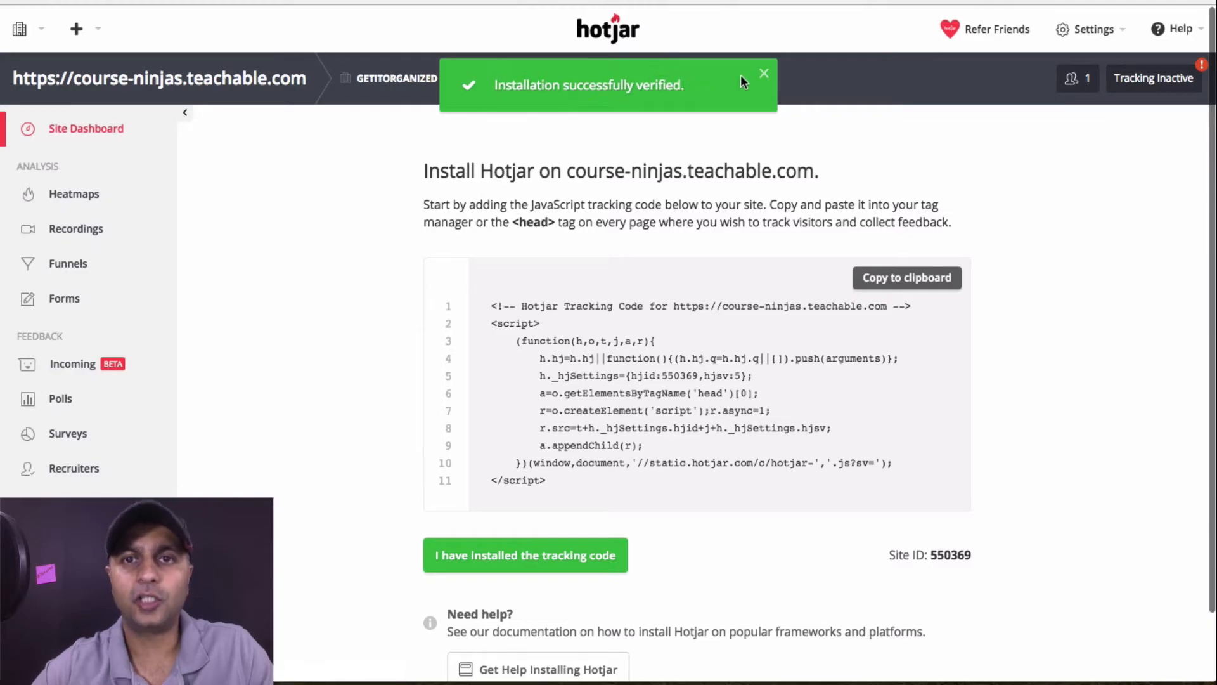
click(764, 75)
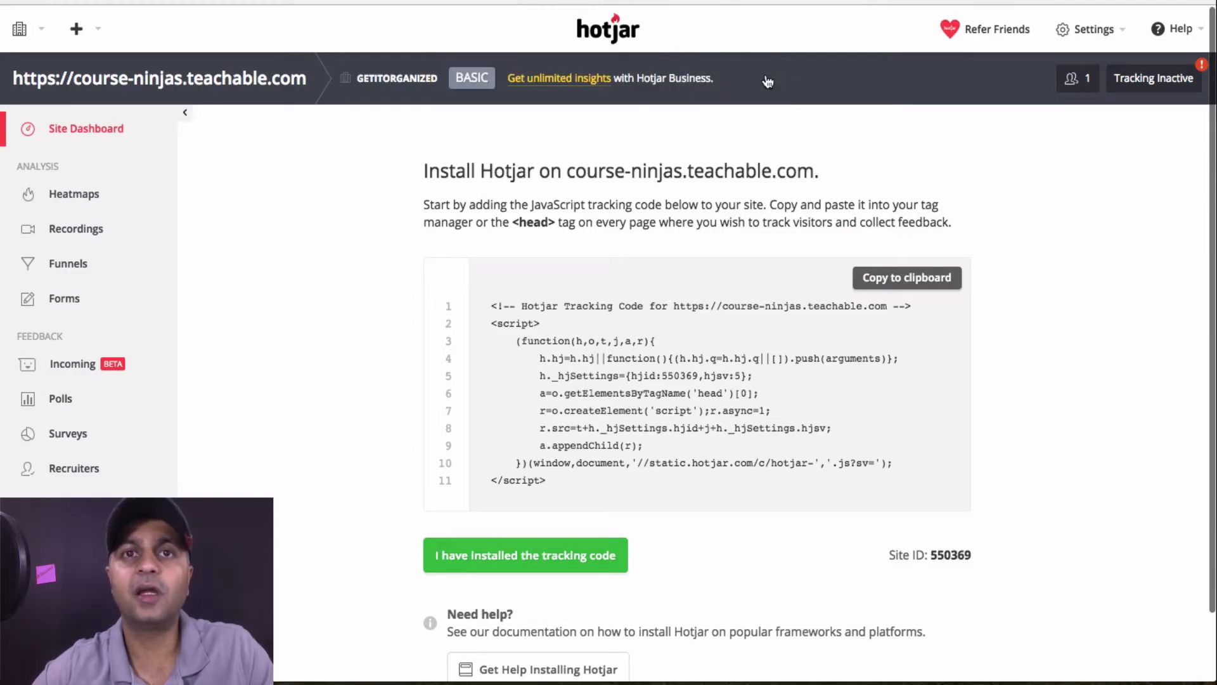
scroll(766, 81, down, 2)
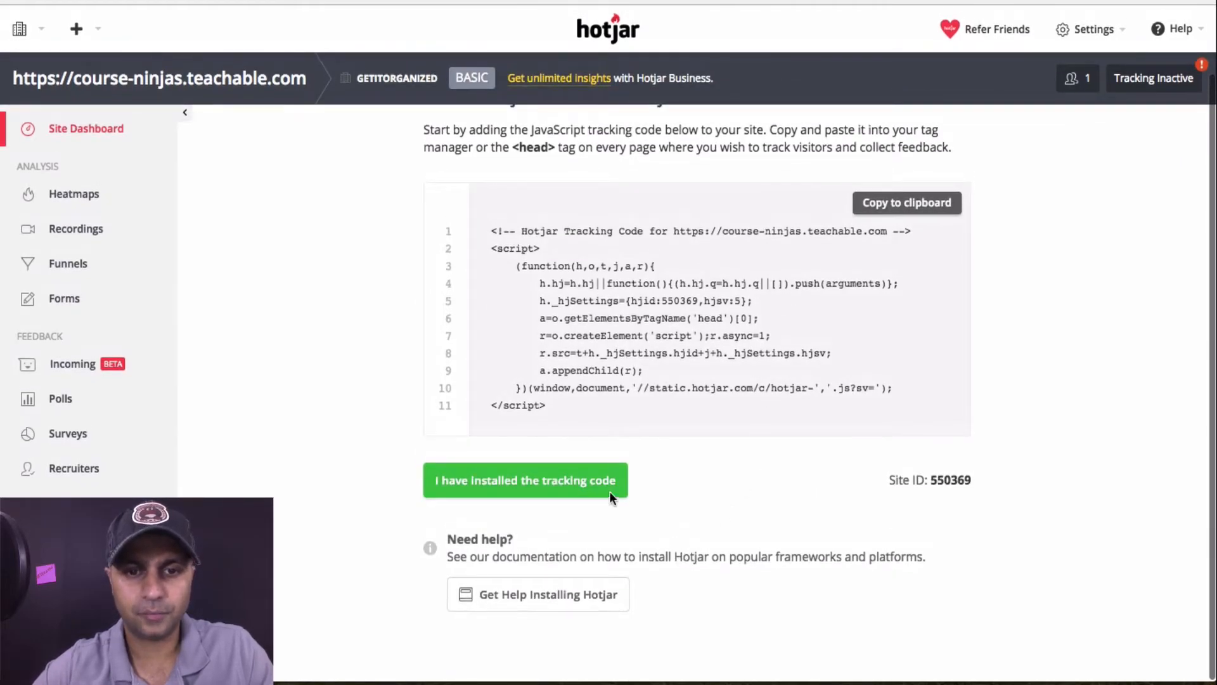
click(580, 480)
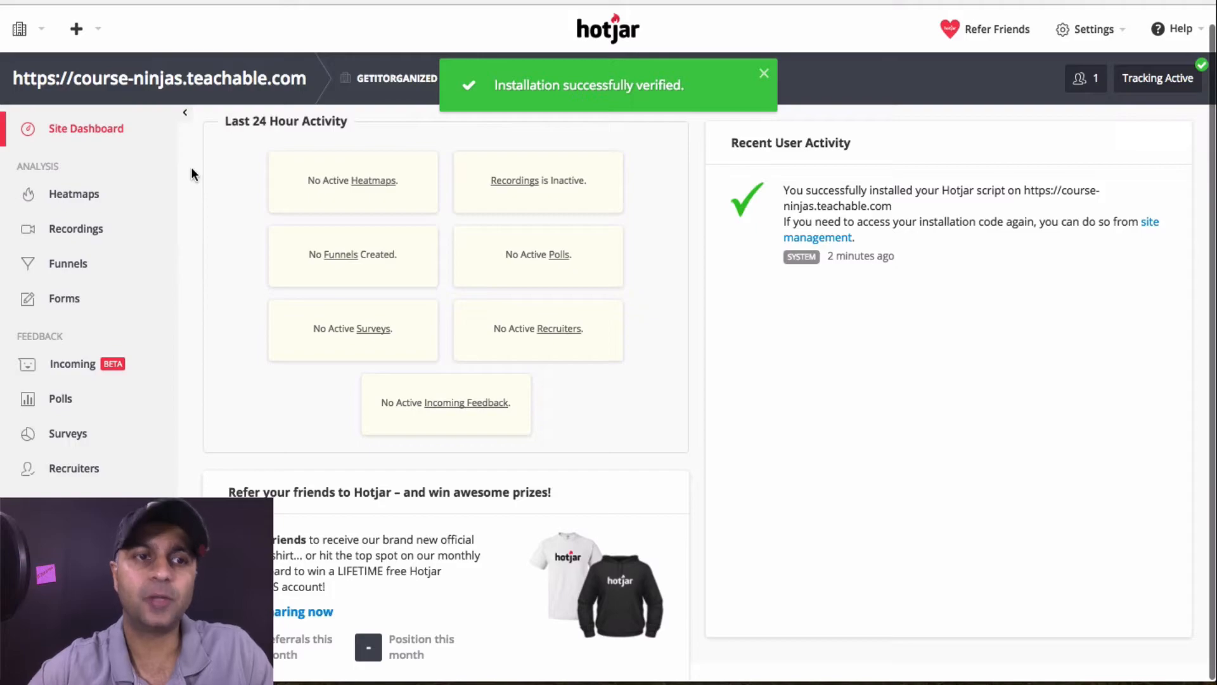
Create a new poll named 'Sales Page Poll' from the Polls page
click(66, 299)
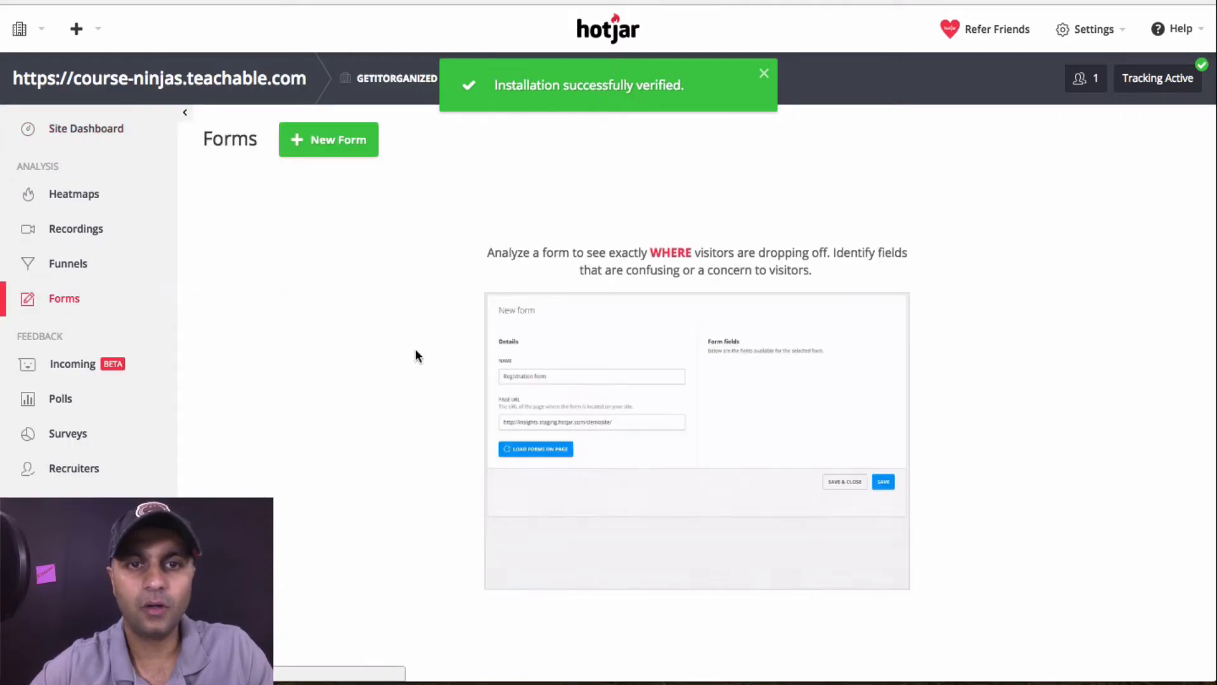
click(71, 398)
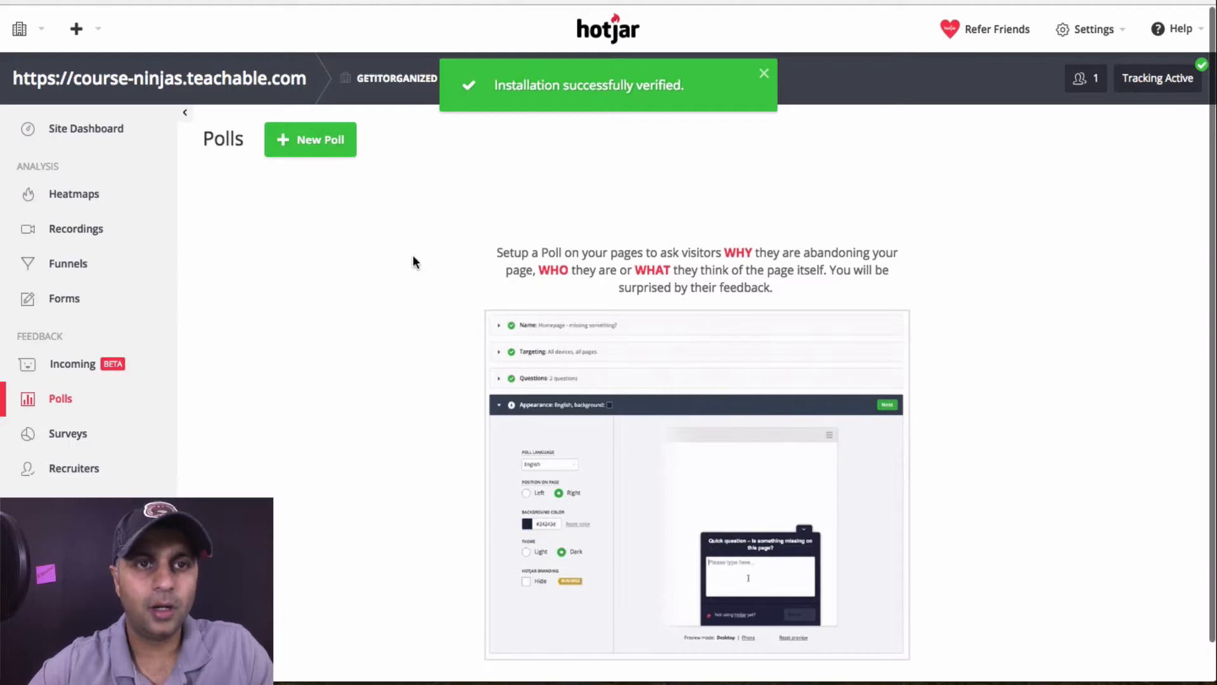
click(319, 151)
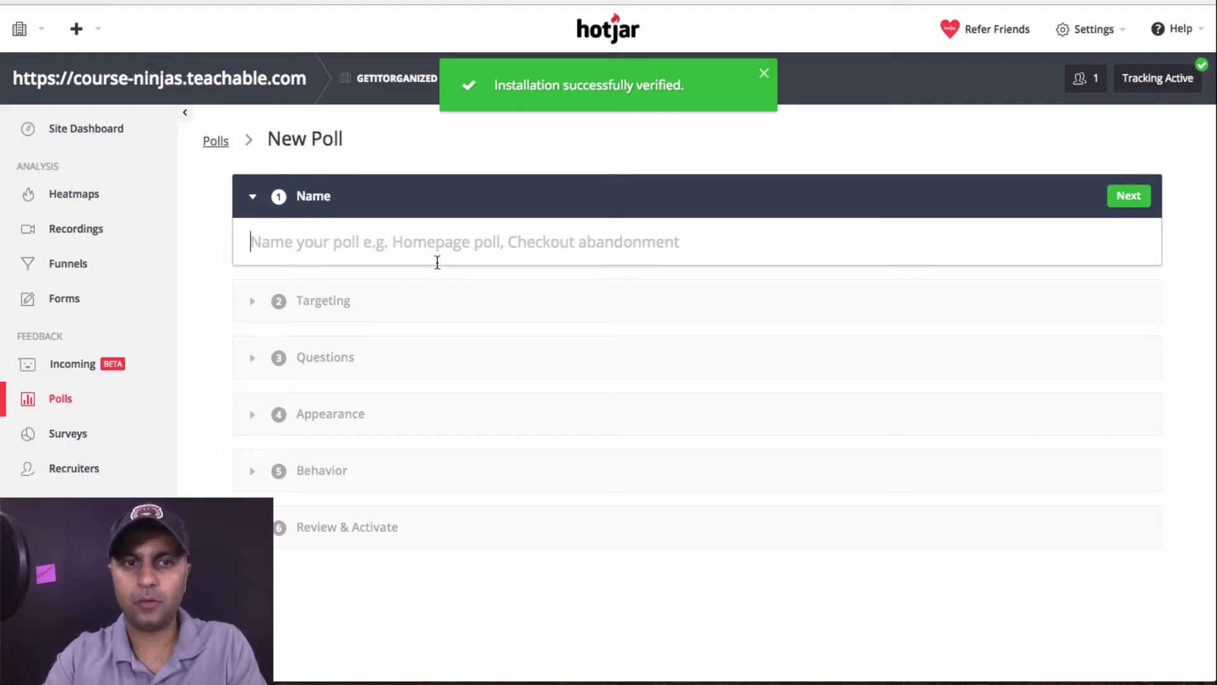
text(One)
key(BackSpace)
key(BackSpace)
key(BackSpace)
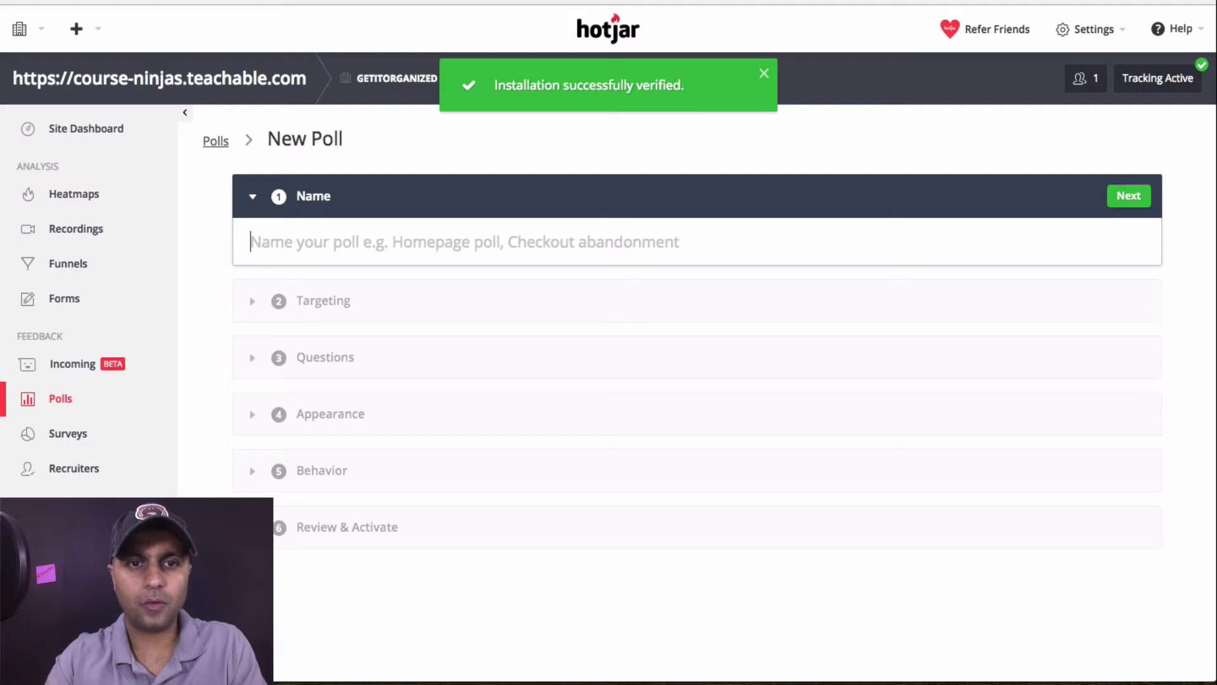
text(Home)
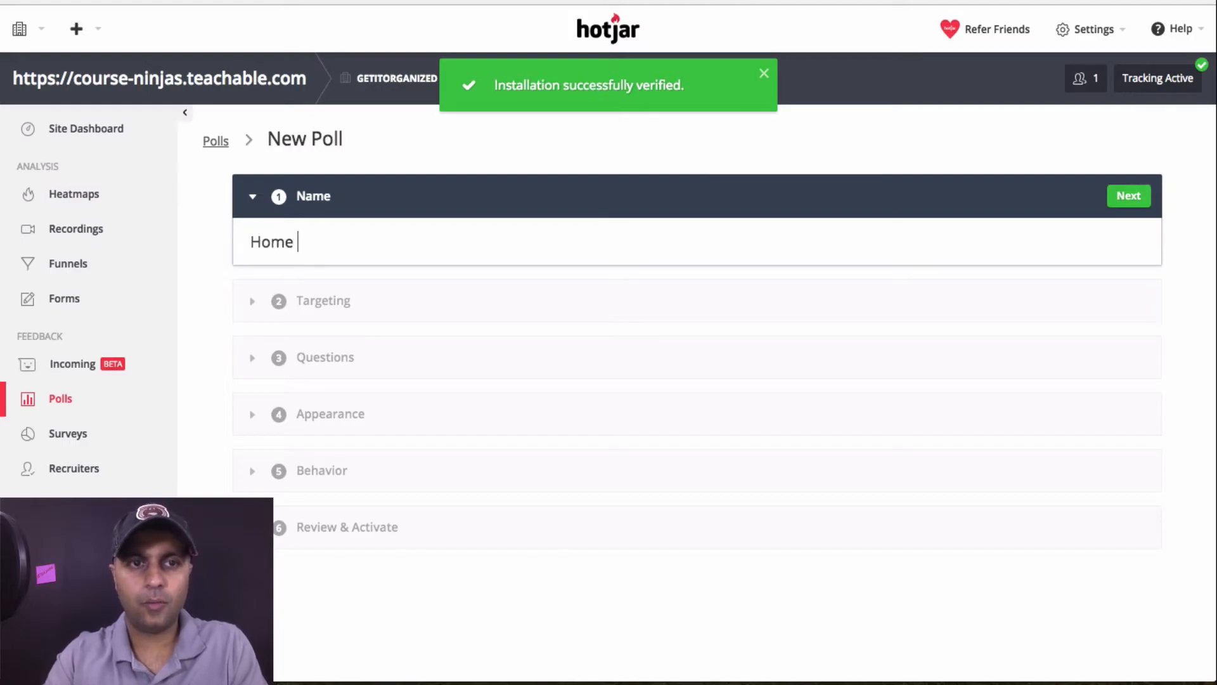
key(BackSpace)
key(BackSpace)
key(BackSpace)
key(BackSpace)
key(BackSpace)
text(Sale)
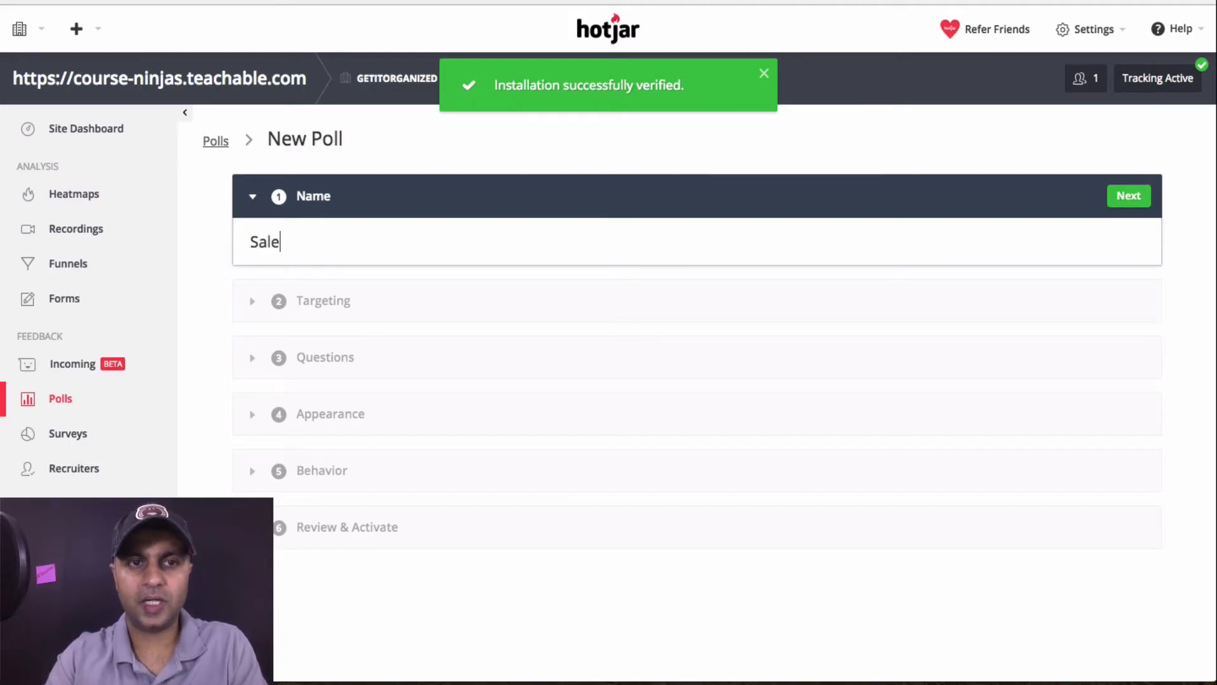
text(s Page Poll)
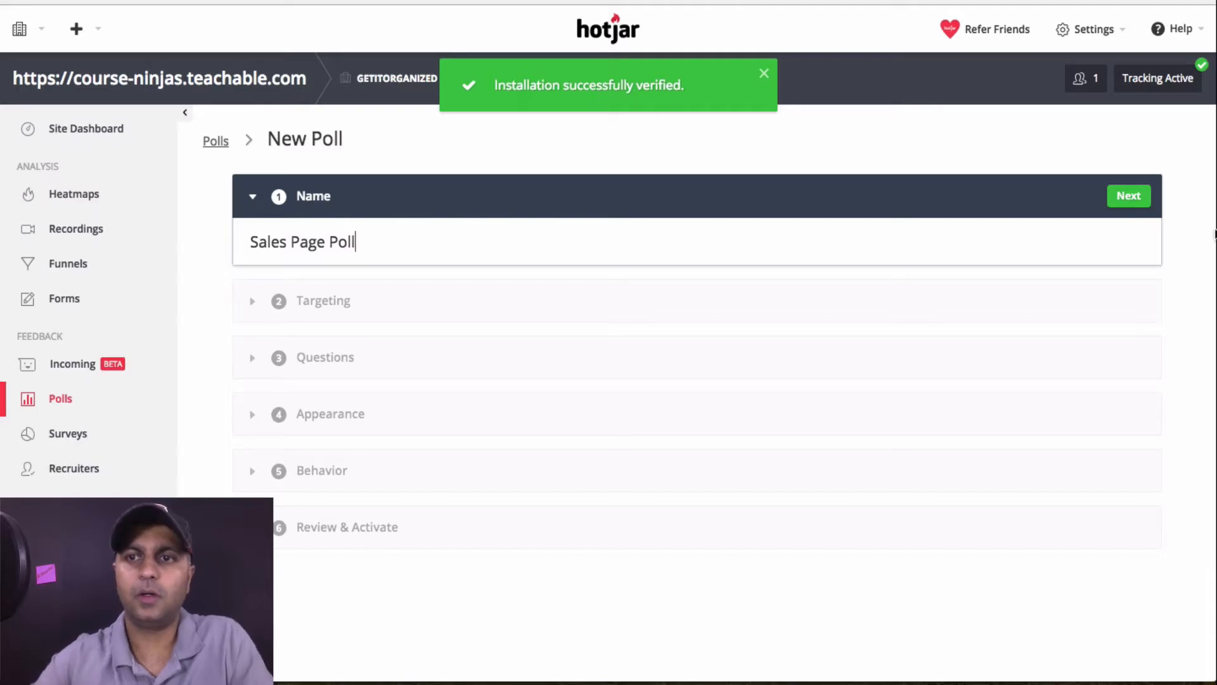
click(1129, 196)
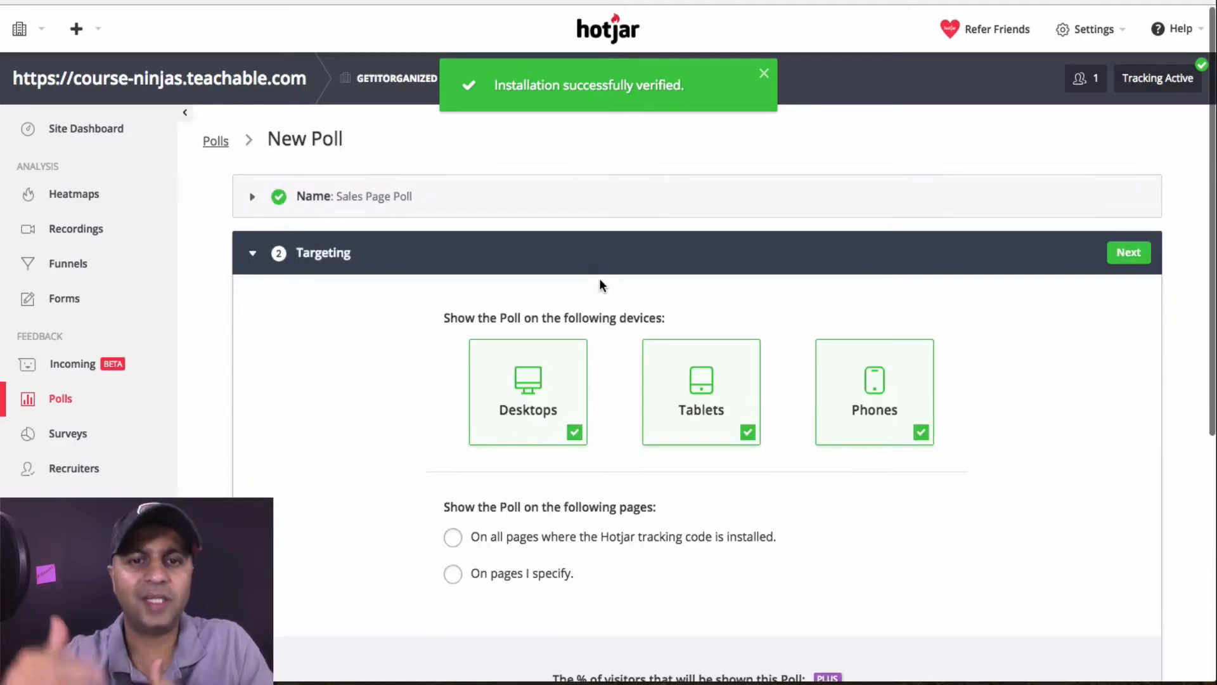
Target the poll to appear only on pages you specify
scroll(601, 283, down, 3)
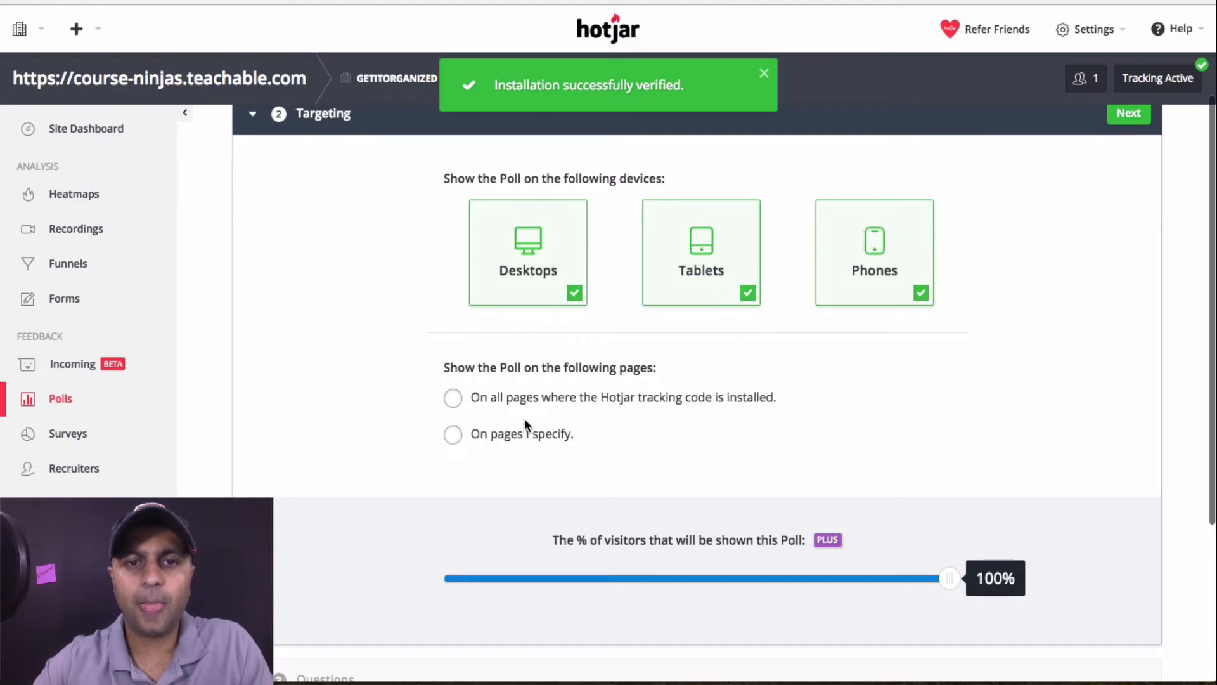
click(453, 436)
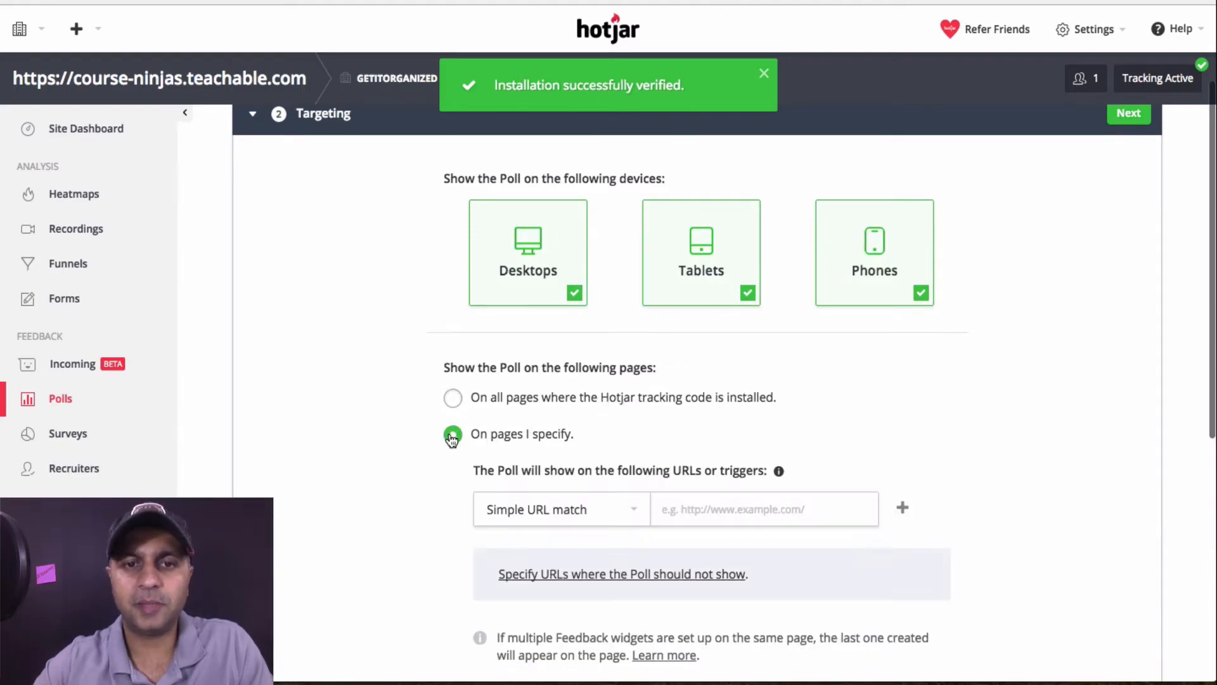
scroll(743, 450, down, 2)
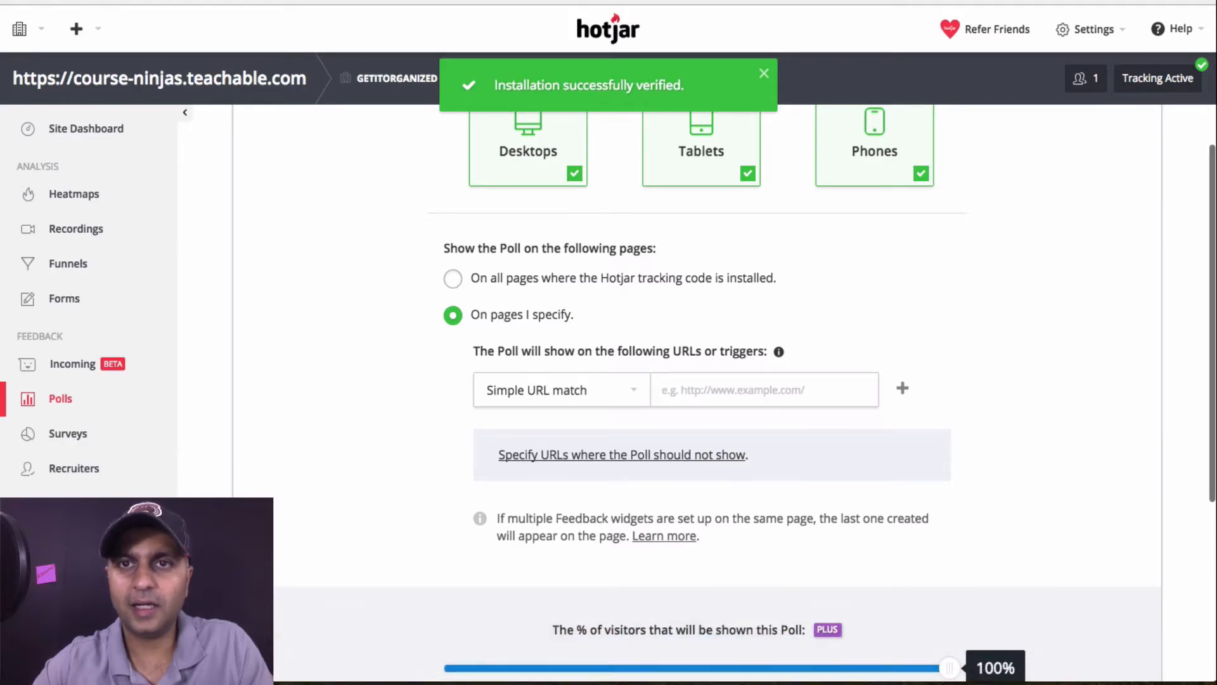
Paste the sales page address into a temporary new tab, then close it
key(super+t)
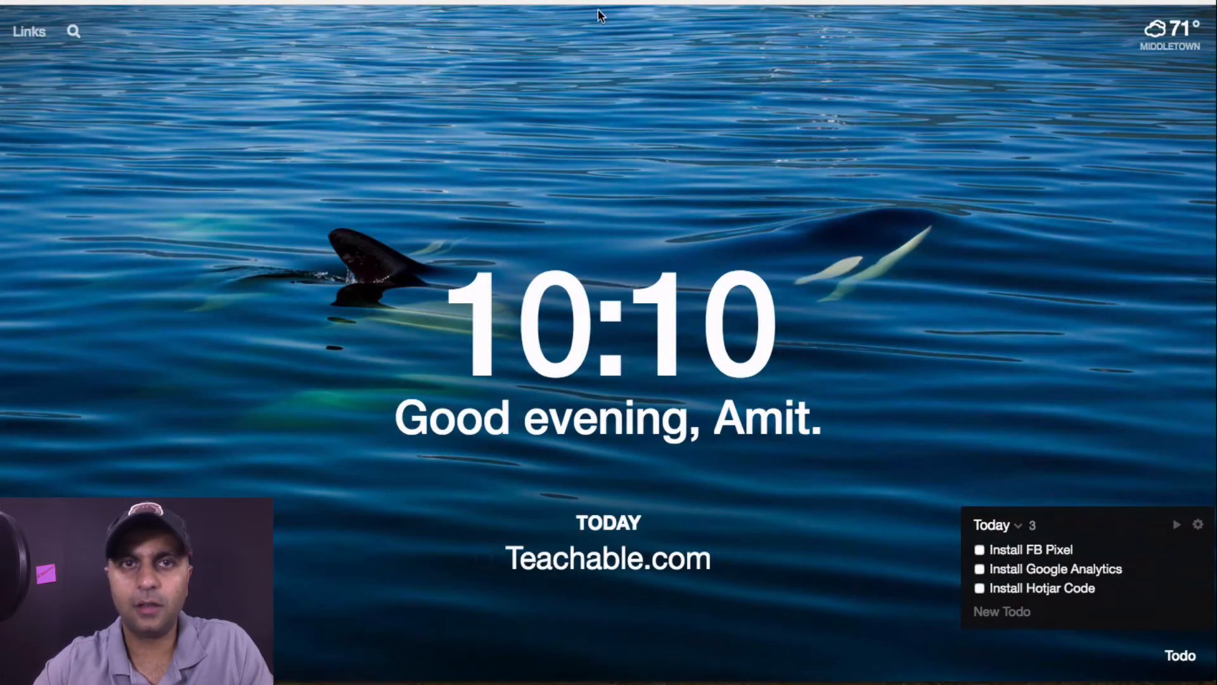
text(https://course-ninjas.teachable.com/p/learn-how-to-create-and-sell-your-online-course)
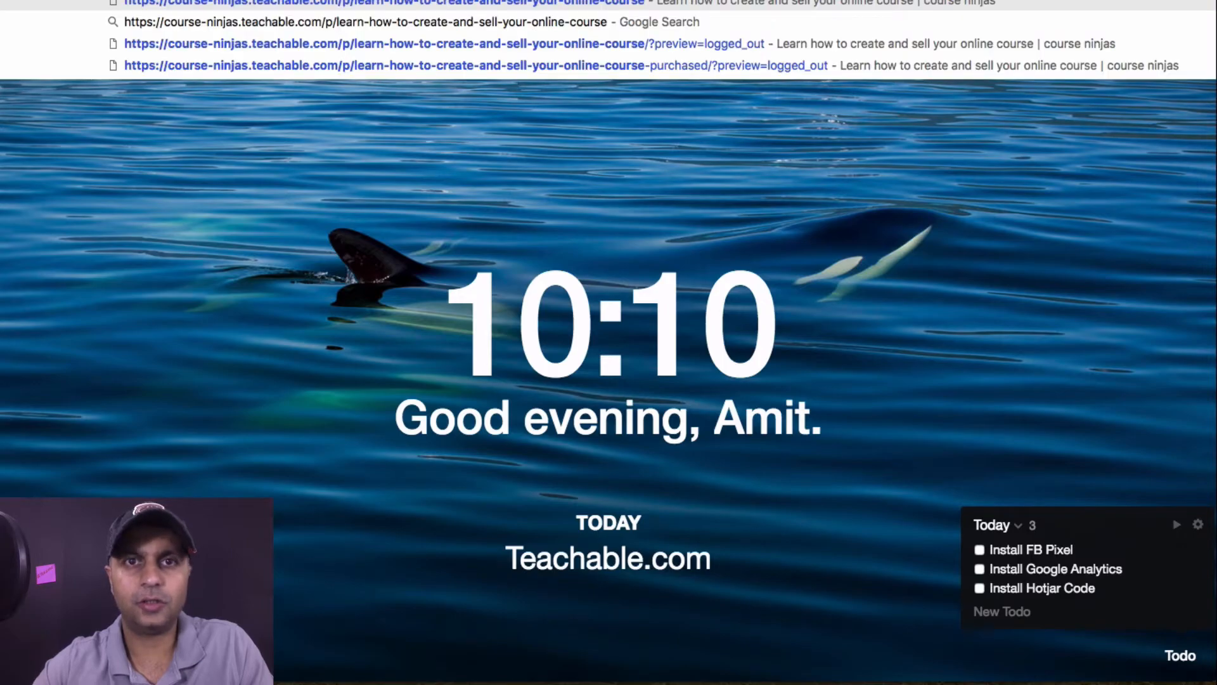
drag(823, 0, 823, 77)
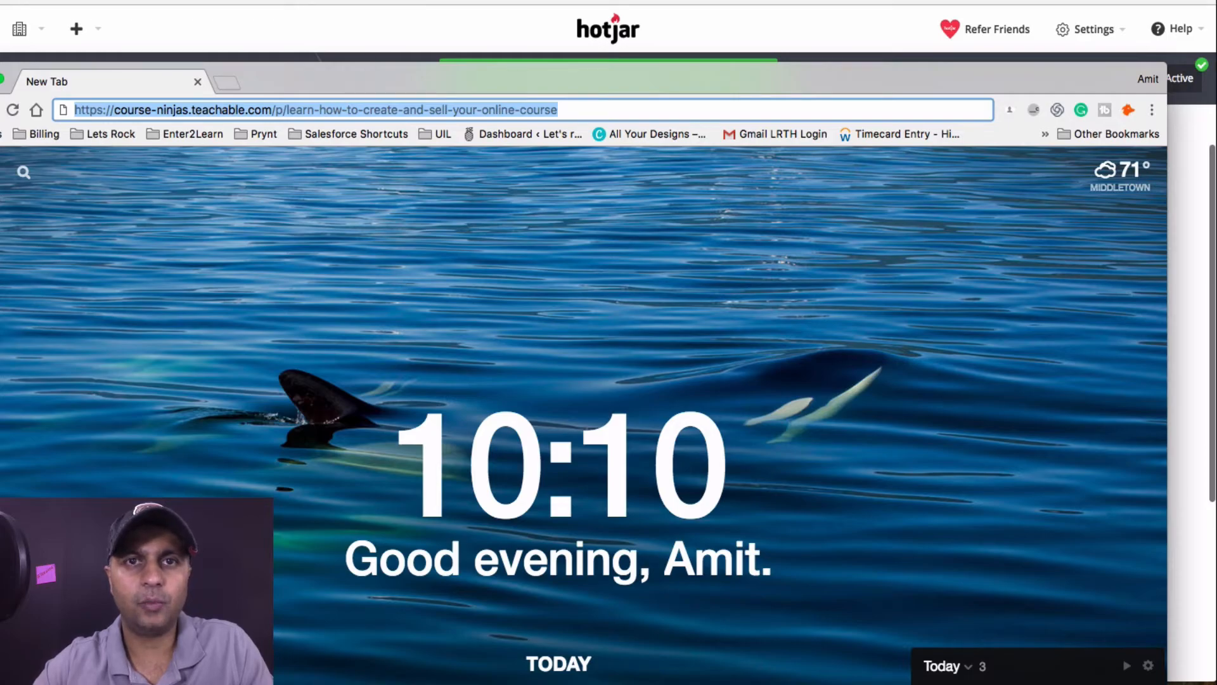
key(super+w)
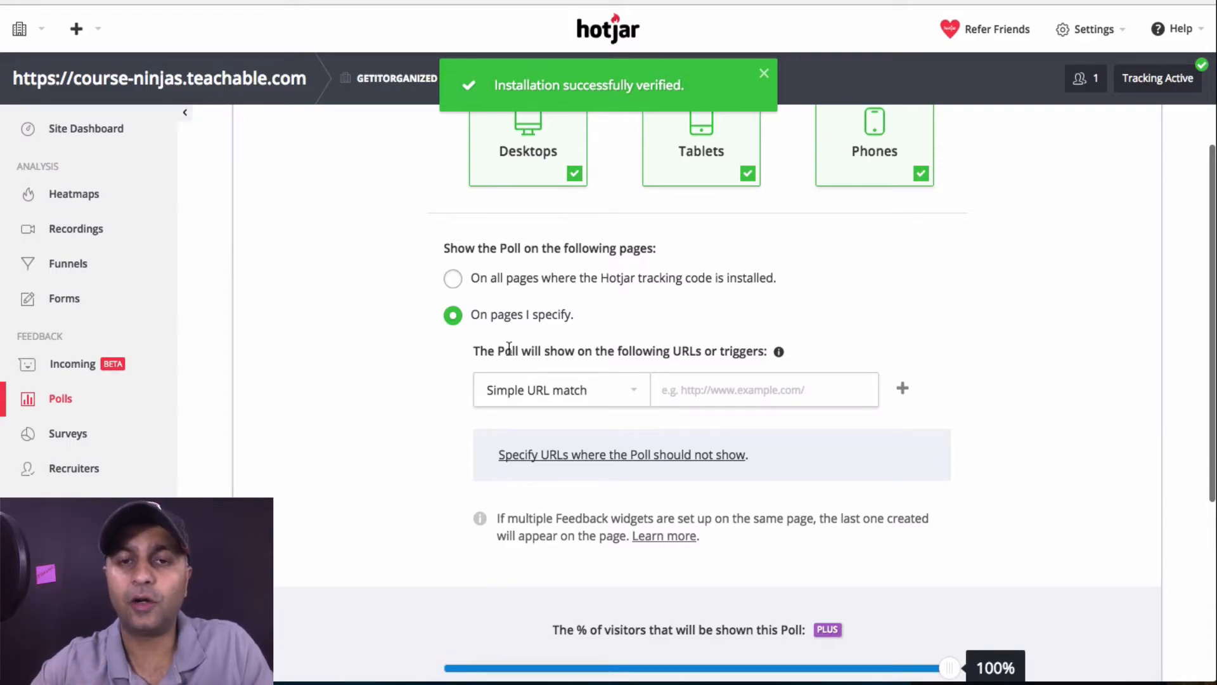
Target the poll at an Exact URL match of the sales page URL, keeping 100% of visitors
click(625, 394)
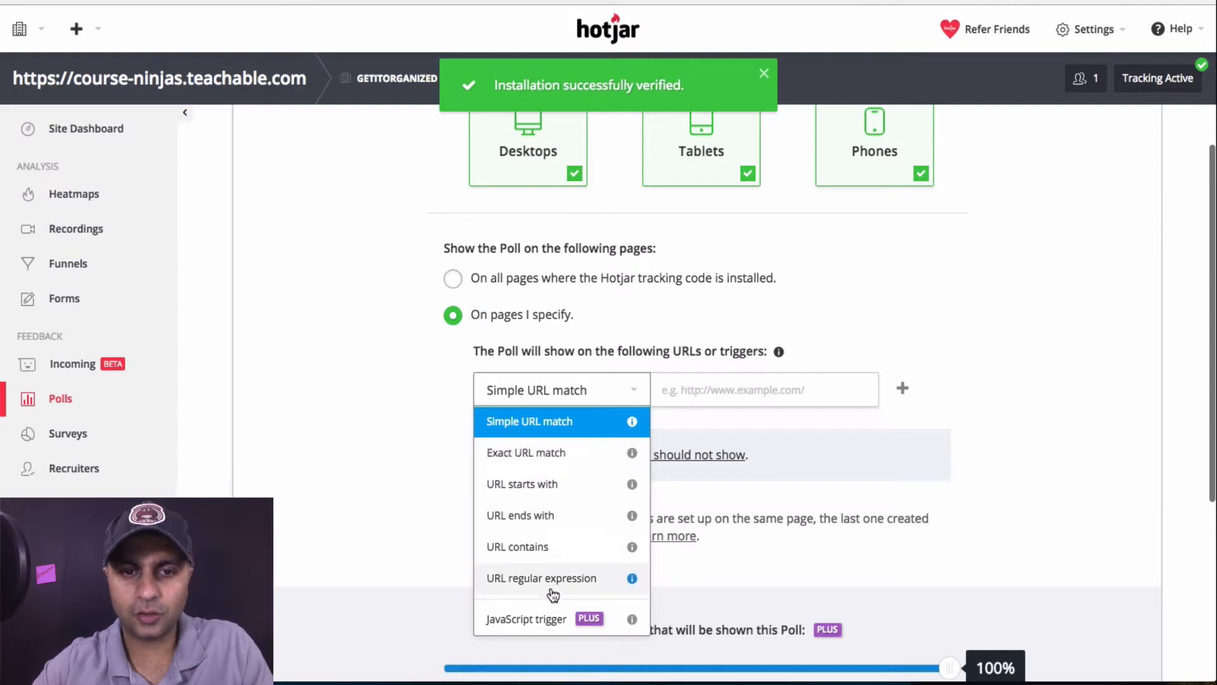
click(540, 455)
click(739, 403)
key(ctrl+v)
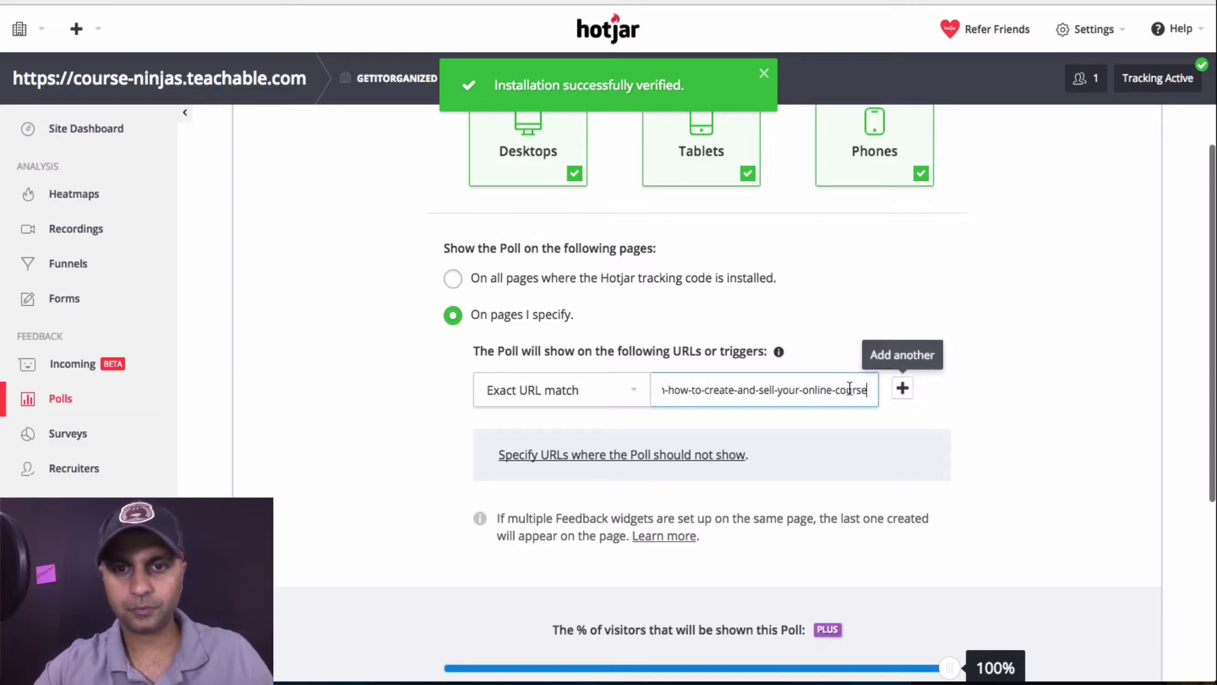
scroll(903, 448, down, 3)
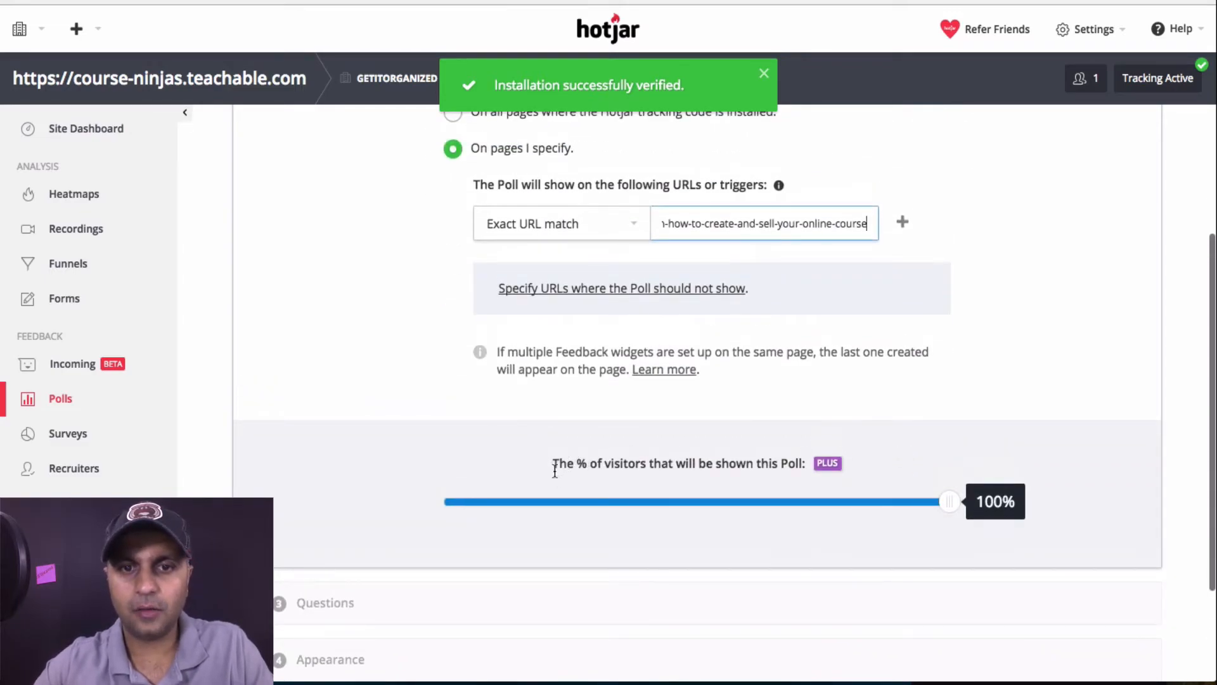
drag(554, 473, 794, 464)
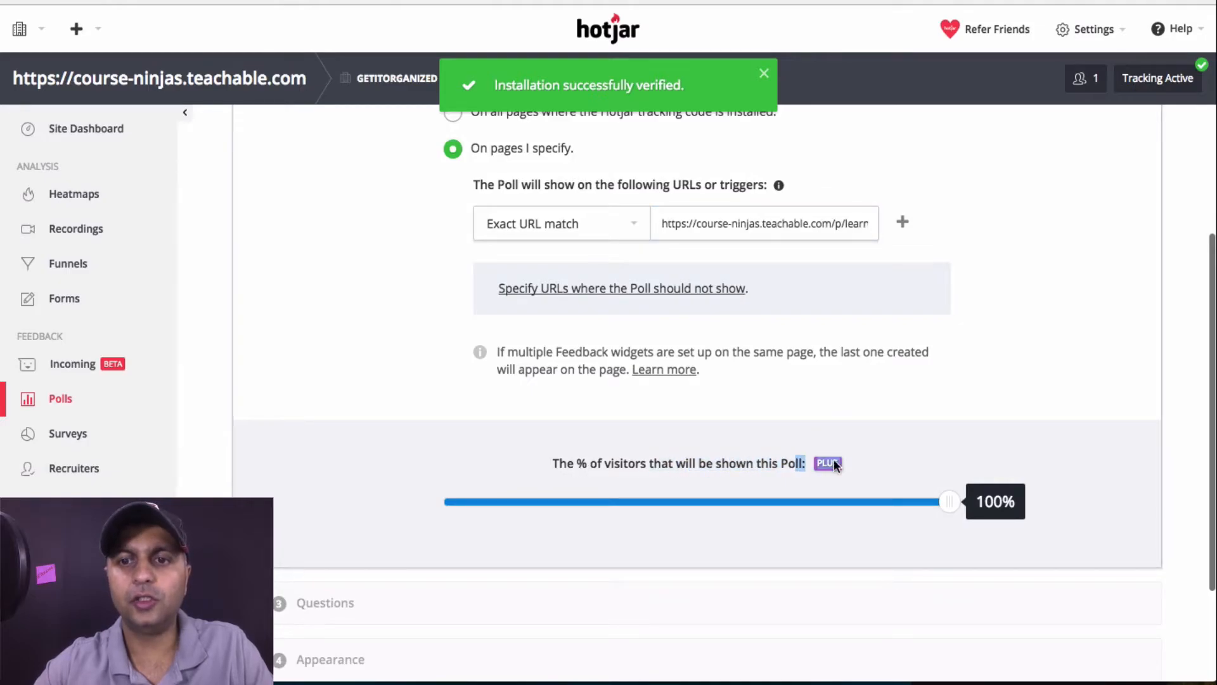
click(884, 503)
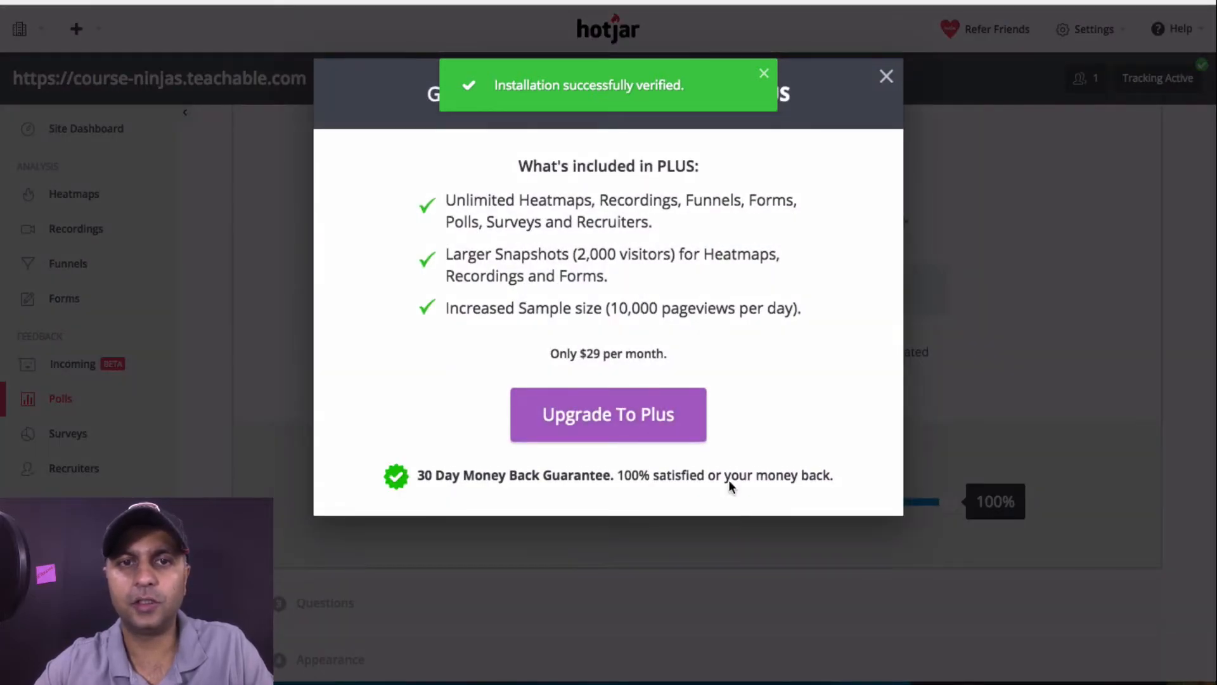
click(764, 73)
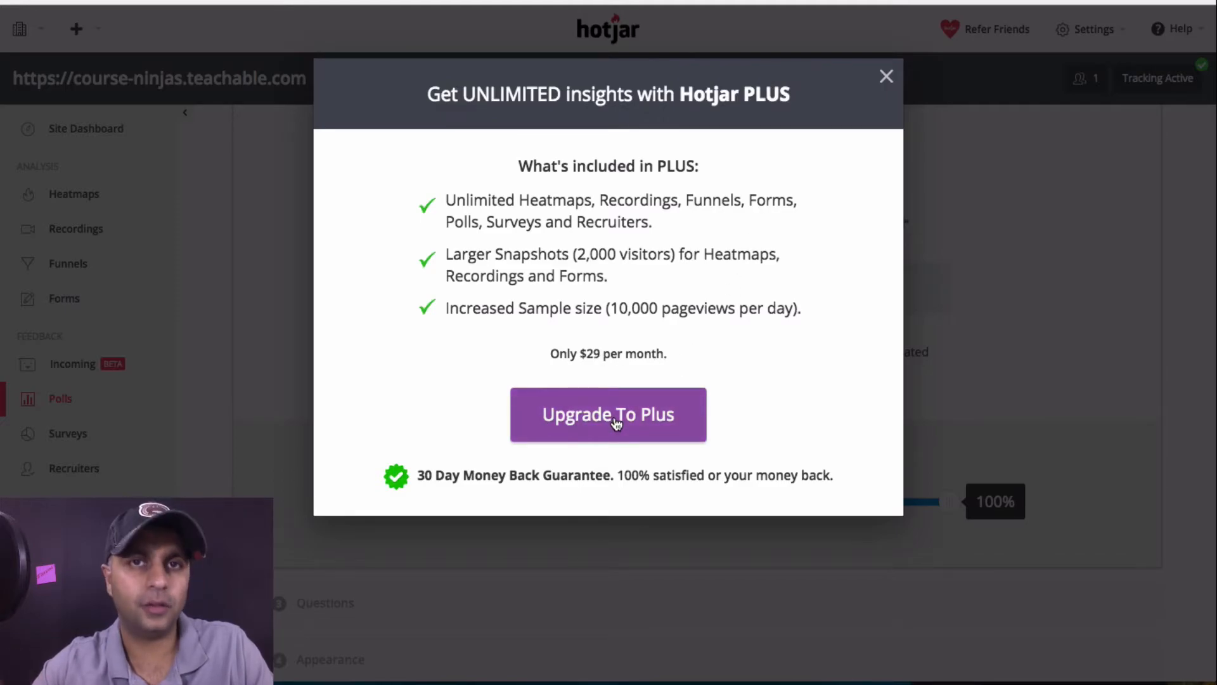
click(887, 77)
scroll(858, 397, down, 2)
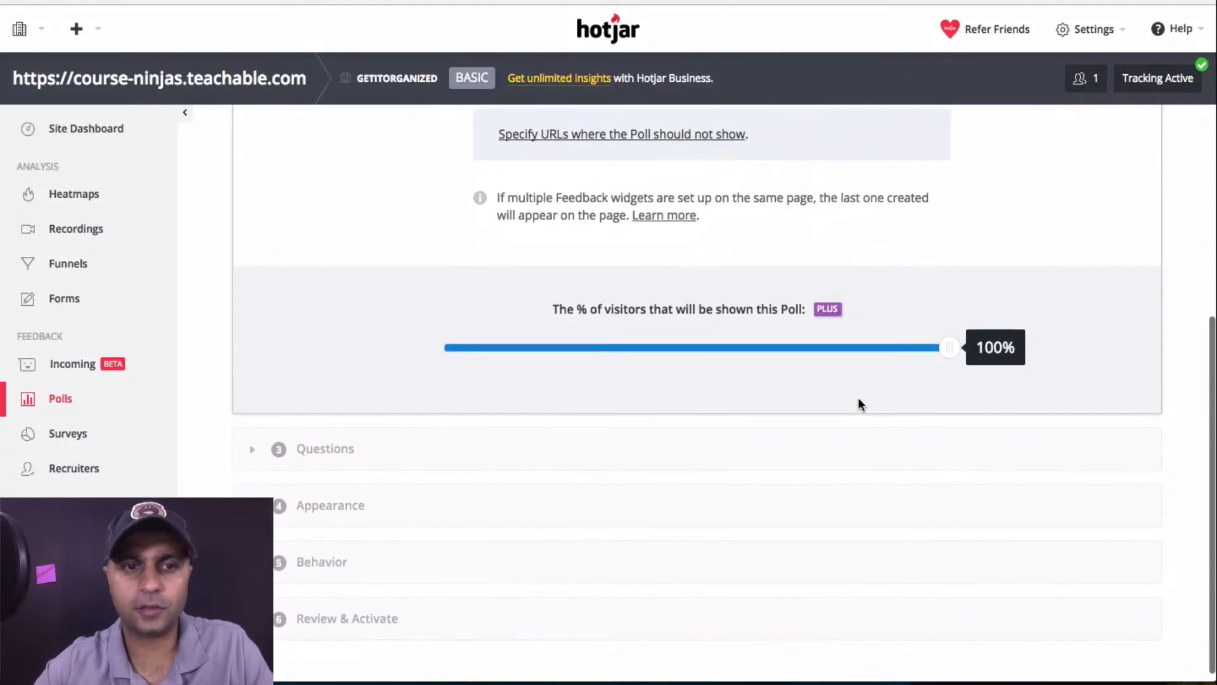
Reword question 2 to 'Would you like to join the founding students group and help shape this course?'
click(439, 451)
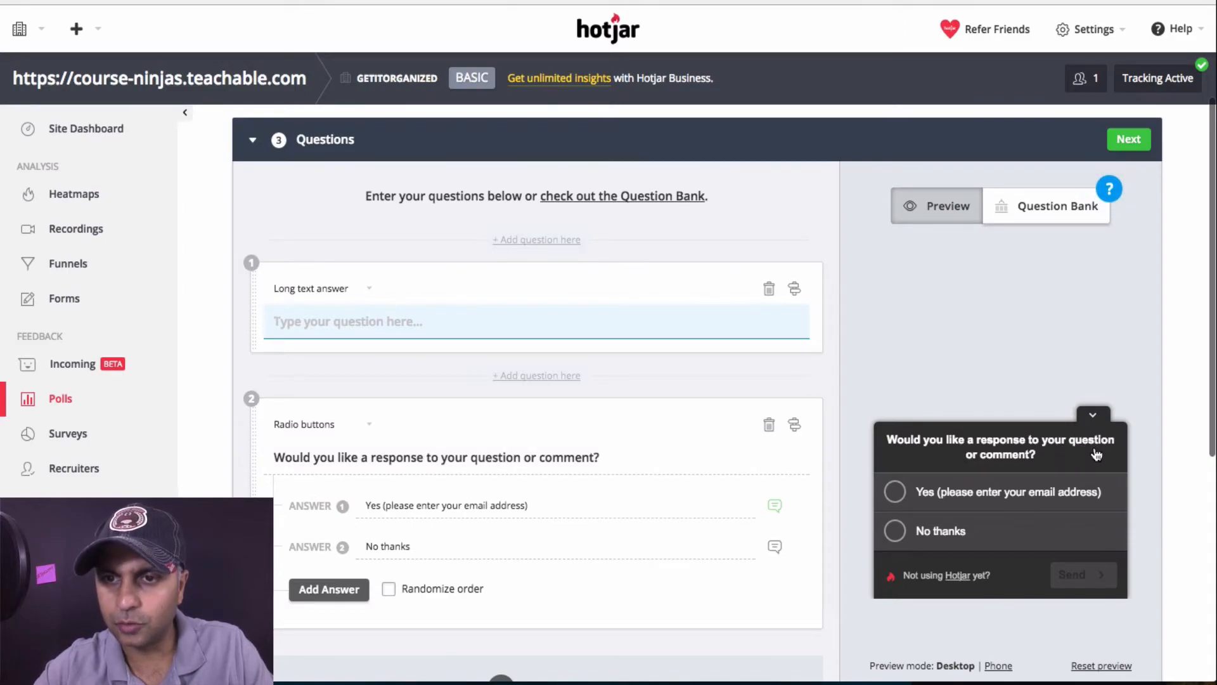
click(614, 459)
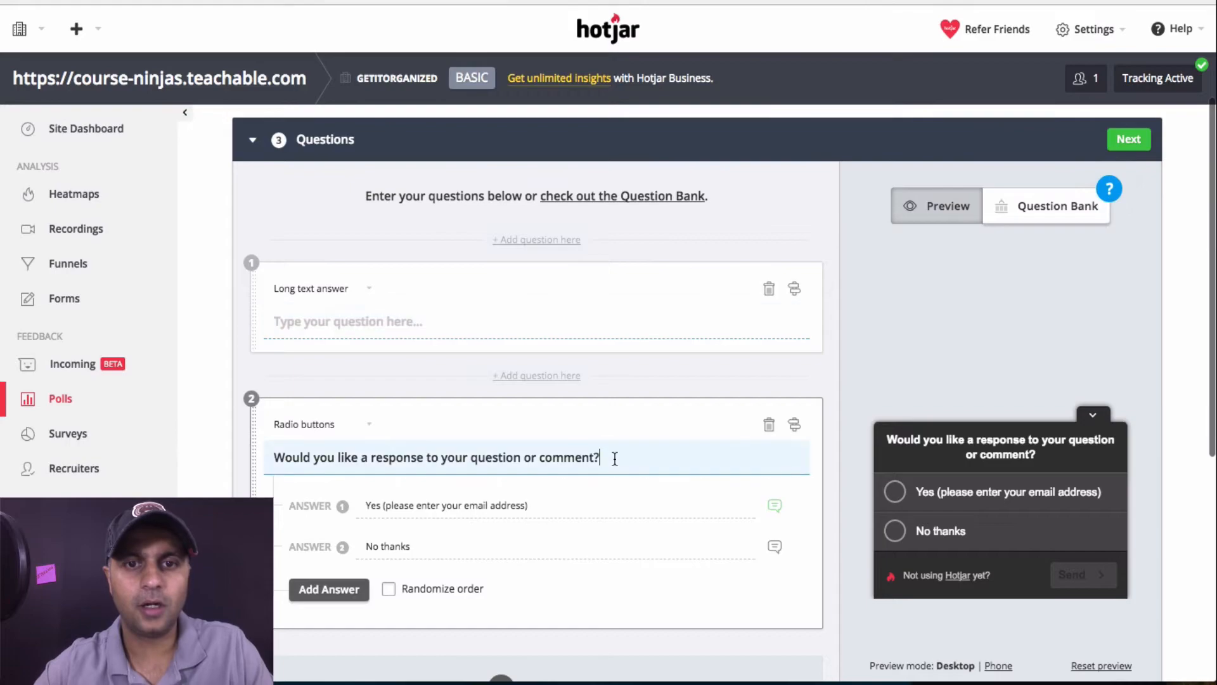
triple_click(615, 458)
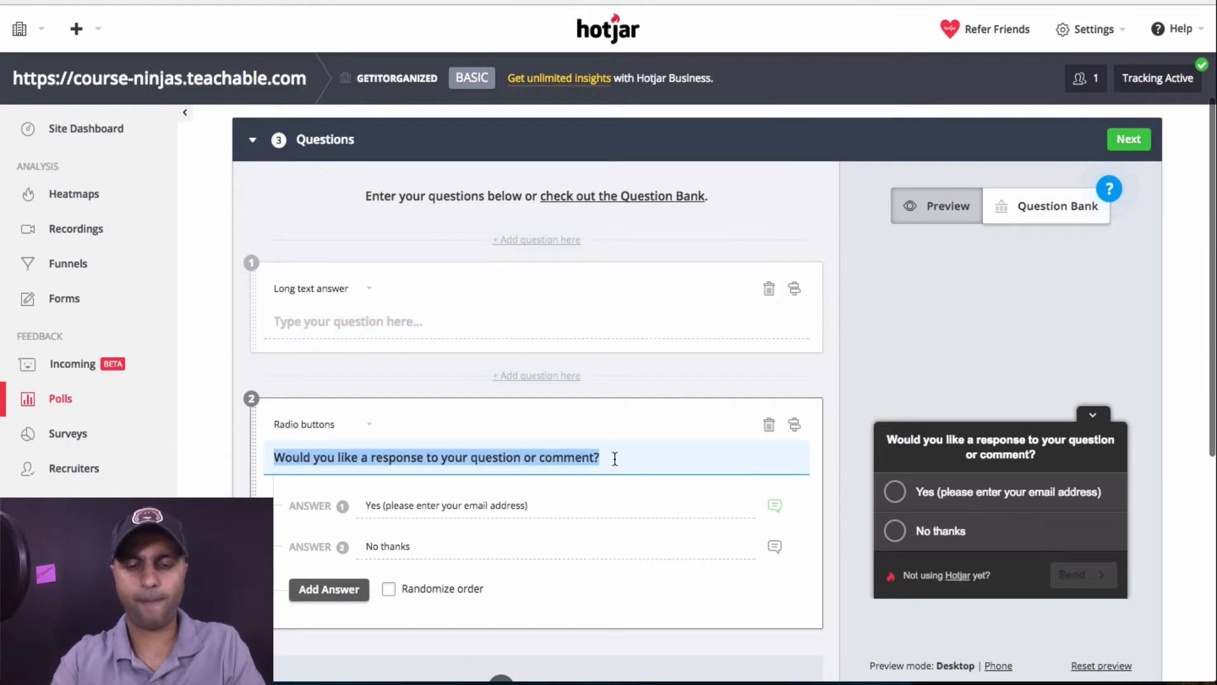
text(Help m)
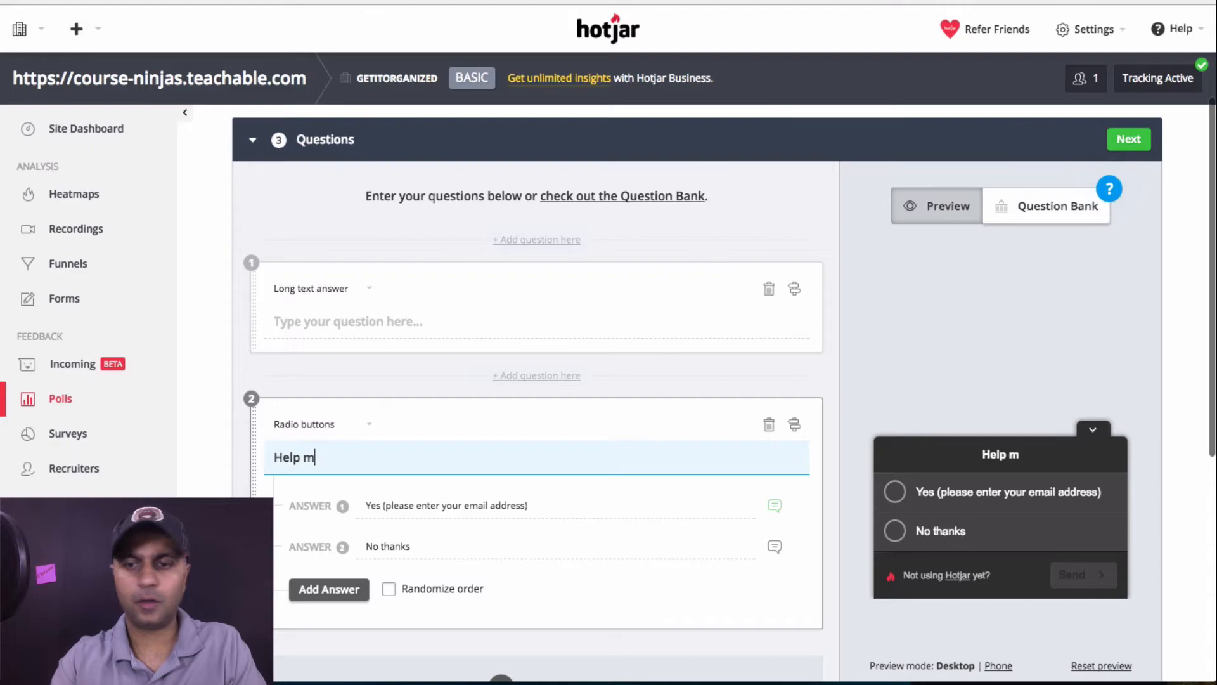
key(ctrl+a)
text(Wou)
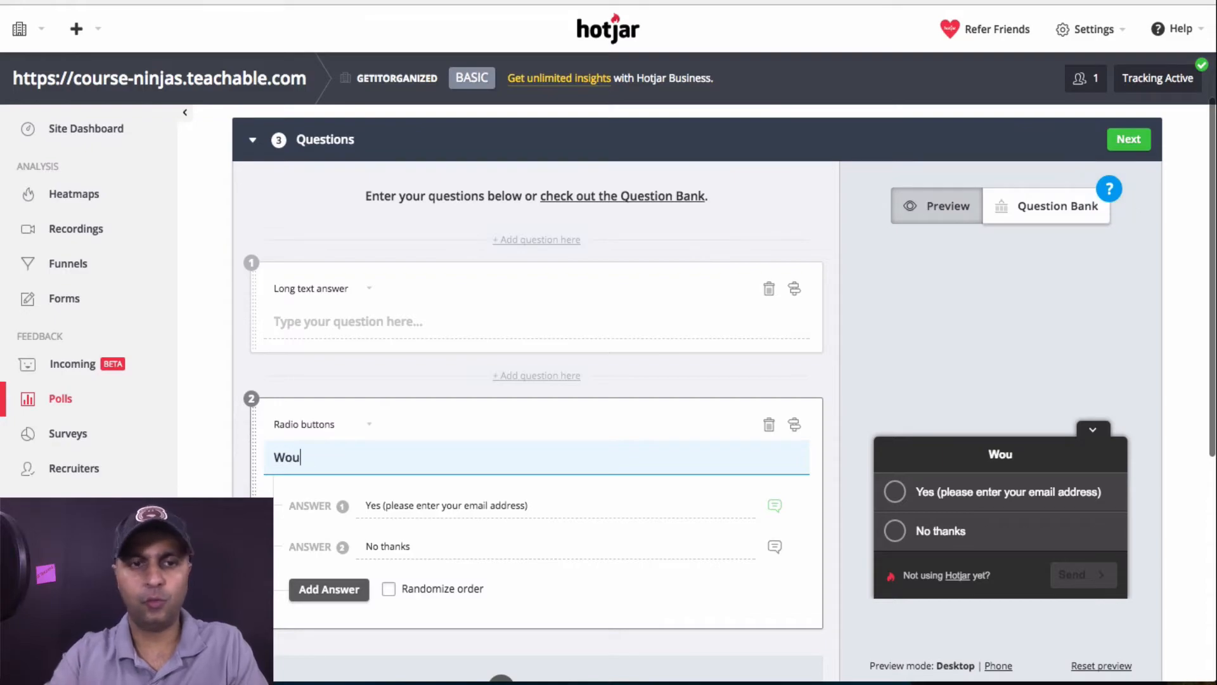
text(ld you like to join the founding)
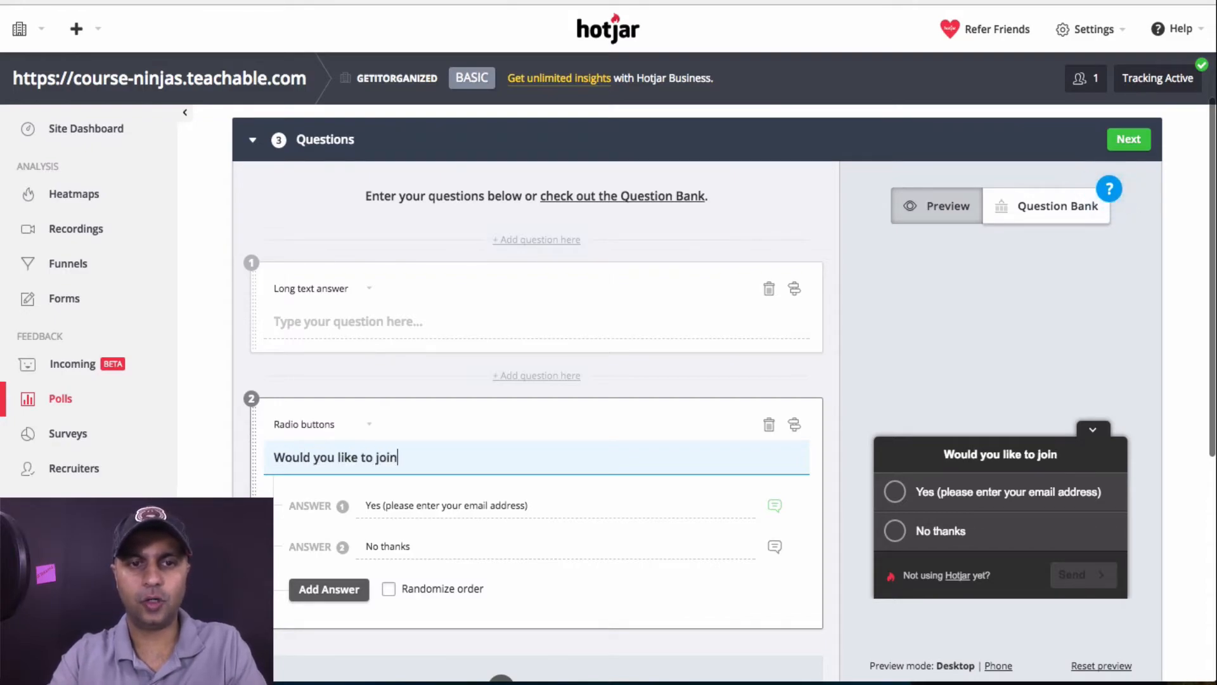
key(BackSpace)
key(BackSpace)
key(BackSpace)
key(BackSpace)
key(BackSpace)
key(BackSpace)
key(BackSpace)
key(BackSpace)
key(BackSpace)
text(student found group)
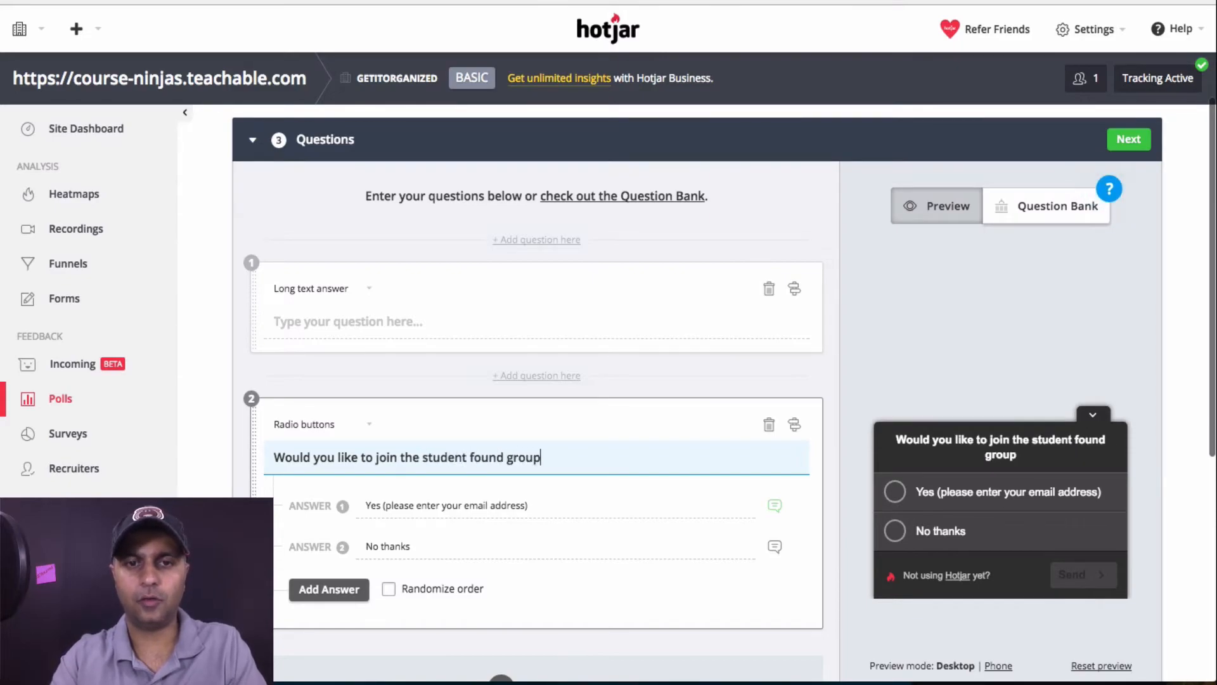
text( and help)
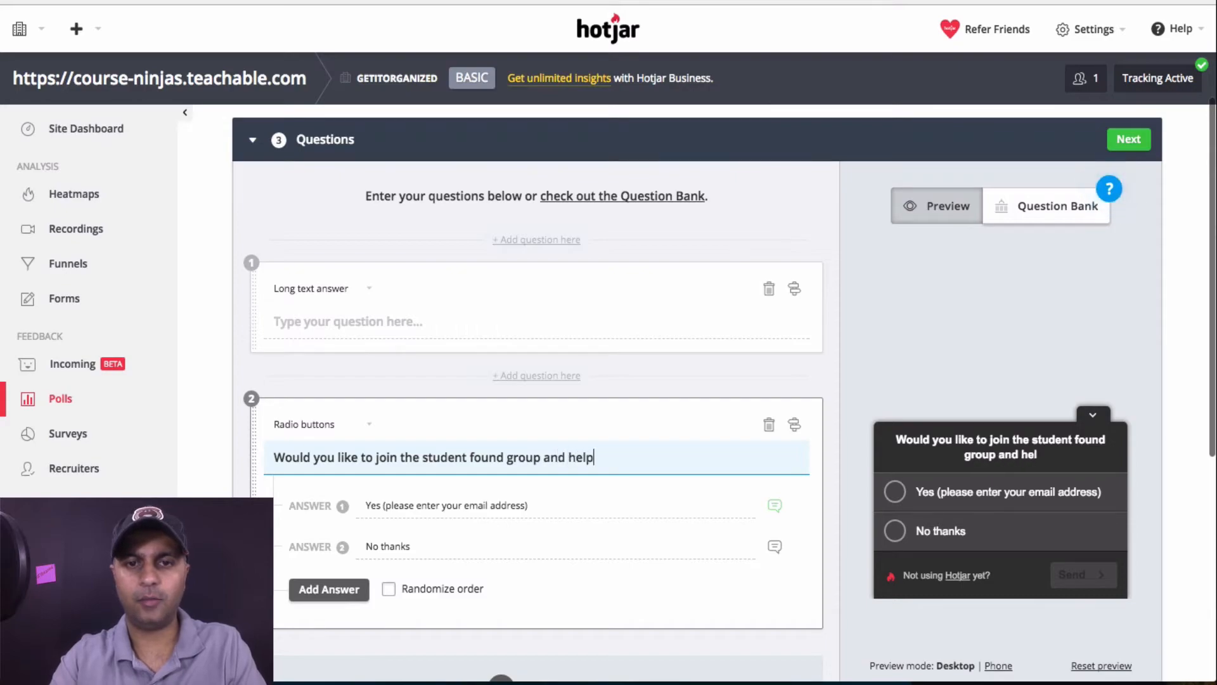
text( shape )
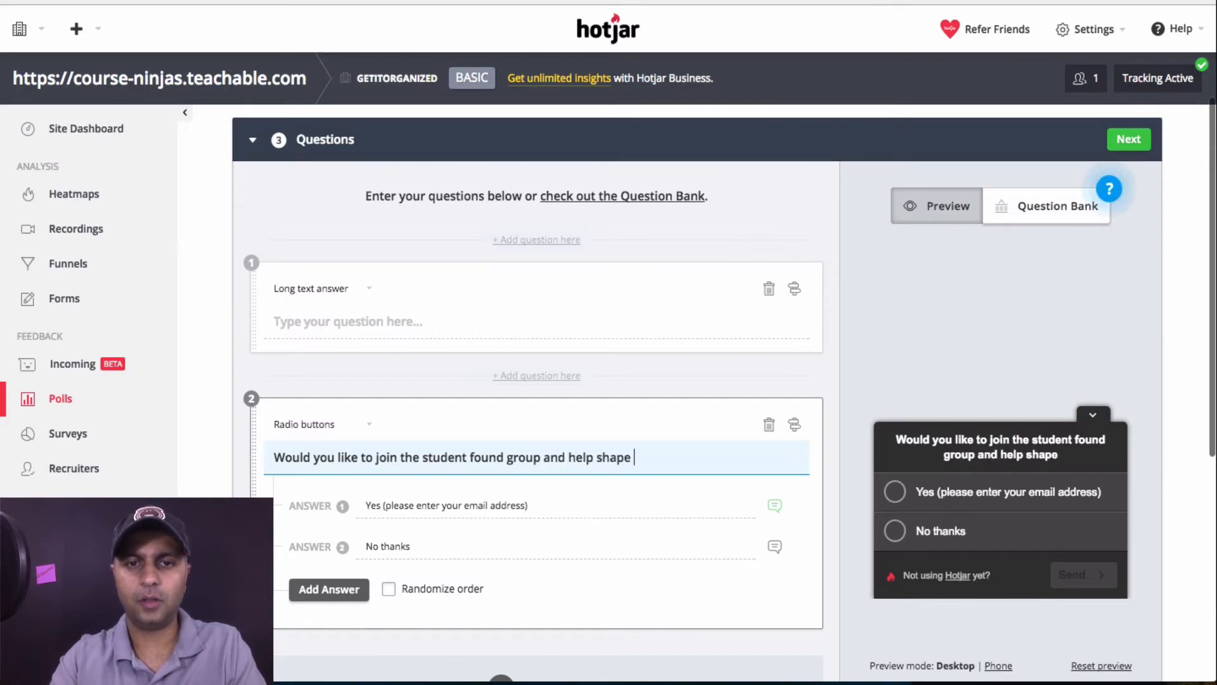
text(this course?)
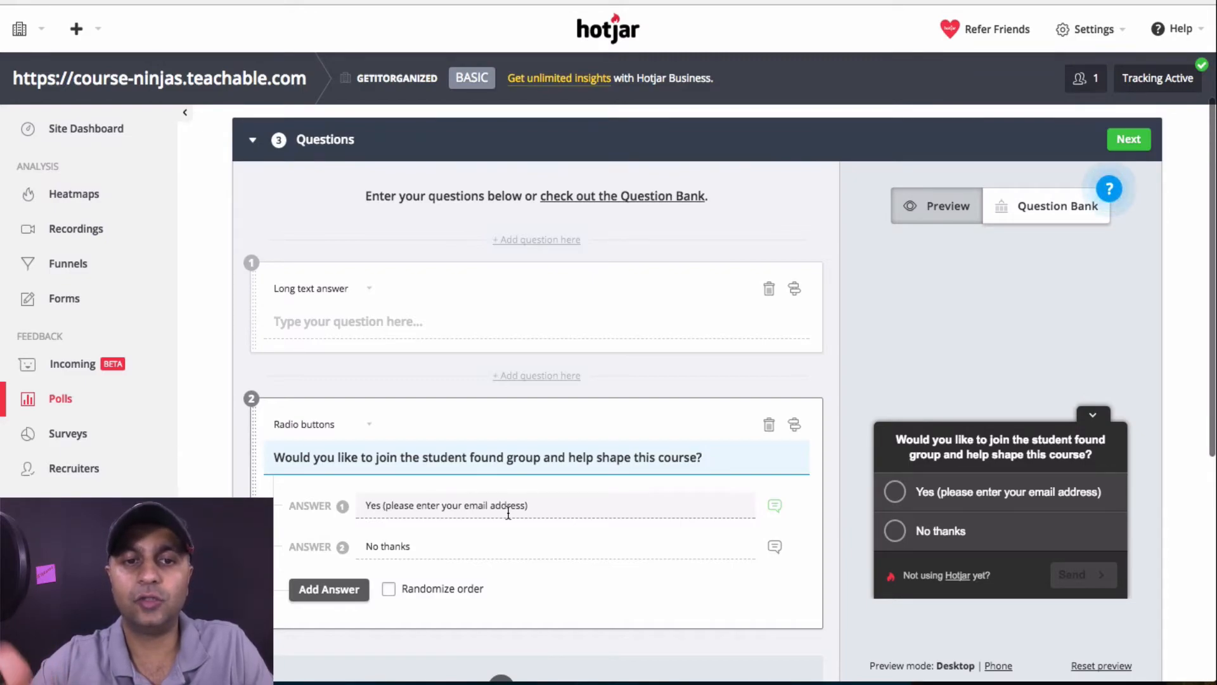
drag(540, 457, 423, 457)
text(founding stude)
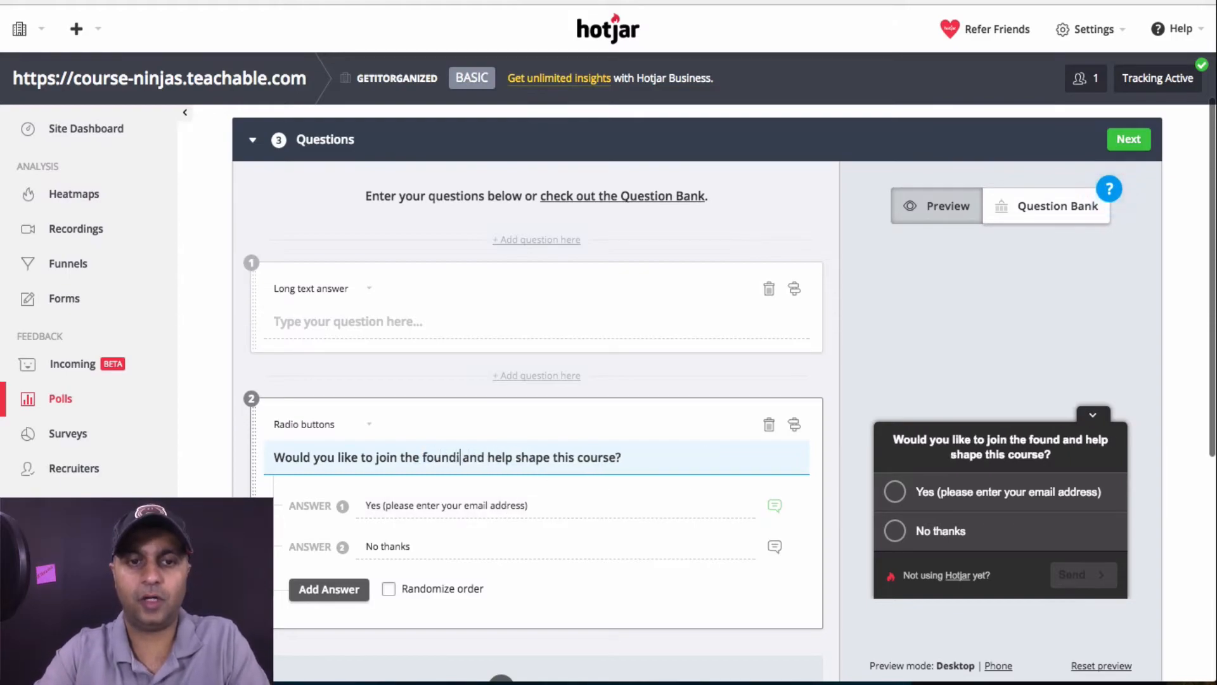
text(nts)
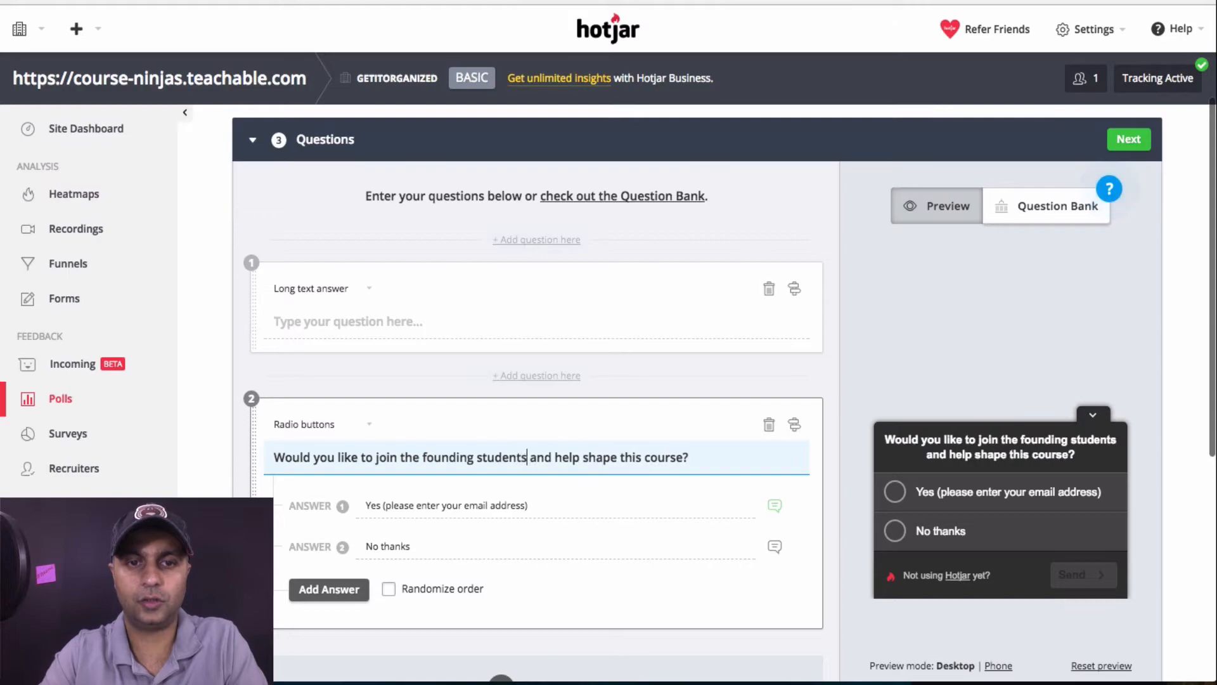
text( group)
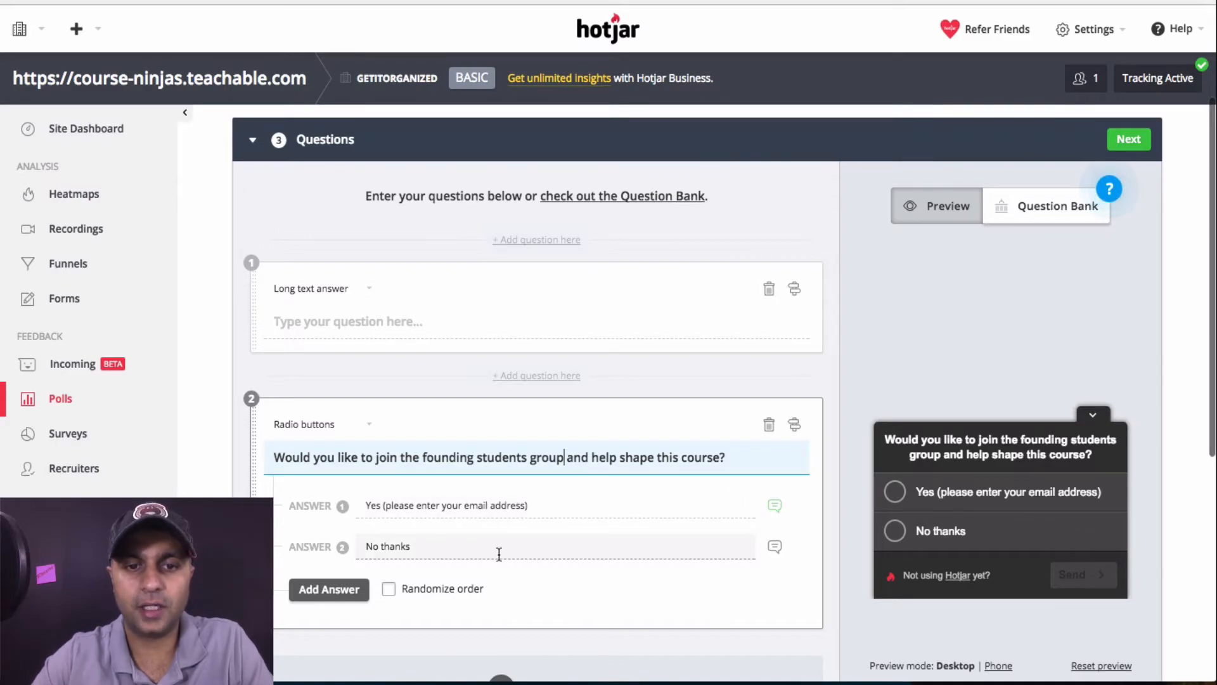
click(700, 546)
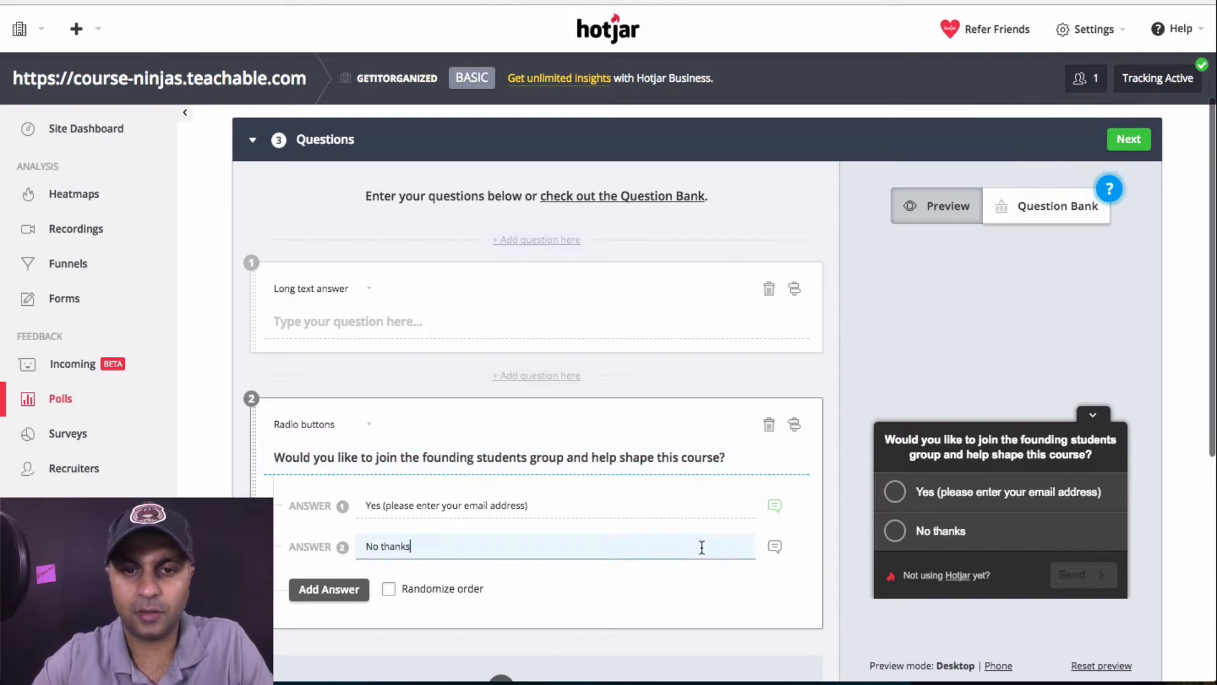
scroll(805, 546, down, 2)
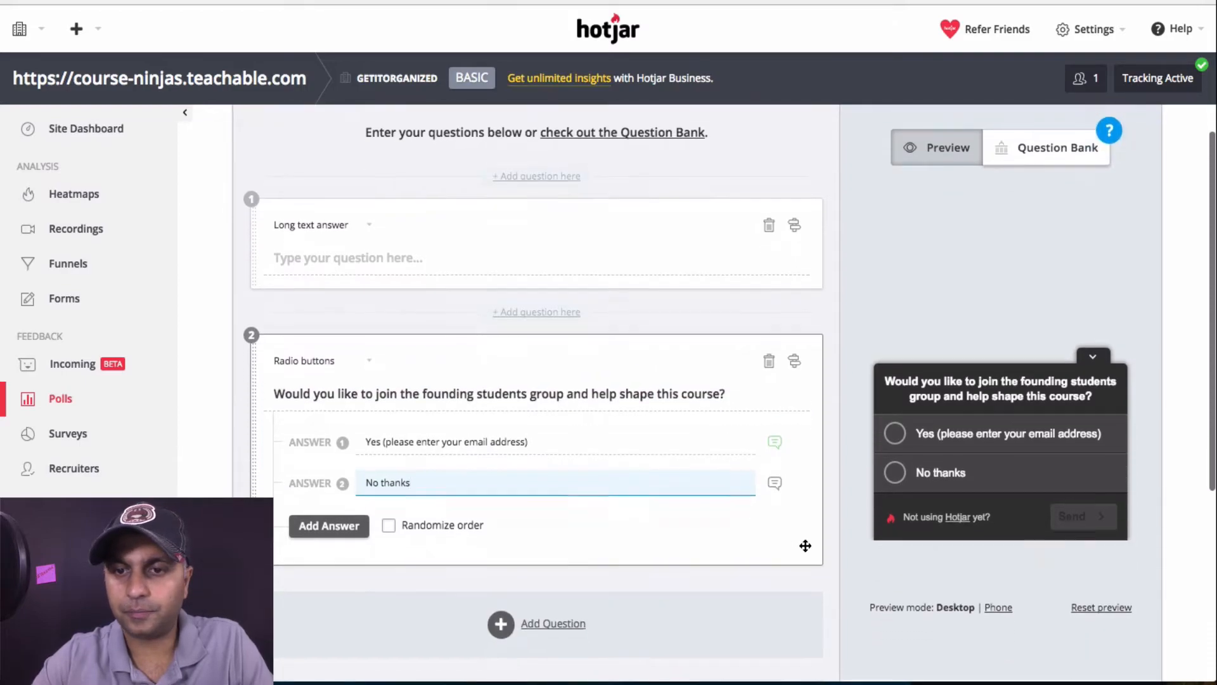
click(895, 474)
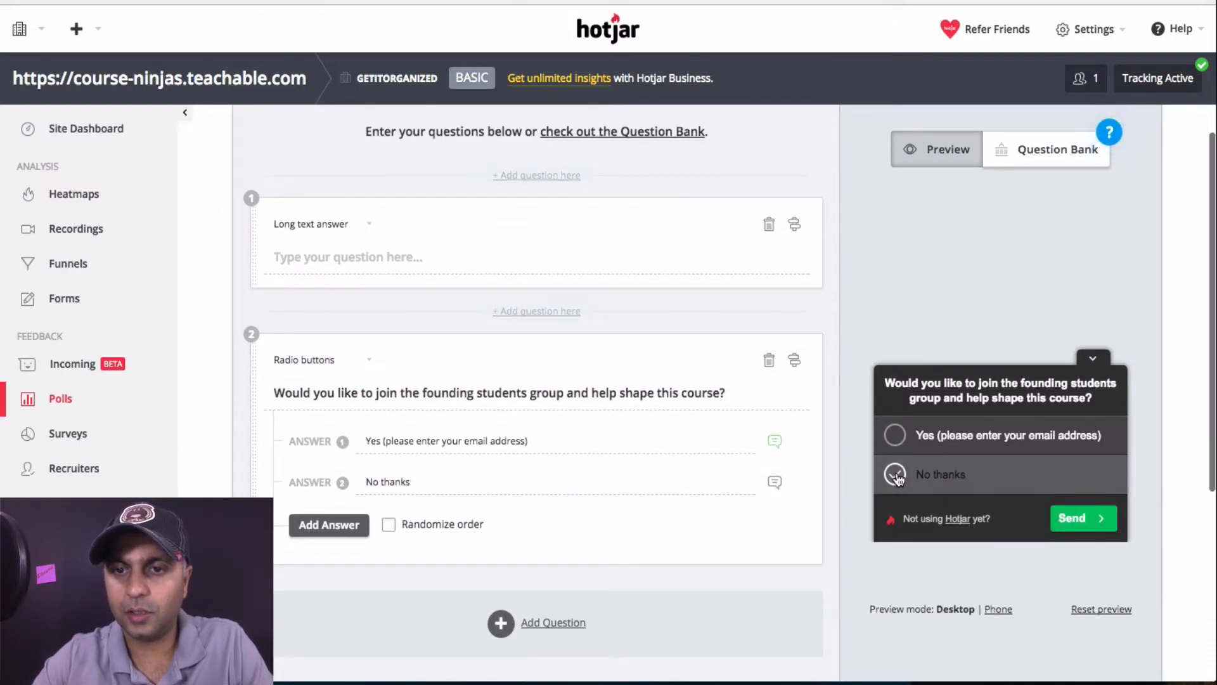
click(896, 436)
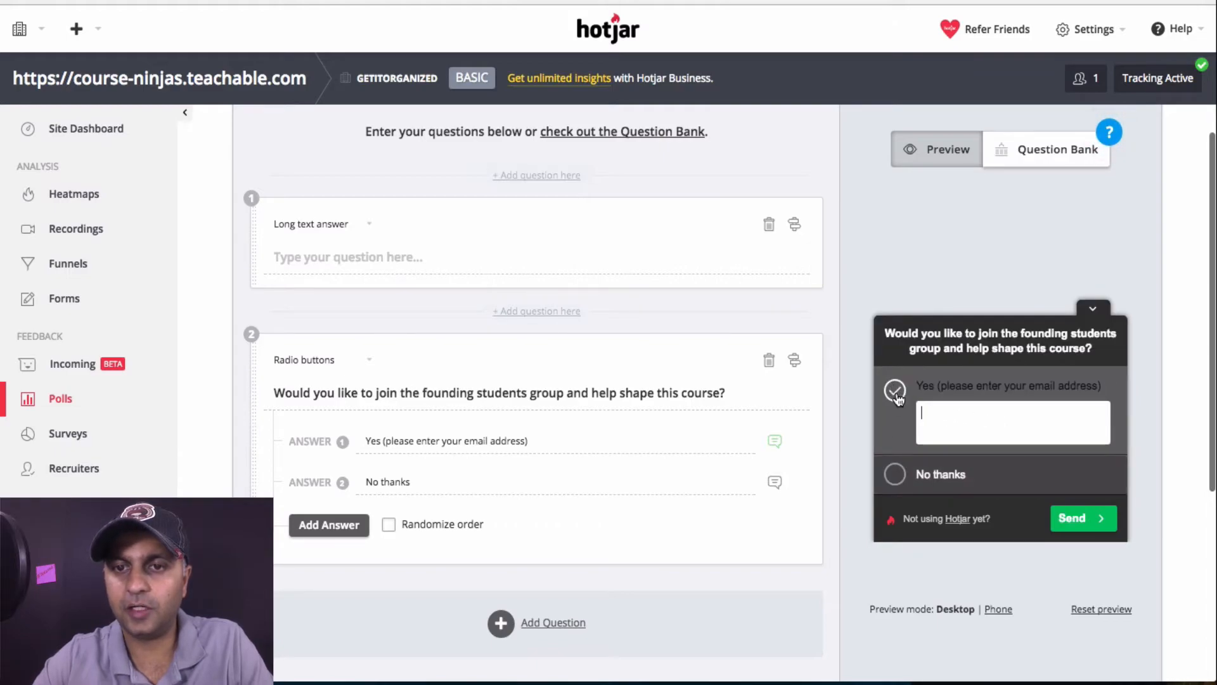
click(895, 474)
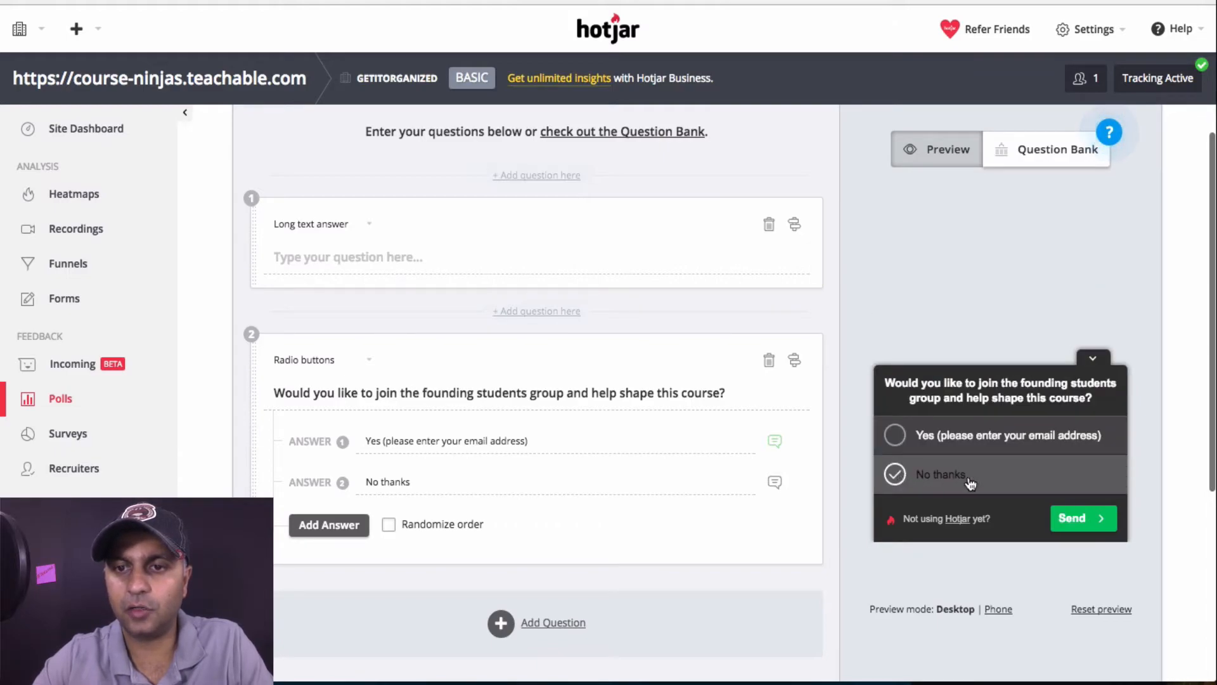
click(1088, 520)
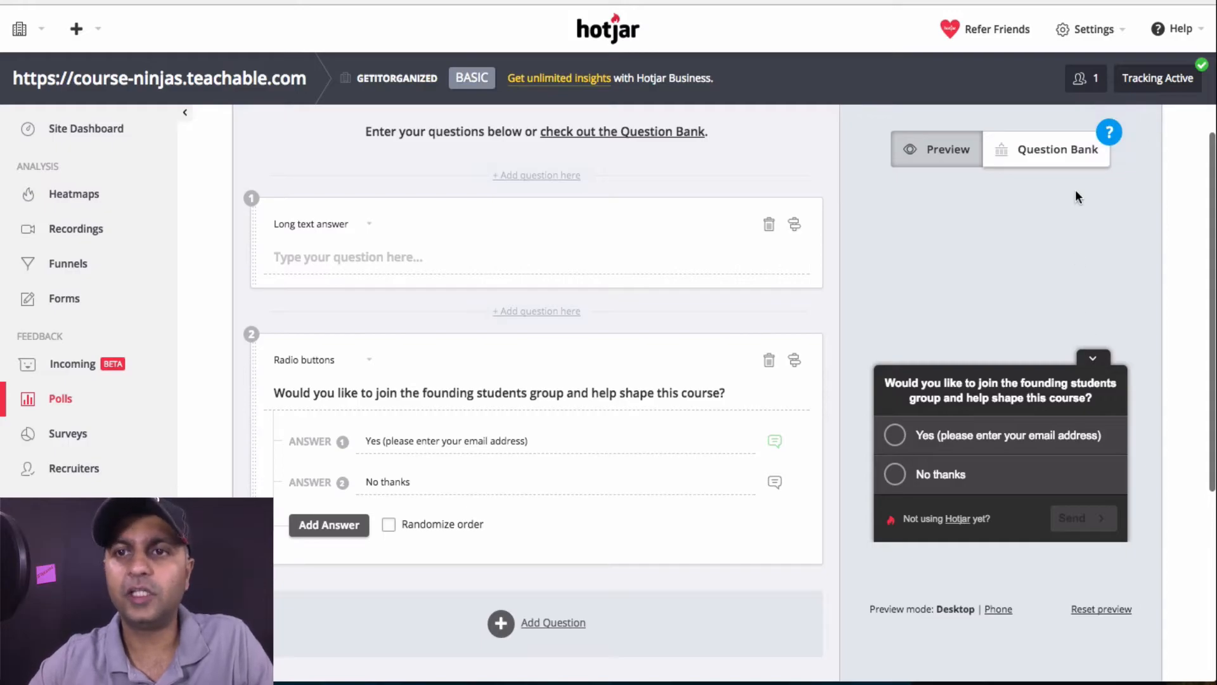
Add and remove two Question Bank questions, delete the empty long-text question, and return to preview
click(1050, 155)
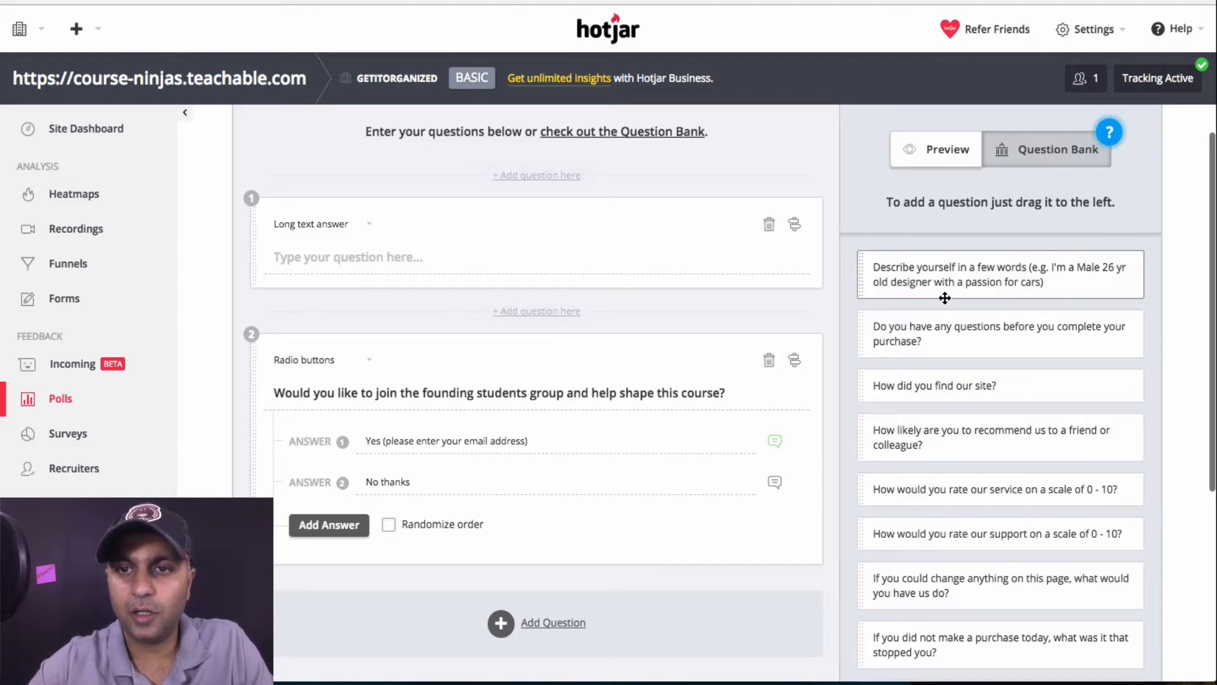
drag(888, 274, 431, 298)
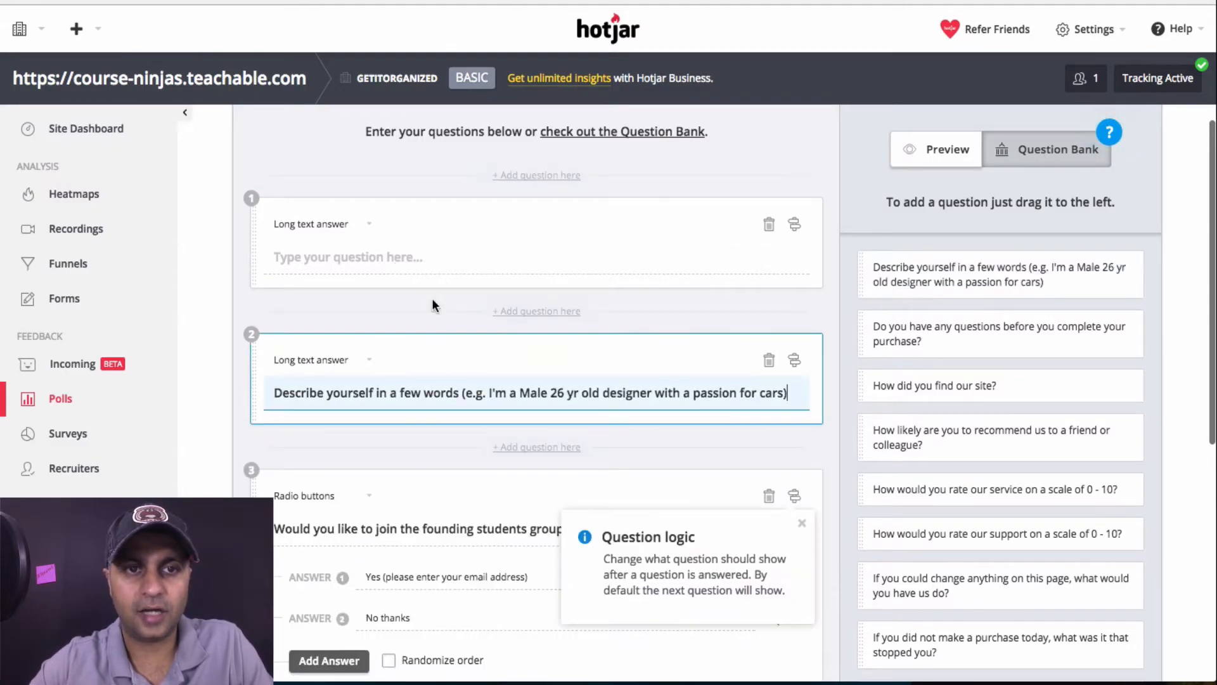
drag(986, 342, 415, 485)
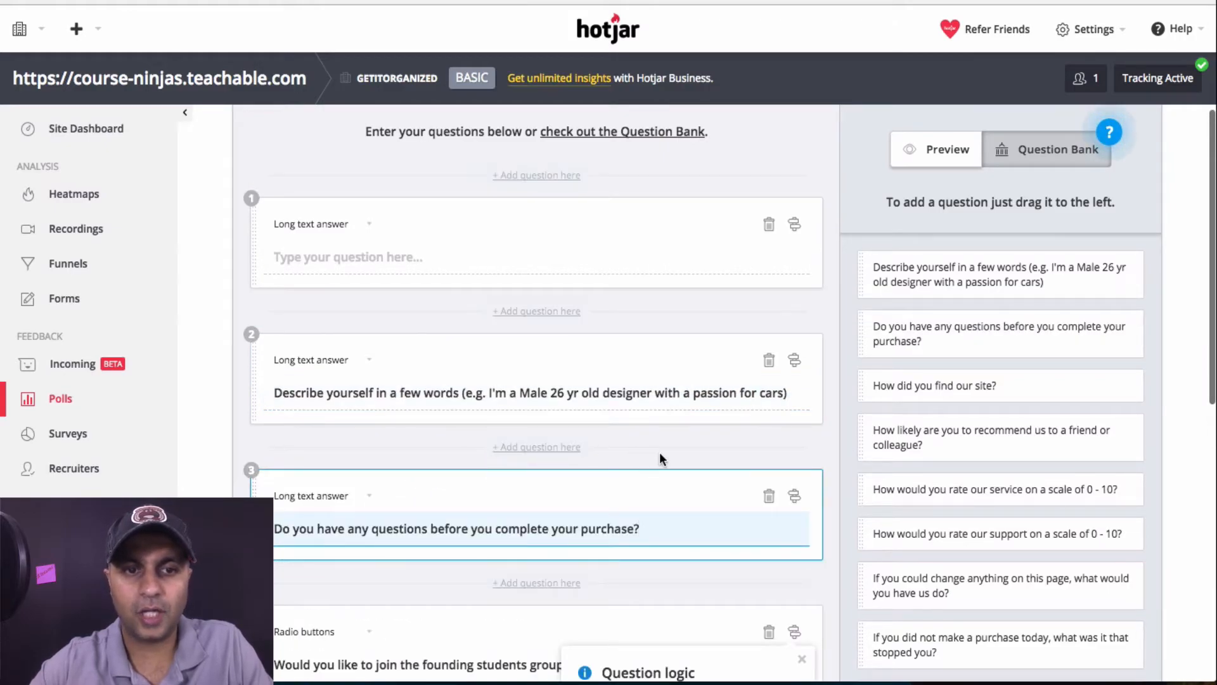
click(769, 495)
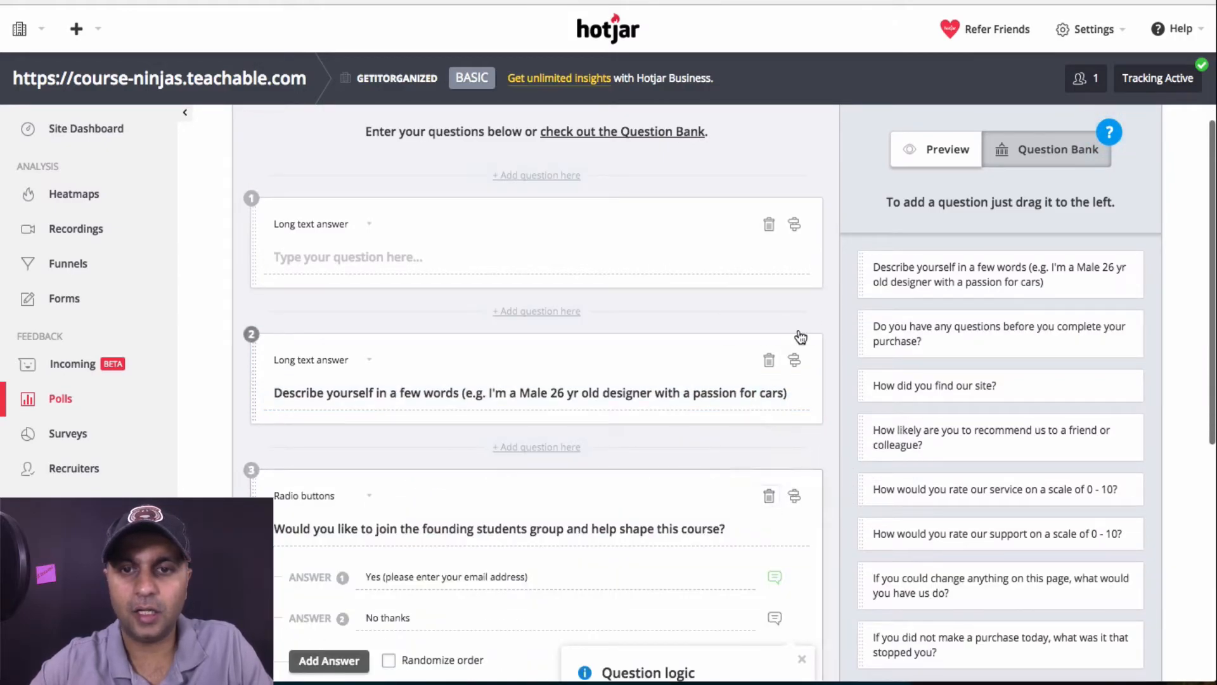
click(770, 360)
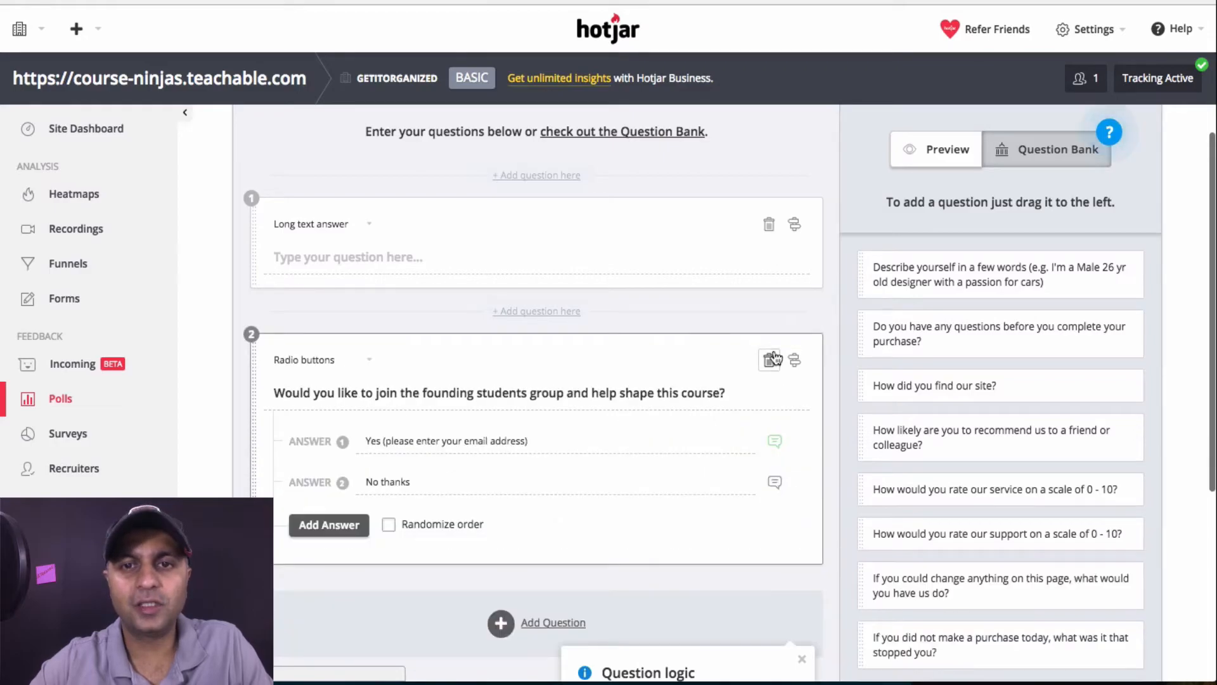
click(770, 226)
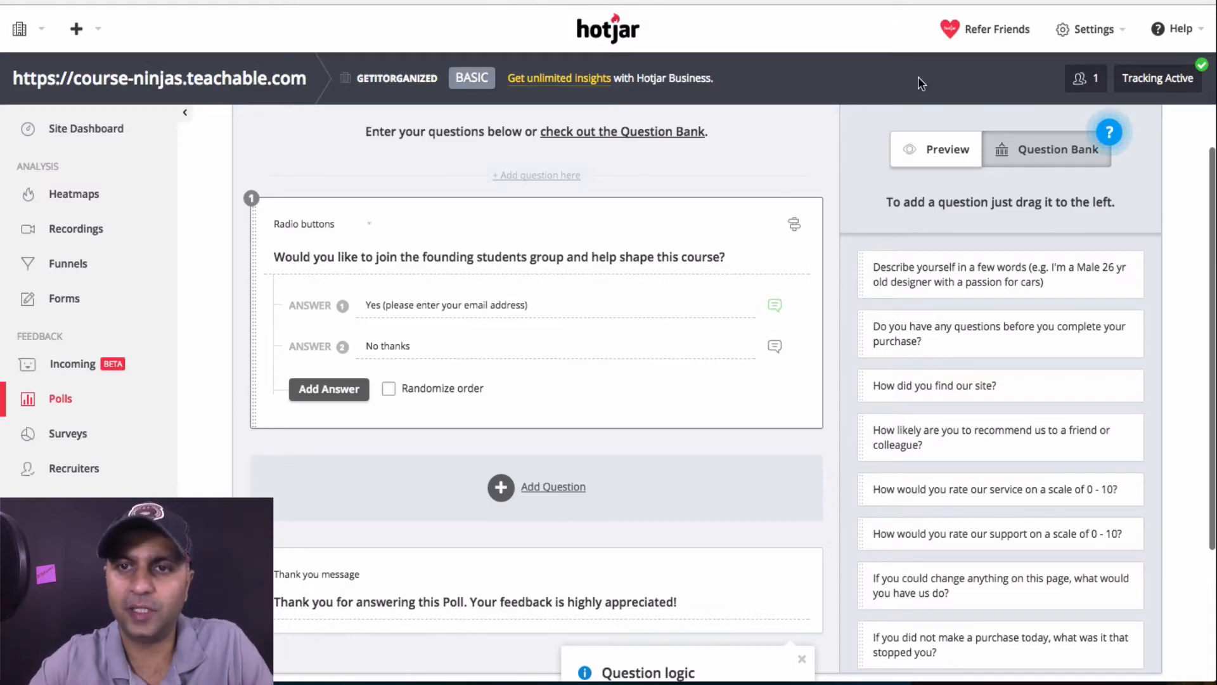
click(945, 142)
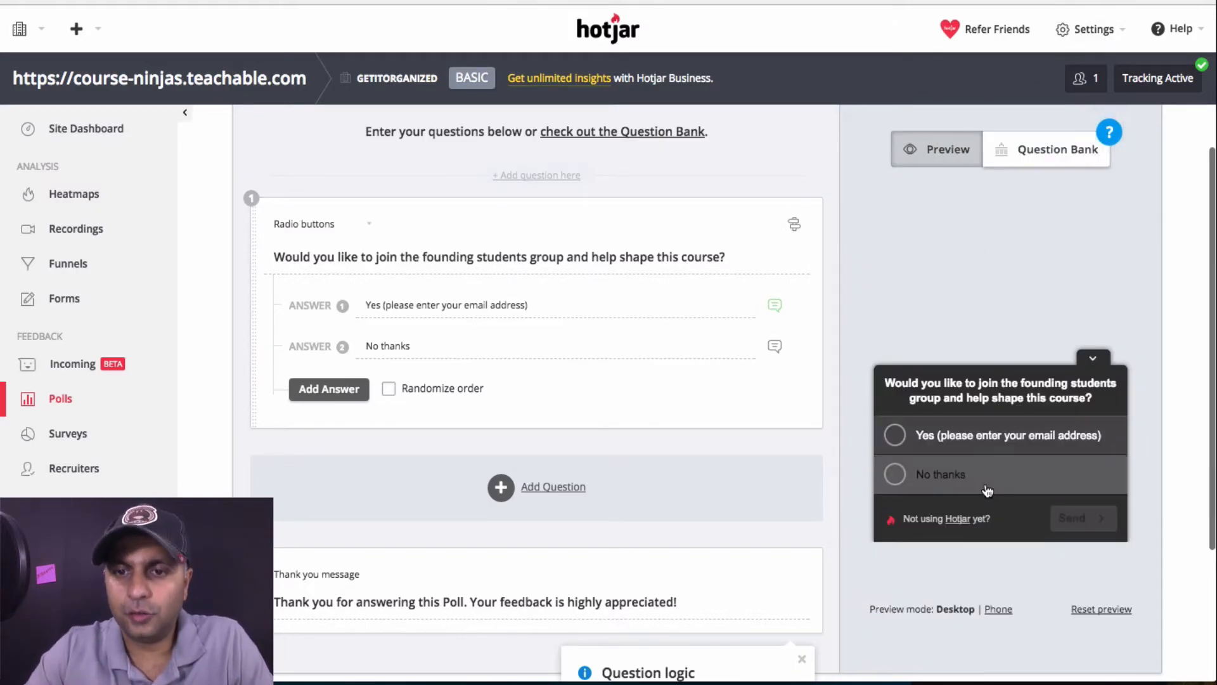
Answer Yes in the poll preview to see the current thank-you message
scroll(561, 407, down, 2)
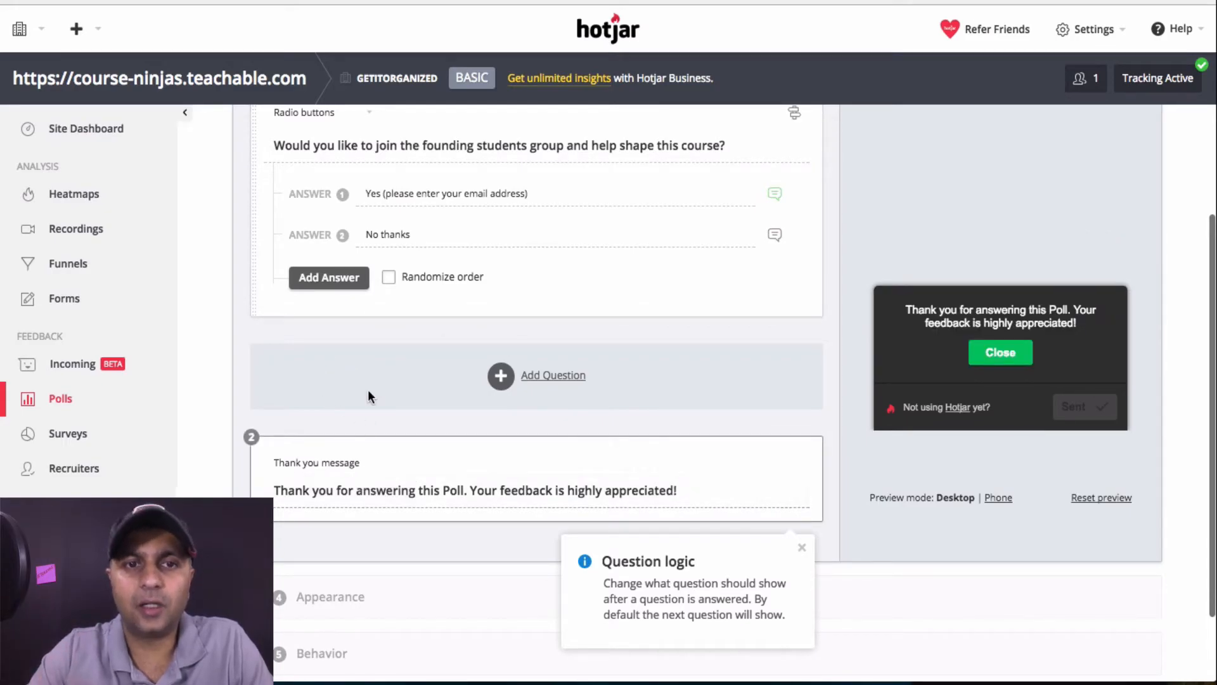
click(1048, 343)
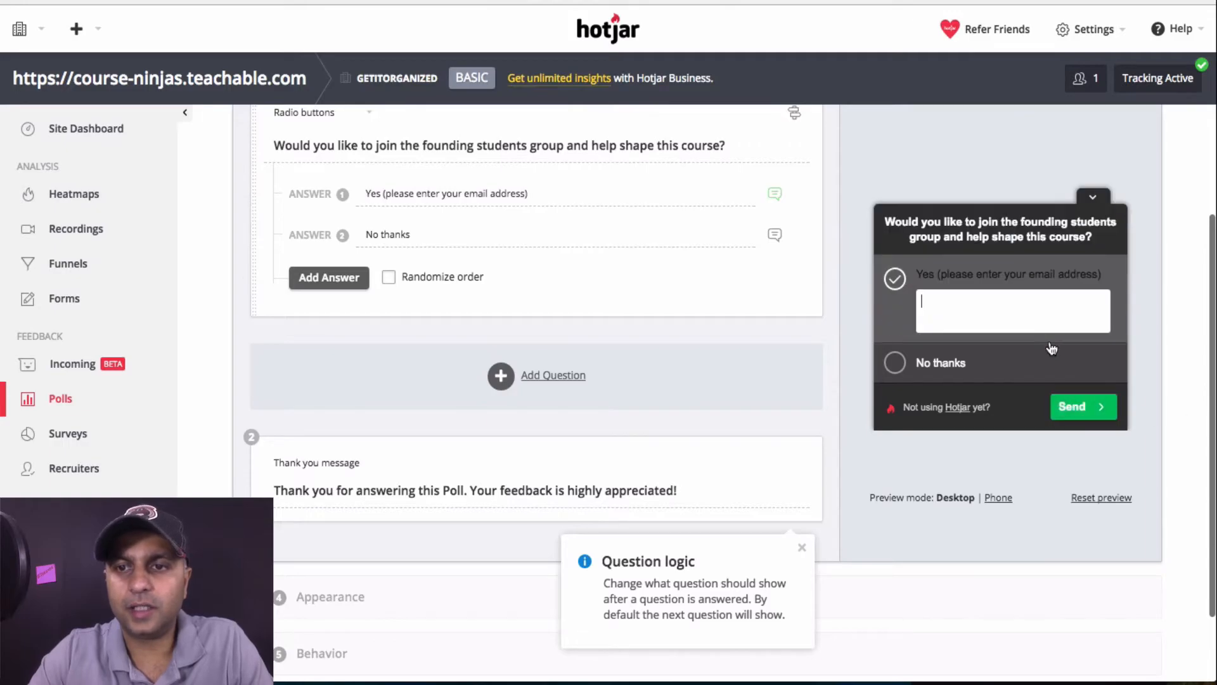
click(1103, 411)
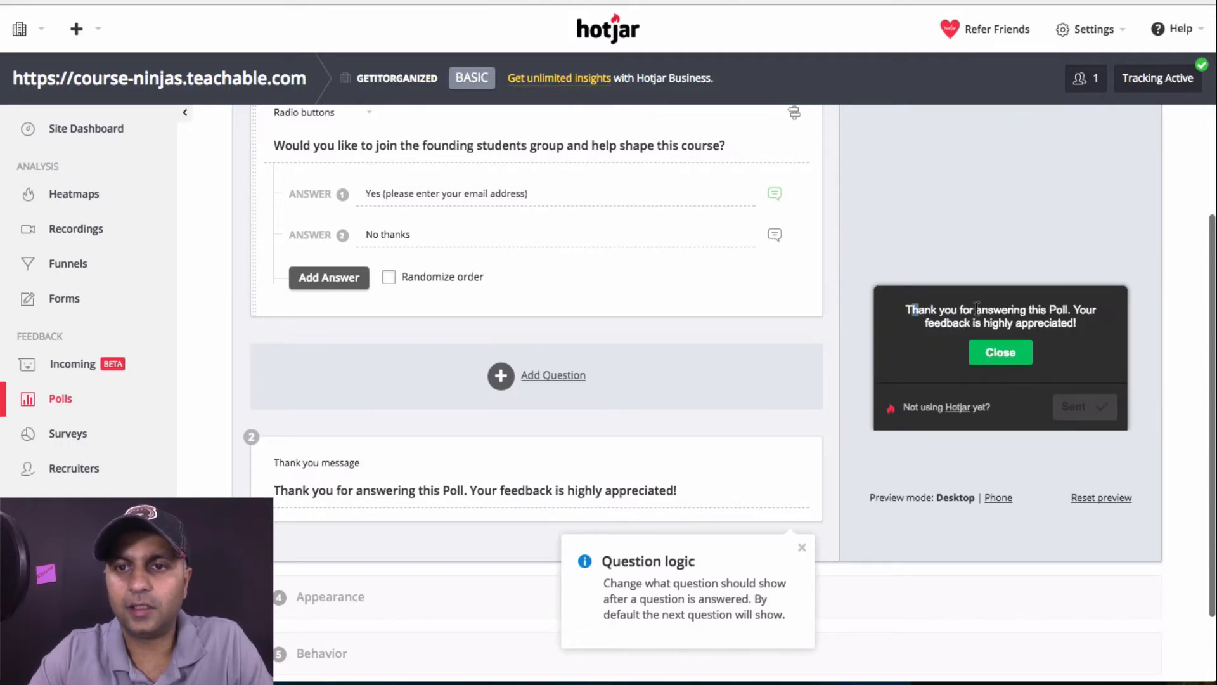
drag(913, 310, 1093, 337)
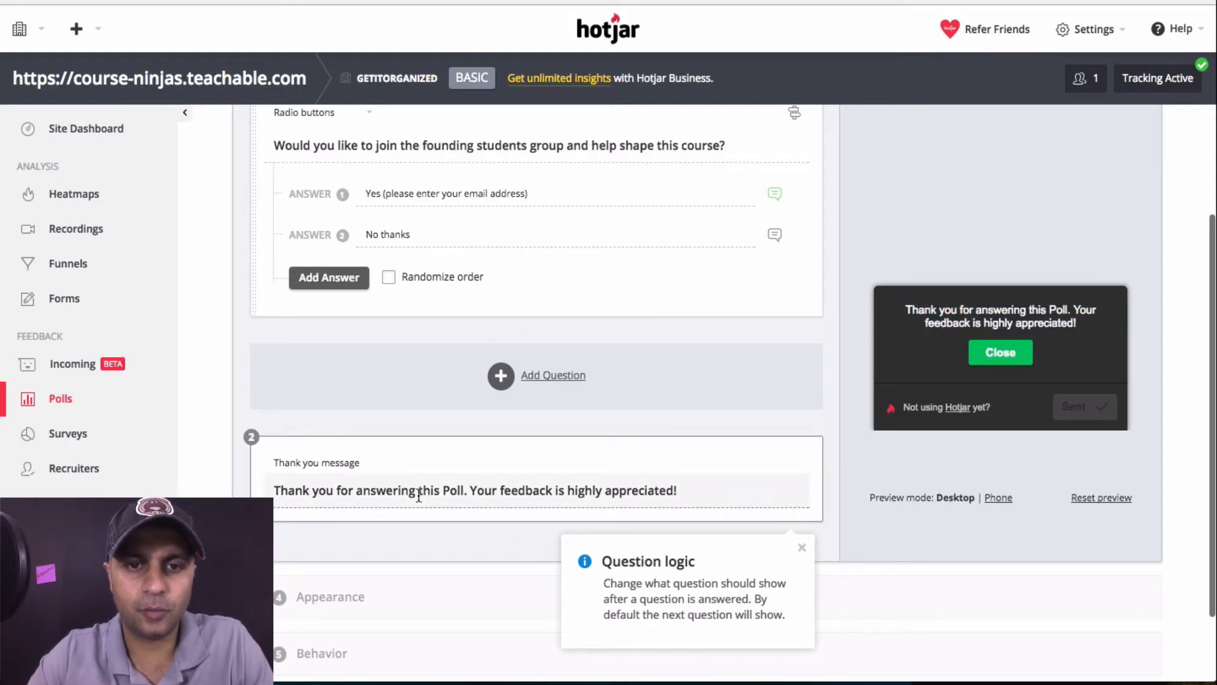
Replace the thank-you message with 'Thank you so much! Appreciate your input......'
drag(713, 487, 249, 483)
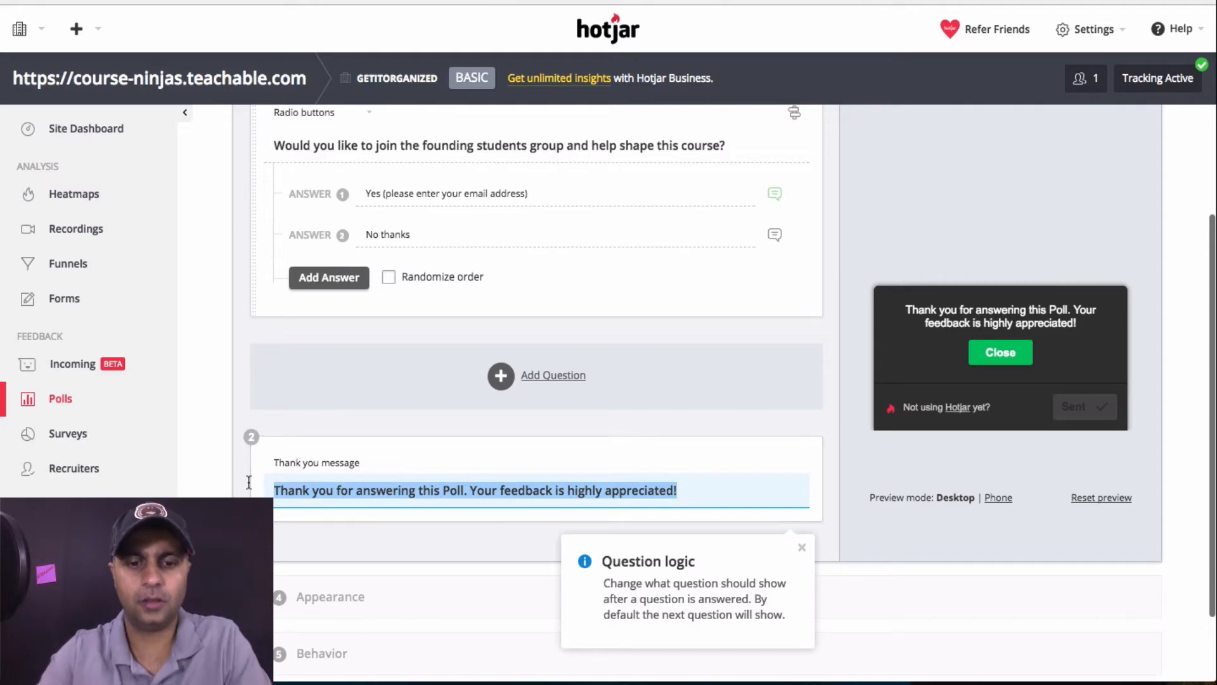
text(Thank you so much! S)
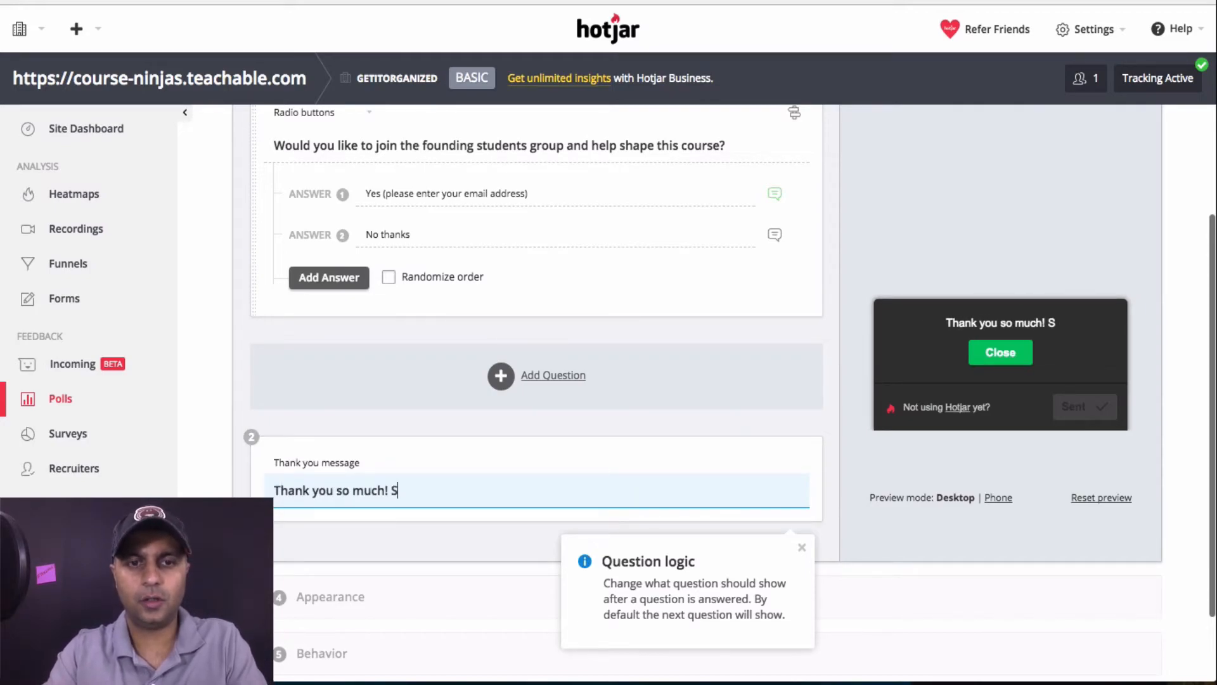
key(BackSpace)
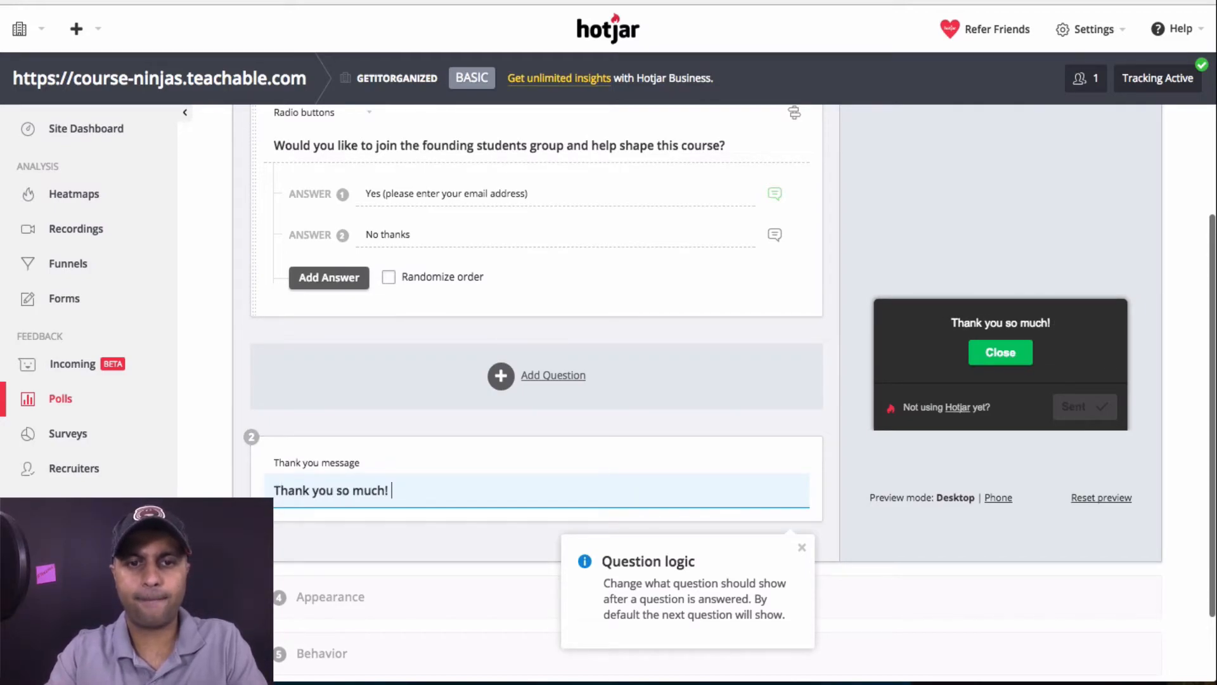
text(Appreci)
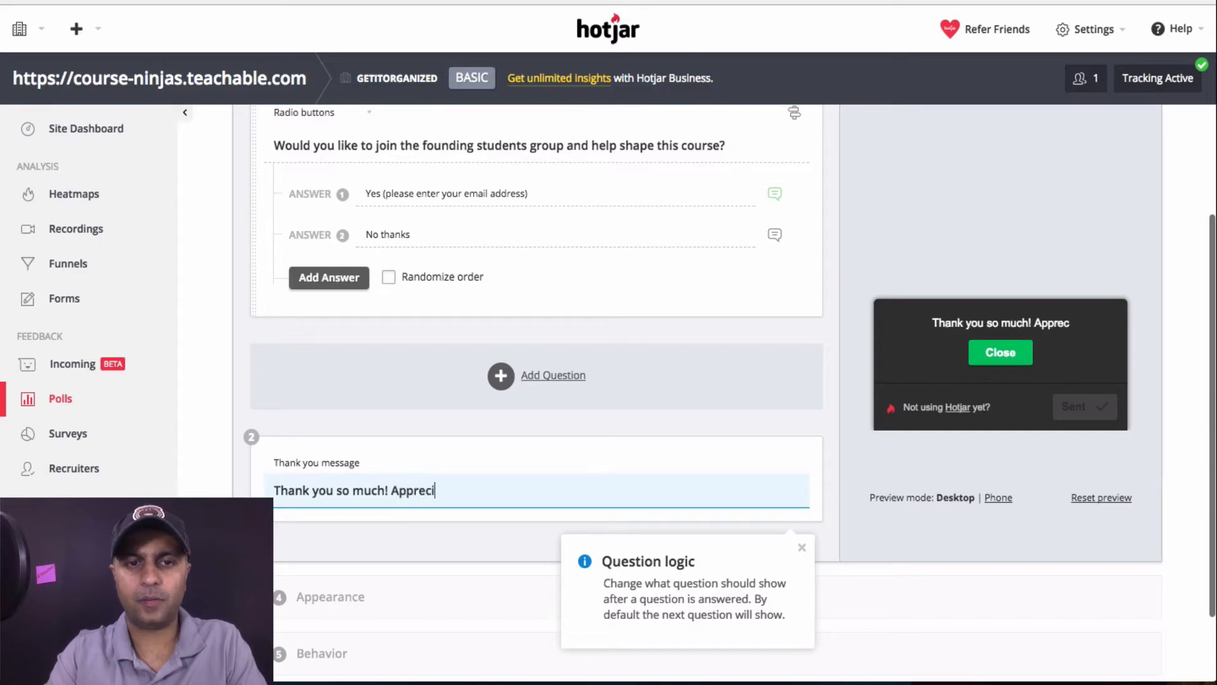
text(ate your )
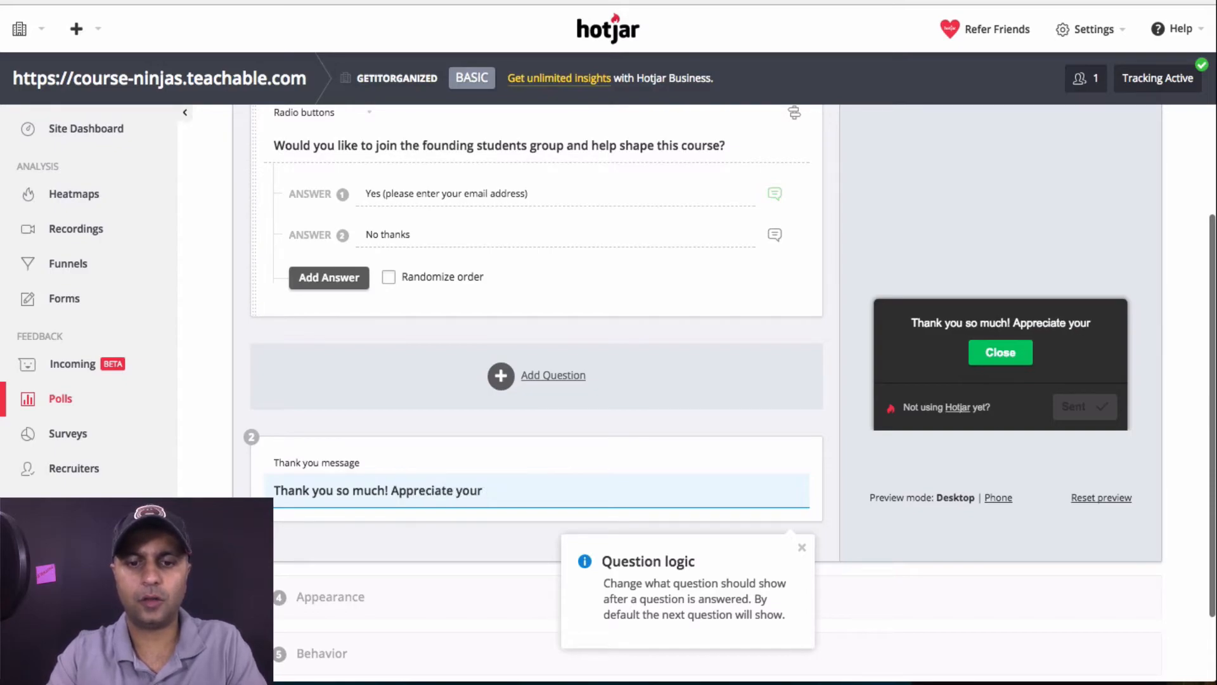
text(input)
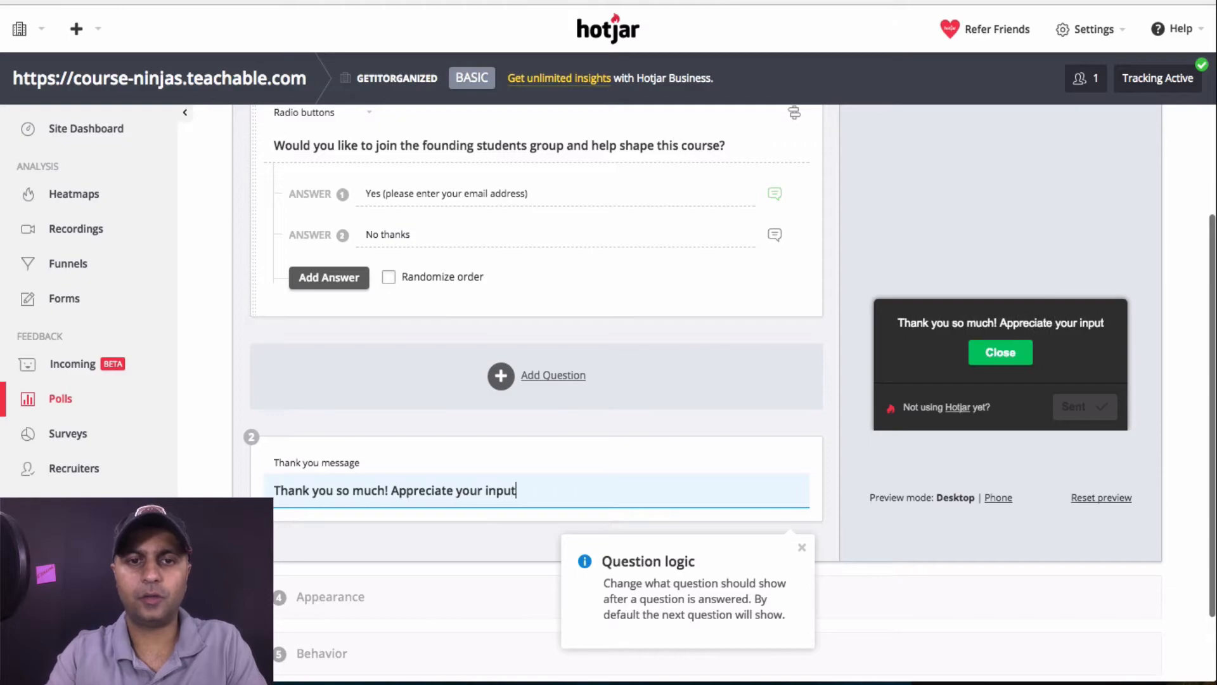
text(......)
scroll(379, 482, down, 2)
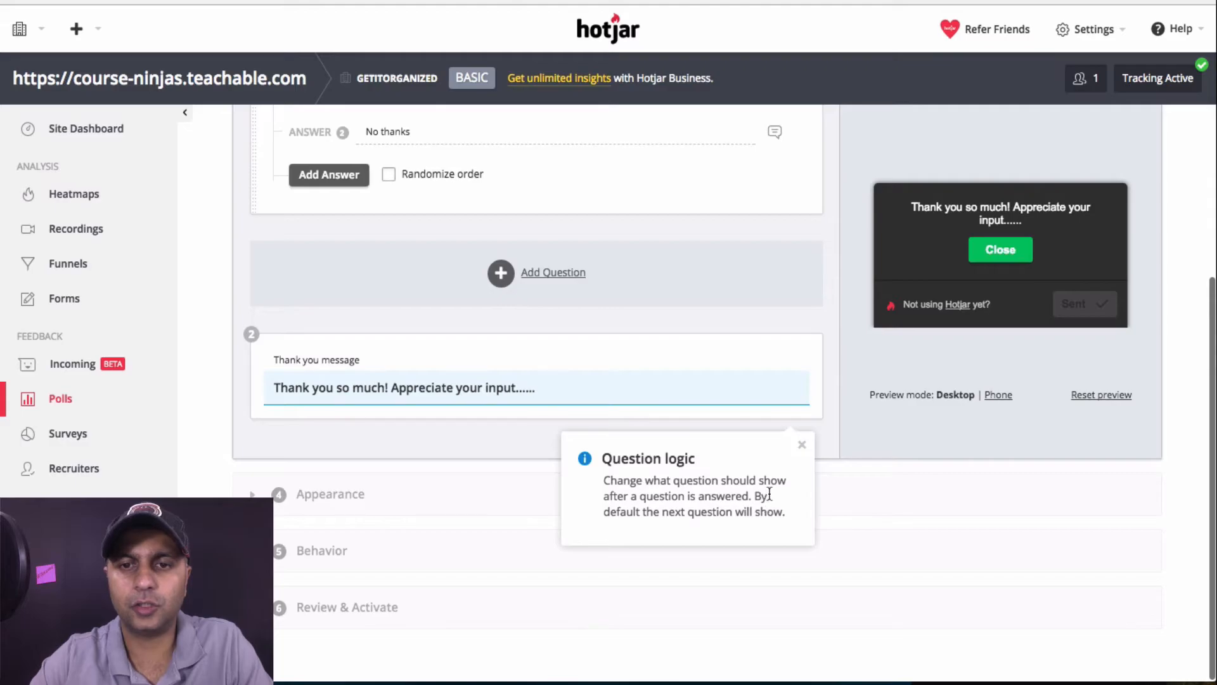
click(803, 447)
scroll(804, 438, up, 4)
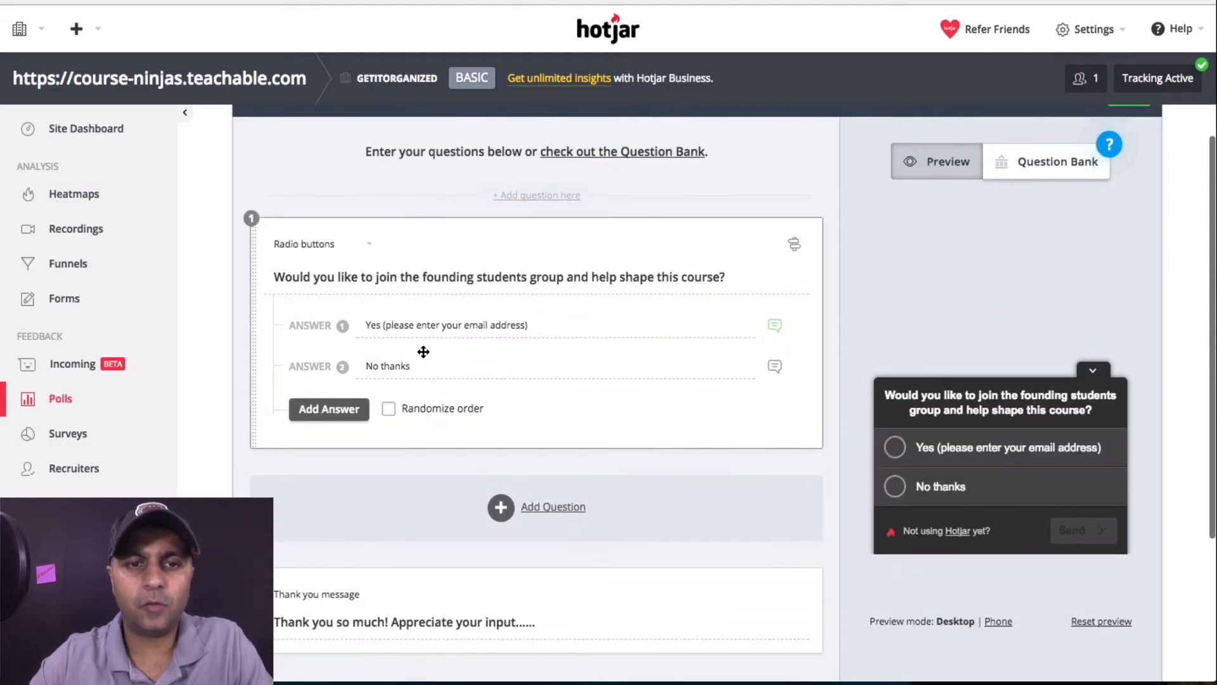
click(394, 367)
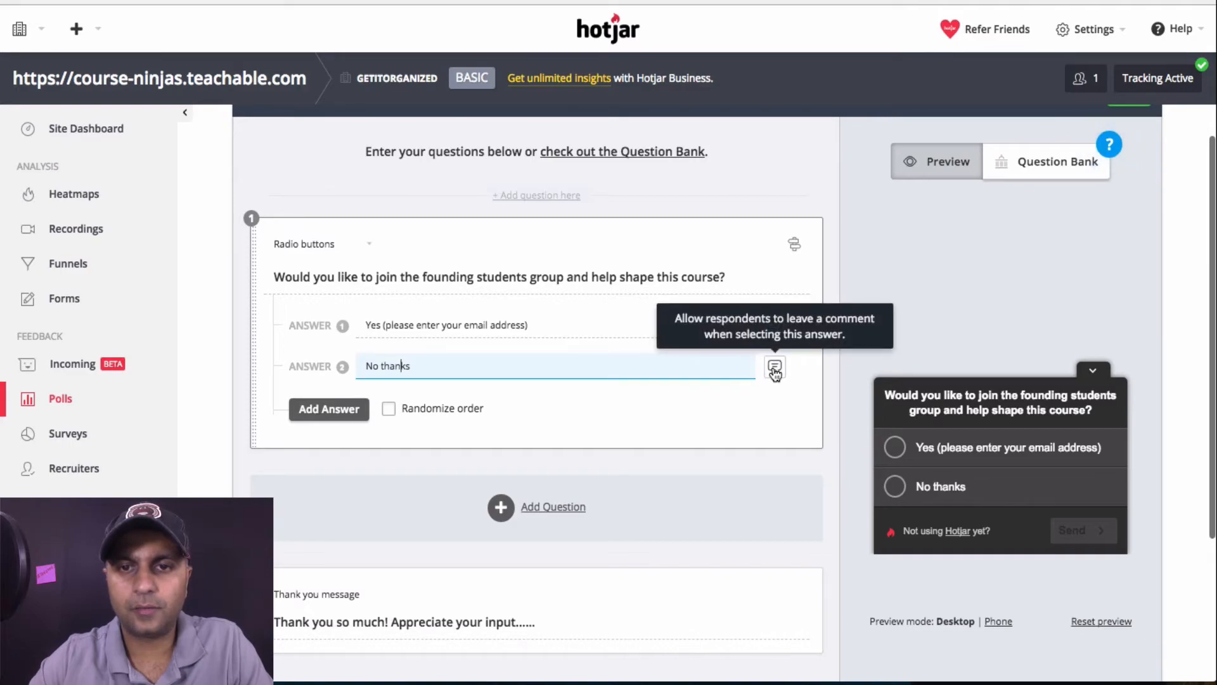
Add a radio question 'This is the 2nd question' with answers 'Answer 1' and 'Answer 2'
click(553, 506)
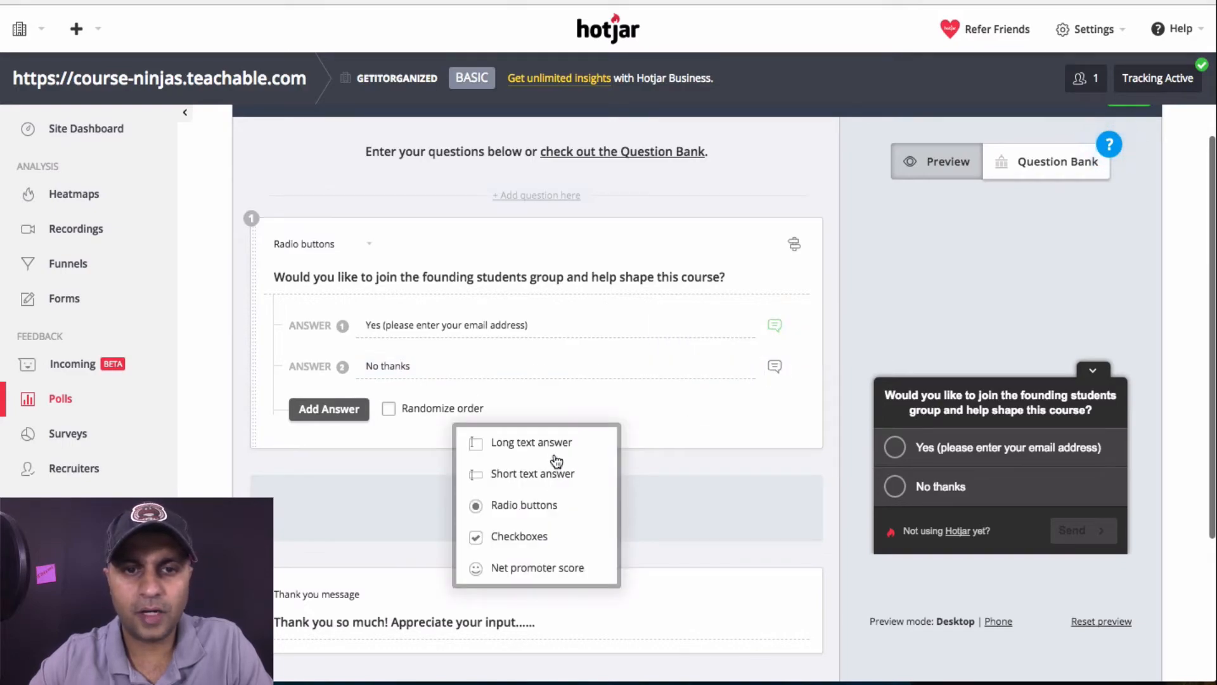
click(536, 505)
text(This is t)
text(2nd )
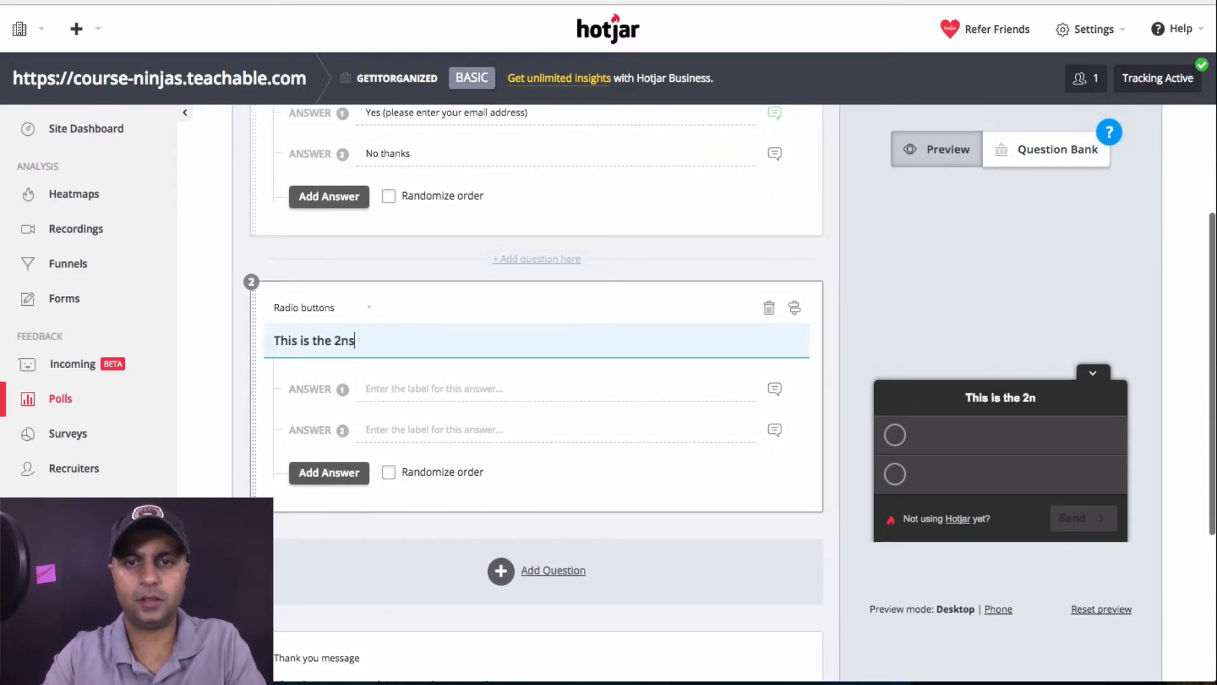
text(question)
key(Tab)
text(Answer 1)
key(Tab)
text(Answer 2)
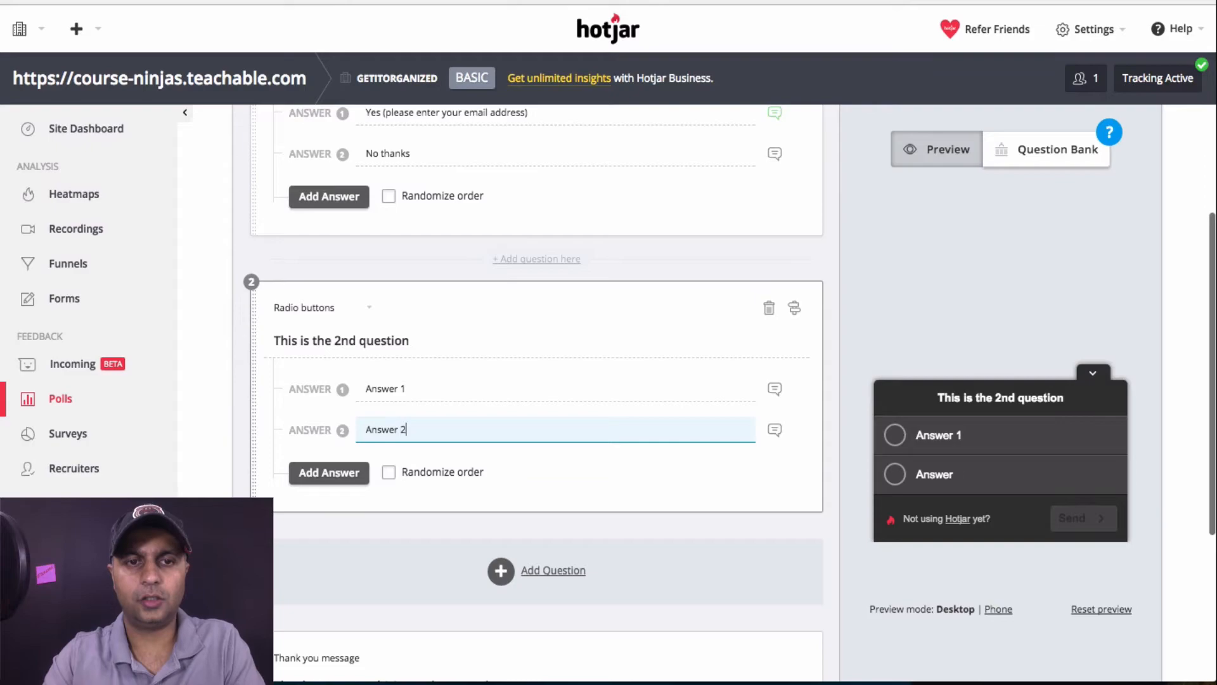
Route question 2 by answer: Answer 1 to the thank-you message, Answer 2 to question 1
click(795, 310)
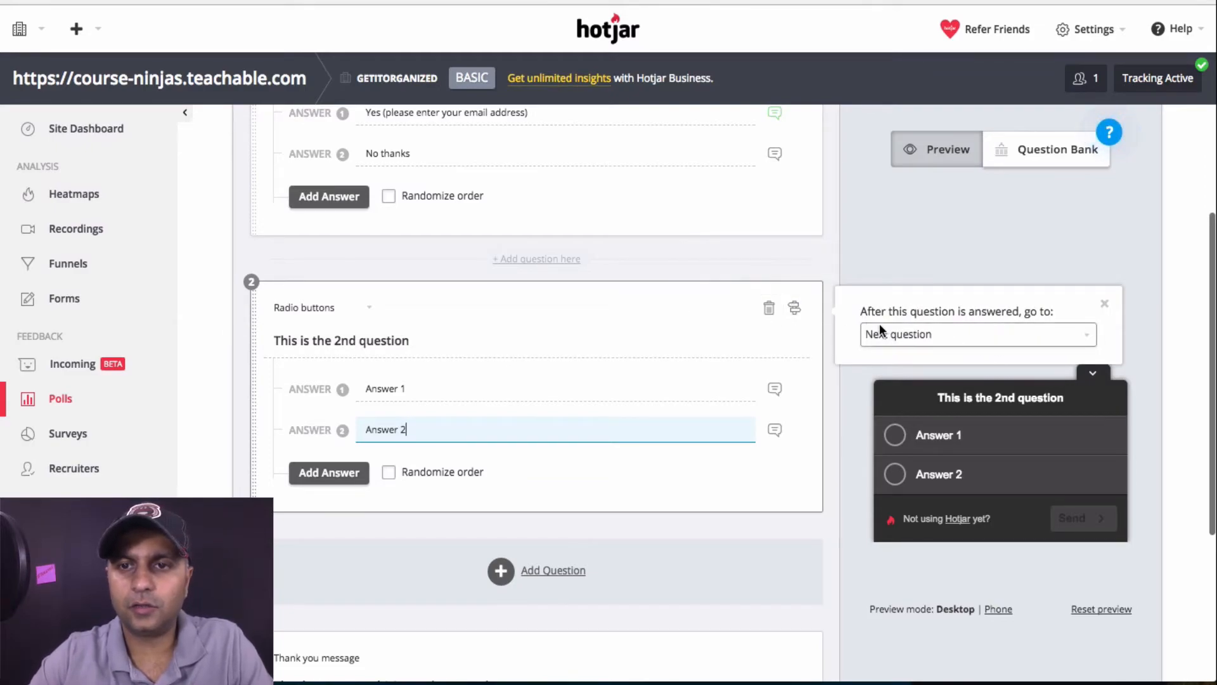
click(982, 331)
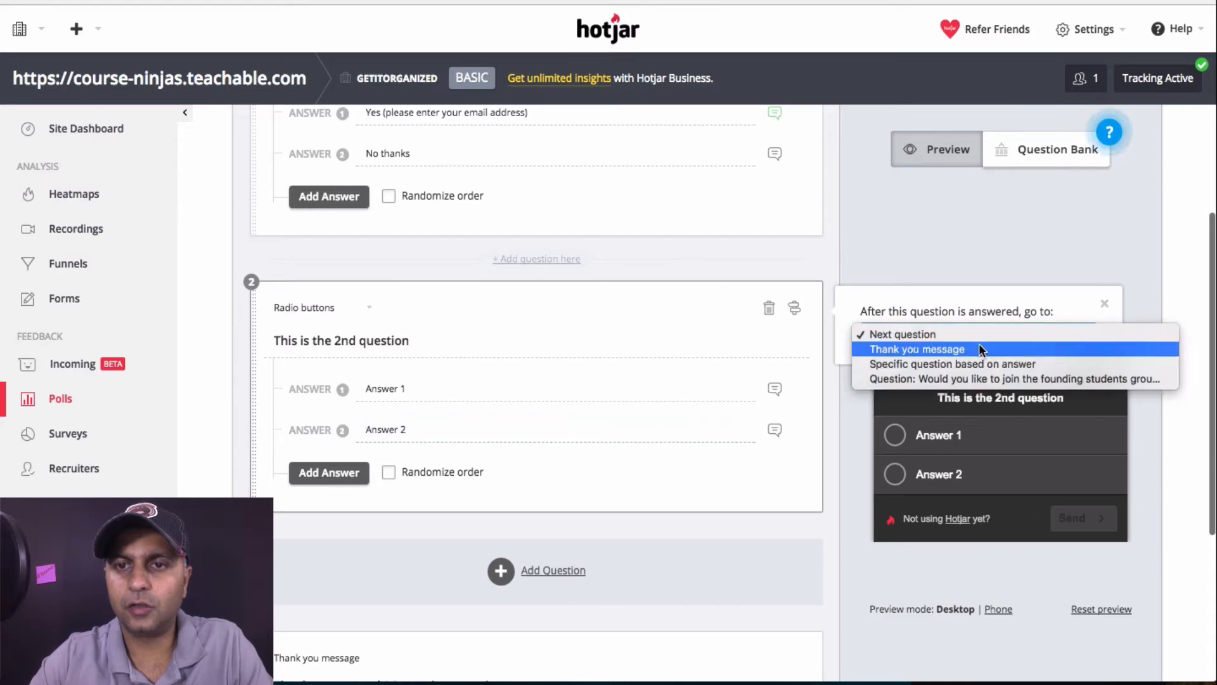
click(979, 348)
click(942, 331)
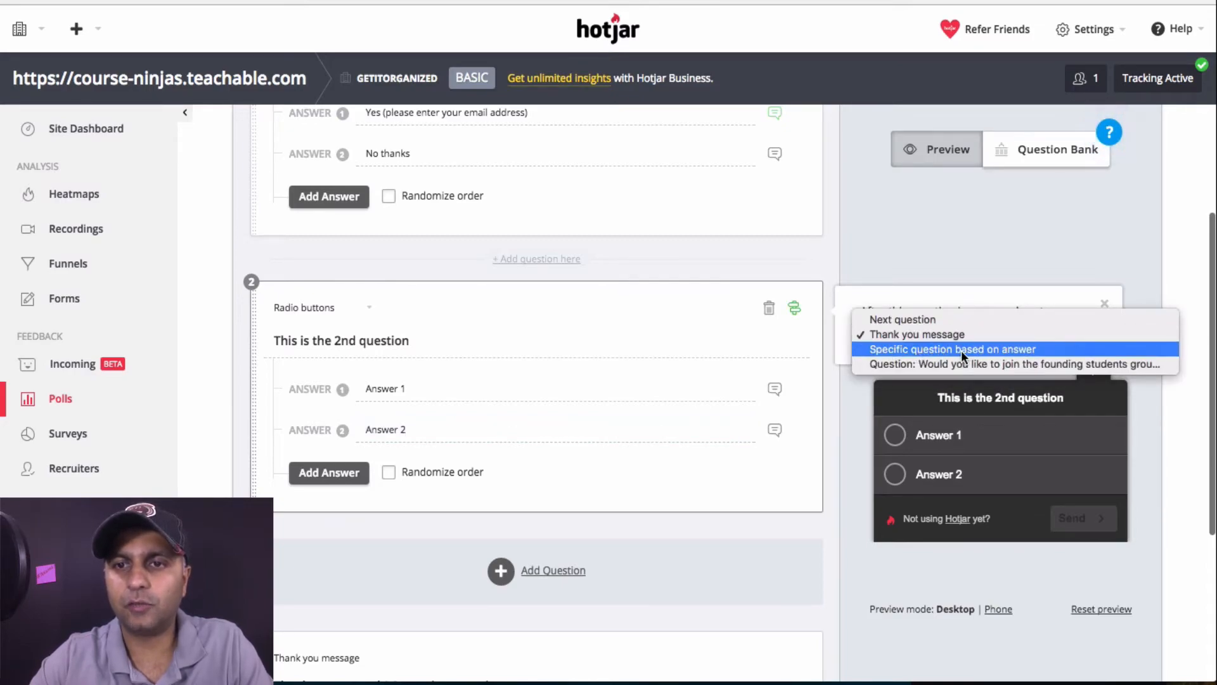
click(961, 350)
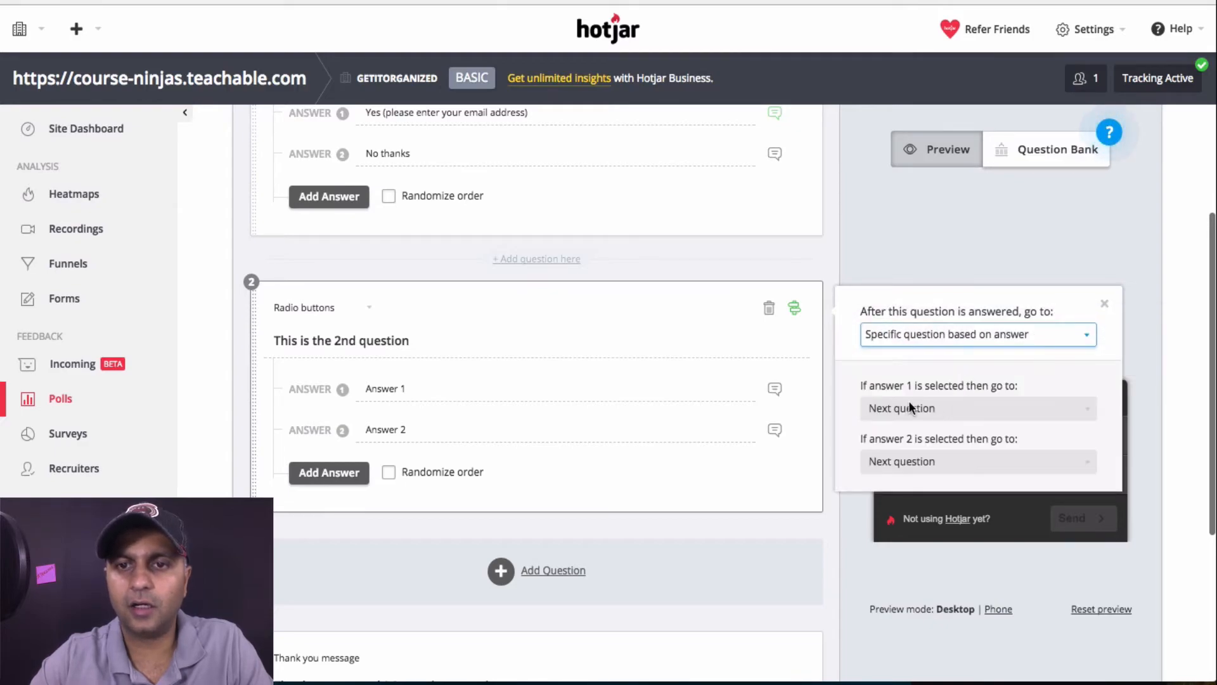
click(880, 401)
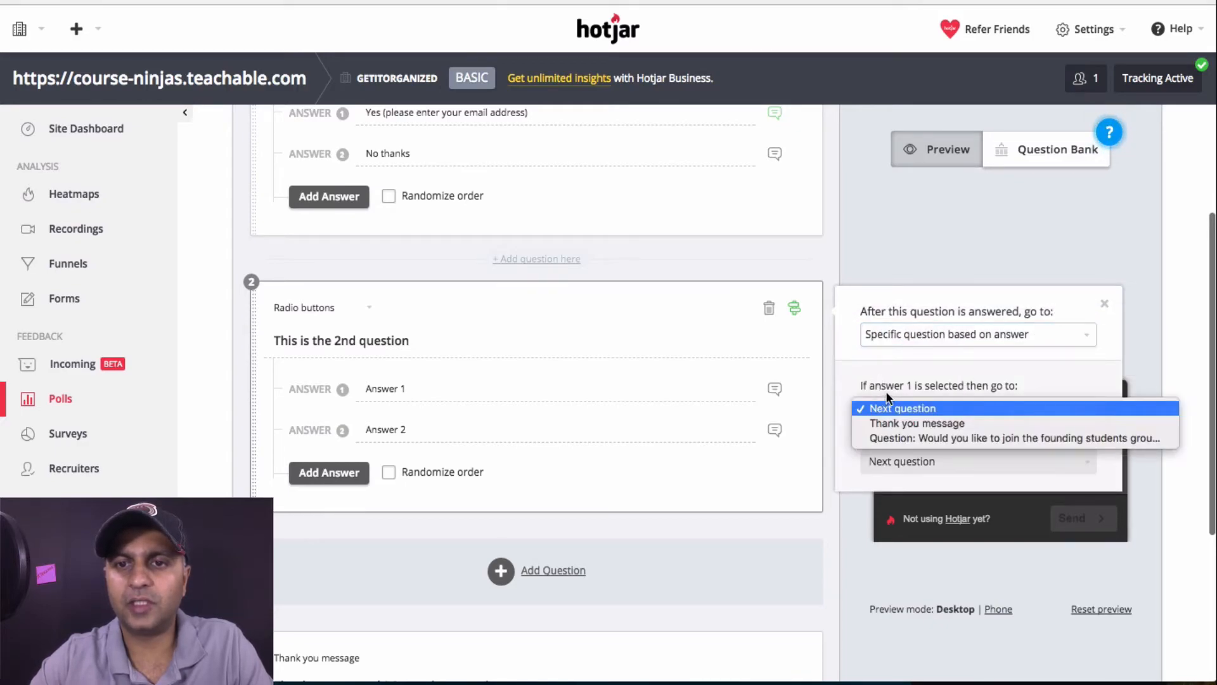
click(900, 421)
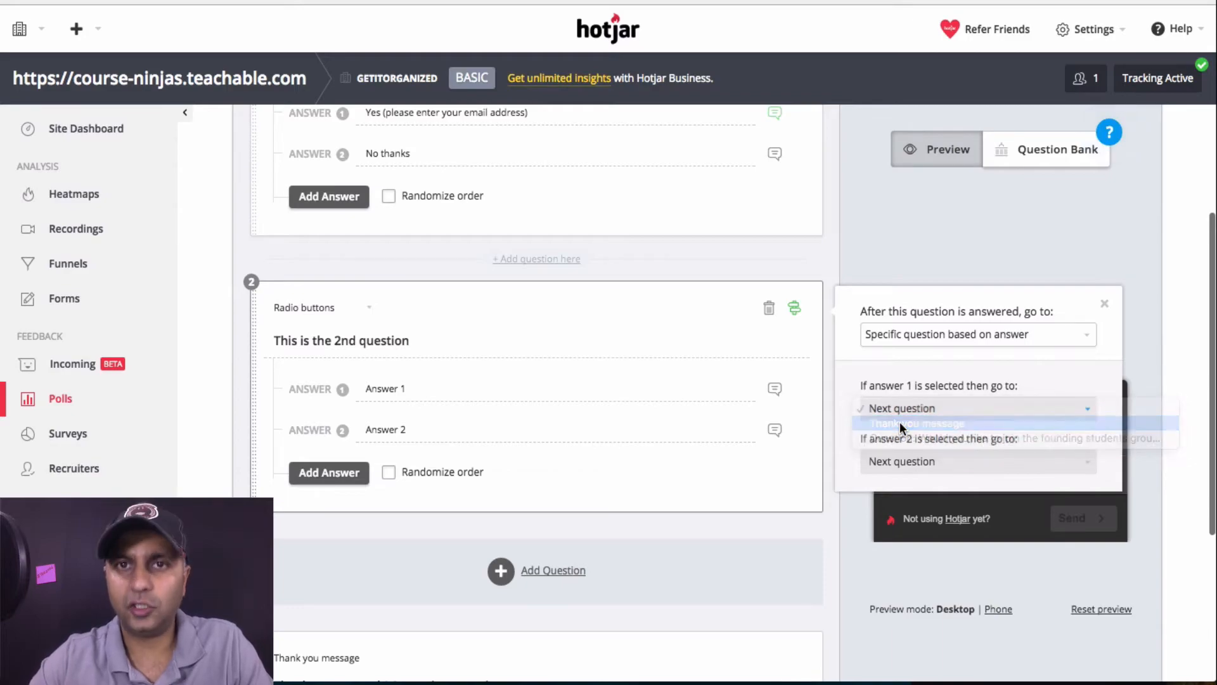
click(958, 461)
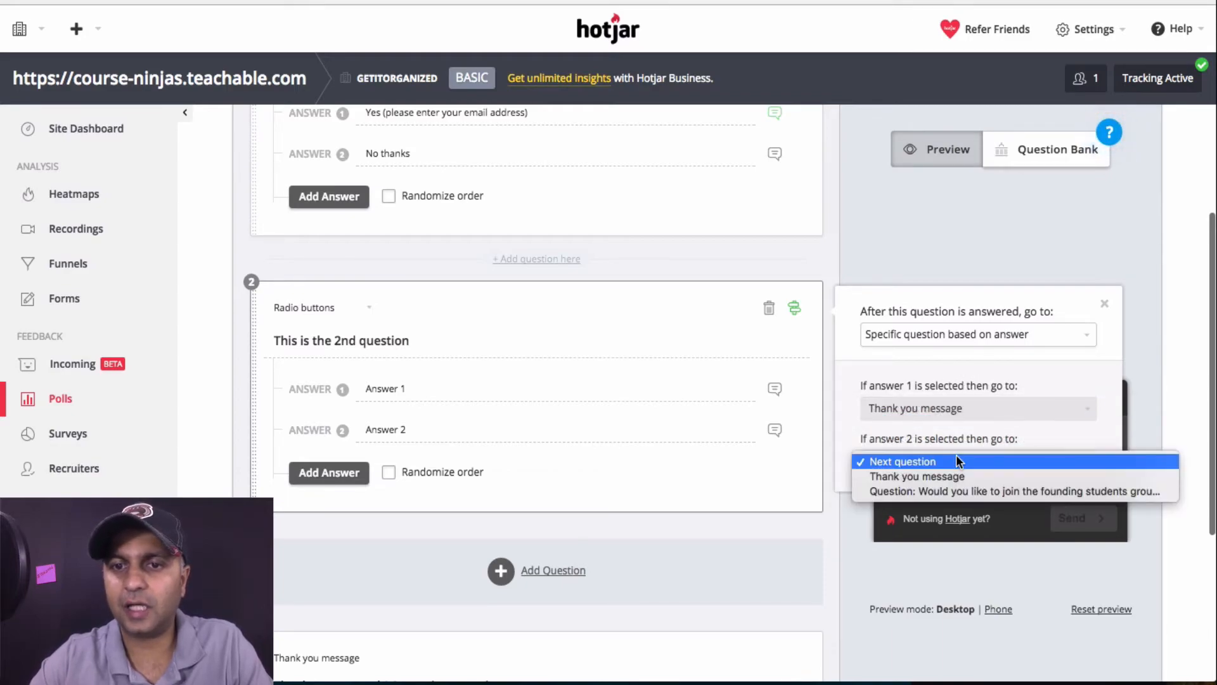
click(949, 491)
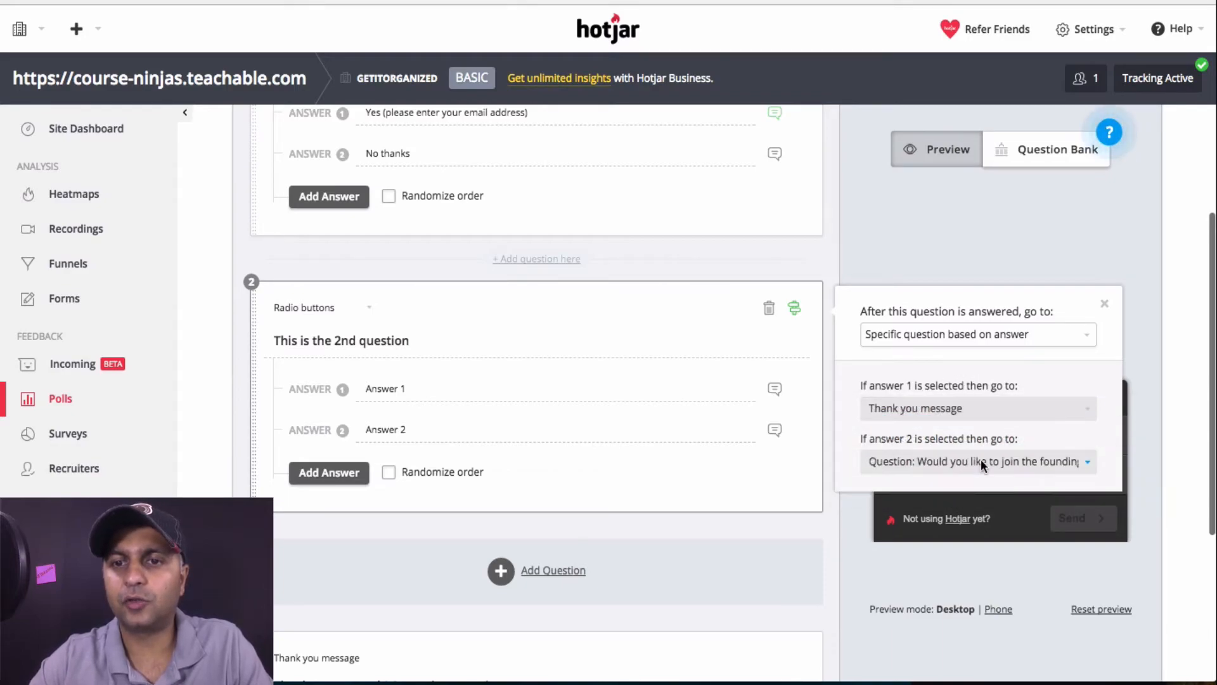
click(1107, 306)
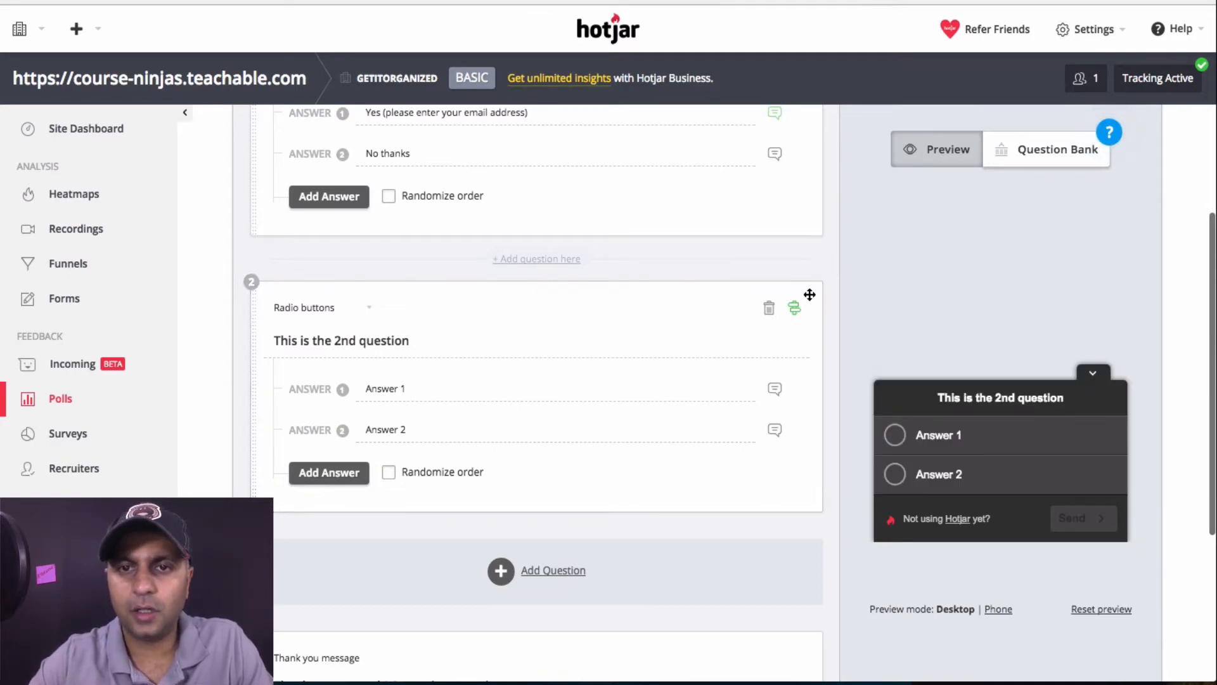
Route question 1 per answer: answer 1 to 'This is the 2nd question', answer 2 to thank-you message
scroll(815, 308, up, 3)
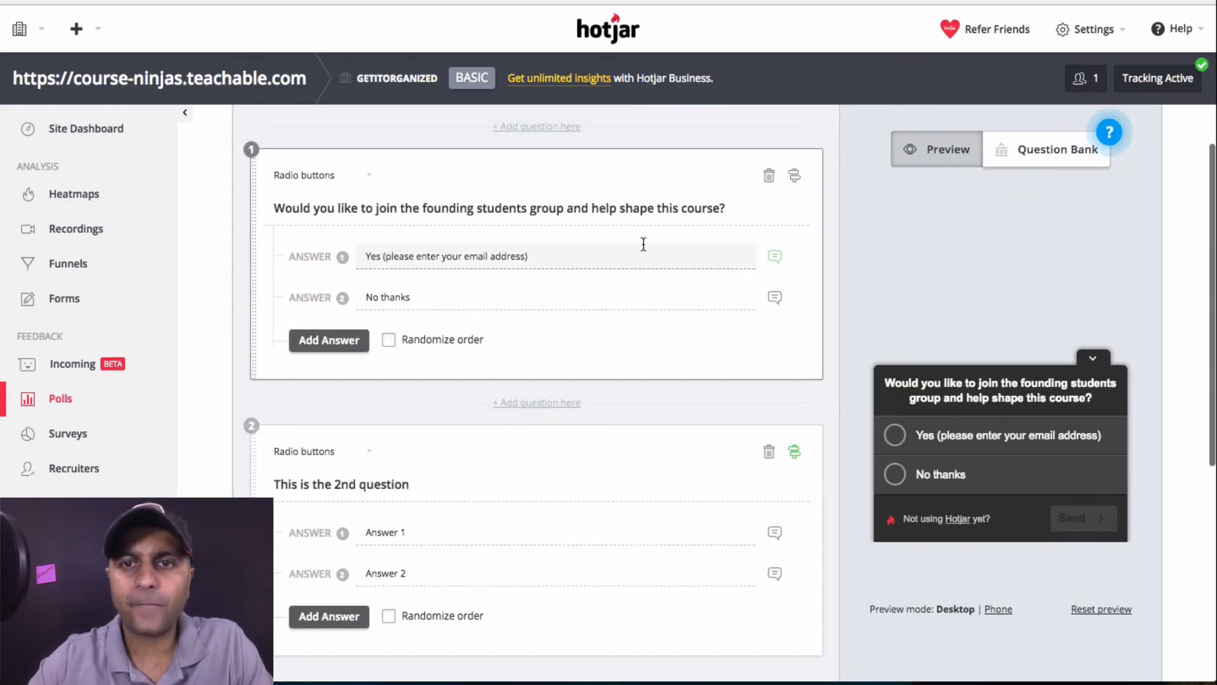
click(798, 179)
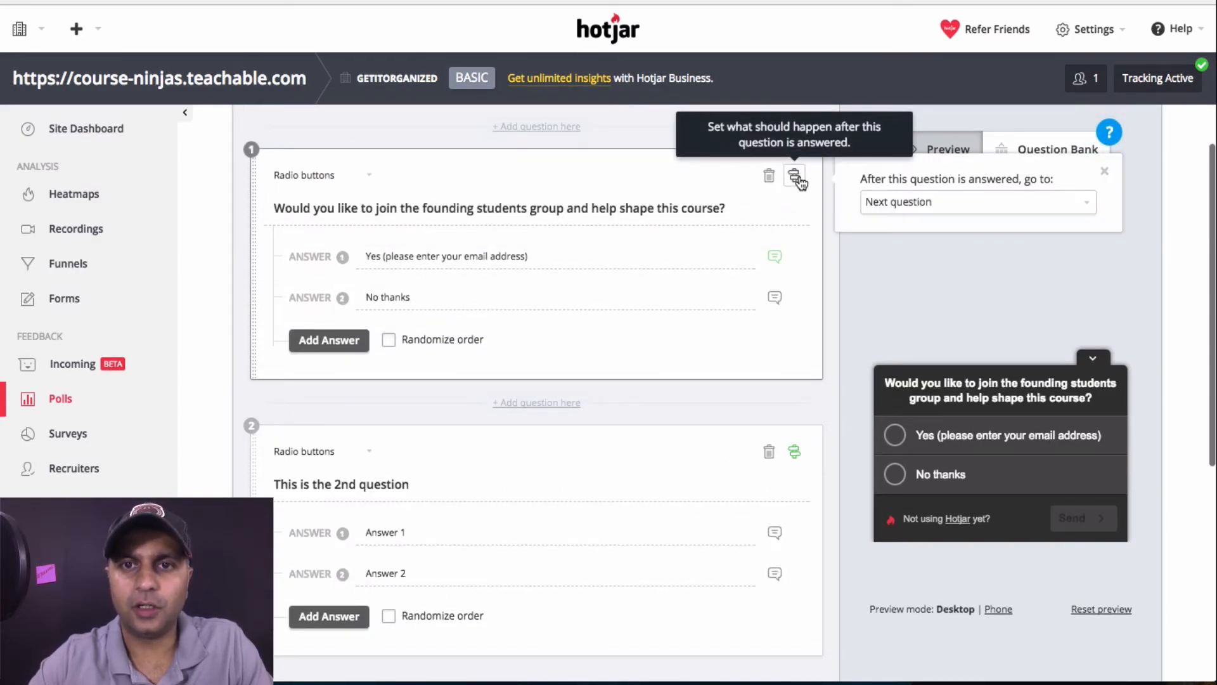
click(964, 211)
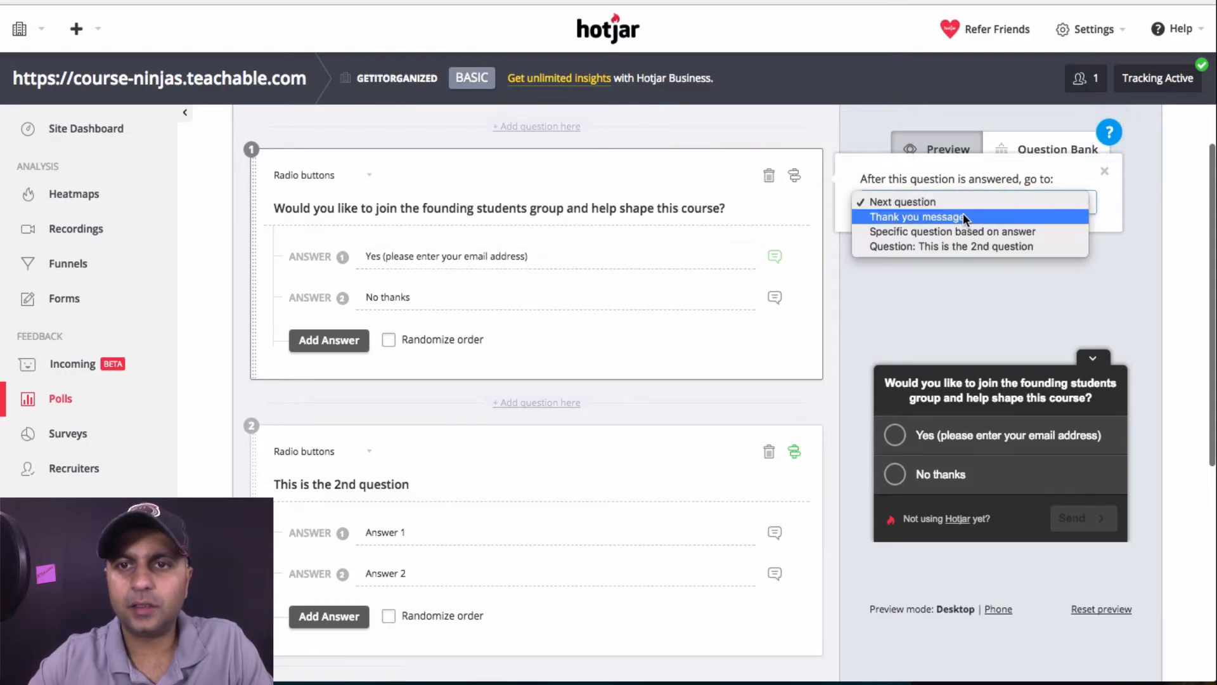
click(965, 233)
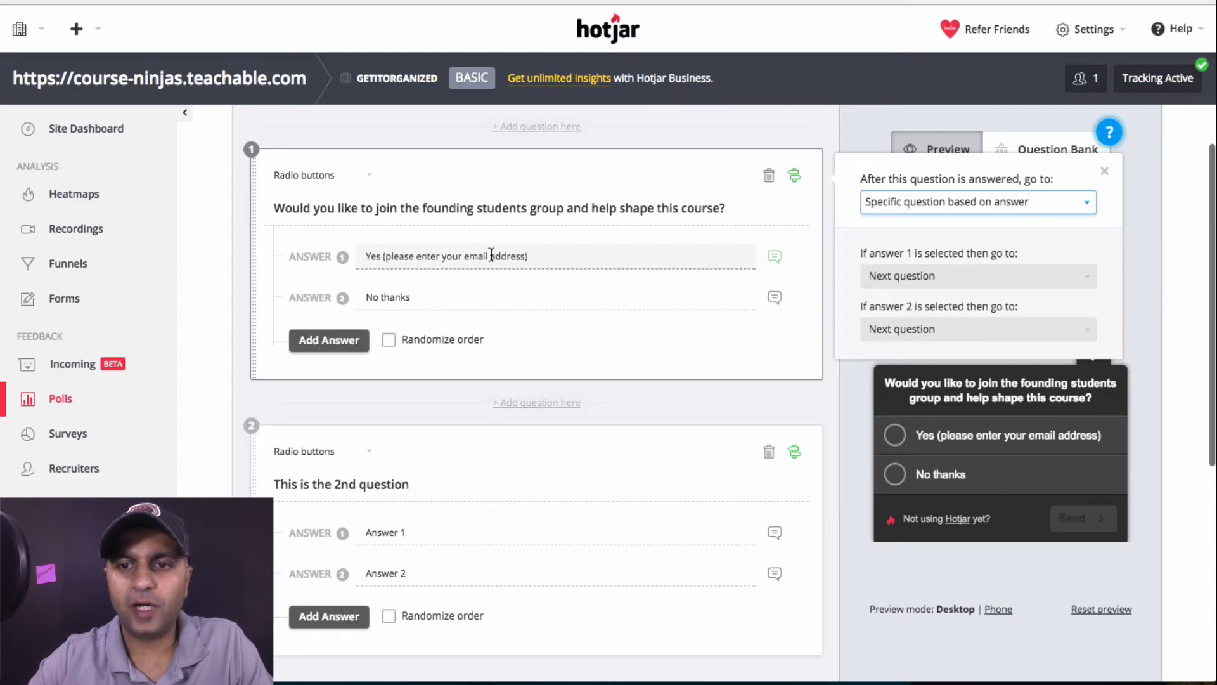
click(967, 277)
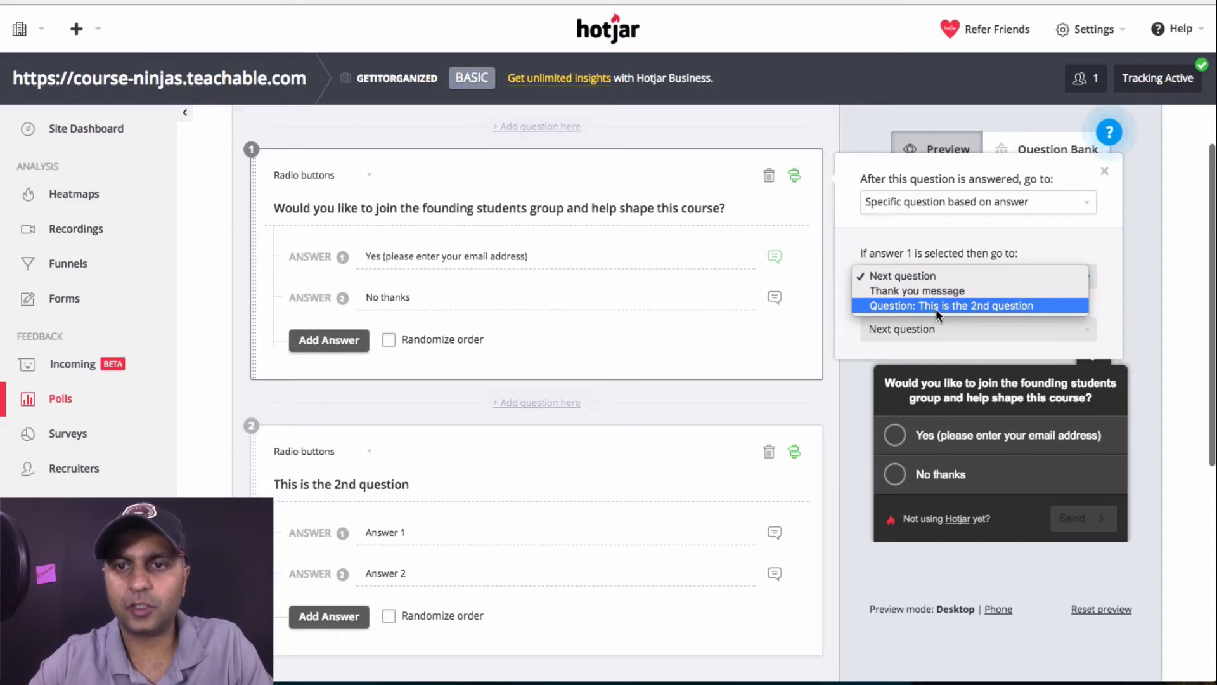
click(465, 495)
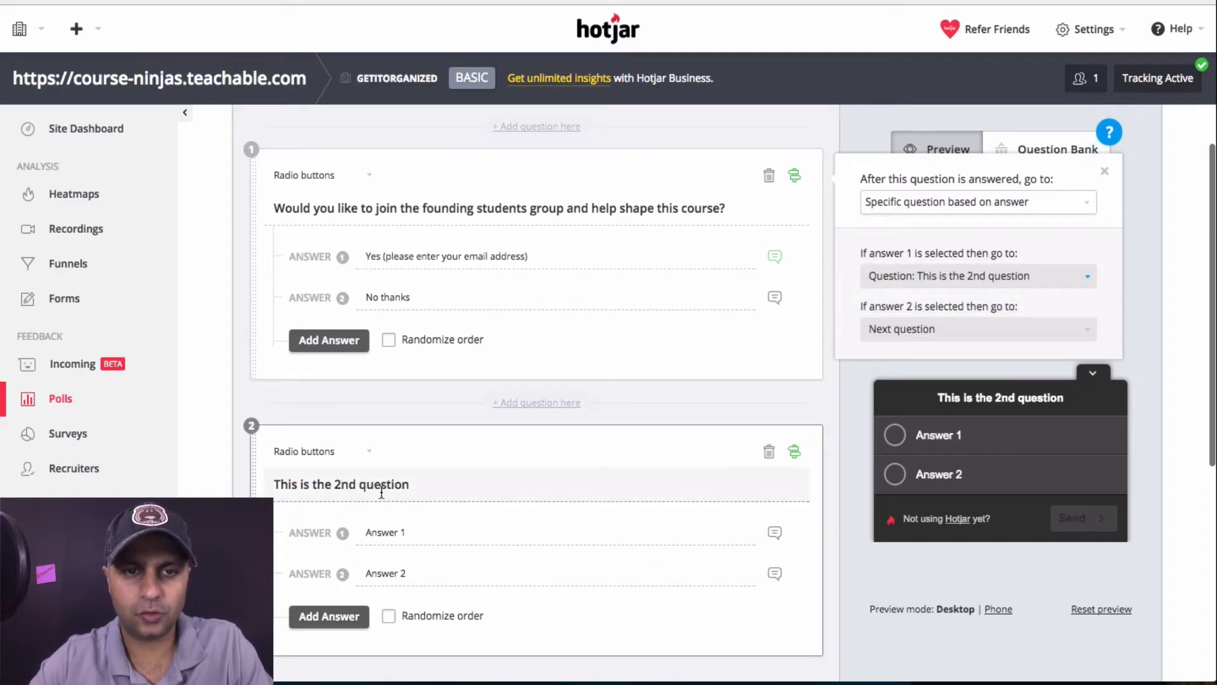
click(410, 293)
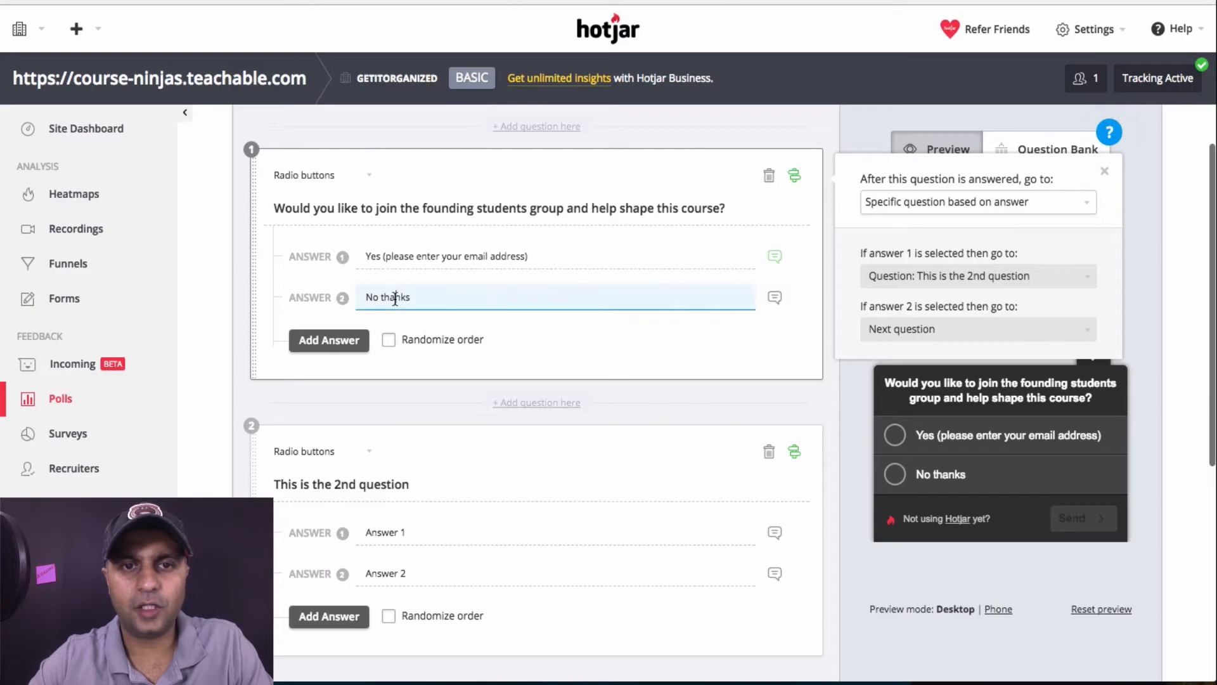
click(943, 323)
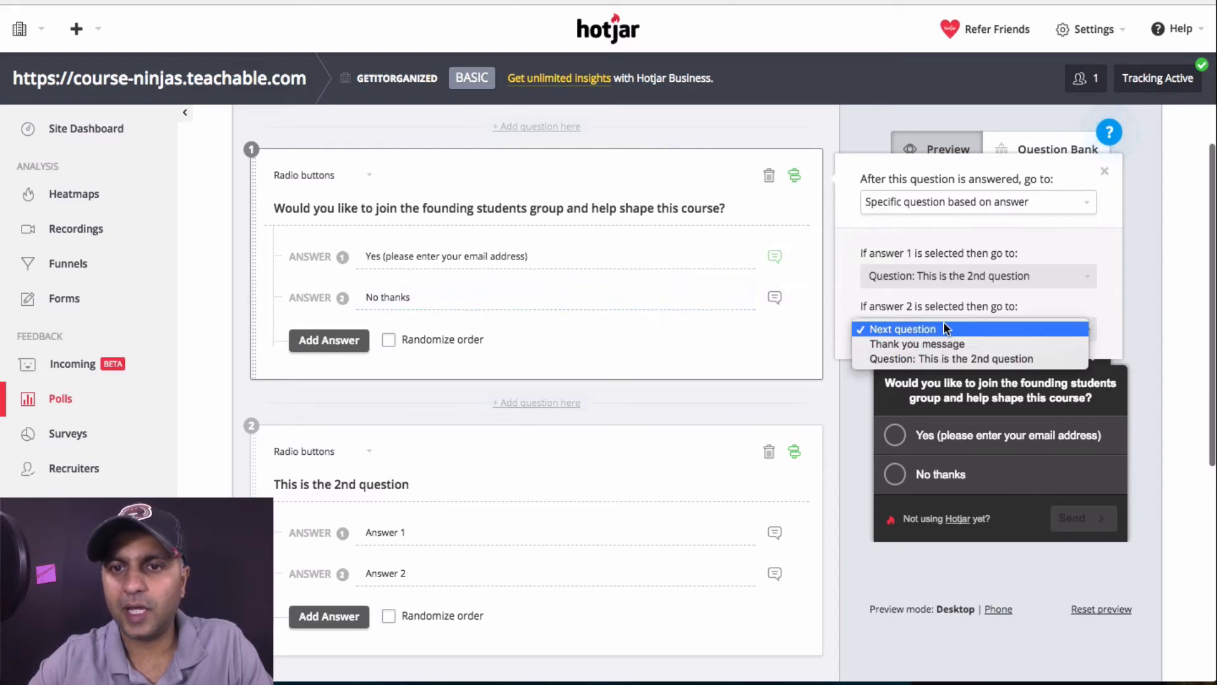
click(943, 344)
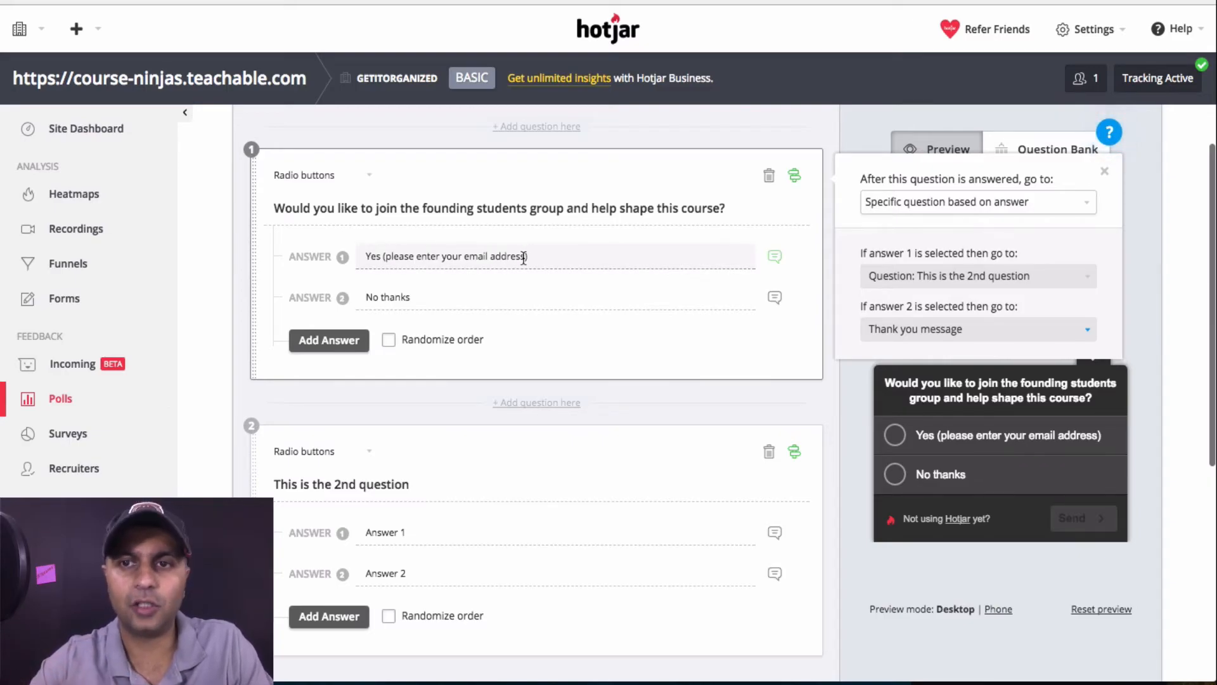
Toggle comments on question 1's Yes answer off and back on
scroll(741, 355, down, 5)
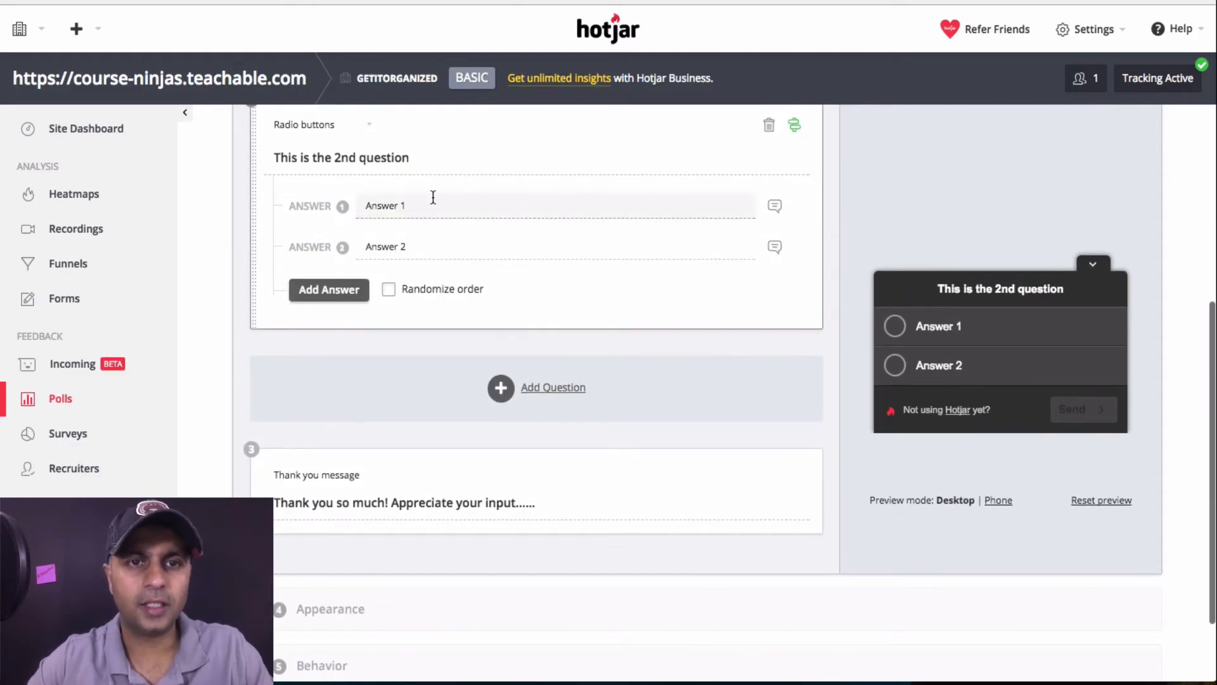
scroll(432, 199, up, 5)
click(537, 210)
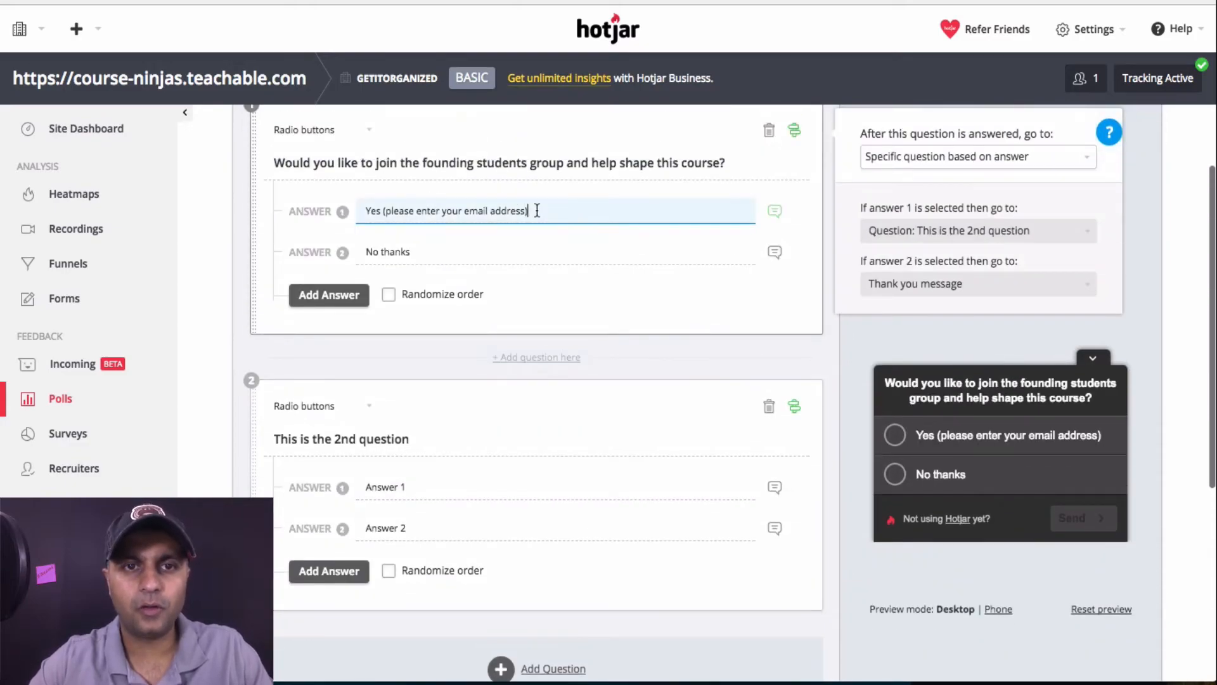
click(776, 214)
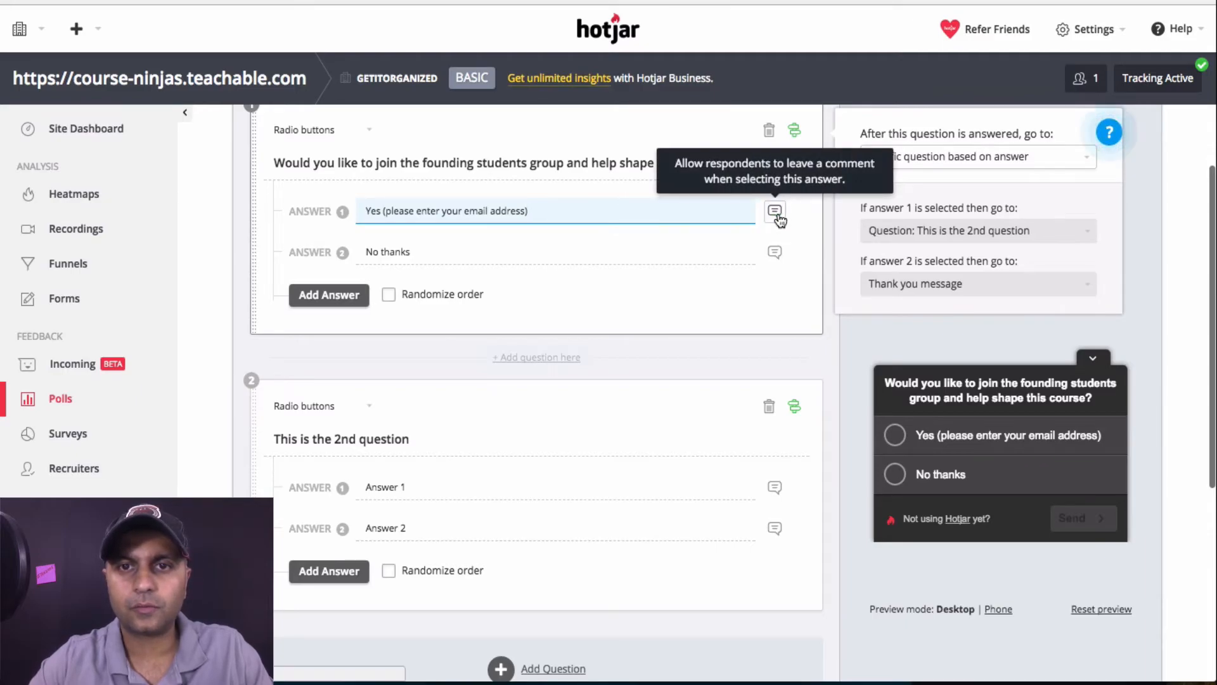
click(780, 217)
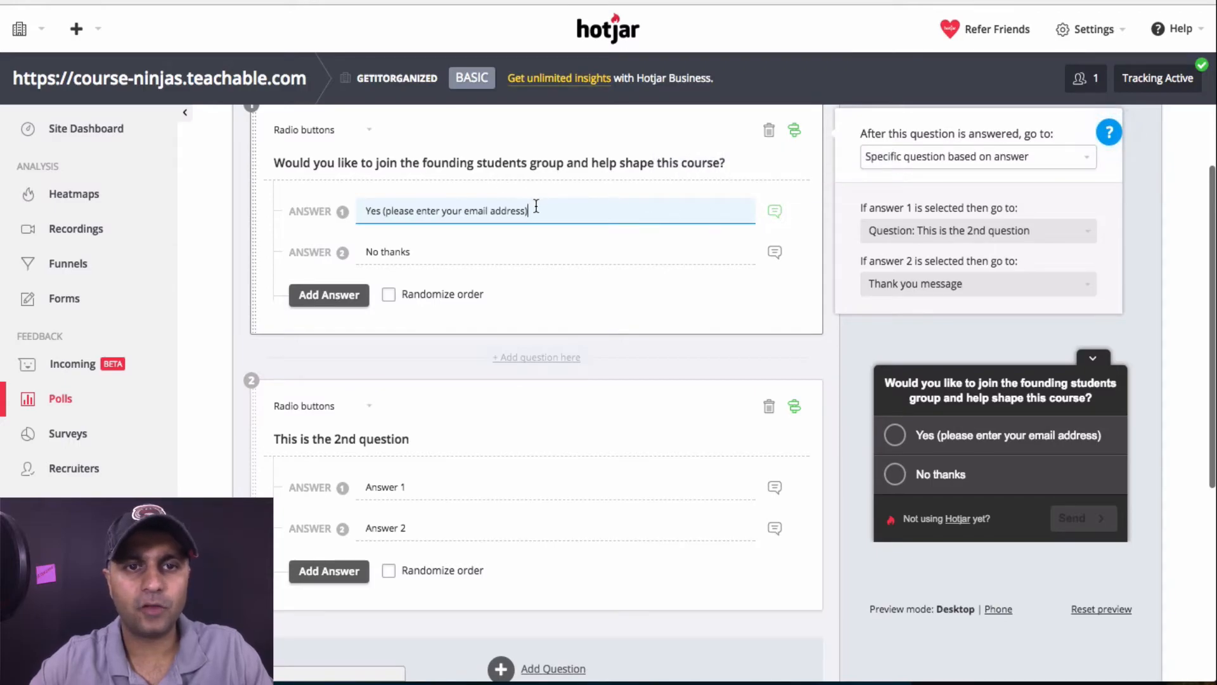
Retitle question 2 'What is your biggest pain point when it comes to course creation?' and select it
drag(444, 487, 356, 486)
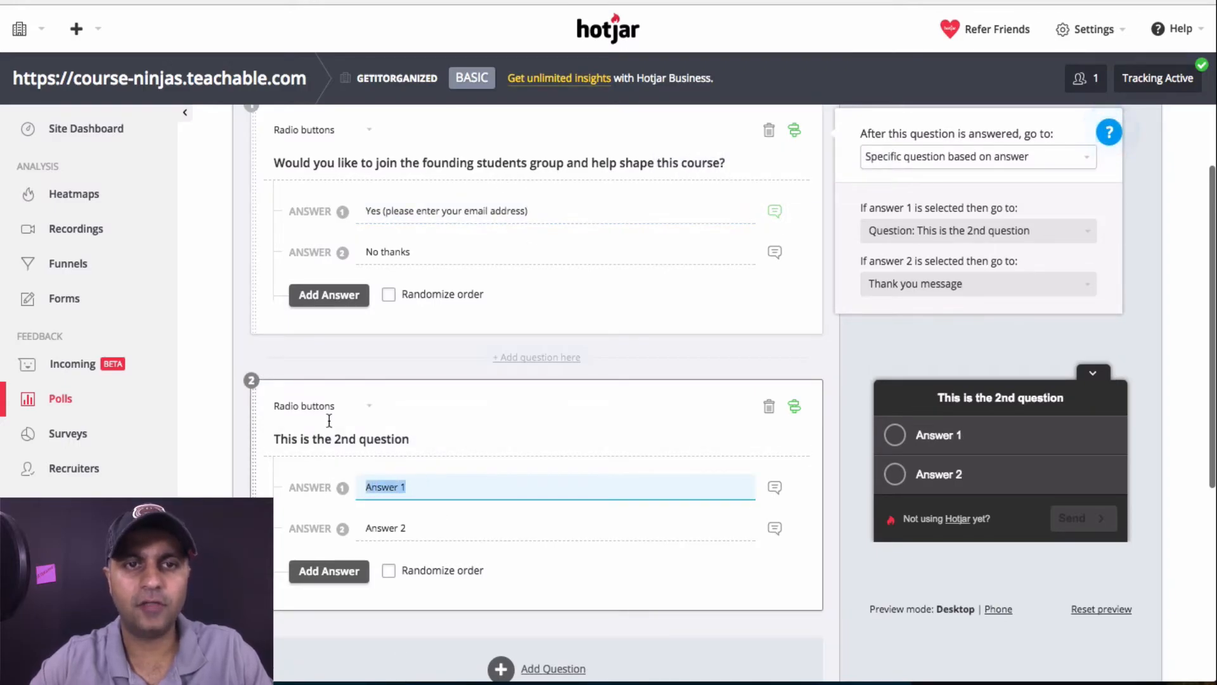
drag(416, 439, 261, 439)
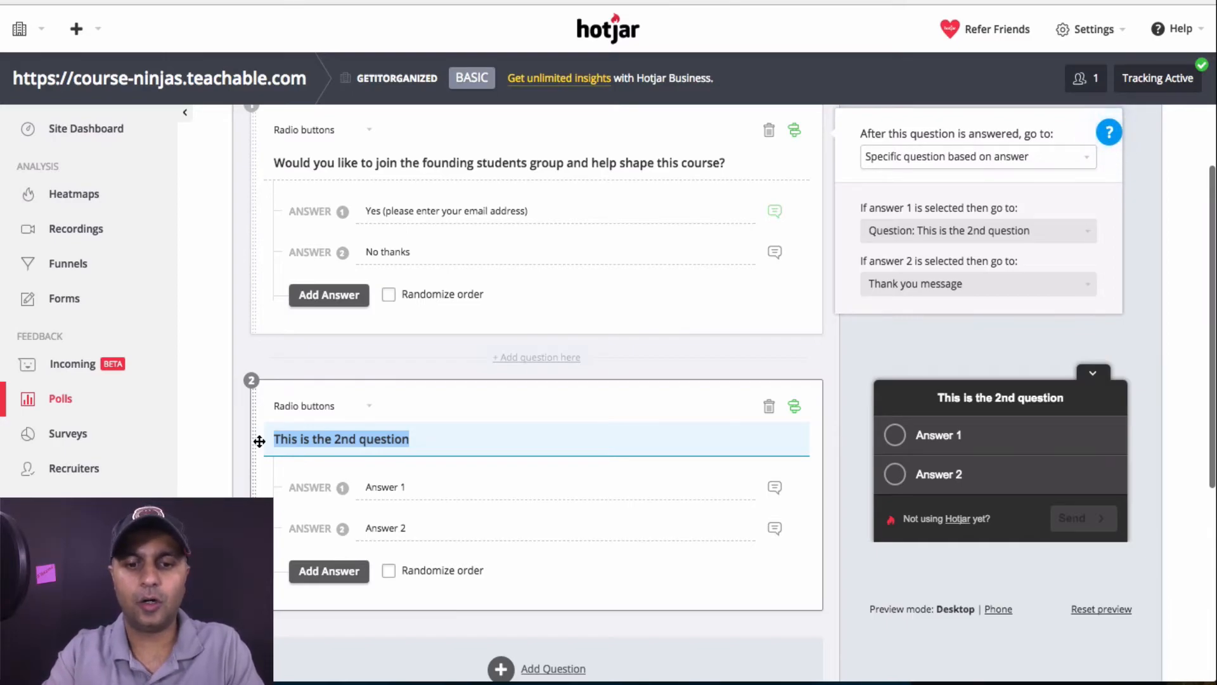
text(What is your biggest pain point )
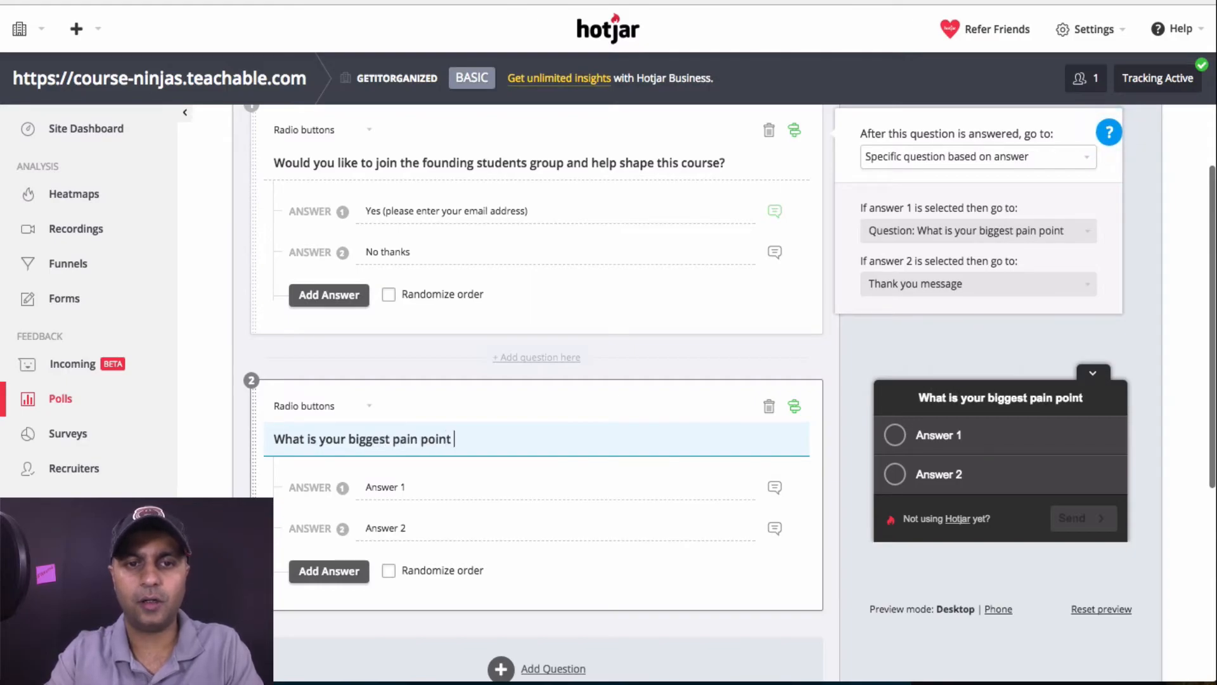
text(when it comes to course creation?)
key(ctrl+a)
key(ctrl+c)
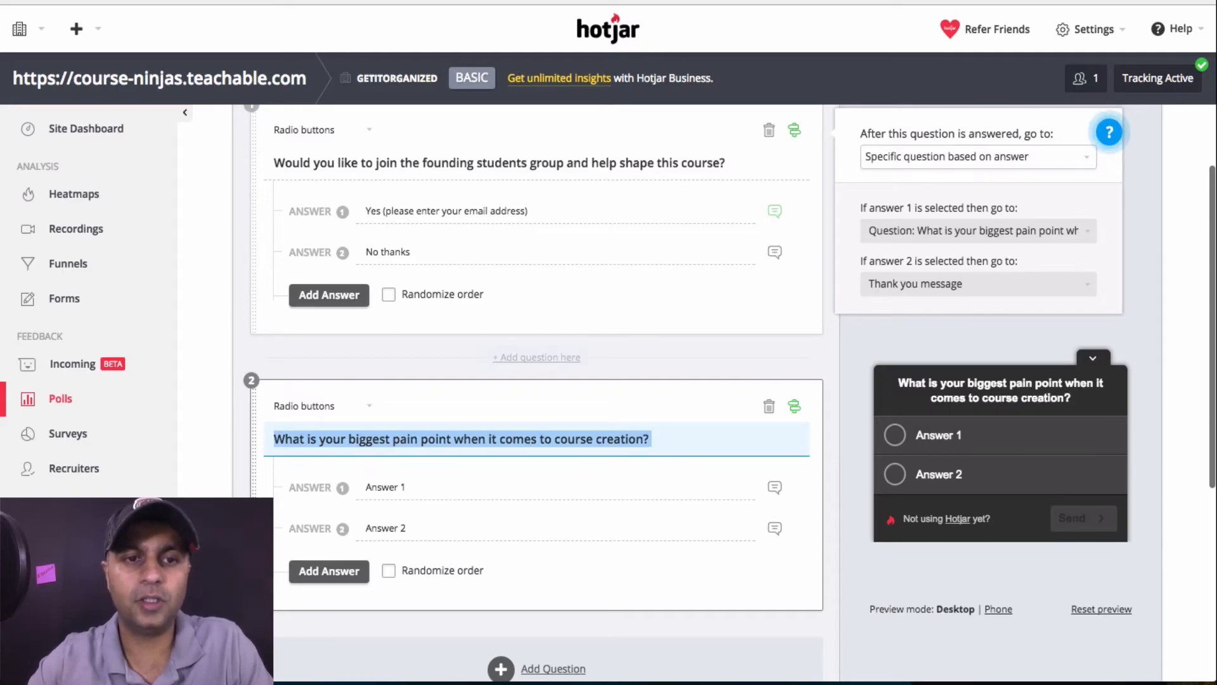
Replace the radio second question with a long-text question containing the pasted pain-point text
click(769, 407)
click(511, 258)
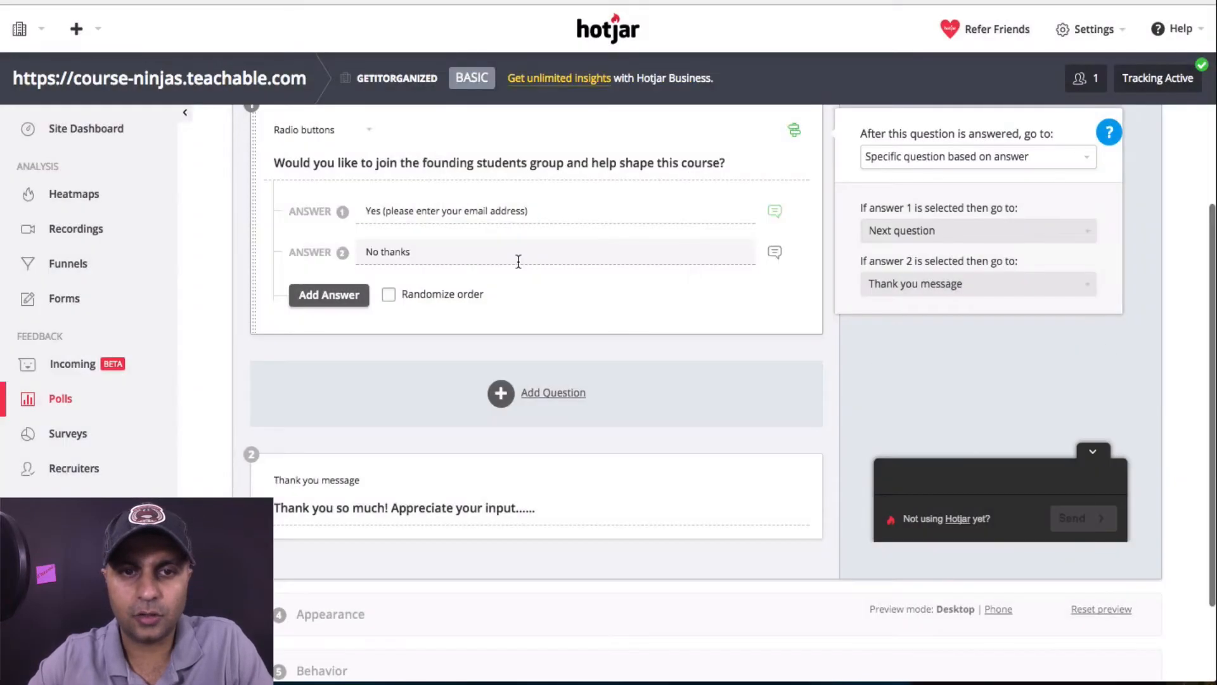
click(542, 394)
click(540, 331)
key(ctrl+v)
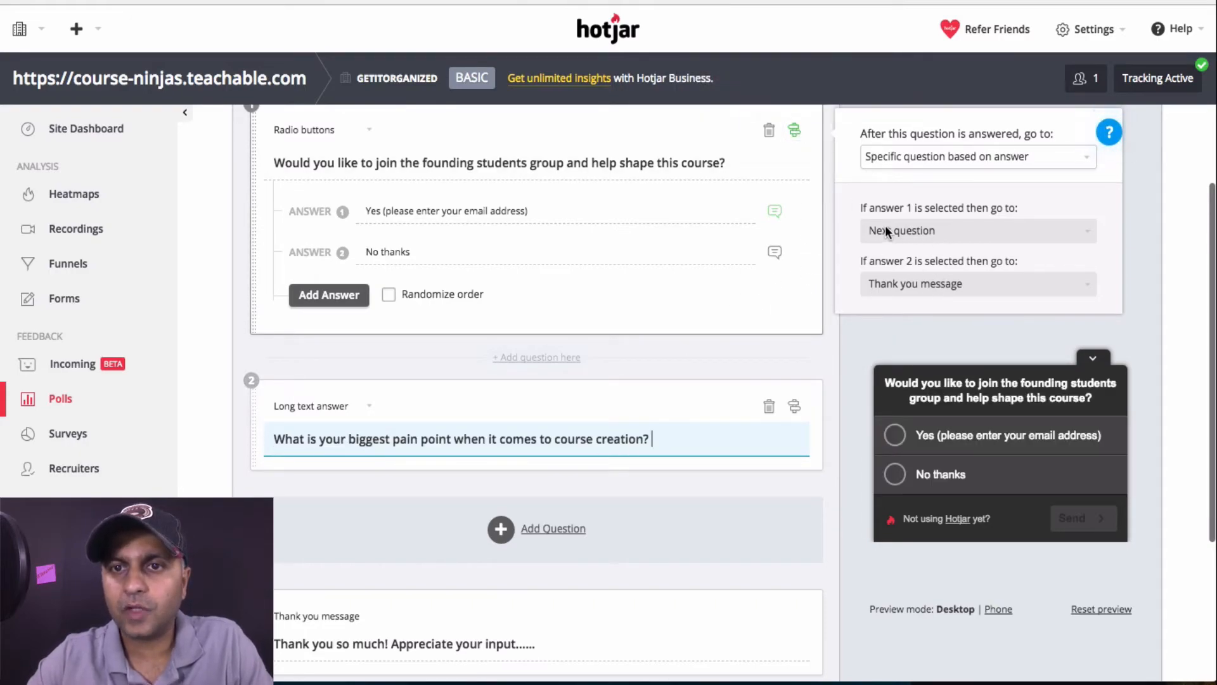
Route question 1's answer 1 to the pain-point question and answer 2 to the thank-you message
click(925, 234)
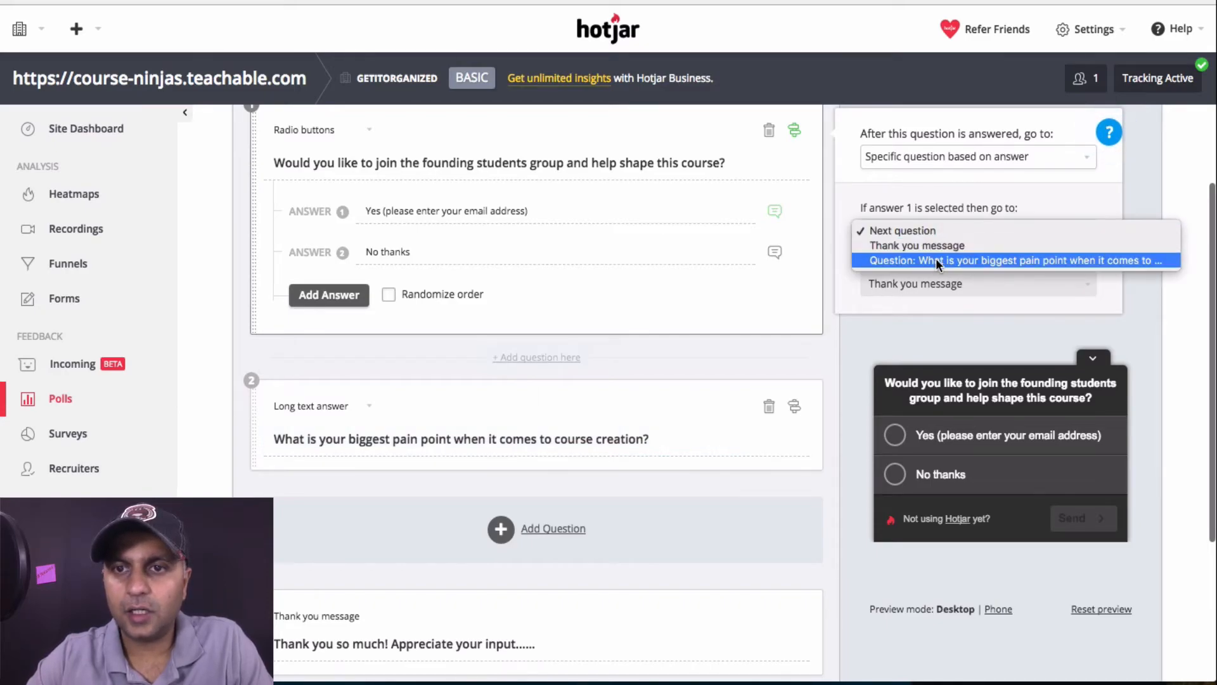
click(936, 260)
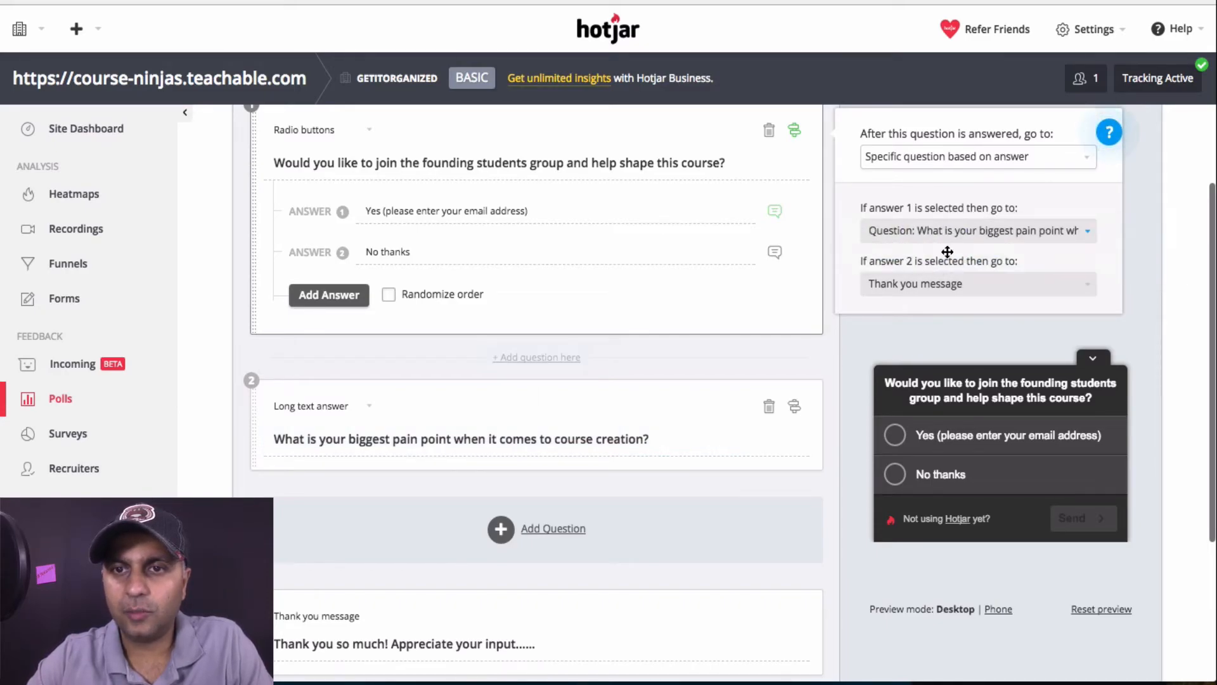
click(927, 283)
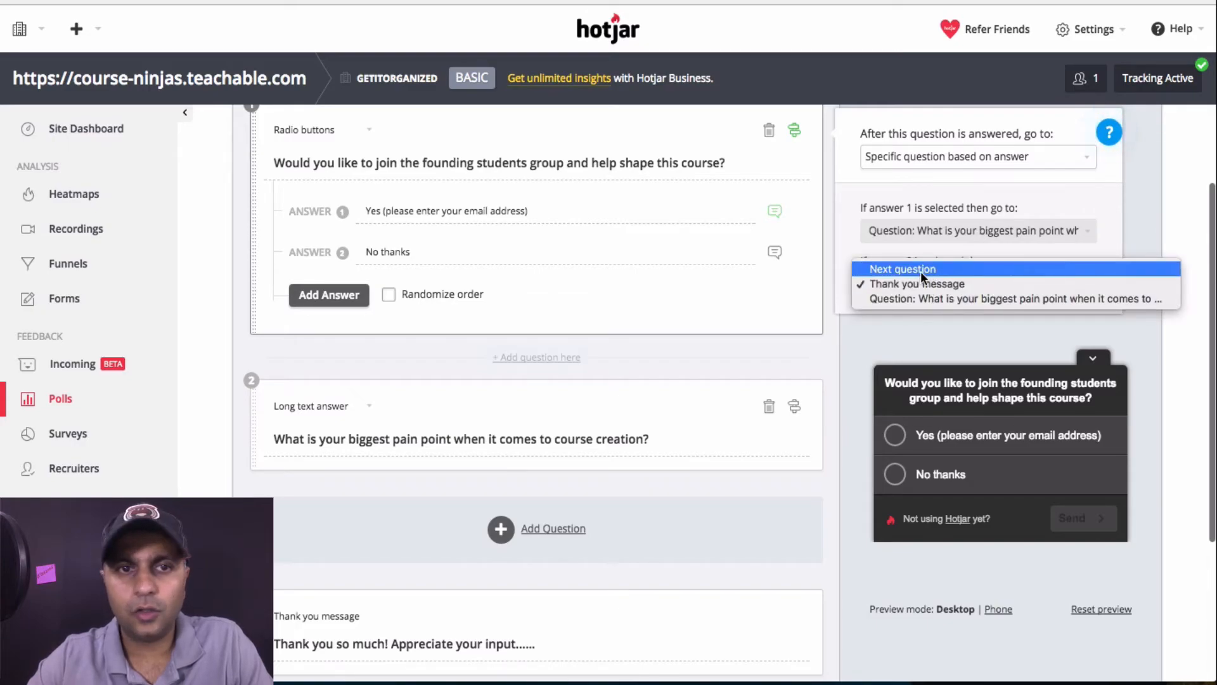
click(925, 283)
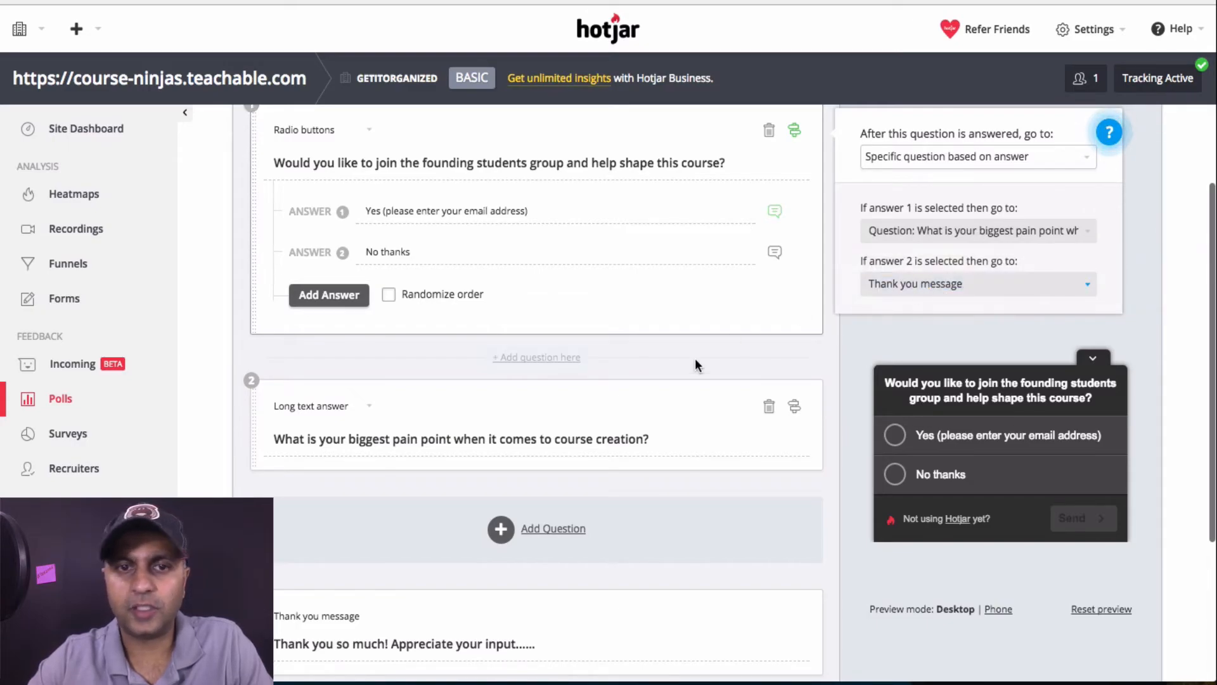
scroll(695, 359, down, 5)
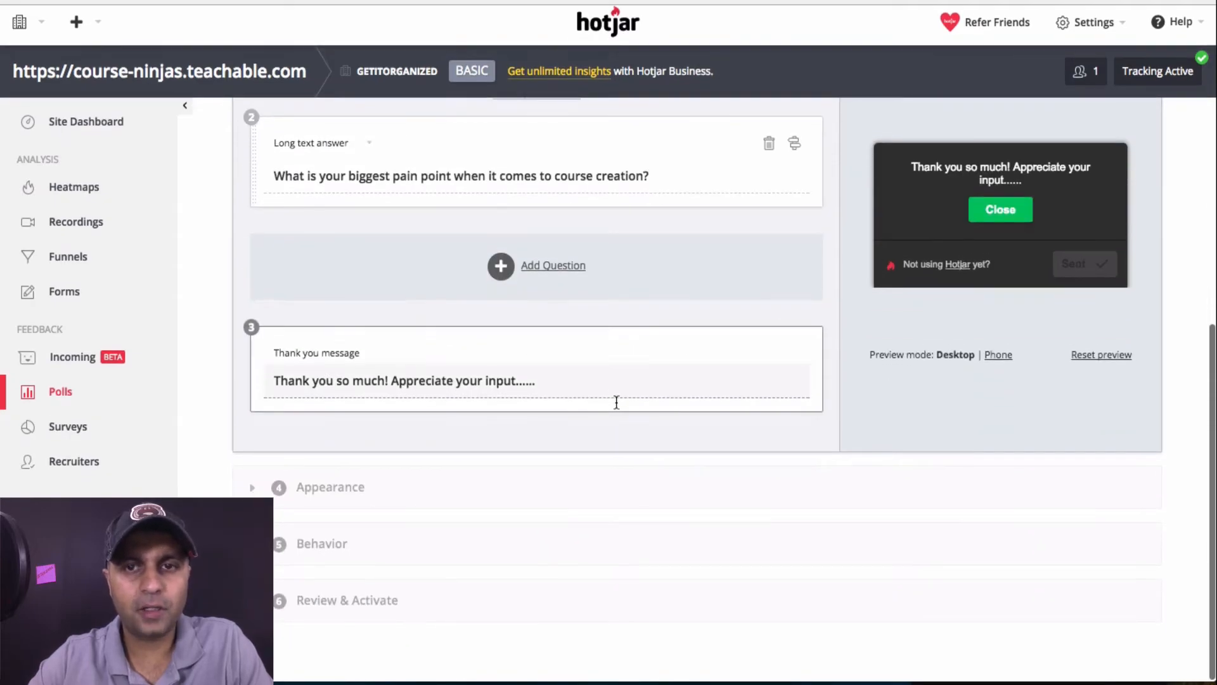
Expand Appearance and keep the poll on the Dark theme after trying Light
click(458, 510)
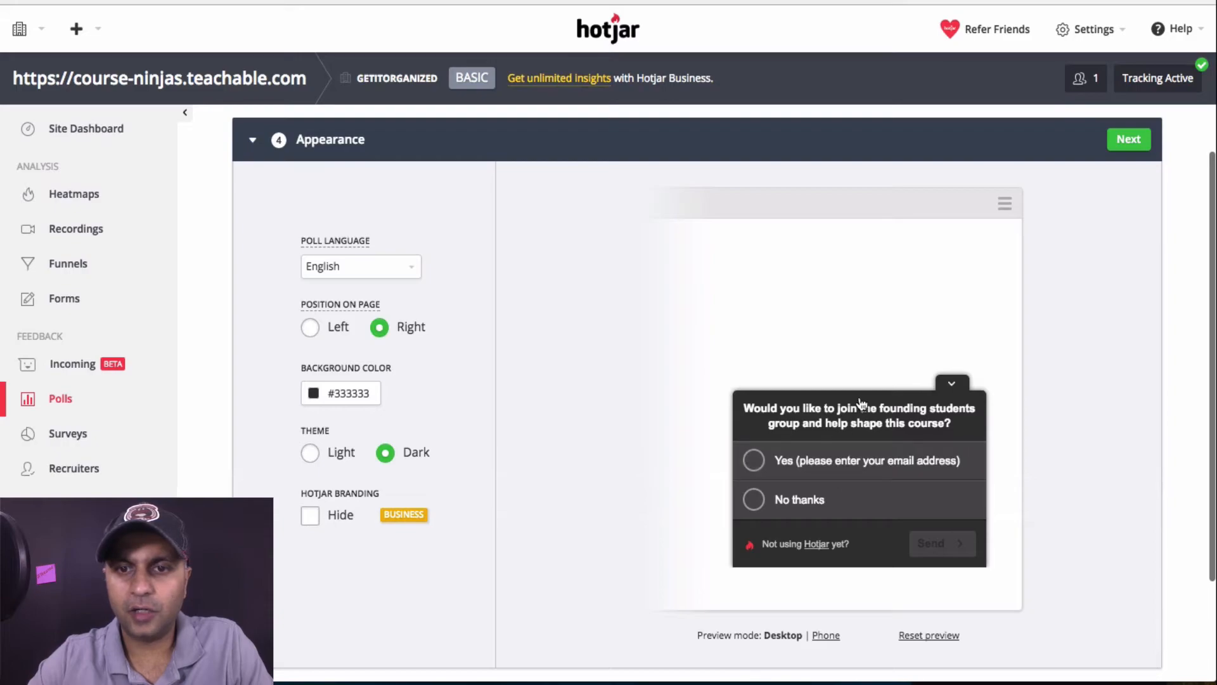
click(310, 454)
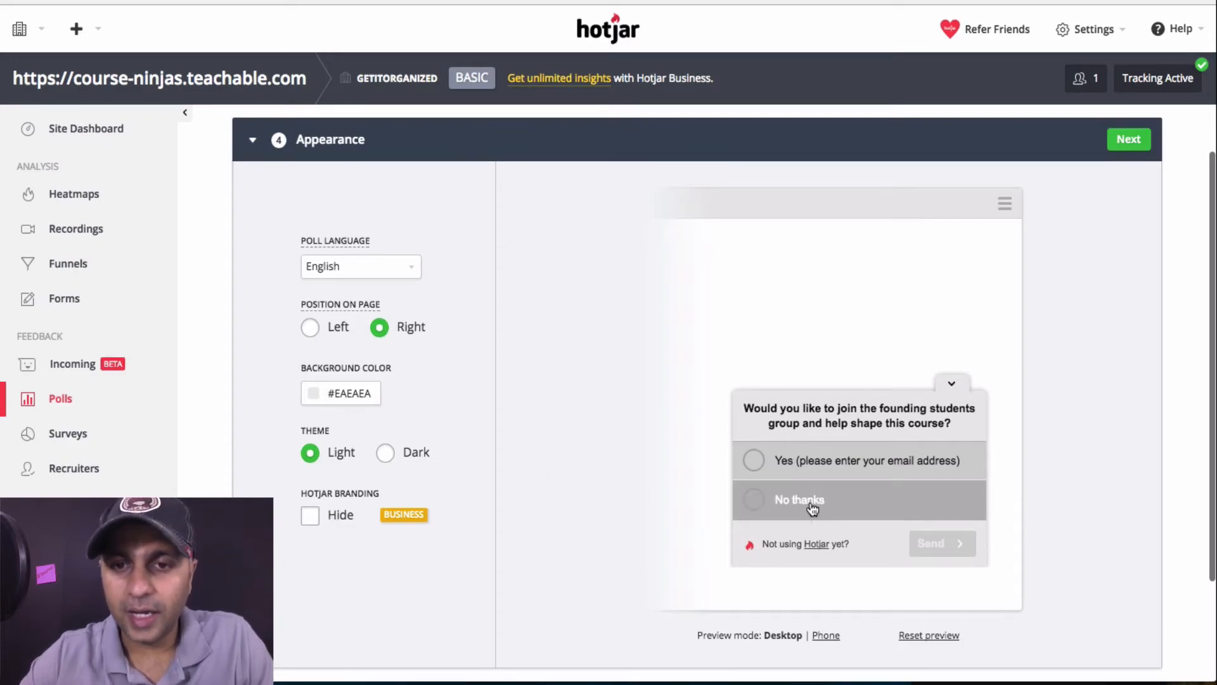
click(375, 451)
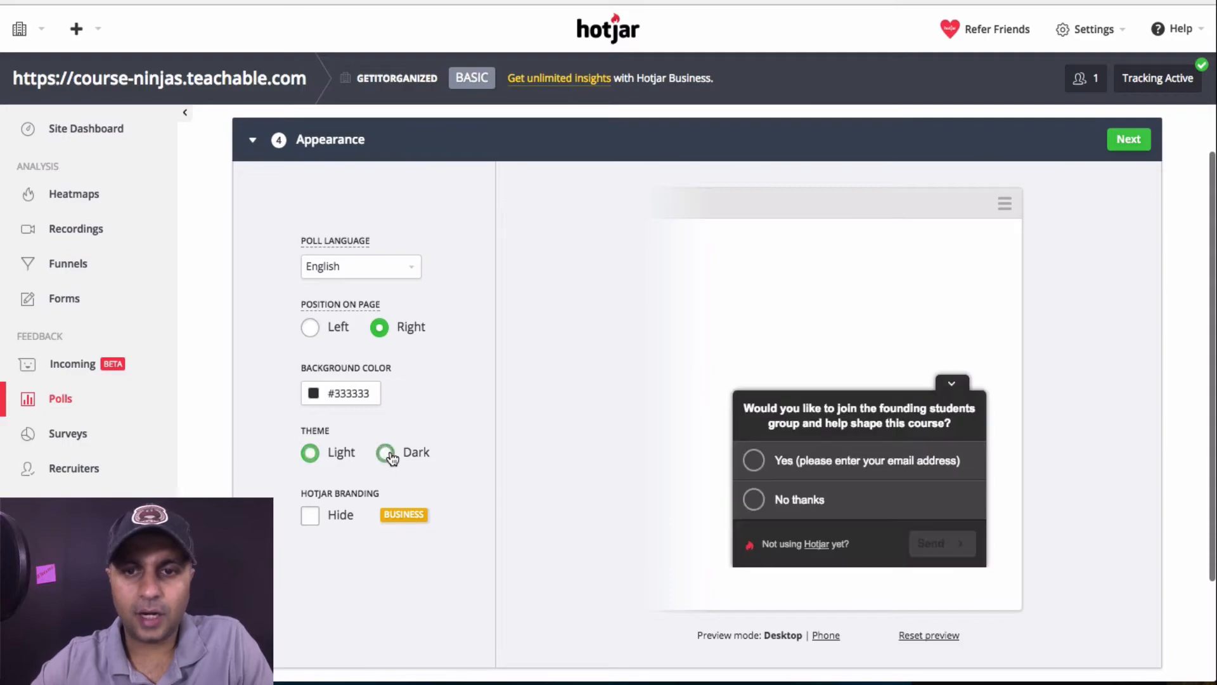
Set the background colour to #0a0a0a and keep the poll positioned on the right
drag(373, 398, 285, 400)
click(317, 402)
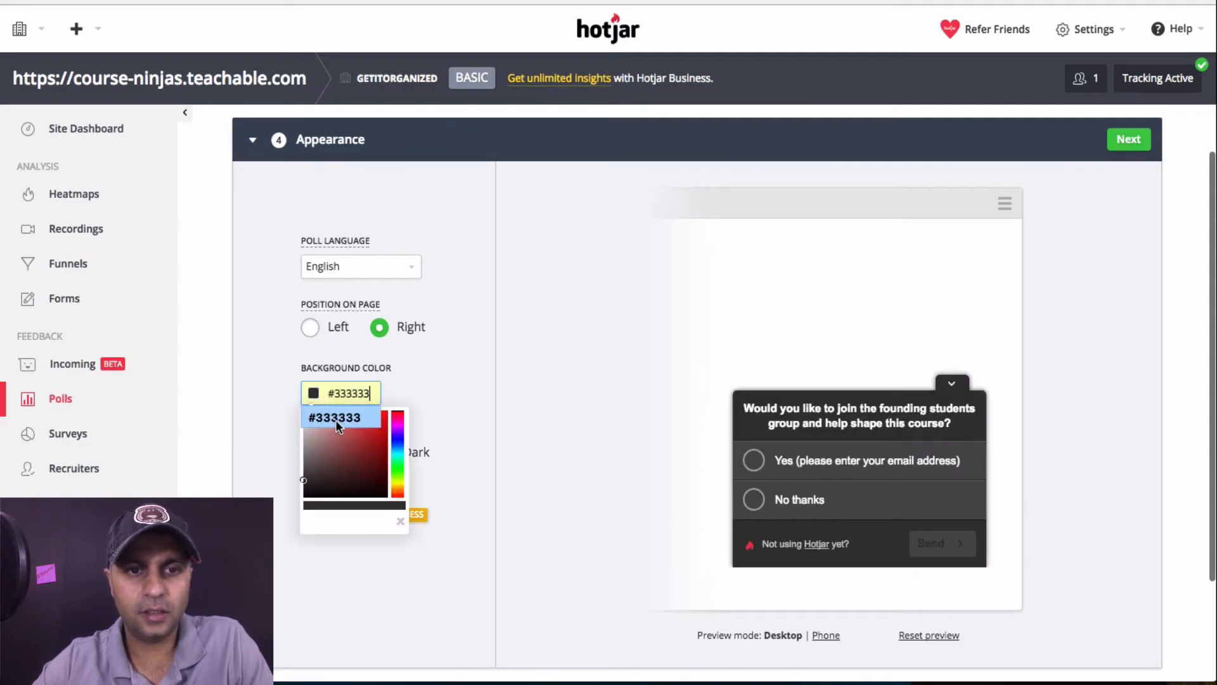
mouse_move(310, 472)
mouse_down()
mouse_move(315, 429)
mouse_move(329, 416)
mouse_move(384, 415)
mouse_move(335, 415)
mouse_move(380, 439)
mouse_move(320, 468)
mouse_move(304, 494)
mouse_up()
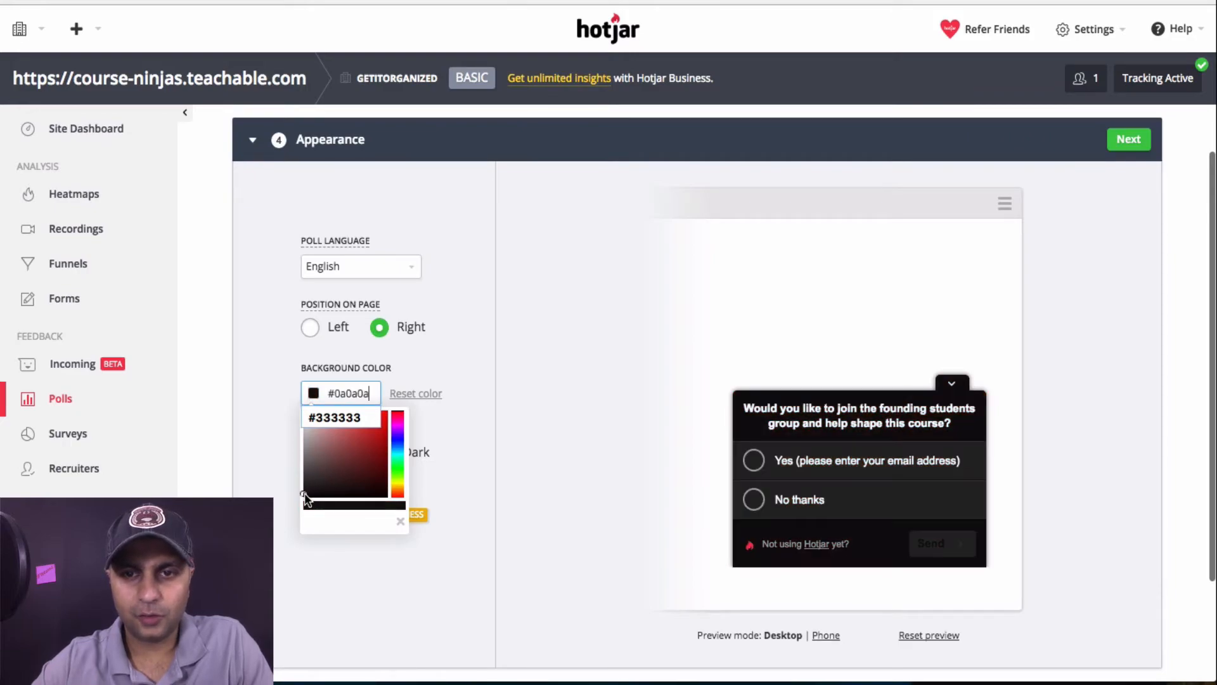
click(496, 350)
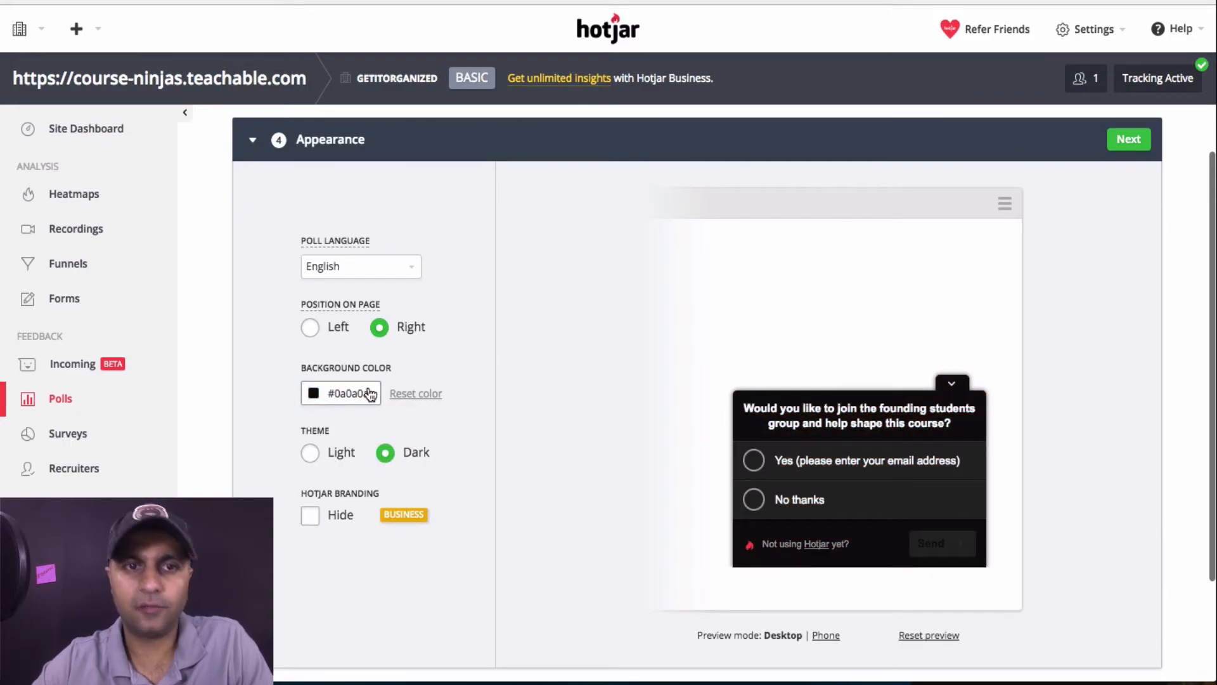
click(311, 329)
click(416, 328)
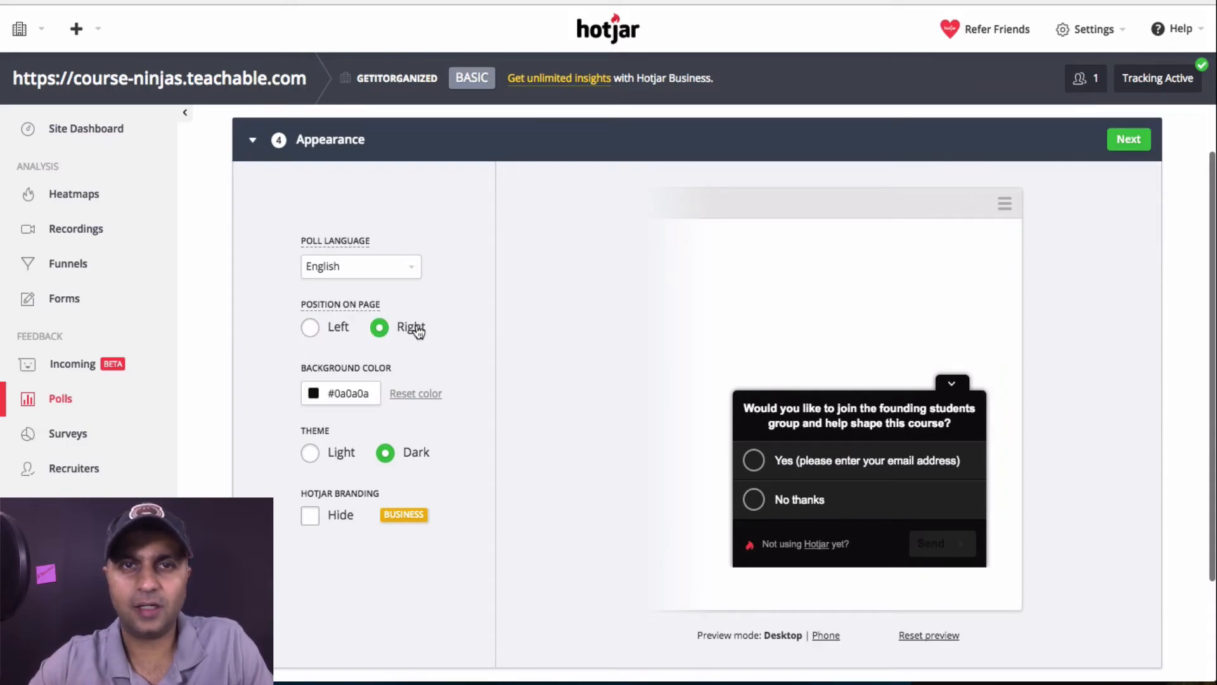
scroll(417, 331, down, 3)
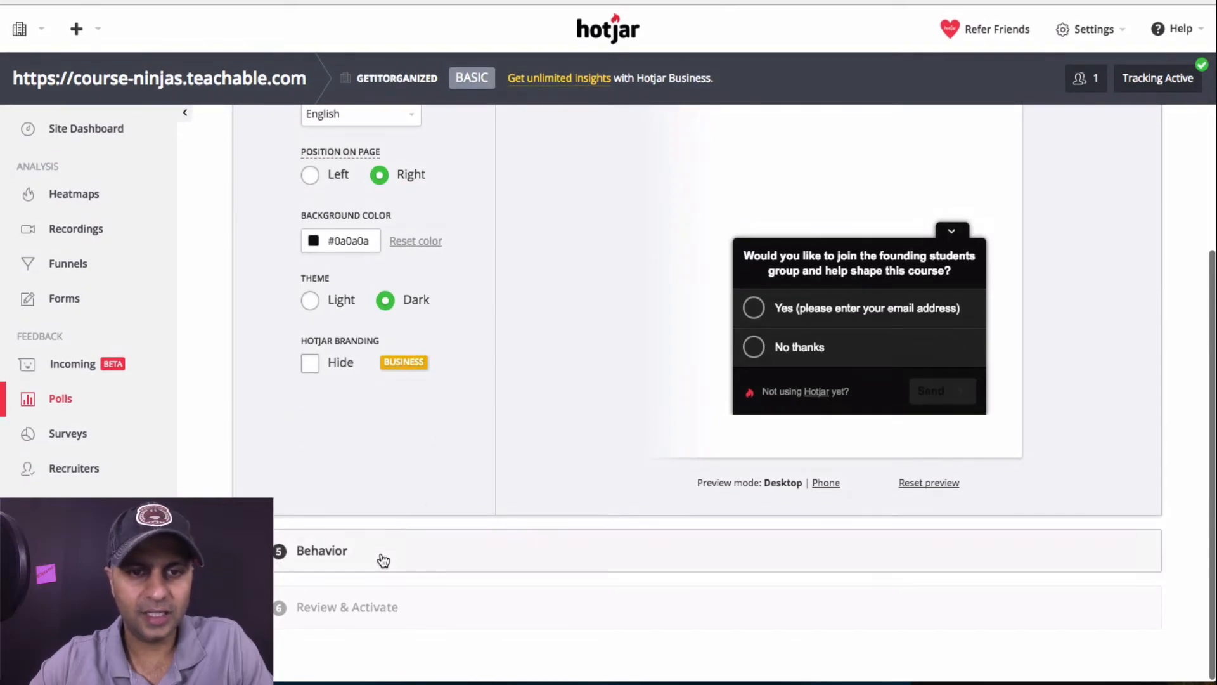
In Behavior, choose 'After a delay of' and edit the seconds value, entering 20 then retyping it
click(380, 557)
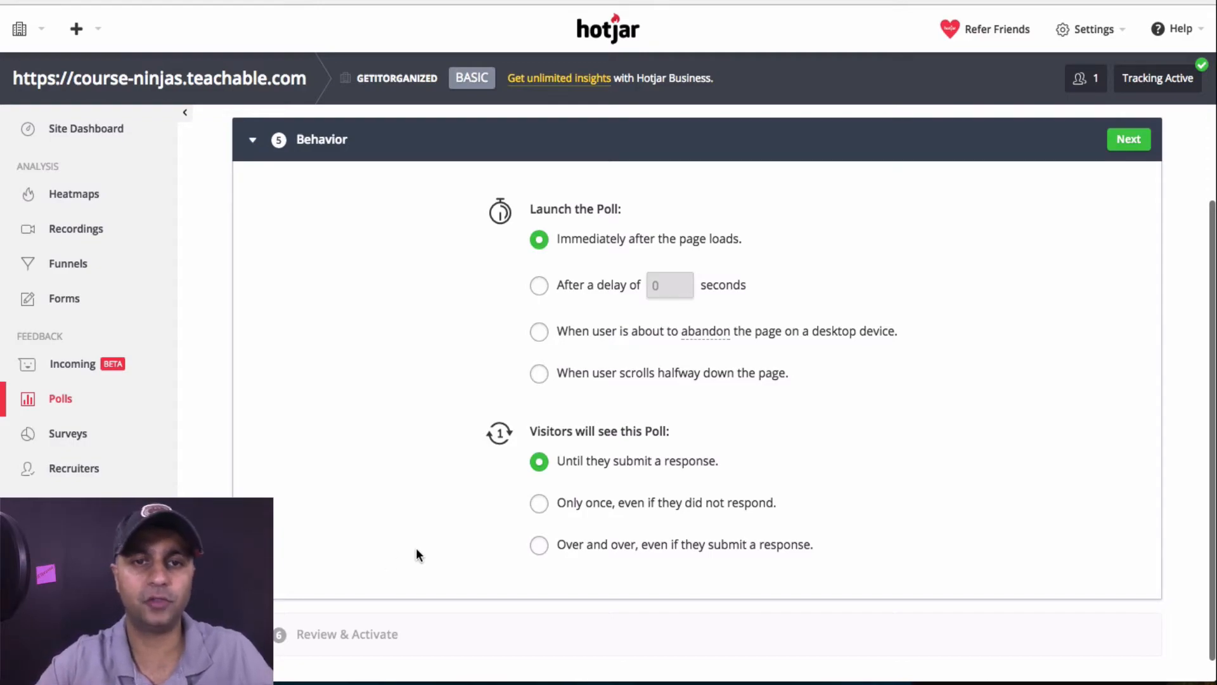
click(540, 285)
double_click(661, 287)
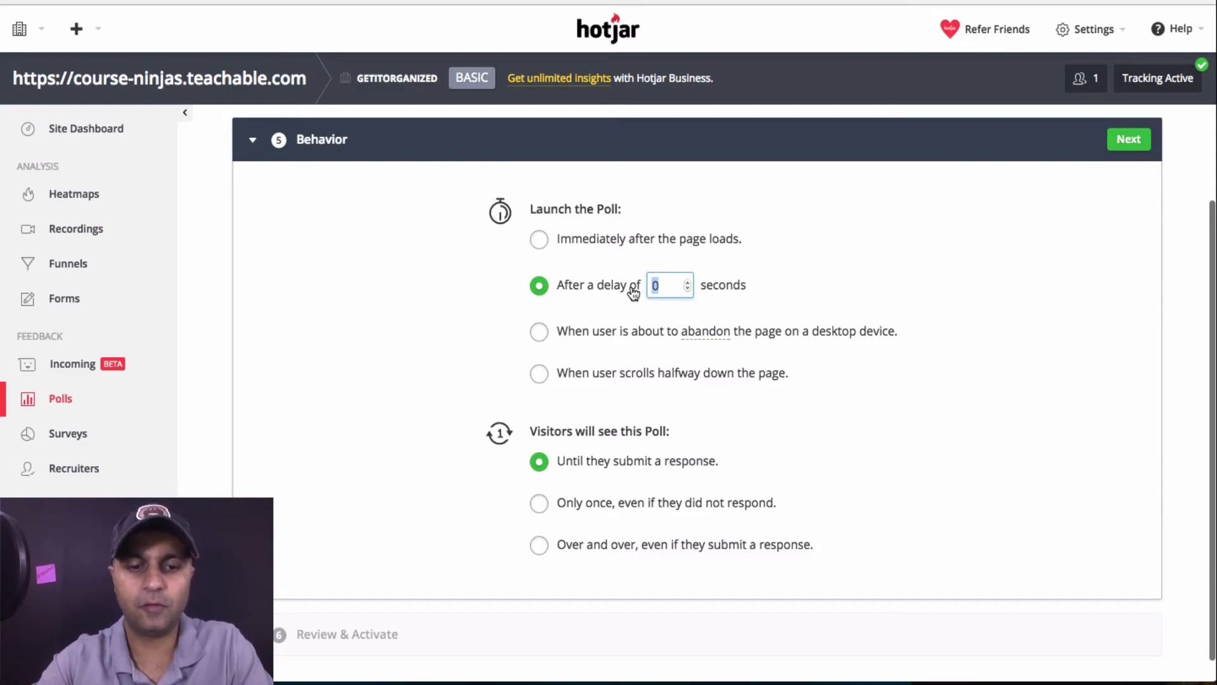
text(20)
click(858, 321)
scroll(858, 320, down, 2)
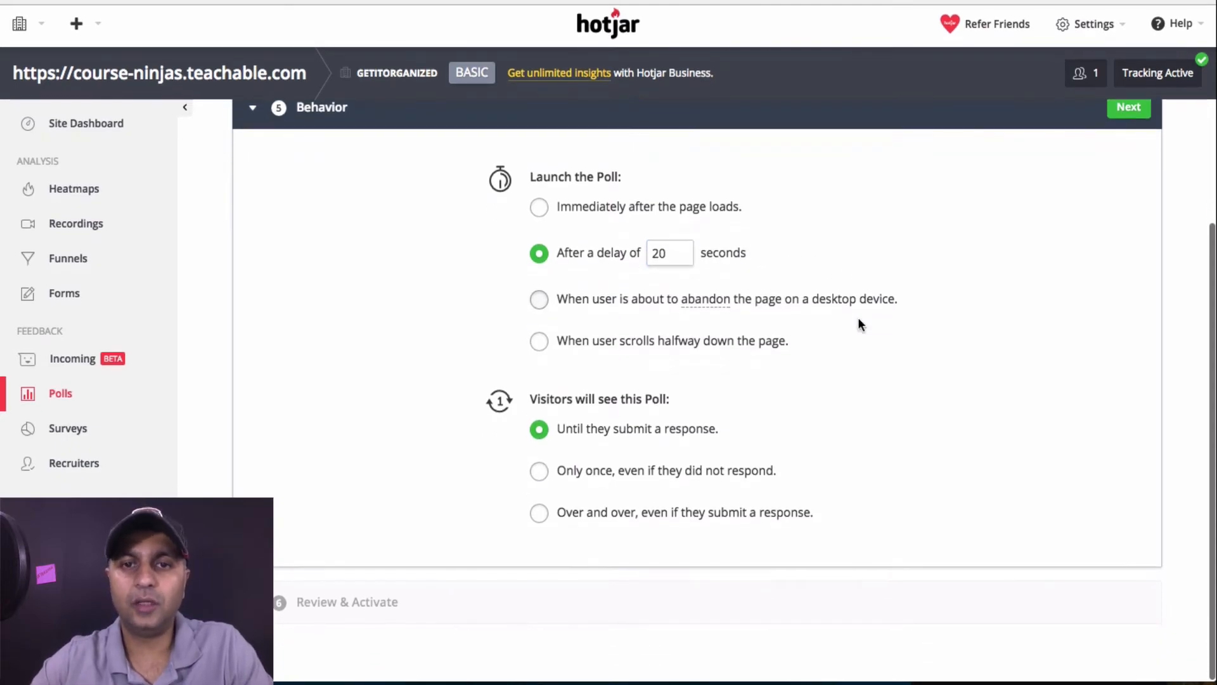
drag(674, 260, 641, 260)
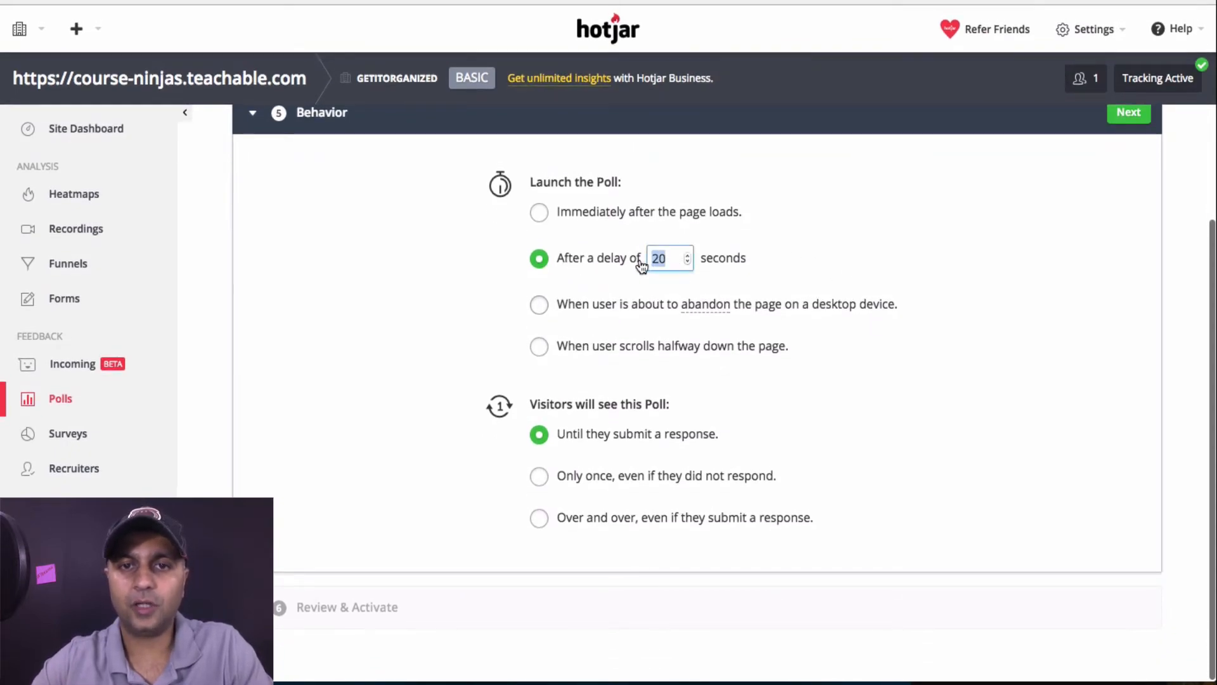
text(1)
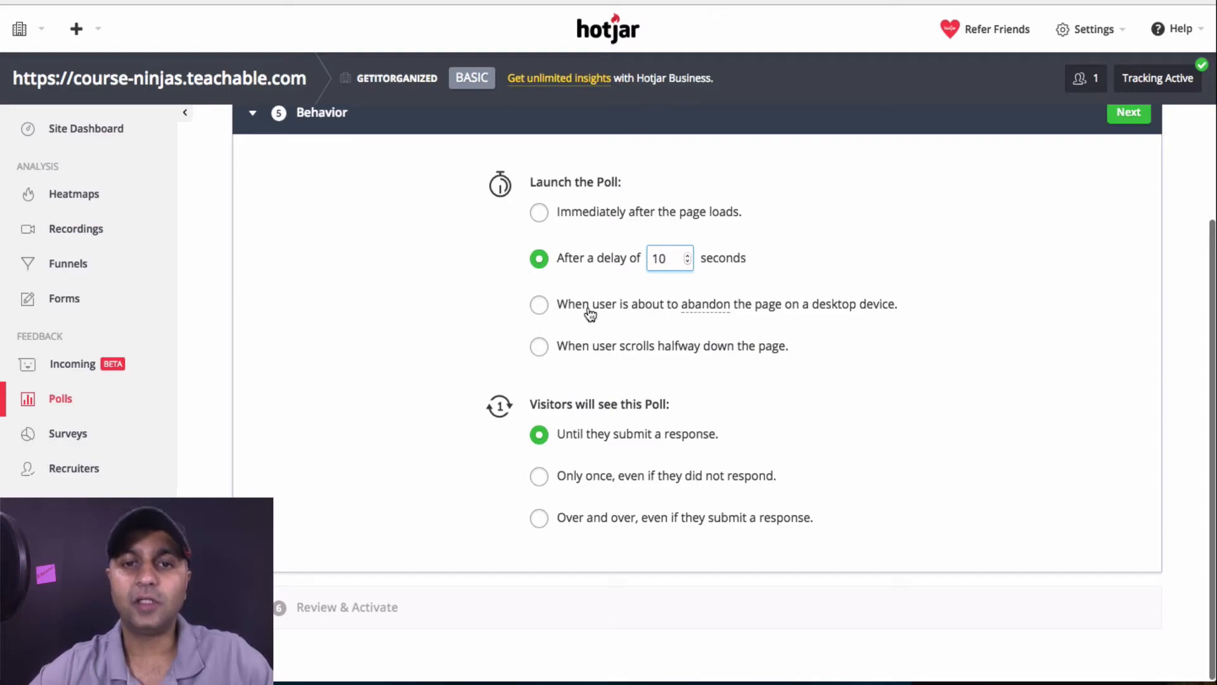
Launch the poll when visitors scroll halfway down and show it until they submit a response
click(662, 350)
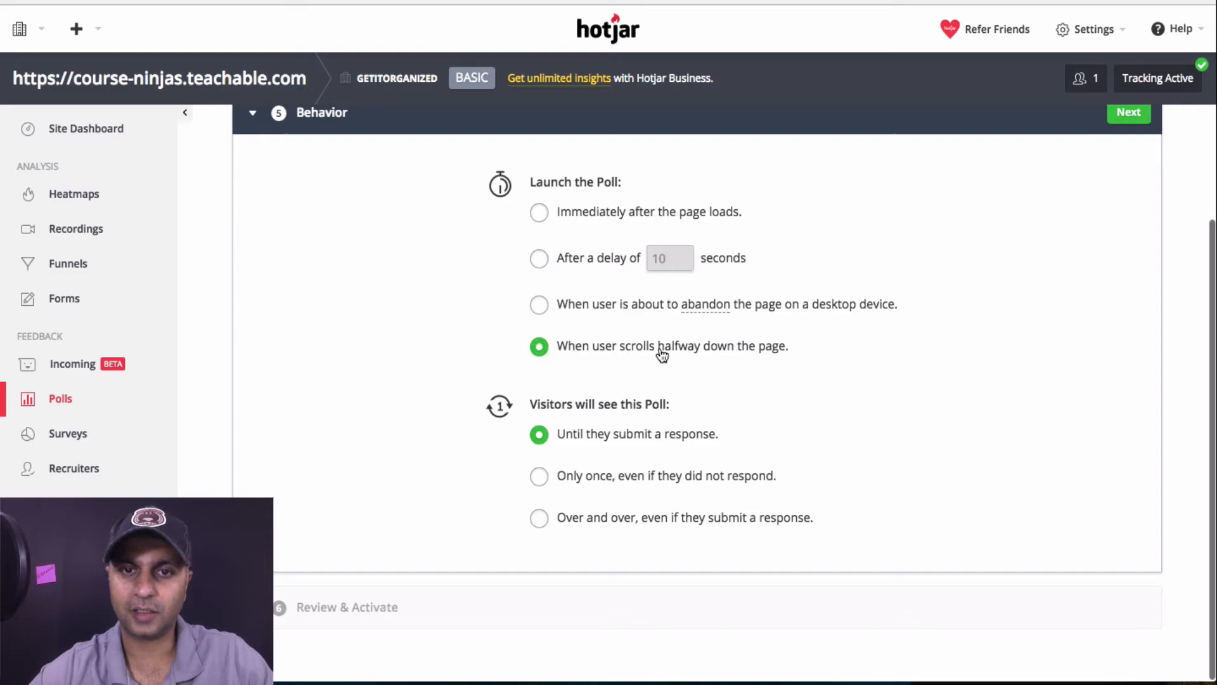
scroll(840, 413, down, 1)
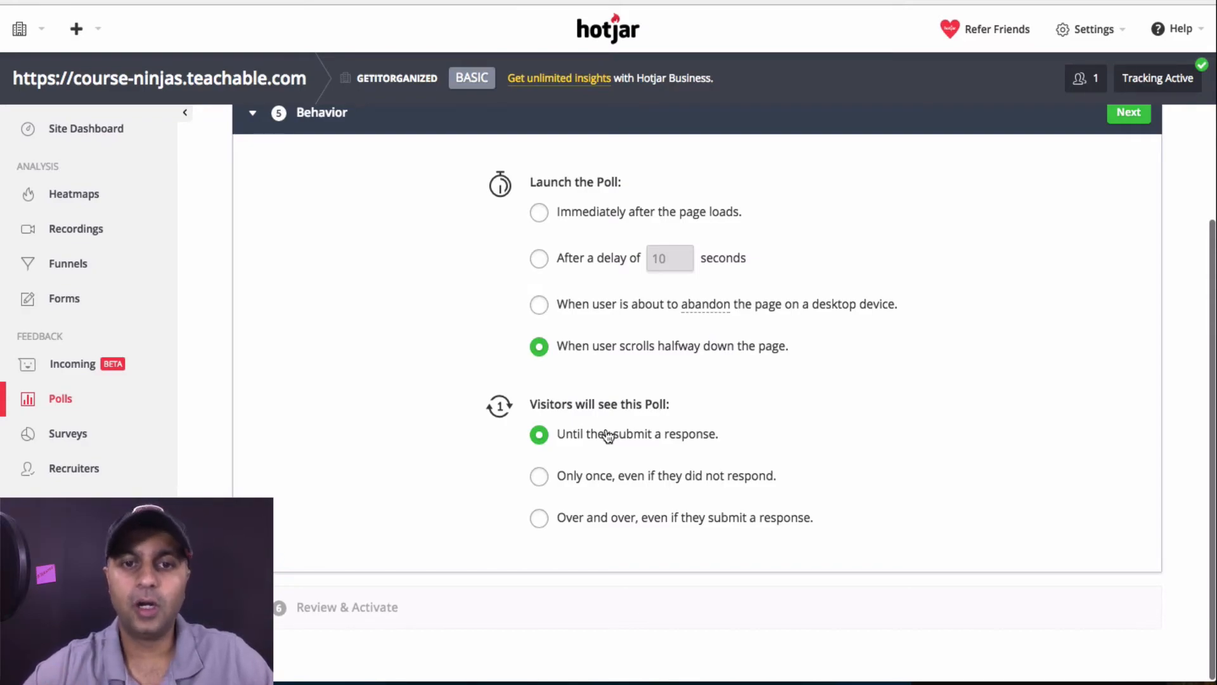
click(600, 481)
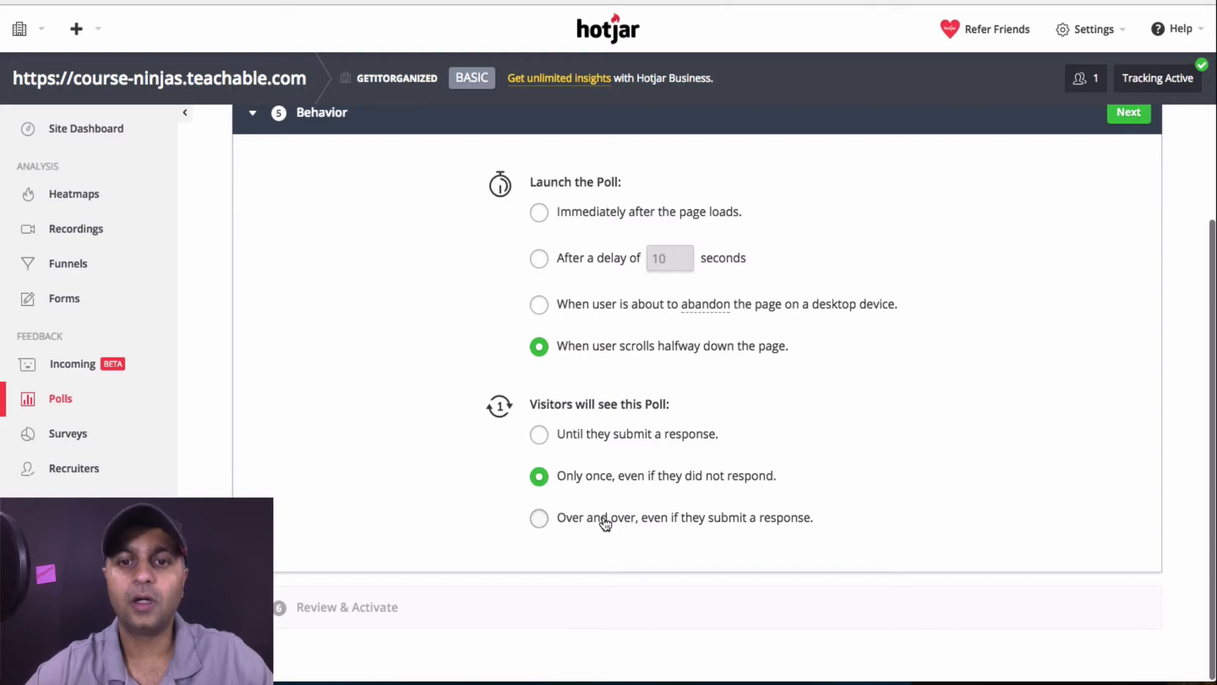
click(670, 443)
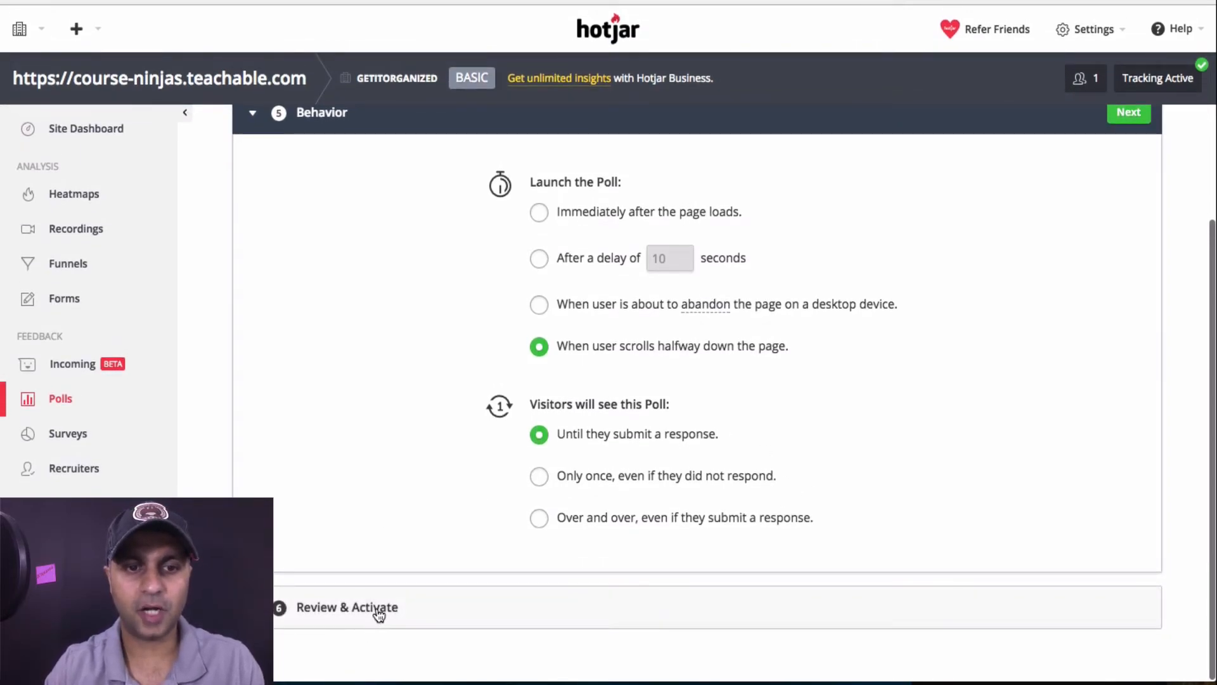
Set the Sales Page Poll status to Active and create it, then review the three-poll limit note
click(409, 619)
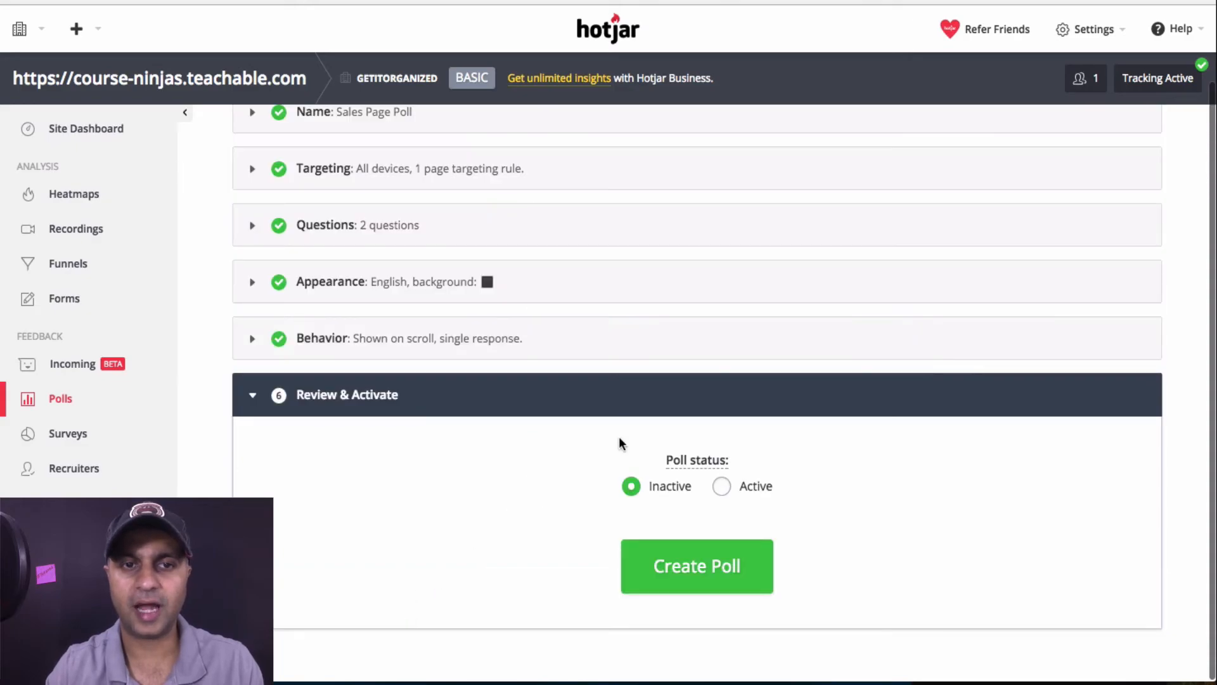
click(722, 487)
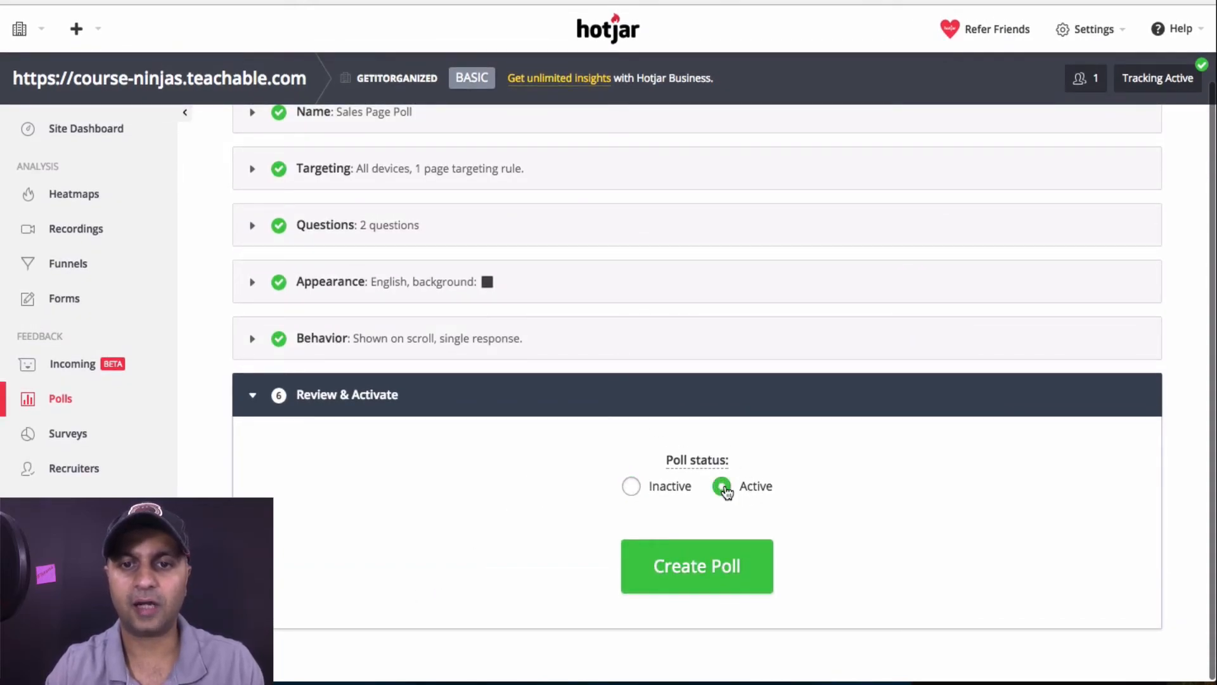
click(728, 570)
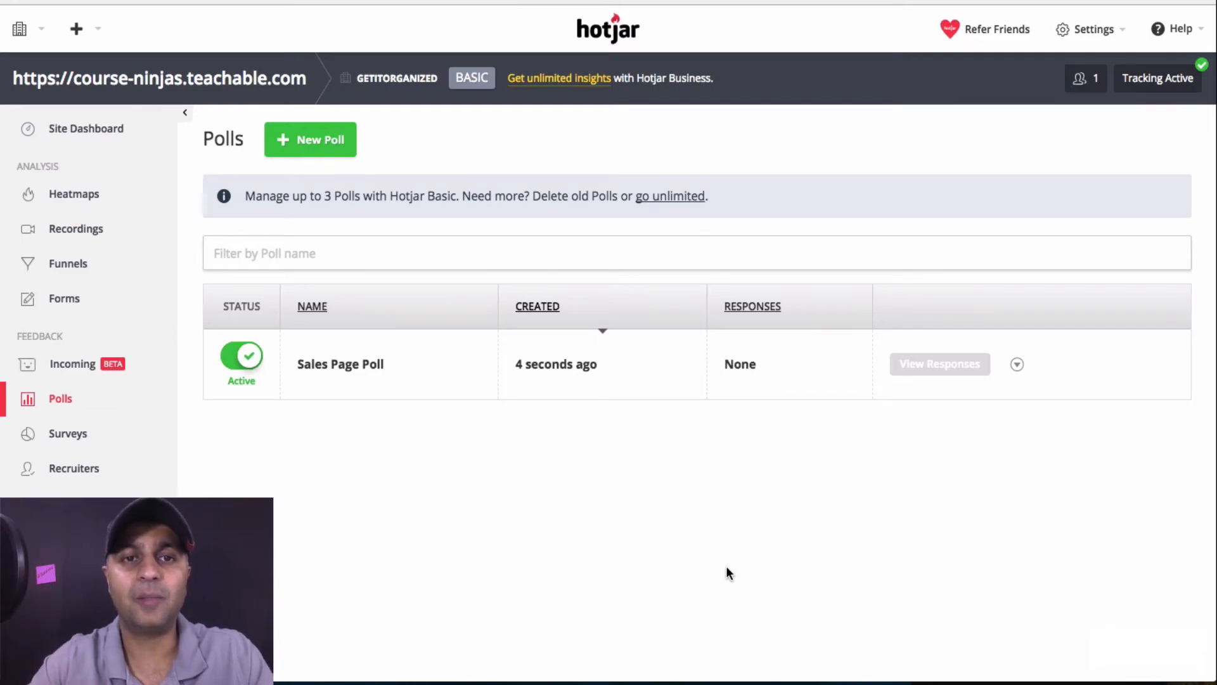
drag(300, 200, 485, 201)
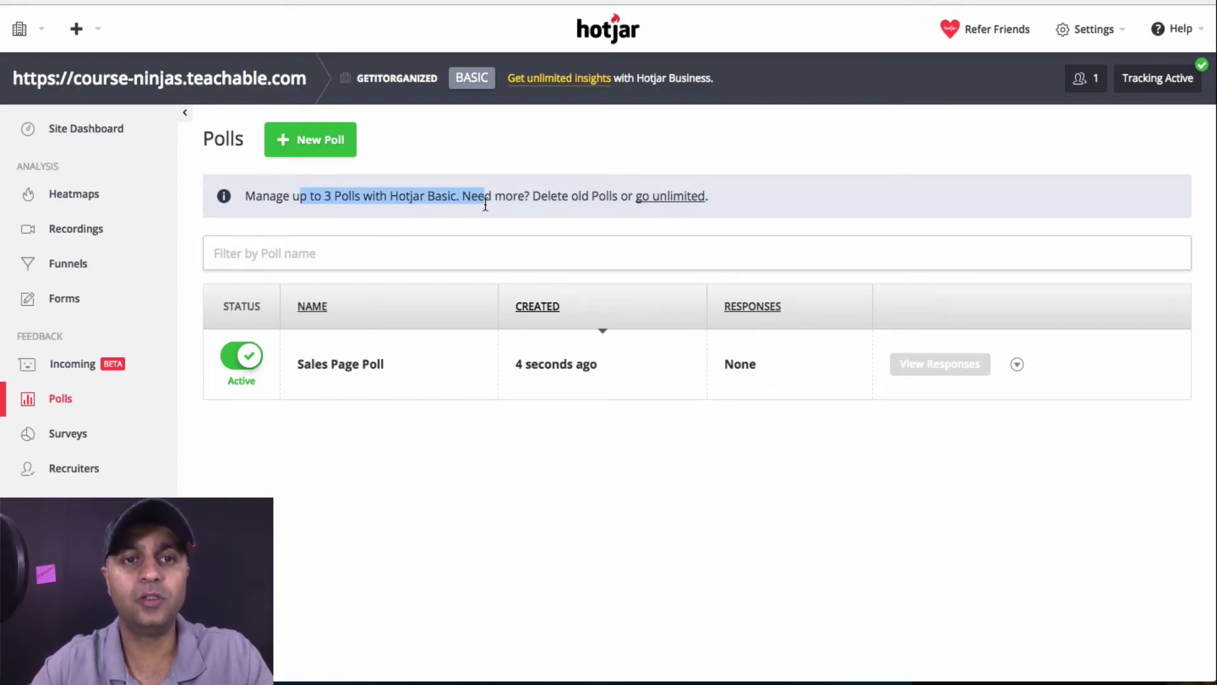
click(503, 477)
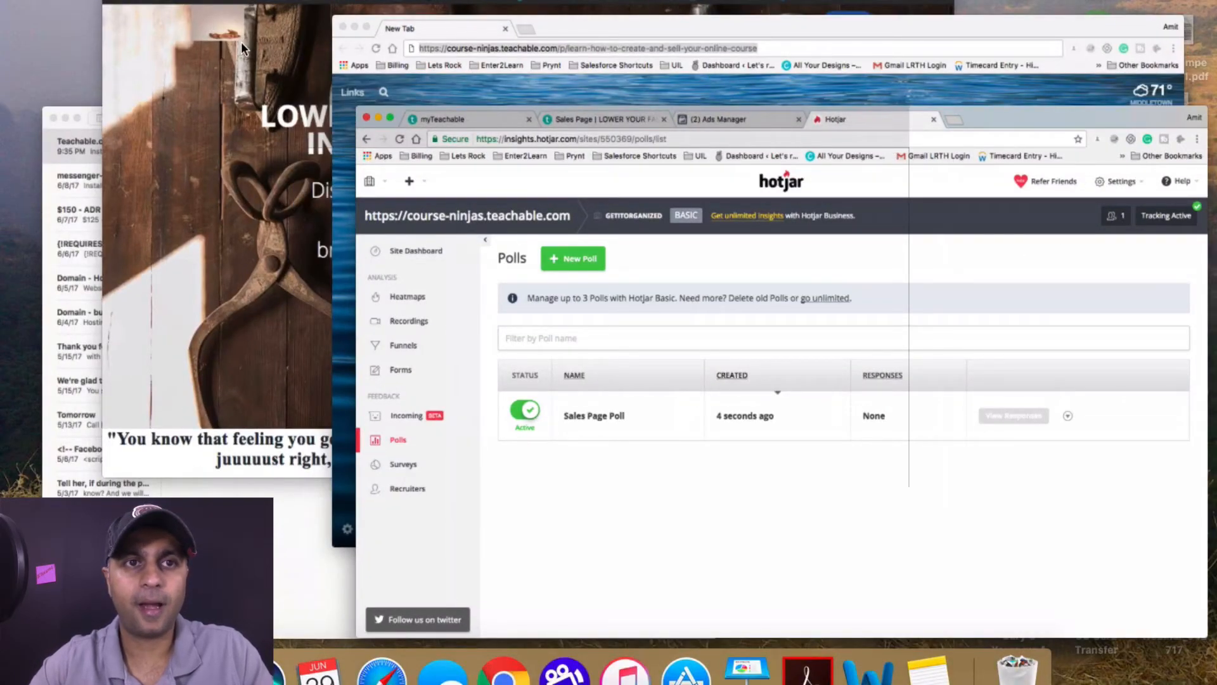
Bring the Teachable sales page window to full screen and scroll down until the poll appears
key(ctrl+Up)
click(562, 246)
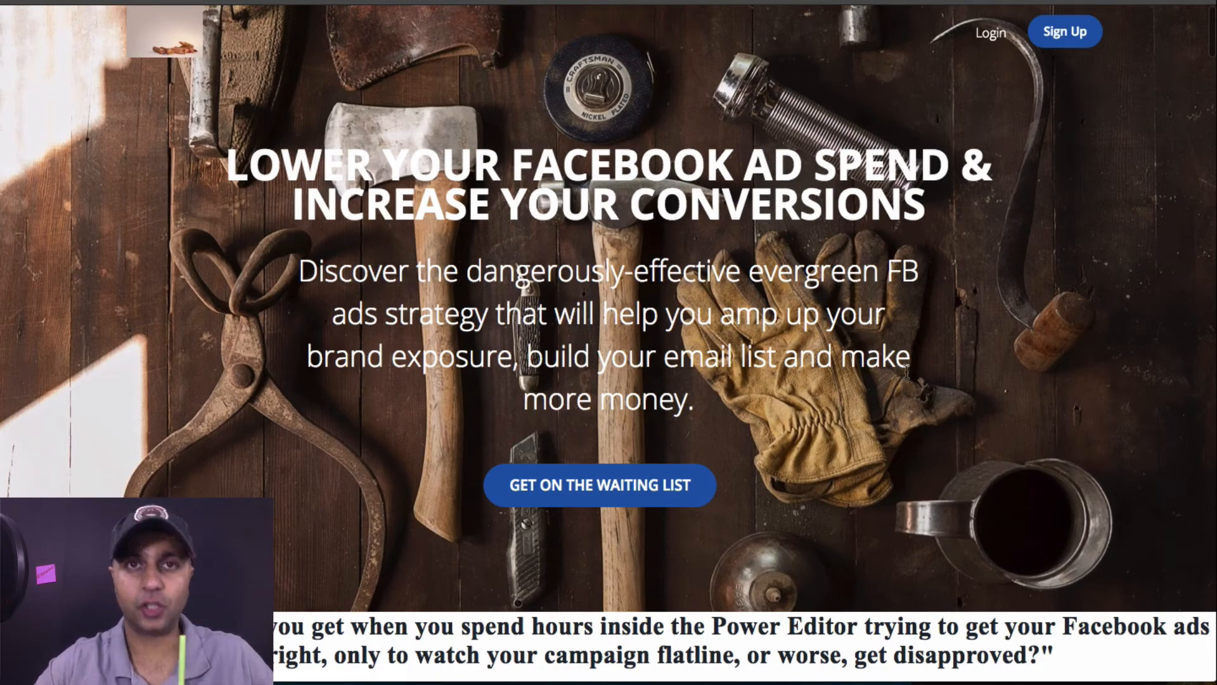
scroll(906, 373, down, 12)
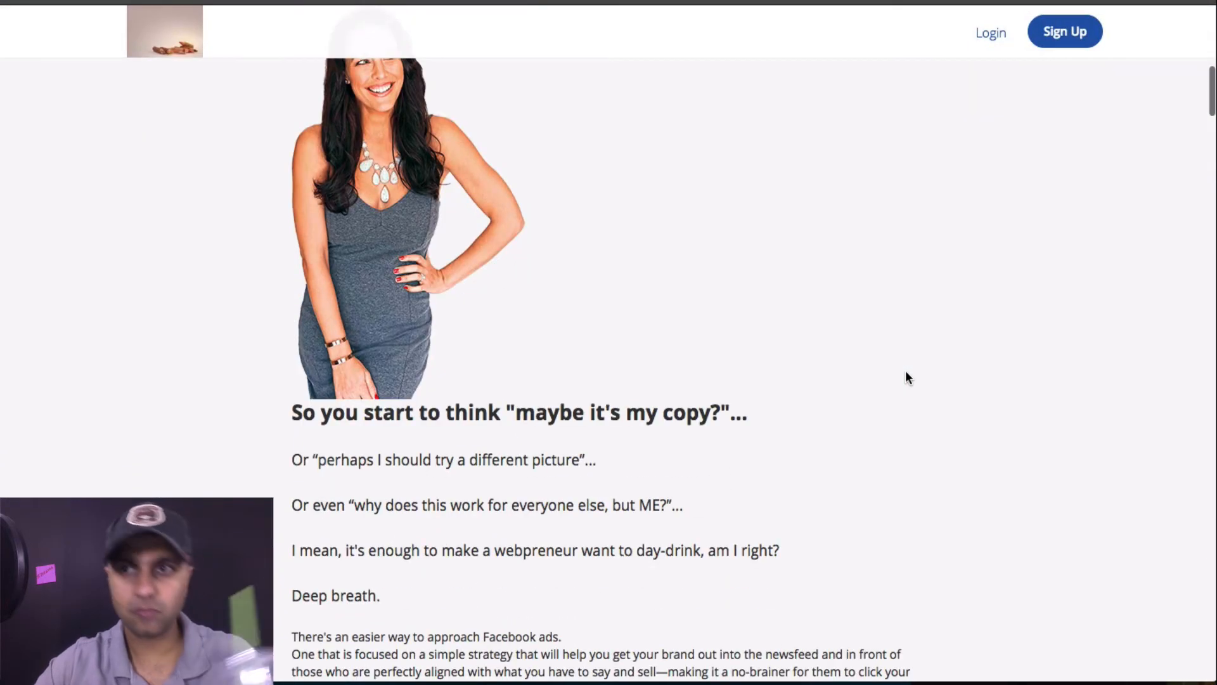
scroll(906, 377, down, 12)
scroll(905, 371, down, 6)
scroll(905, 370, down, 6)
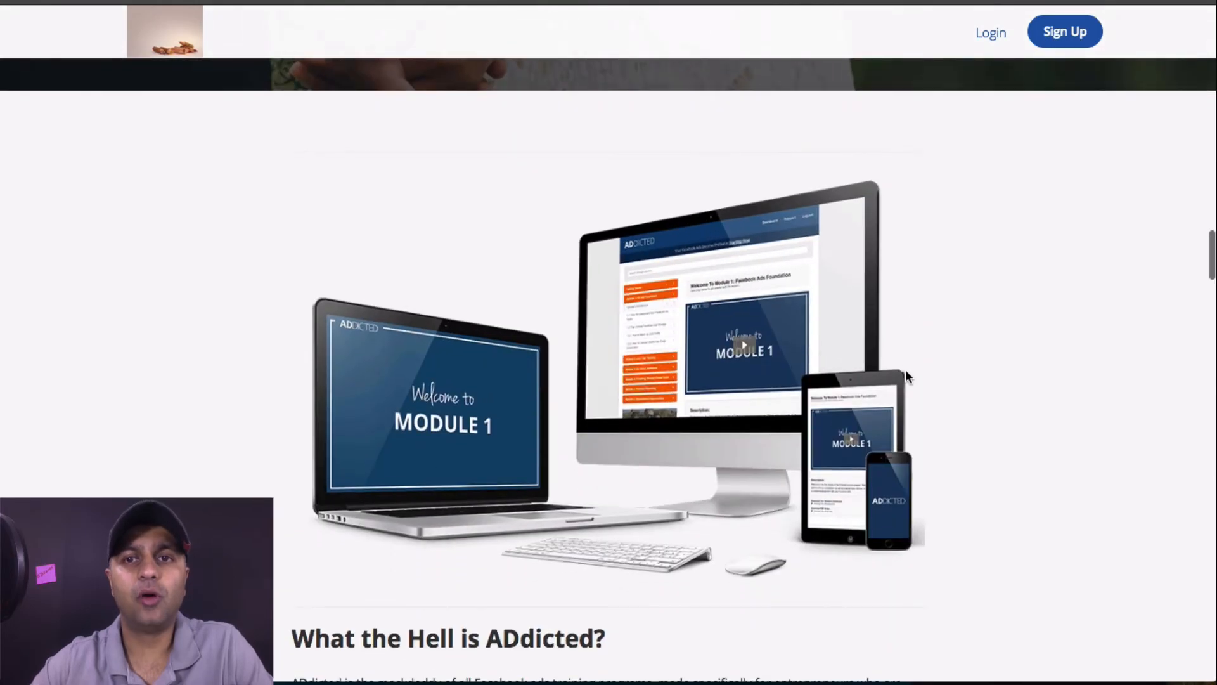
scroll(905, 376, down, 14)
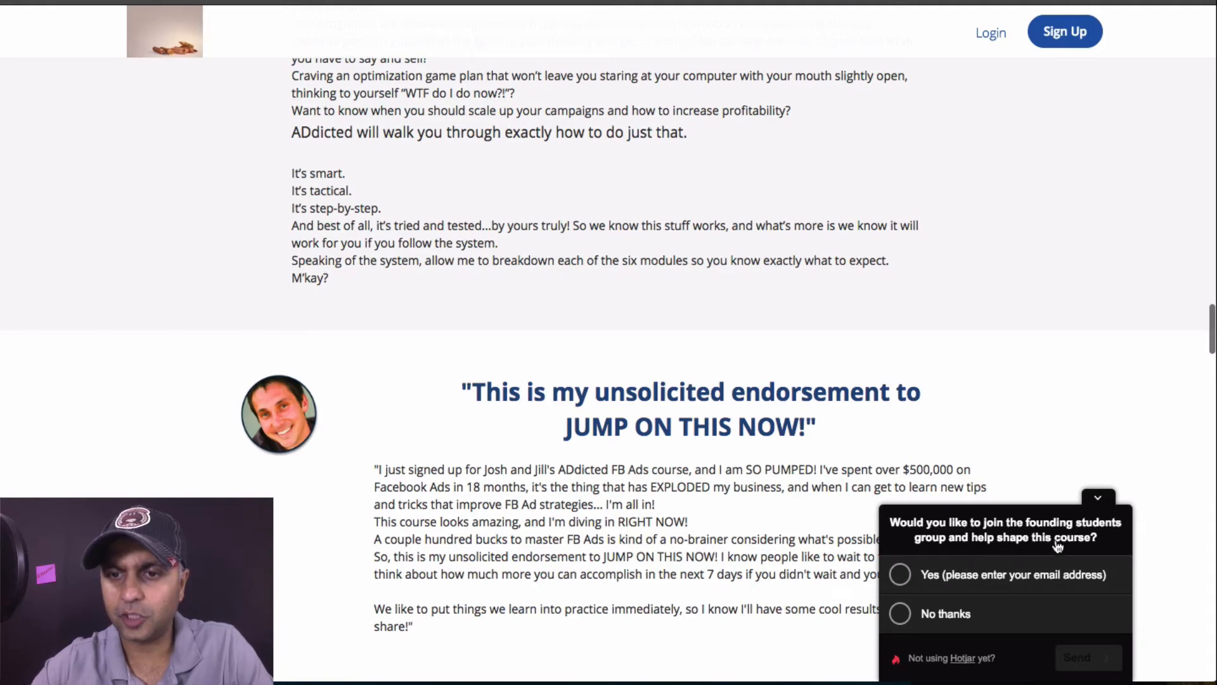
Answer Yes to joining the founding students and submit an email address
click(1007, 575)
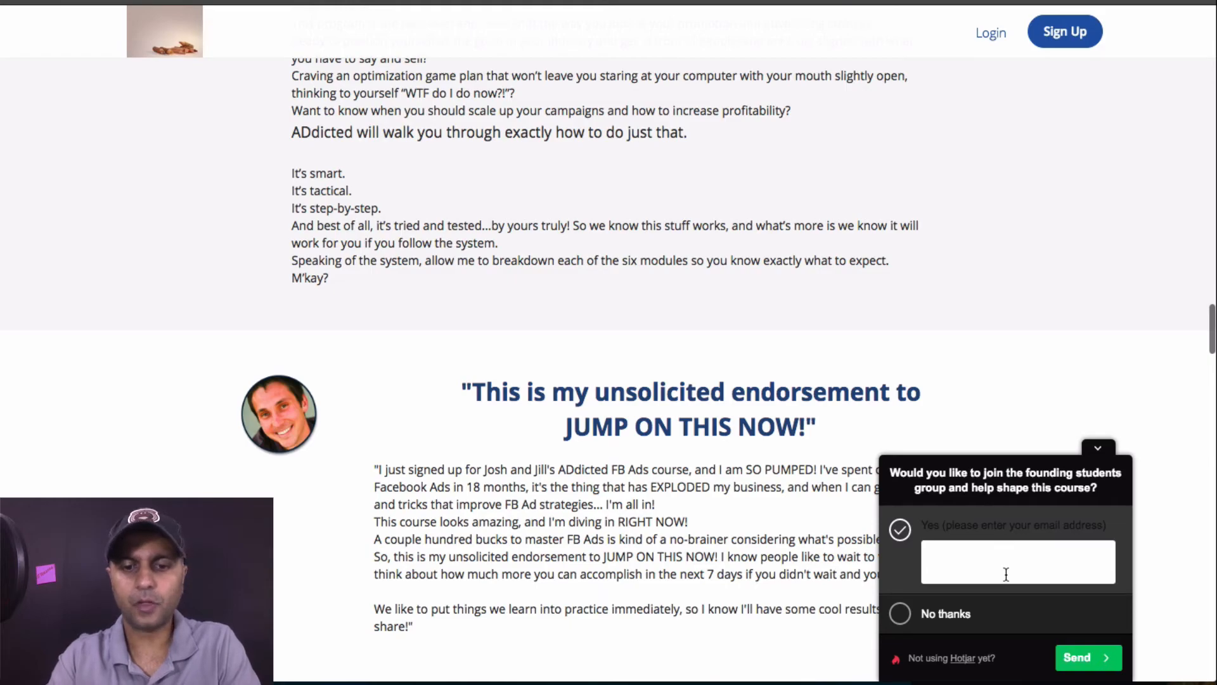
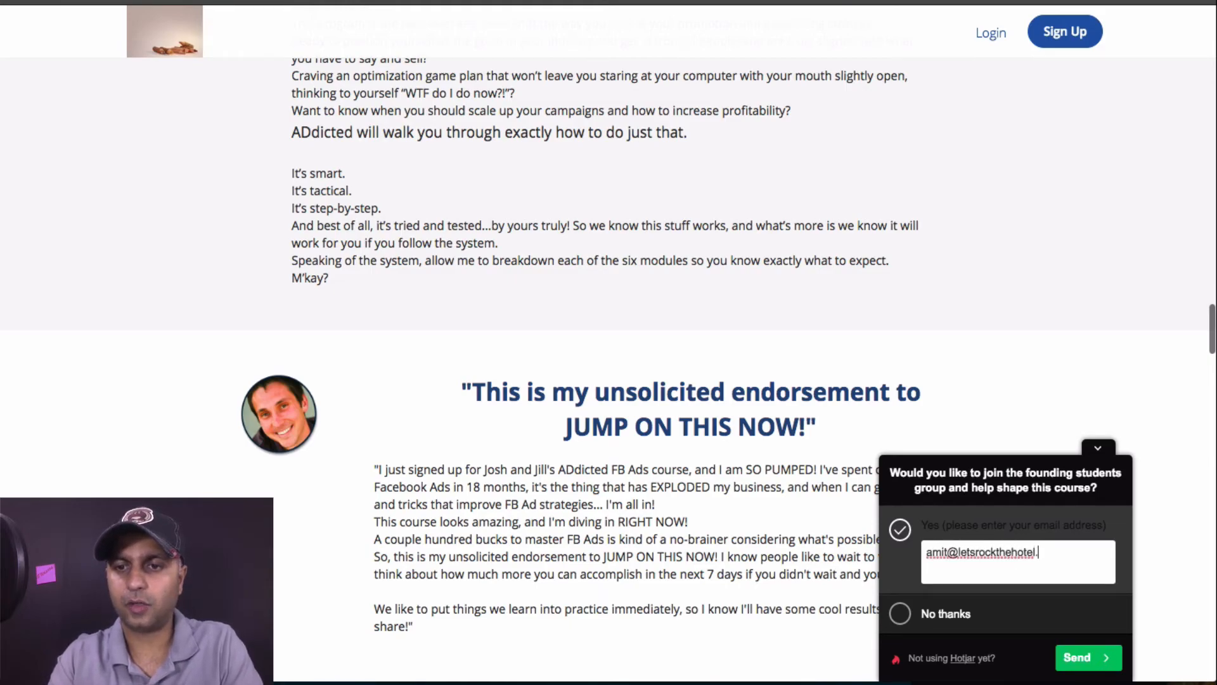
click(1103, 658)
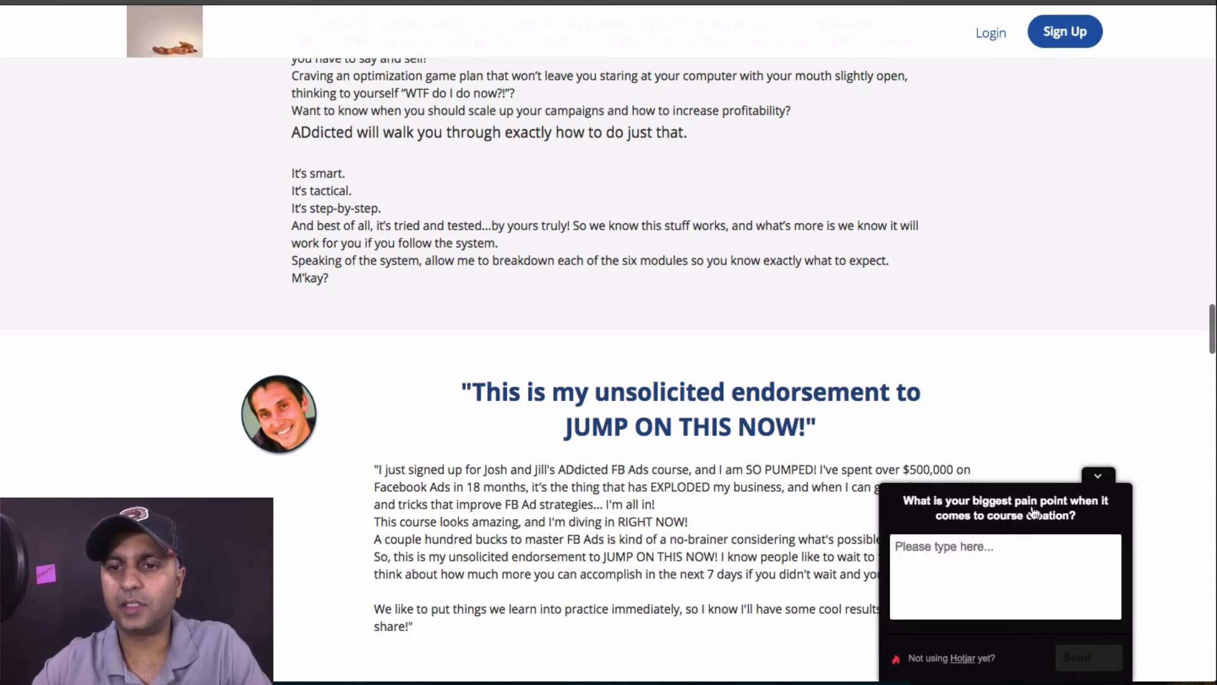
Send a pain-point answer about tech stuff and people not buying the course
click(1053, 561)
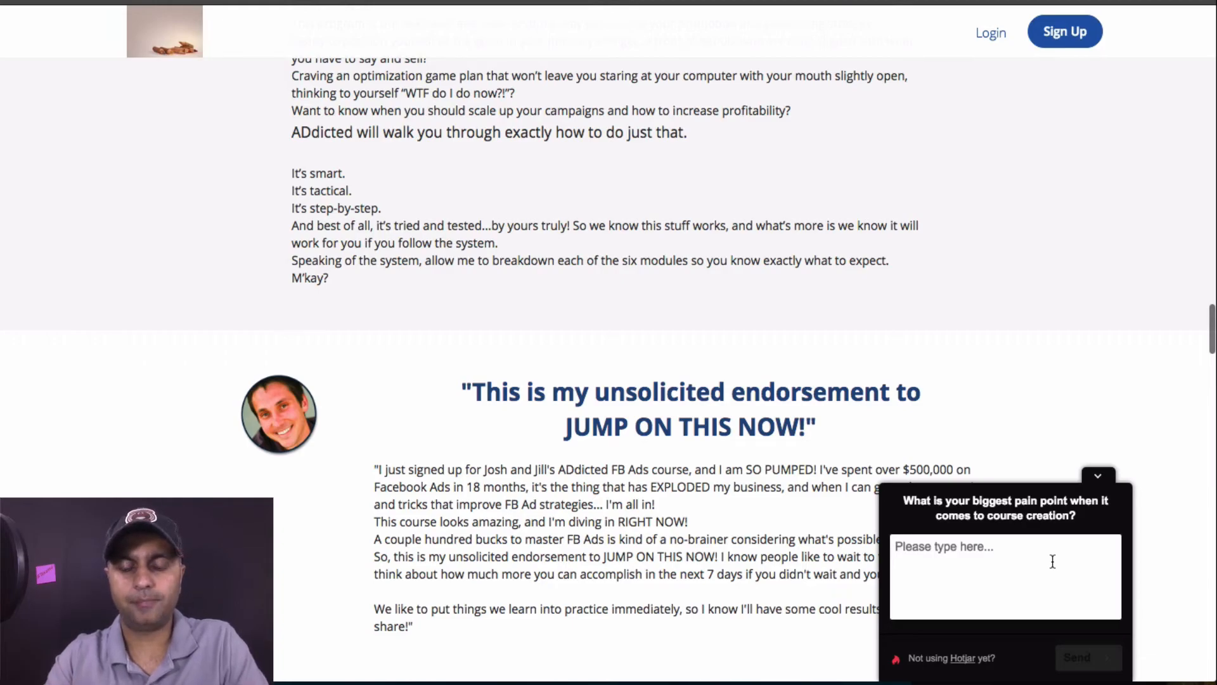
text(All )
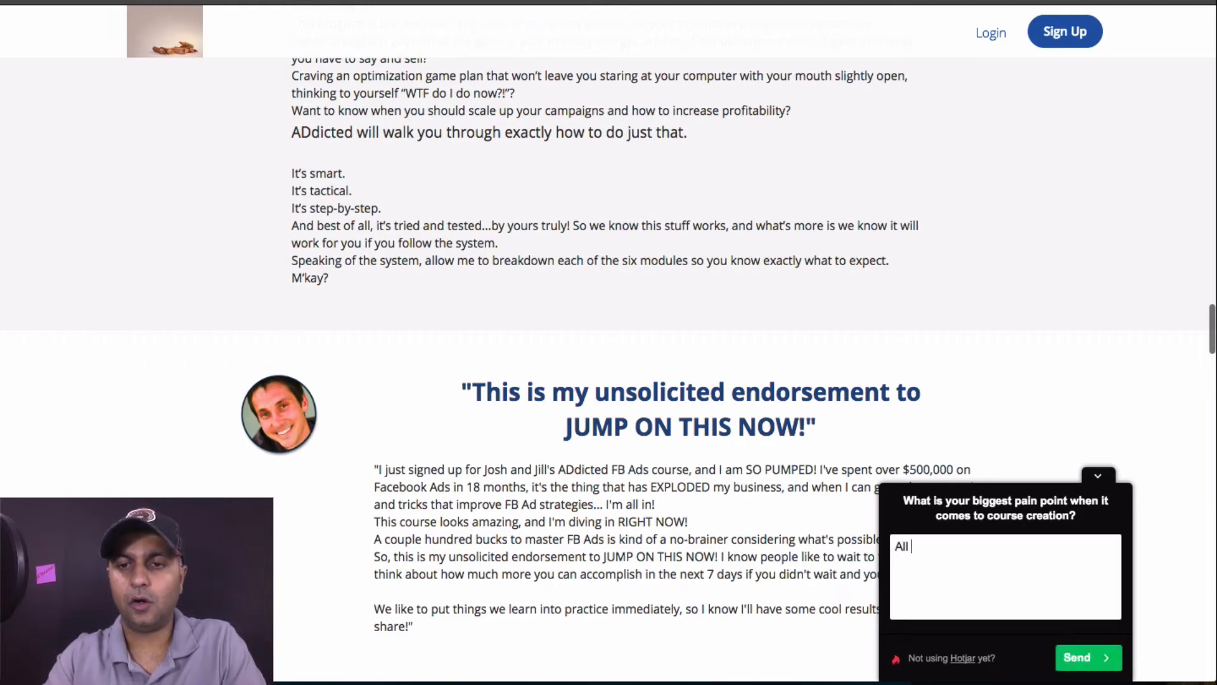
text(the tech stuff )
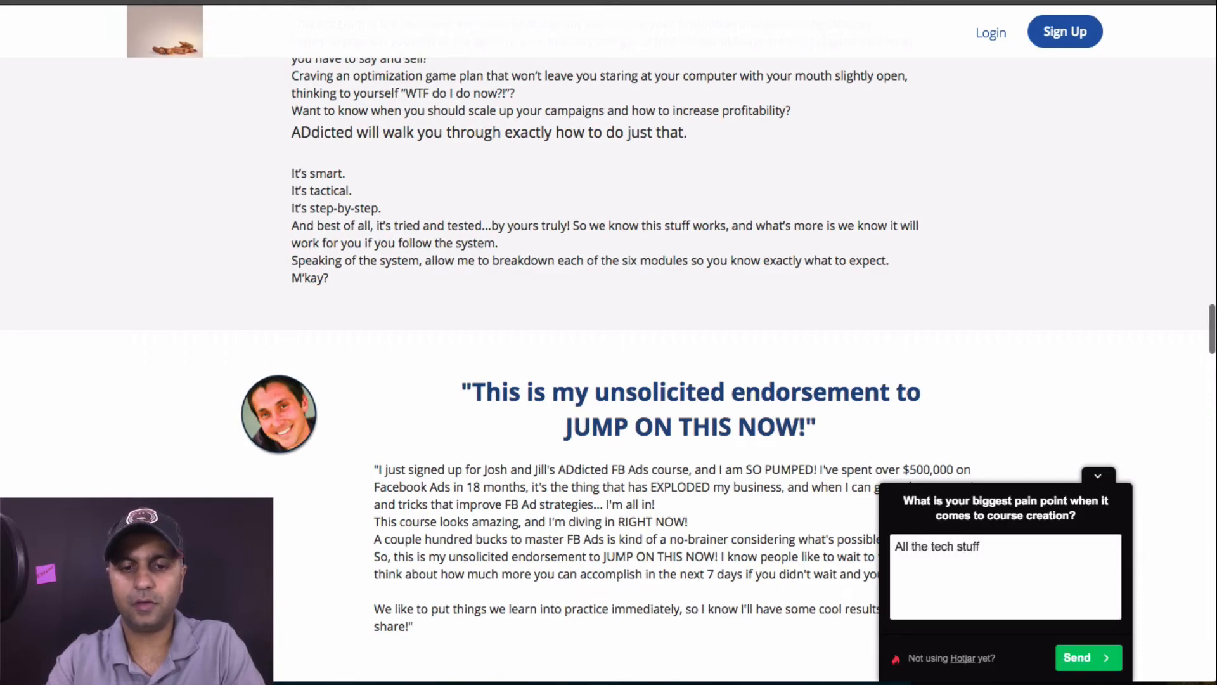
text(is my bigges)
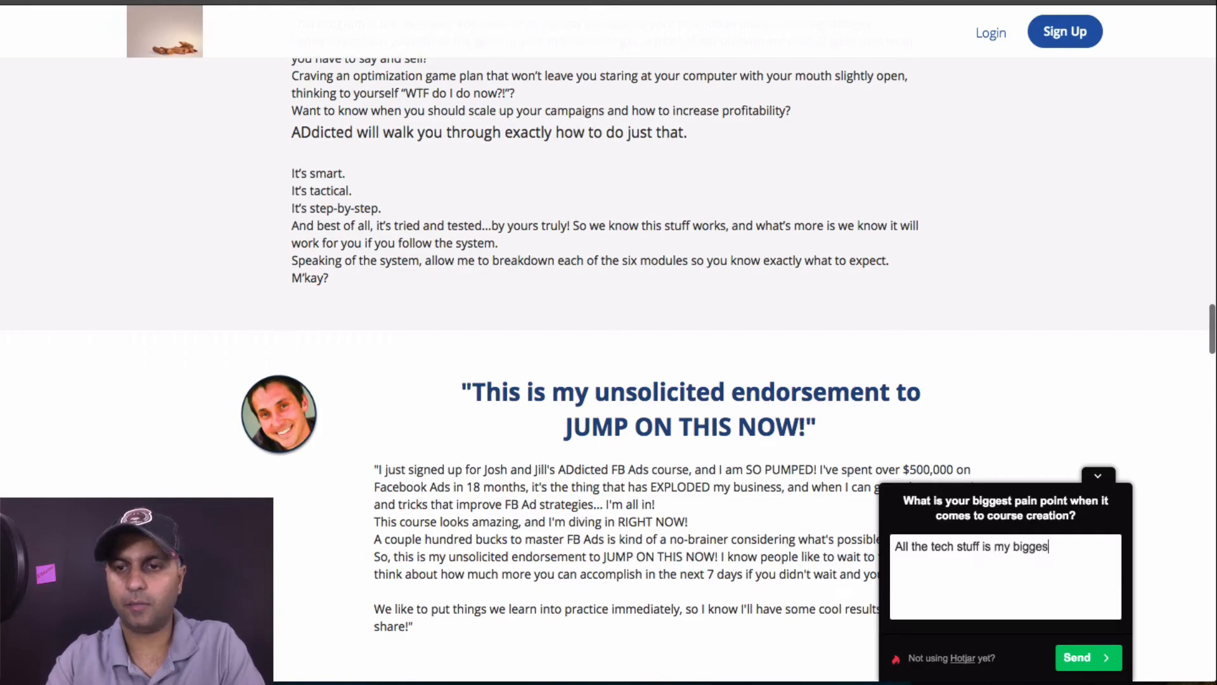
text(t pain point and )
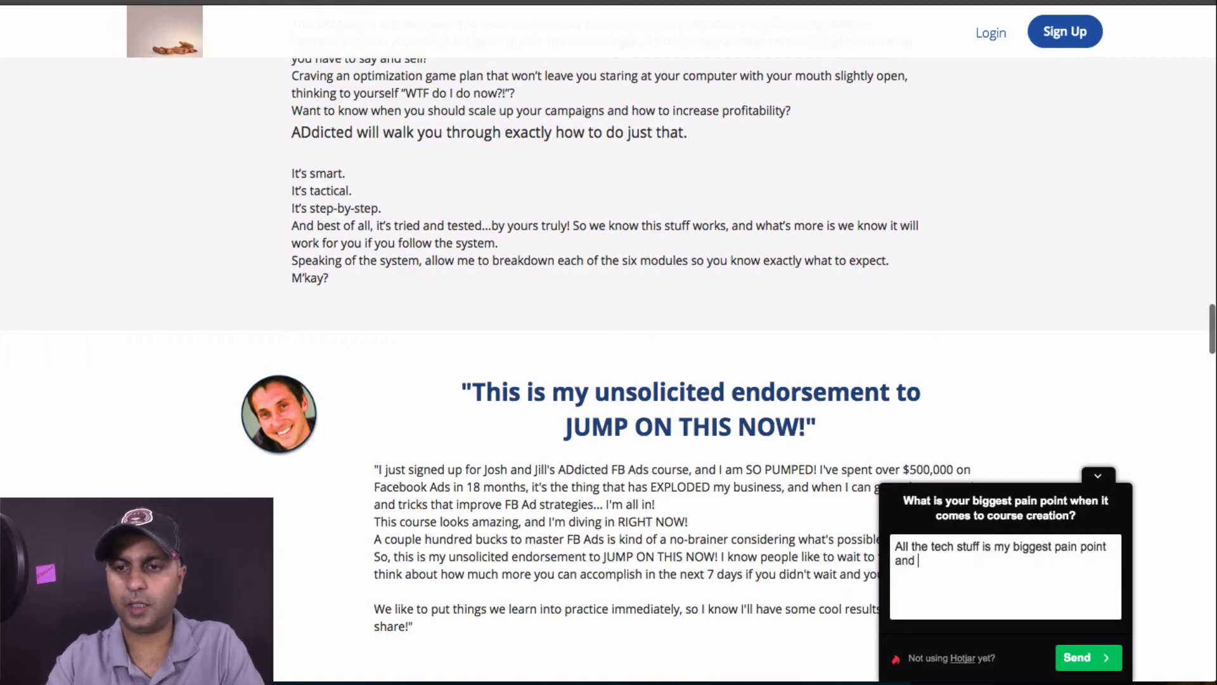
text(also people not )
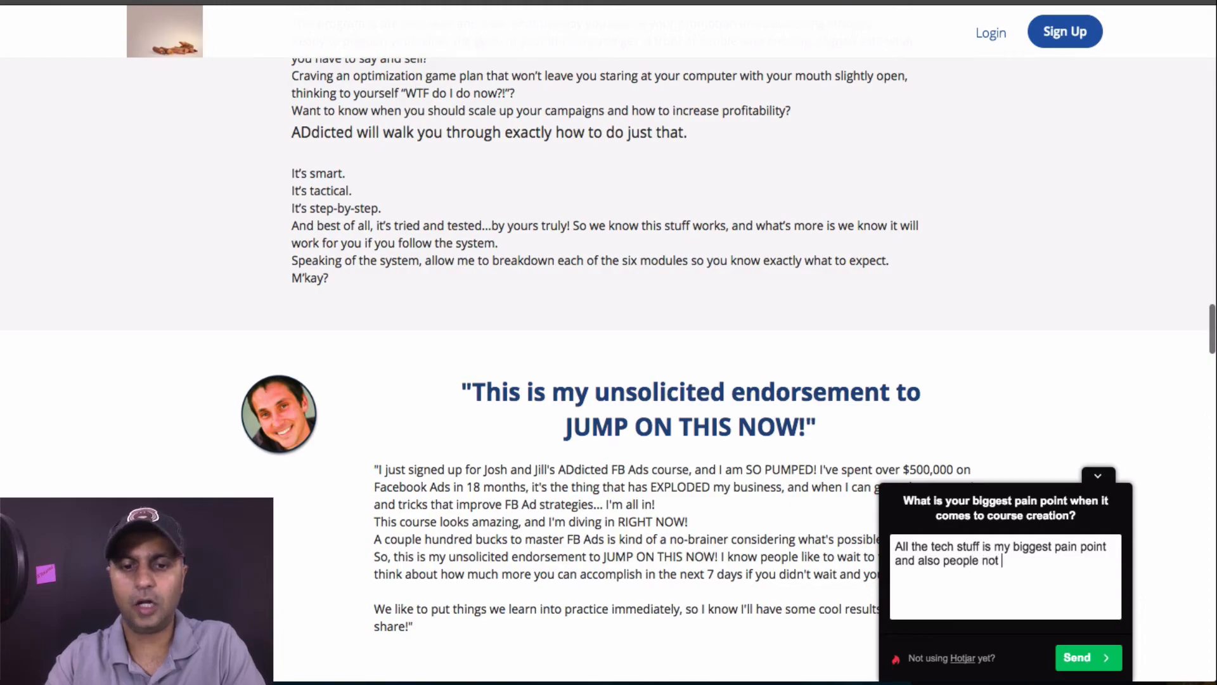
text(buying)
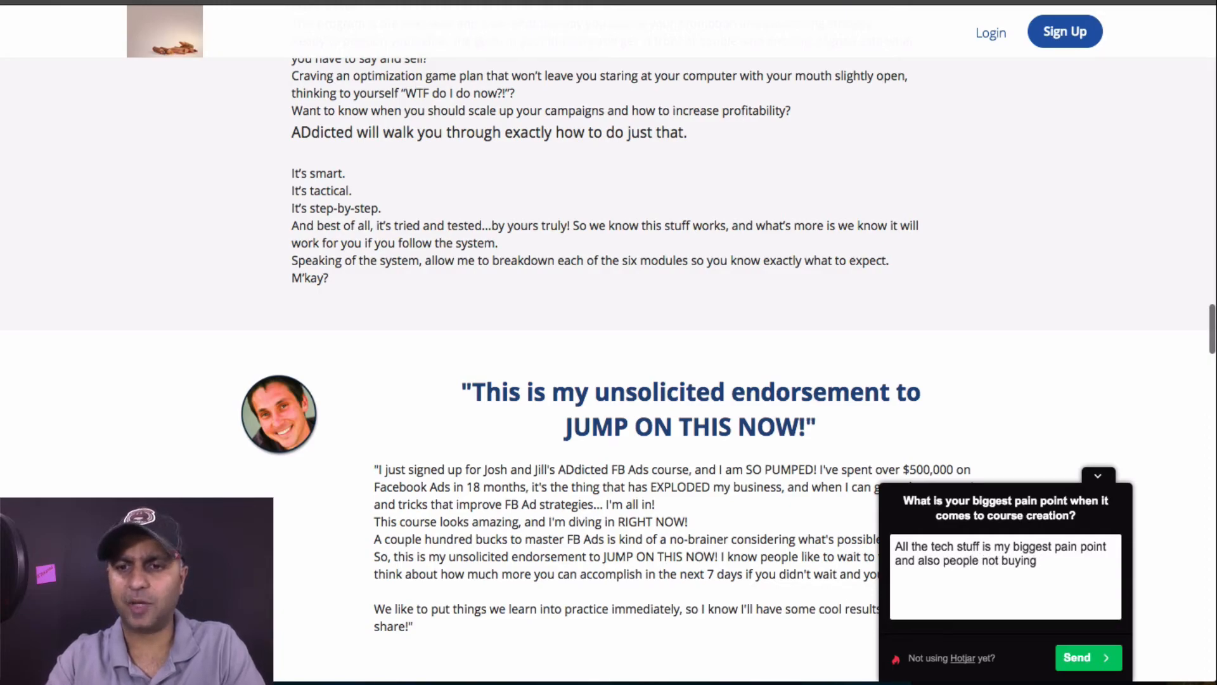
text( i my cour)
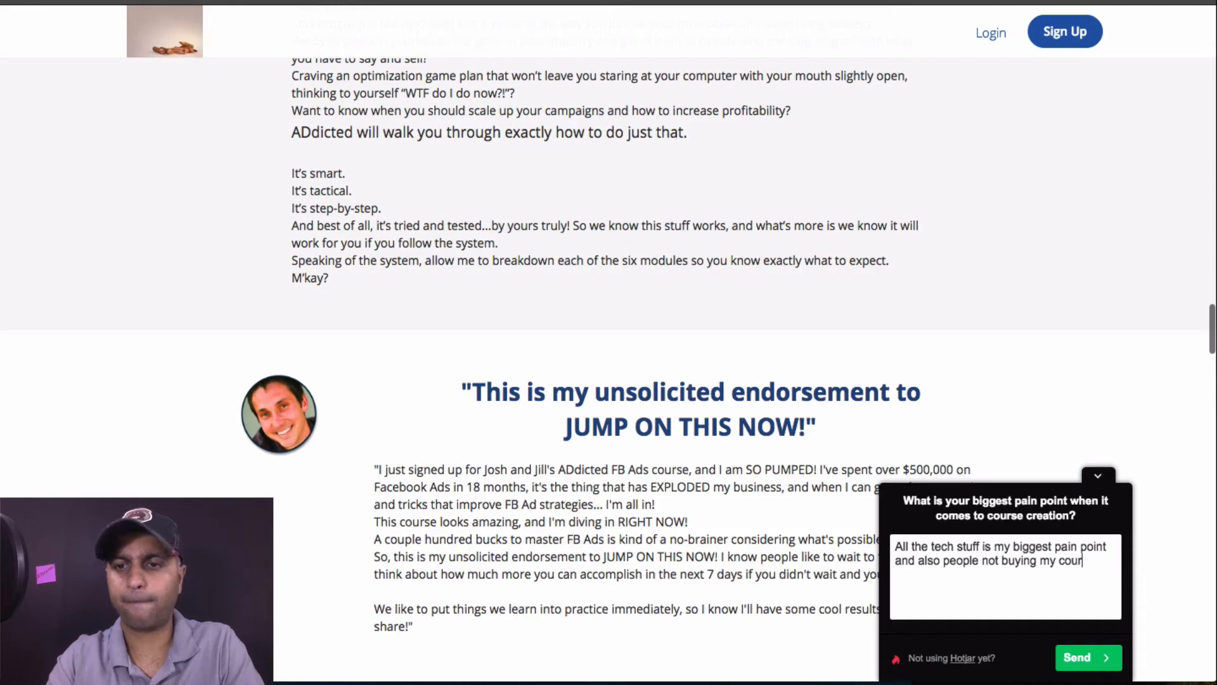
text(se is my biggest pain)
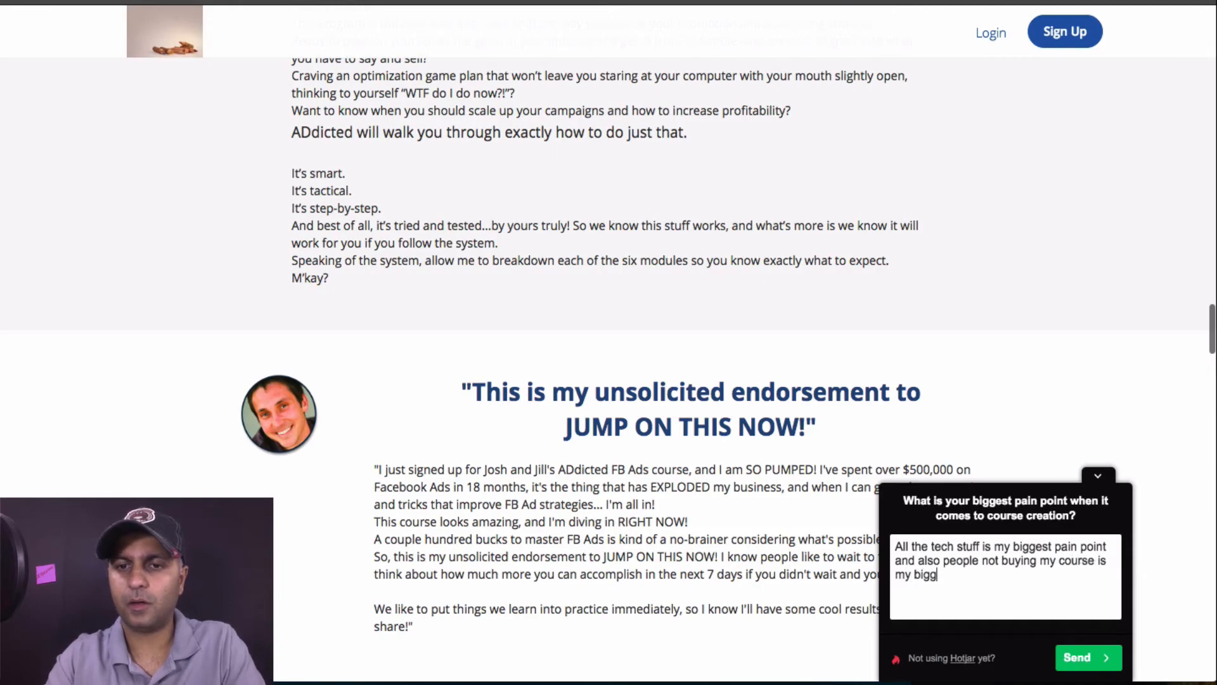
text( point.)
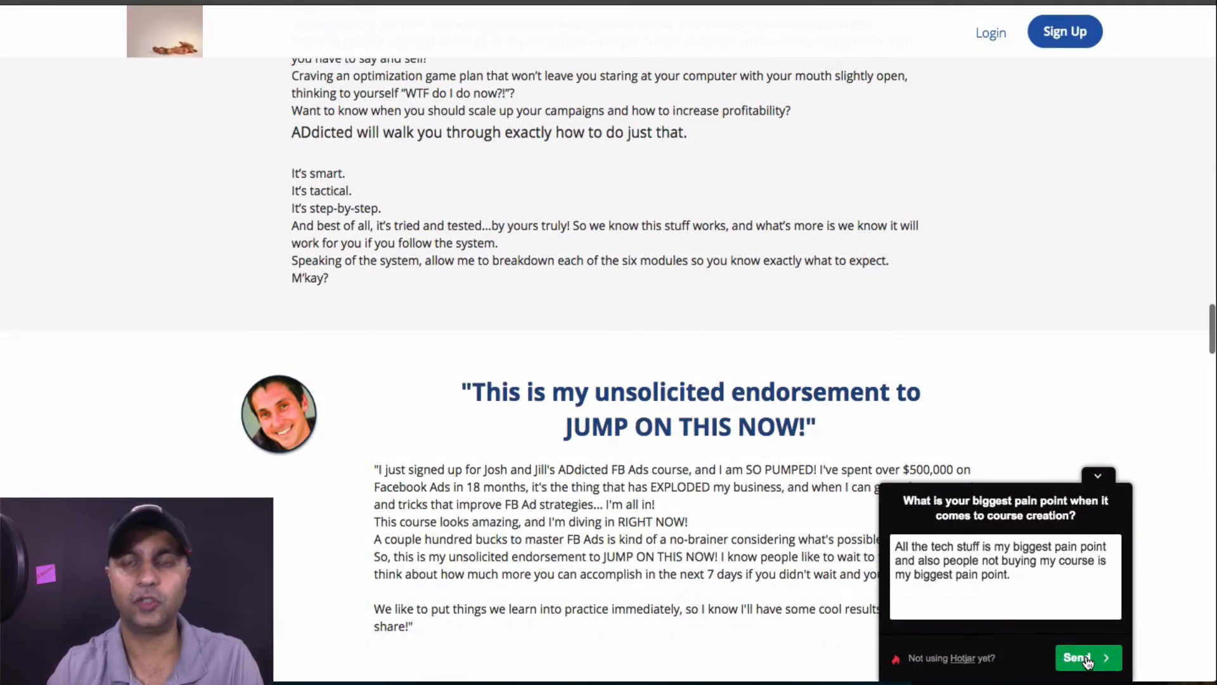
click(1103, 659)
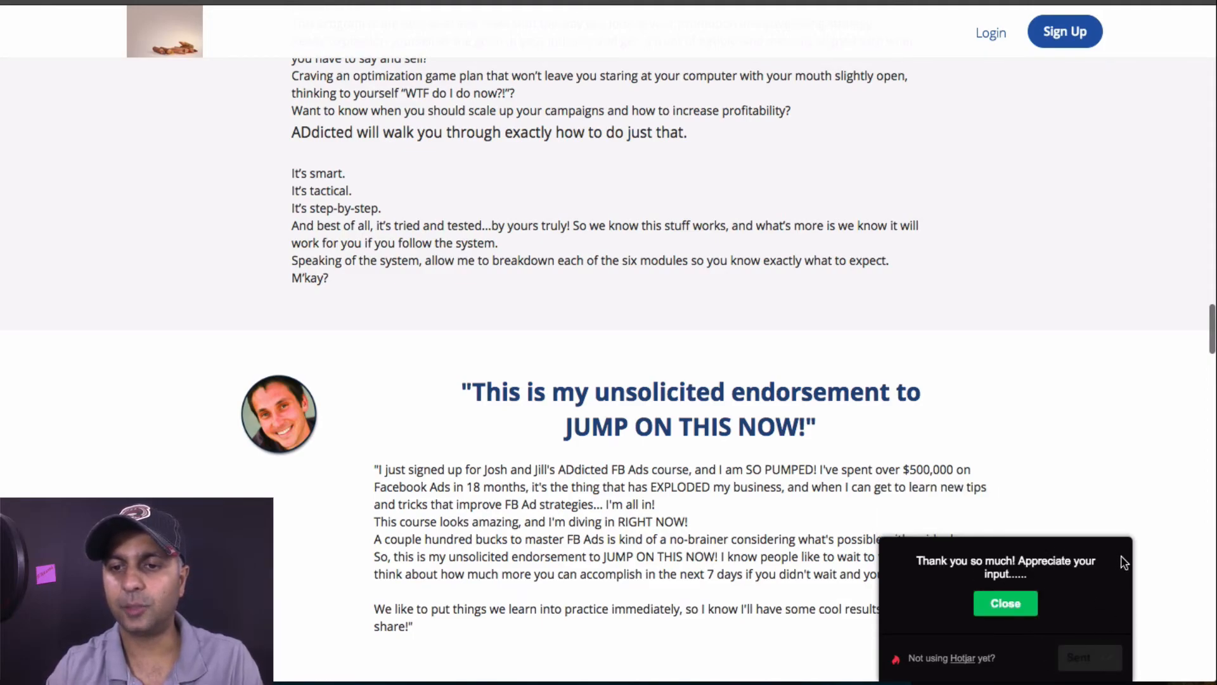
Close the thank-you message and switch back to the Hotjar Polls window
click(1014, 608)
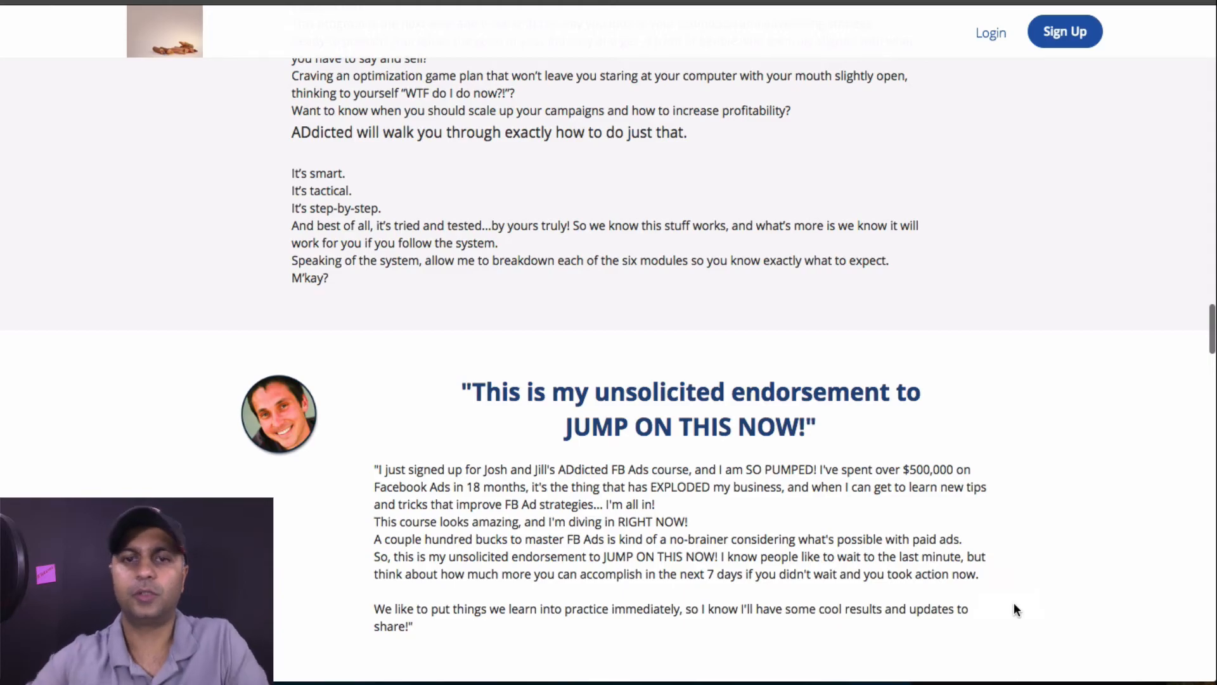
scroll(1015, 609, down, 15)
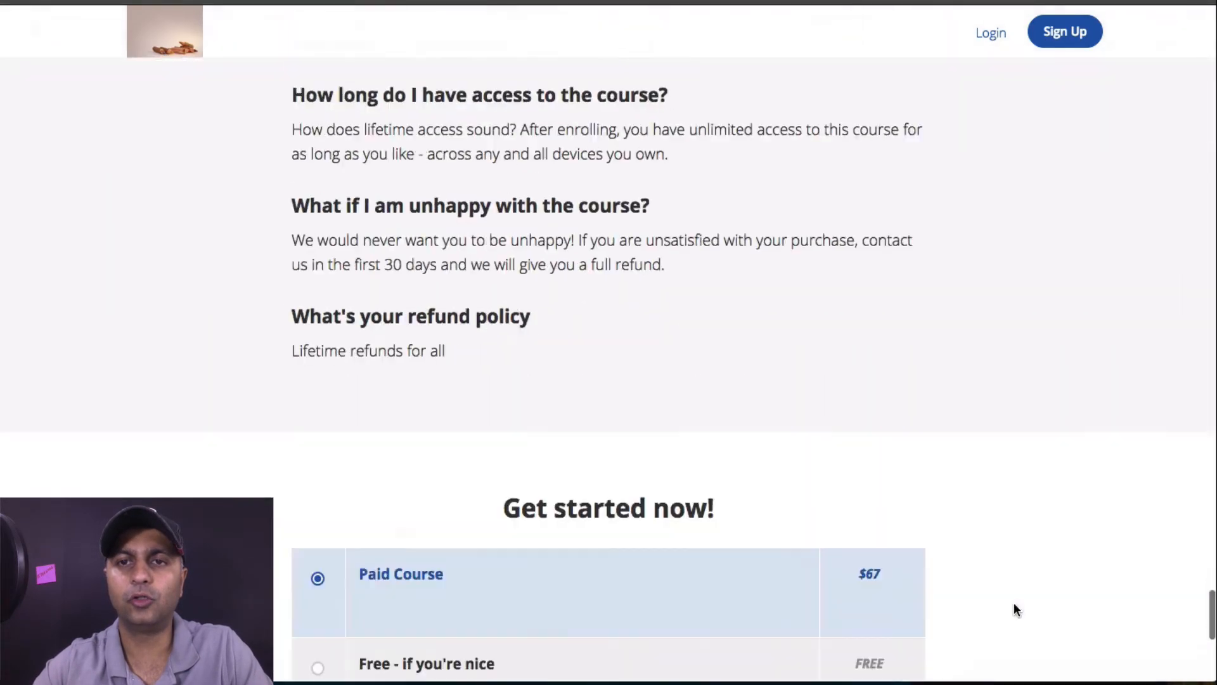
scroll(1014, 606, up, 10)
right_click(1013, 606)
click(969, 361)
scroll(965, 355, up, 10)
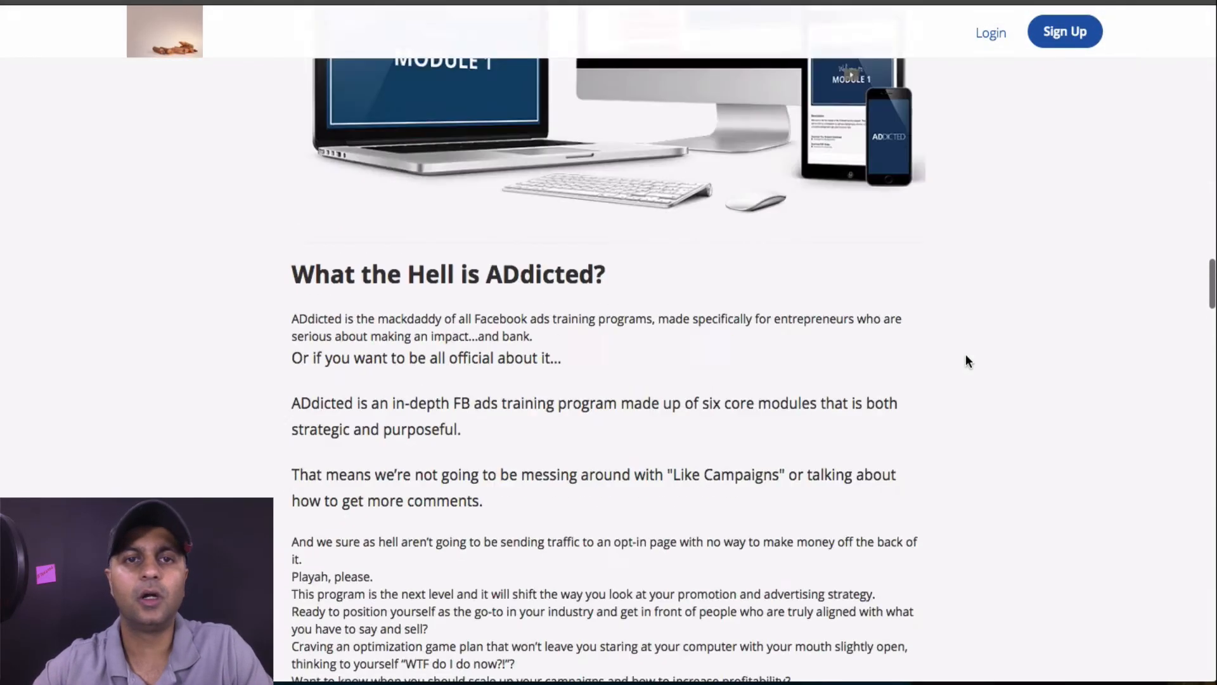
key(ctrl+Up)
click(565, 84)
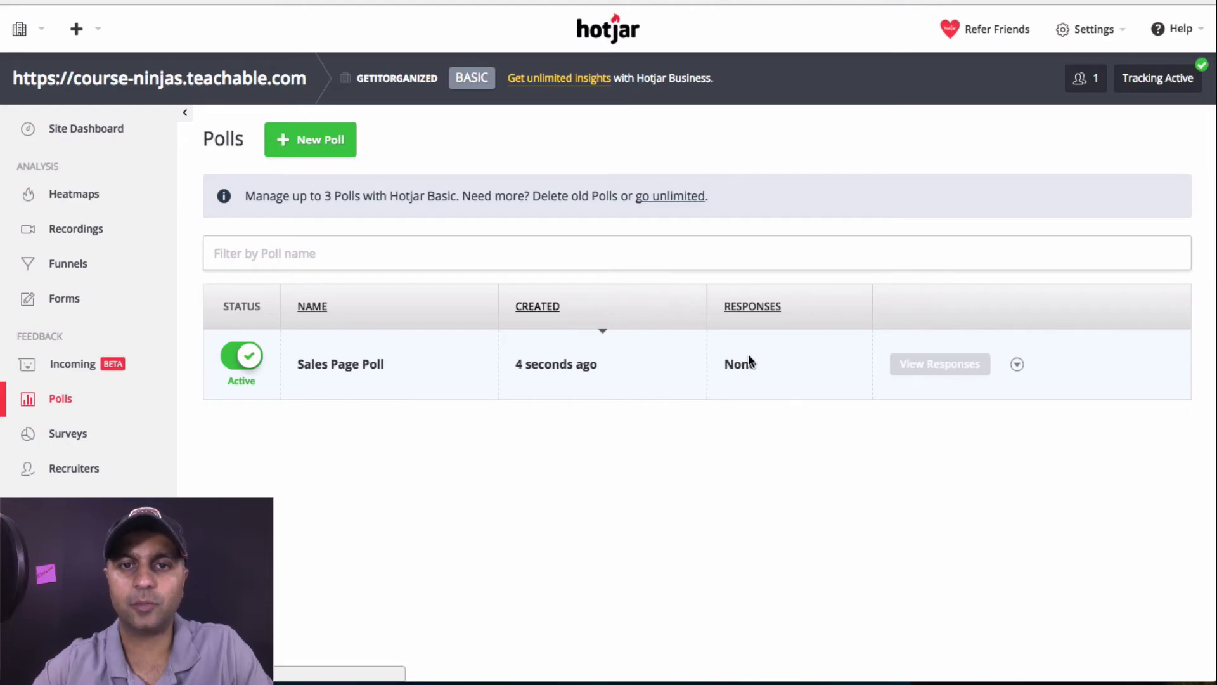
Reload the polls and open the Sales Page Poll replies to read the test response
key(super+r)
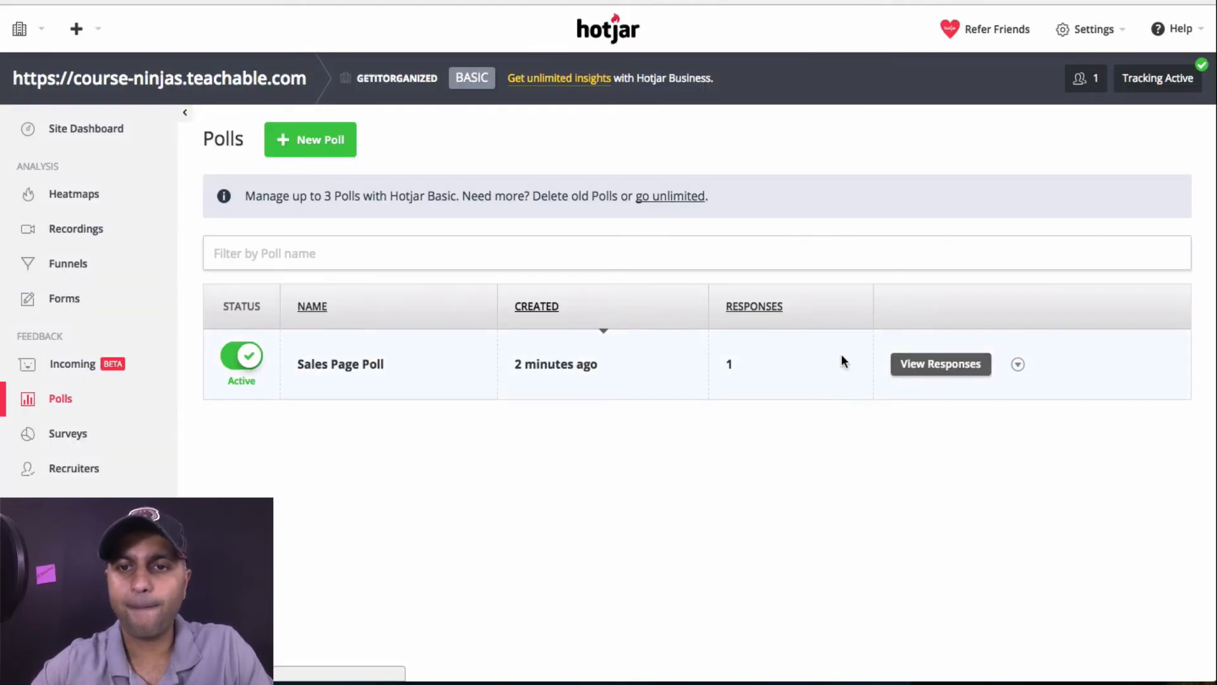
click(913, 364)
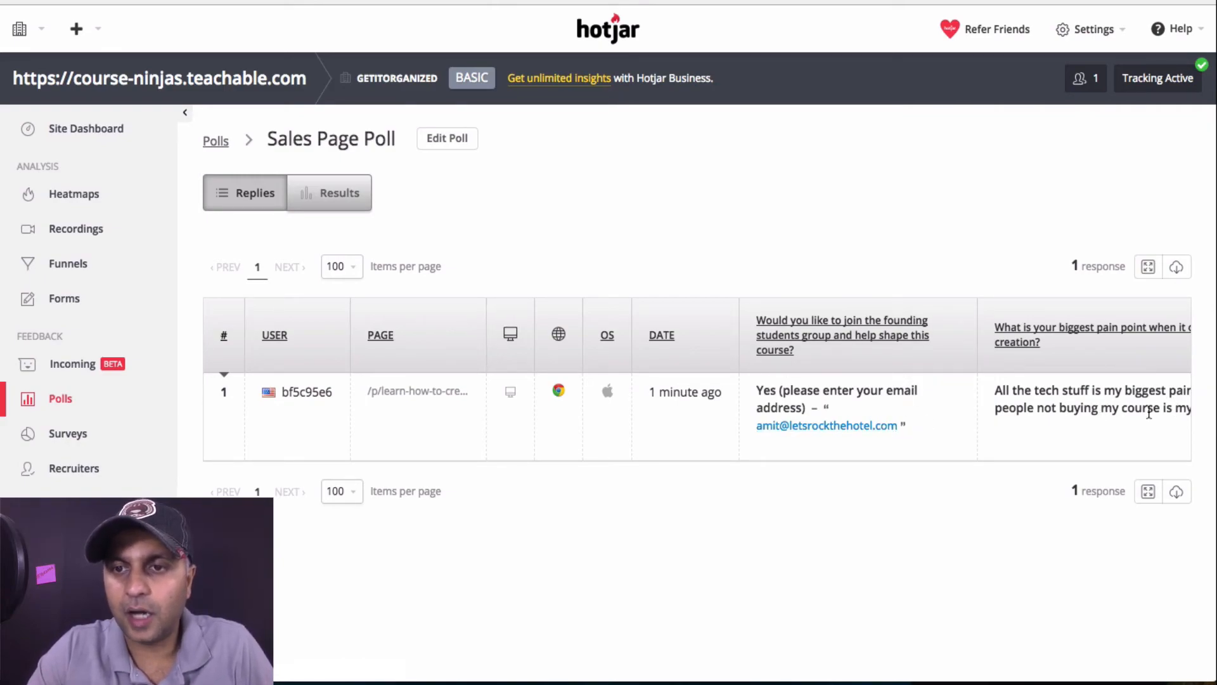
scroll(1086, 426, right, 1)
scroll(1084, 420, right, 5)
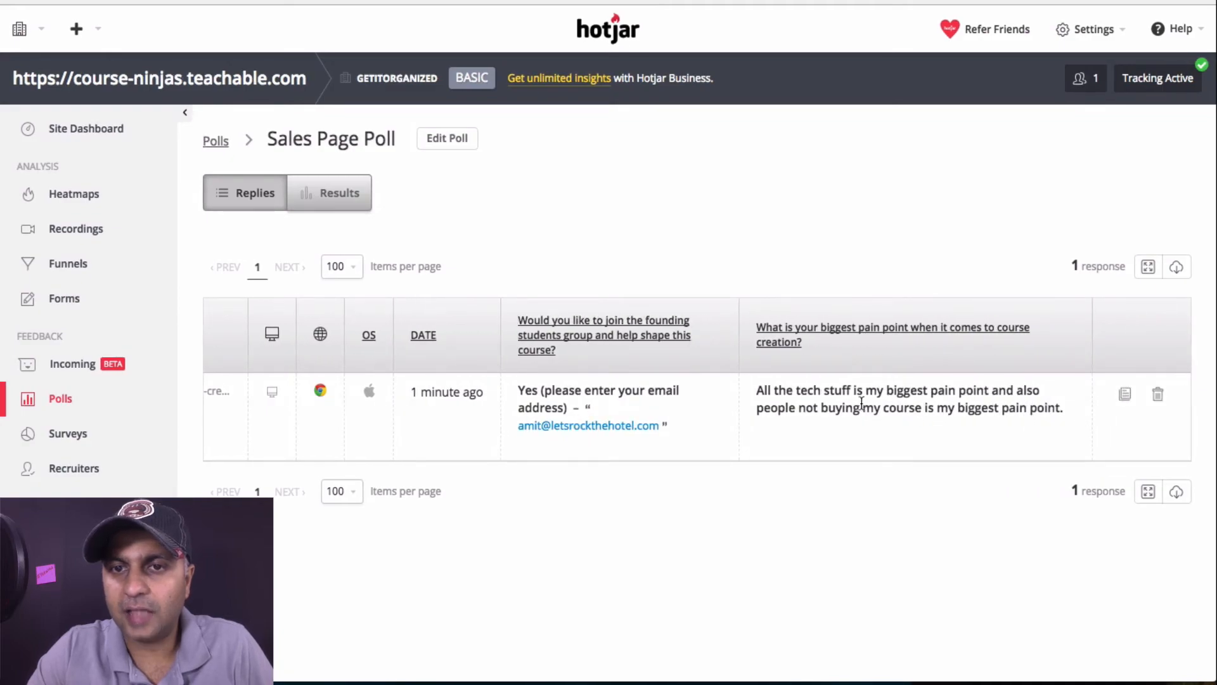
drag(774, 390, 1083, 408)
scroll(926, 419, left, 5)
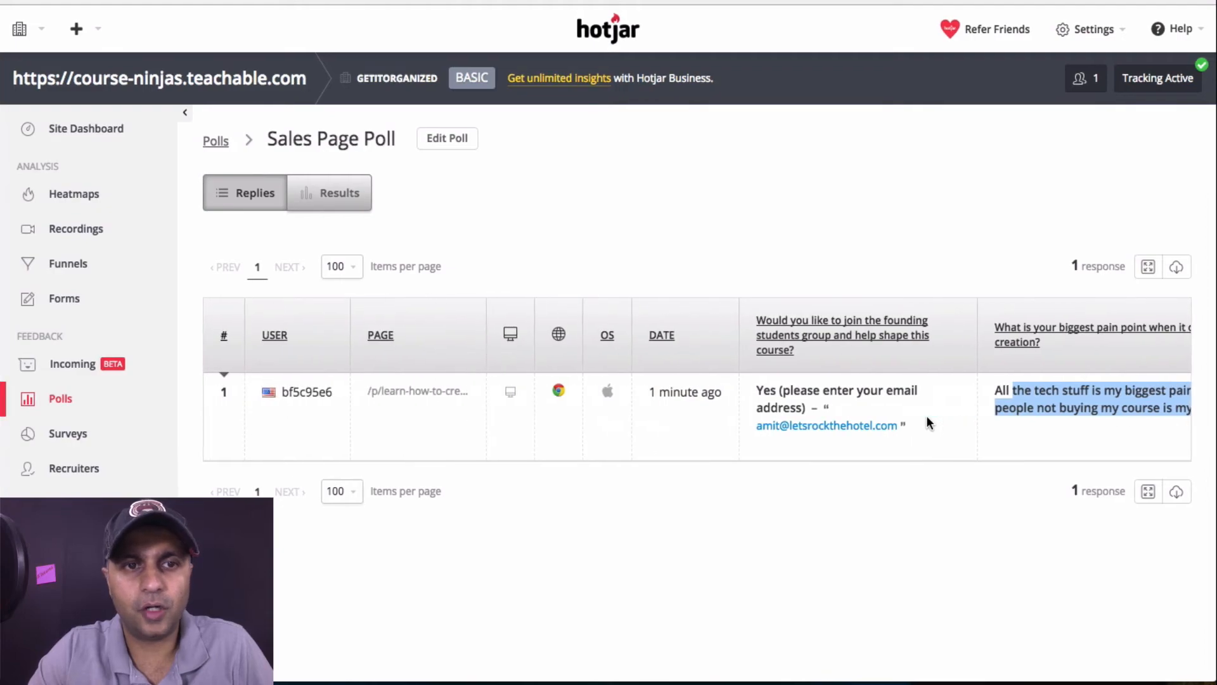
Download the poll replies as a CSV file, then go to Recordings
click(1177, 269)
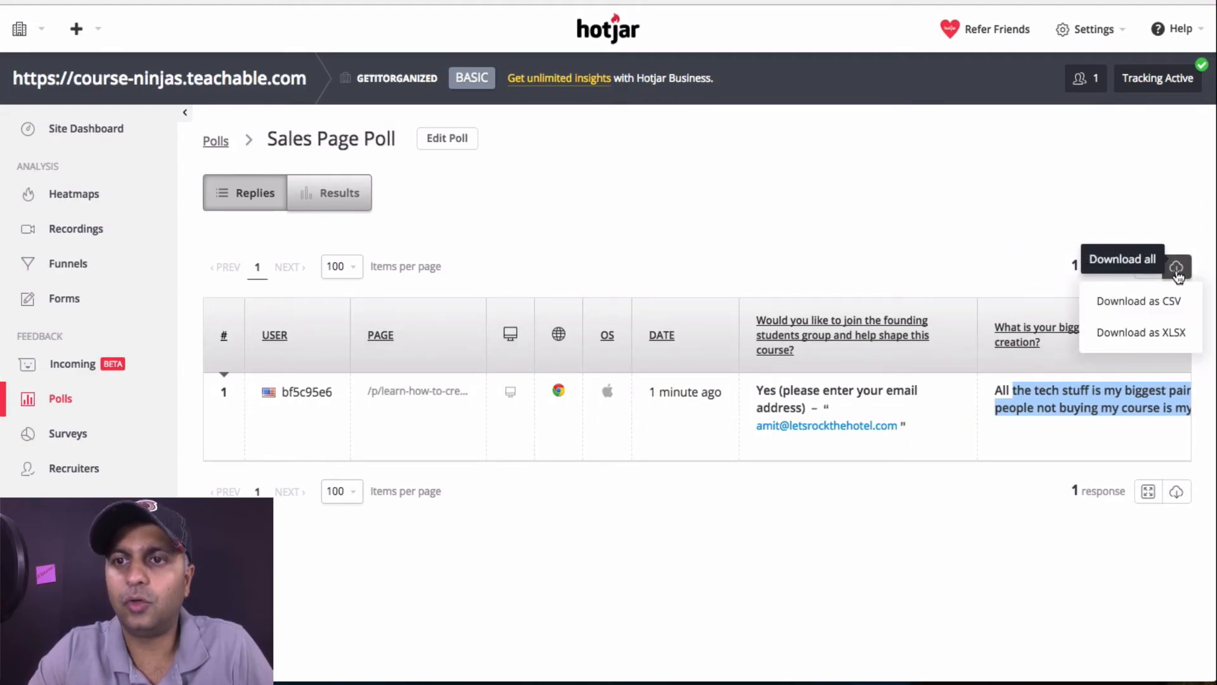
click(1160, 314)
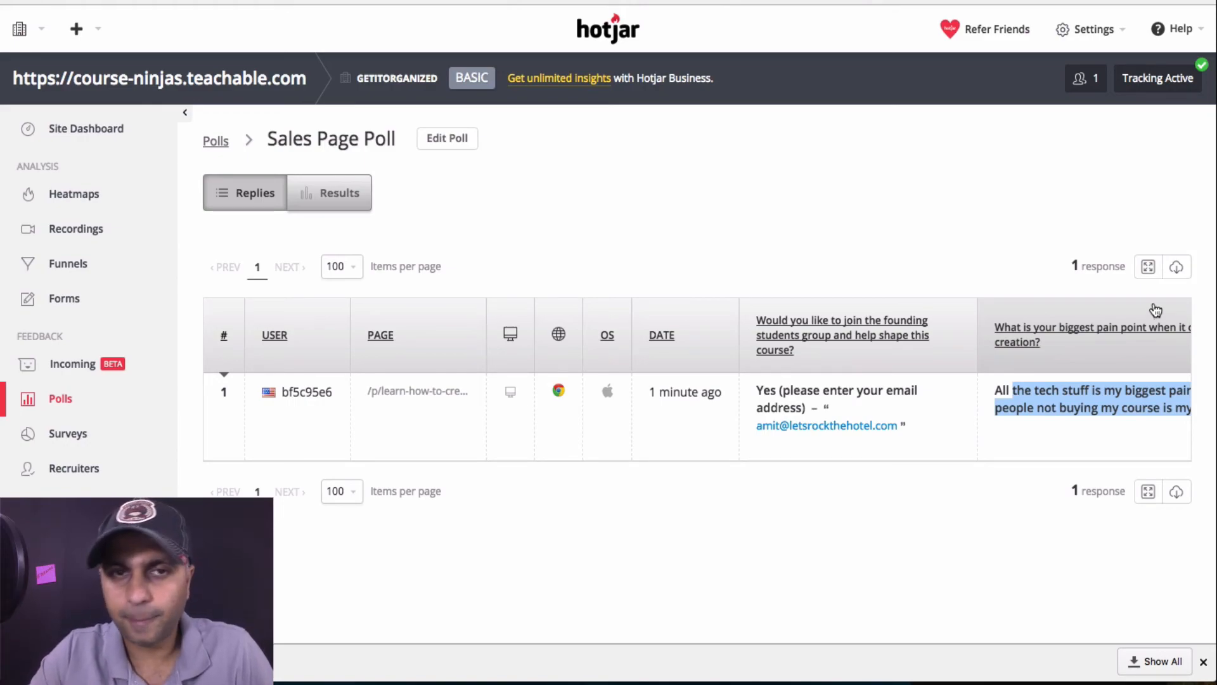
click(904, 214)
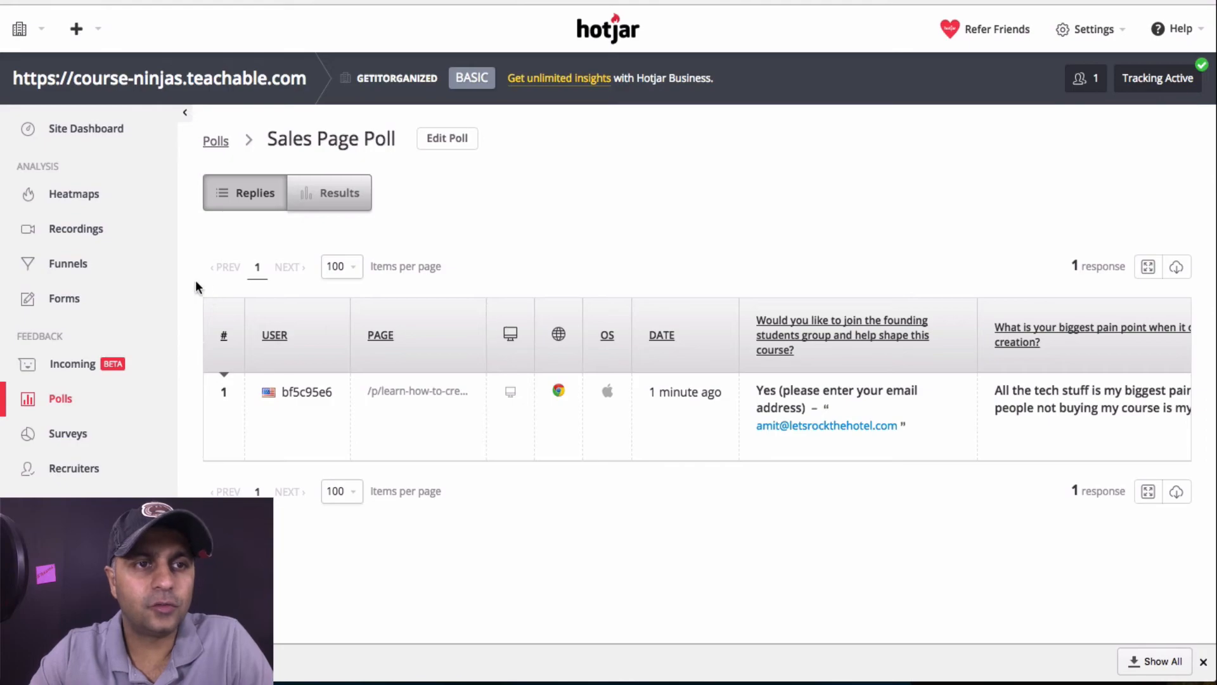
click(70, 235)
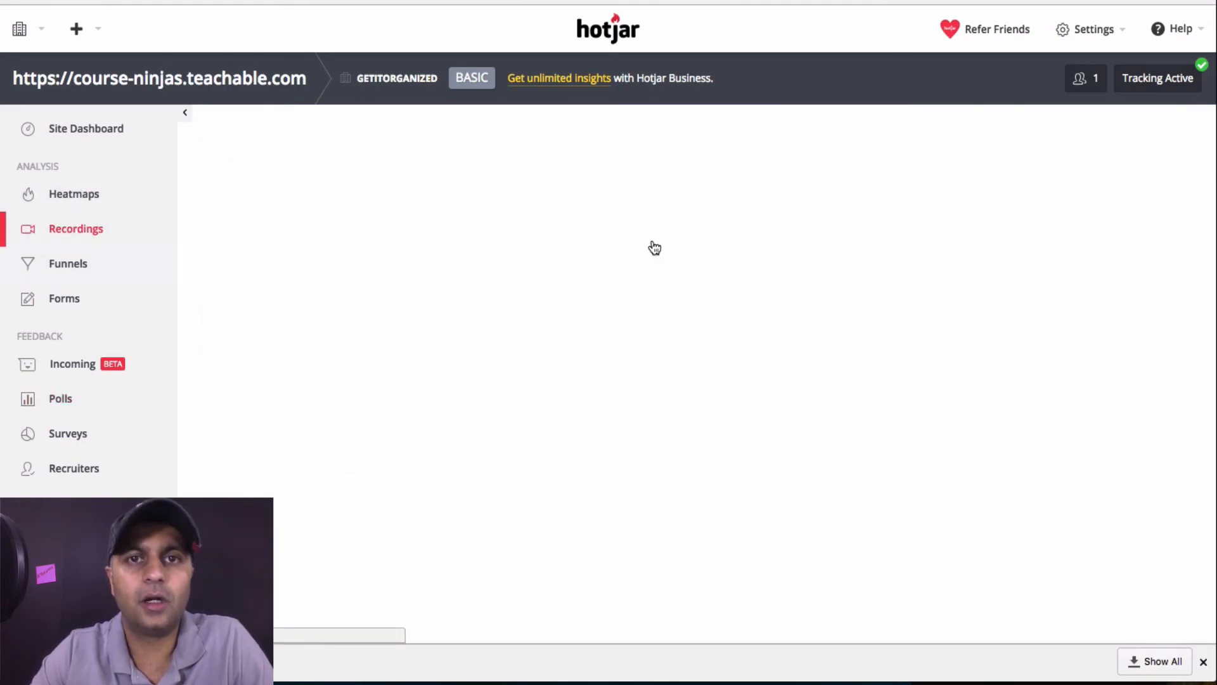
Start a new visitor recording with 100 recordings and 'Visit any page' targeting
click(408, 145)
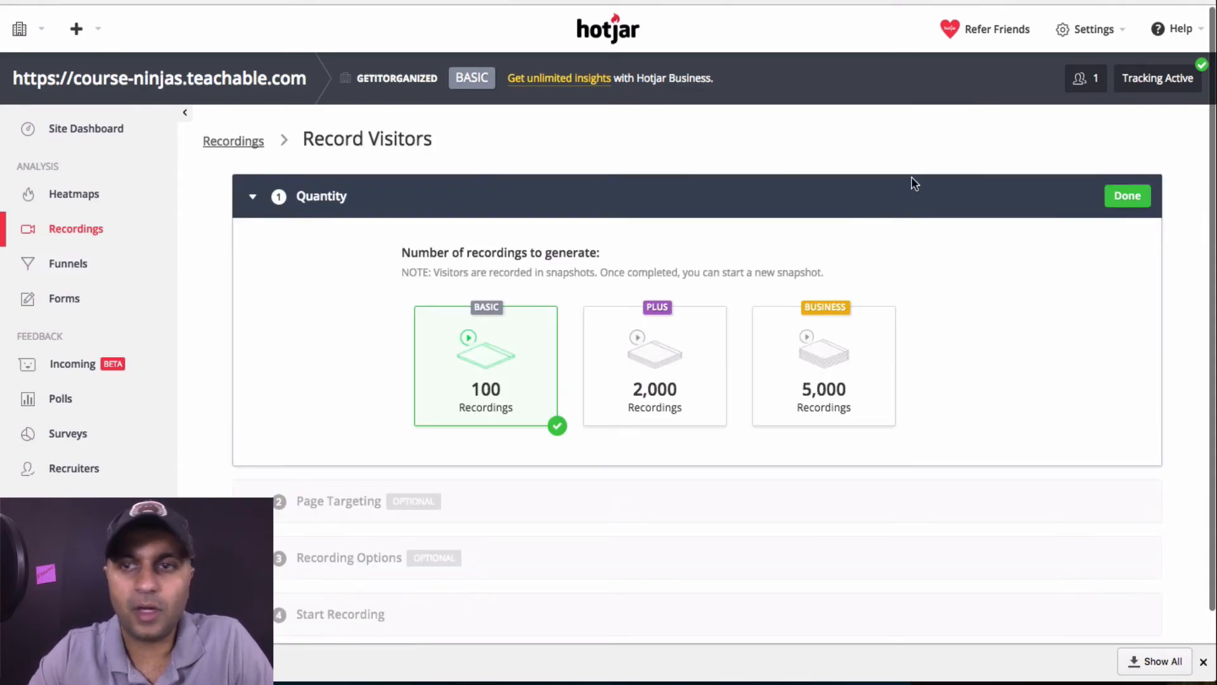
click(1122, 196)
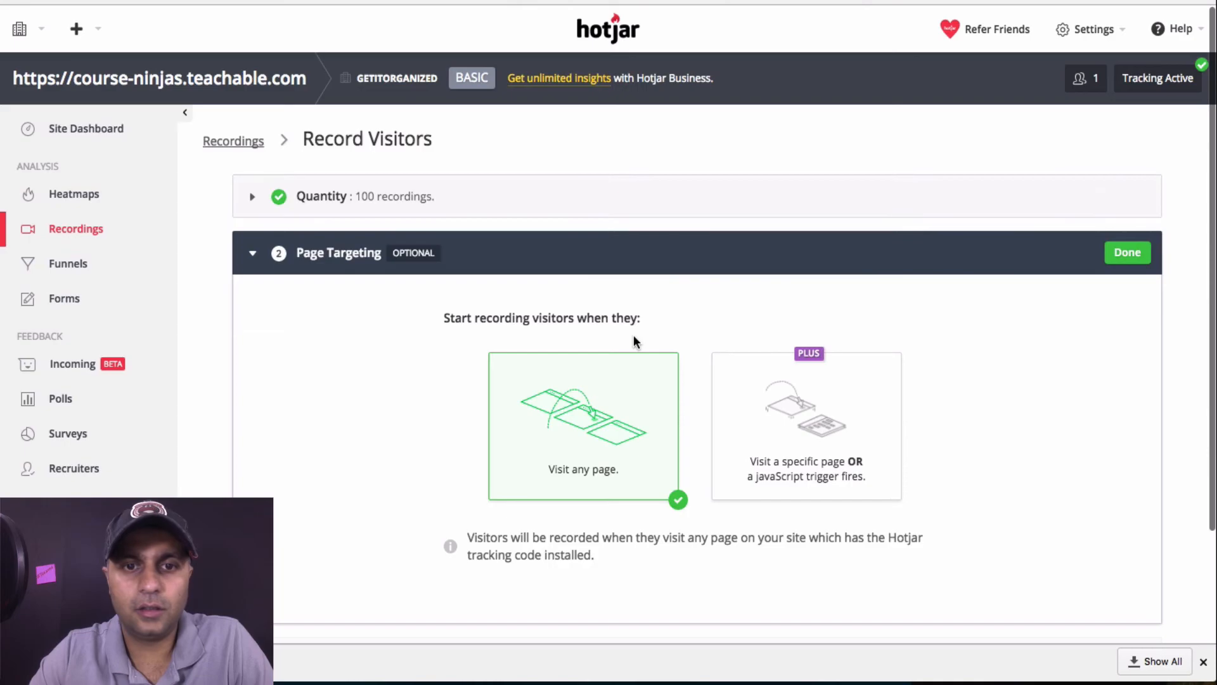
click(376, 200)
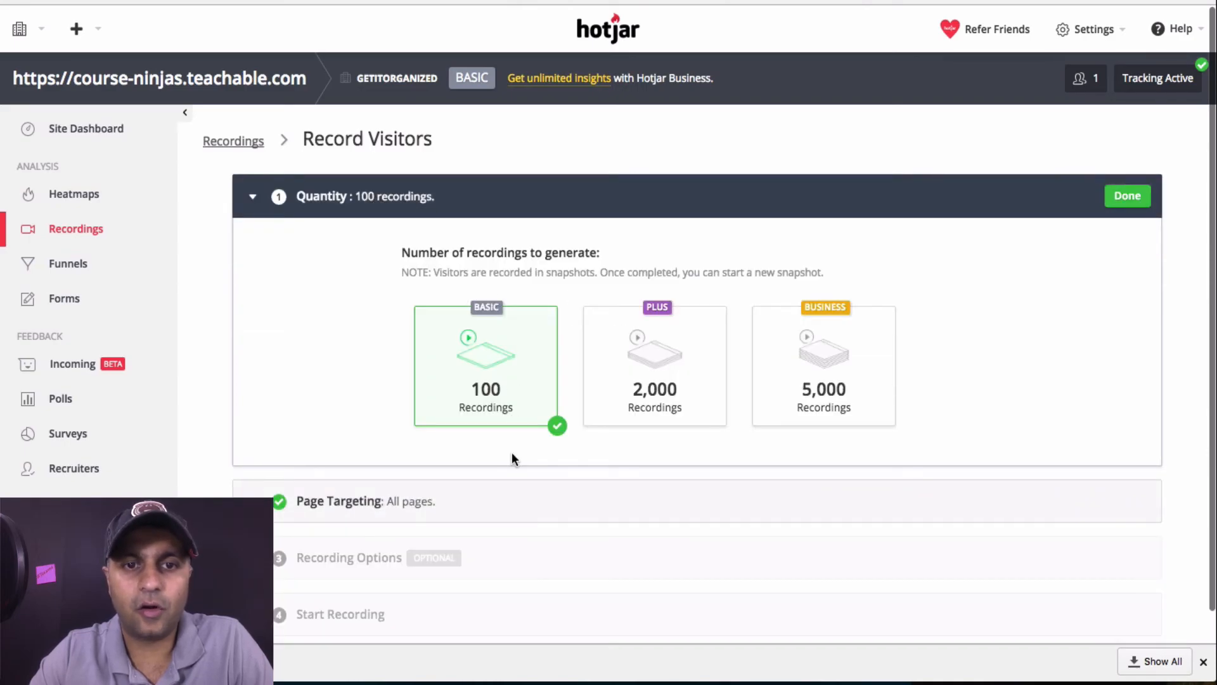
scroll(516, 421, down, 1)
click(406, 484)
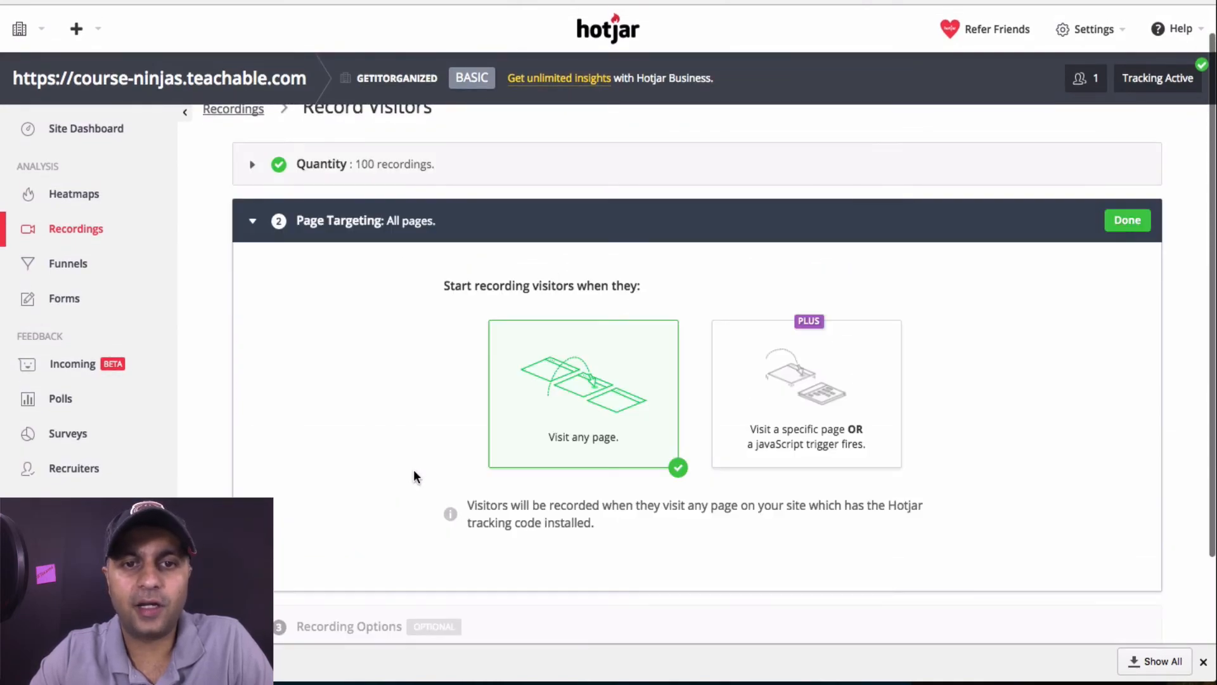
scroll(1067, 324, down, 3)
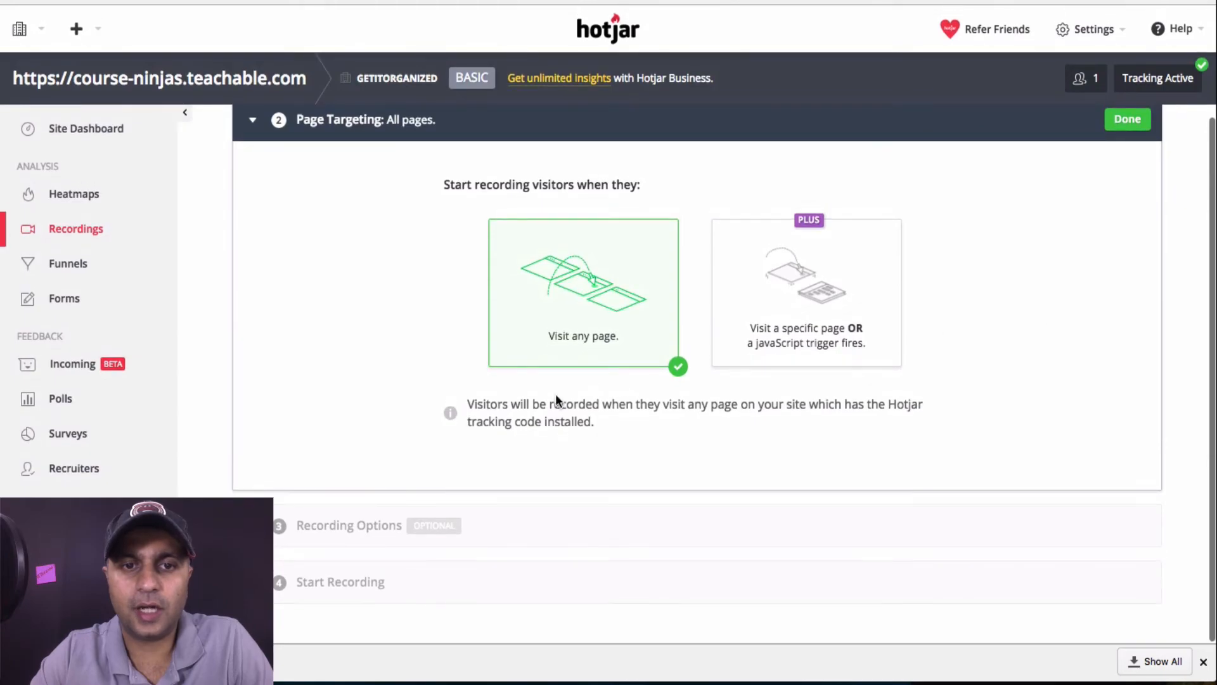
click(831, 330)
click(894, 90)
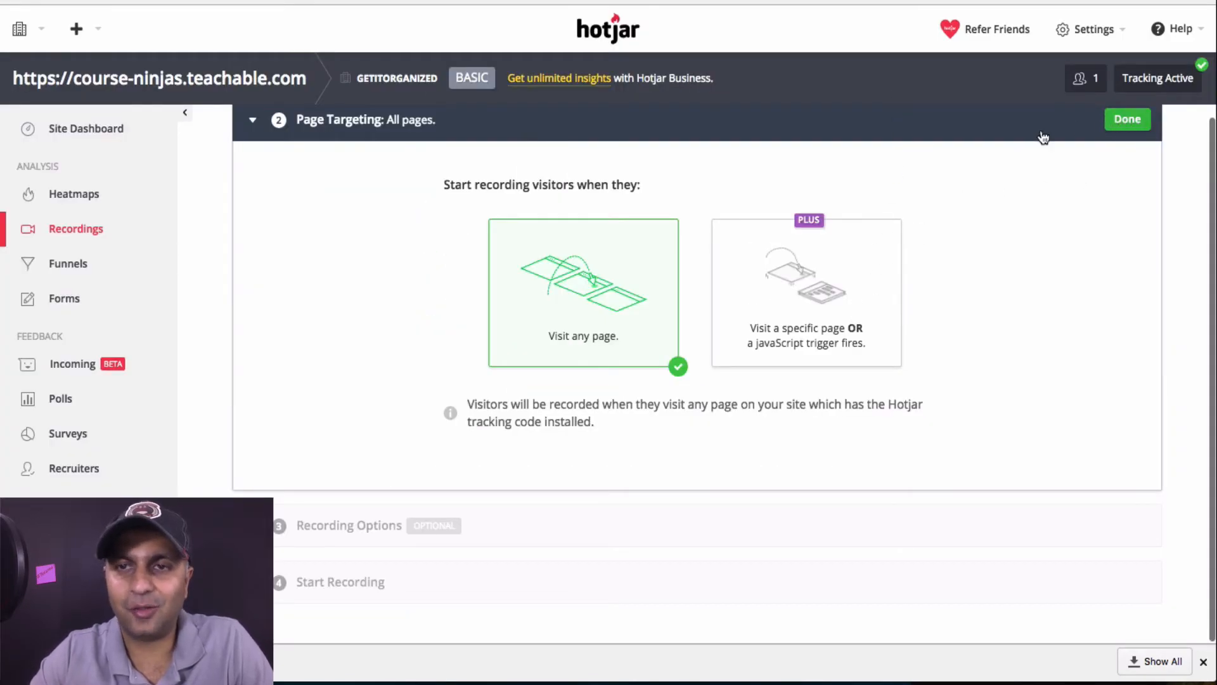
click(483, 527)
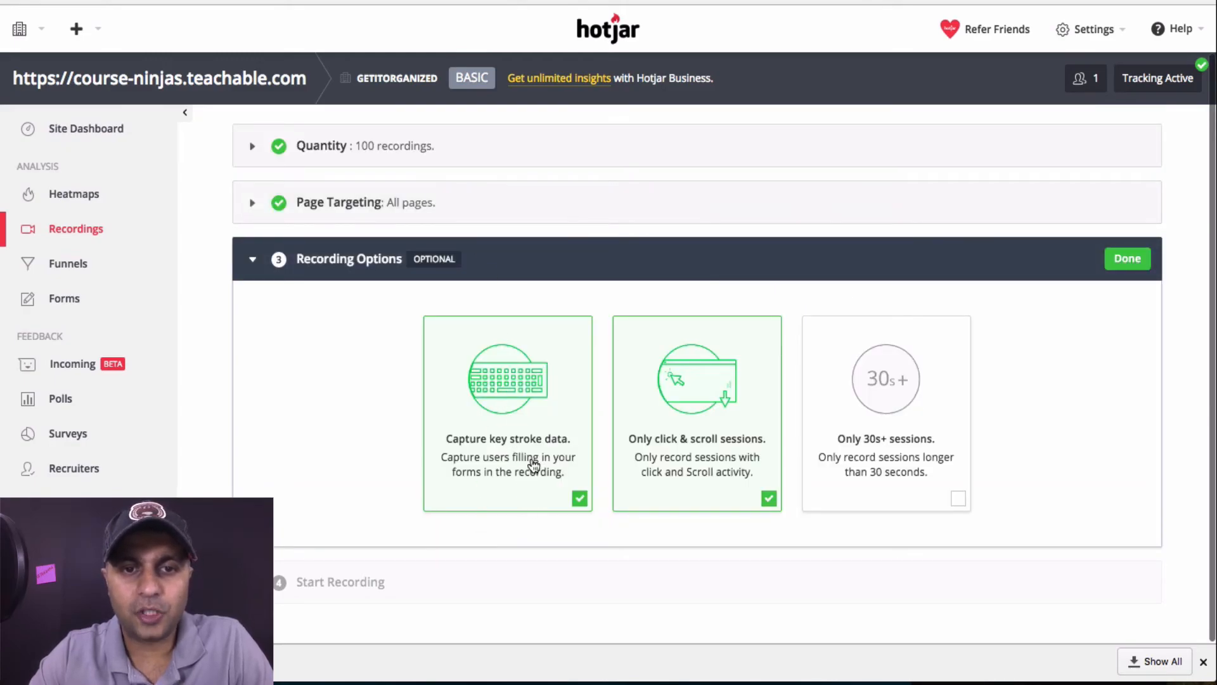
Keep keystroke capture on, add the 30s+ session filter, and start recording visitors
click(579, 498)
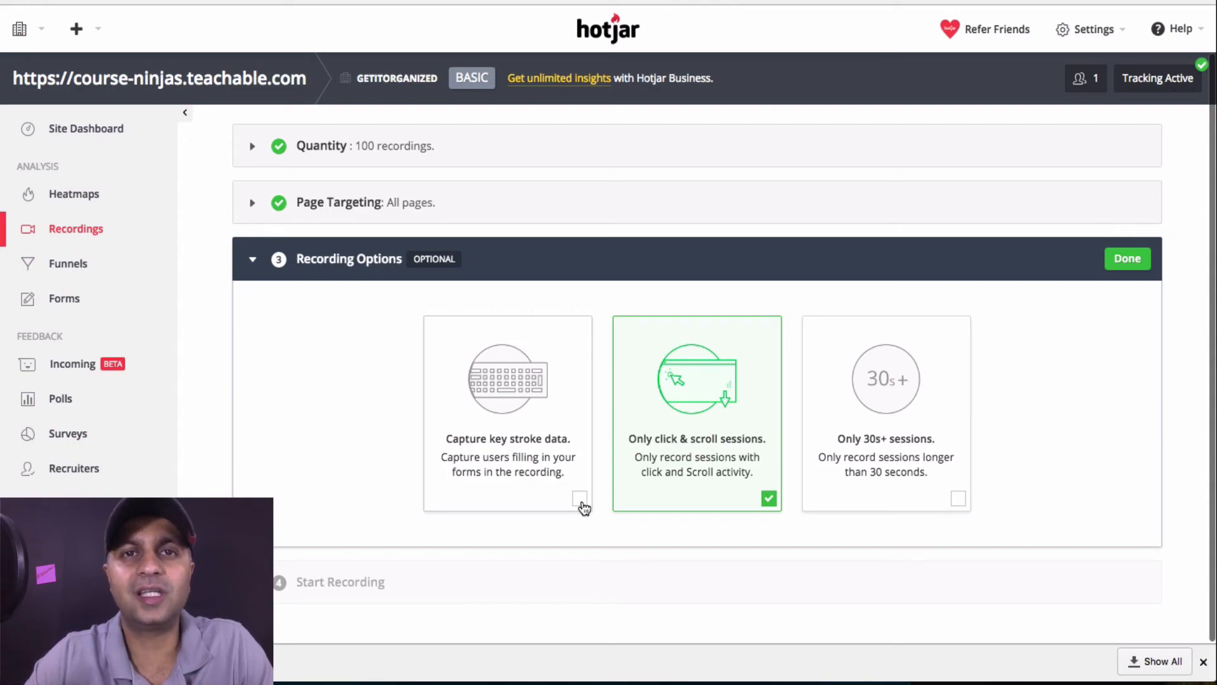
click(580, 499)
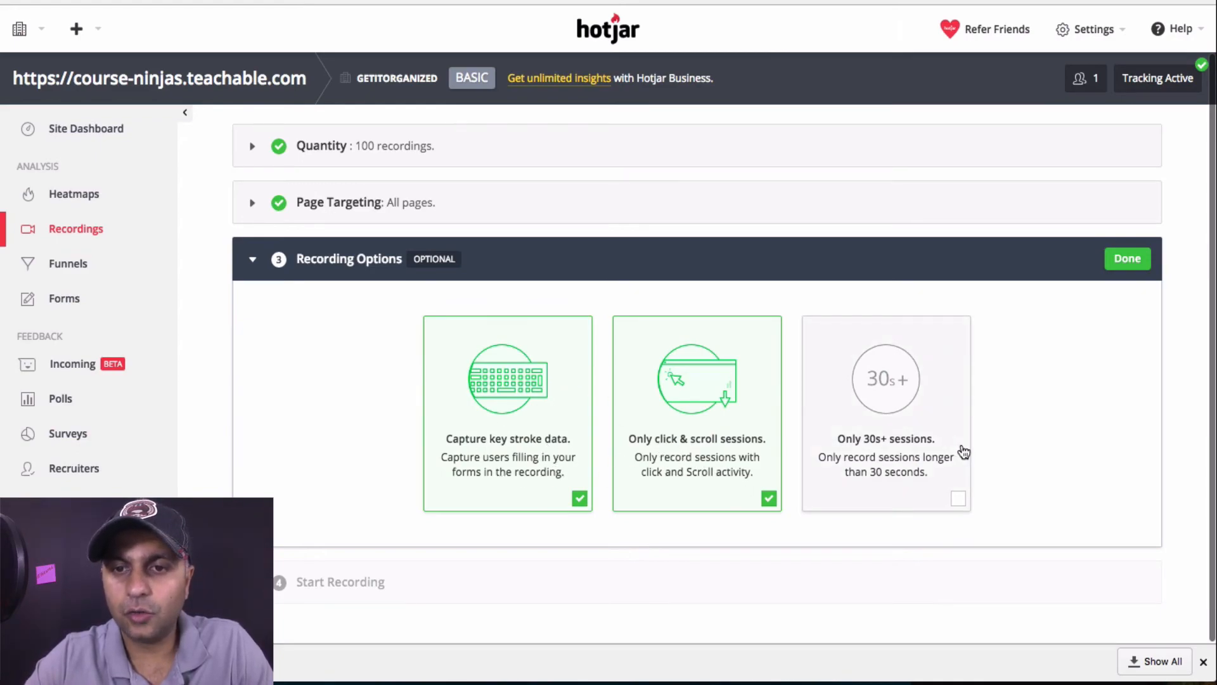
click(961, 502)
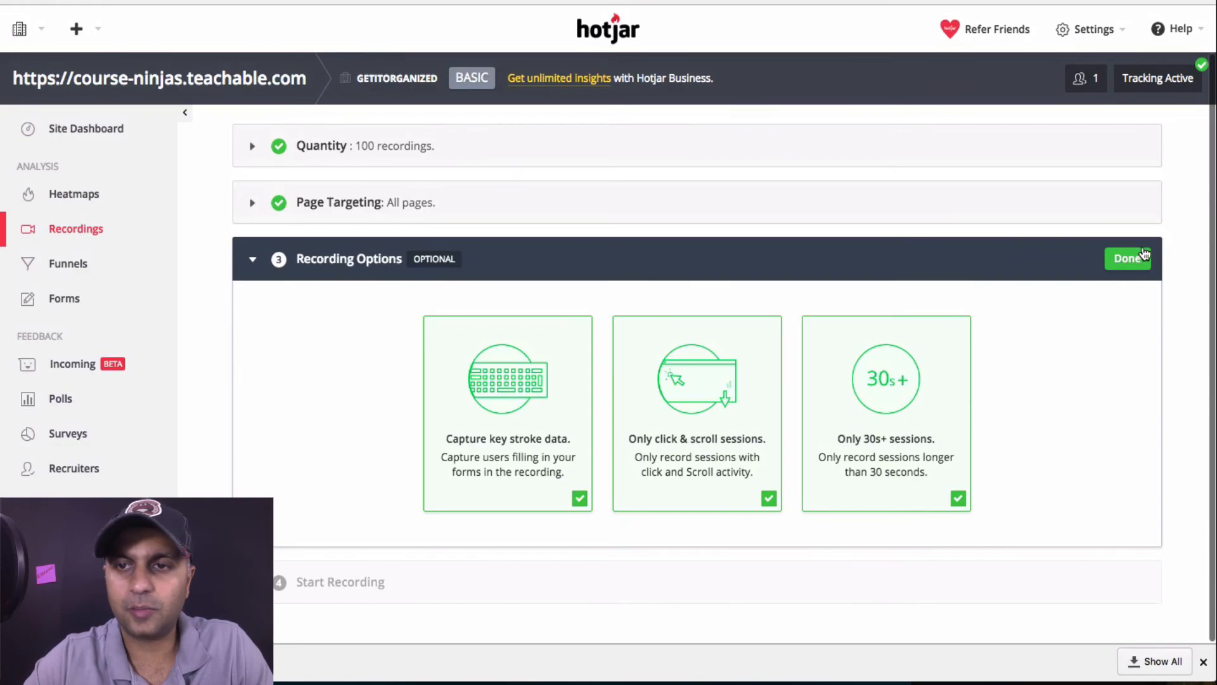
click(1135, 260)
click(712, 542)
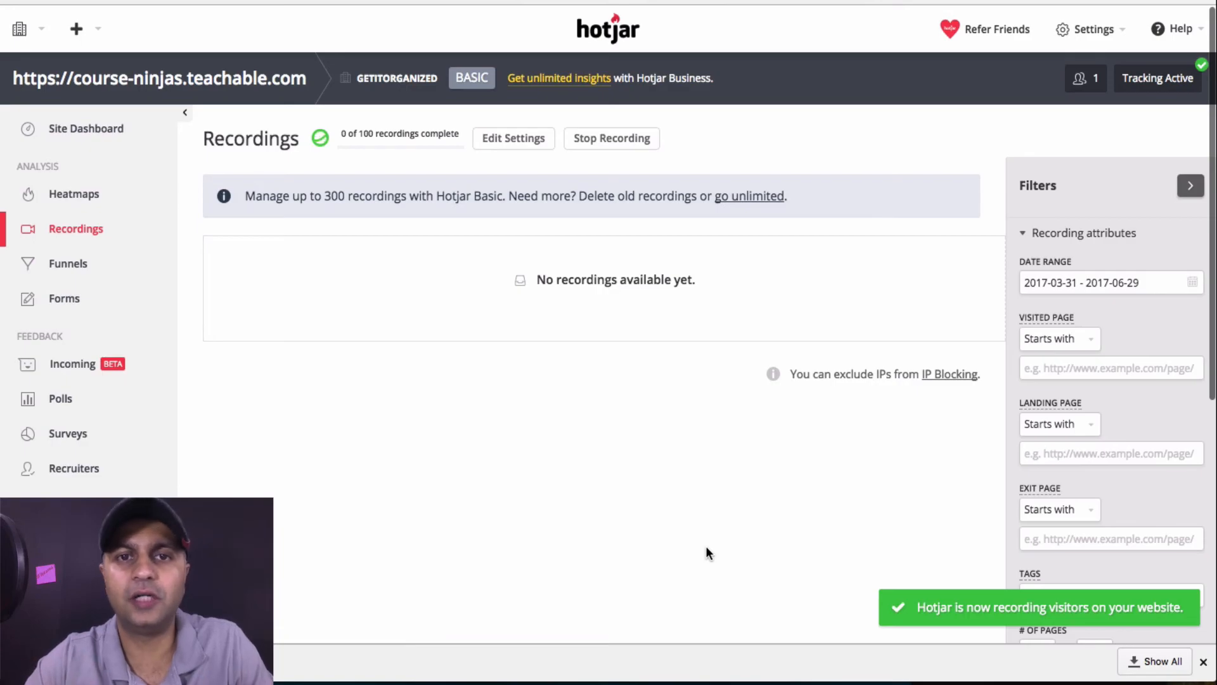
Switch to the course sales page window and open e.ggtimer.com in an incognito tab
key(ctrl+Up)
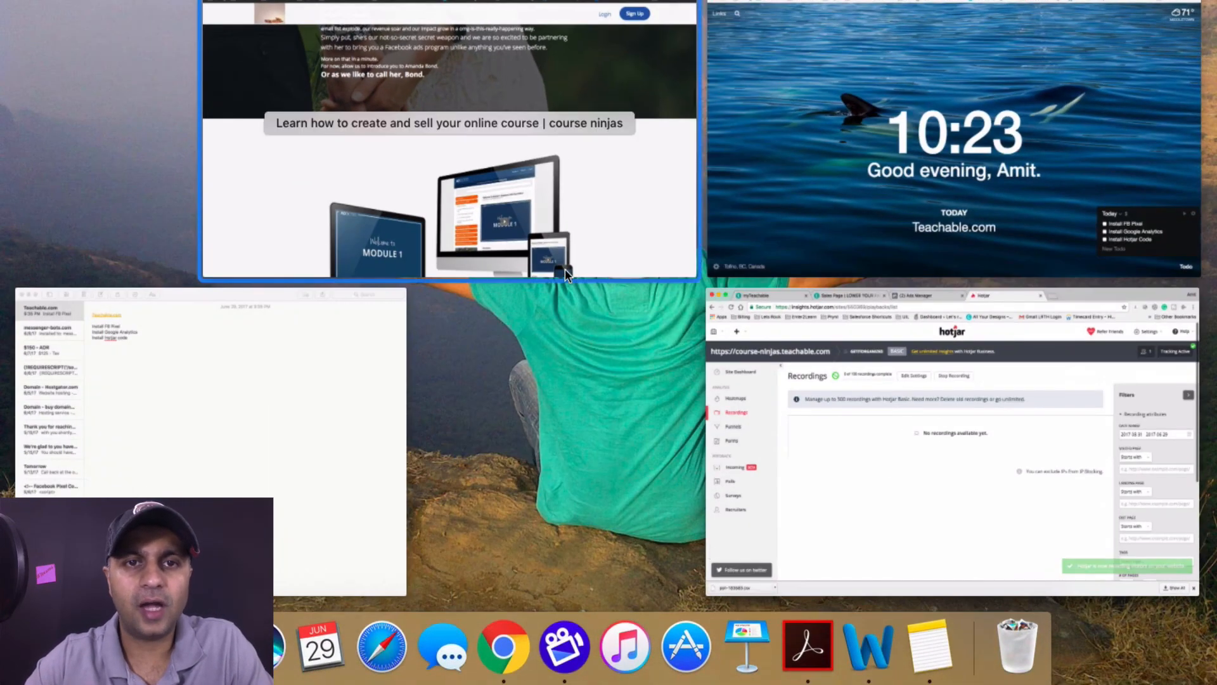
click(565, 269)
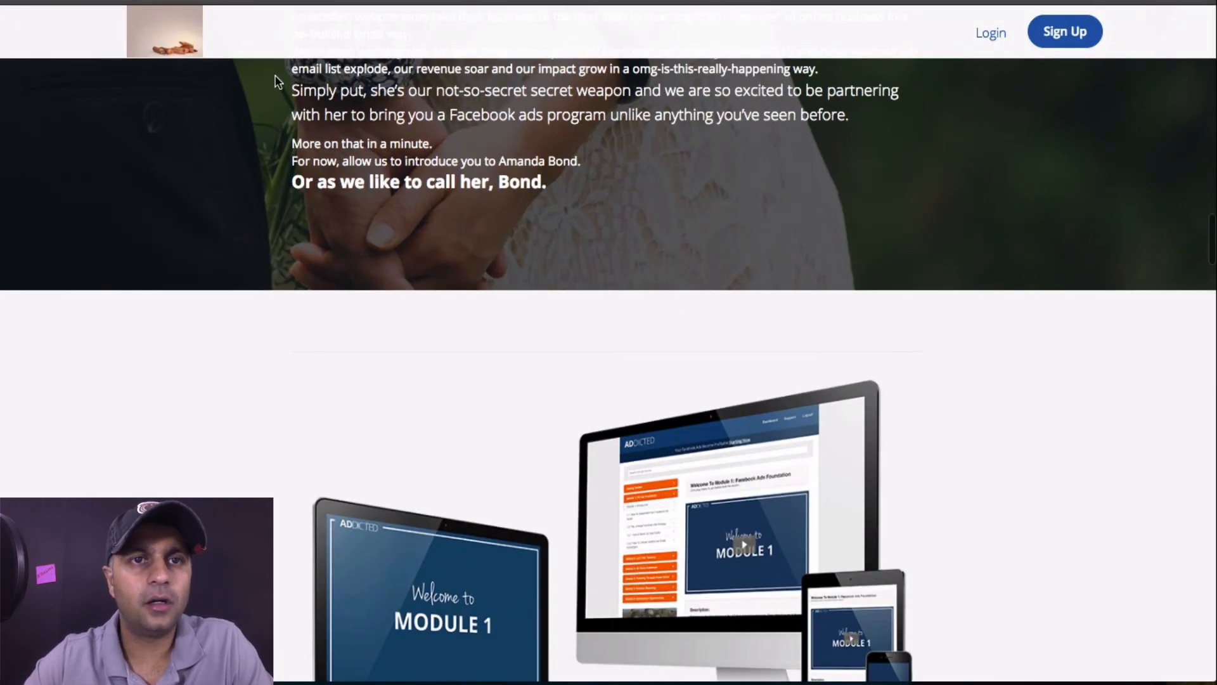
scroll(976, 215, up, 20)
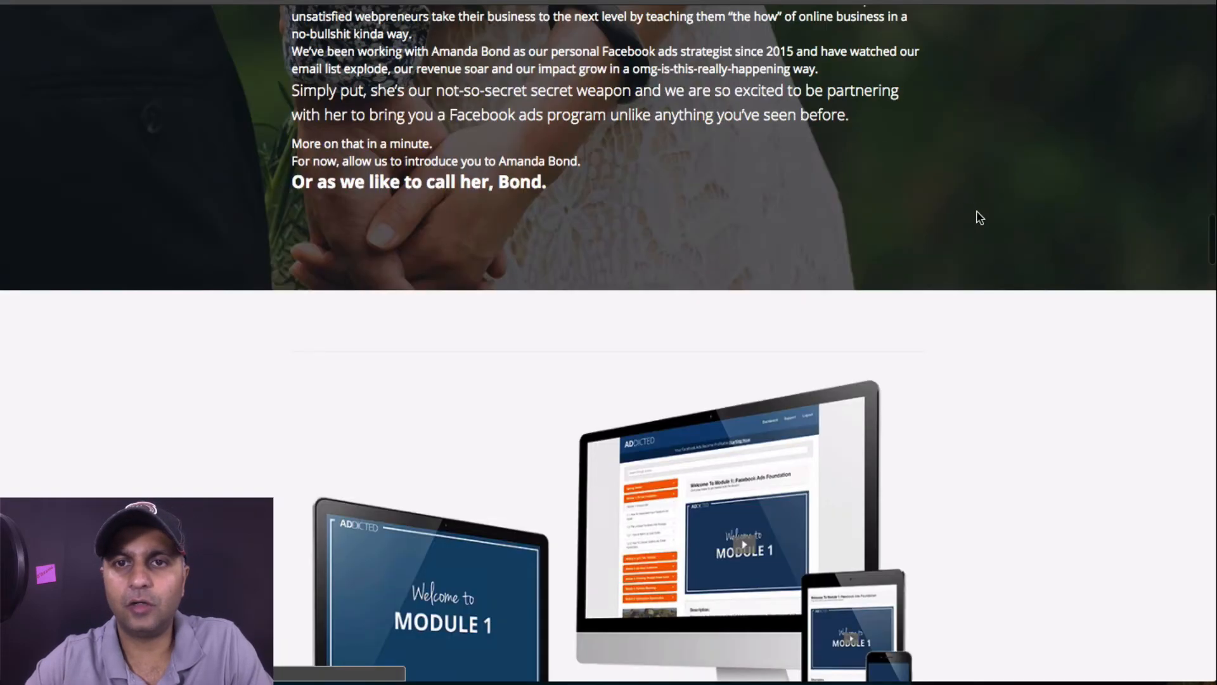
scroll(980, 217, down, 20)
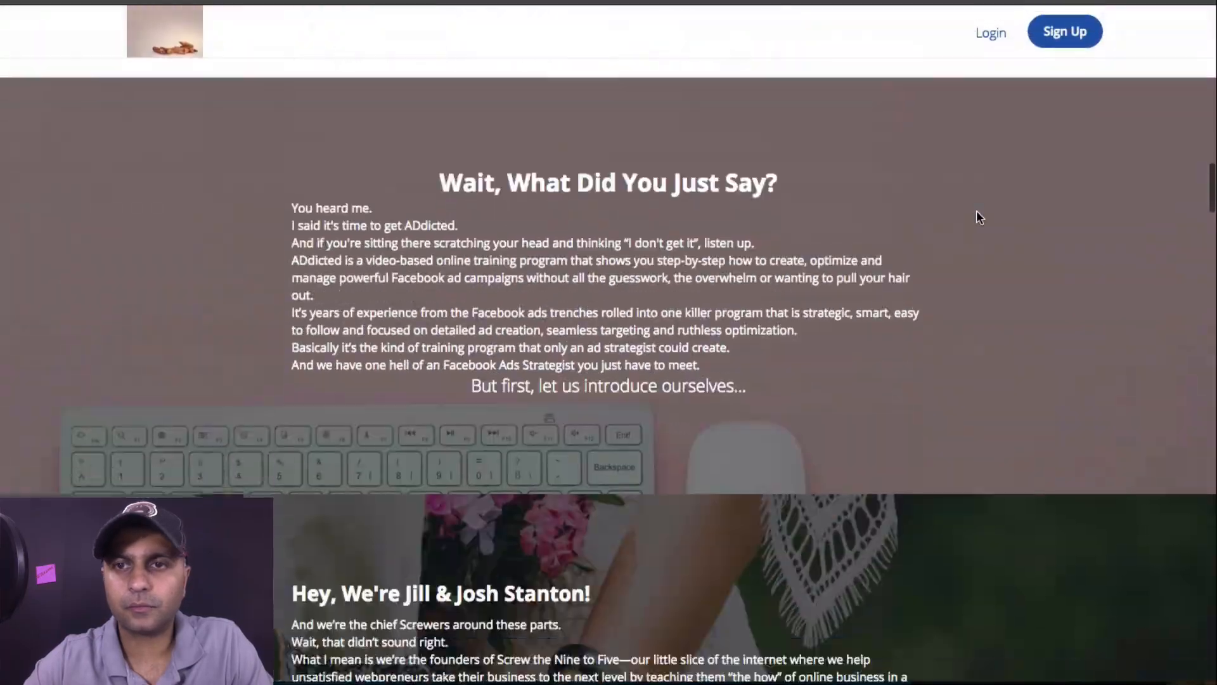
scroll(976, 217, up, 20)
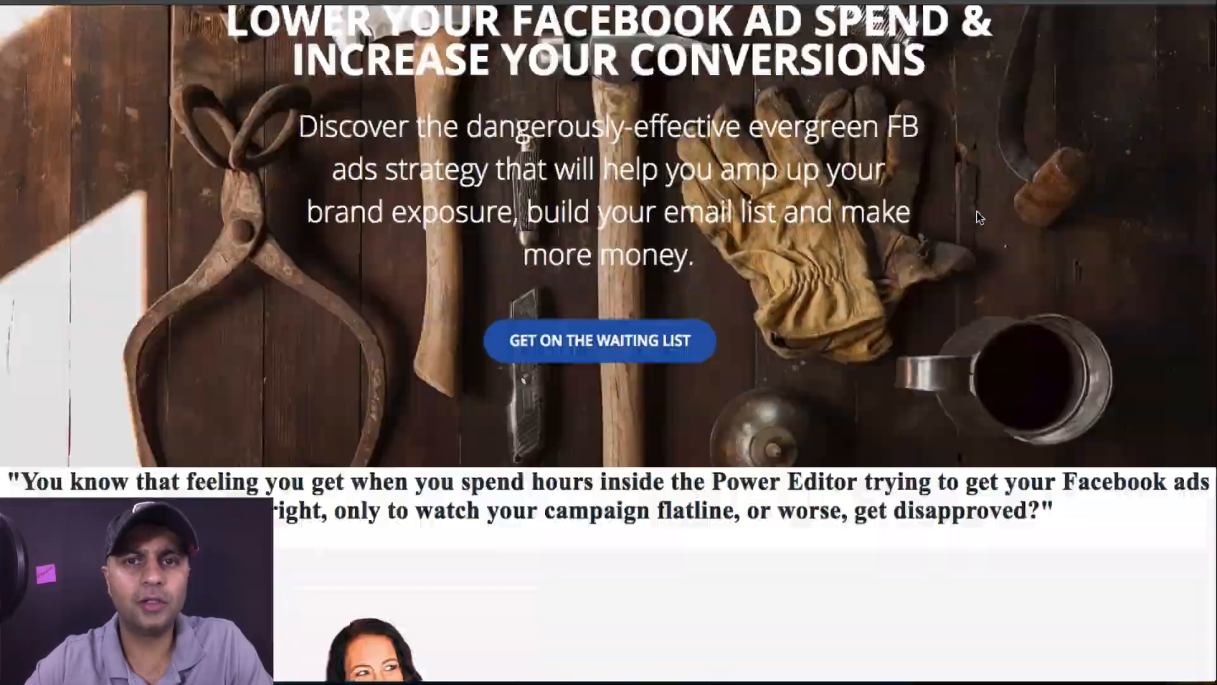
key(super+t)
text(e.)
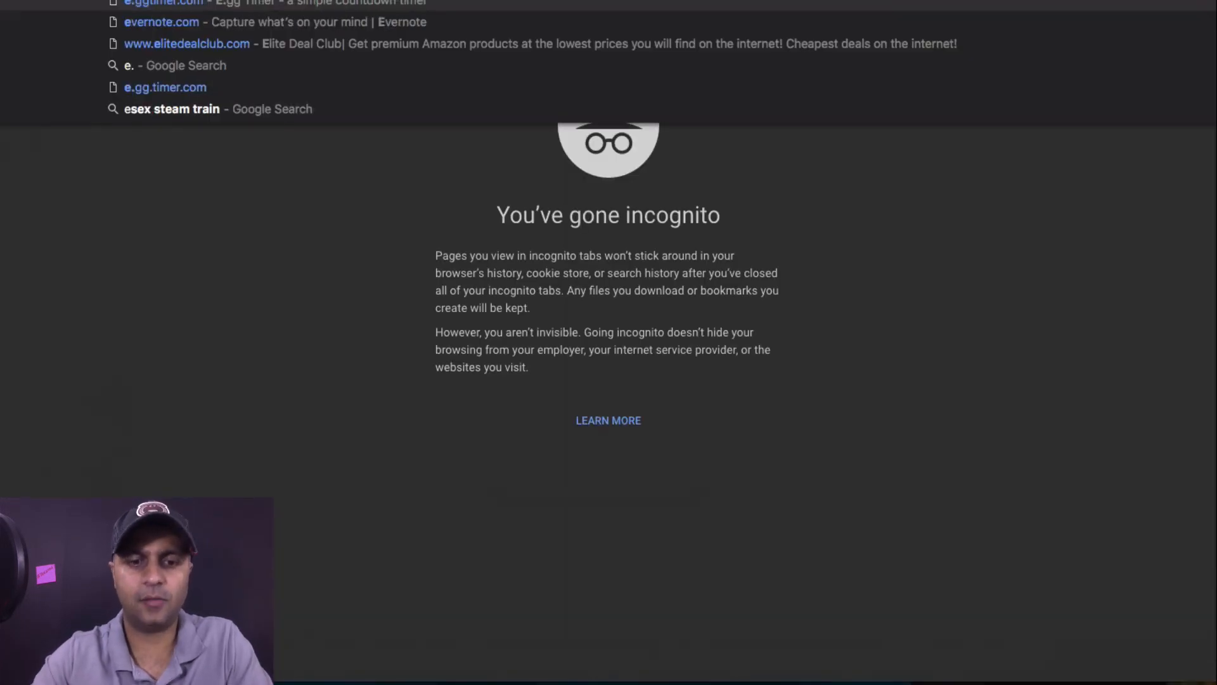
key(Return)
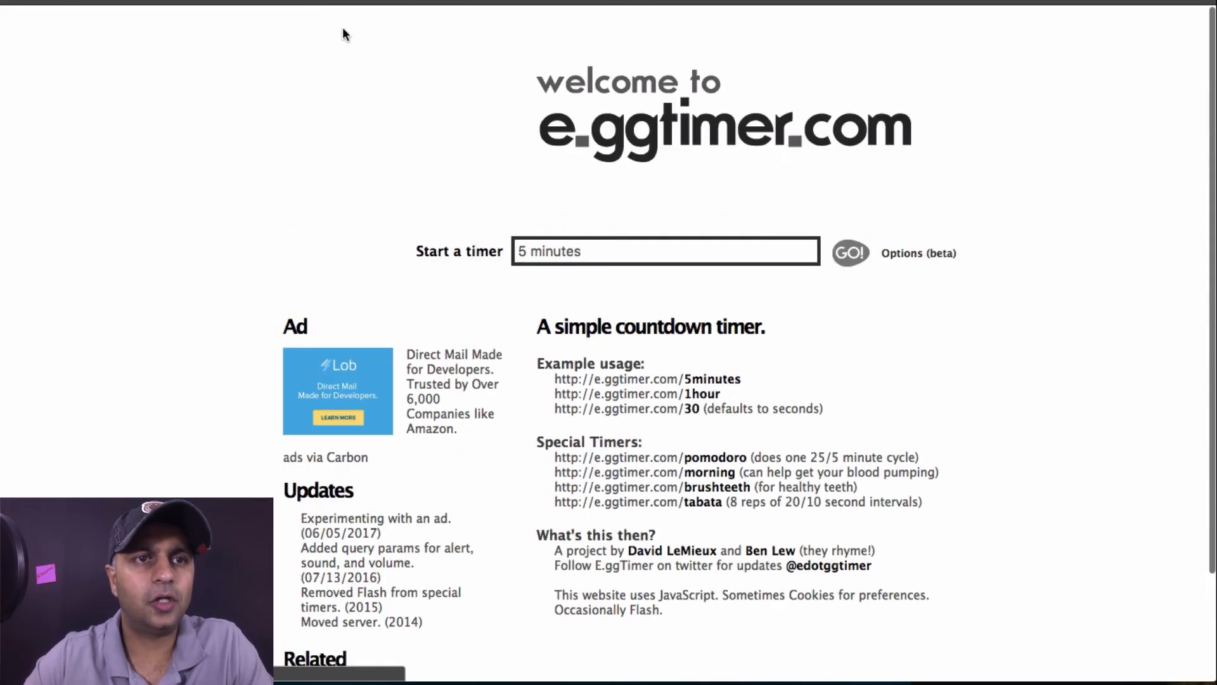
Start a 45 seconds countdown on e.ggtimer.com and switch back to Hotjar
drag(655, 256, 464, 251)
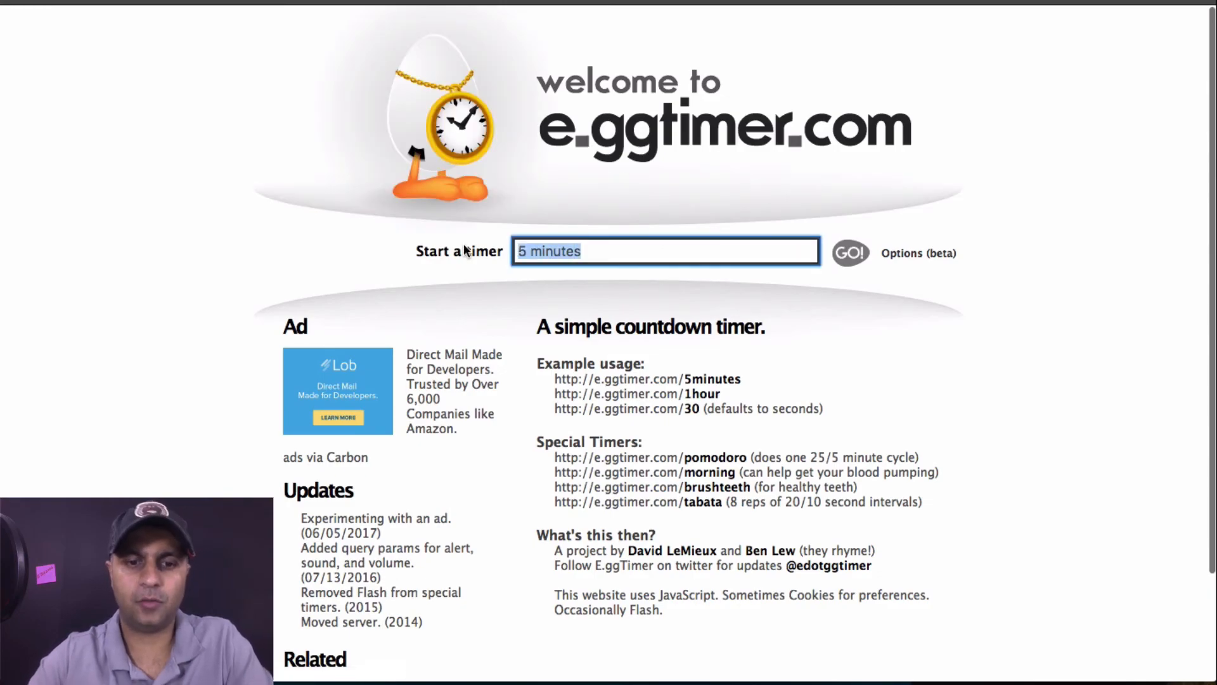
text(45)
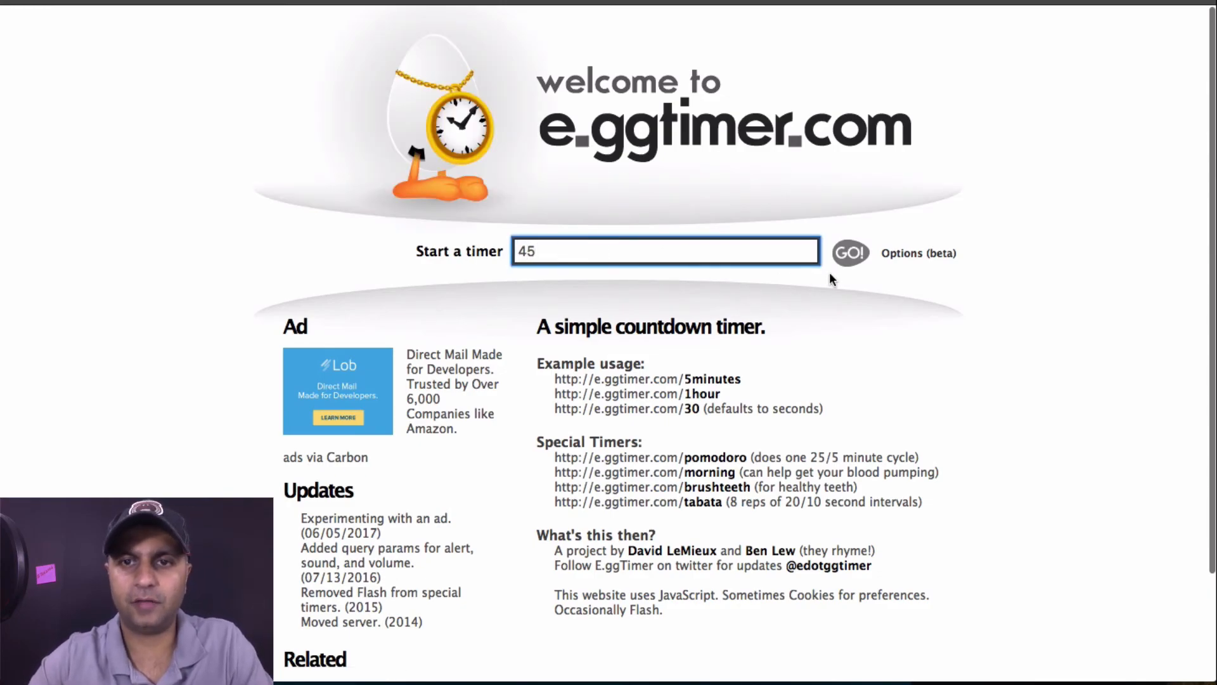
key(BackSpace)
key(BackSpace)
text(45 seconds)
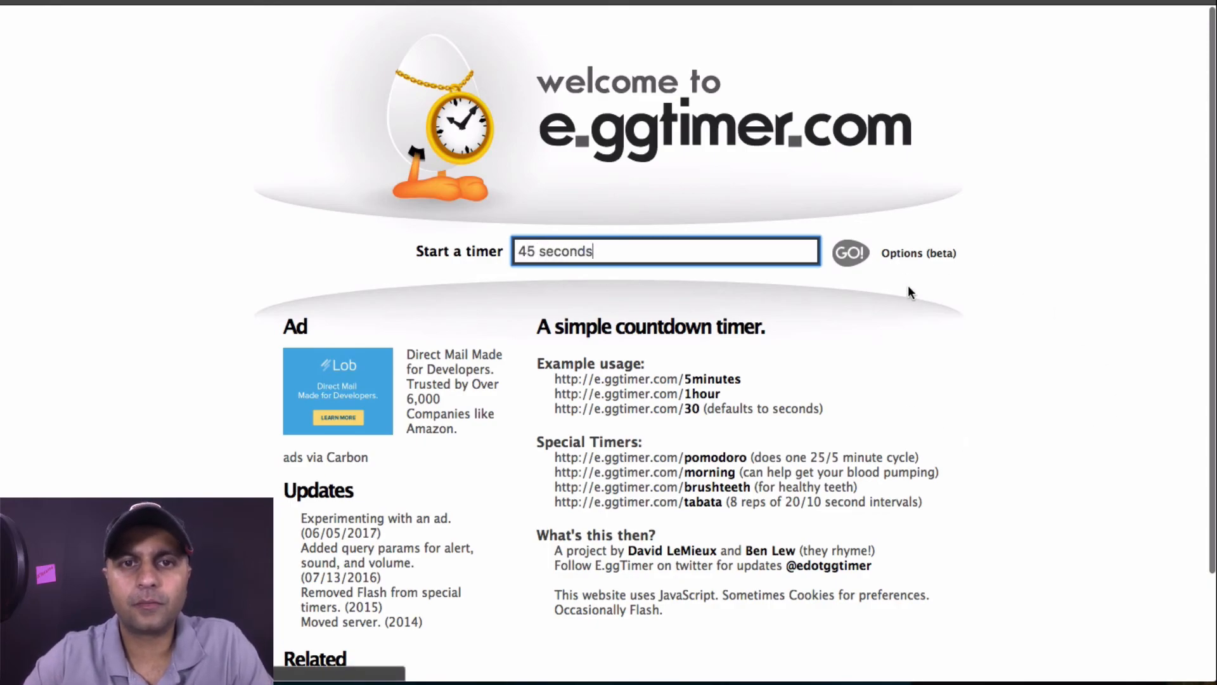
click(856, 254)
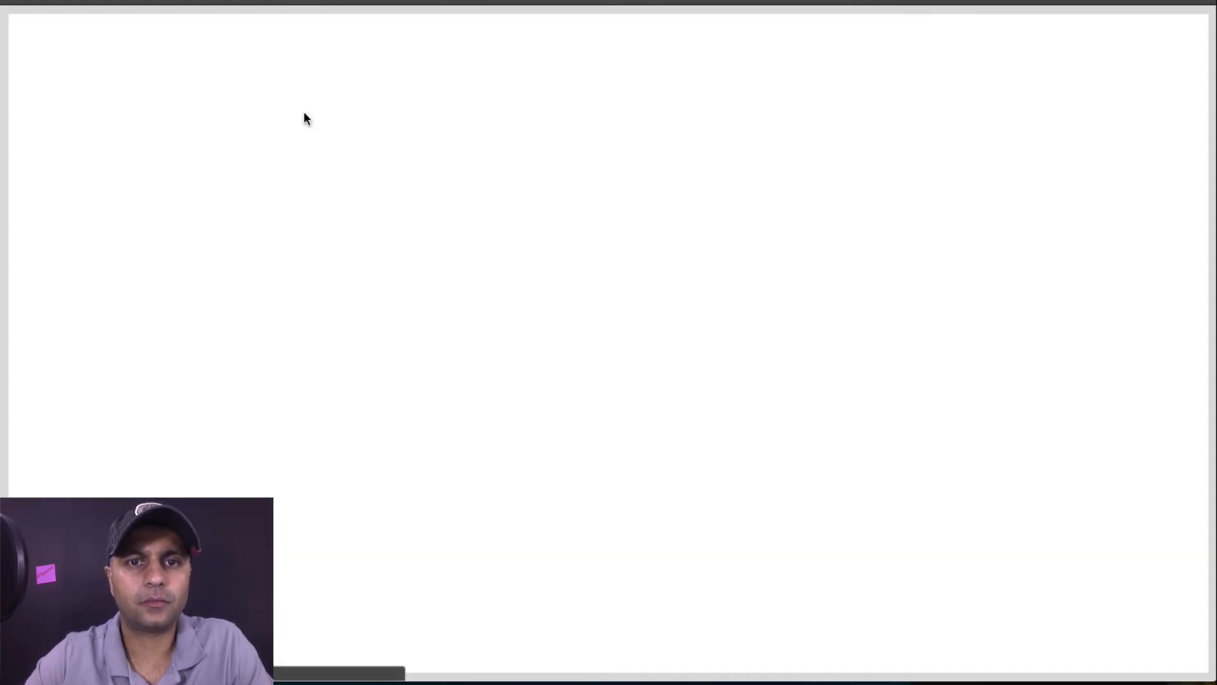
key(ctrl+Up)
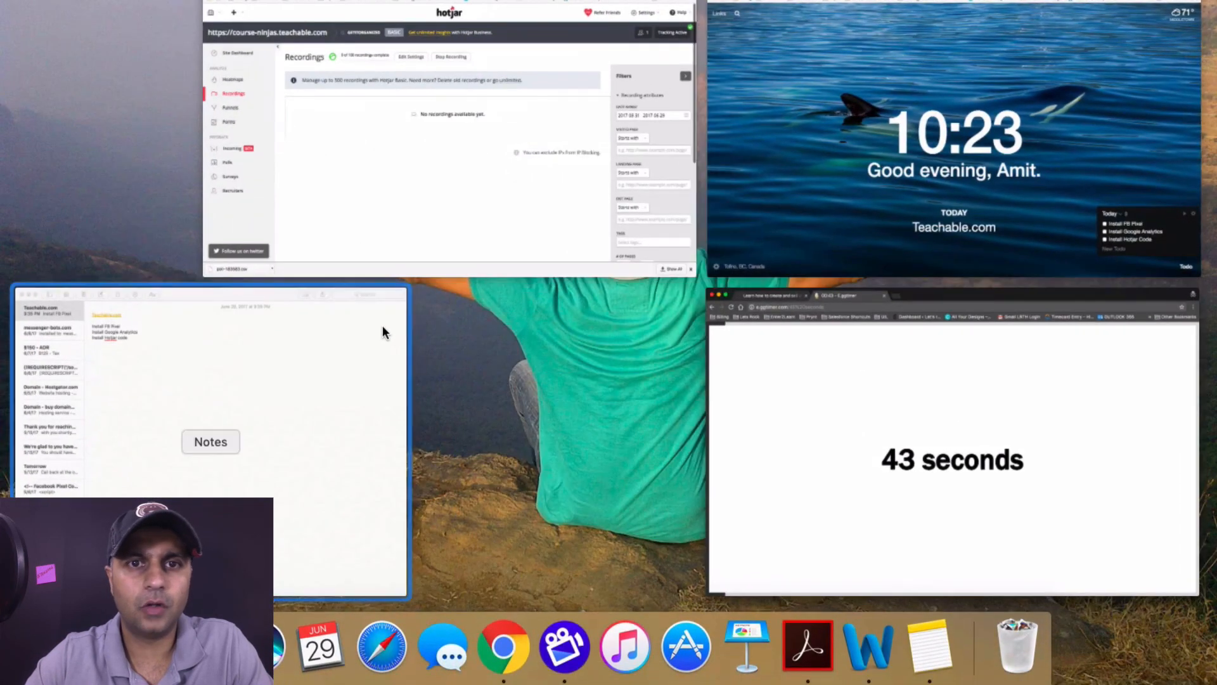
click(603, 251)
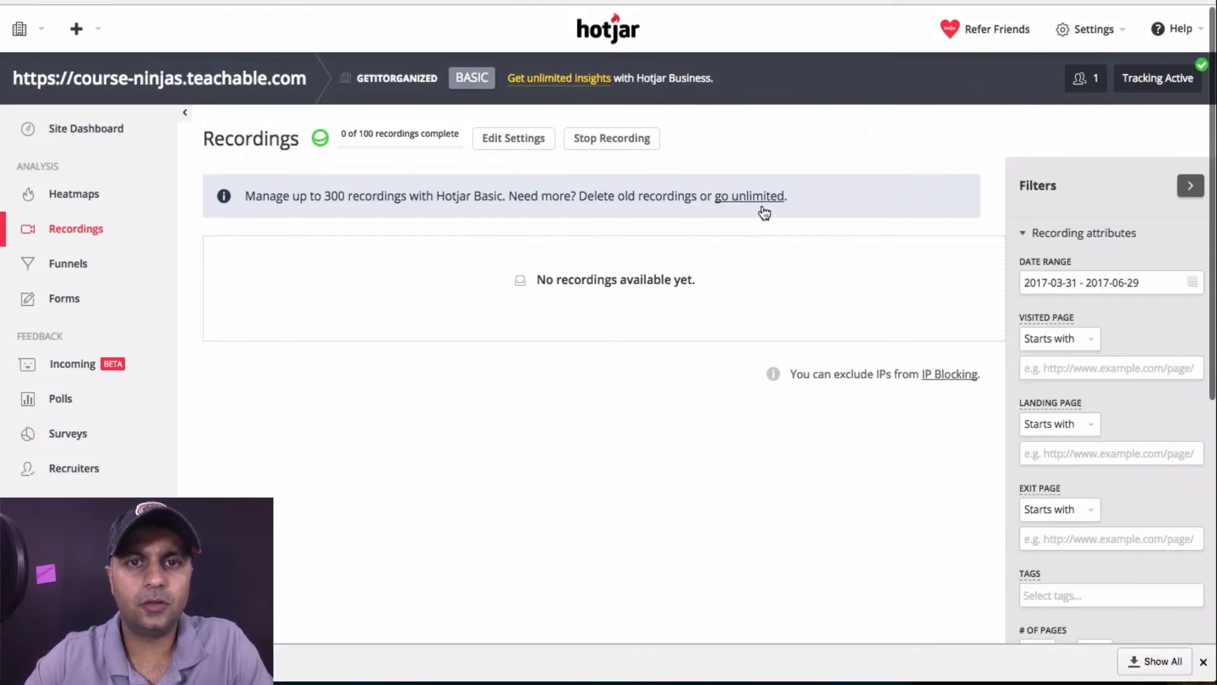
Begin a new heatmap named 'Landing Page heatmap' with 1,000 pageviews
click(106, 199)
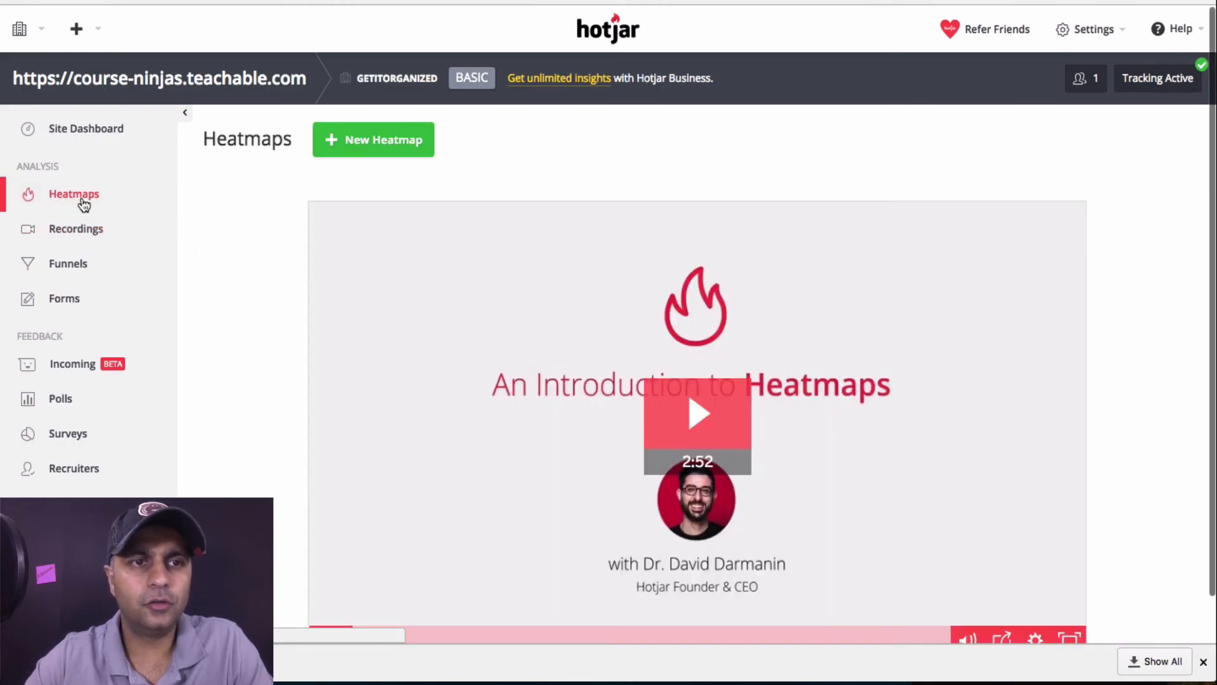
click(411, 154)
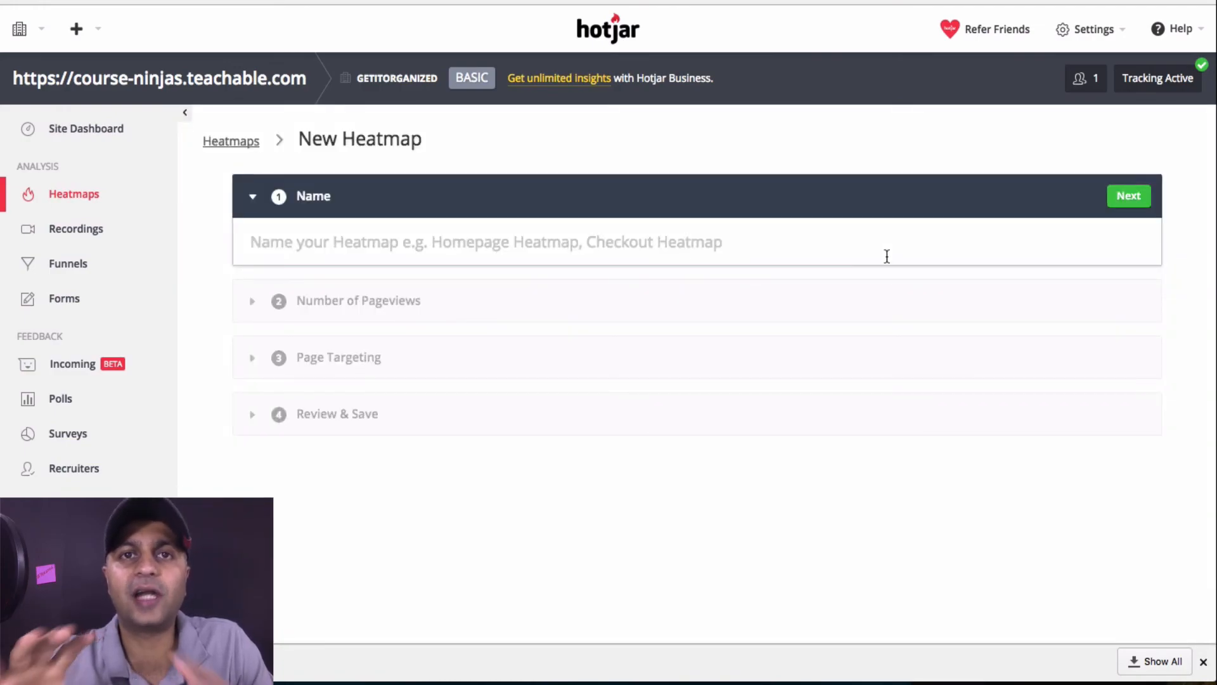
click(599, 241)
text(Landing Page heatmap)
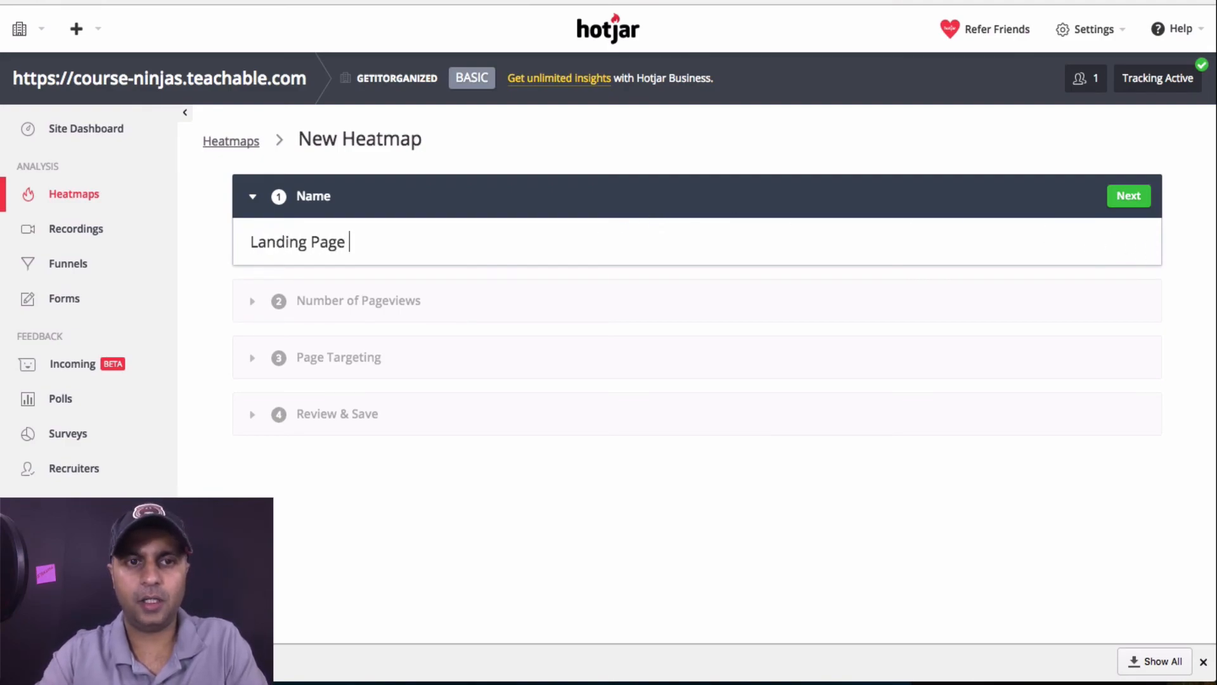
click(1135, 202)
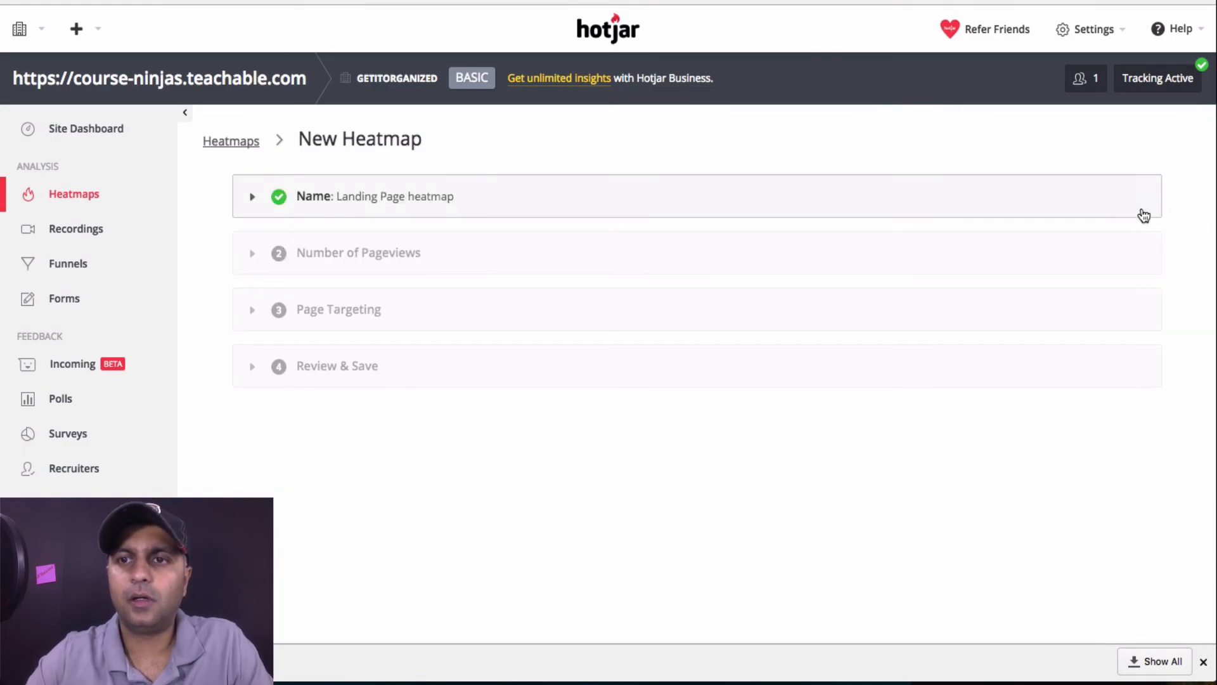
click(517, 257)
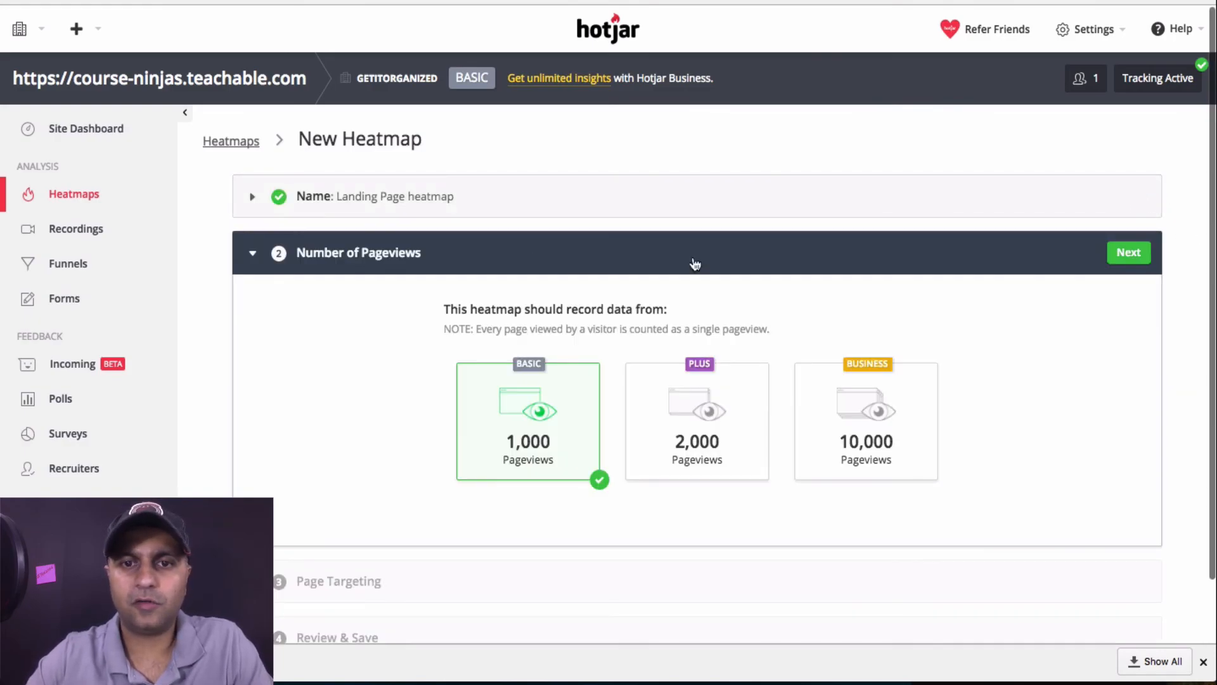
click(1129, 253)
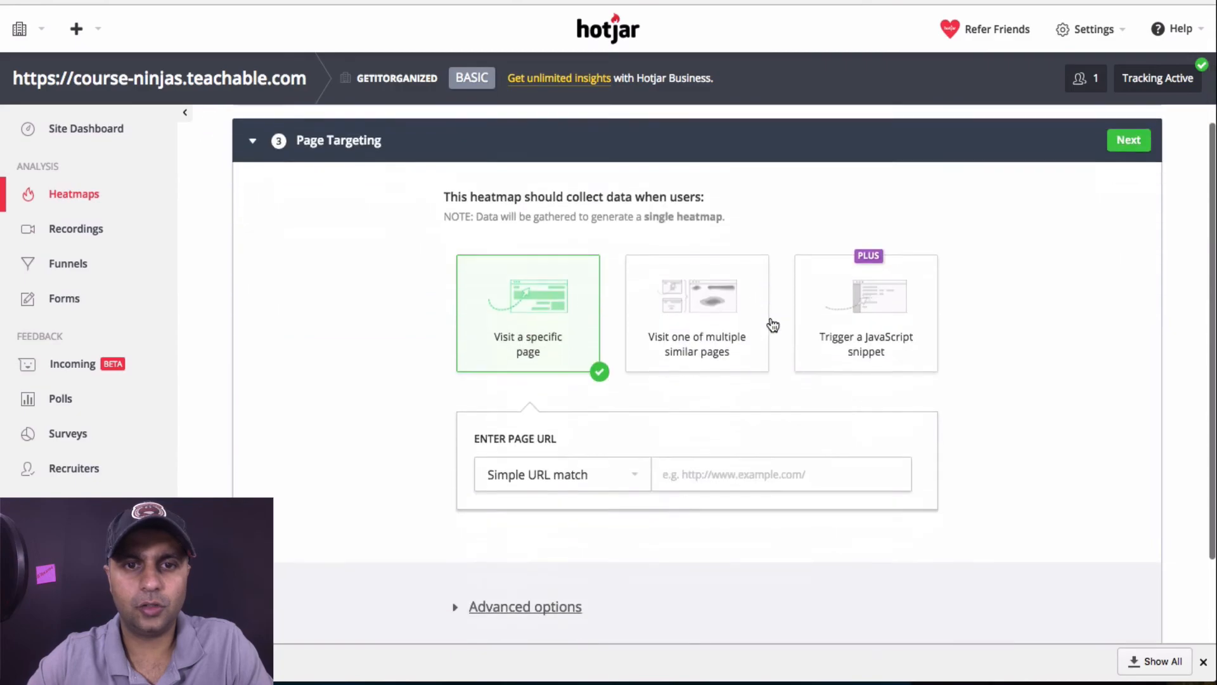
Target the pasted course sales page URL and create the heatmap
click(696, 480)
click(797, 1)
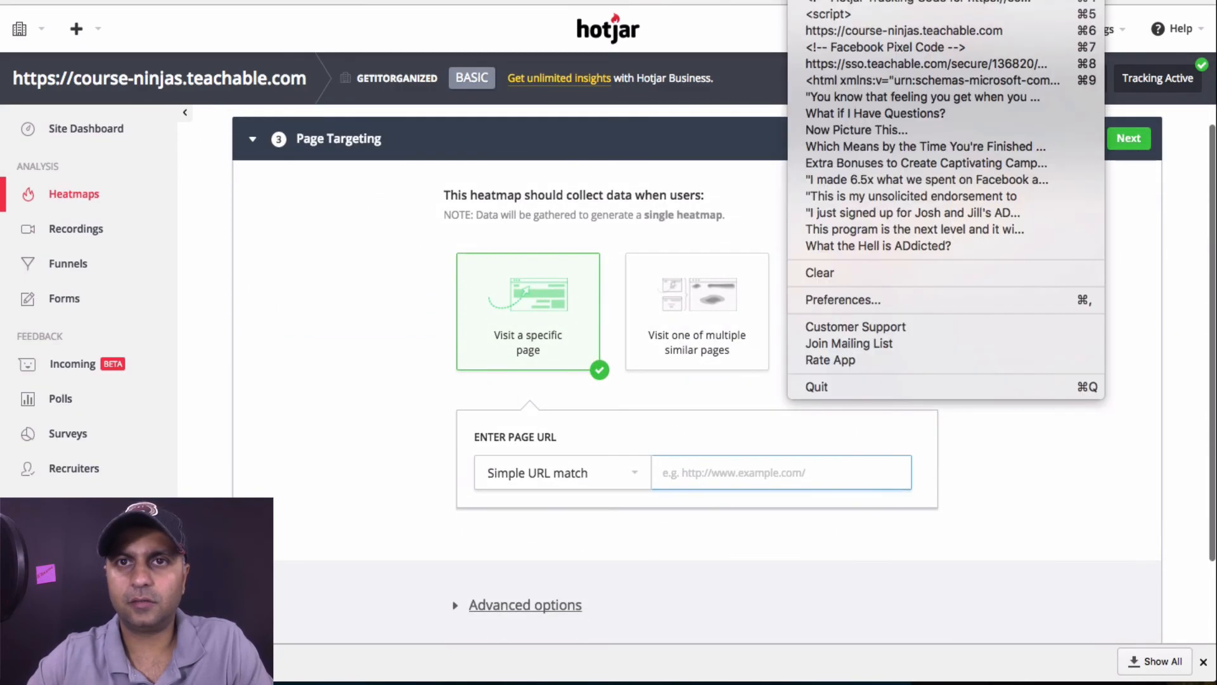
click(735, 469)
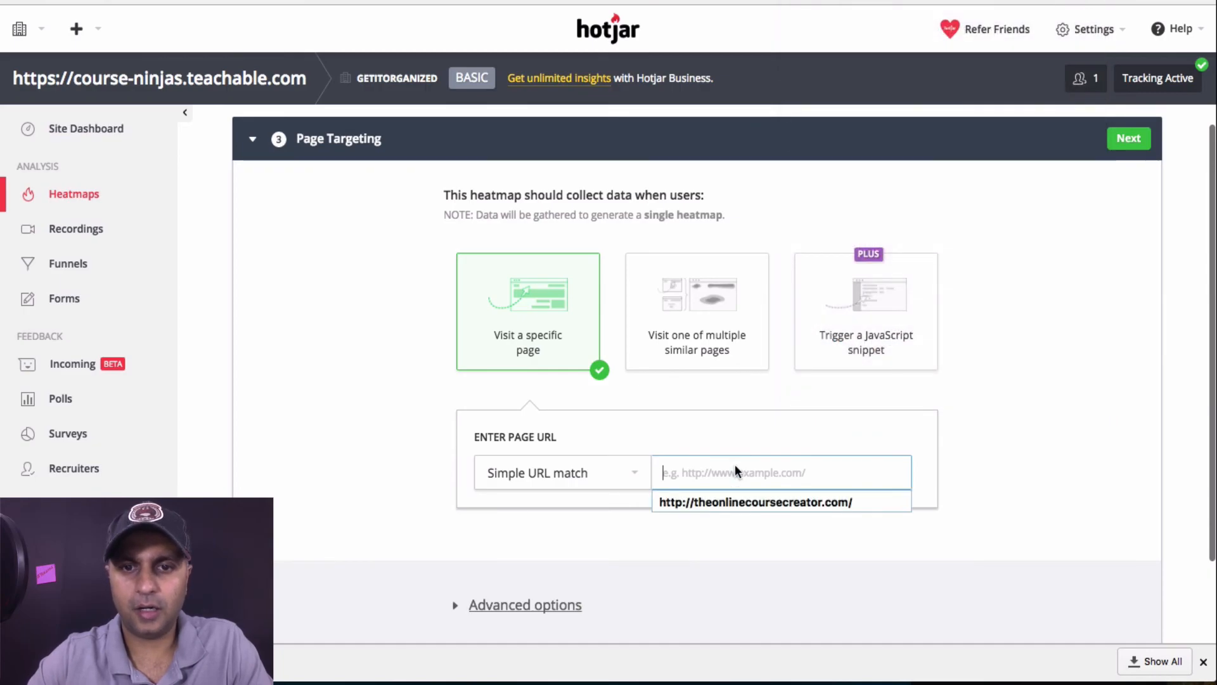
text(https://course-ninjas.teachable.com/p/learn-how-to-create-and-sell-your-online-course)
scroll(735, 469, down, 3)
click(543, 493)
scroll(678, 488, down, 5)
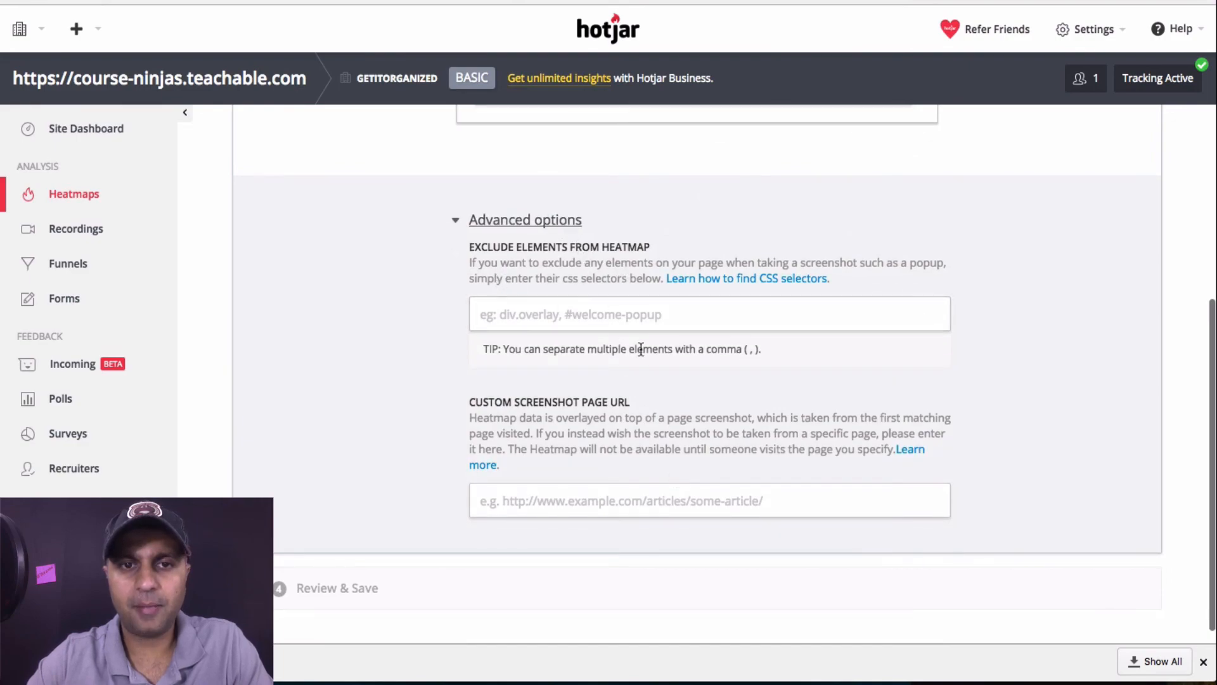
scroll(640, 352, down, 1)
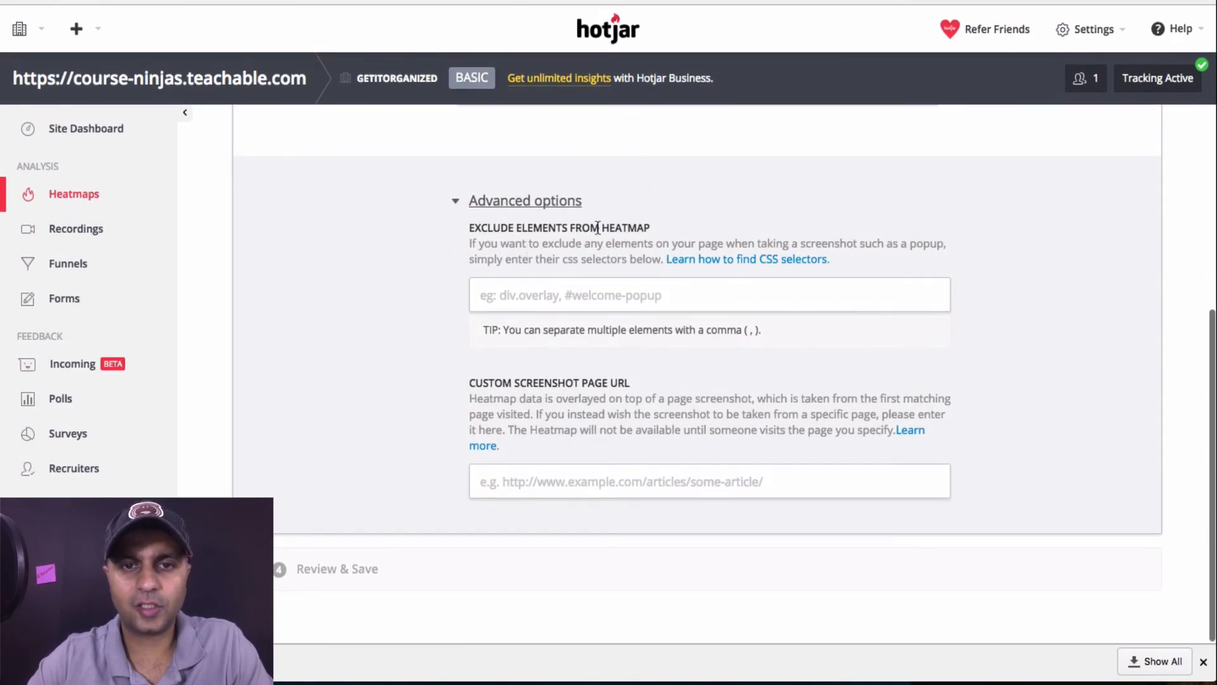
click(403, 574)
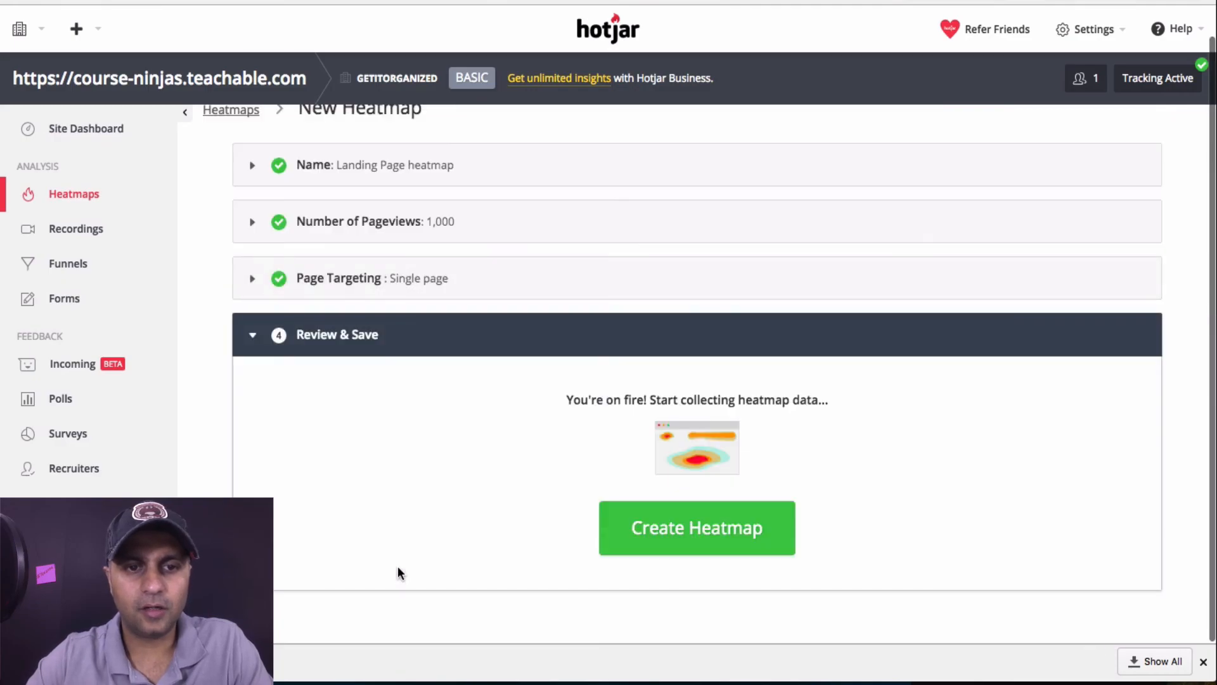
click(697, 548)
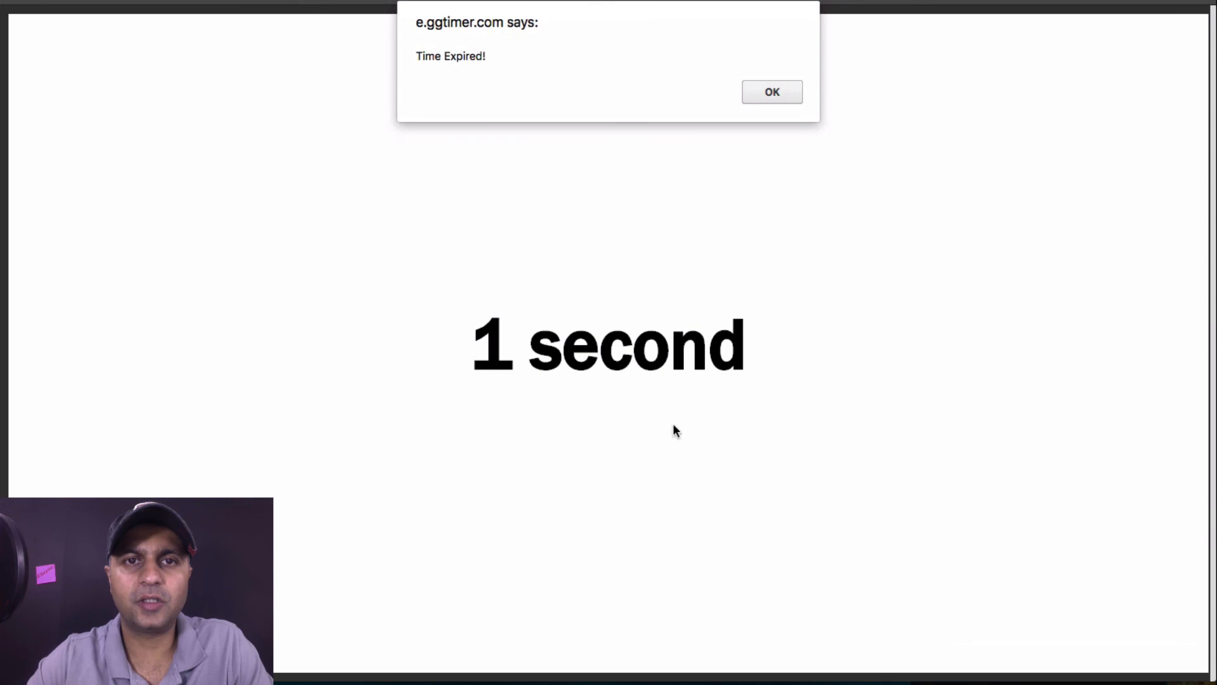
click(758, 93)
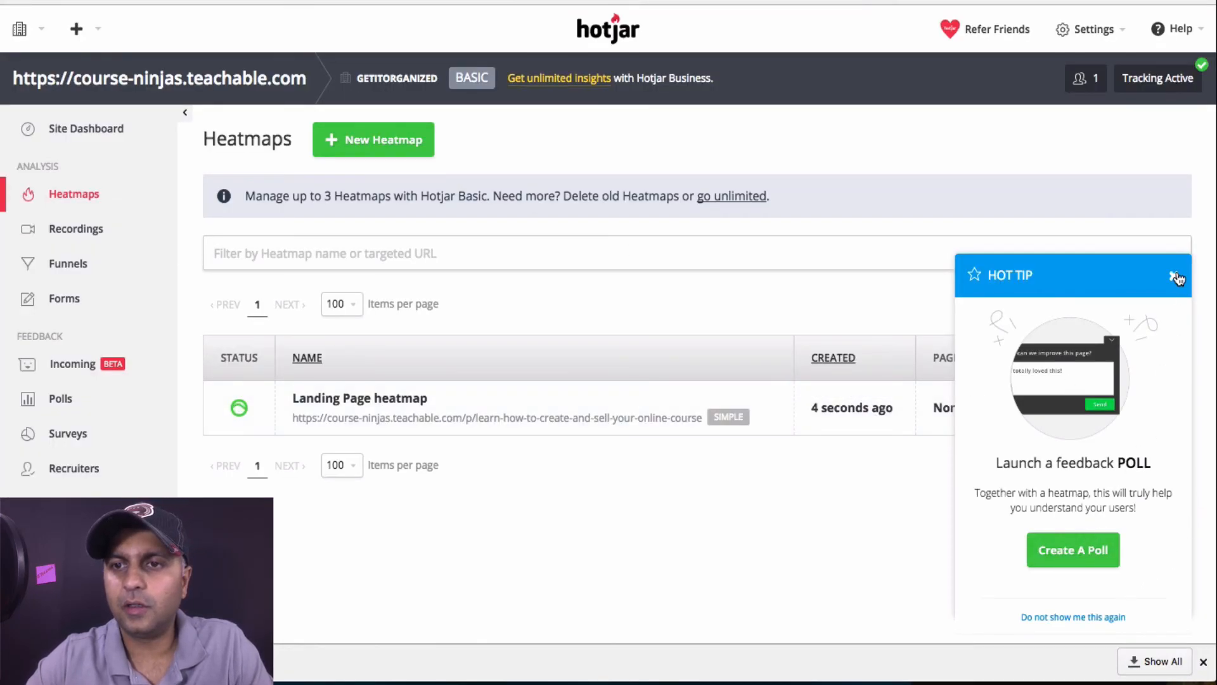
Close the Hot Tip poll suggestion, check Polls, then reload the Recordings page
click(1174, 275)
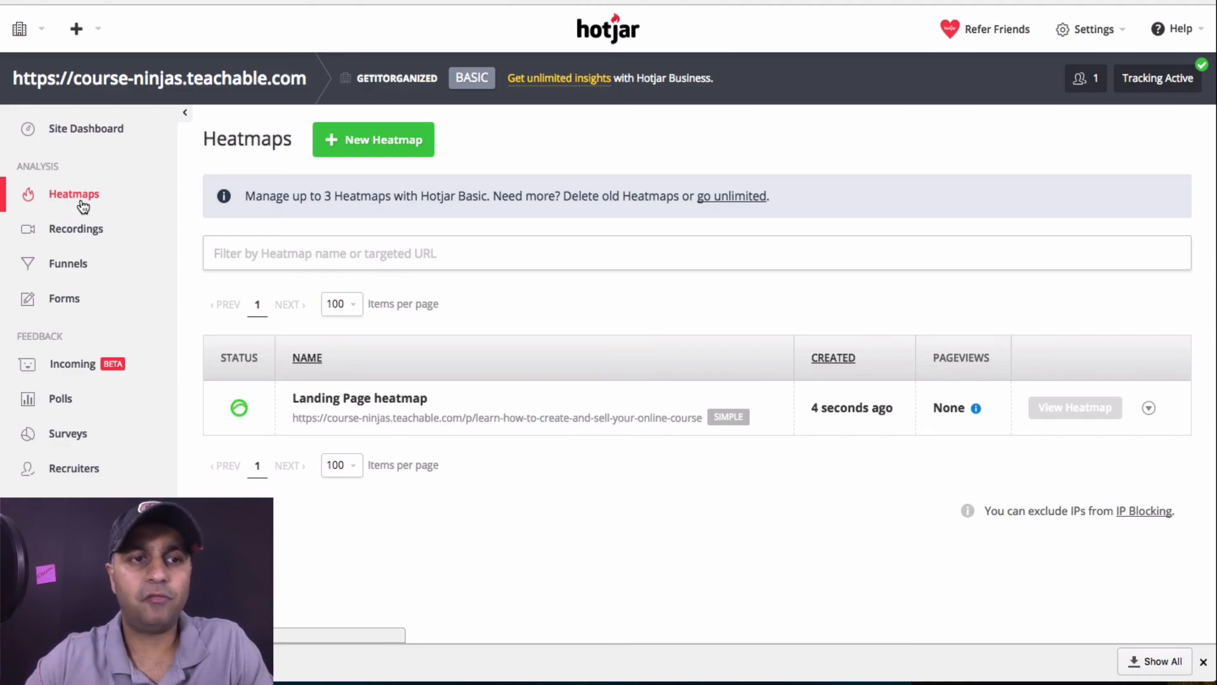
click(66, 405)
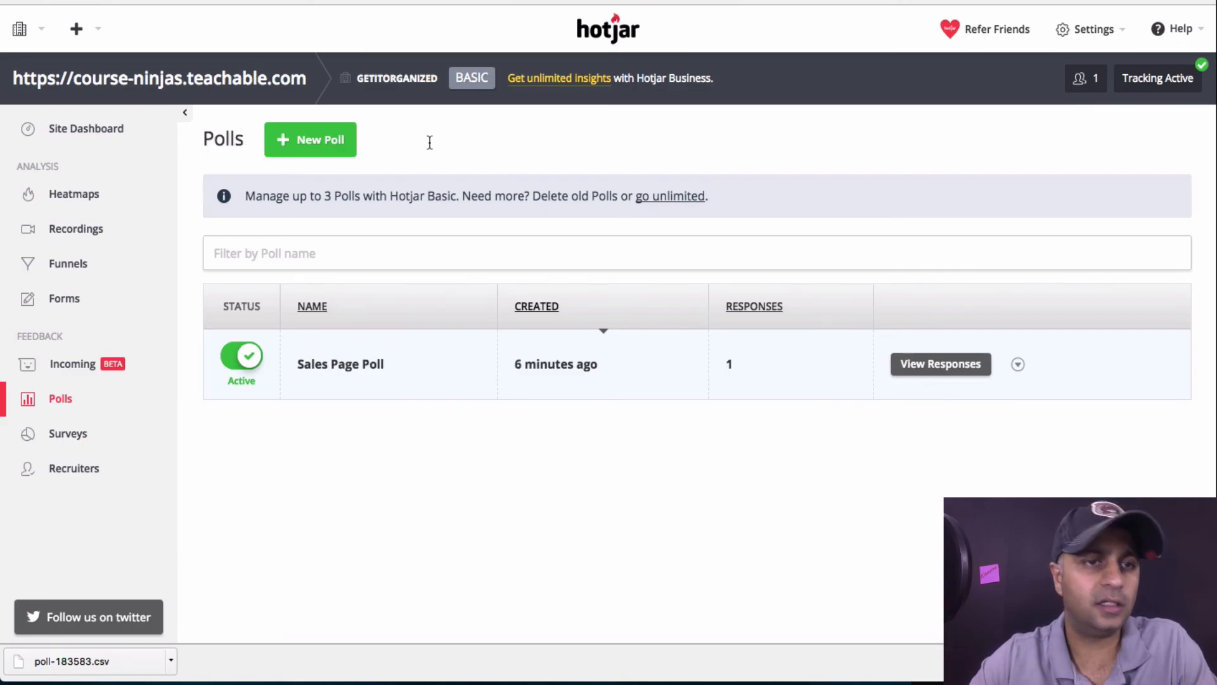
click(83, 233)
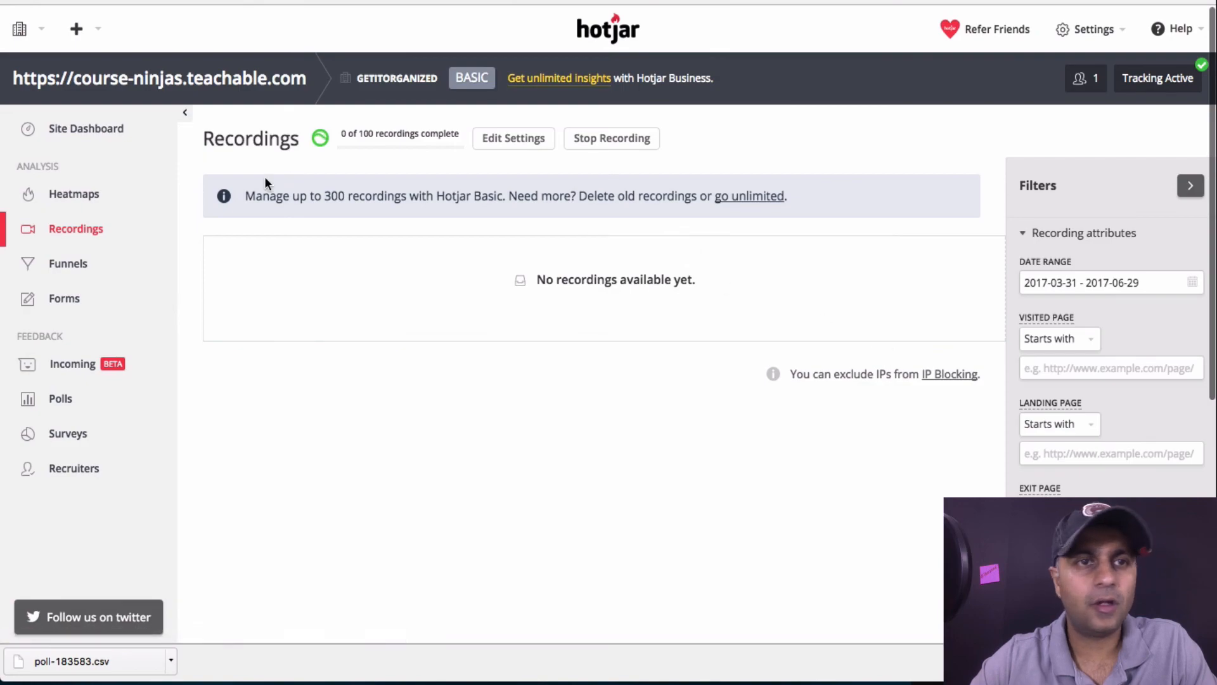
key(super+r)
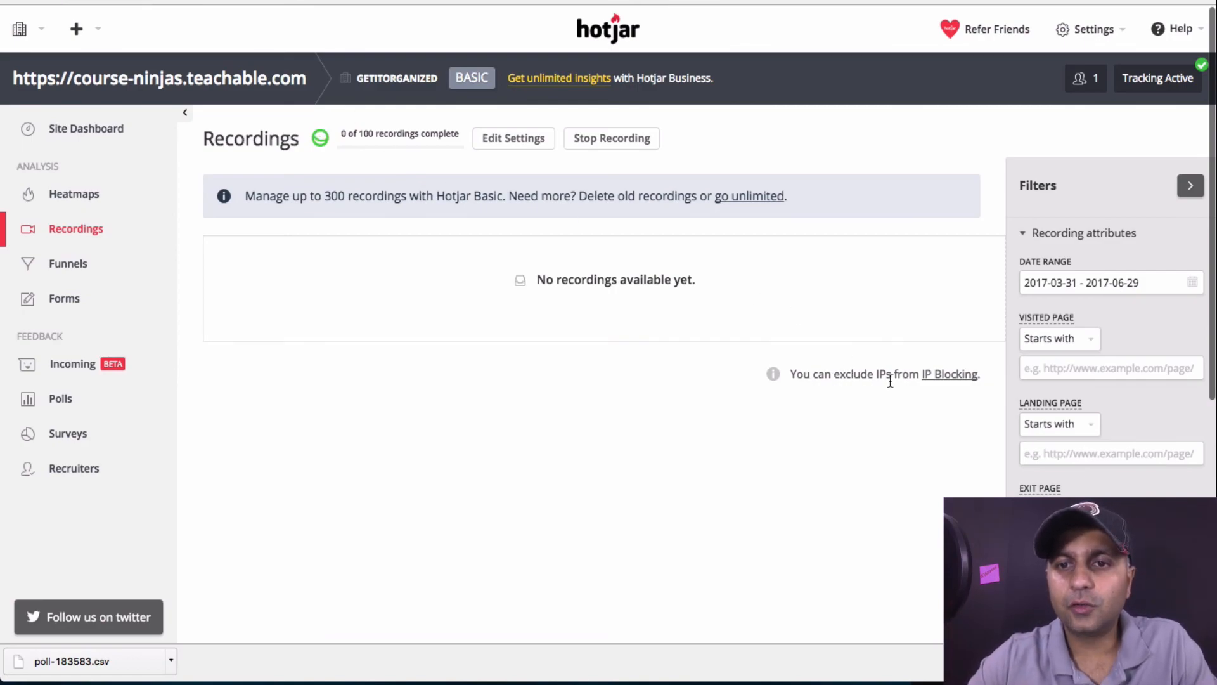
Block your own IP address for the Getitorganized organization in IP Blocking
click(943, 377)
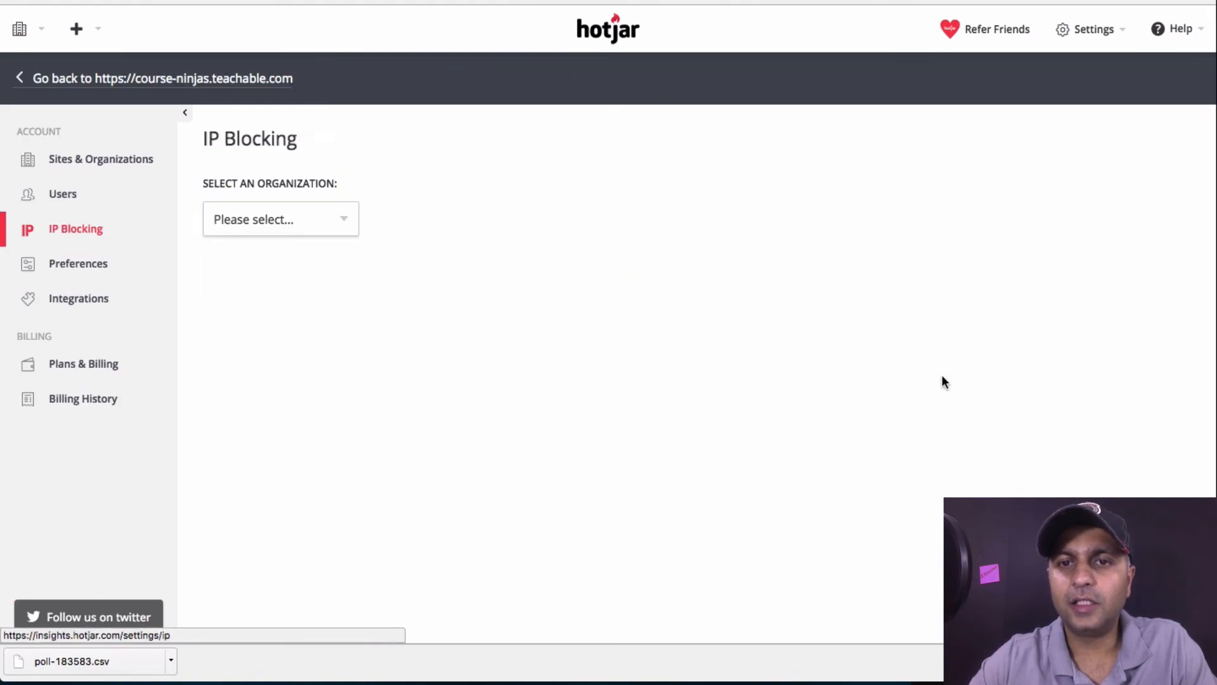
click(325, 217)
click(310, 234)
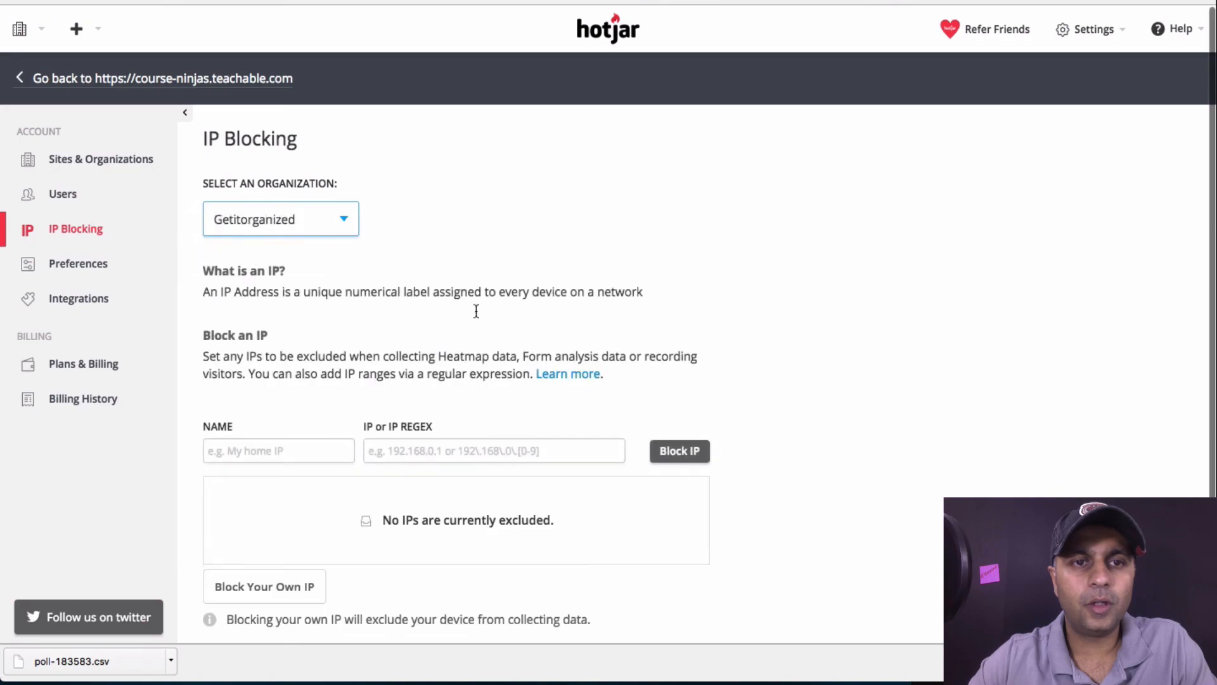
scroll(395, 435, down, 1)
click(250, 415)
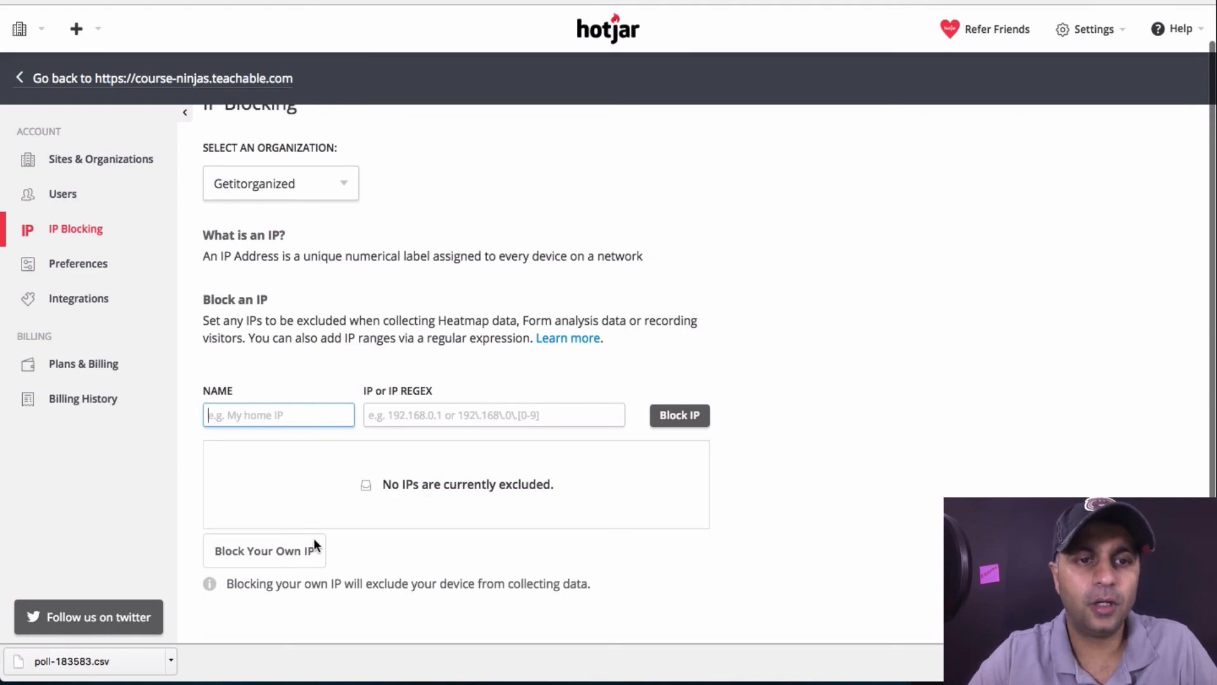
click(281, 561)
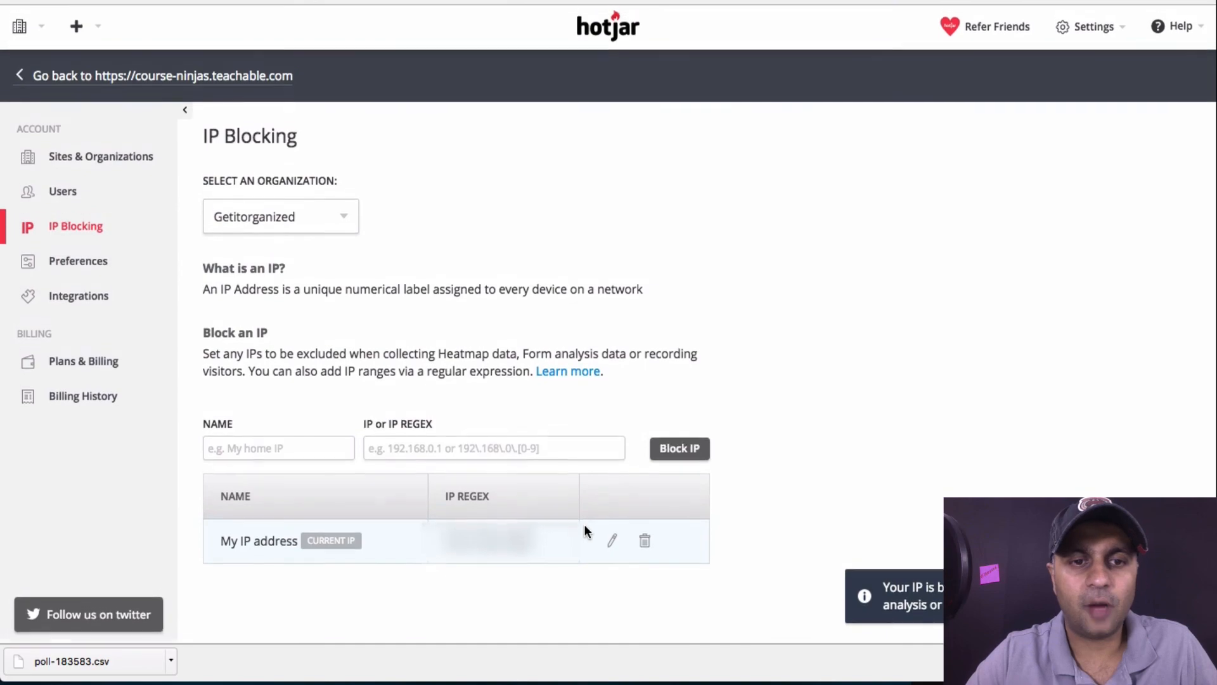
drag(541, 544, 439, 539)
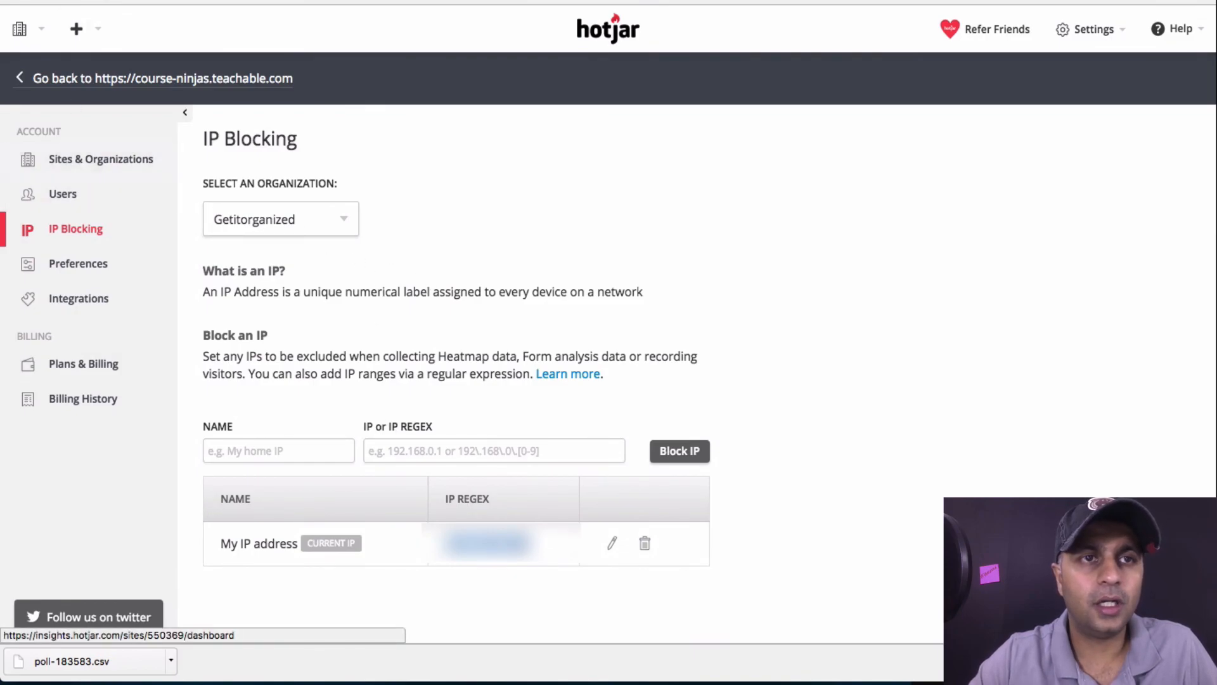
Return to the site dashboard and open the Recordings page
click(89, 2)
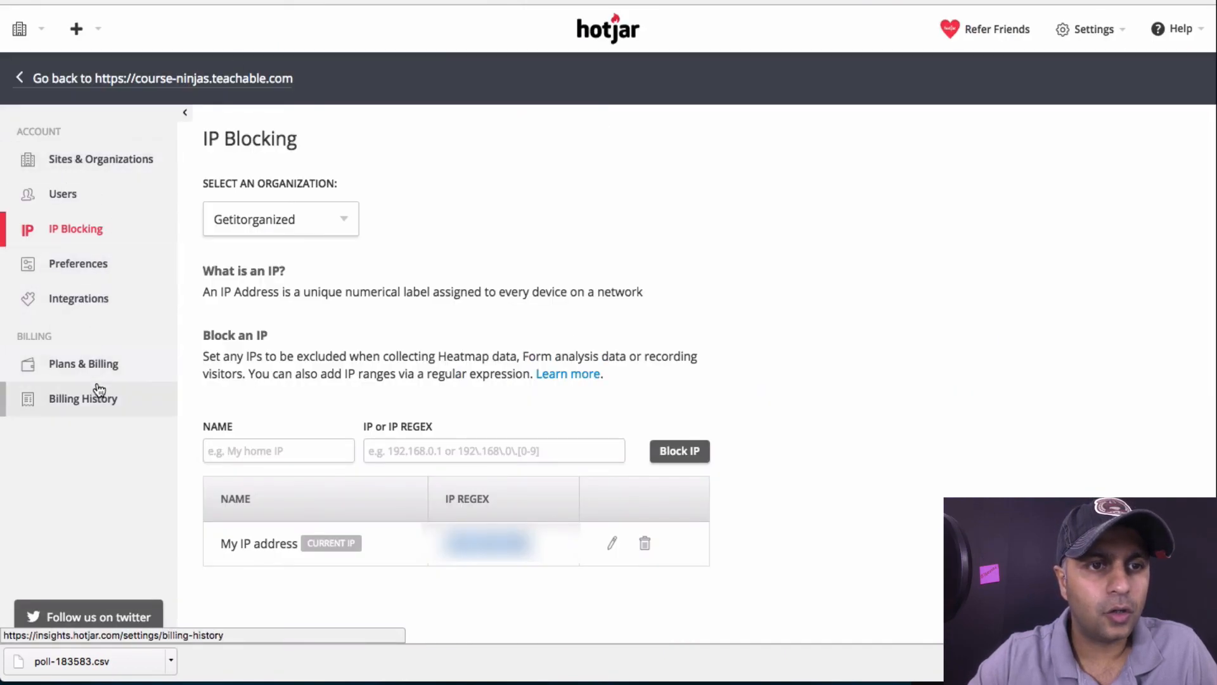
click(38, 80)
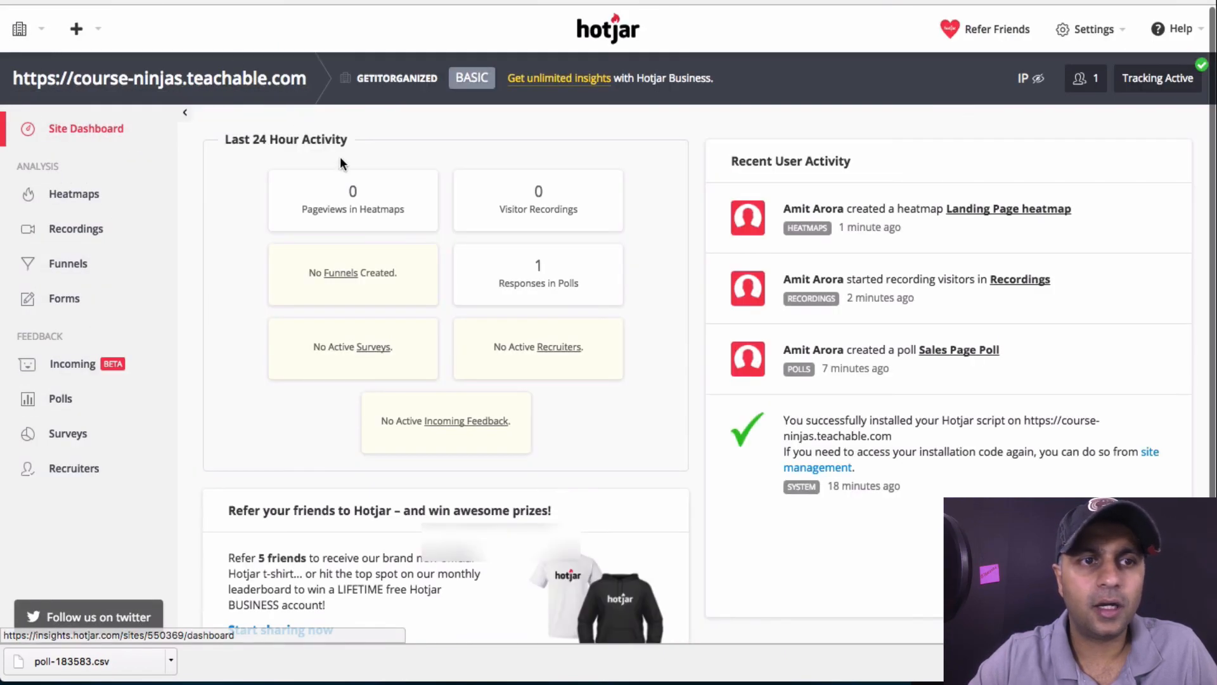
click(108, 236)
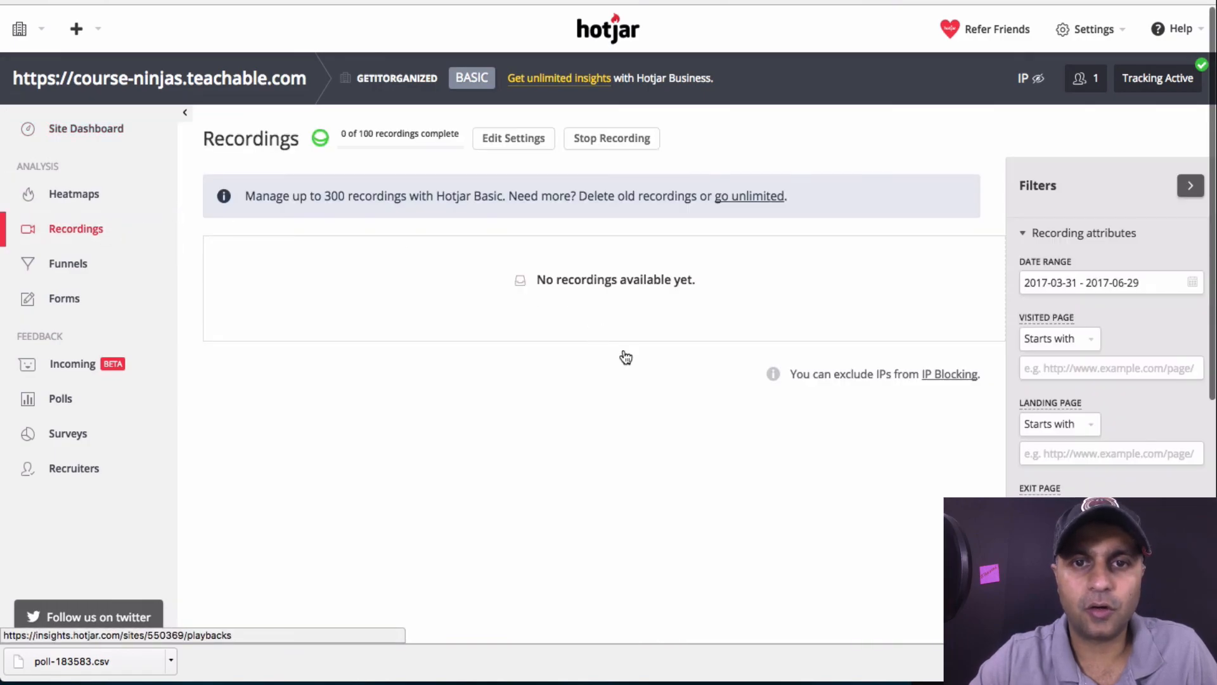